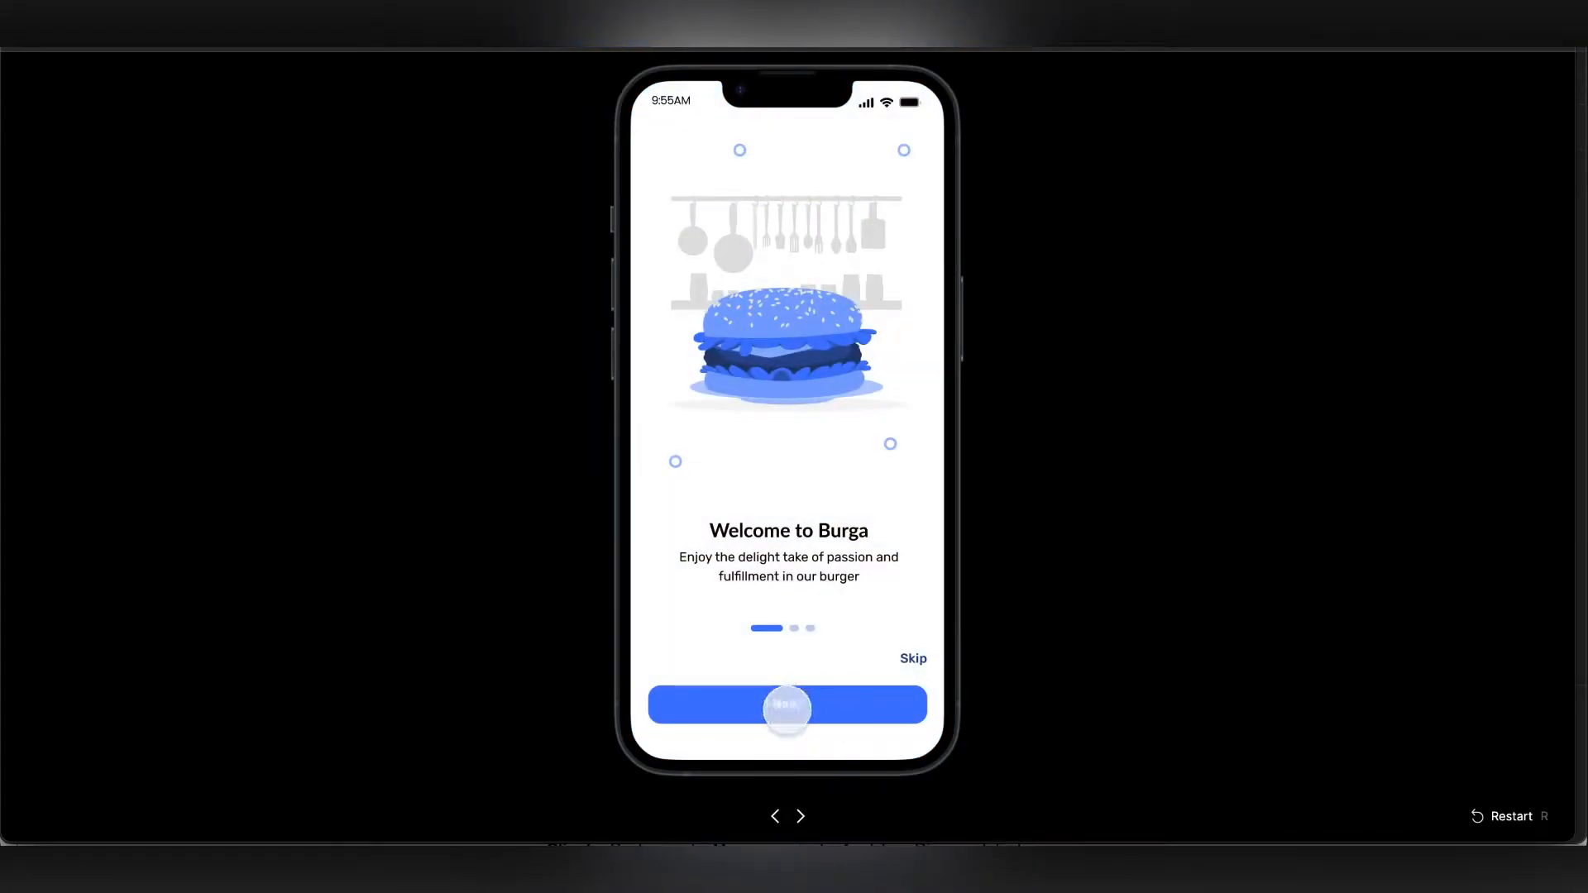
- Preview the Burga prototype from the onboarding screens through the sign-up and log-in screens, including the full name and email fields
{"action": "left_click", "coordinate": [792, 707]}
{"action": "left_click", "coordinate": [779, 704]}
{"action": "left_click", "coordinate": [785, 704]}
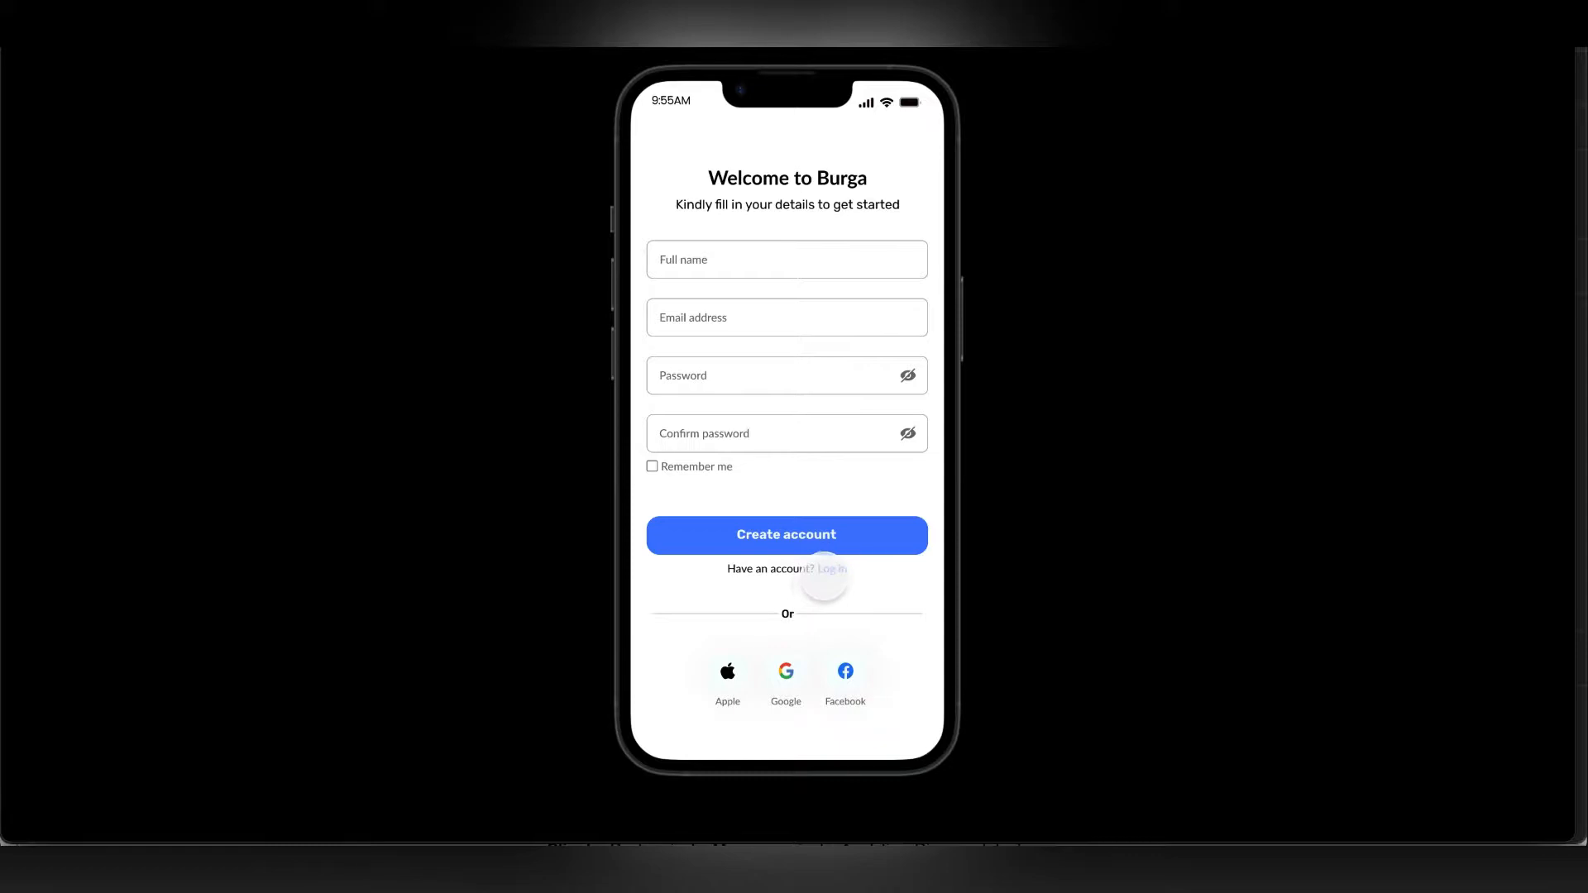
{"action": "left_click", "coordinate": [831, 570]}
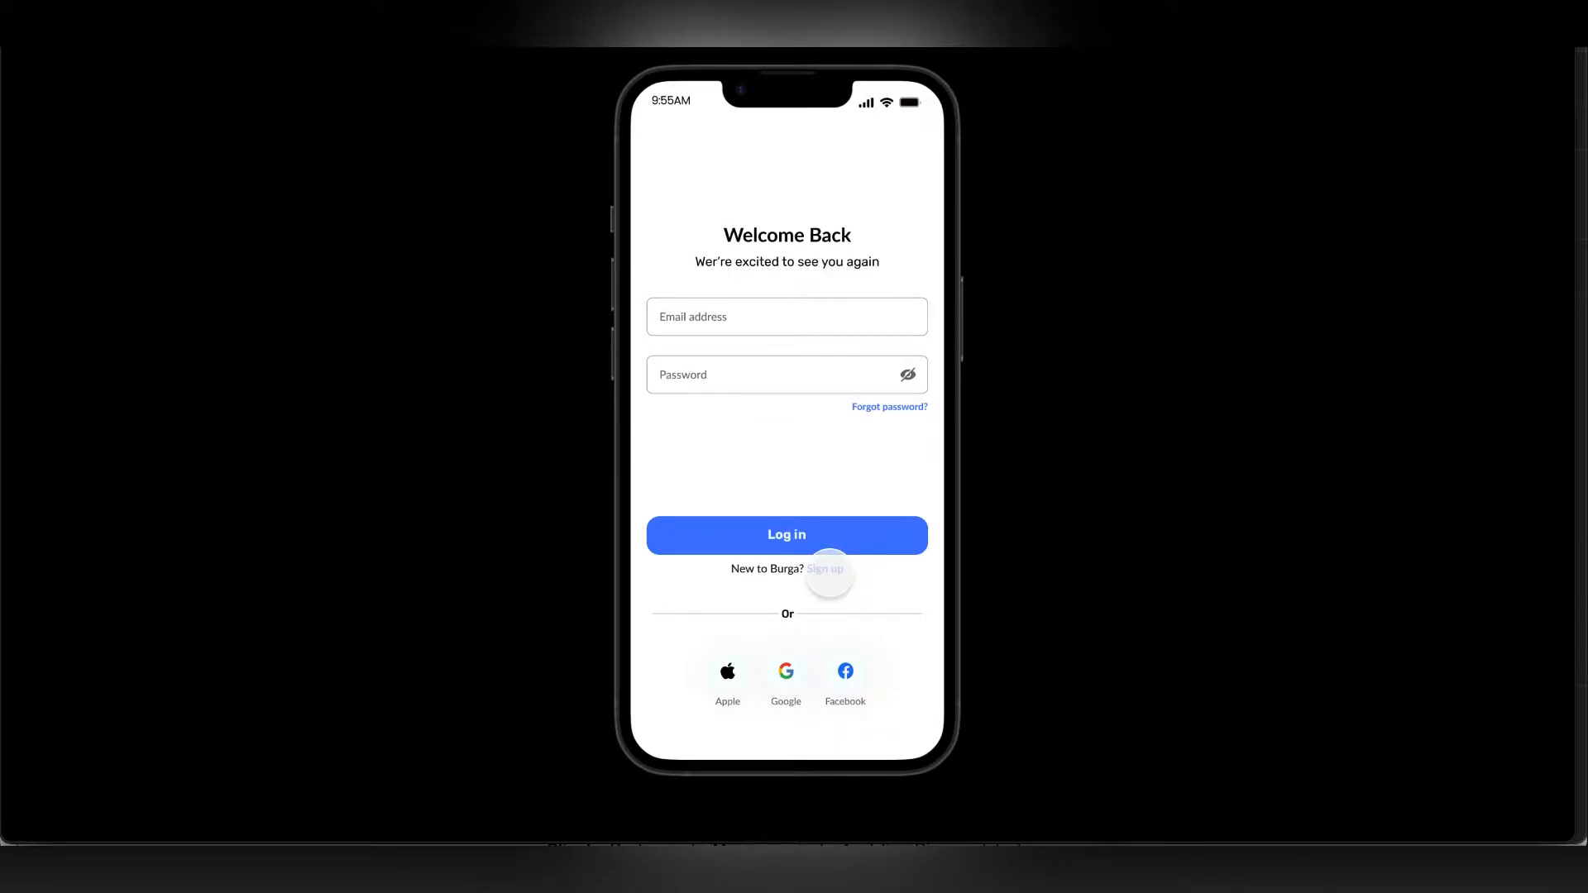
{"action": "left_click", "coordinate": [829, 571]}
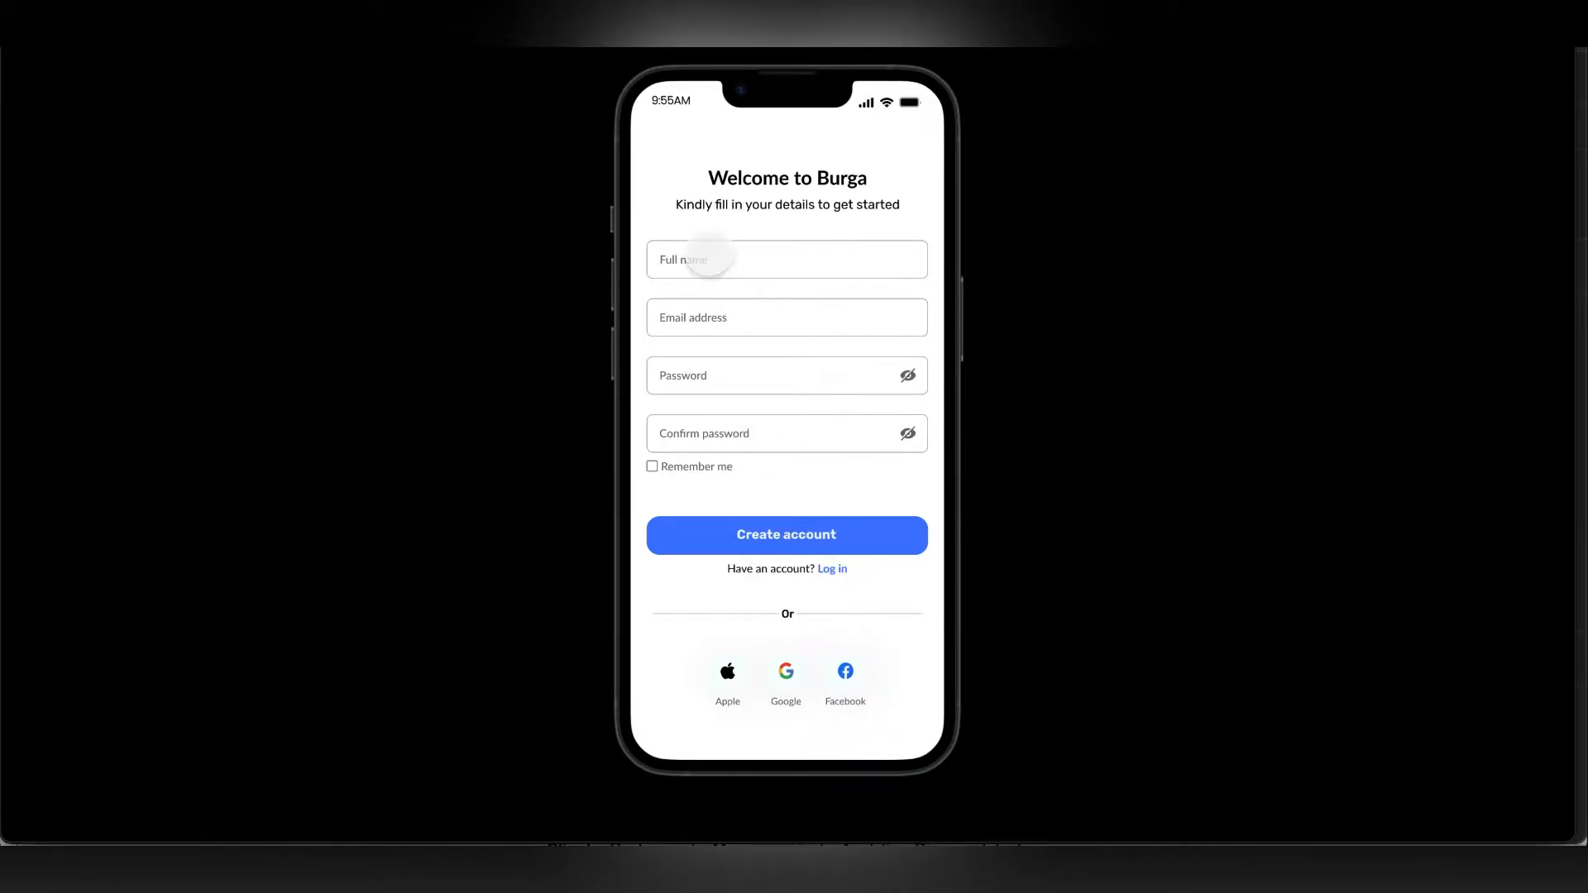
{"action": "left_click", "coordinate": [677, 259]}
{"action": "left_click", "coordinate": [678, 318]}
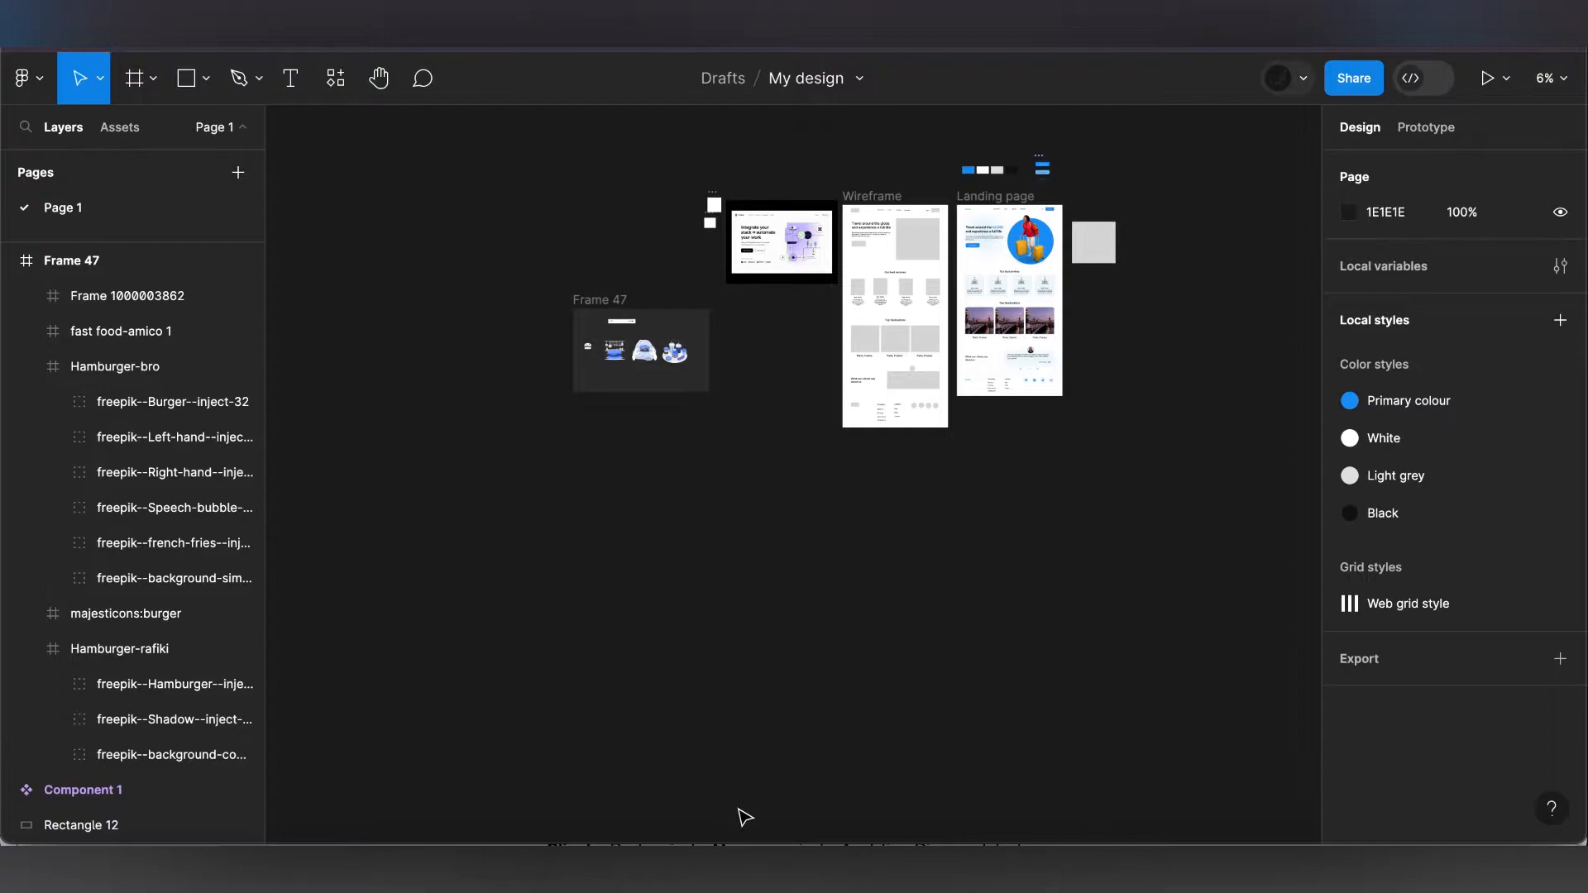
- Add a new page to the design file and name it "Mobile UI"
{"action": "left_click", "coordinate": [238, 174]}
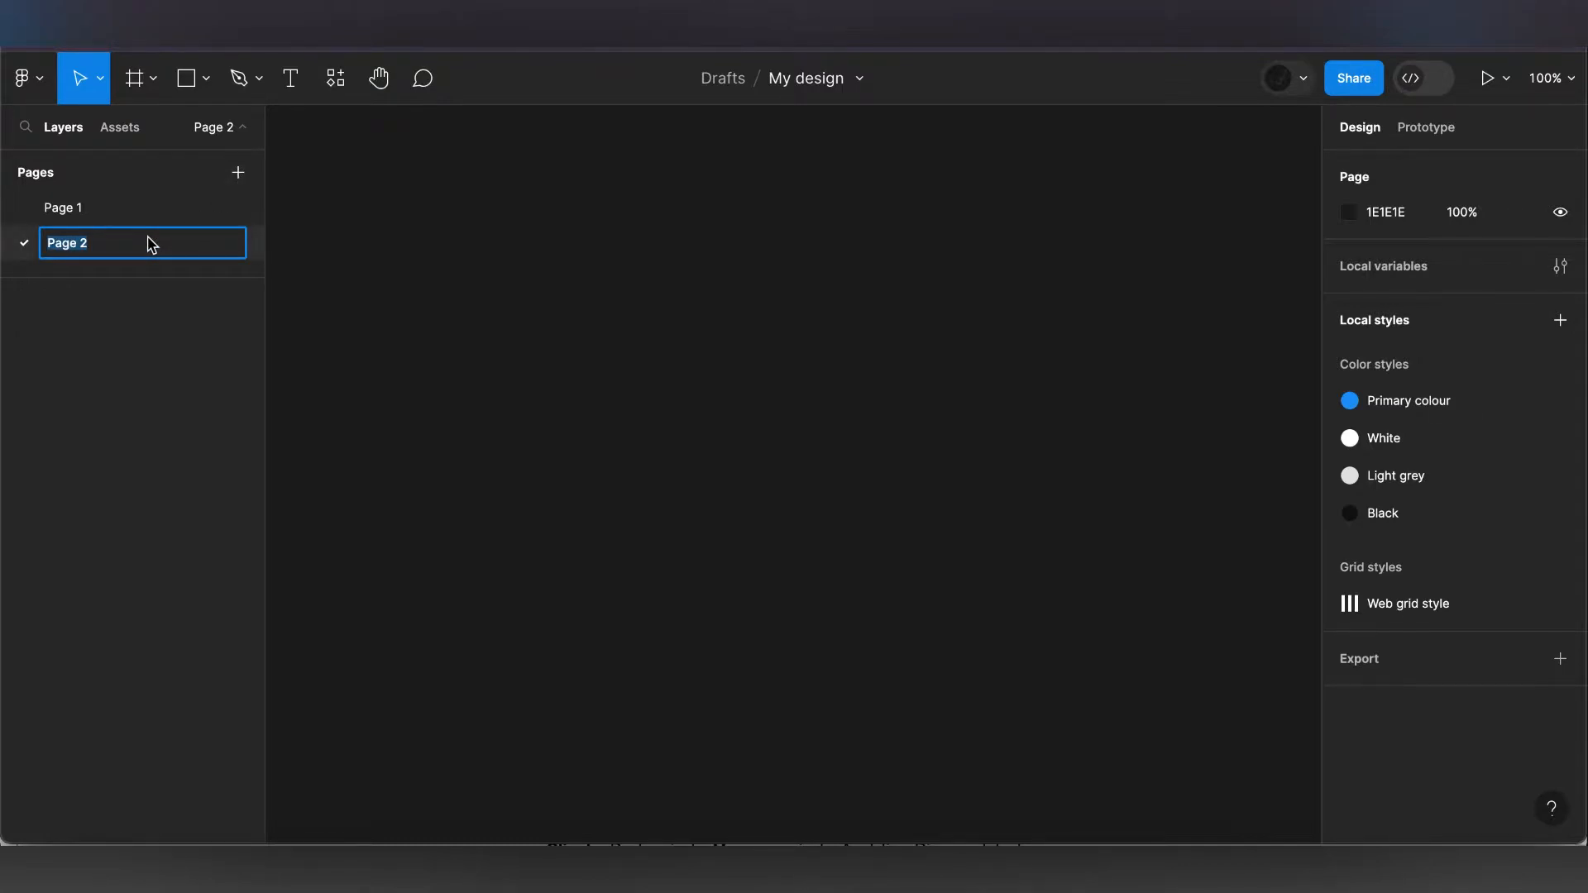
{"action": "type", "text": "Mobile UI"}
{"action": "key", "text": "Return"}
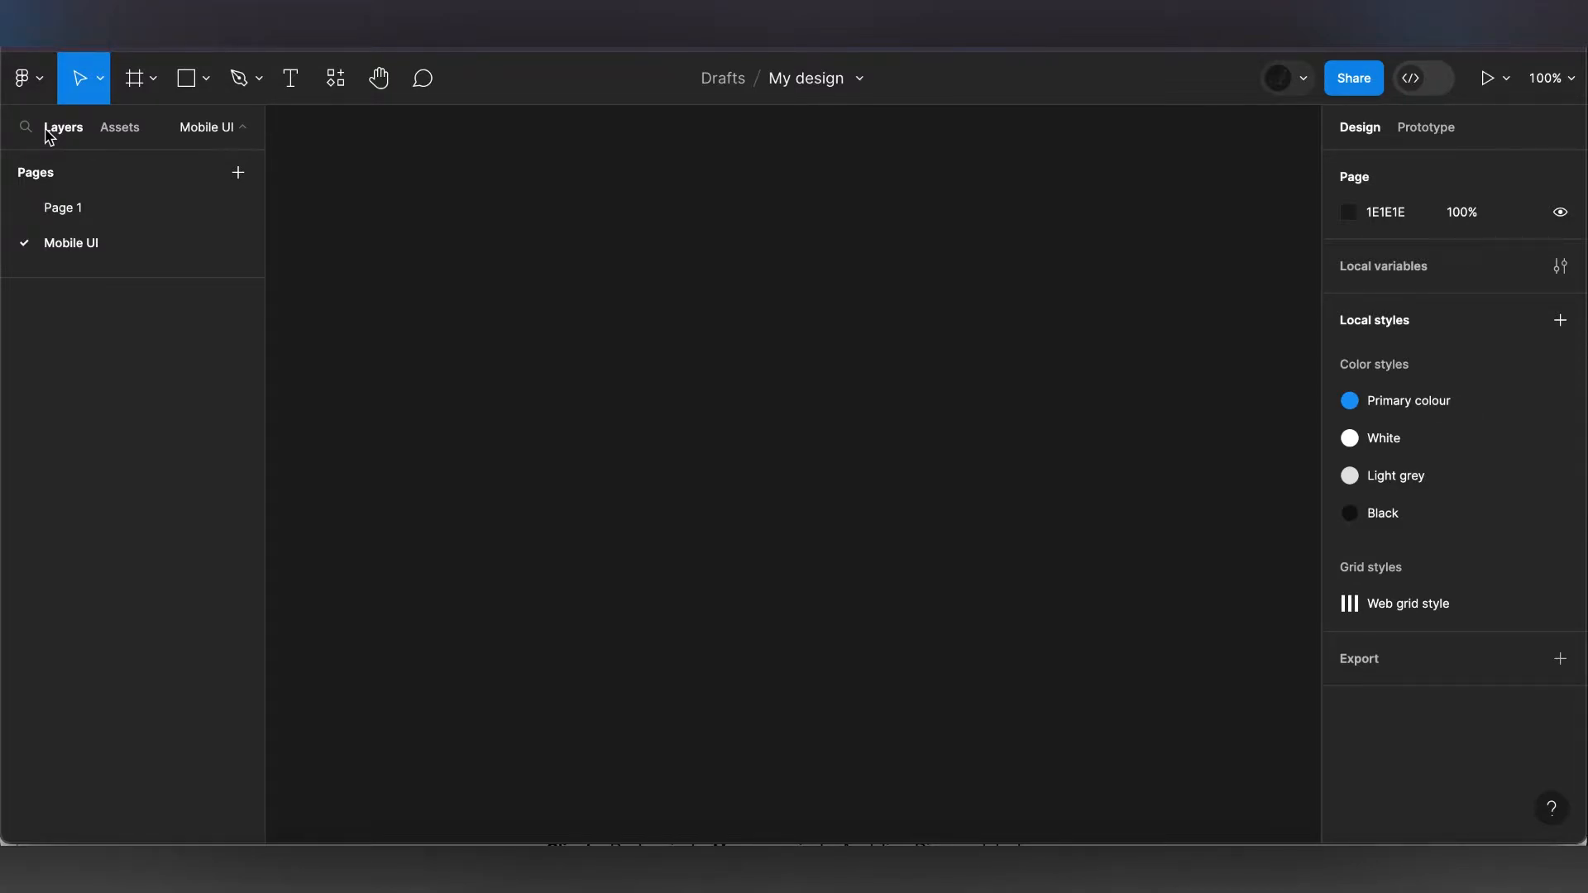
- Create a phone frame on the Mobile UI page from the iPhone 13 & 14 preset, 390×844
{"action": "left_click", "coordinate": [154, 93]}
{"action": "left_click", "coordinate": [139, 136]}
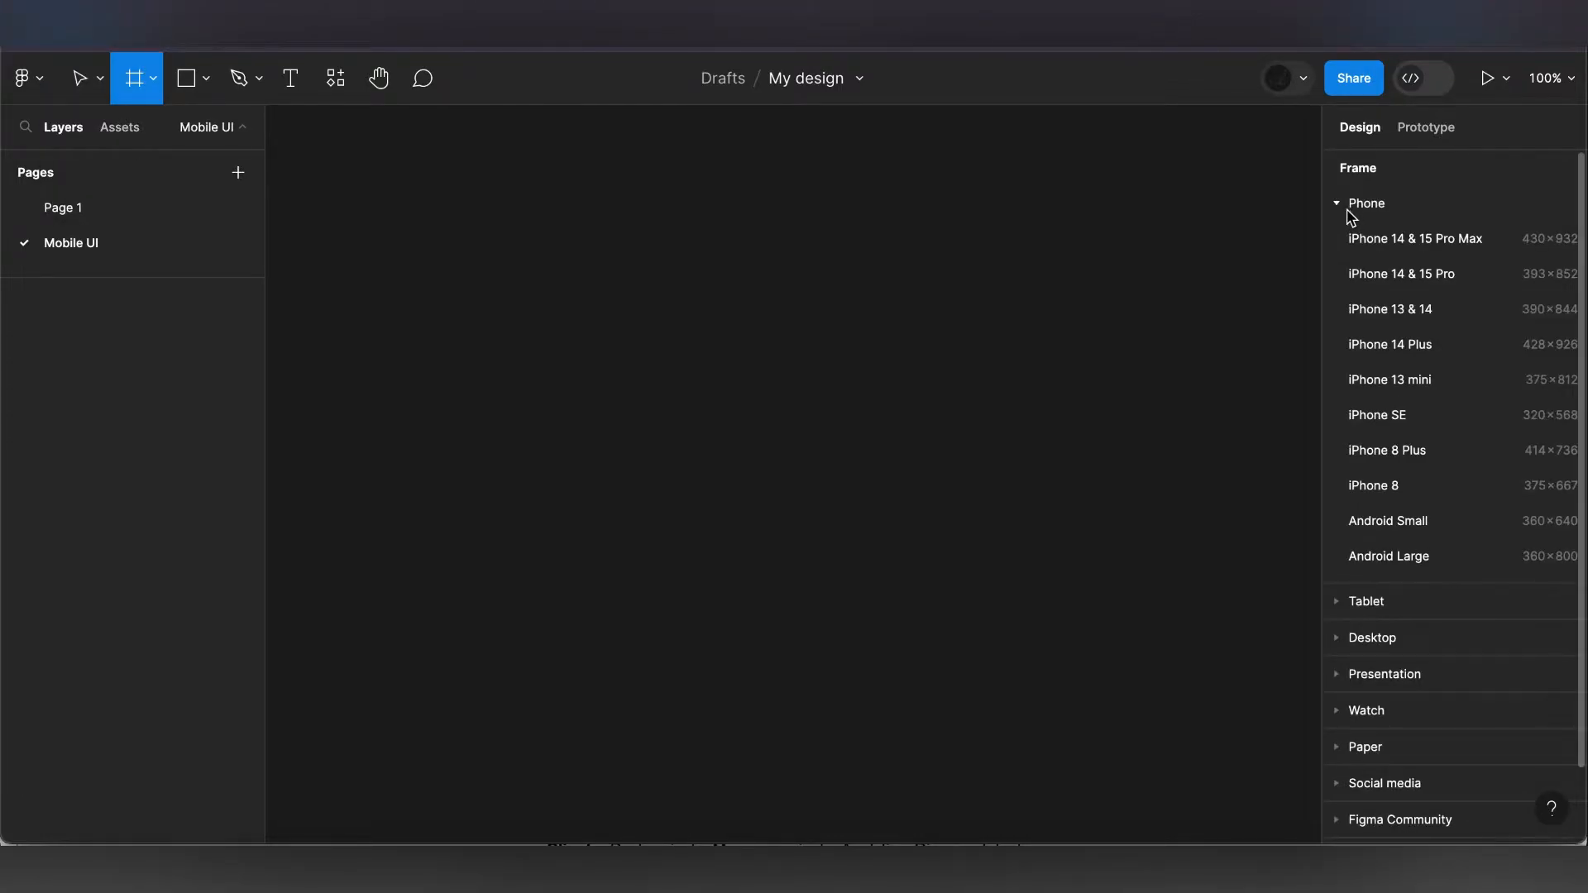
{"action": "left_click", "coordinate": [1399, 322]}
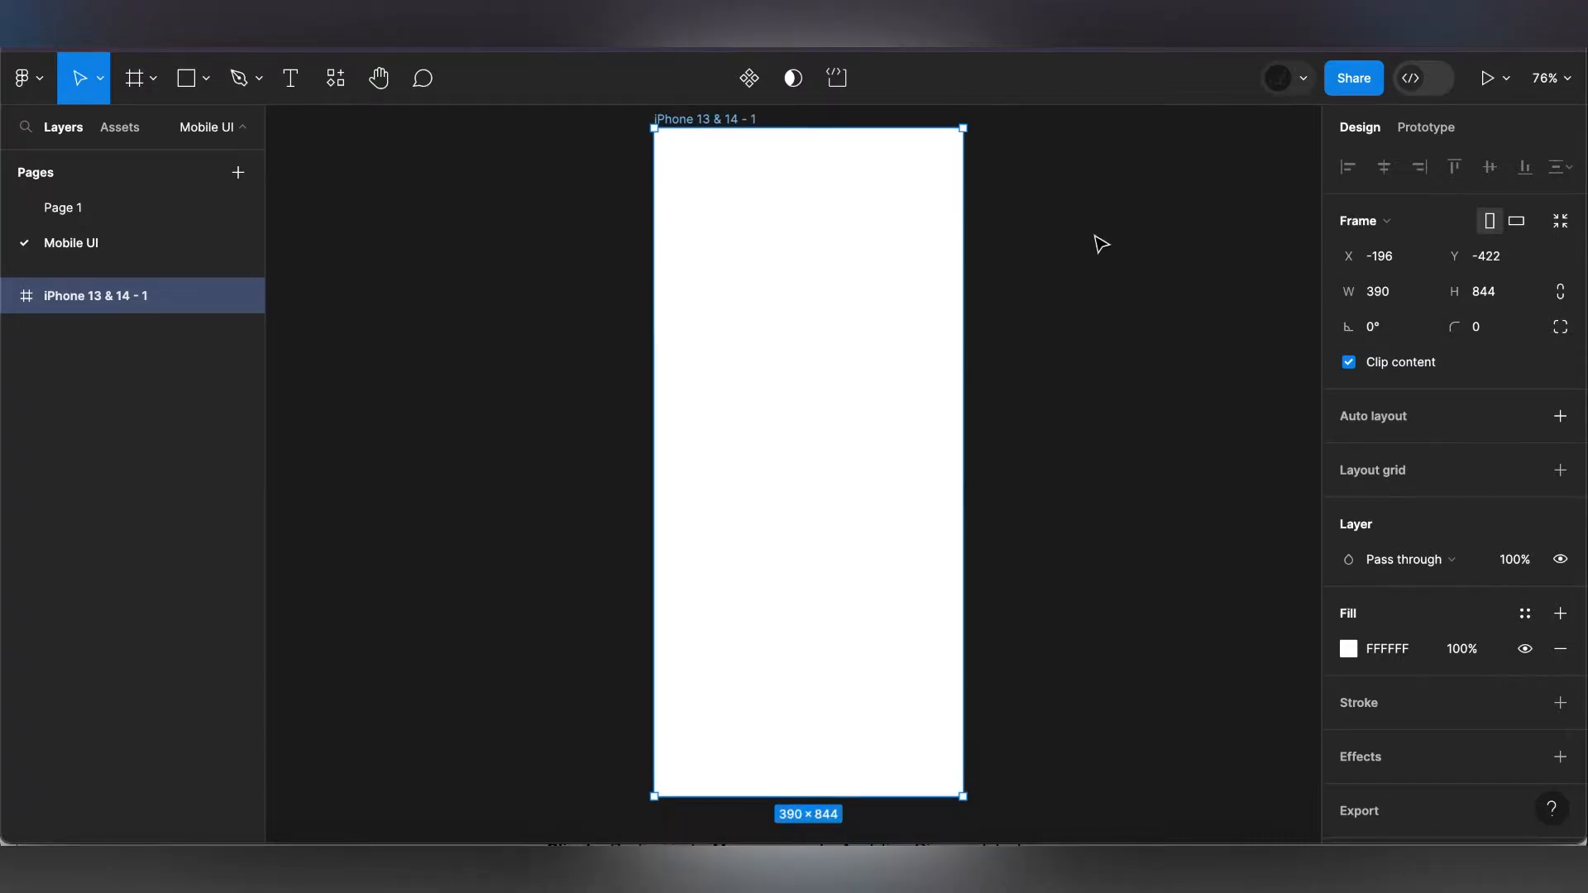
- Set the iPhone frame's corner radius to 24
{"action": "scroll", "coordinate": [1100, 244], "scroll_direction": "down", "scroll_amount": 3, "text": "ctrl"}
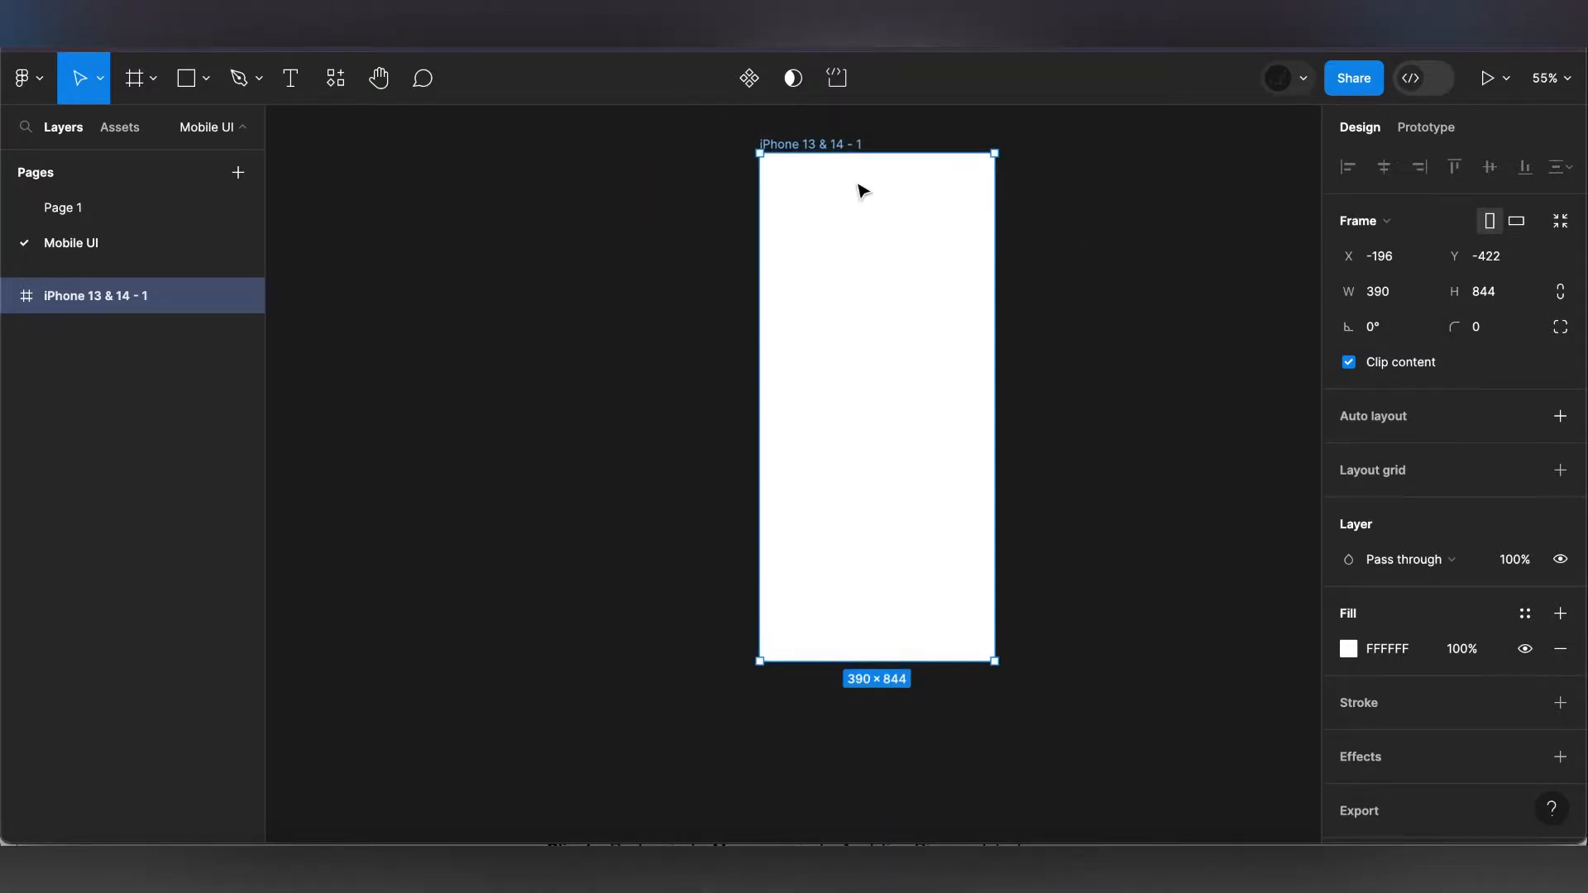
{"action": "left_click", "coordinate": [1486, 329]}
{"action": "type", "text": "24"}
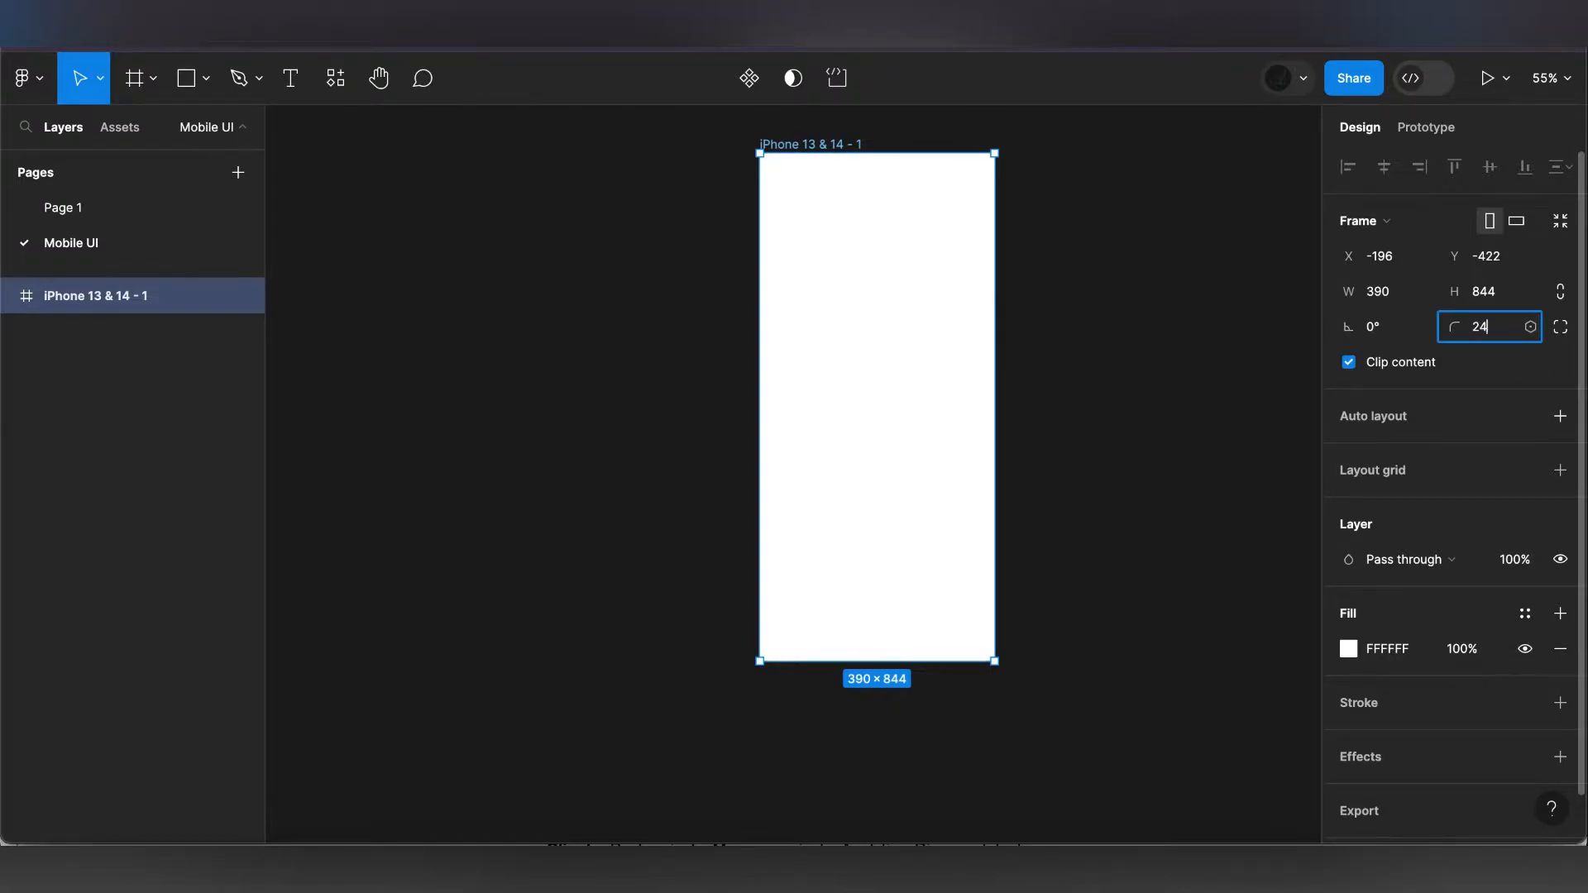
{"action": "key", "text": "Return"}
{"action": "key", "text": "Escape"}
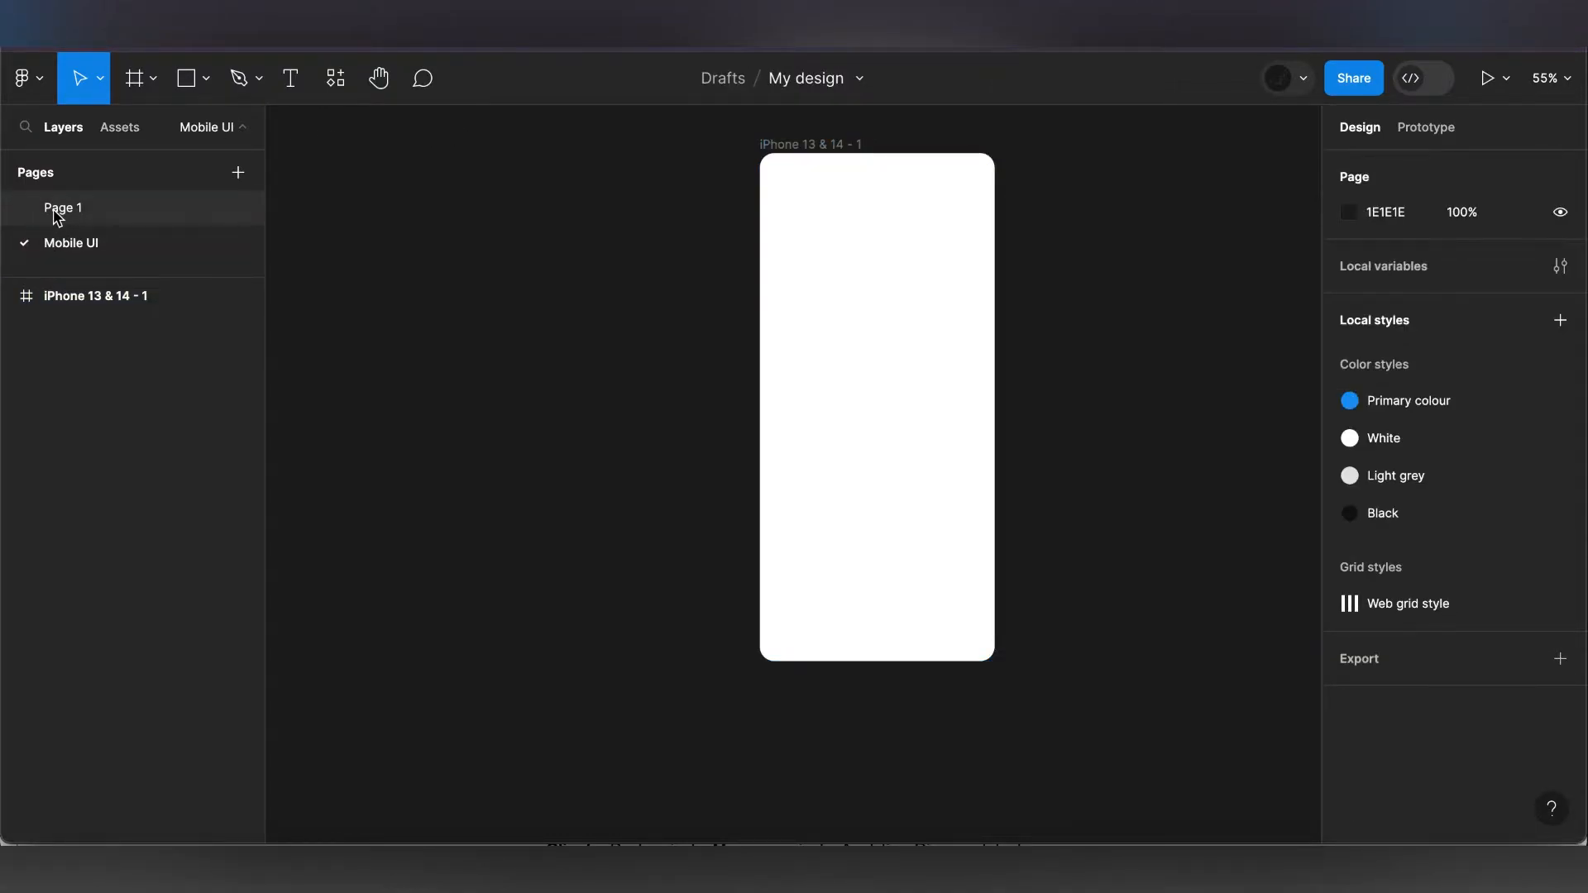
- Copy Frame 47 with the burger illustrations from Page 1 and paste it onto the Mobile UI page
{"action": "left_click", "coordinate": [57, 213]}
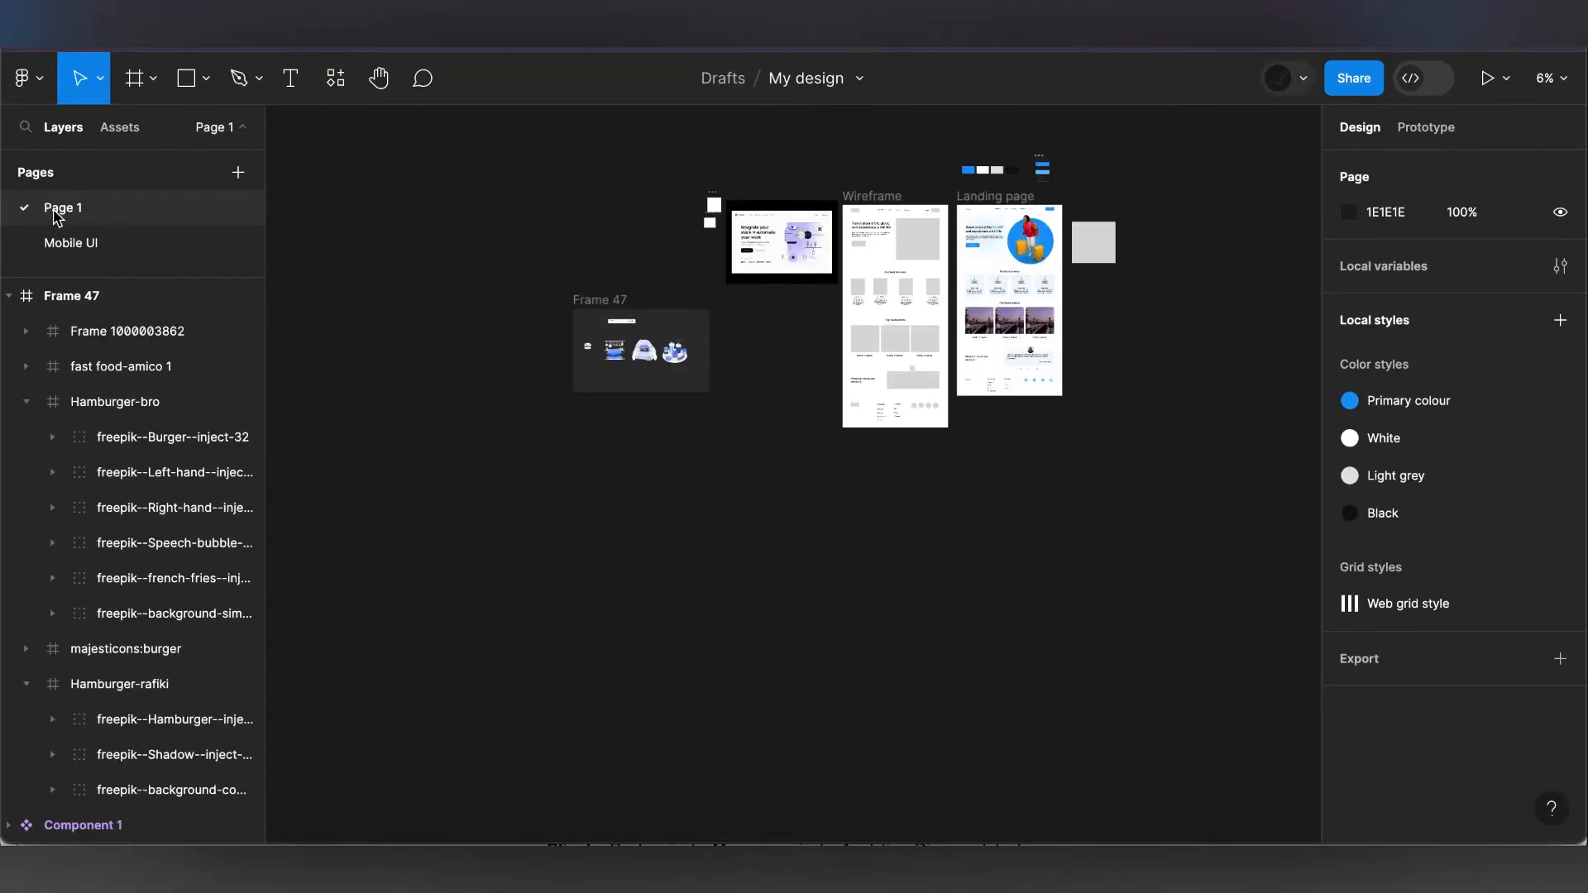
{"action": "left_click", "coordinate": [601, 304]}
{"action": "scroll", "coordinate": [601, 305], "scroll_direction": "up", "scroll_amount": 5}
{"action": "scroll", "coordinate": [601, 304], "scroll_direction": "down", "scroll_amount": 2}
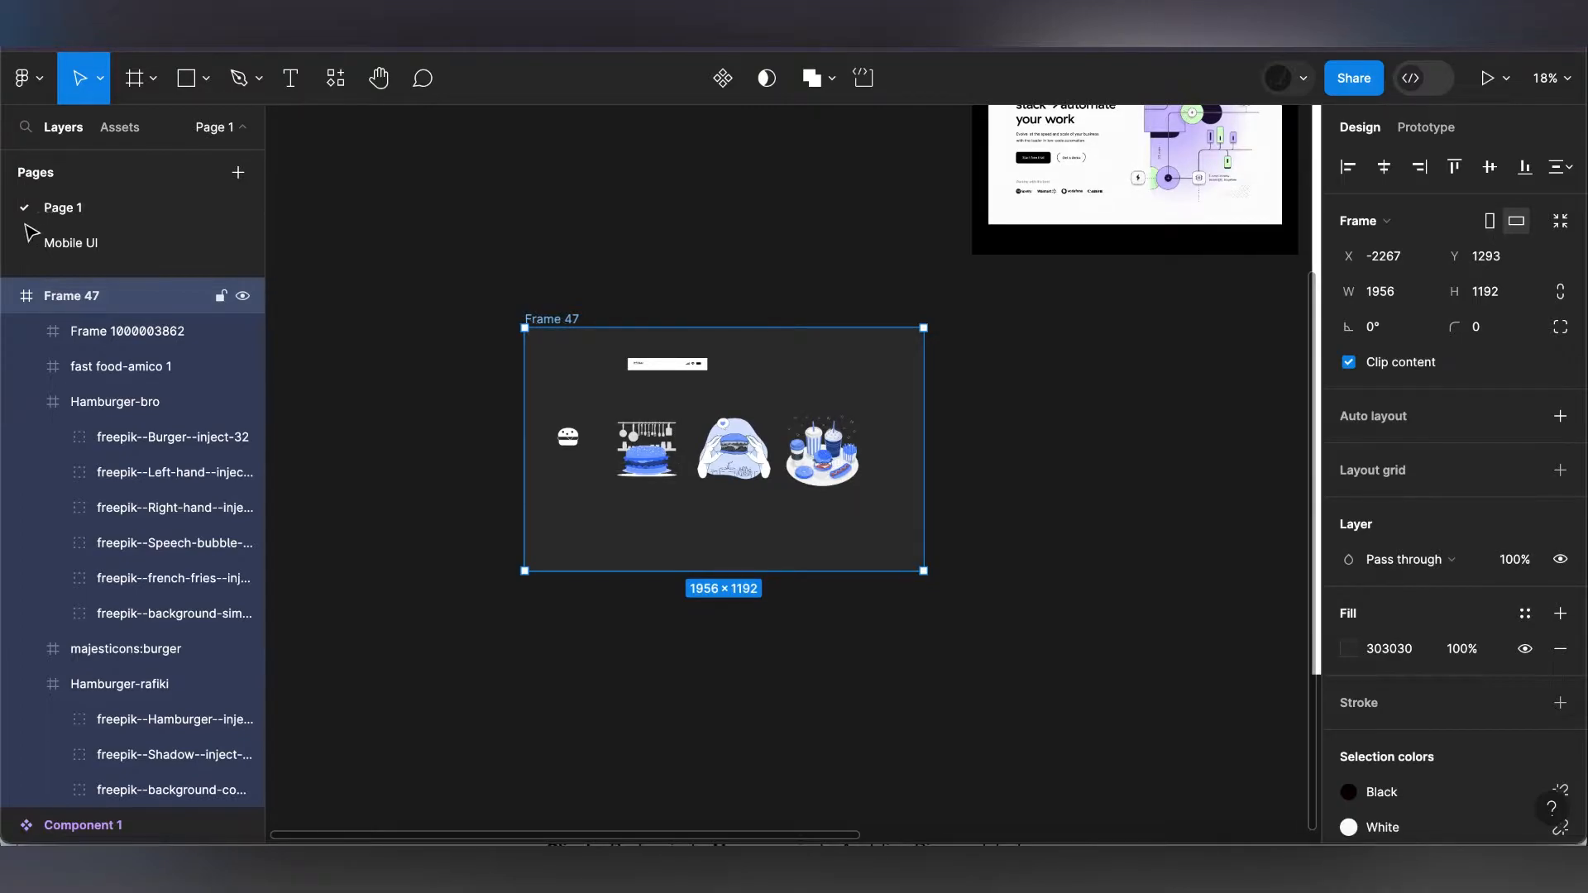
{"action": "left_click", "coordinate": [62, 246]}
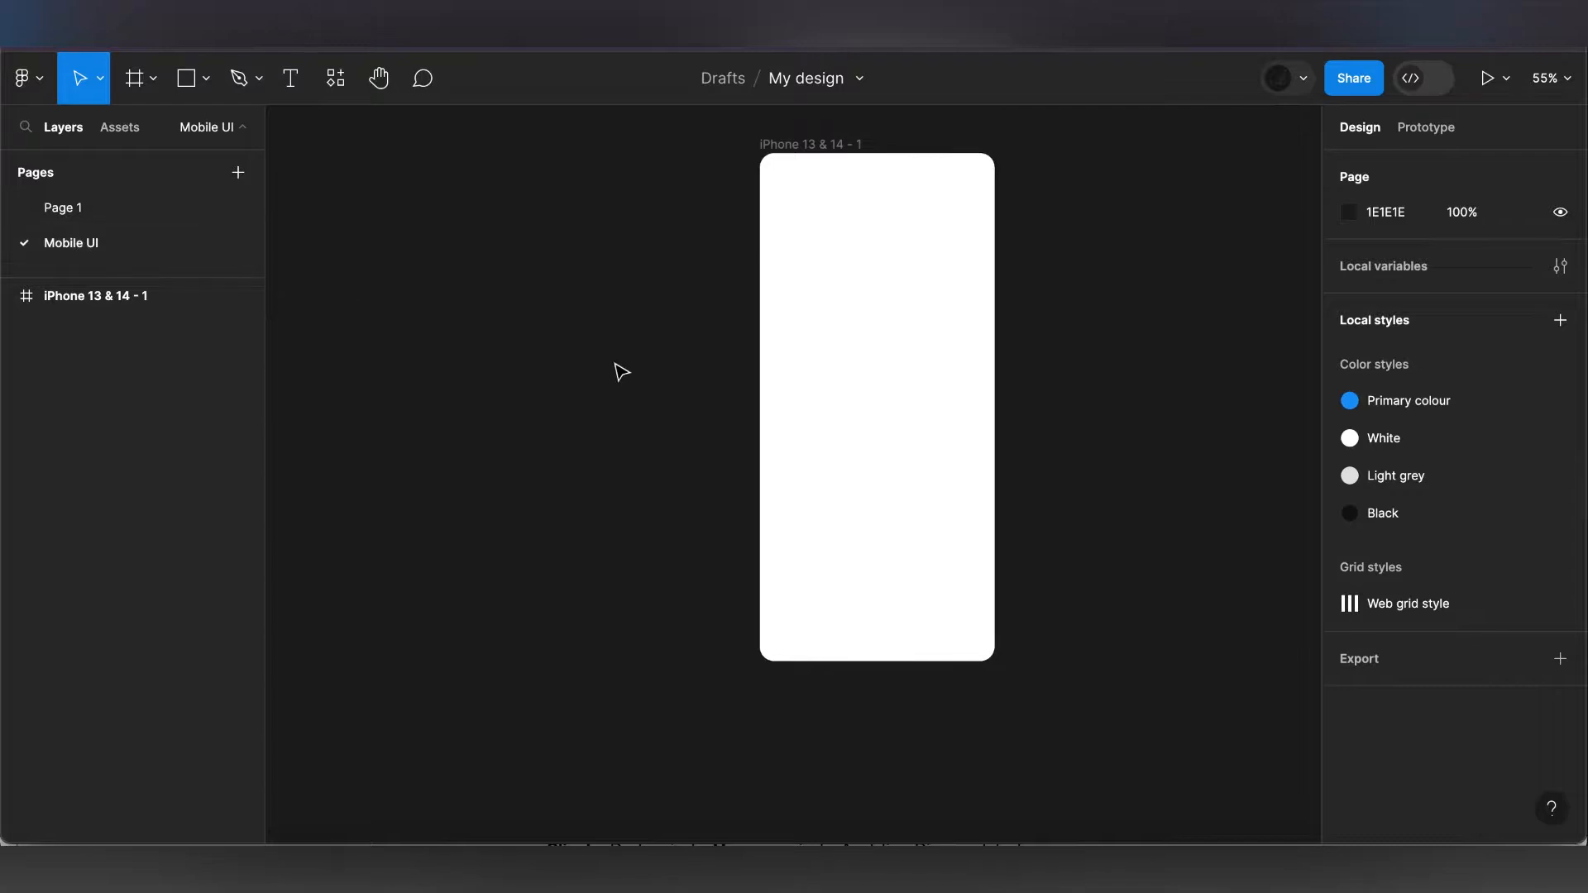
{"action": "scroll", "coordinate": [621, 372], "scroll_direction": "left", "scroll_amount": 5}
{"action": "scroll", "coordinate": [621, 372], "scroll_direction": "left", "scroll_amount": 5}
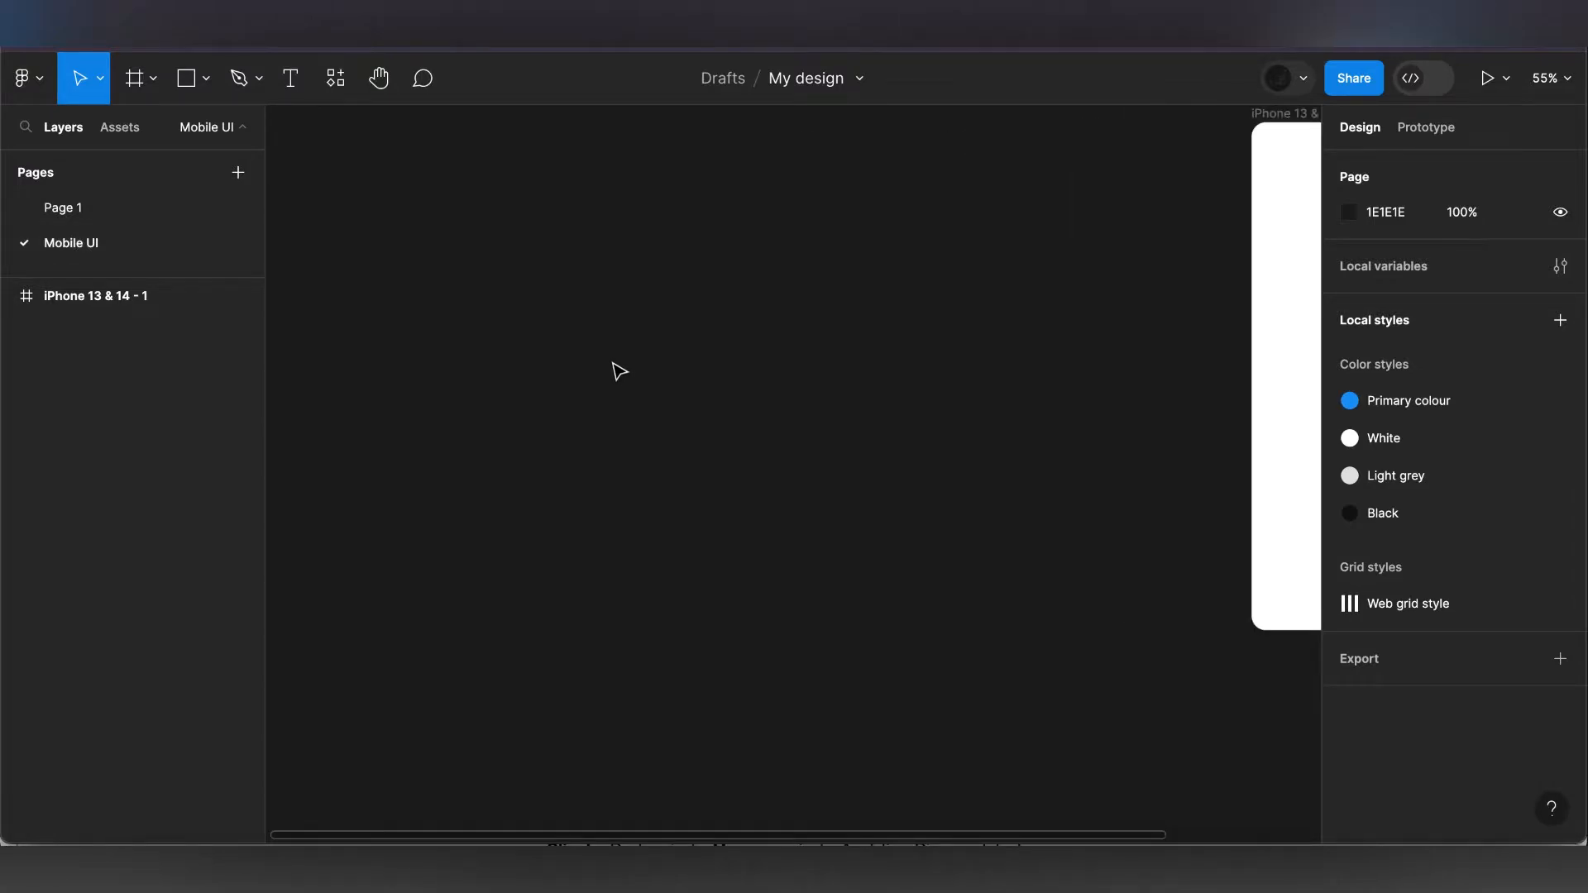
{"action": "right_click", "coordinate": [447, 281]}
{"action": "left_click", "coordinate": [494, 294]}
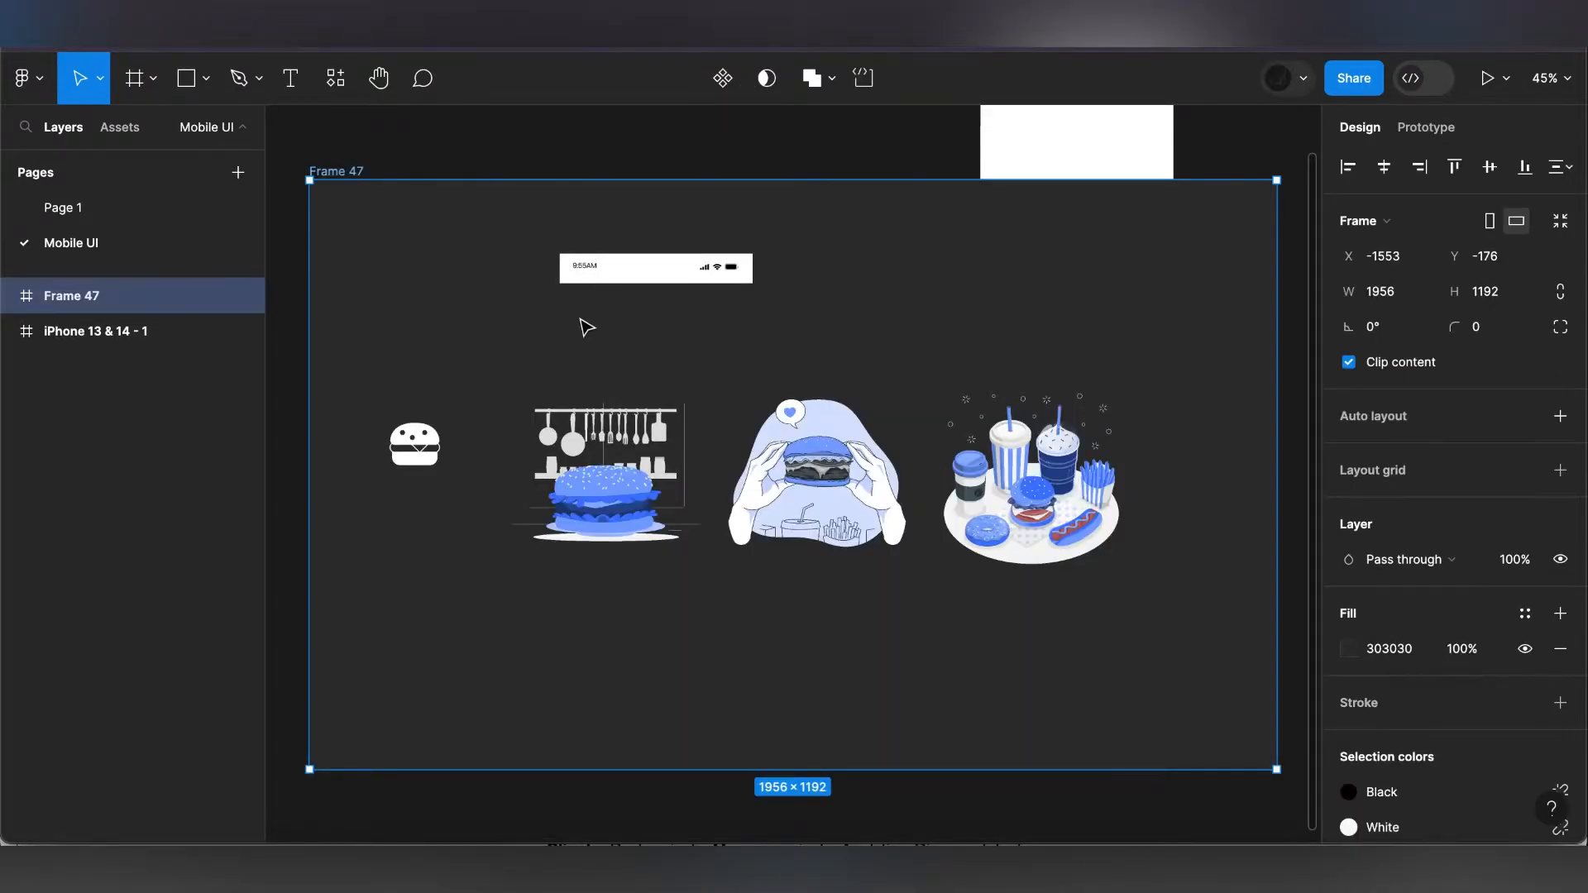
- Move Frame 47 off the iPhone frame to the empty canvas on its left, leaving a gap between them
{"action": "scroll", "coordinate": [586, 328], "scroll_direction": "down", "scroll_amount": 5}
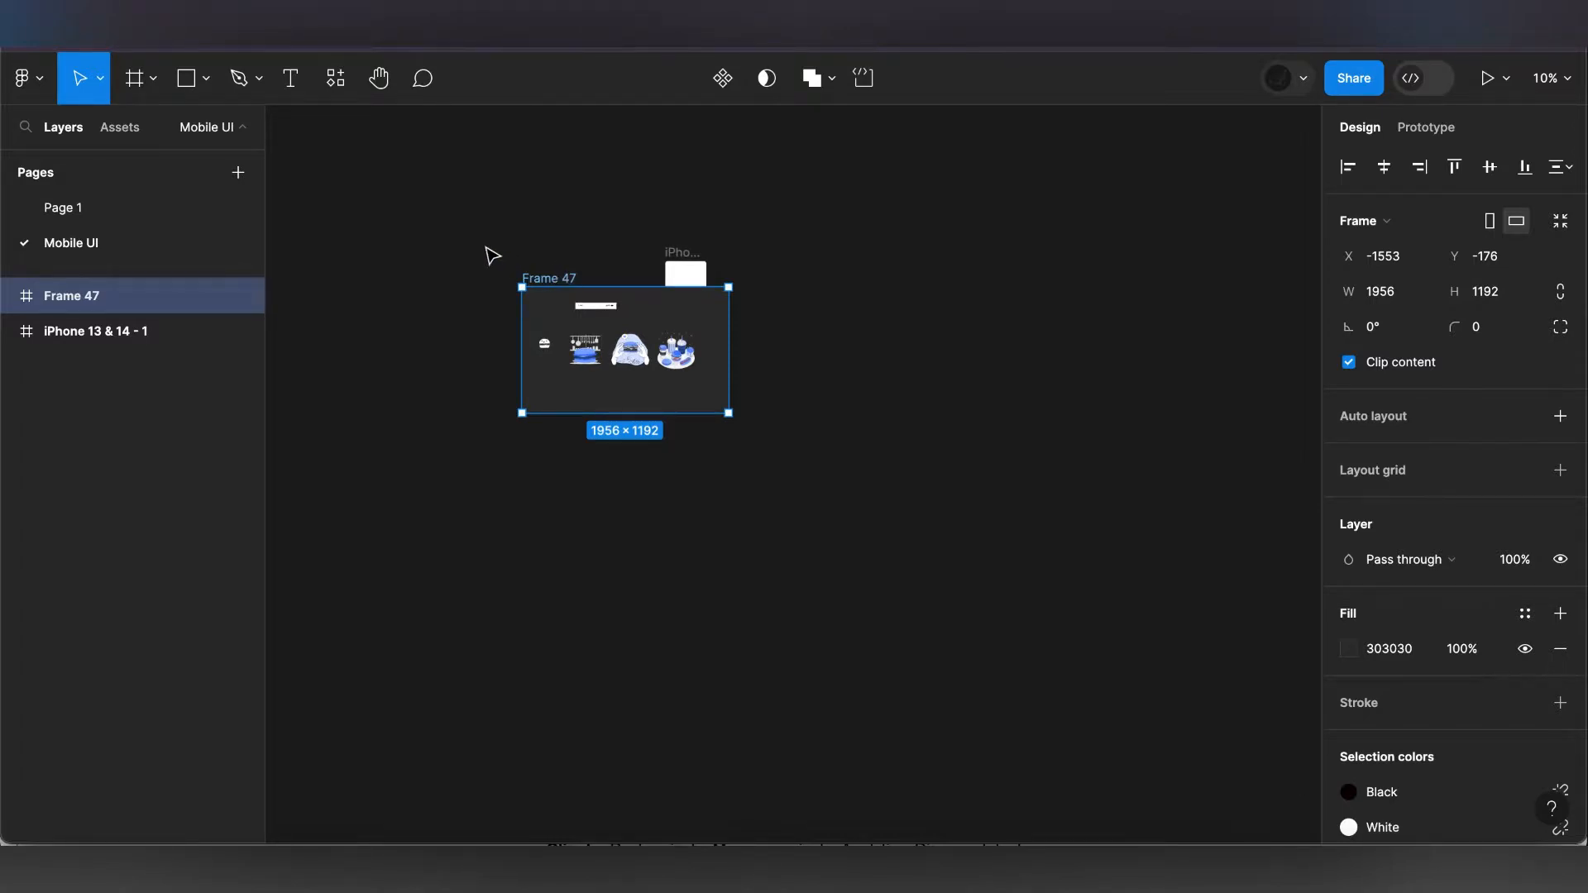
{"action": "left_click_drag", "start_coordinate": [551, 281], "coordinate": [469, 251]}
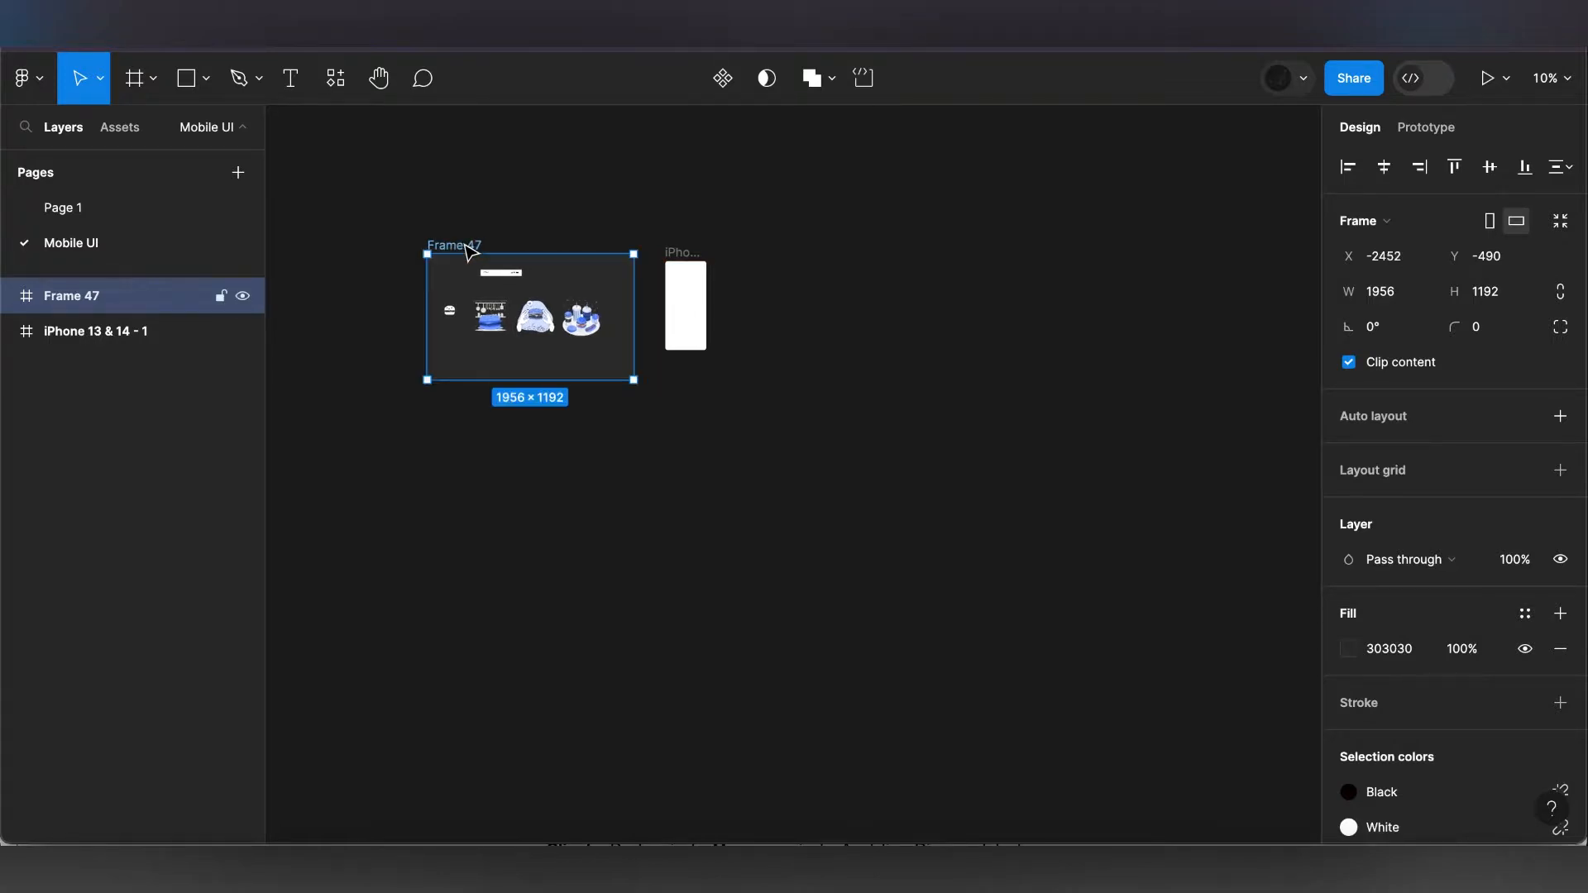
{"action": "scroll", "coordinate": [682, 305], "scroll_direction": "up", "scroll_amount": 5}
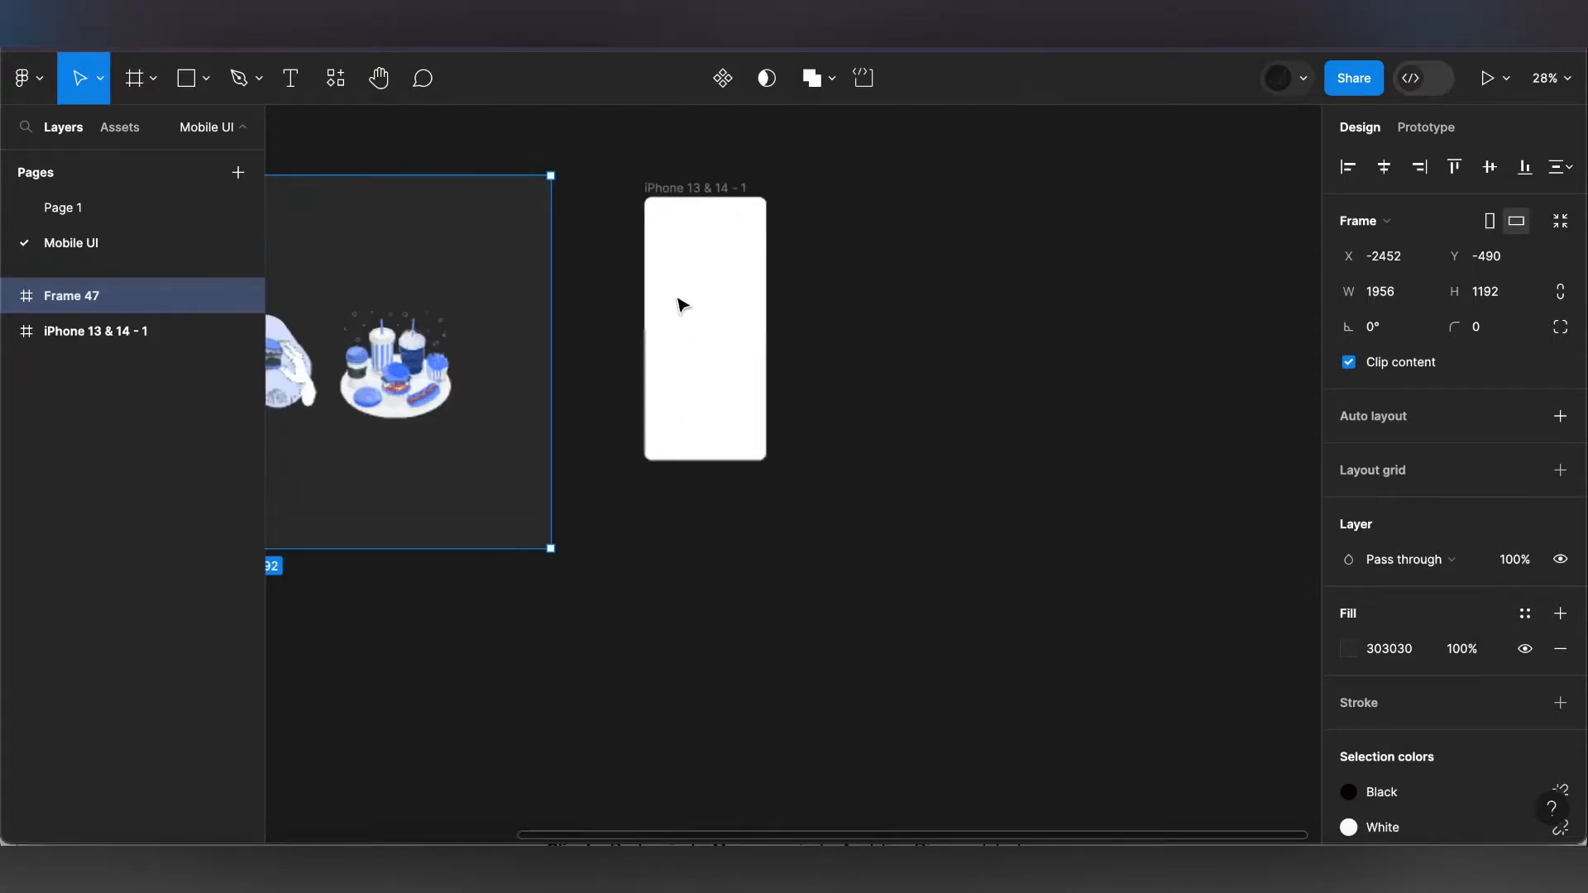
{"action": "scroll", "coordinate": [682, 304], "scroll_direction": "down", "scroll_amount": 3}
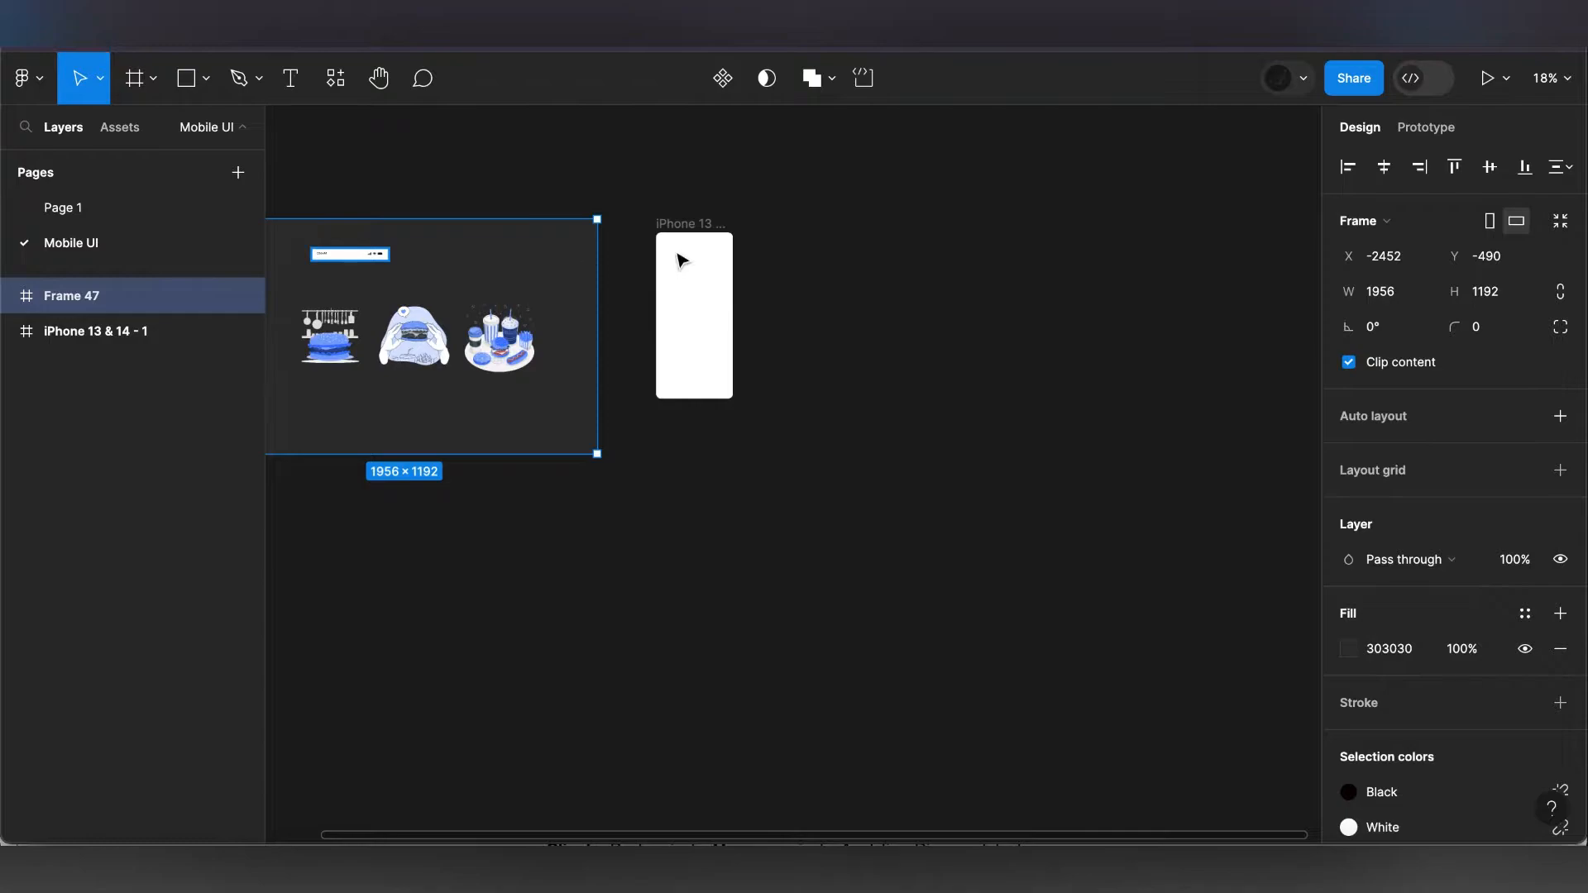
{"action": "left_click", "coordinate": [679, 230]}
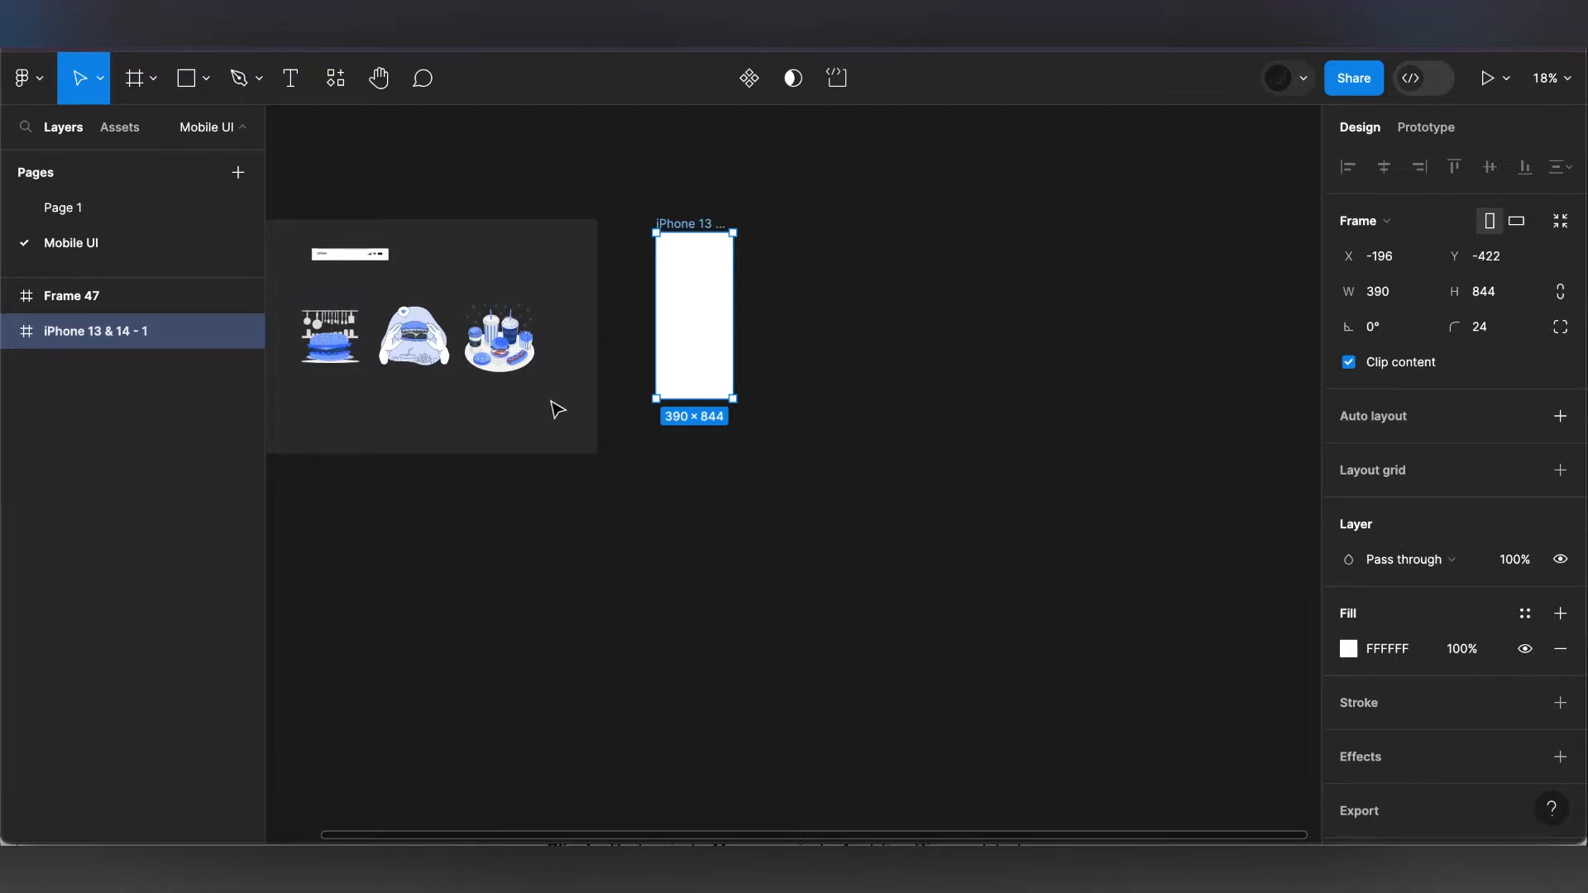
- Draw a square of about 133×133 with the Rectangle tool on the empty canvas below Frame 47
{"action": "scroll", "coordinate": [569, 443], "scroll_direction": "left", "scroll_amount": 3}
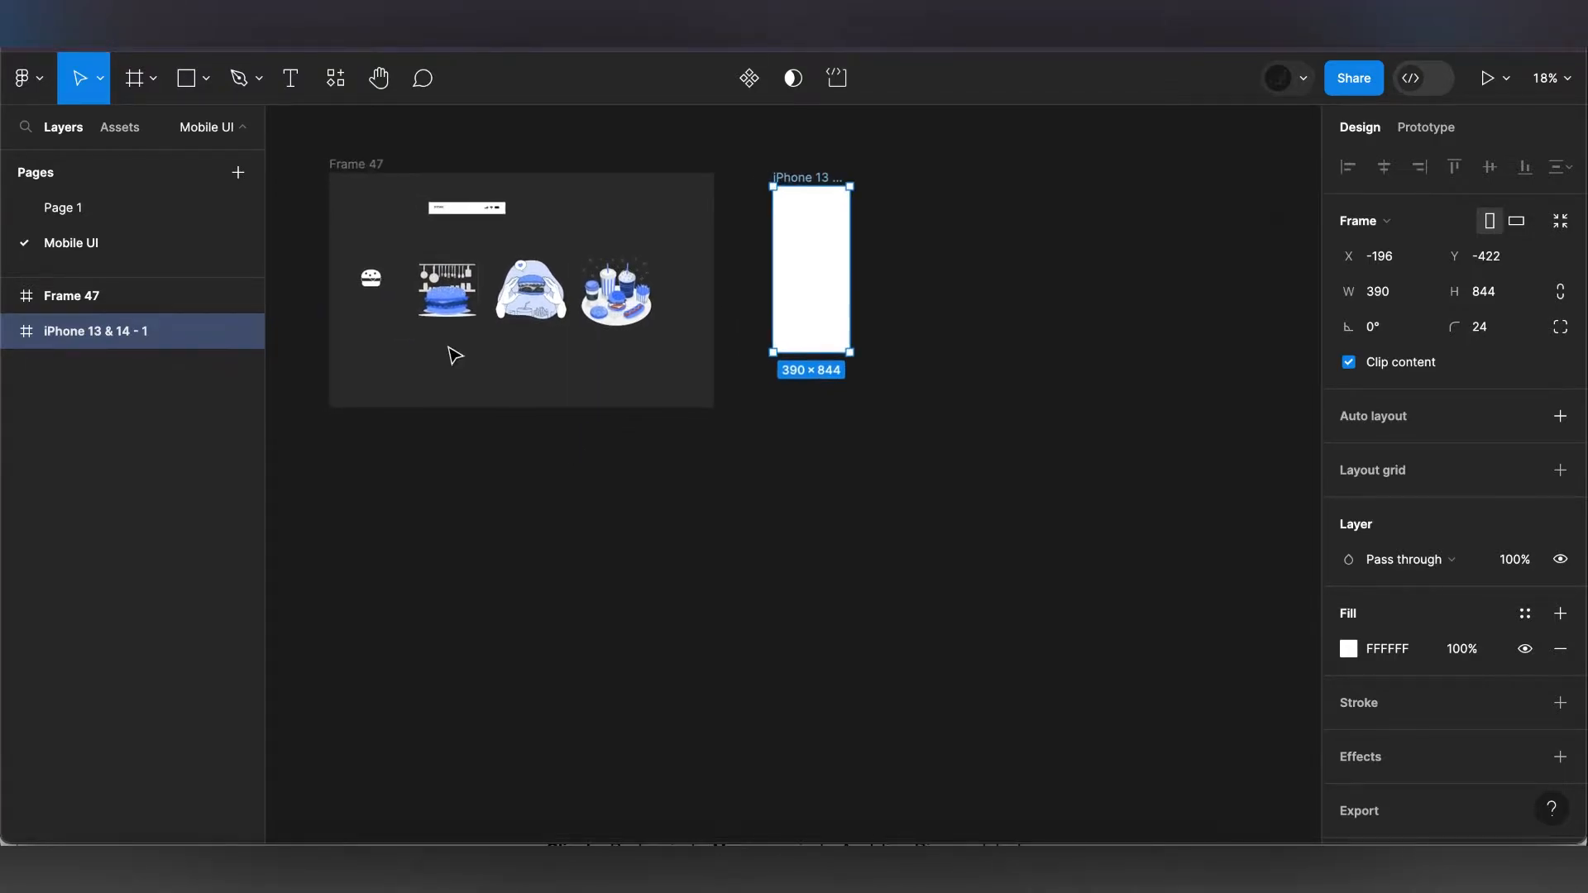
{"action": "scroll", "coordinate": [445, 329], "scroll_direction": "up", "scroll_amount": 1}
{"action": "scroll", "coordinate": [449, 334], "scroll_direction": "up", "scroll_amount": 5}
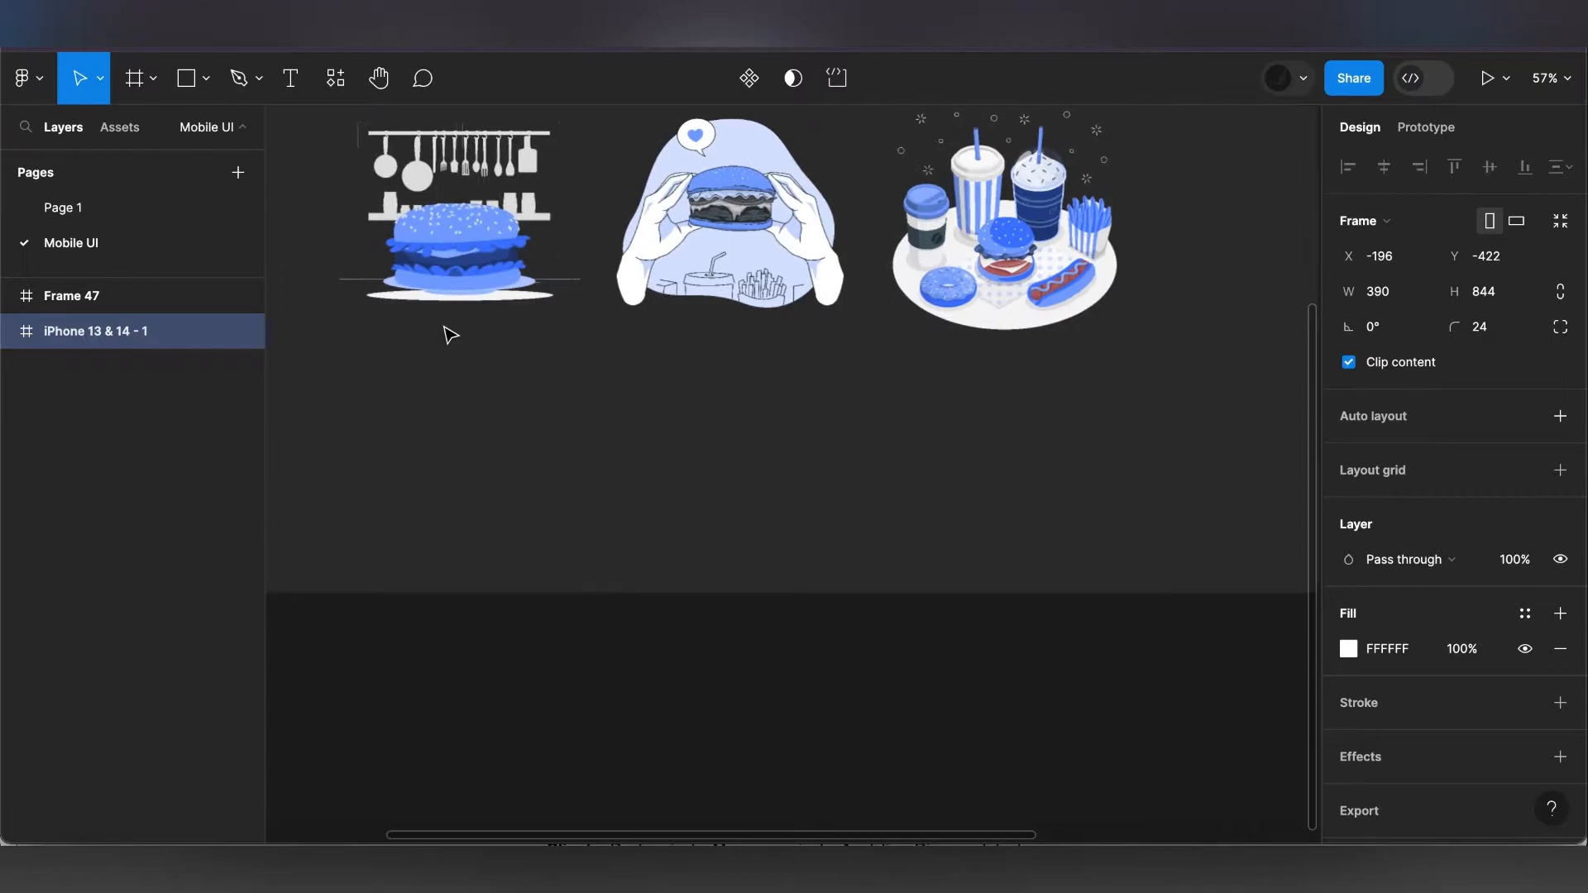
{"action": "scroll", "coordinate": [647, 512], "scroll_direction": "down", "scroll_amount": 4}
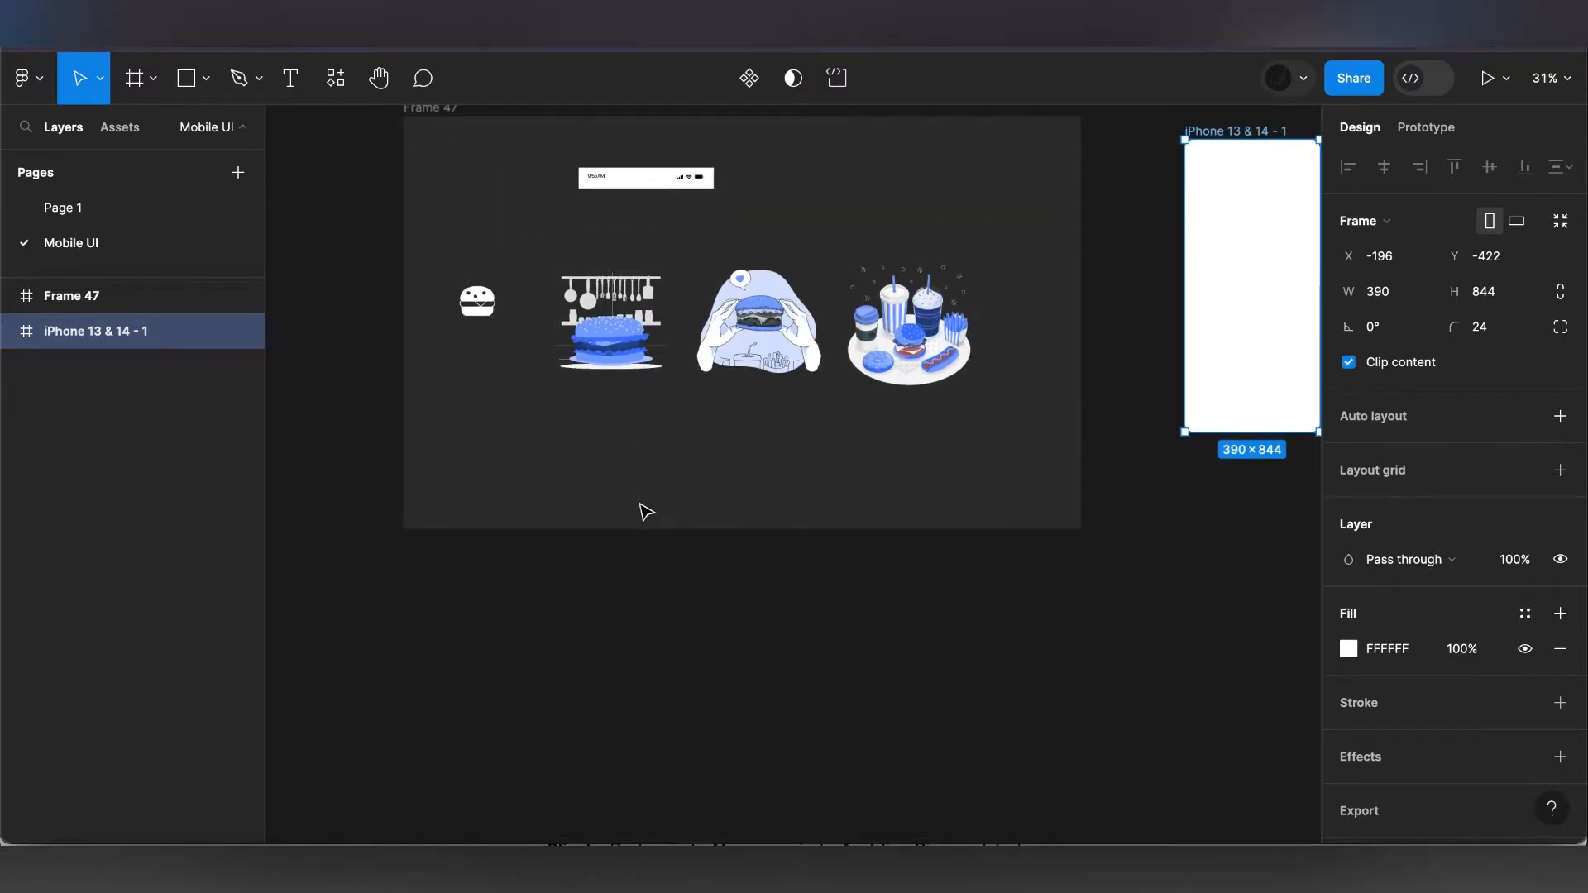
{"action": "left_click", "coordinate": [207, 80]}
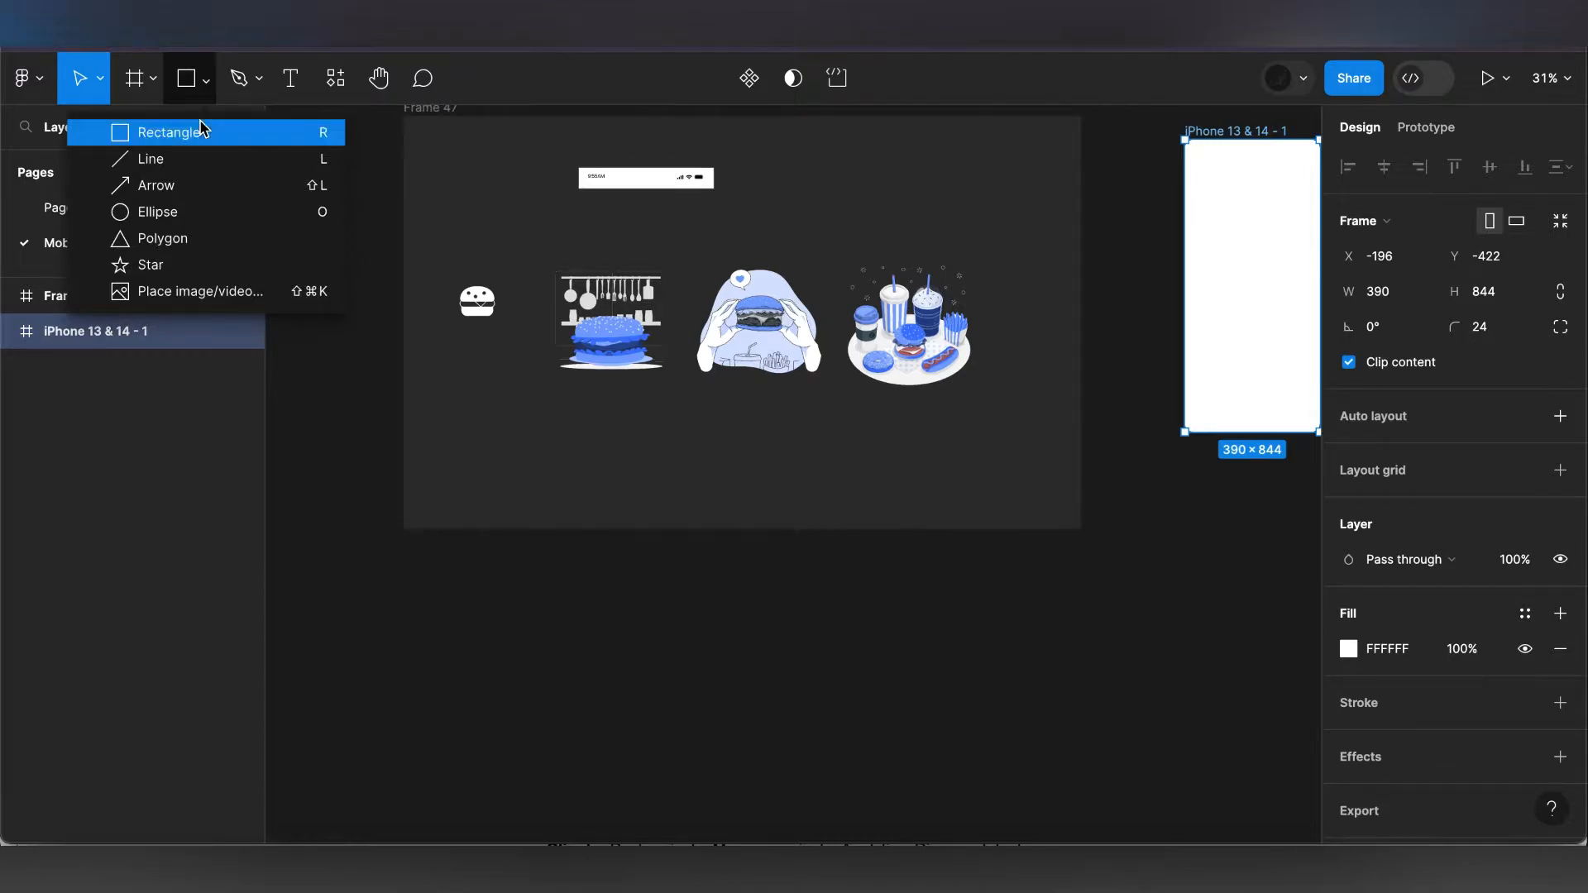
{"action": "key", "text": "r"}
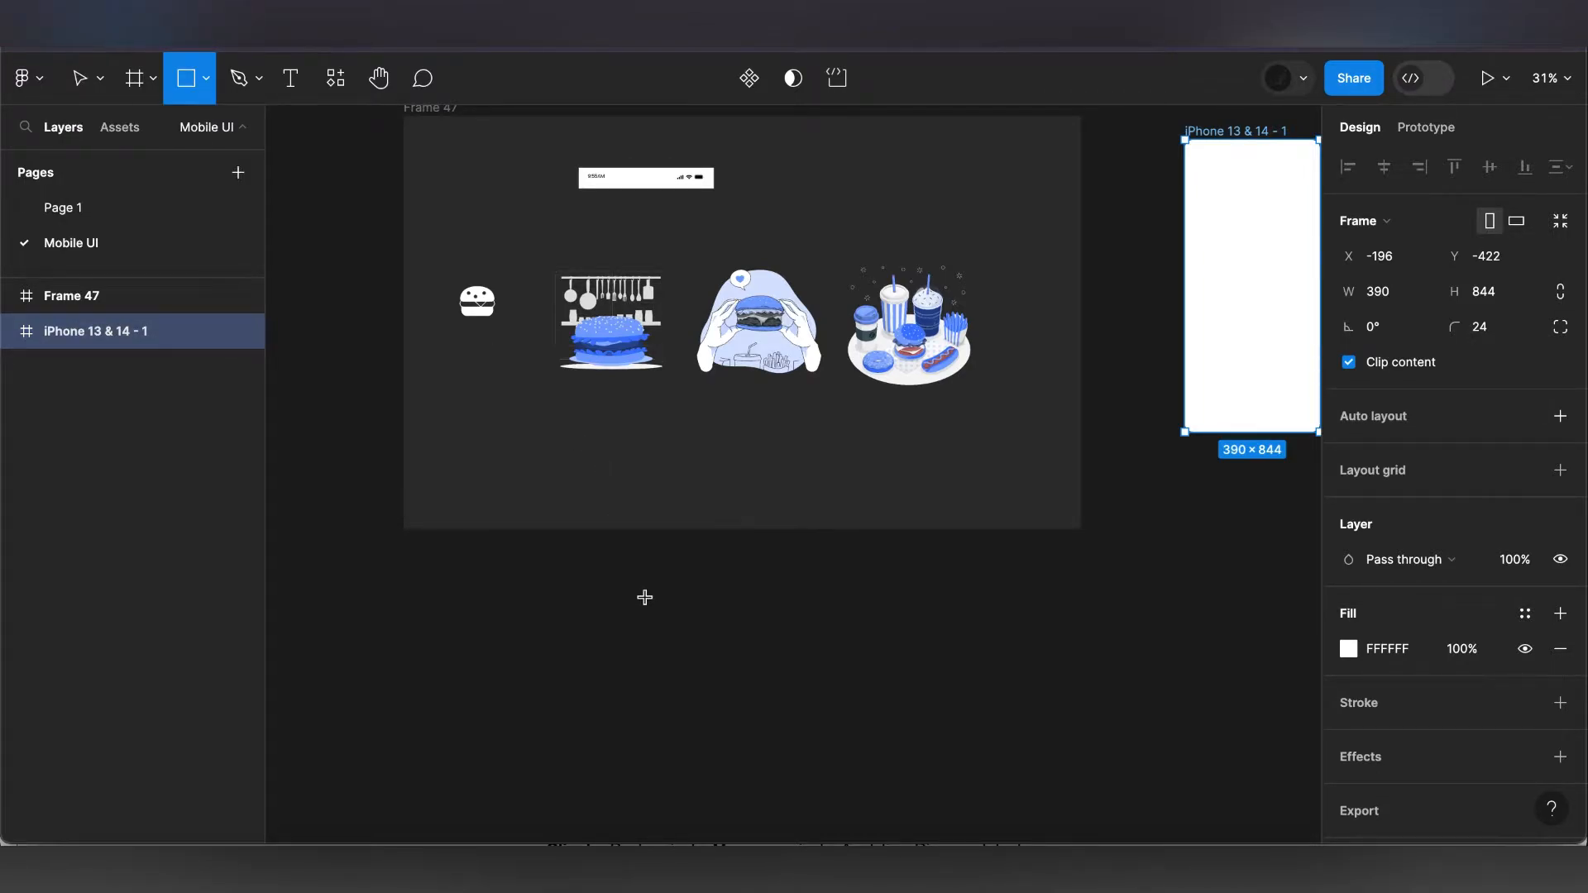
{"action": "left_click_drag", "start_coordinate": [598, 562], "coordinate": [644, 609]}
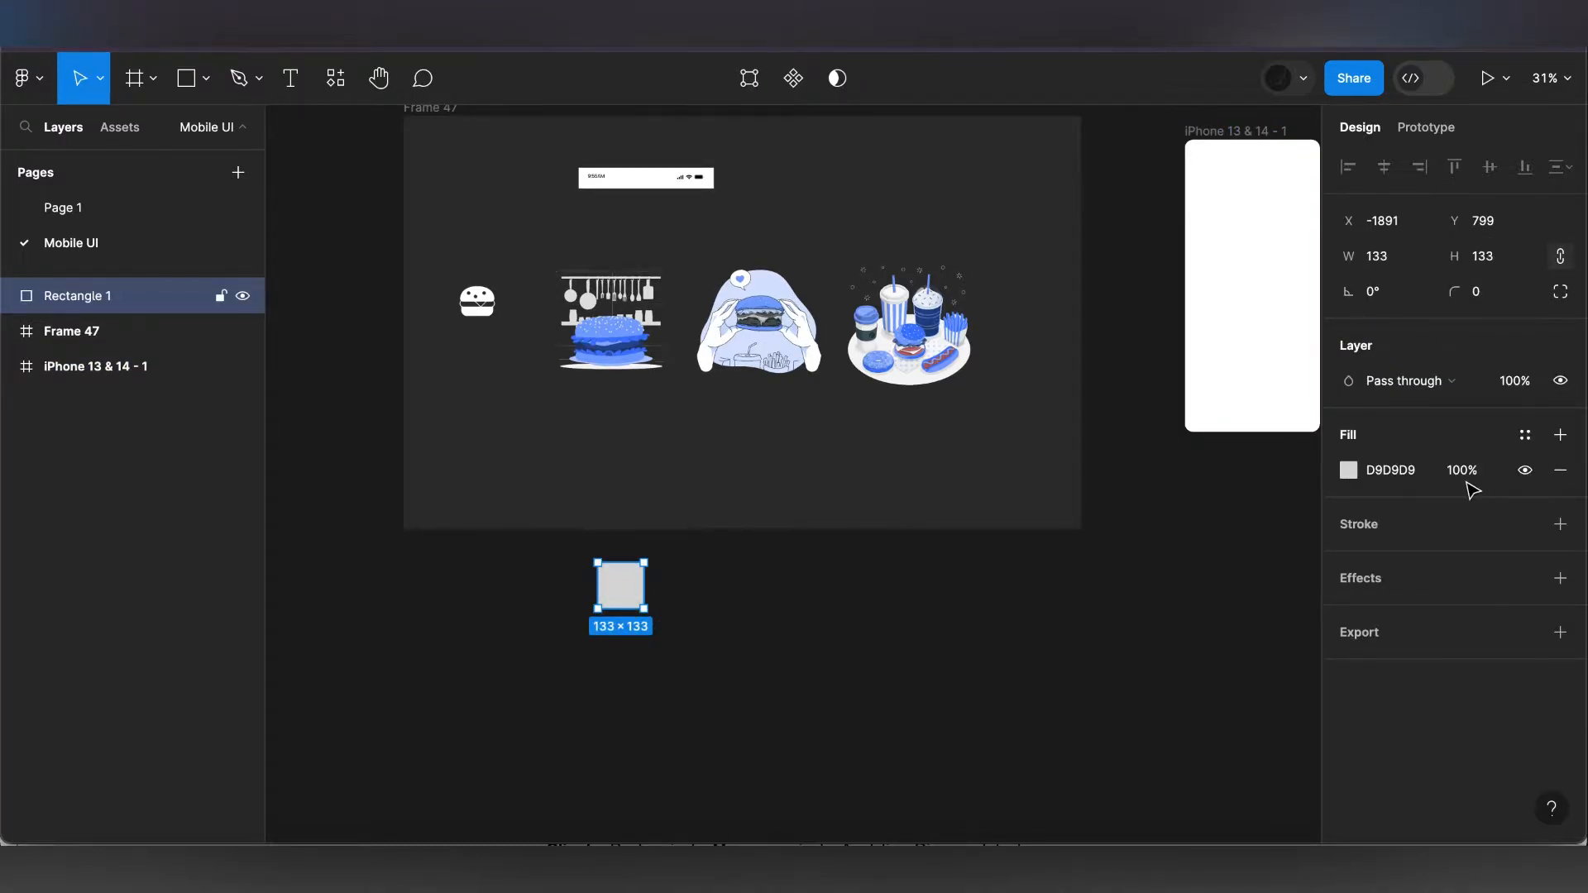
- Fill the square with the blue 407BFF sampled by eyedropper from the lettuce of the burger in the kitchen illustration
{"action": "left_click", "coordinate": [1349, 471]}
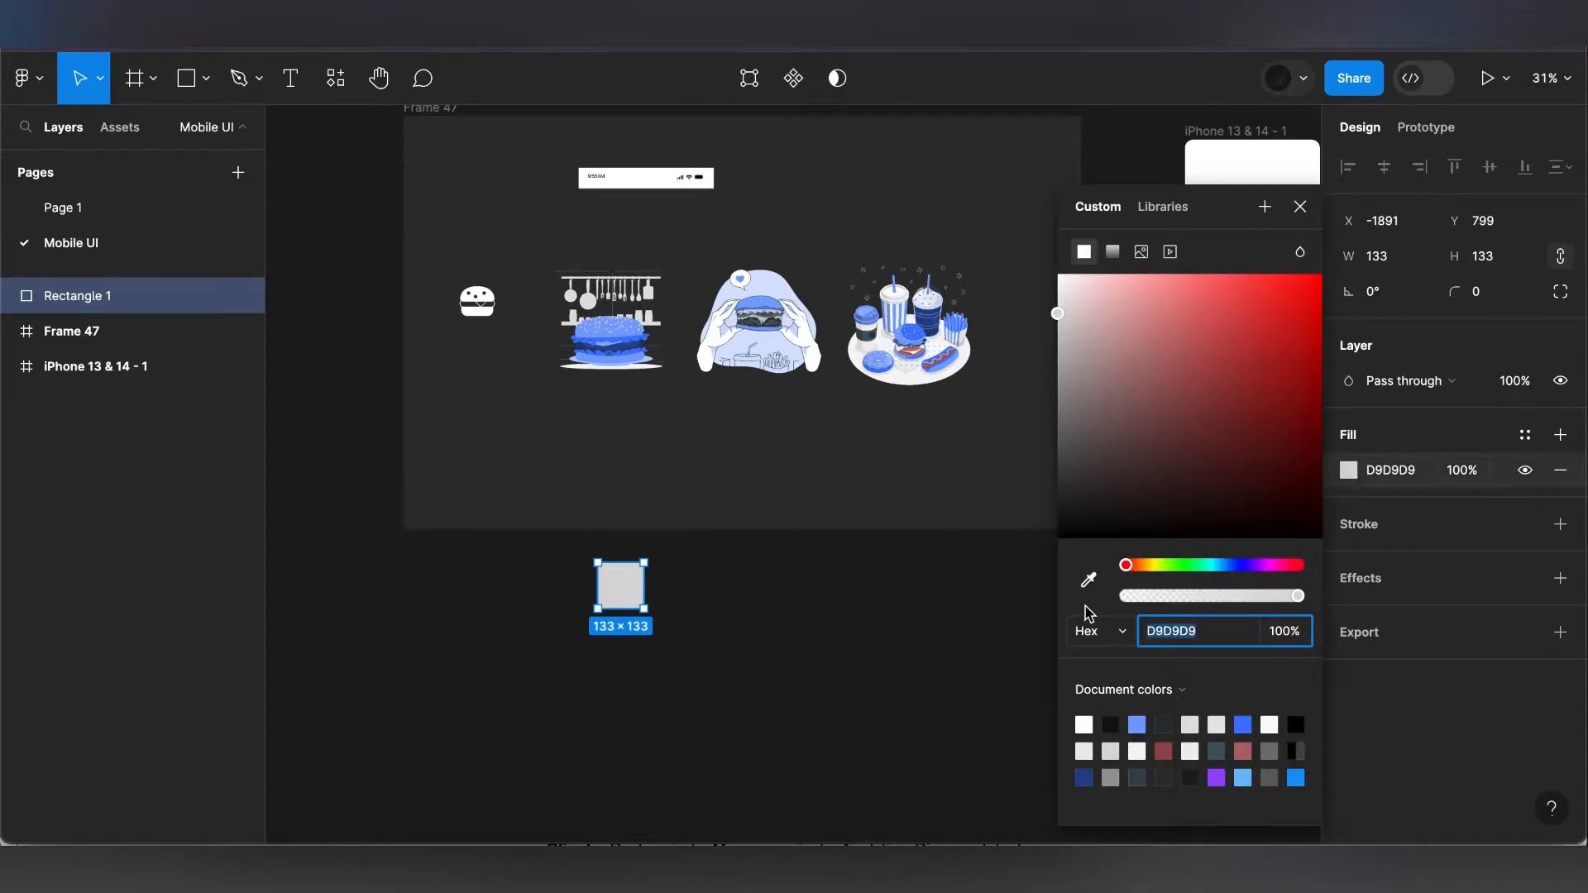
{"action": "key", "text": "i"}
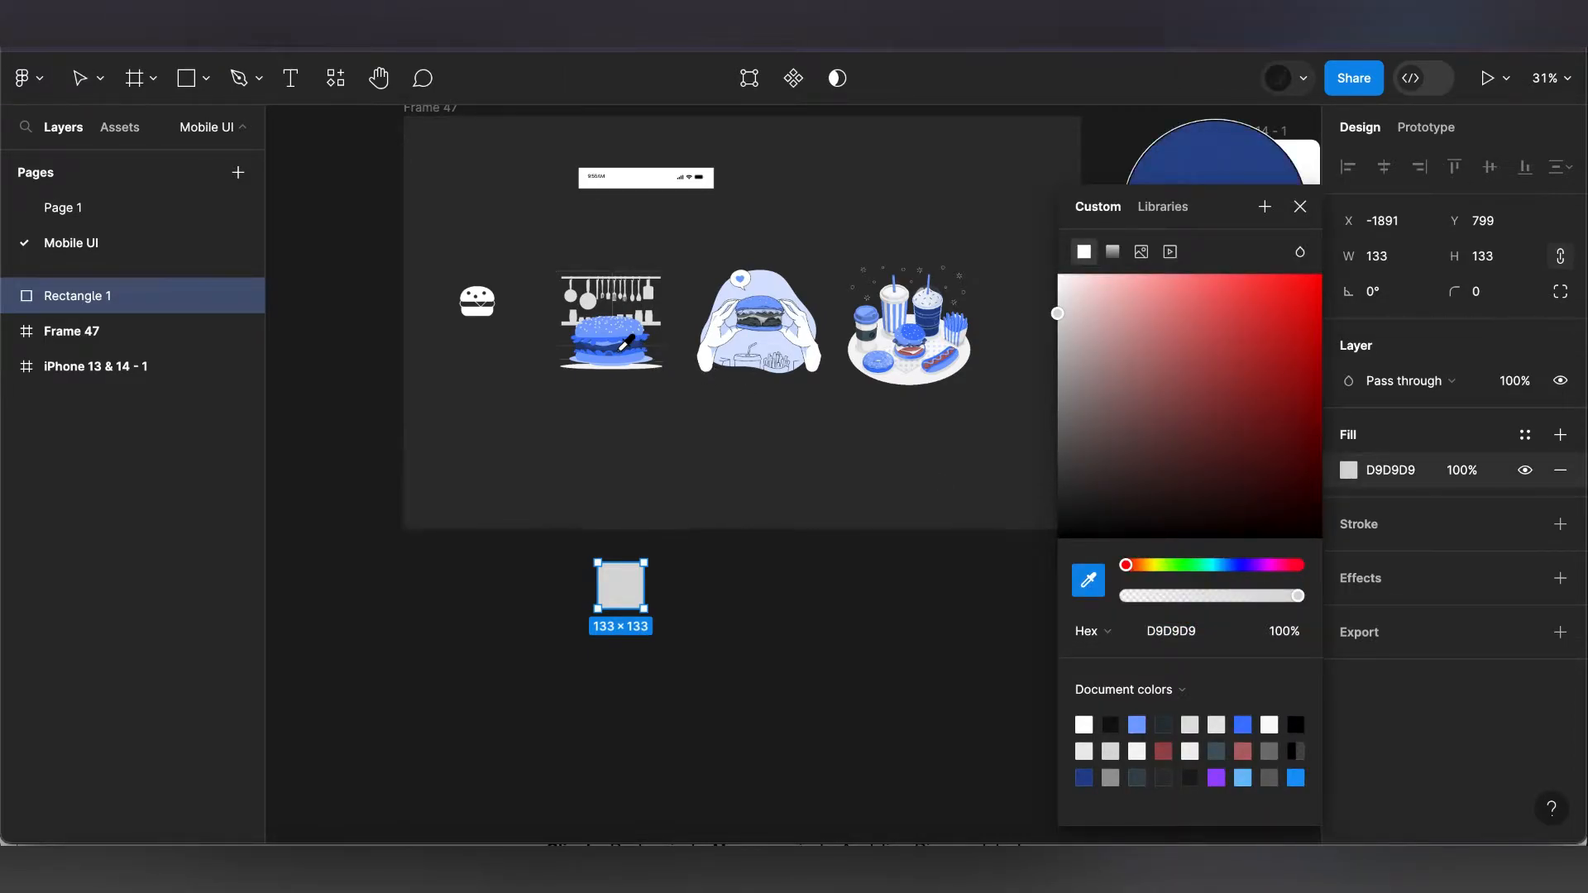
{"action": "scroll", "coordinate": [626, 341], "scroll_direction": "up", "scroll_amount": 10}
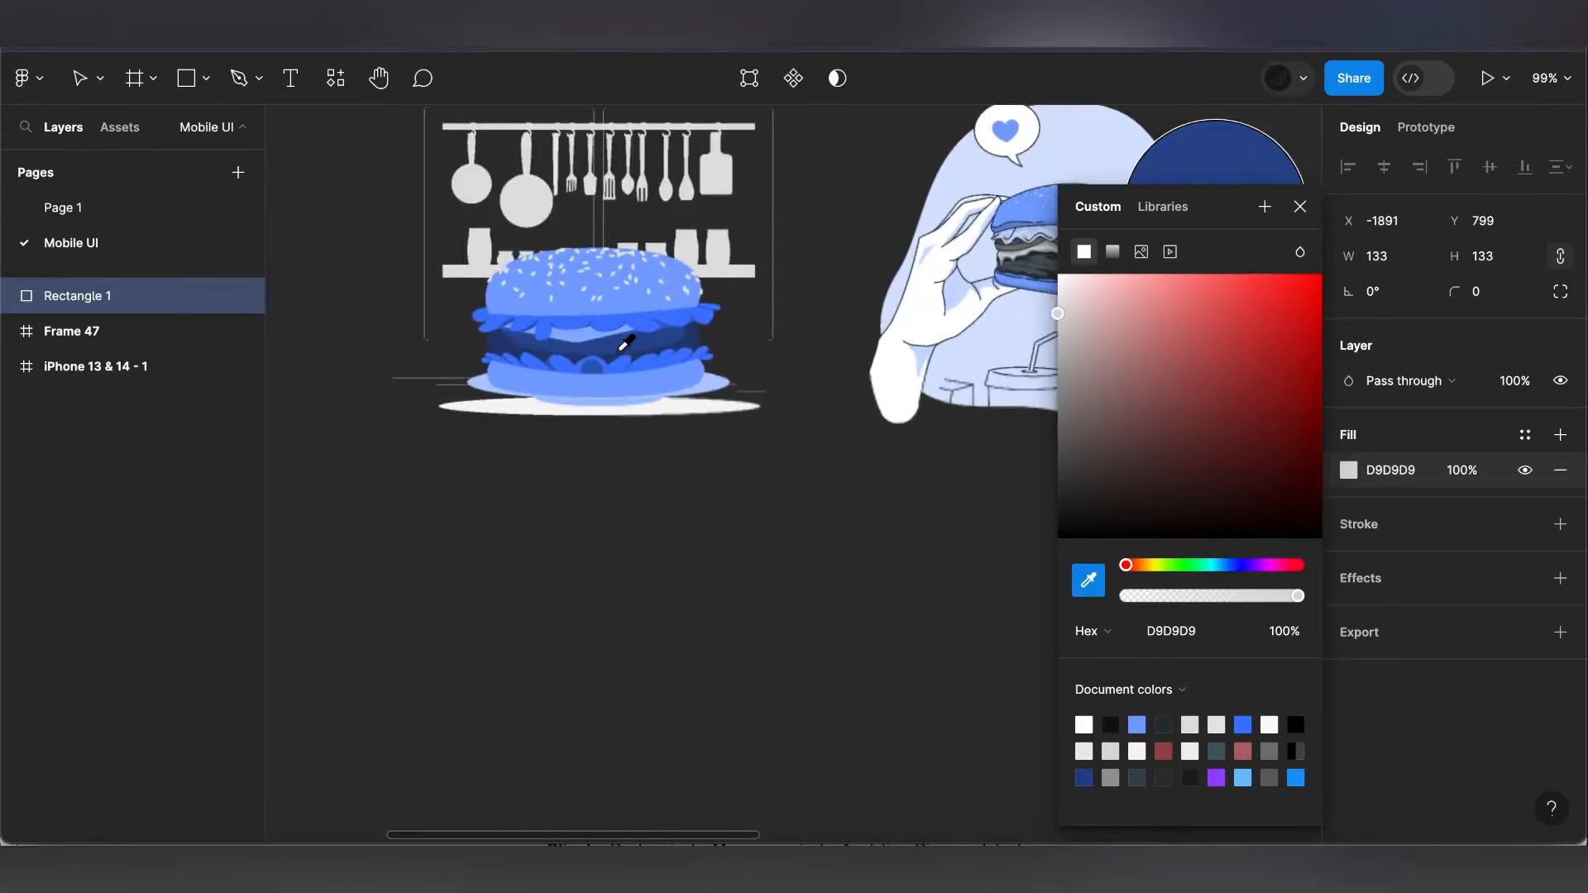
{"action": "scroll", "coordinate": [646, 319], "scroll_direction": "up", "scroll_amount": 1}
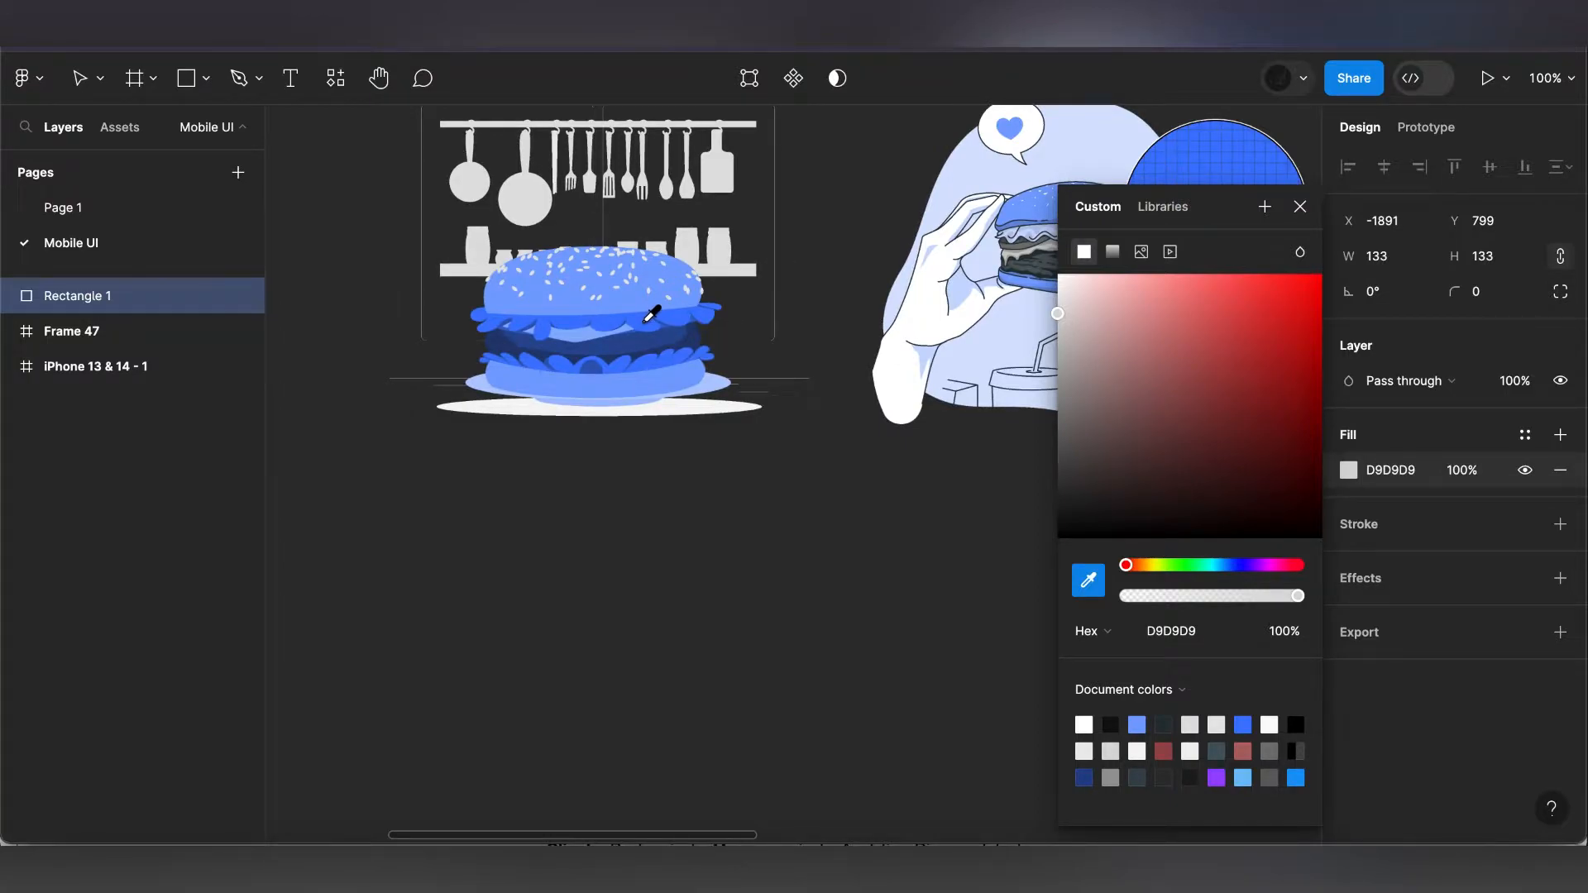
{"action": "left_click", "coordinate": [651, 314]}
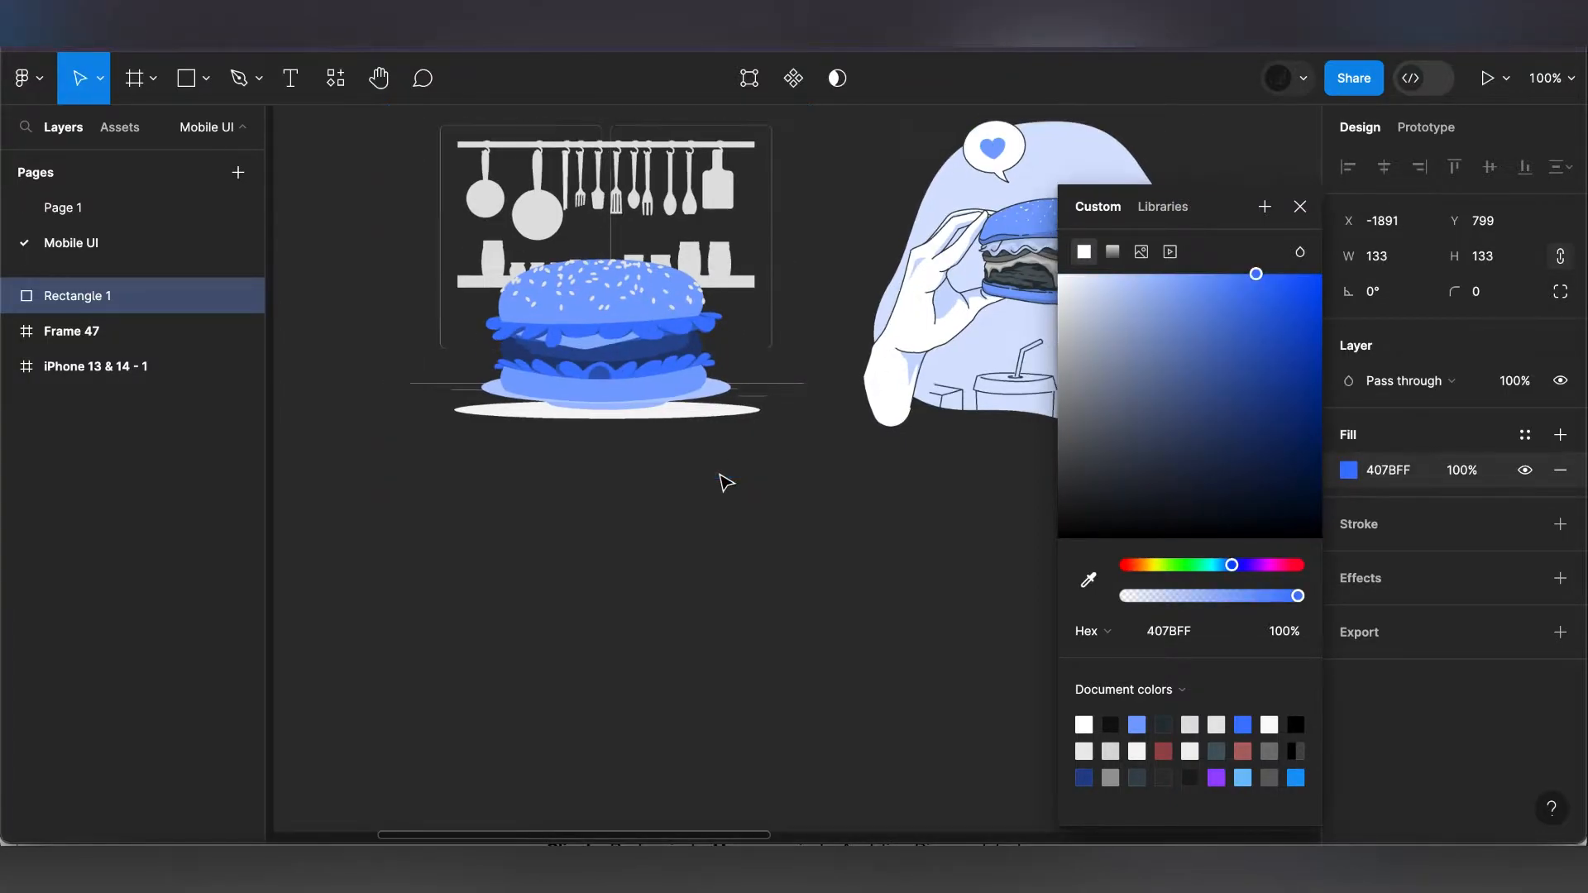
{"action": "scroll", "coordinate": [726, 482], "scroll_direction": "down", "scroll_amount": 5}
{"action": "scroll", "coordinate": [722, 479], "scroll_direction": "down", "scroll_amount": 4}
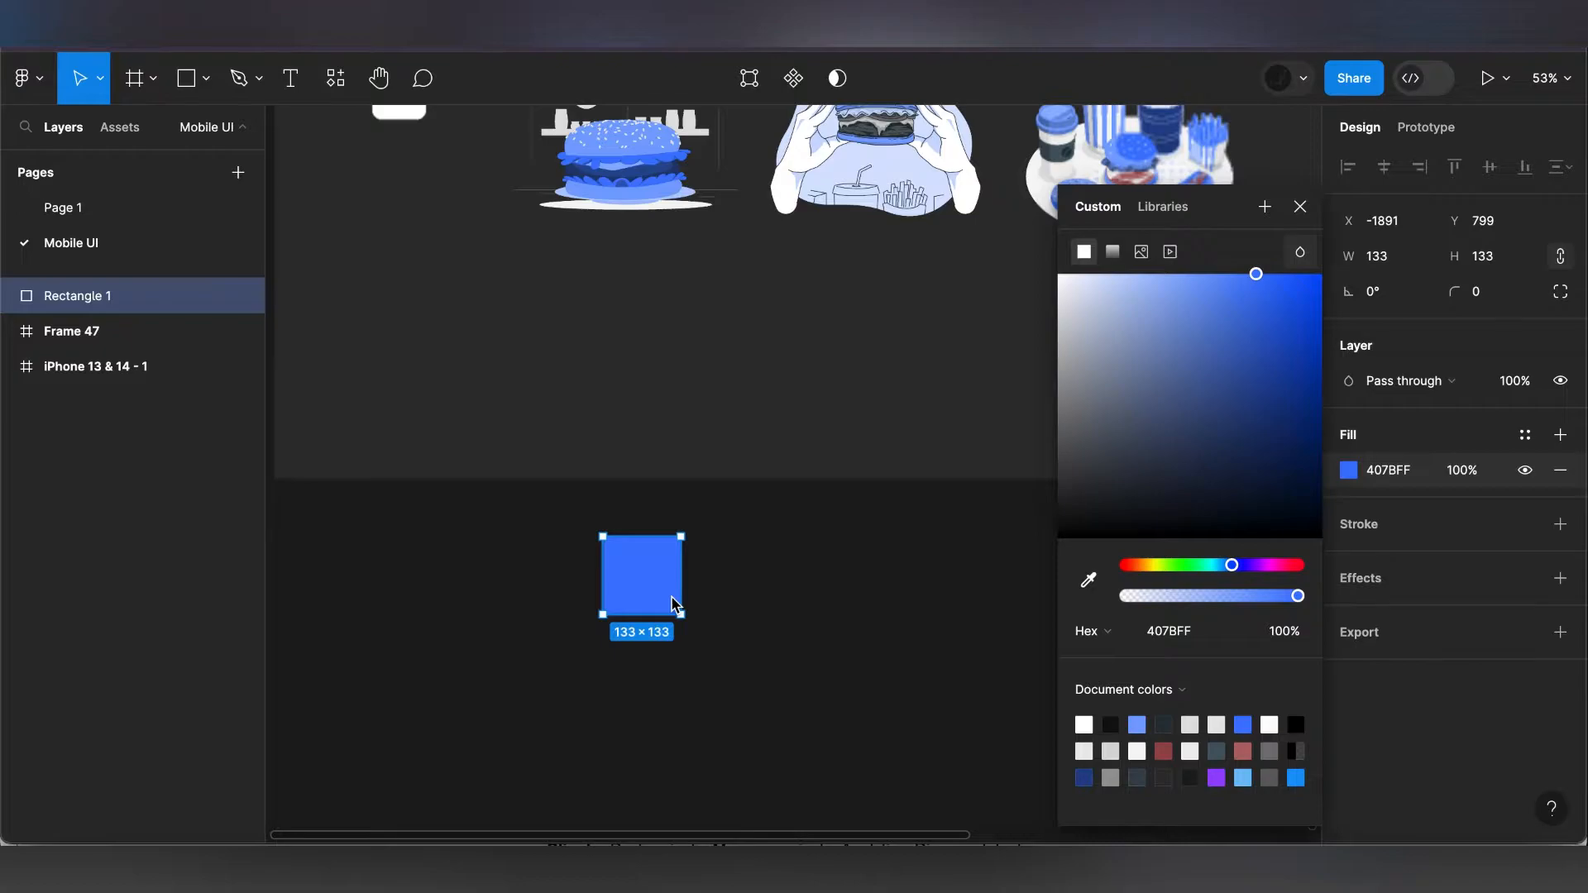
{"action": "left_click", "coordinate": [642, 582]}
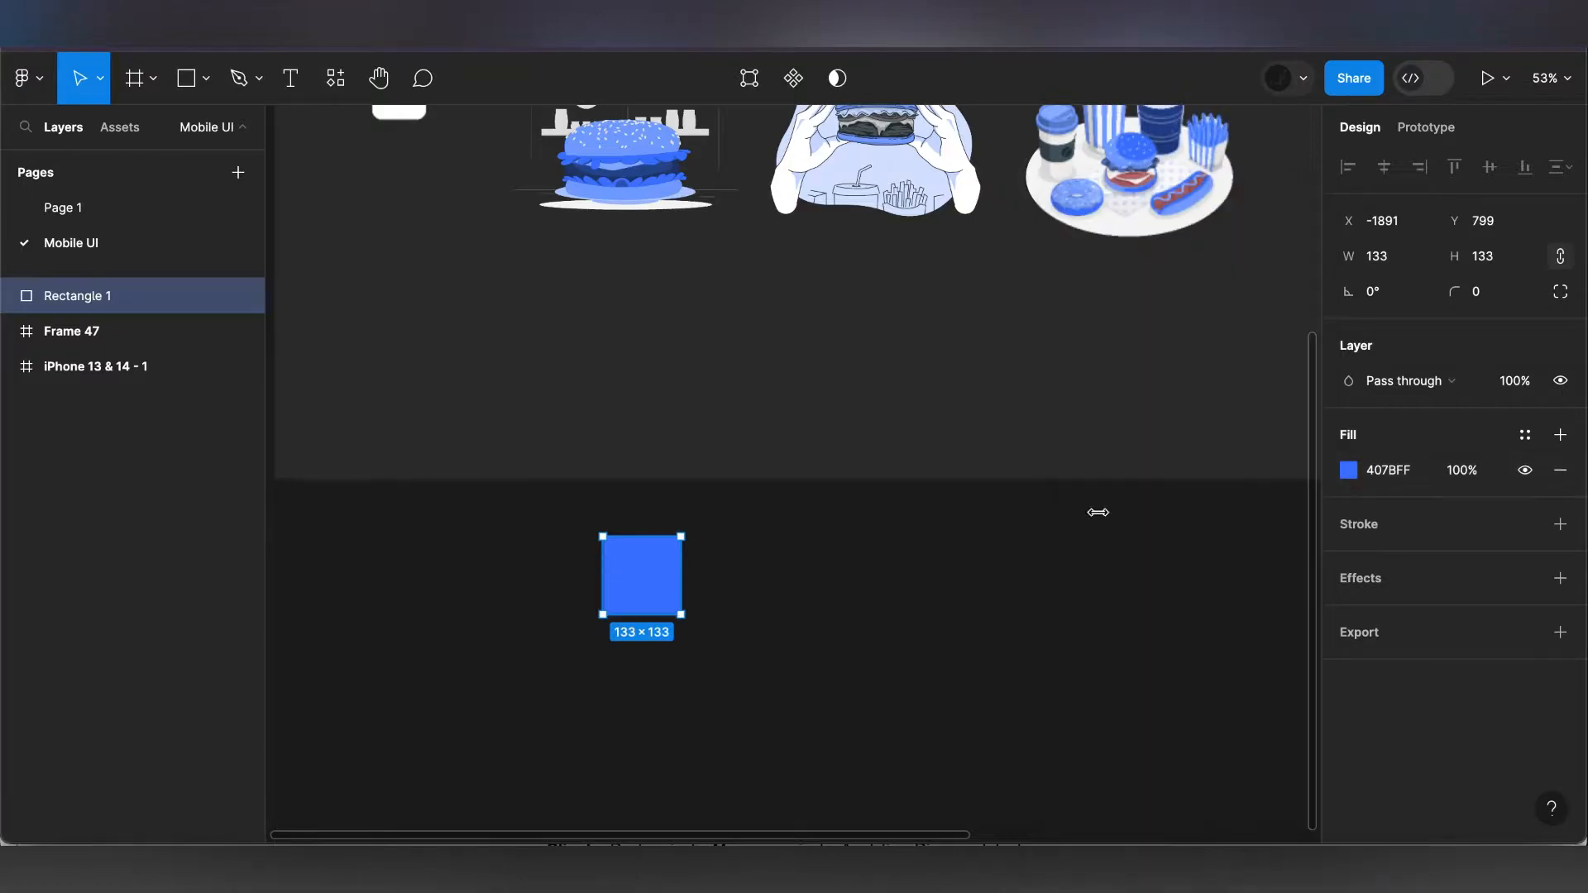
- Save the square's blue 407BFF fill as a new colour style named "Primary colour." with a trailing full stop
{"action": "left_click", "coordinate": [1527, 446]}
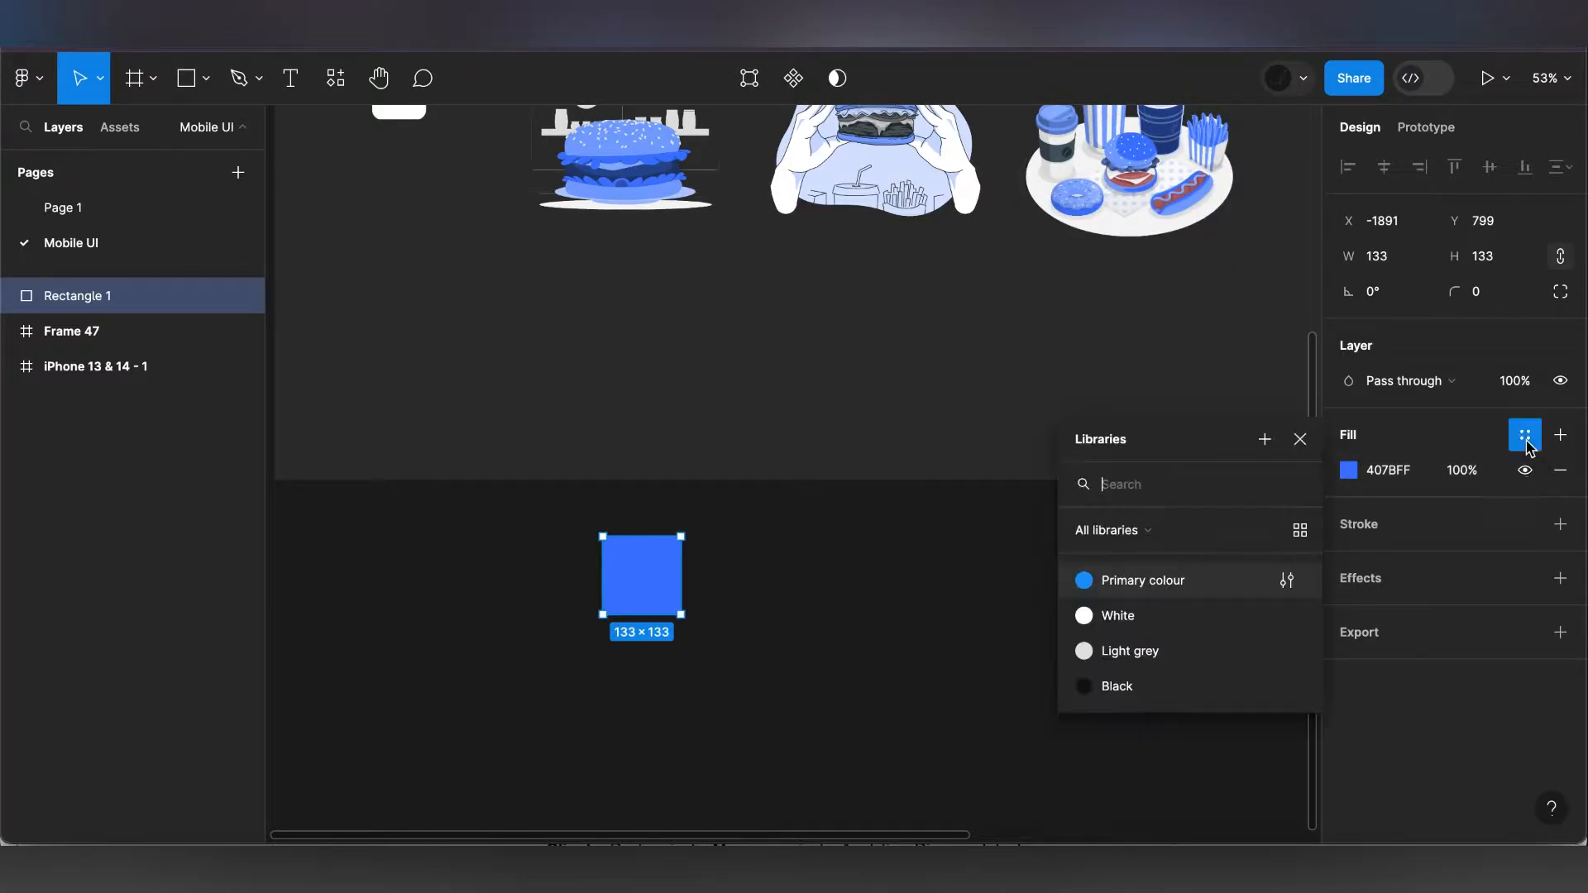
{"action": "left_click", "coordinate": [1264, 441]}
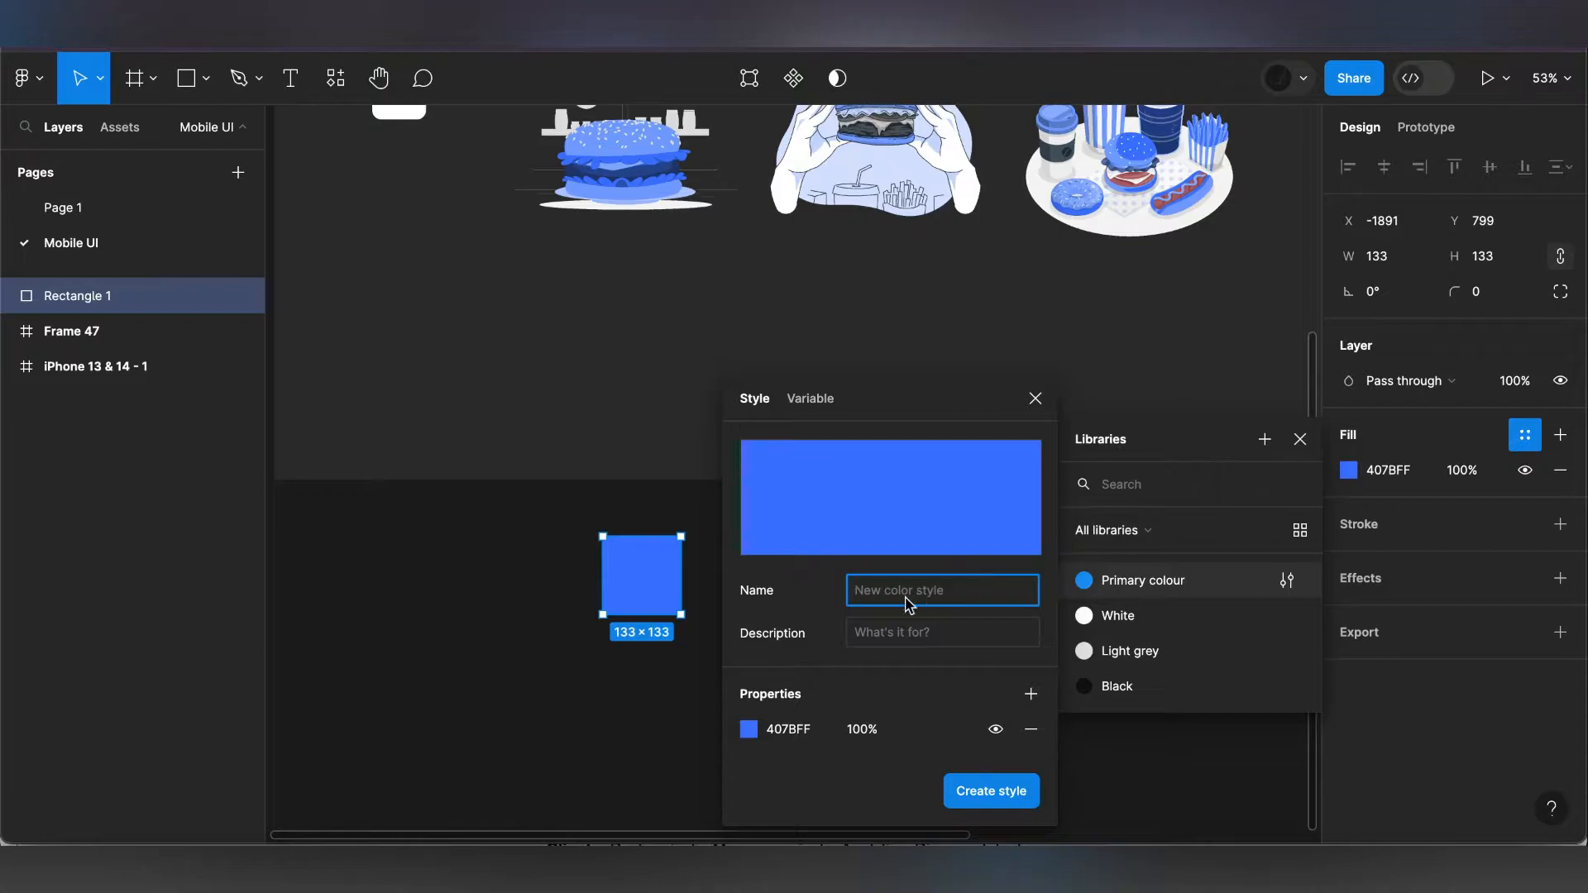
{"action": "type", "text": "Primary co"}
{"action": "left_click", "coordinate": [980, 792]}
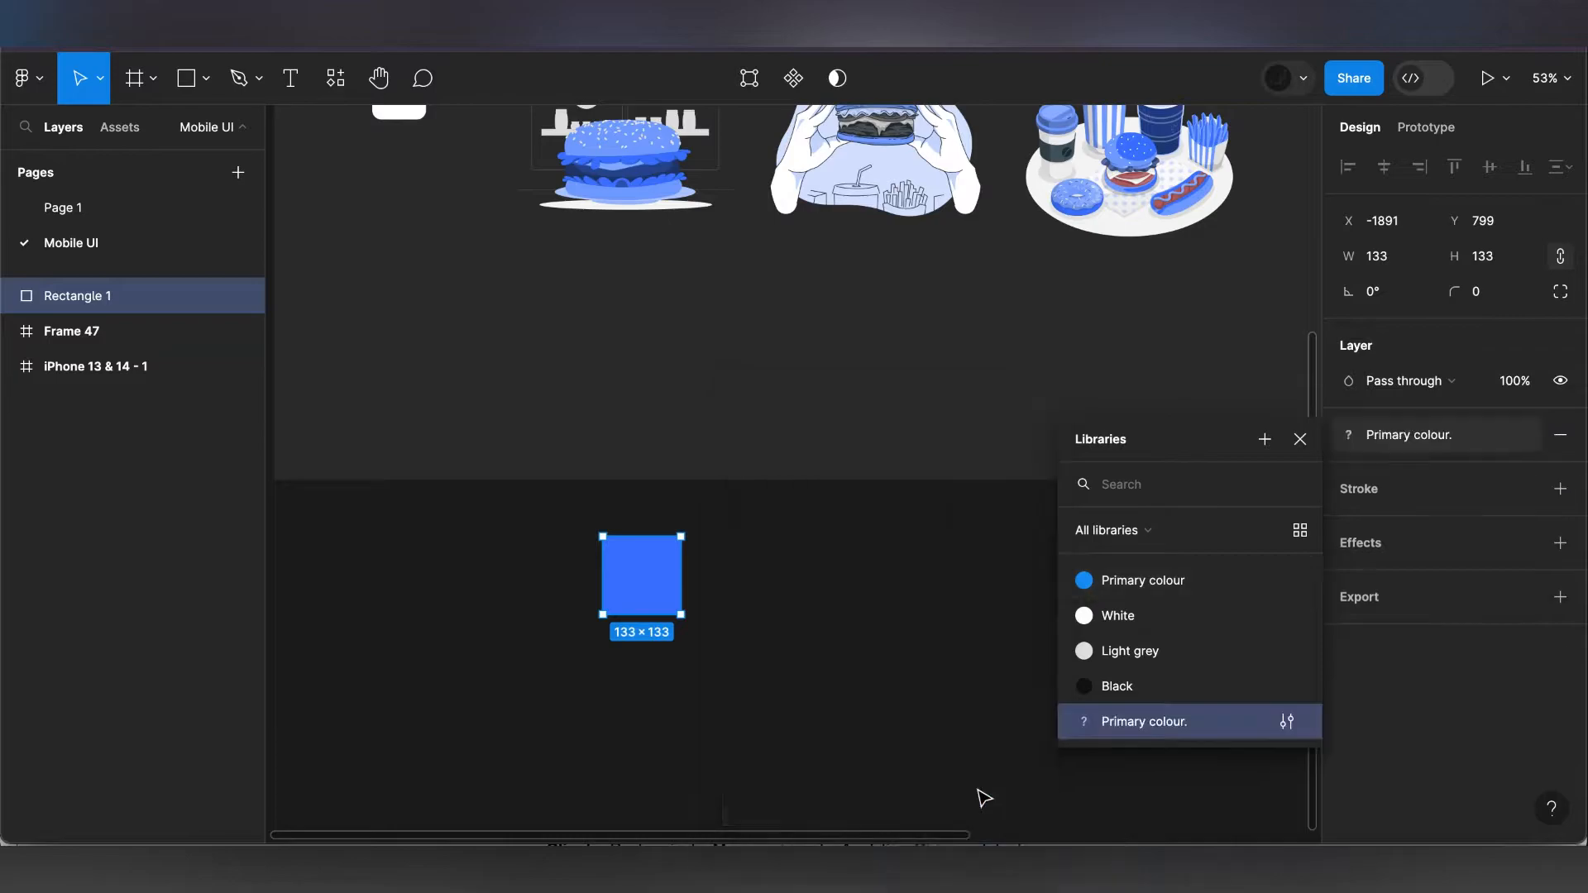
{"action": "left_click", "coordinate": [1300, 439]}
- Rename the iPhone 13 & 14 - 1 frame as Onboarding and fill it with the blue "Primary colour." style
{"action": "scroll", "coordinate": [729, 620], "scroll_direction": "down", "scroll_amount": 5}
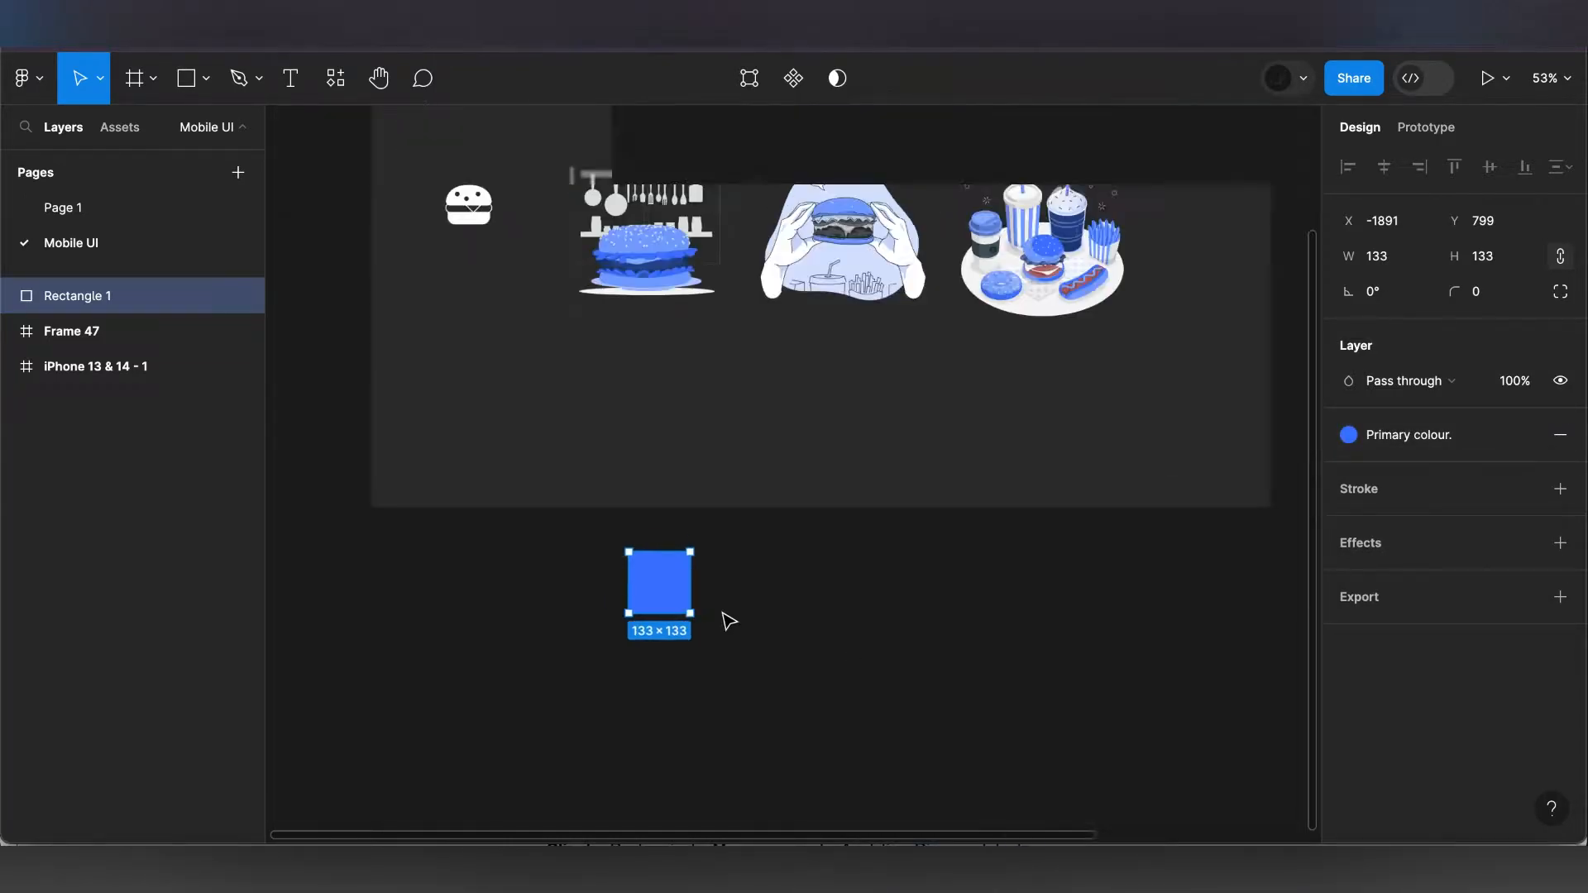
{"action": "scroll", "coordinate": [728, 620], "scroll_direction": "right", "scroll_amount": 3}
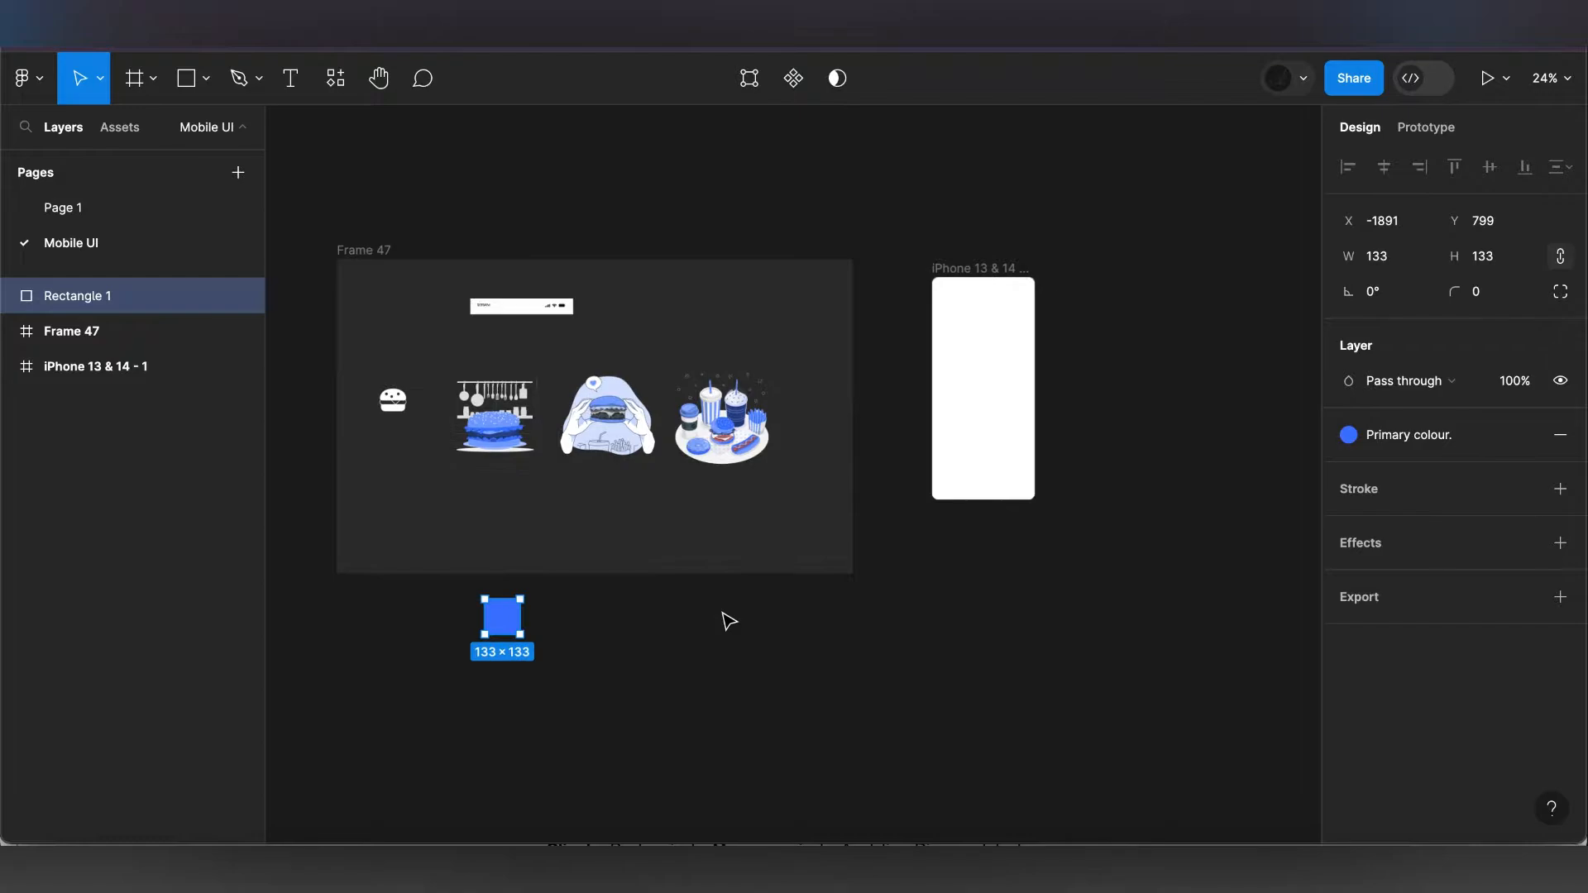
{"action": "left_click", "coordinate": [972, 273]}
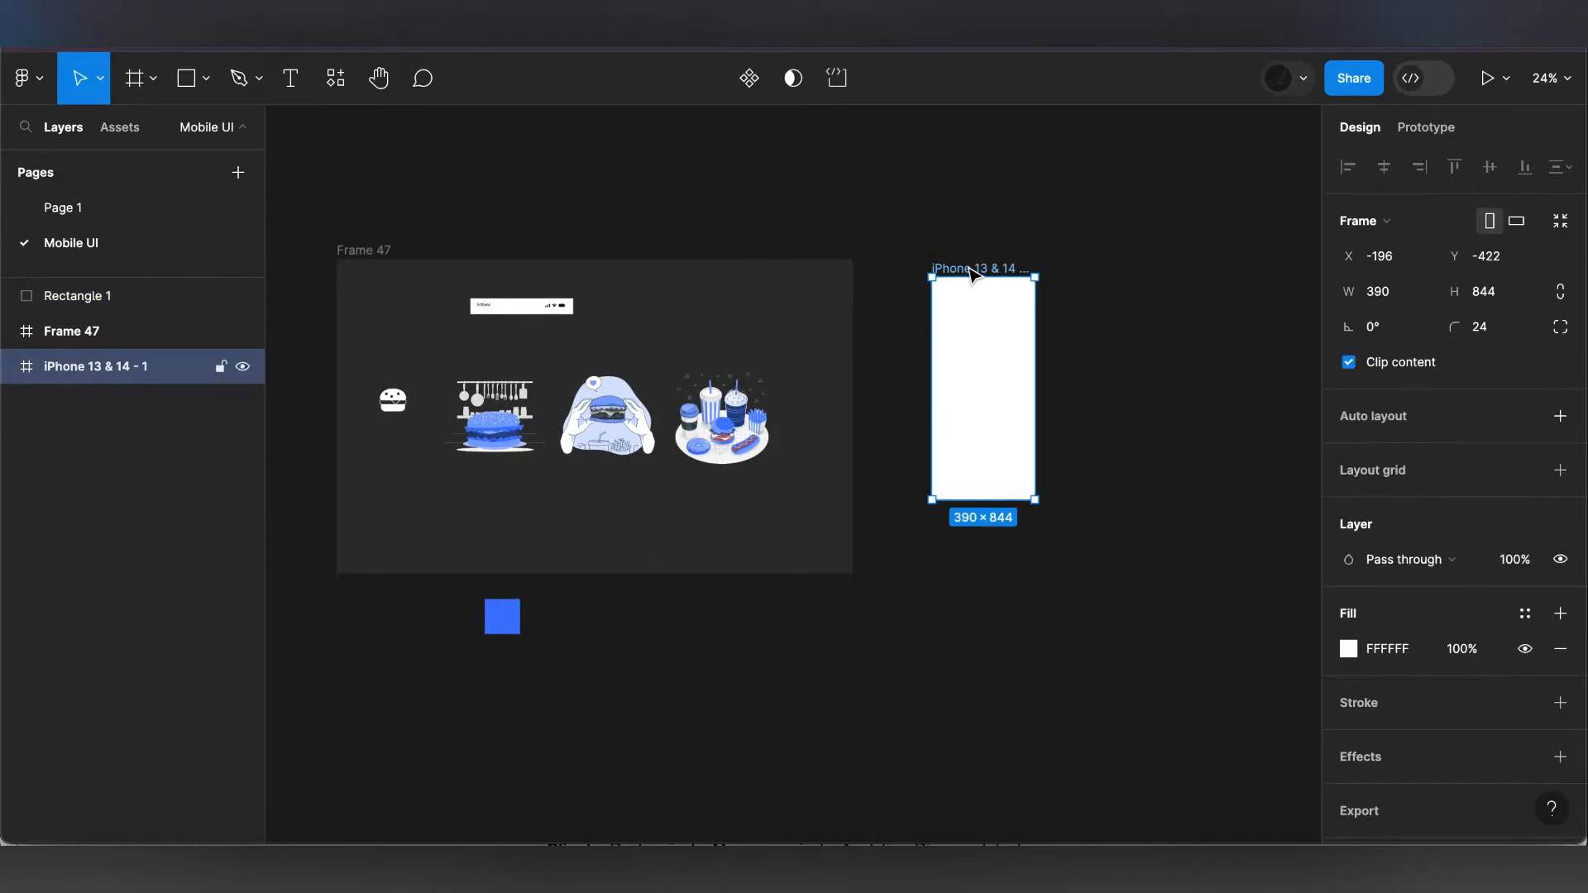
{"action": "double_click", "coordinate": [971, 270]}
{"action": "type", "text": "Onbo"}
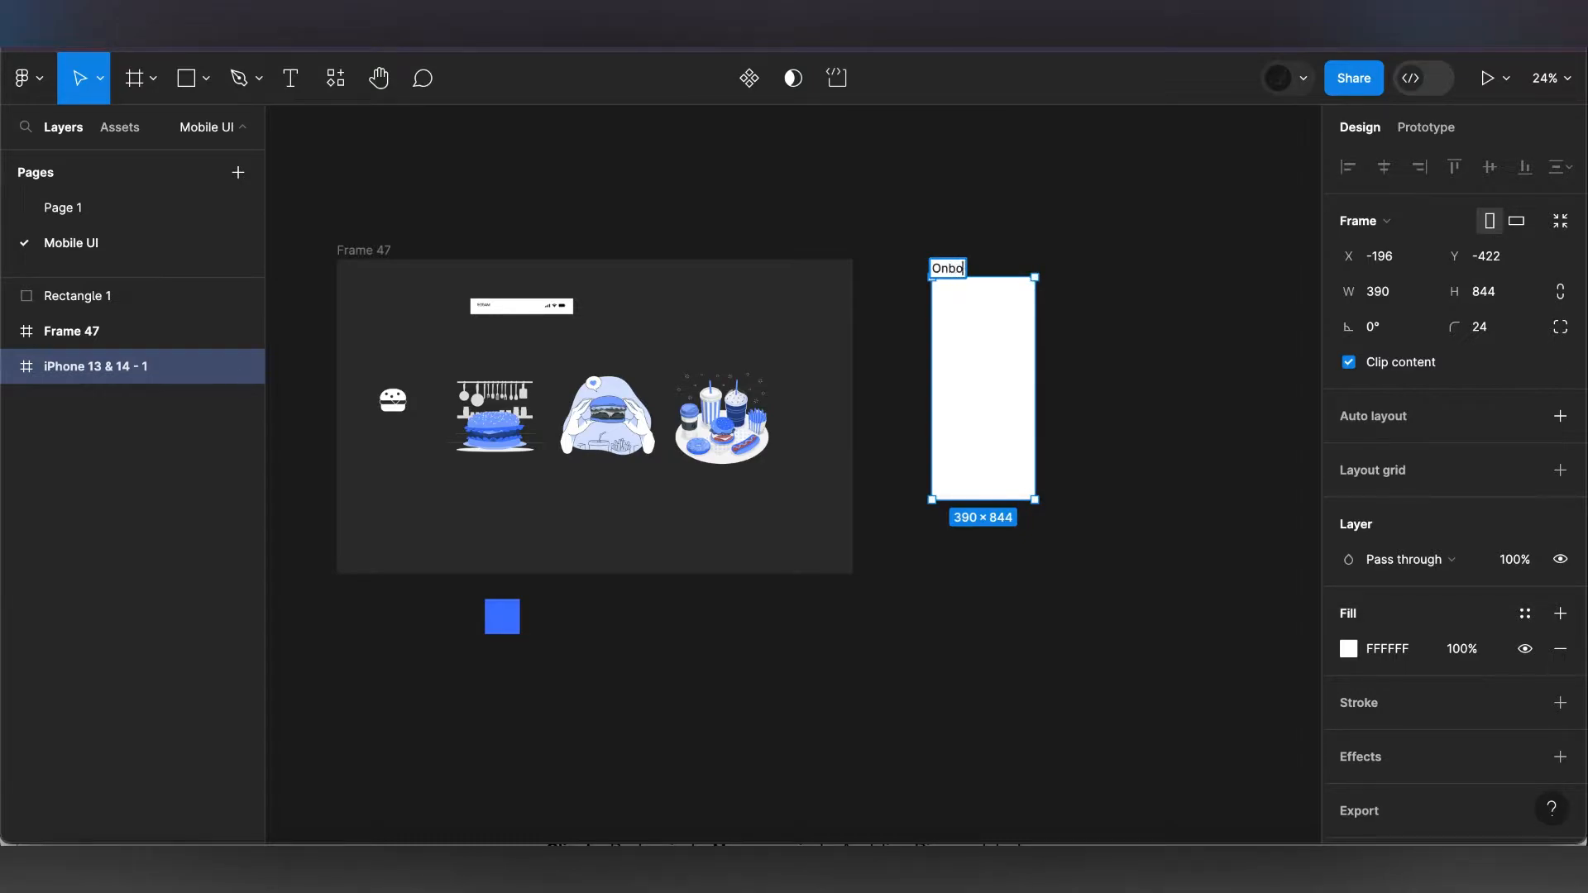
{"action": "type", "text": "arding"}
{"action": "key", "text": "Return"}
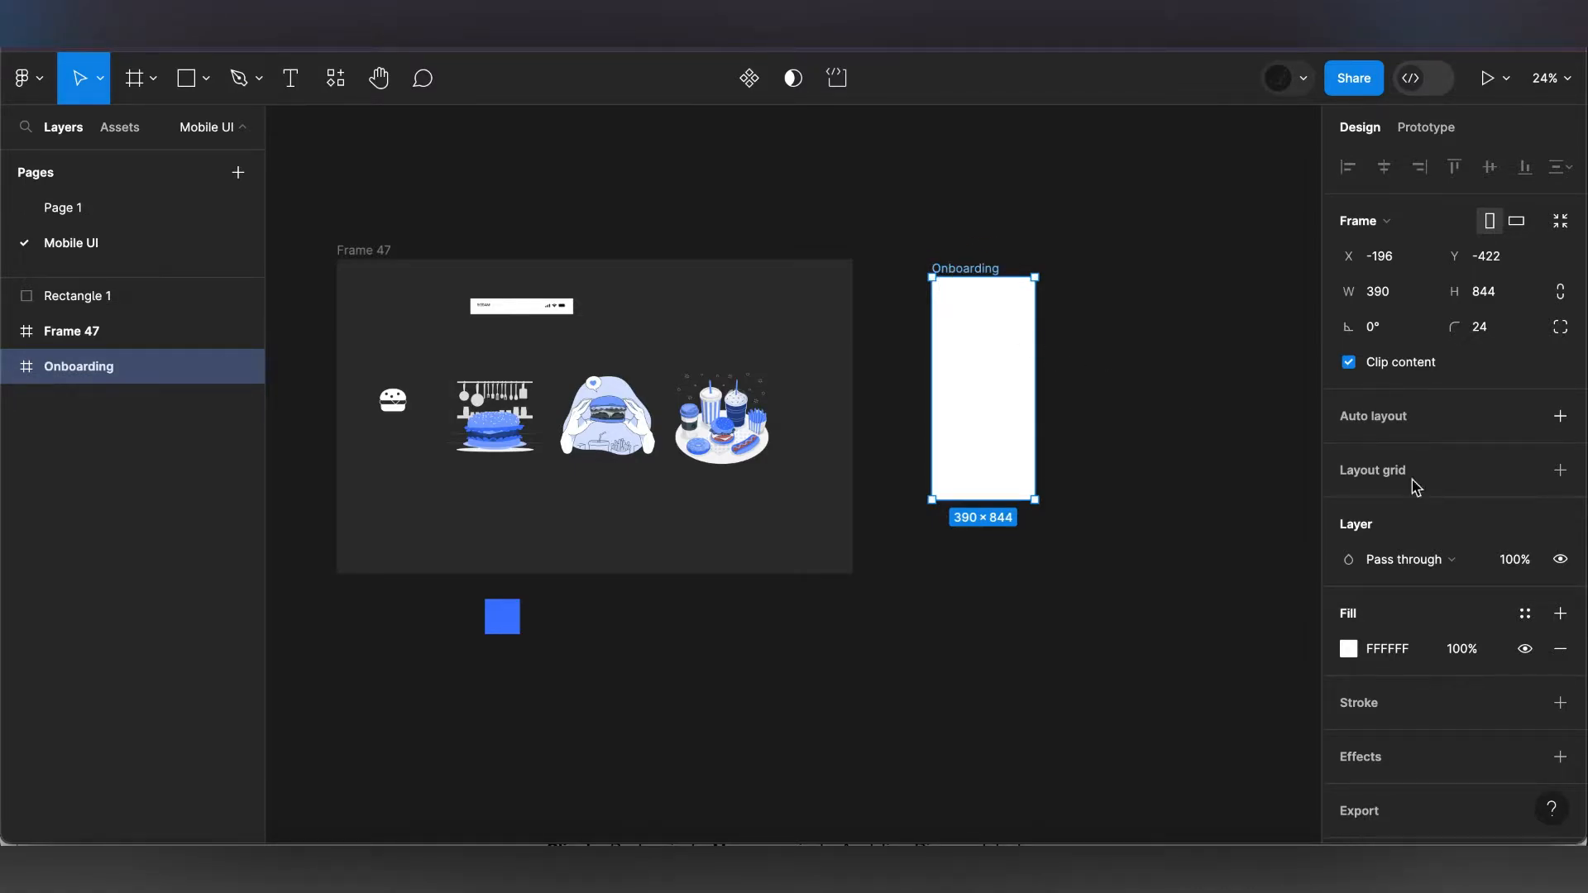
{"action": "left_click", "coordinate": [1526, 616]}
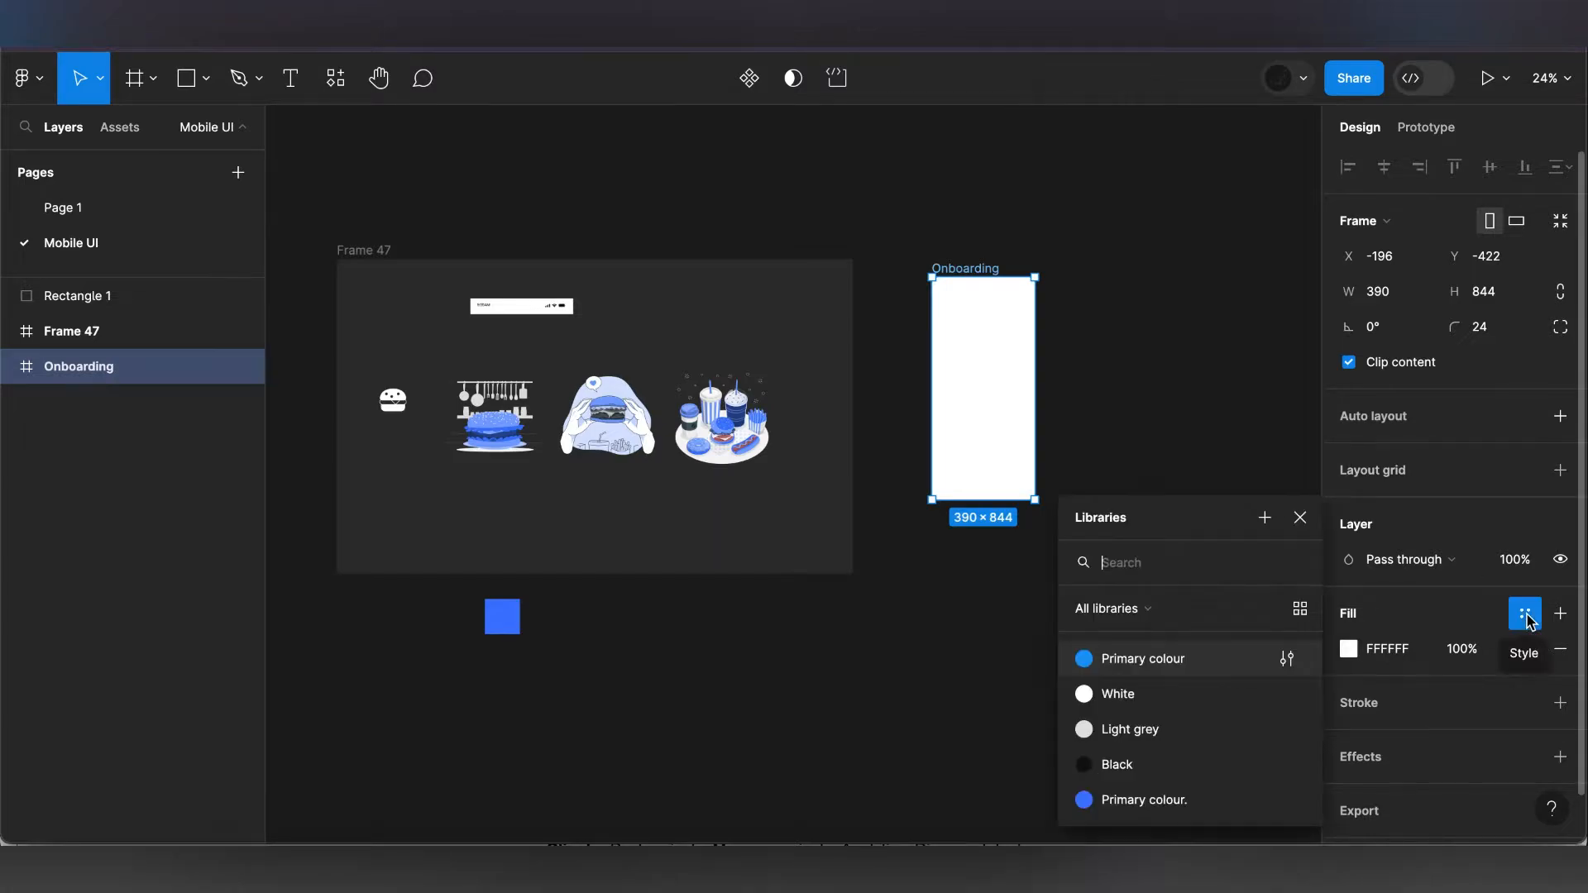
{"action": "left_click", "coordinate": [1142, 802]}
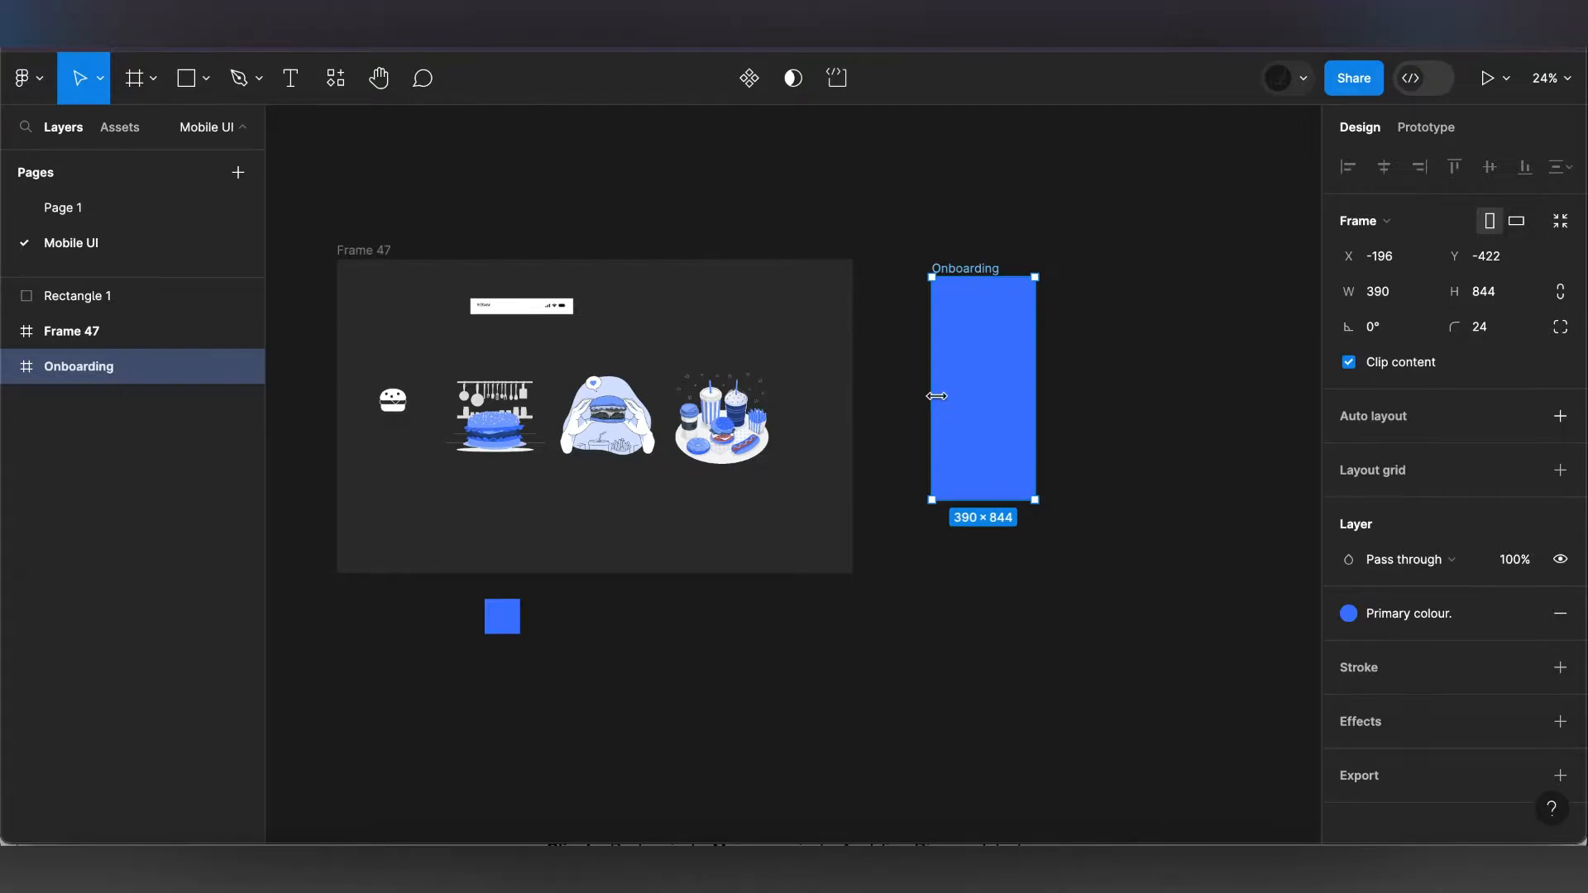
- Copy the white burger icon from Frame 47 into the Onboarding frame and centre it horizontally and vertically
{"action": "left_click", "coordinate": [401, 409]}
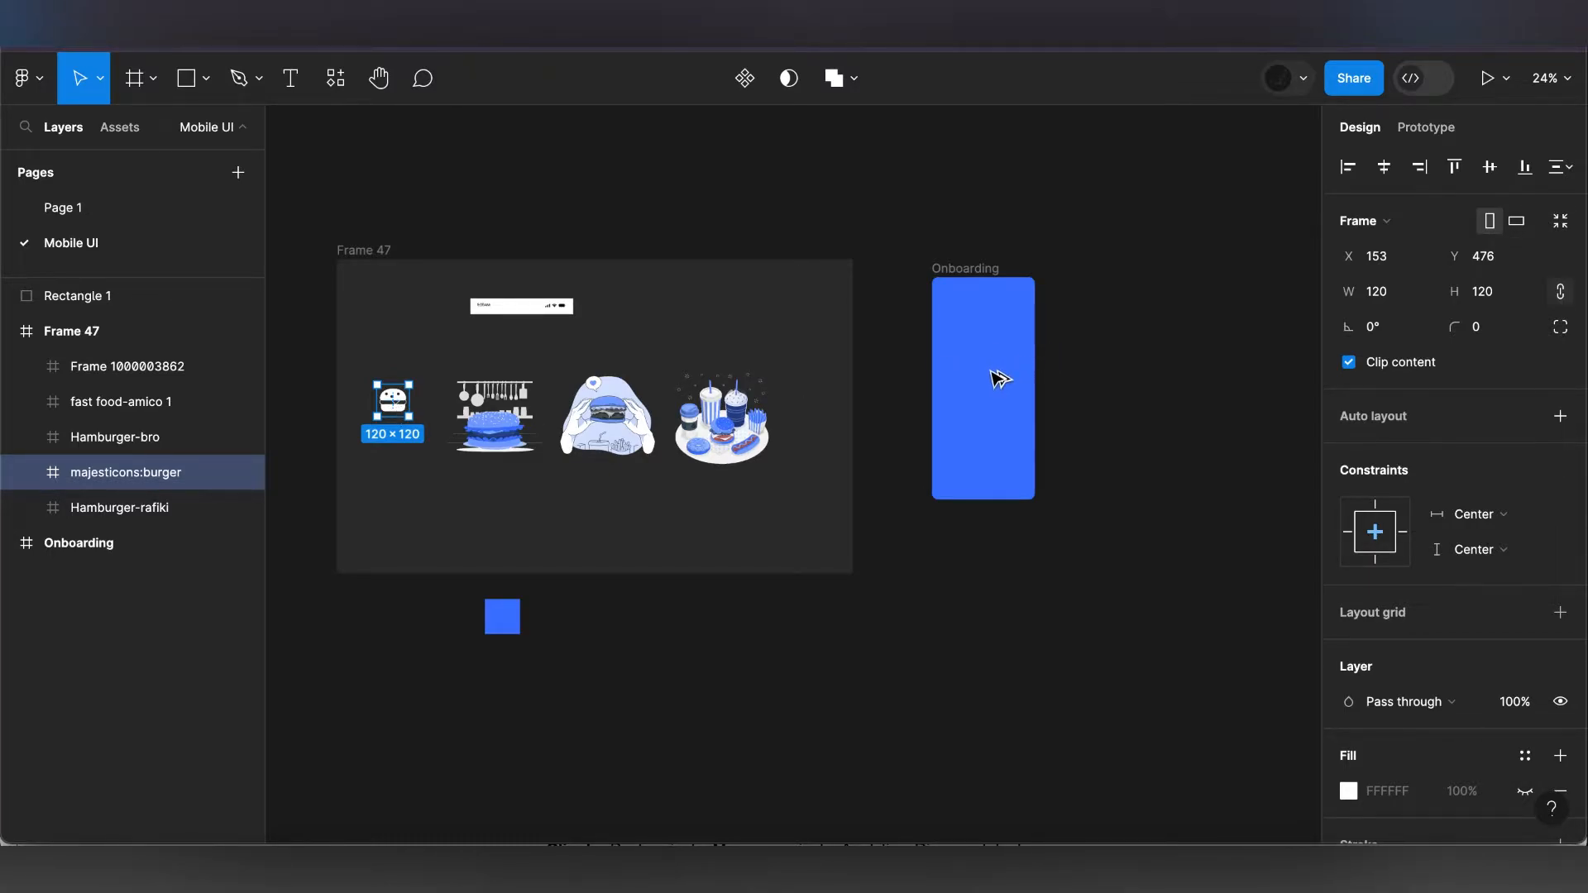
{"action": "key", "text": "ctrl+v"}
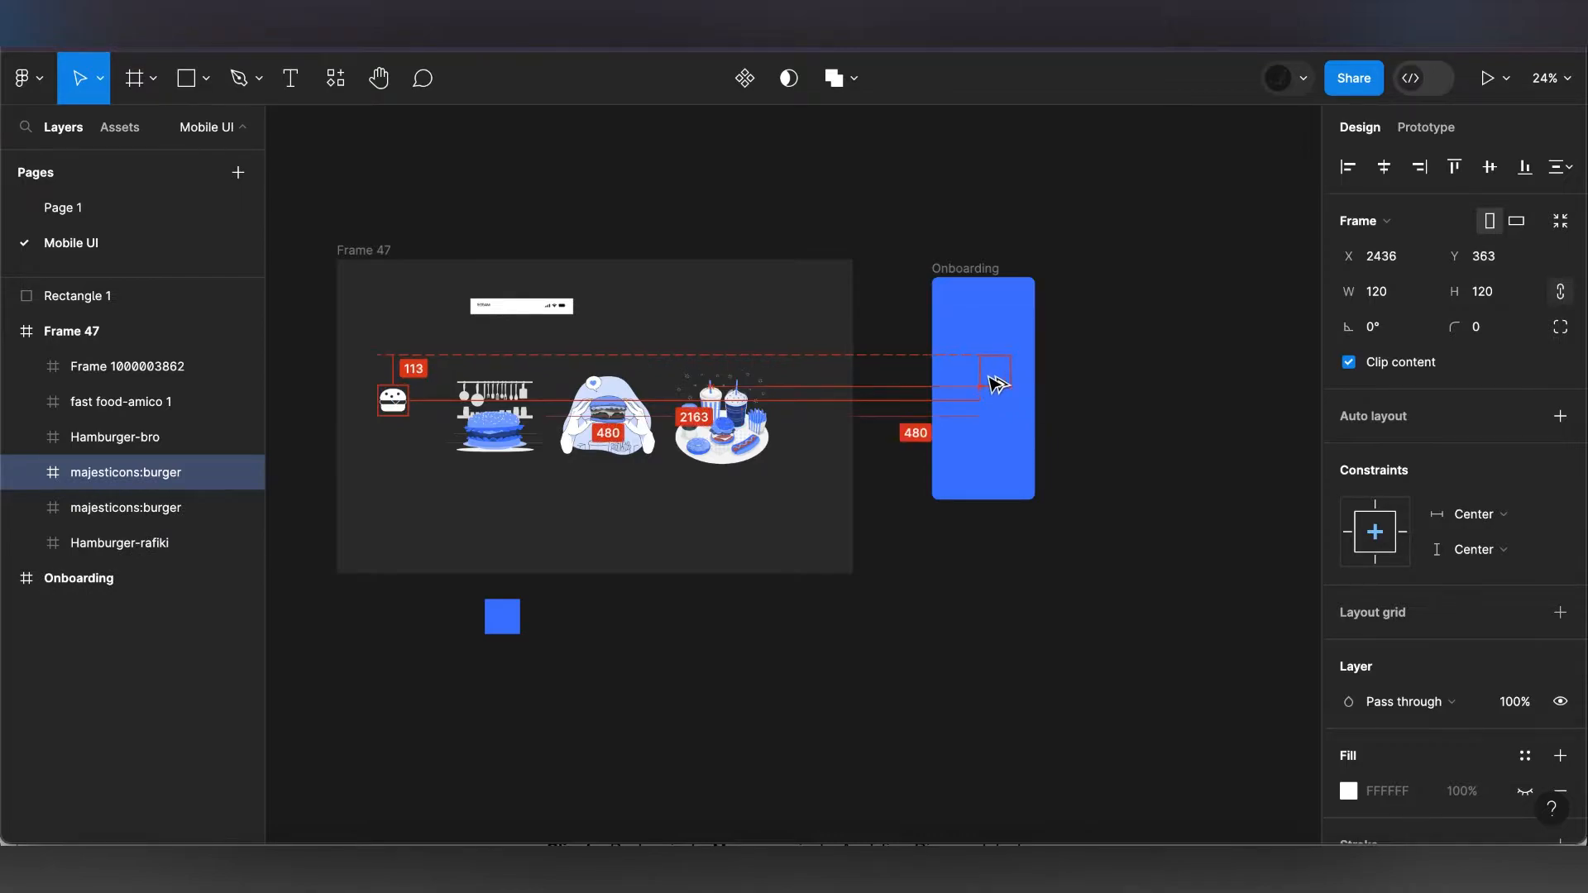
{"action": "left_click_drag", "start_coordinate": [990, 377], "coordinate": [989, 376]}
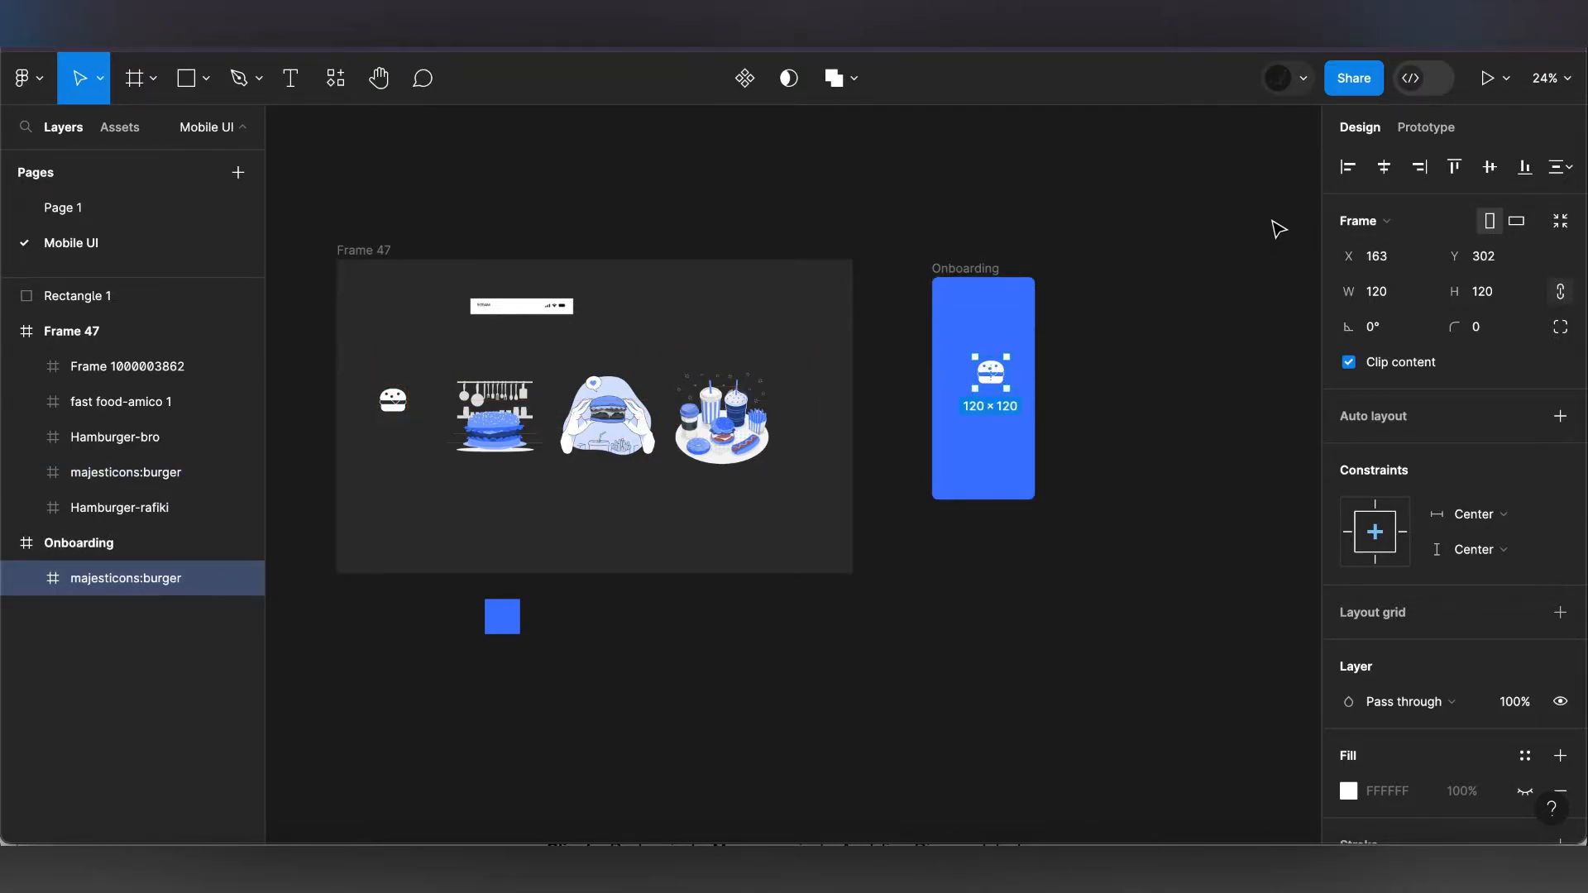
{"action": "left_click", "coordinate": [1386, 171]}
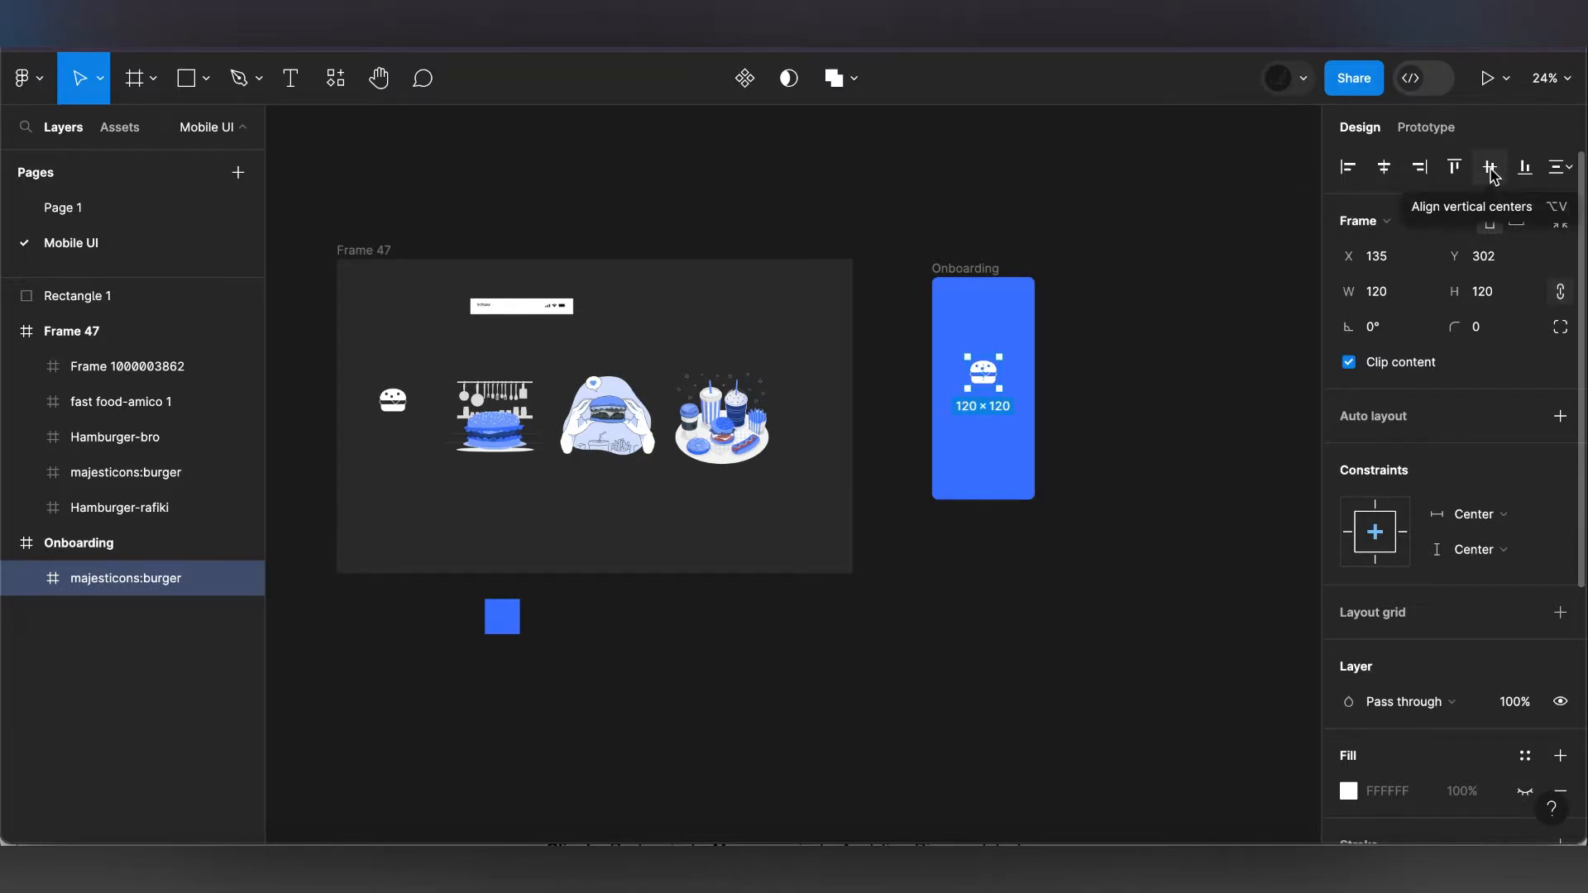
{"action": "left_click", "coordinate": [1495, 176]}
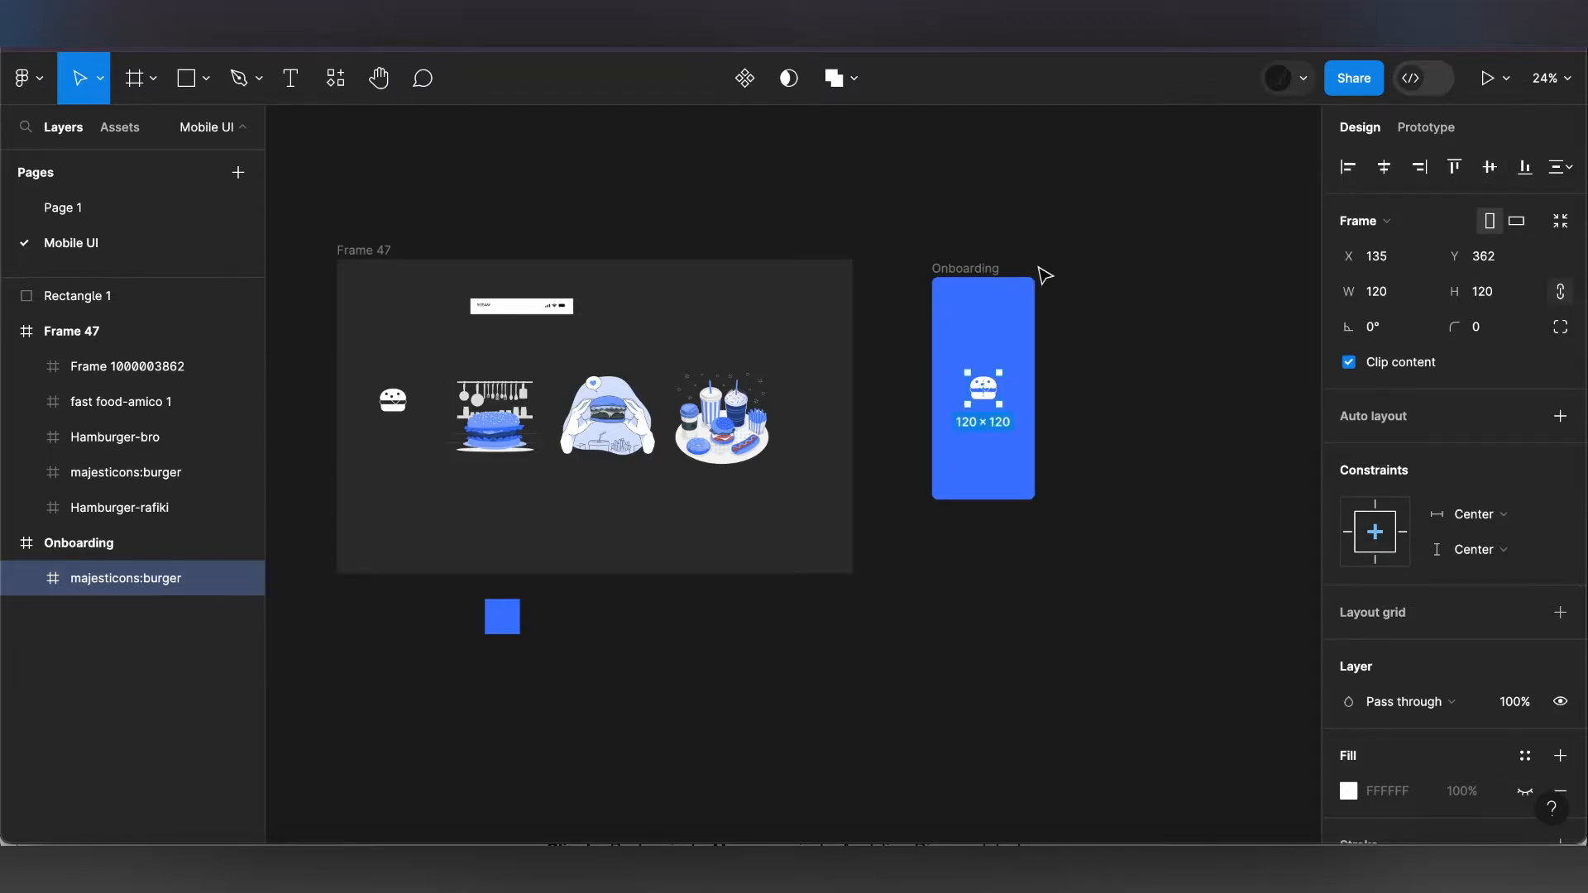
- Duplicate the Onboarding frame beside the original and delete the burger icon from the copy
{"action": "left_click", "coordinate": [991, 275]}
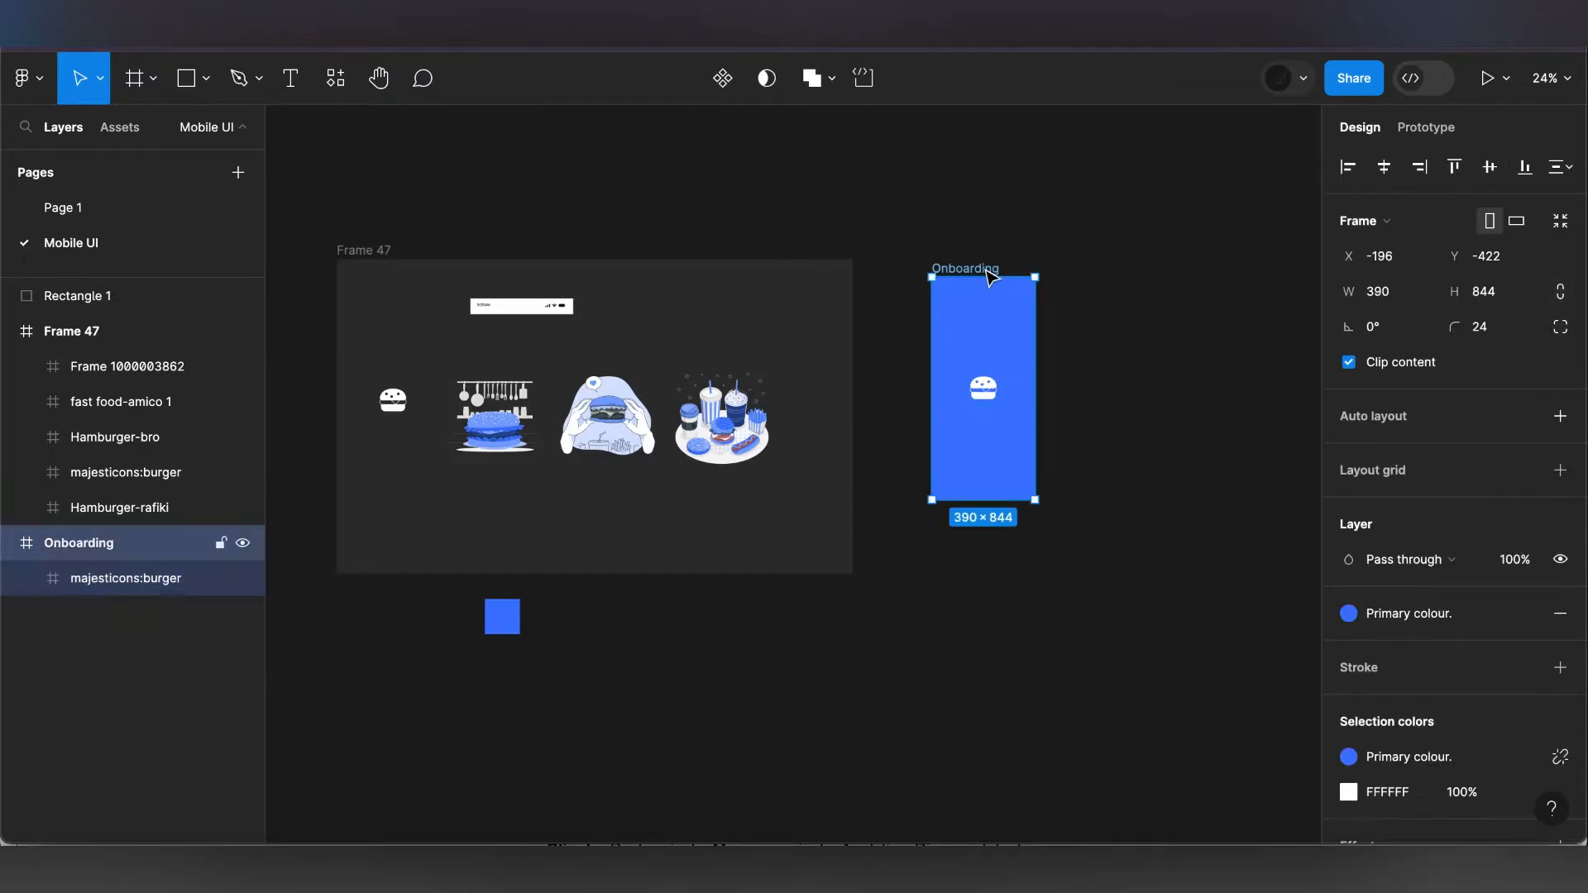
{"action": "key", "text": "ctrl+d"}
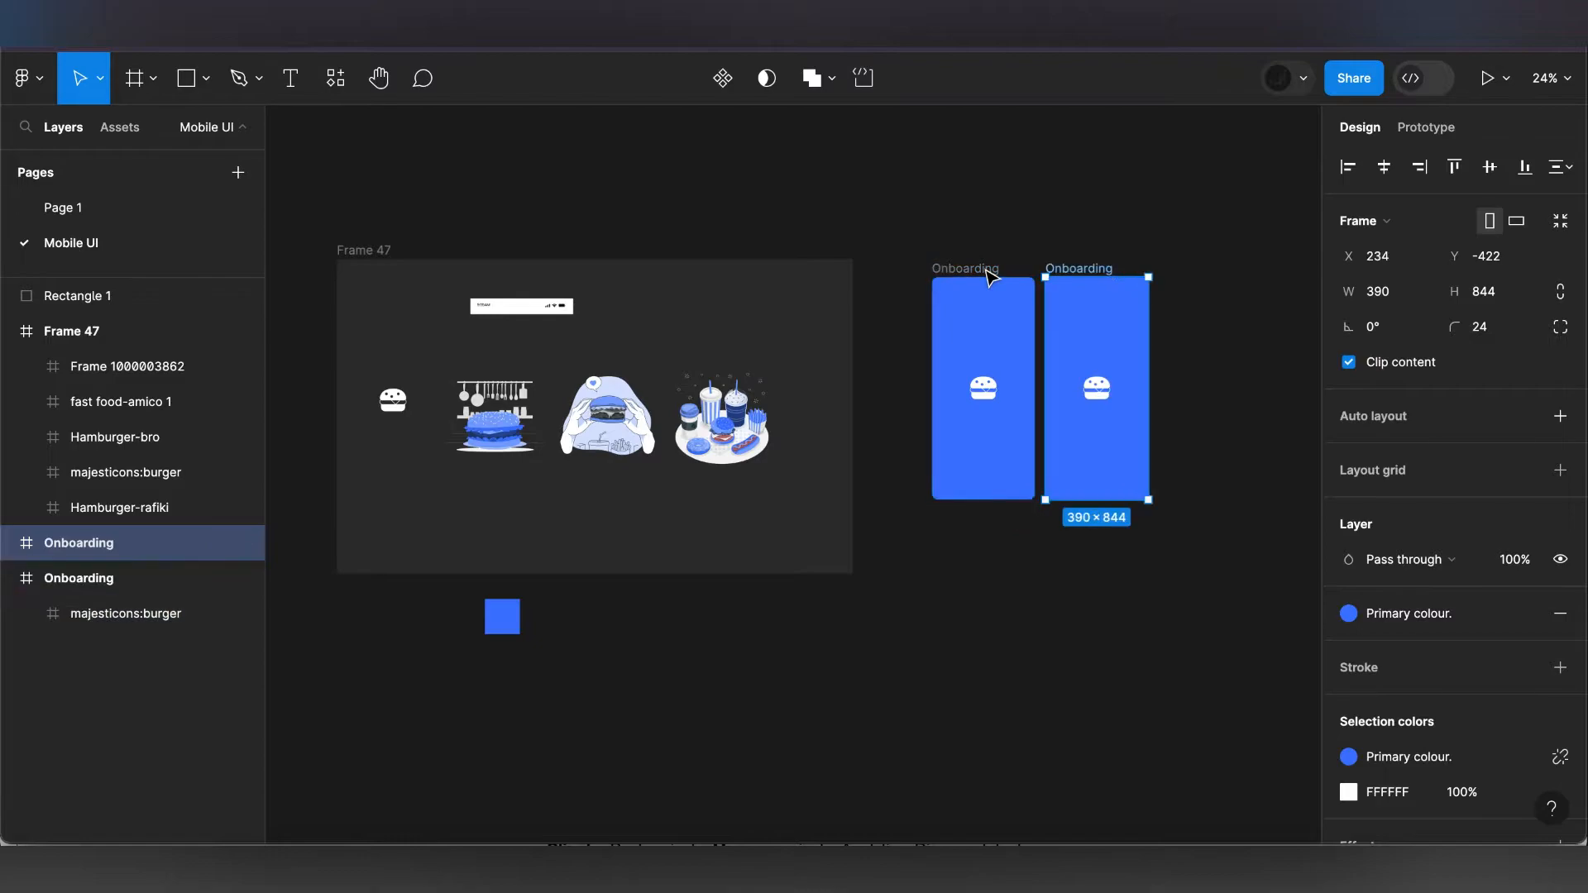
{"action": "left_click", "coordinate": [1096, 390]}
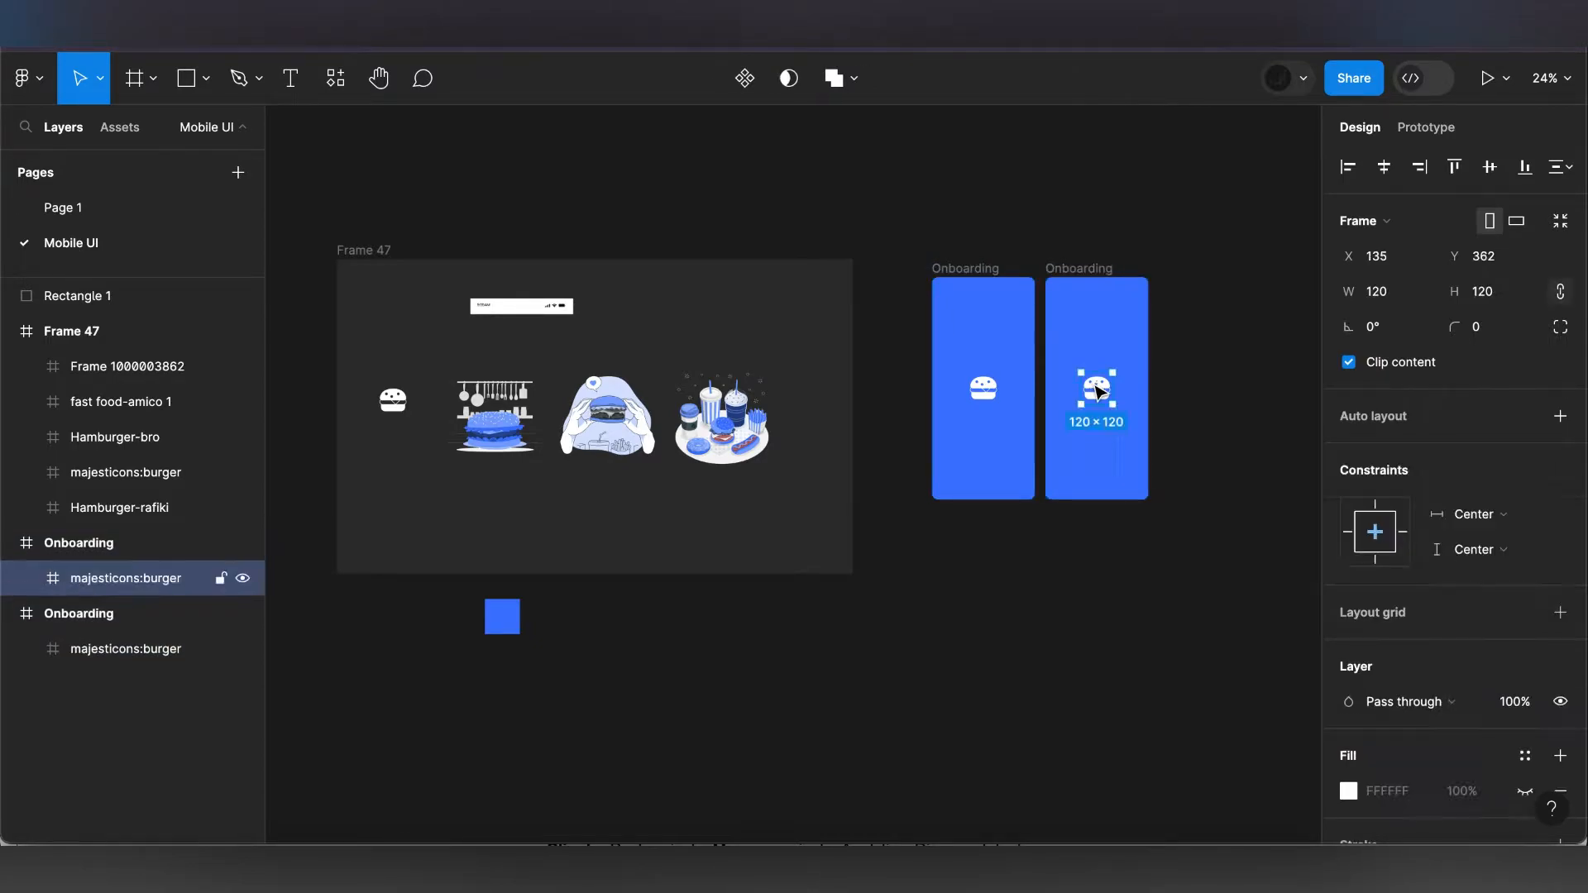
{"action": "key", "text": "Delete"}
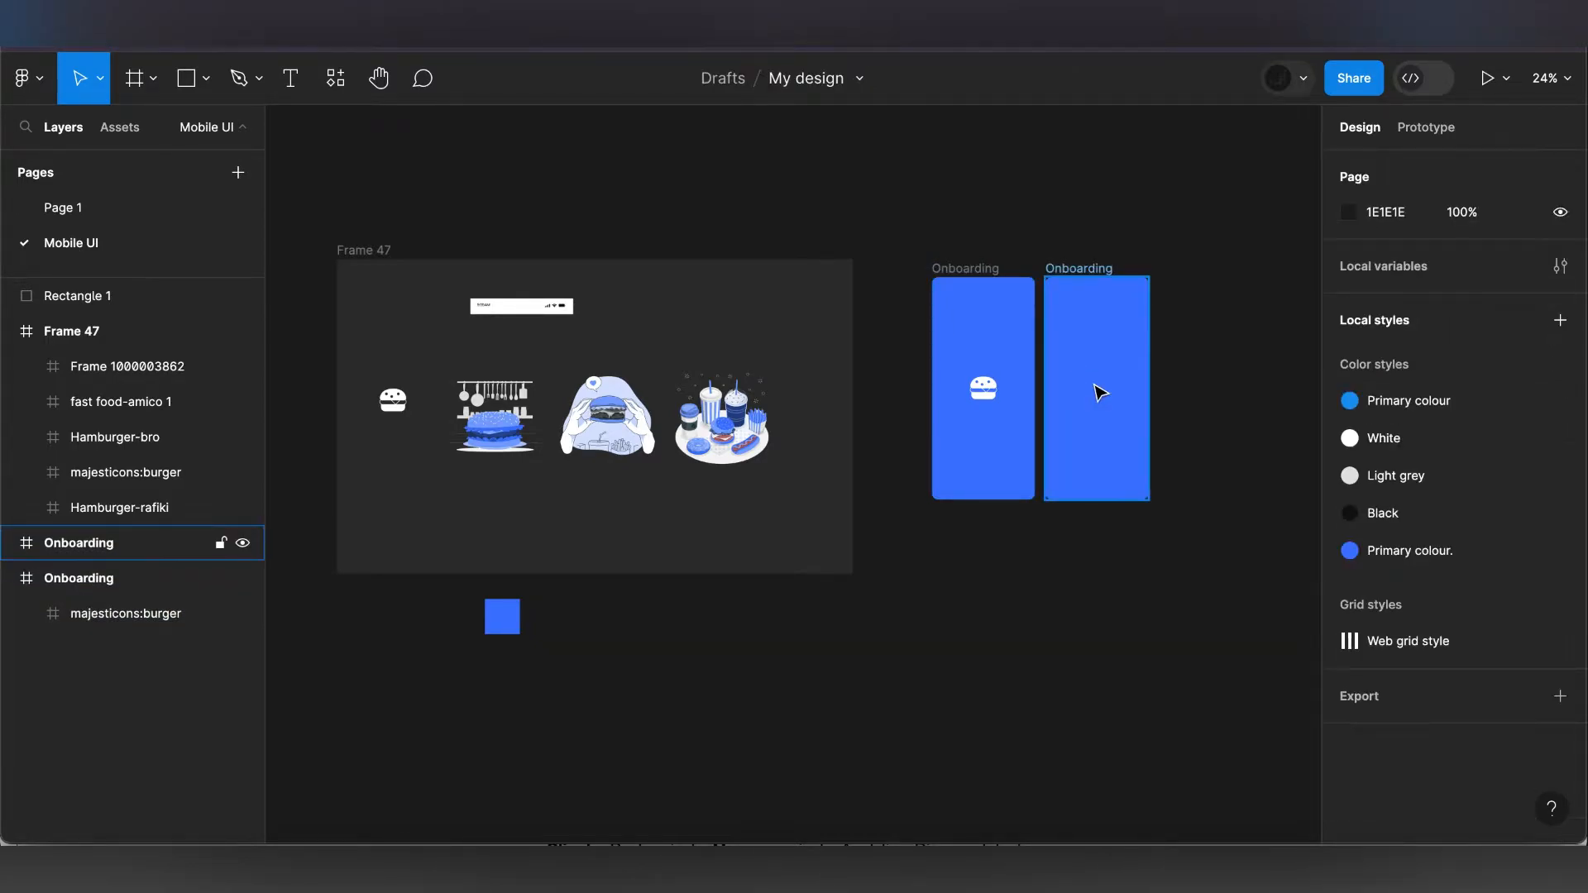
- Change the fill of the second Onboarding frame to the White colour style
{"action": "left_click", "coordinate": [1086, 272]}
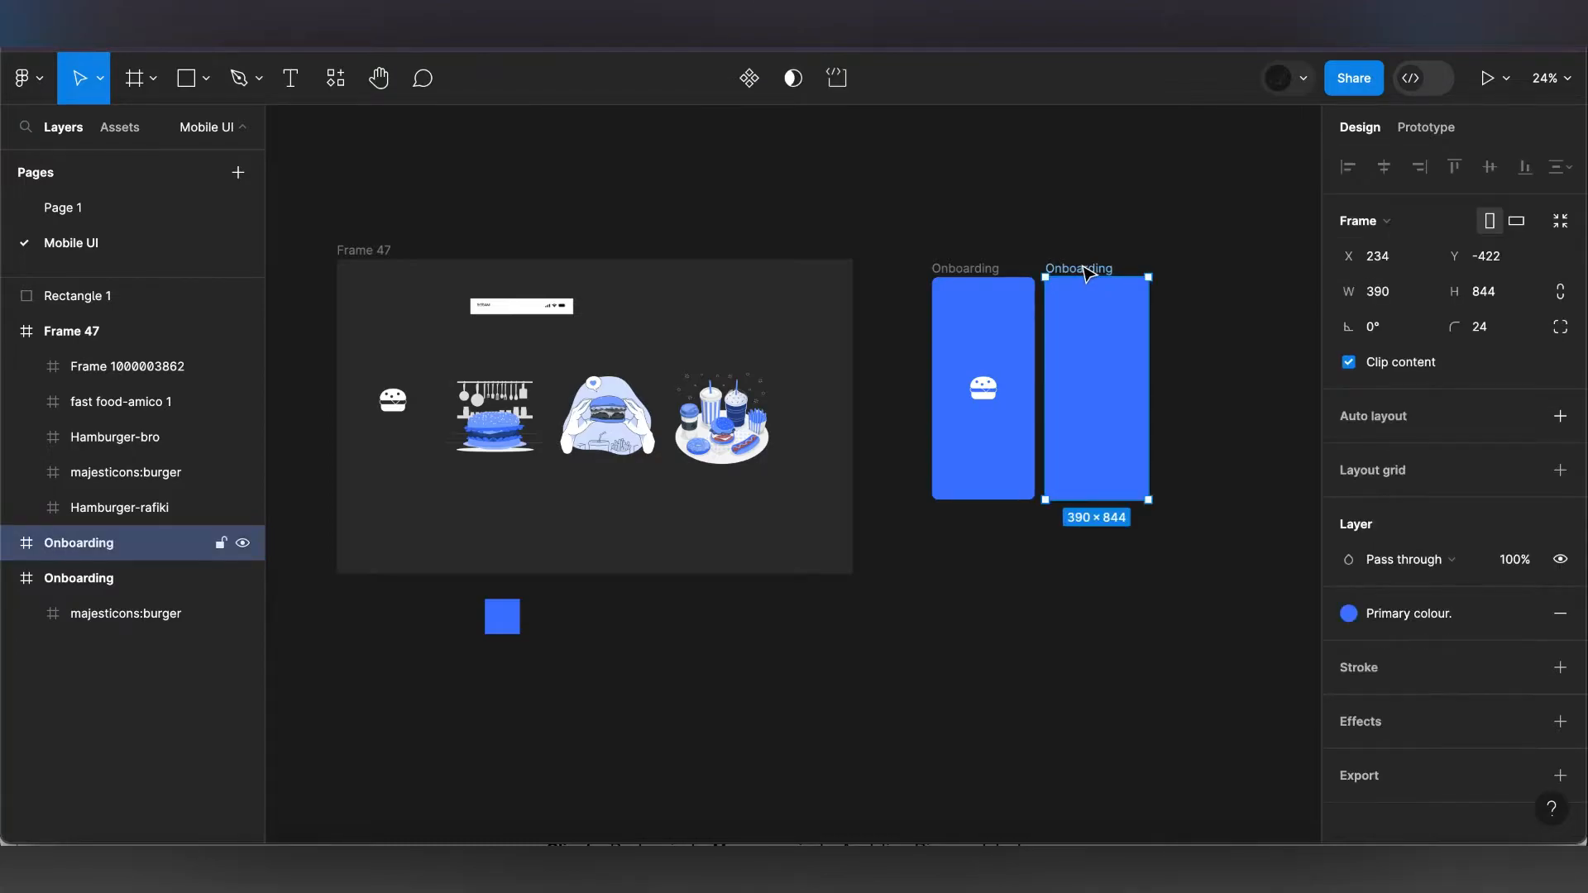
{"action": "left_click", "coordinate": [1392, 614]}
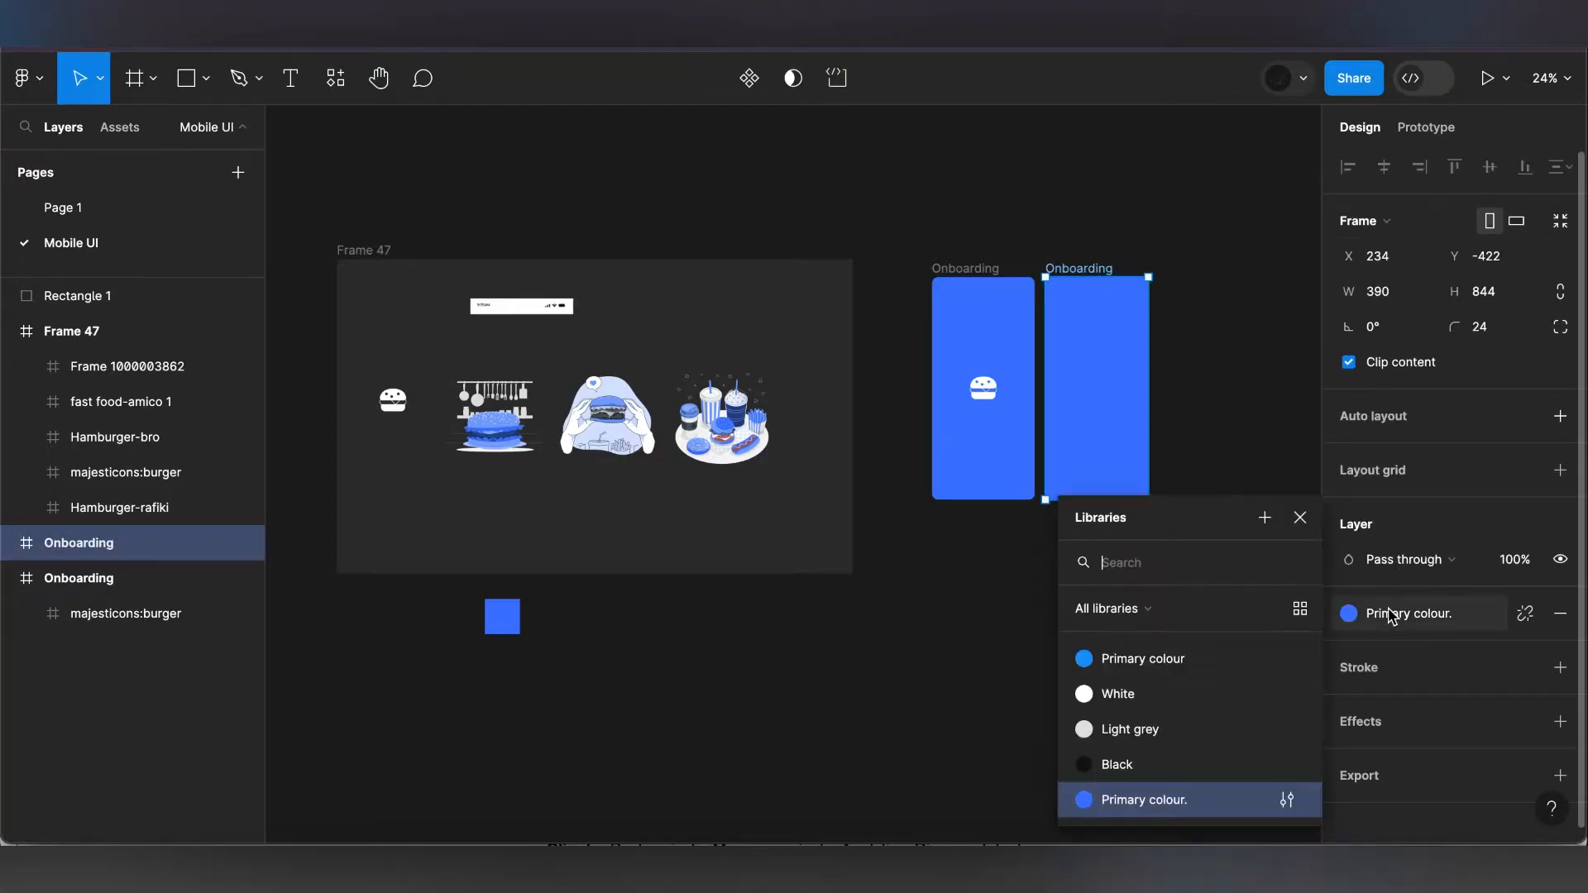
{"action": "left_click", "coordinate": [1116, 697]}
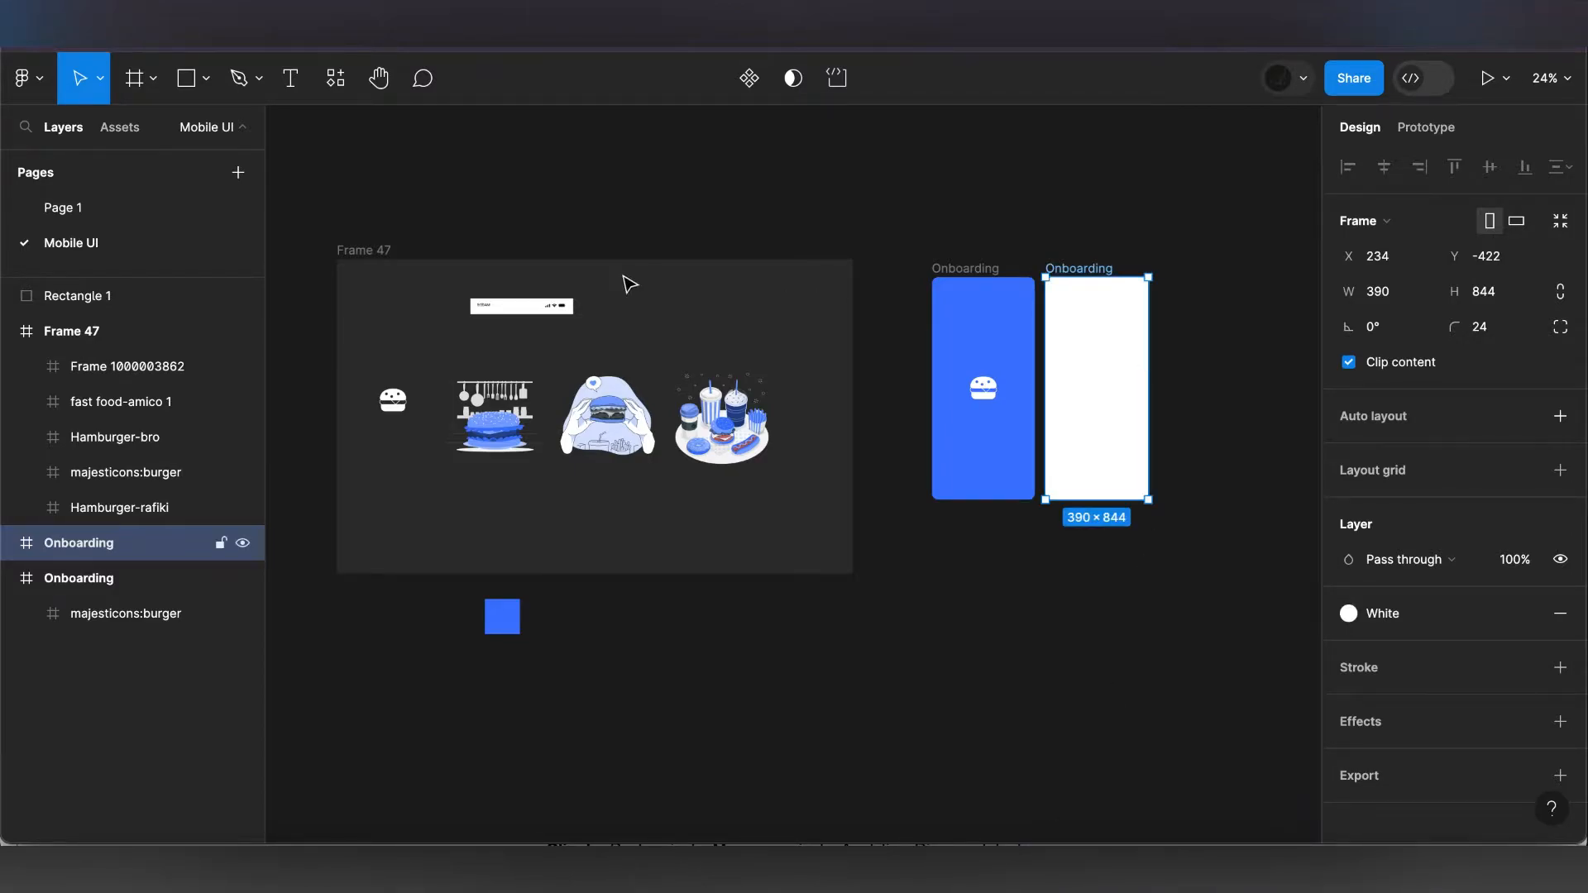
- Copy the 390×60 status bar from Frame 47 into the white Onboarding frame, centred horizontally and aligned to its top edge
{"action": "left_click", "coordinate": [554, 308]}
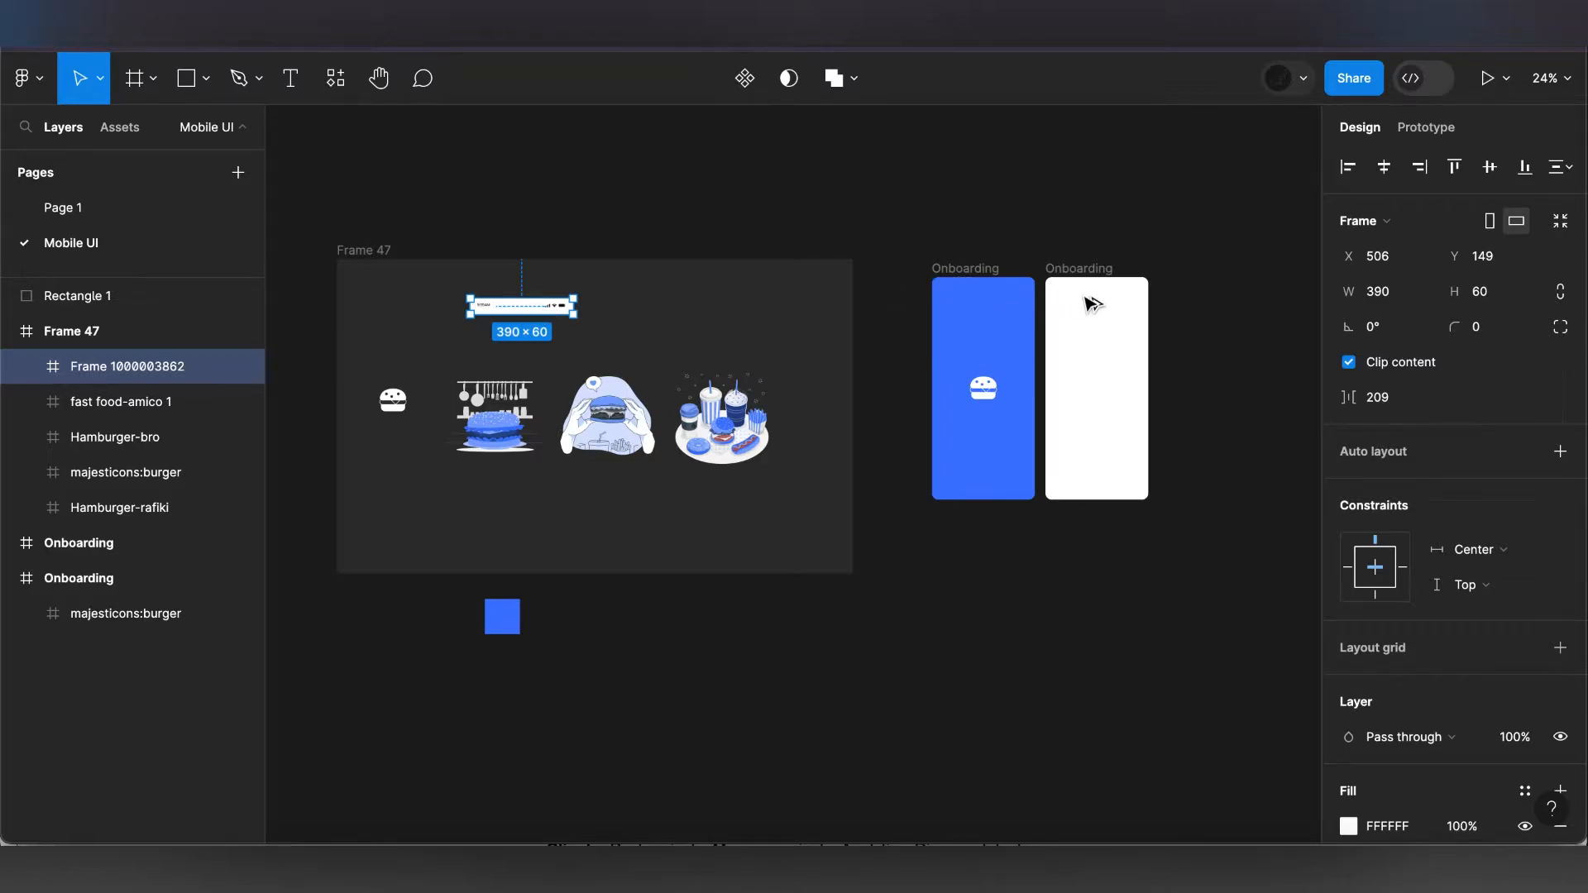
{"action": "key", "text": "ctrl+d"}
{"action": "left_click_drag", "start_coordinate": [1100, 306], "coordinate": [1100, 304]}
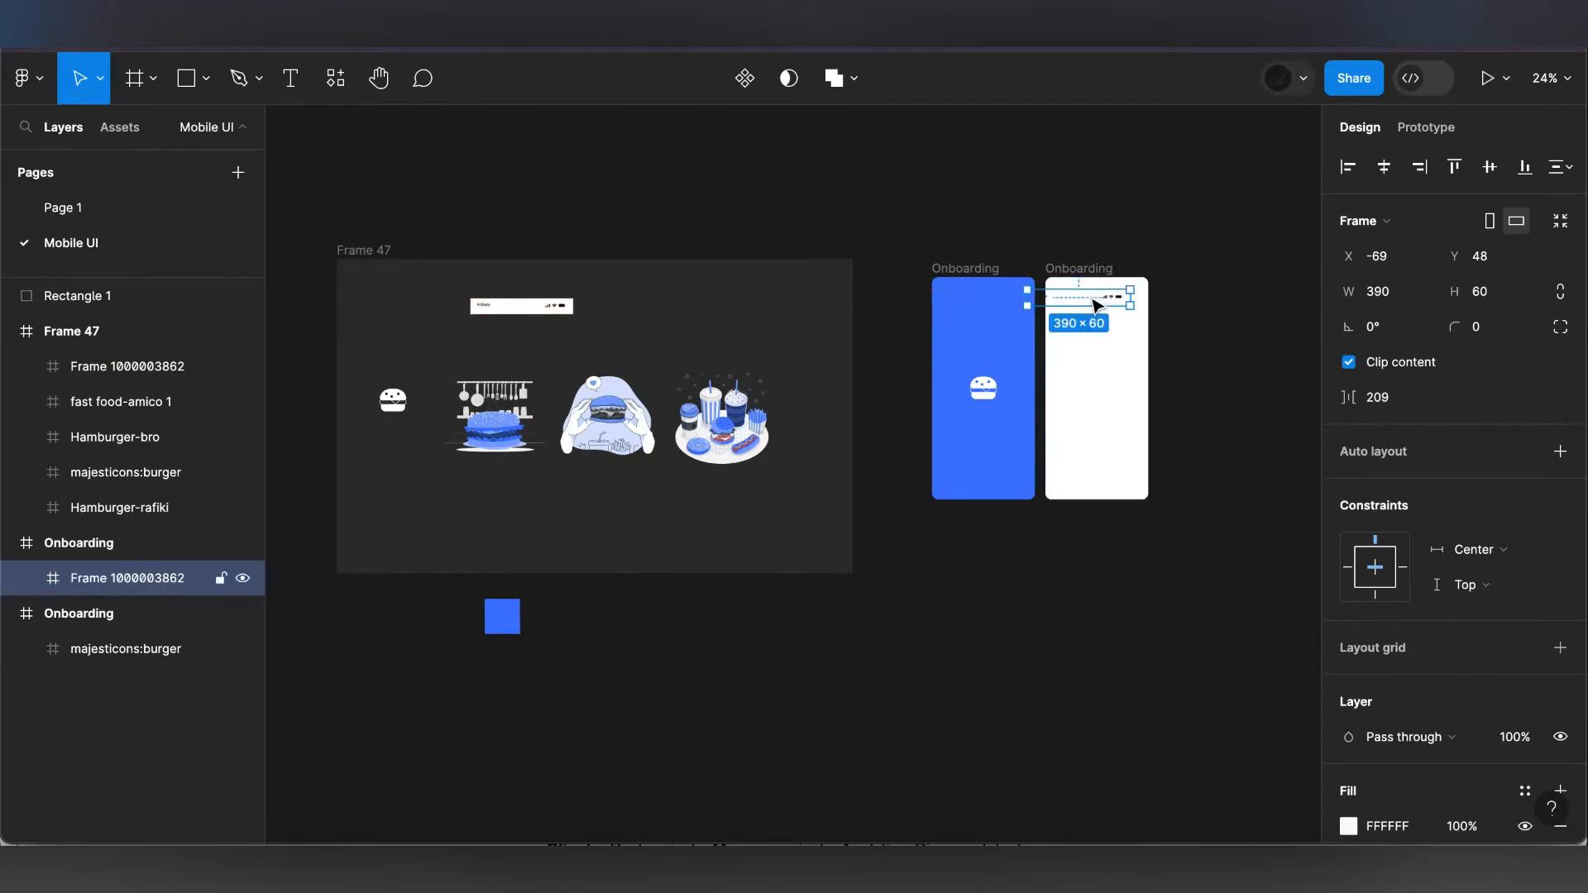
{"action": "left_click", "coordinate": [1383, 167]}
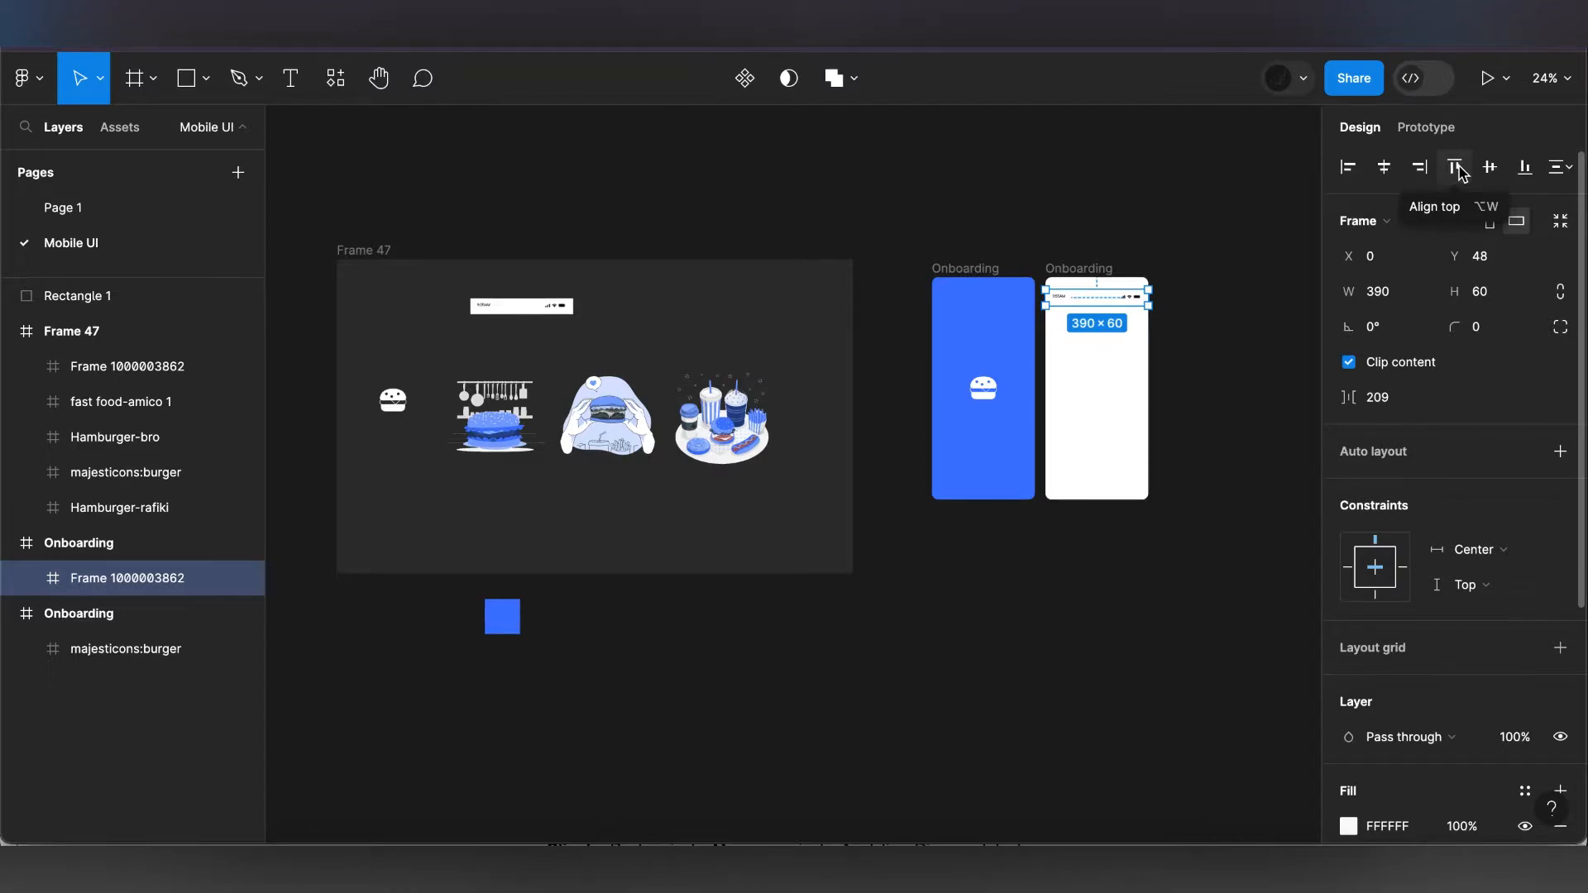
{"action": "left_click", "coordinate": [1459, 171]}
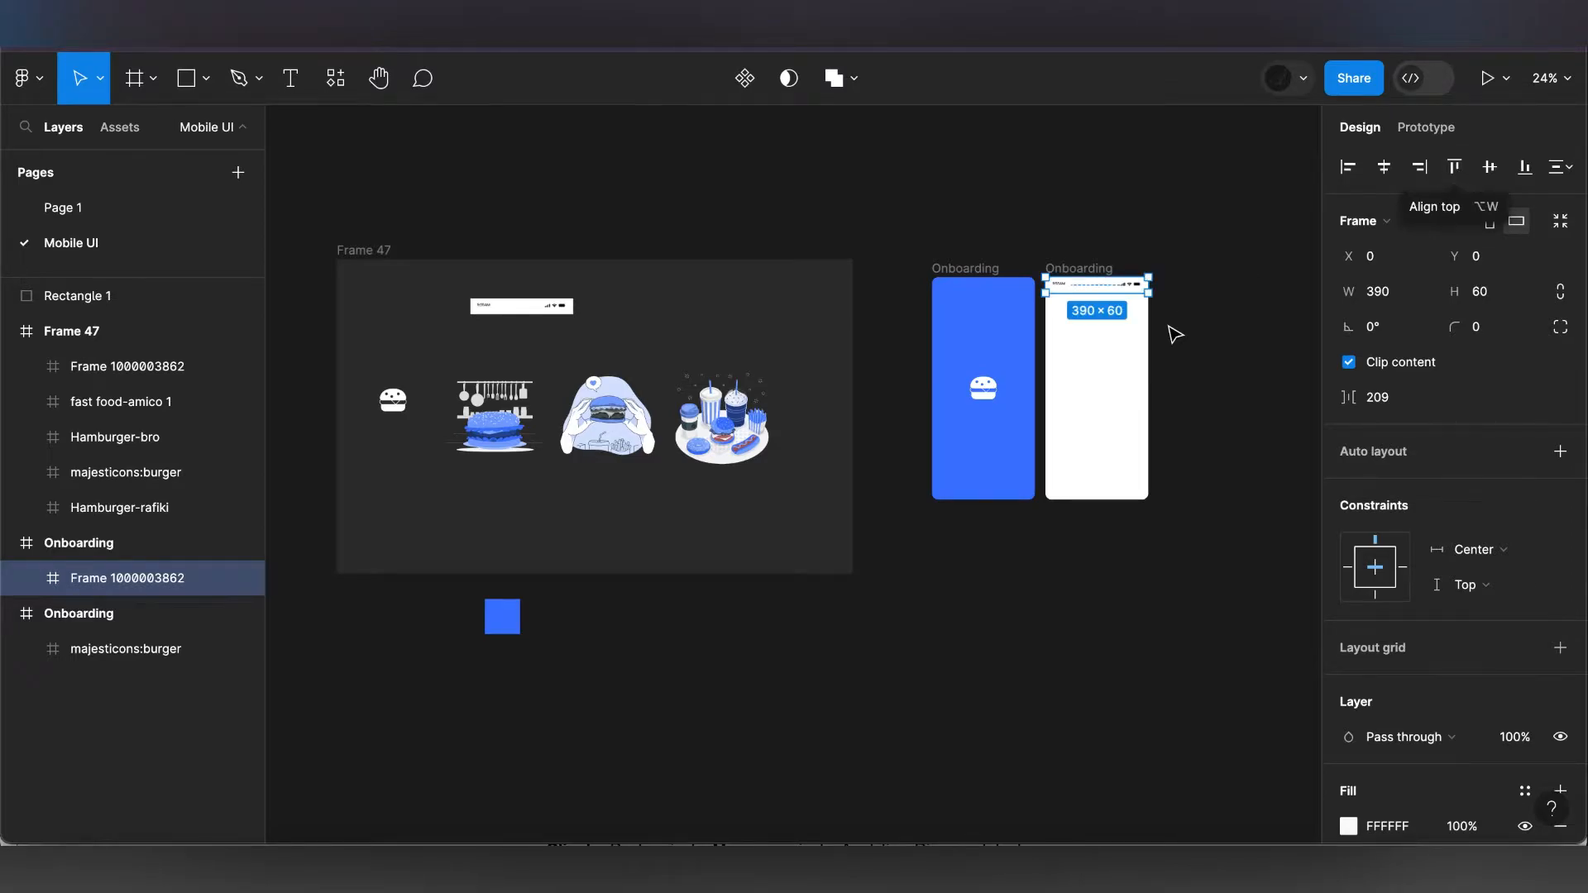
- Copy the Hamburger-rafiki kitchen illustration into the white Onboarding frame, placing it below the status bar at about Y 92 and centring it horizontally
{"action": "scroll", "coordinate": [1171, 332], "scroll_direction": "up", "scroll_amount": 5}
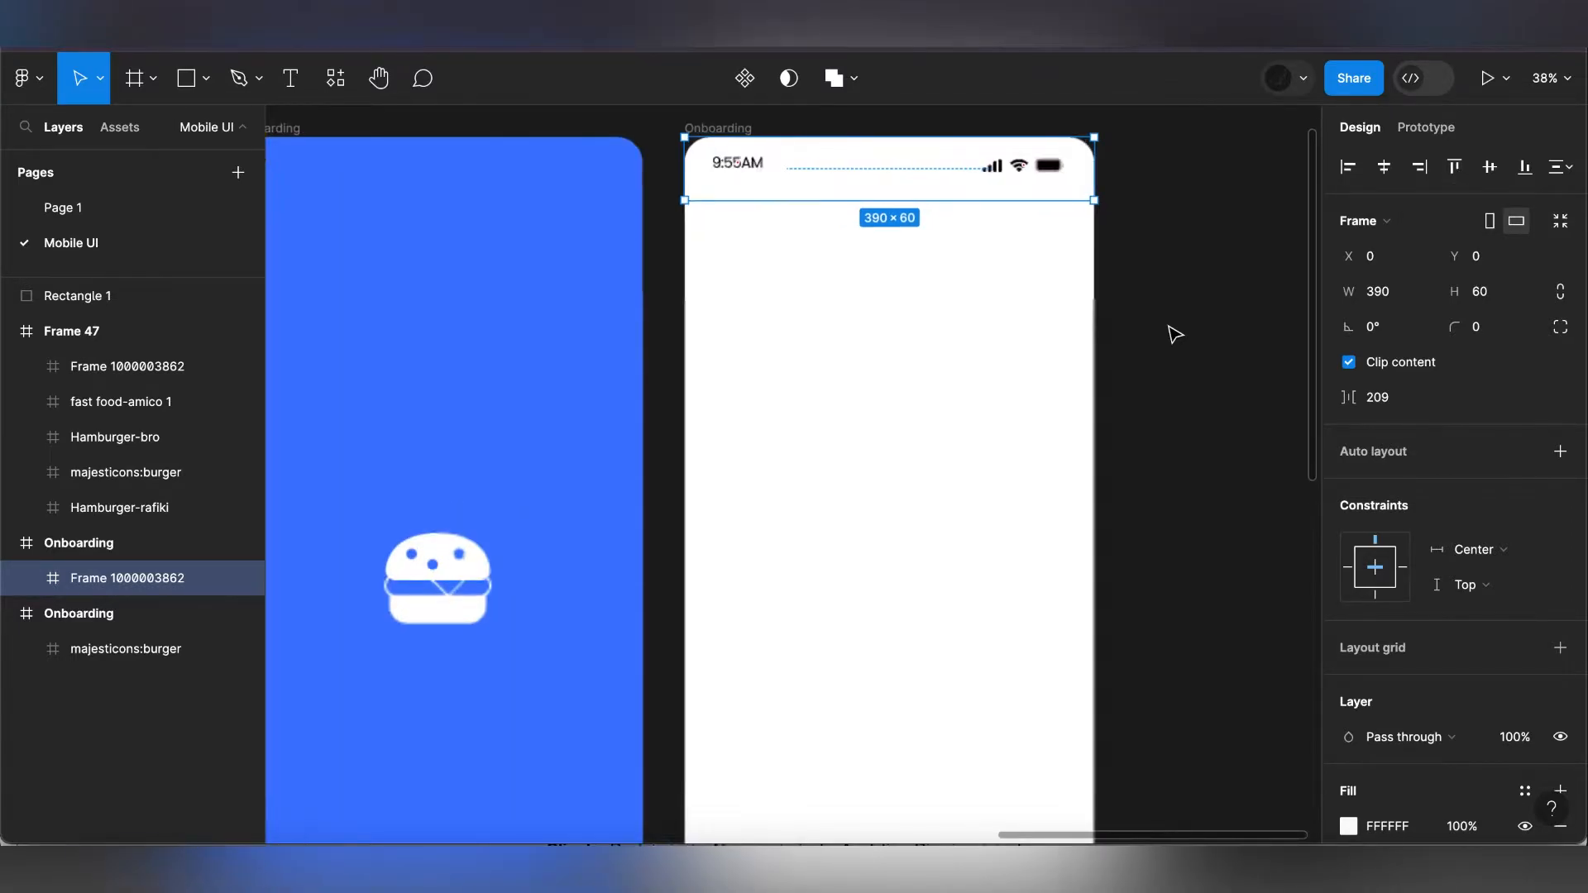
{"action": "scroll", "coordinate": [1175, 333], "scroll_direction": "down", "scroll_amount": 3}
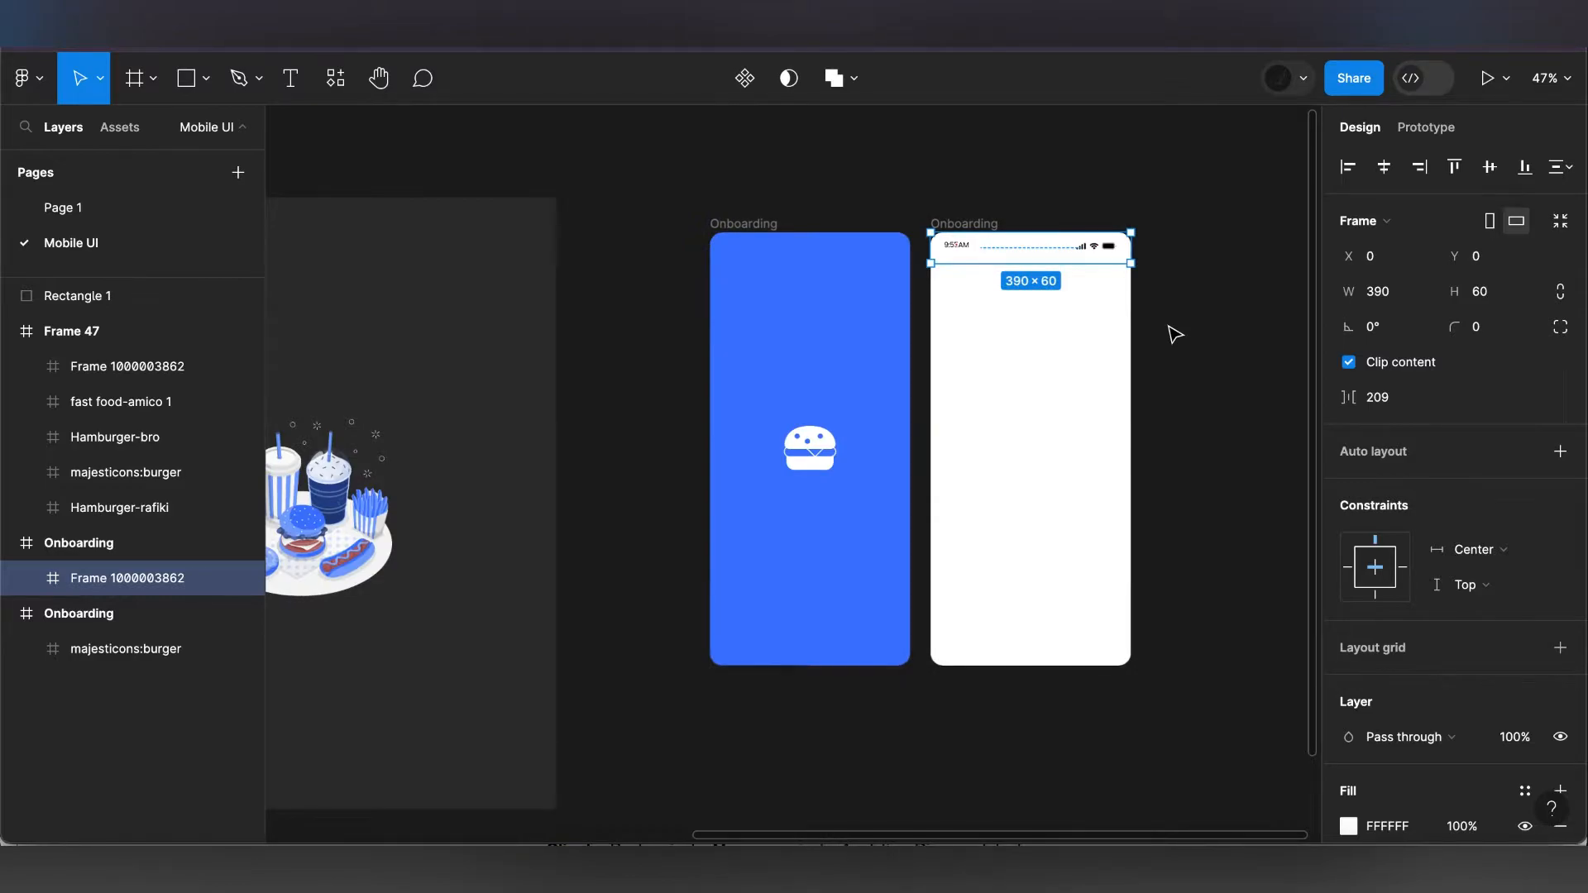
{"action": "scroll", "coordinate": [1175, 333], "scroll_direction": "down", "scroll_amount": 2}
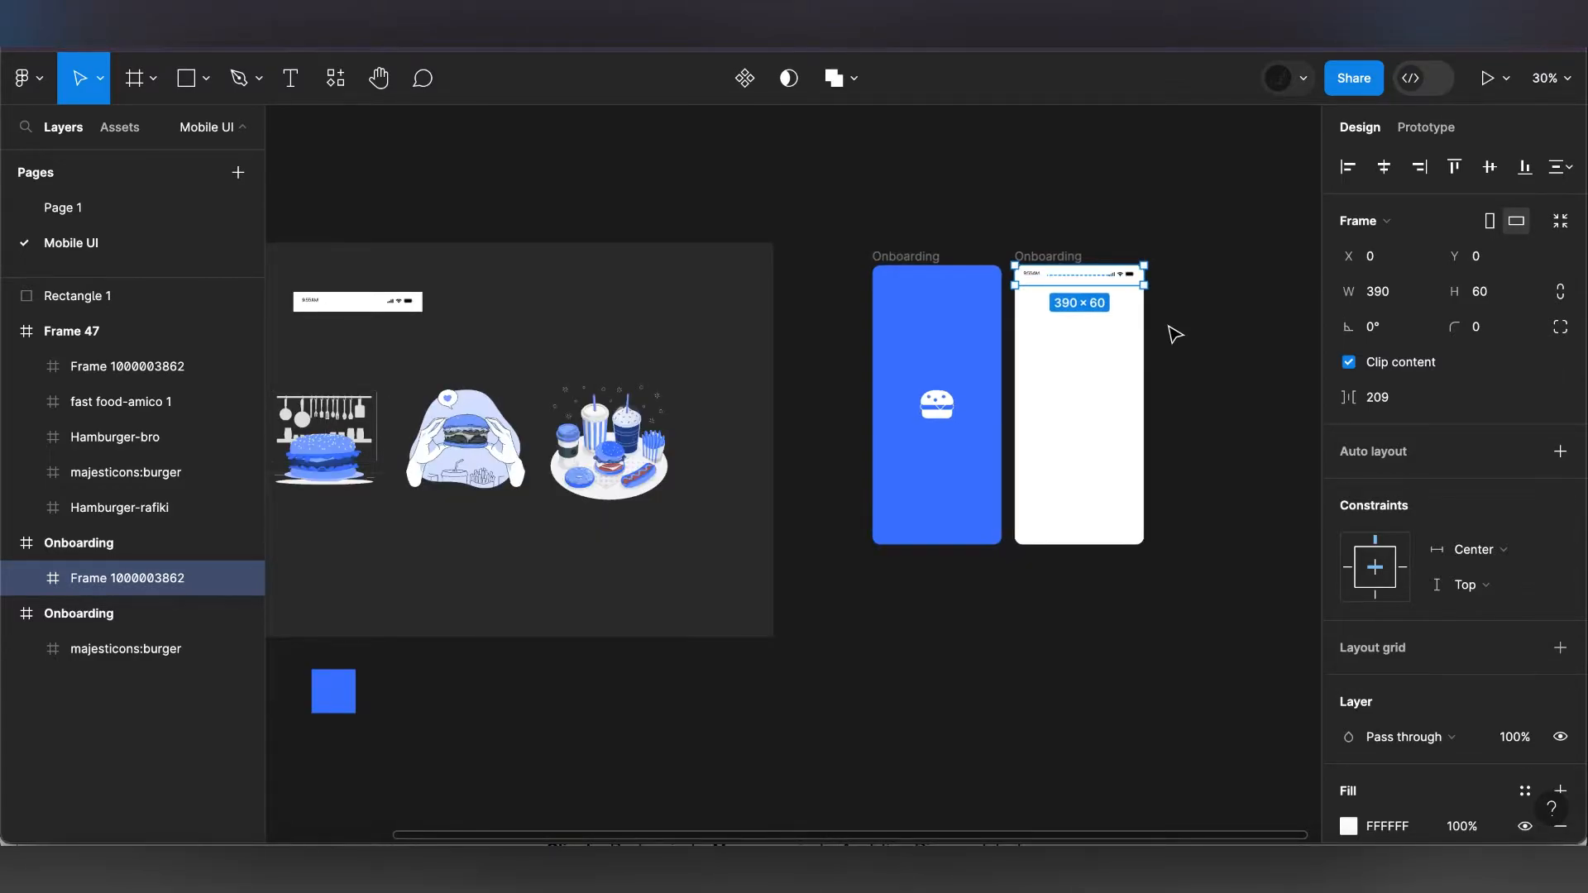
{"action": "scroll", "coordinate": [1174, 333], "scroll_direction": "left", "scroll_amount": 2}
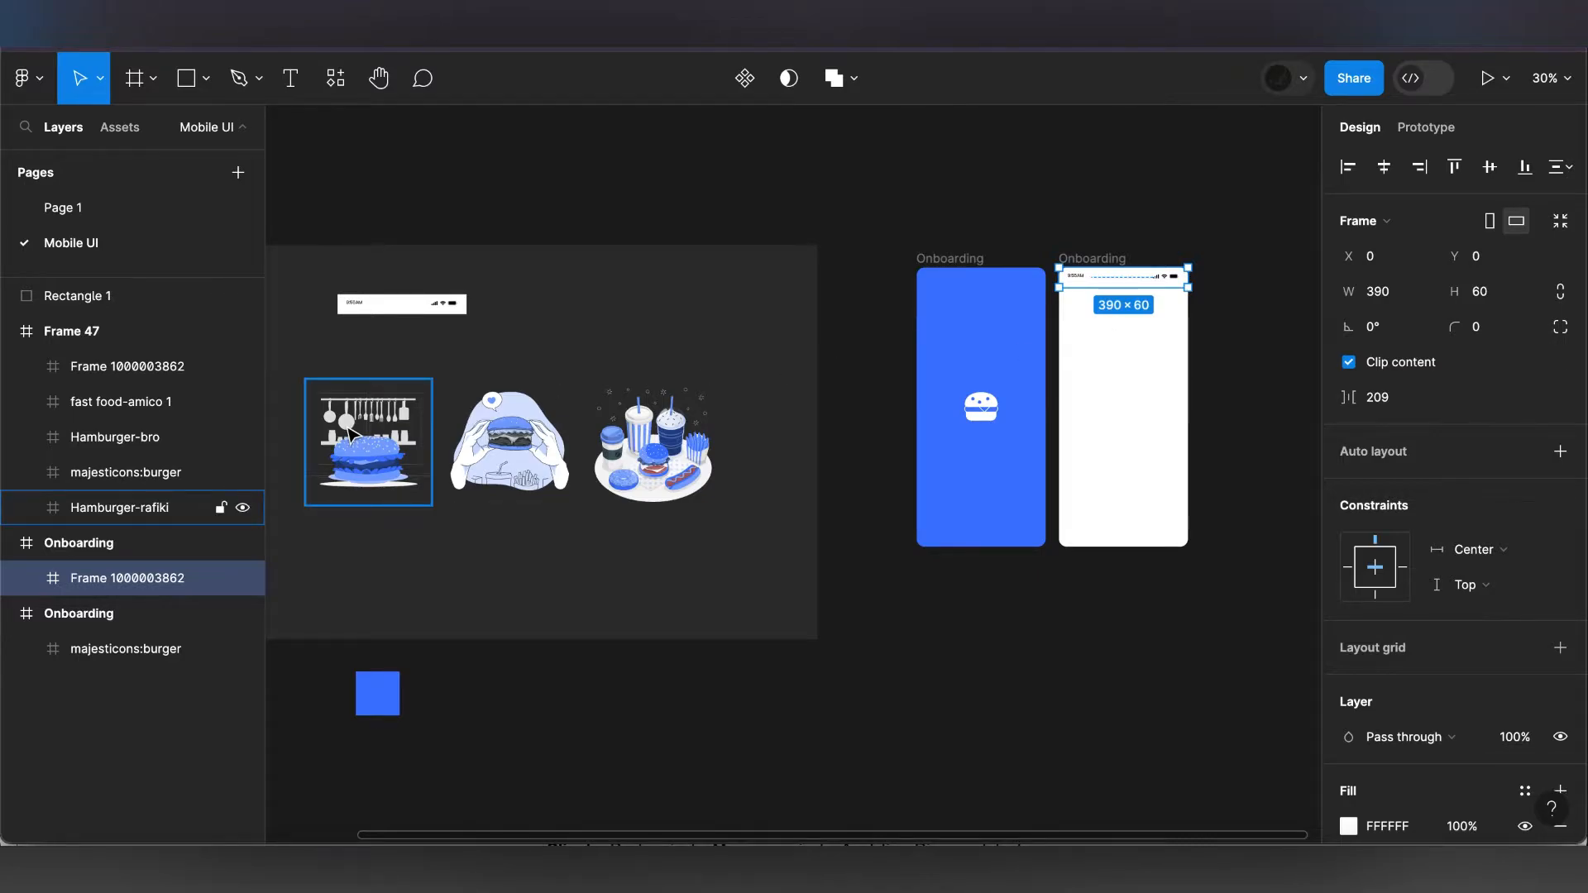
{"action": "left_click", "coordinate": [351, 433]}
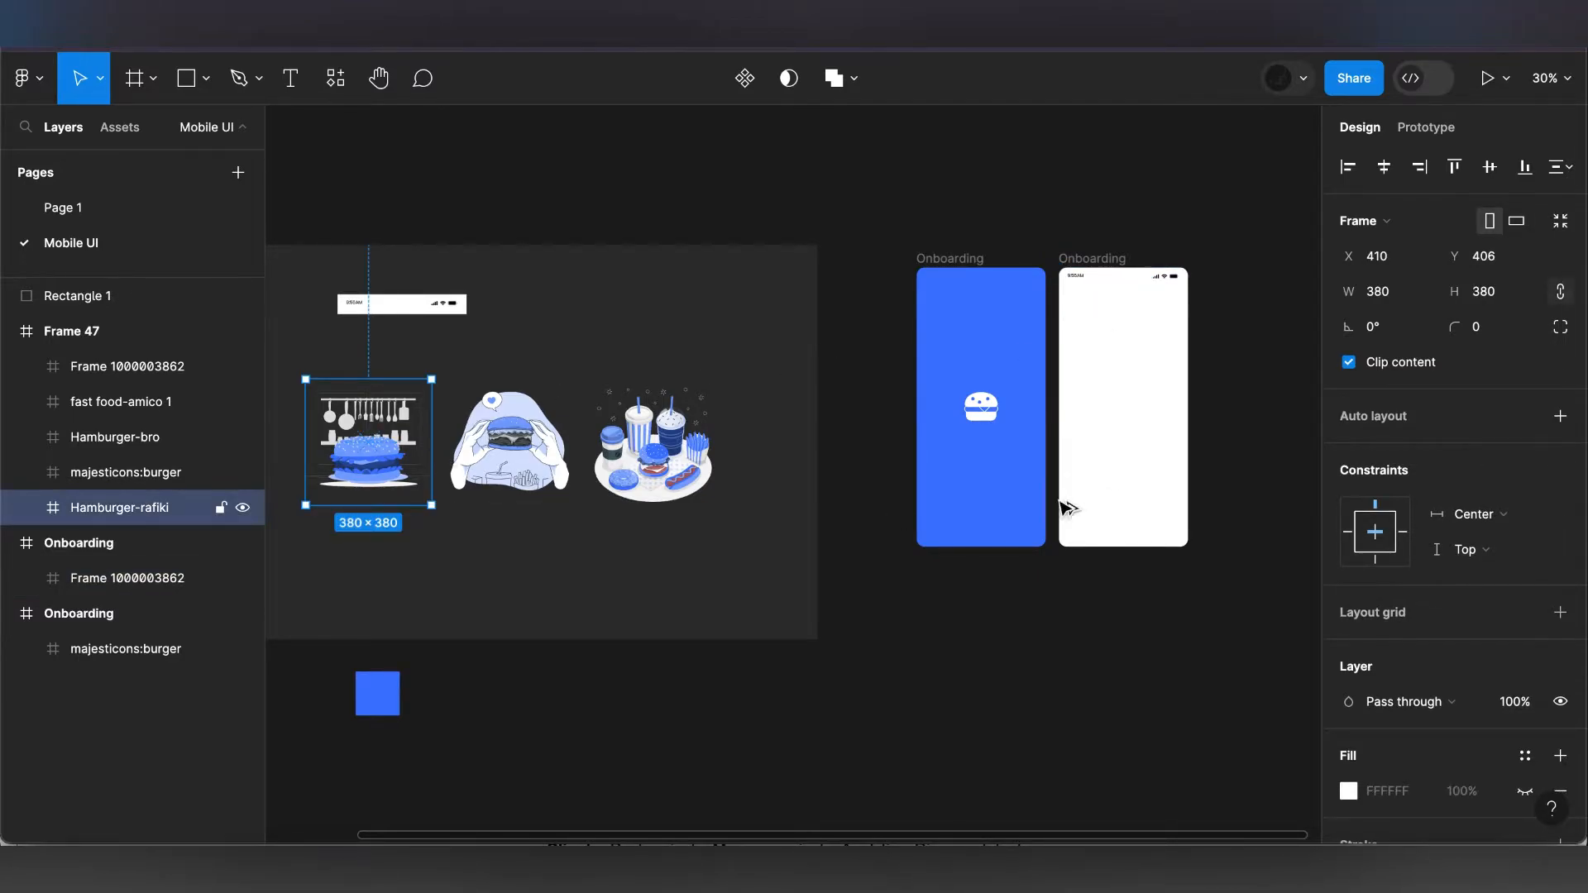
{"action": "left_click_drag", "start_coordinate": [1107, 479], "coordinate": [1118, 369]}
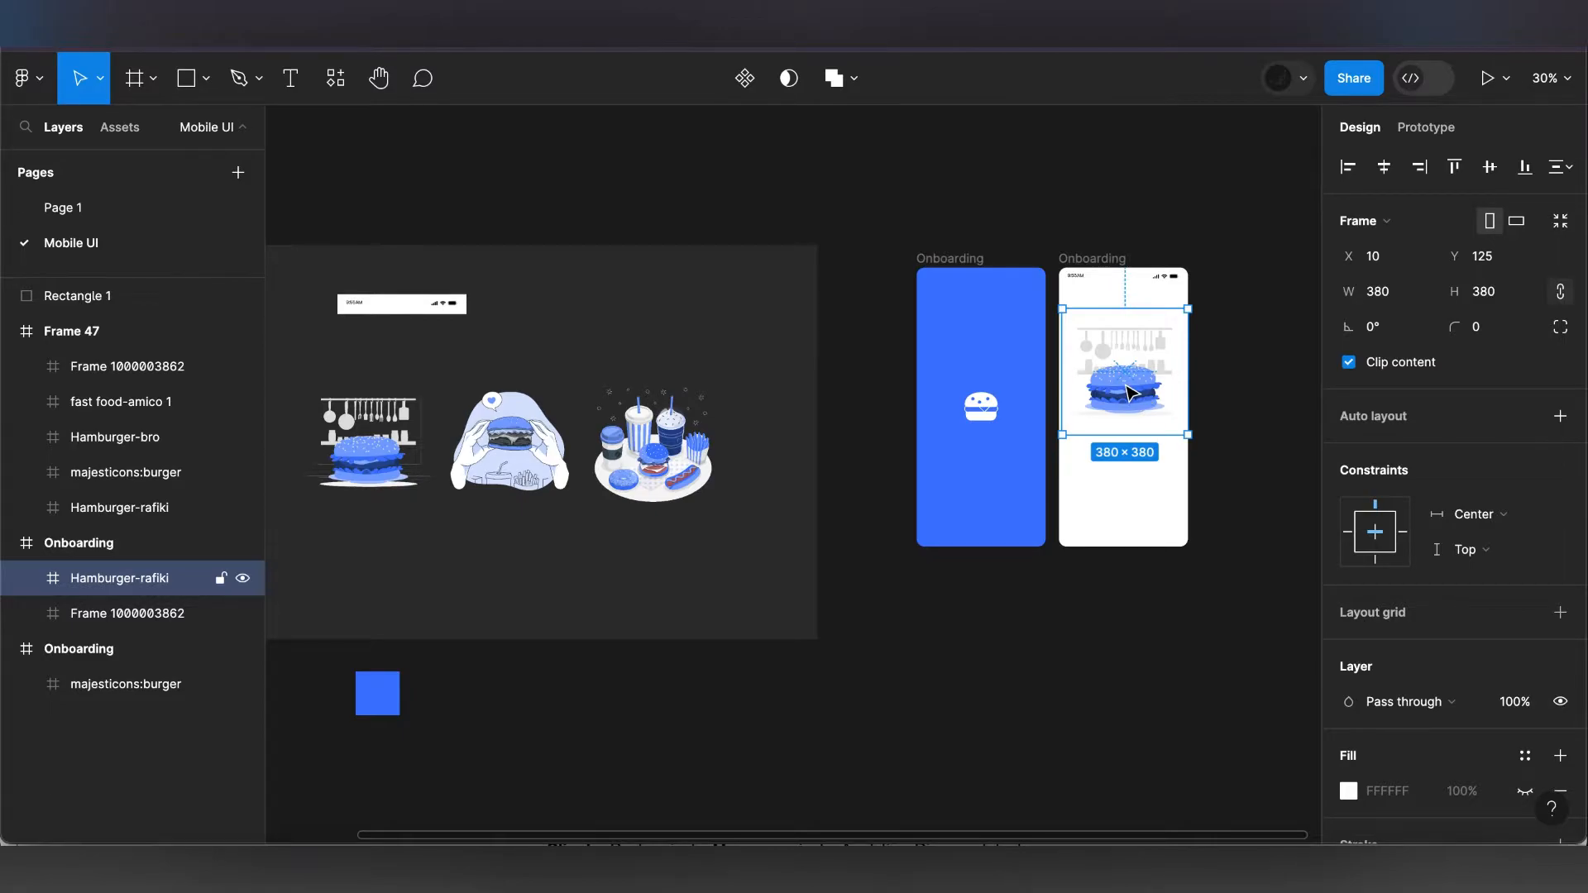
{"action": "left_click_drag", "start_coordinate": [1141, 401], "coordinate": [1136, 390]}
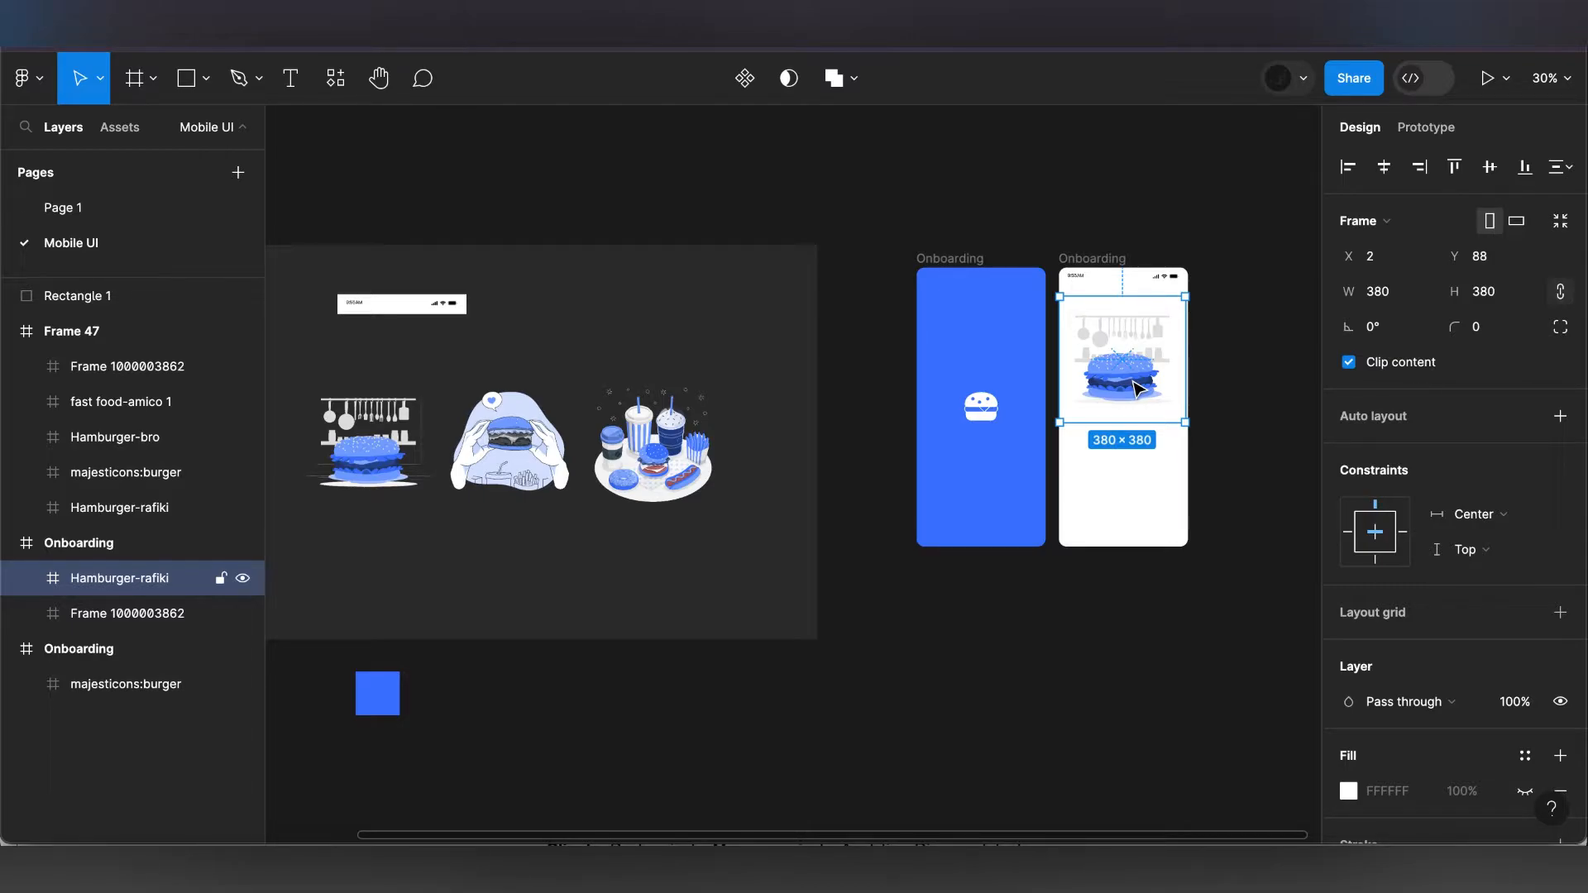
{"action": "scroll", "coordinate": [1174, 387], "scroll_direction": "up", "scroll_amount": 5}
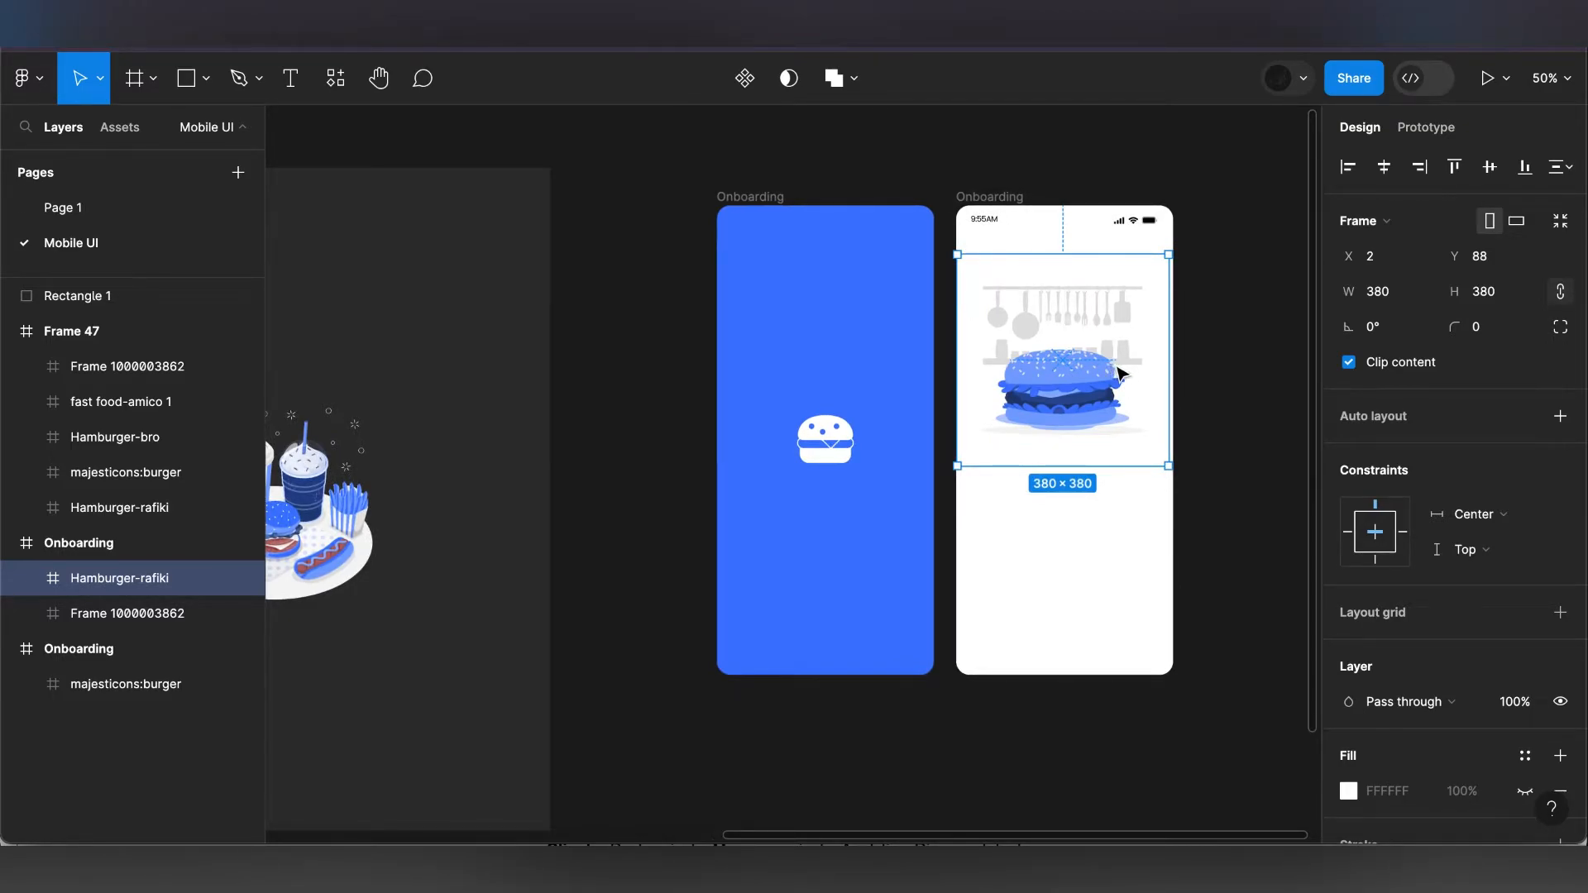
{"action": "left_click", "coordinate": [1383, 167]}
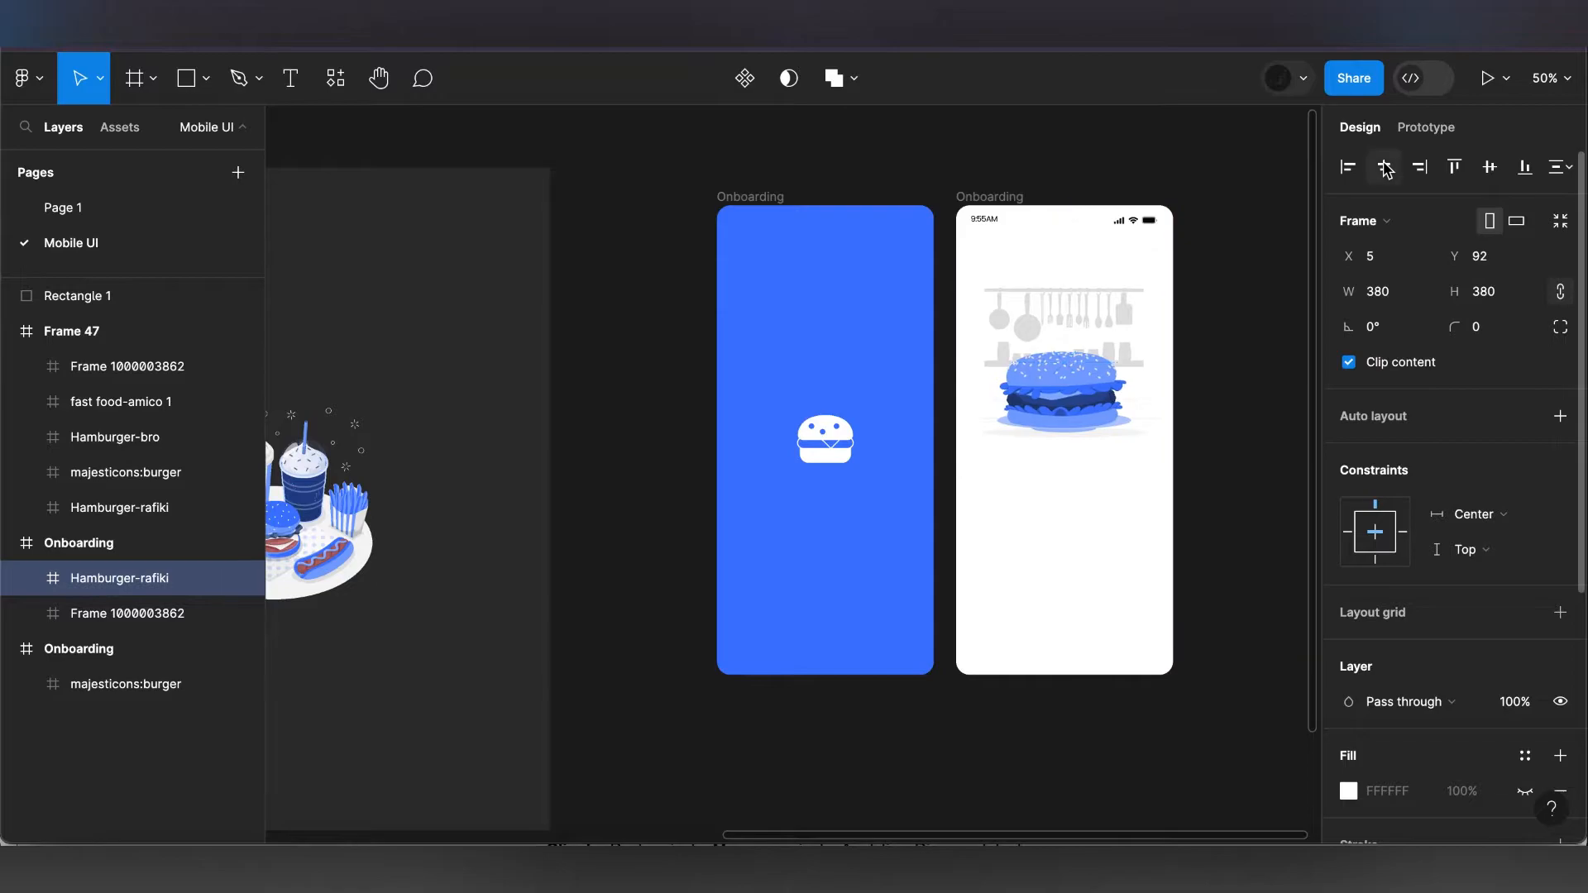
- Nudge the Hamburger-rafiki illustration up to Y 81 in the white Onboarding frame
{"action": "key", "text": "Up"}
{"action": "key", "text": "Up"}
{"action": "key", "text": "Up"}
{"action": "key", "text": "Up"}
{"action": "key", "text": "Up"}
{"action": "key", "text": "Up"}
{"action": "key", "text": "Up"}
{"action": "key", "text": "Up"}
{"action": "key", "text": "Up"}
{"action": "key", "text": "Up"}
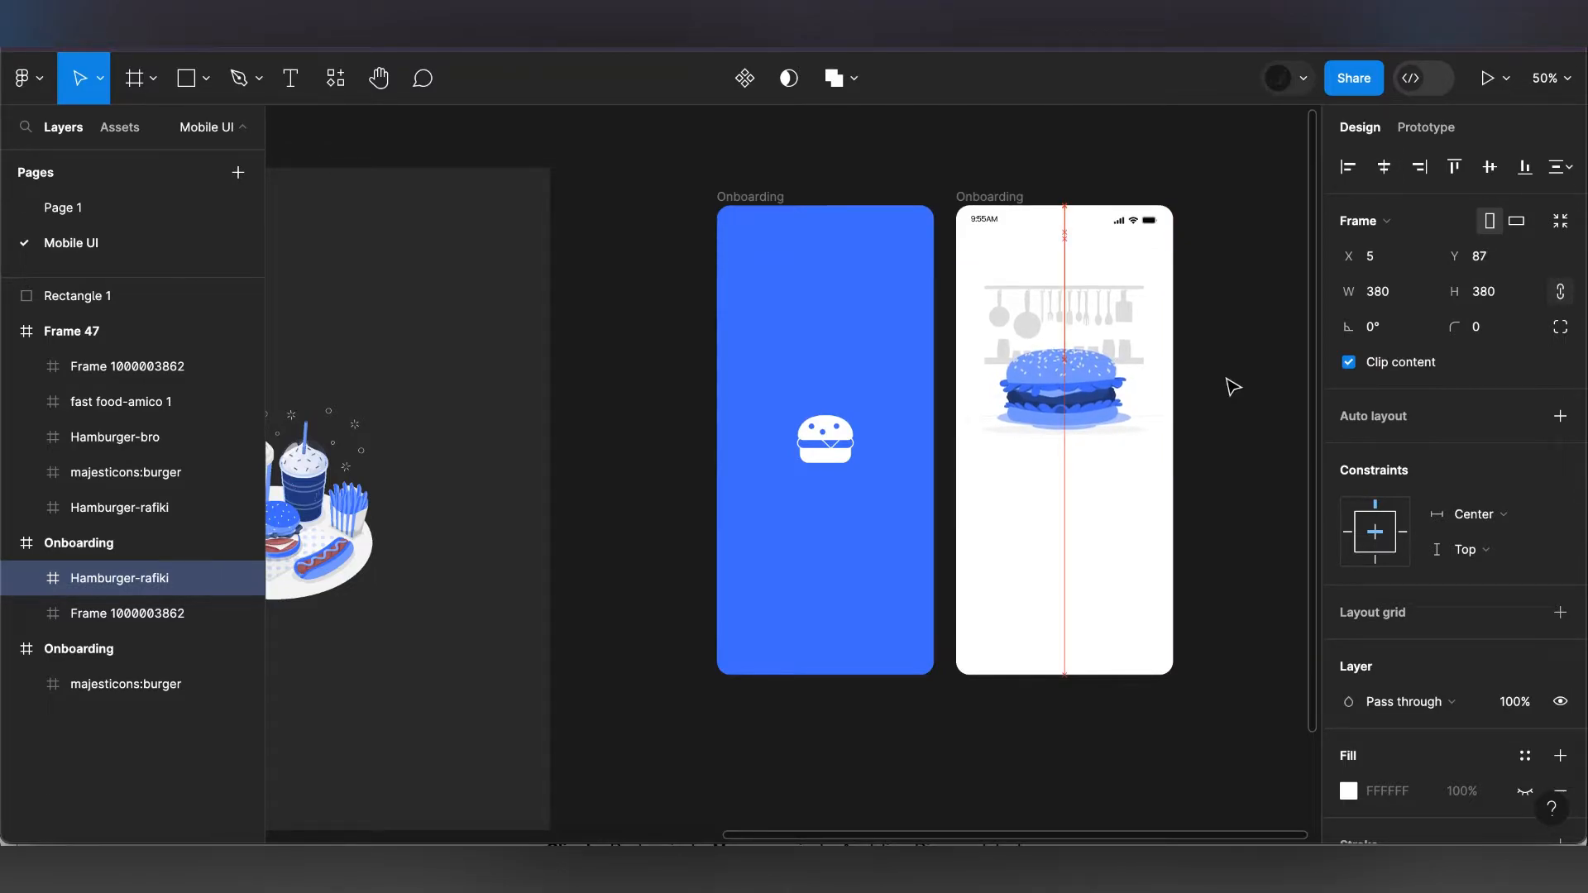
{"action": "key", "text": "Up"}
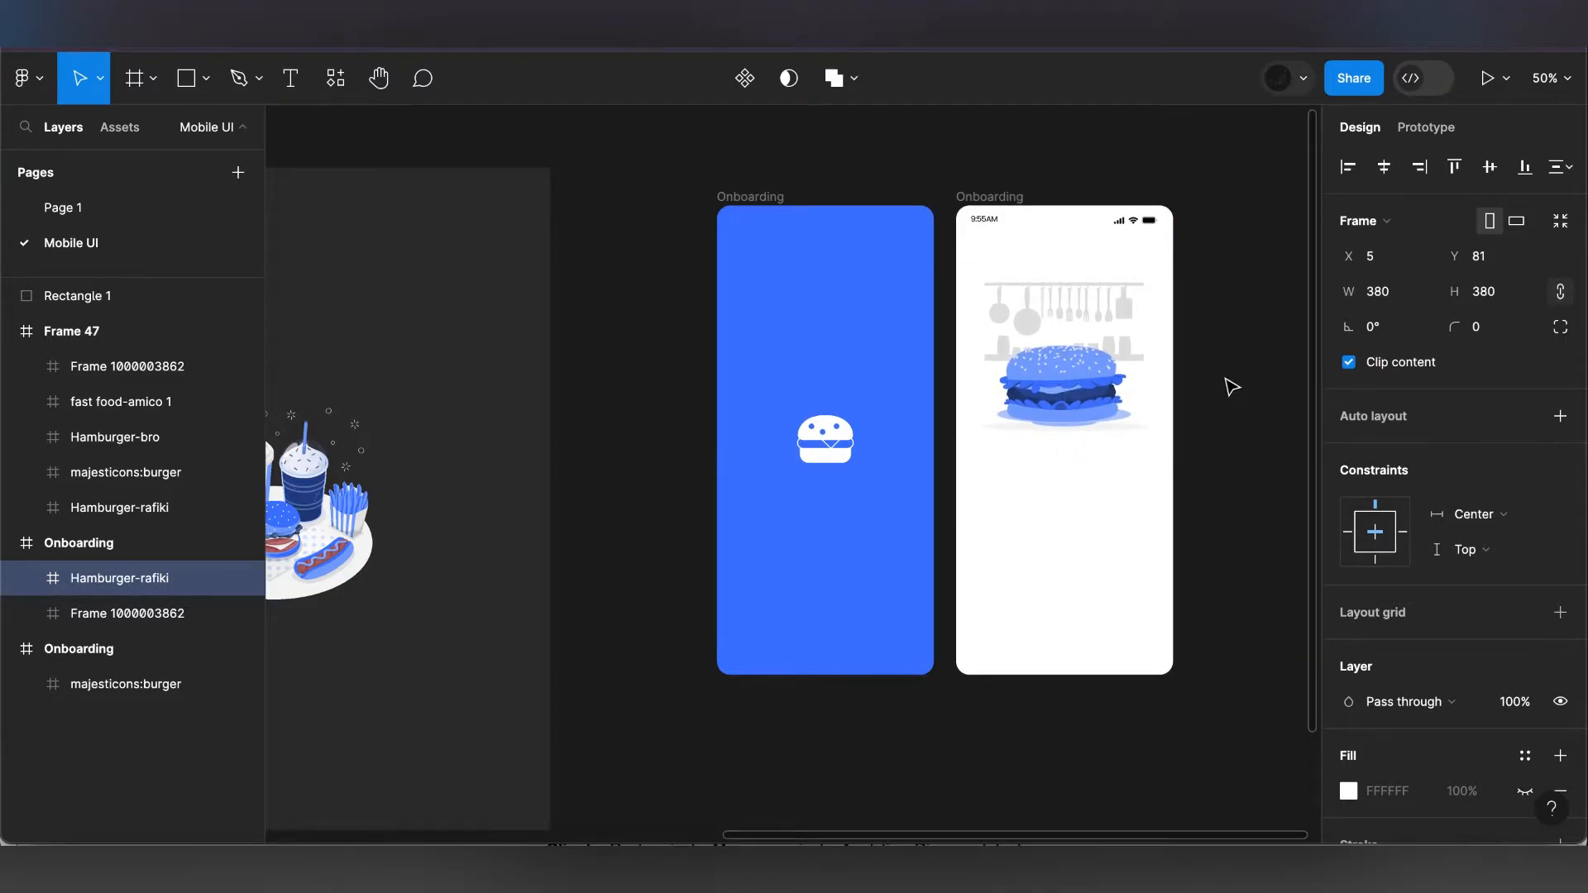
- Add the text "Welcome to Burga" below the burger illustration at about Y 519 and move it to about X 126, near the frame's middle
{"action": "scroll", "coordinate": [1232, 387], "scroll_direction": "down", "scroll_amount": 1}
{"action": "scroll", "coordinate": [1232, 387], "scroll_direction": "right", "scroll_amount": 3}
{"action": "scroll", "coordinate": [1232, 387], "scroll_direction": "down", "scroll_amount": 2}
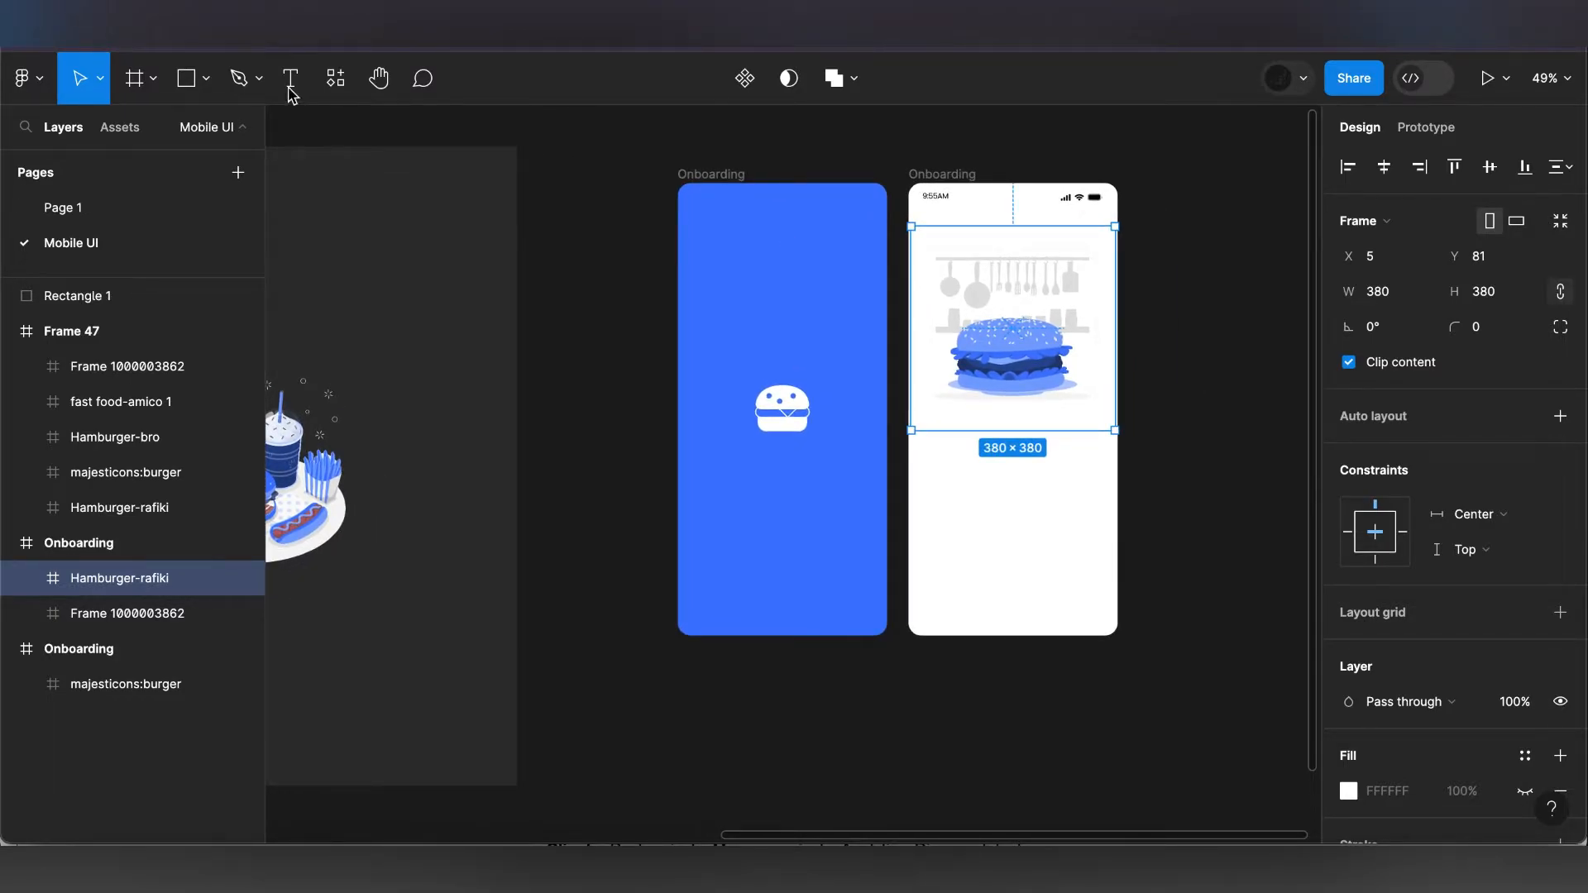
{"action": "key", "text": "t"}
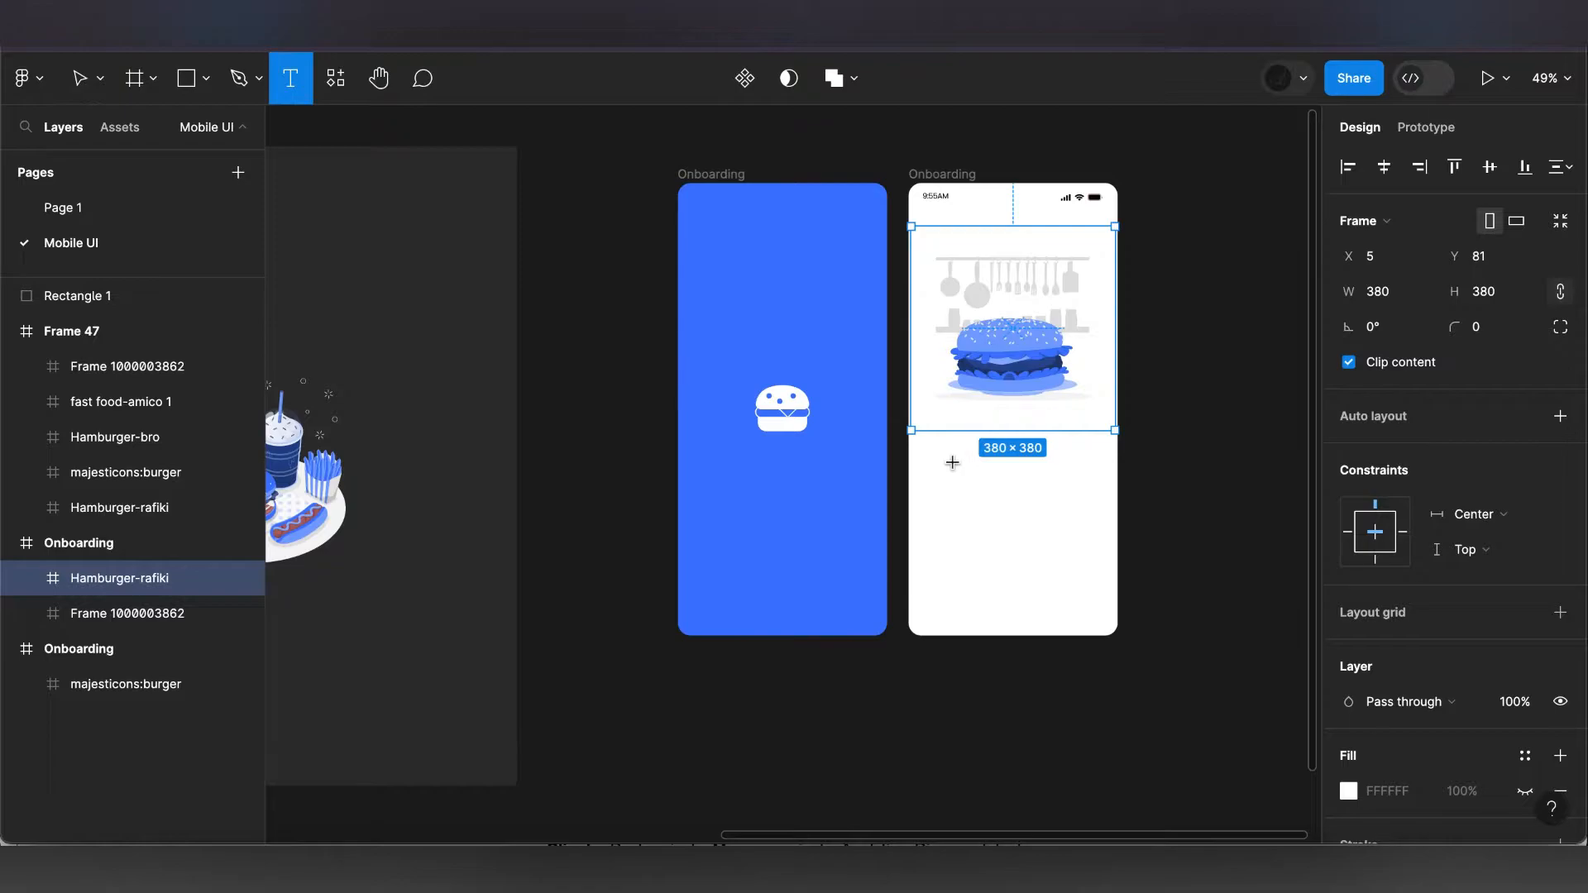
{"action": "left_click", "coordinate": [951, 462]}
{"action": "type", "text": "Welcome"}
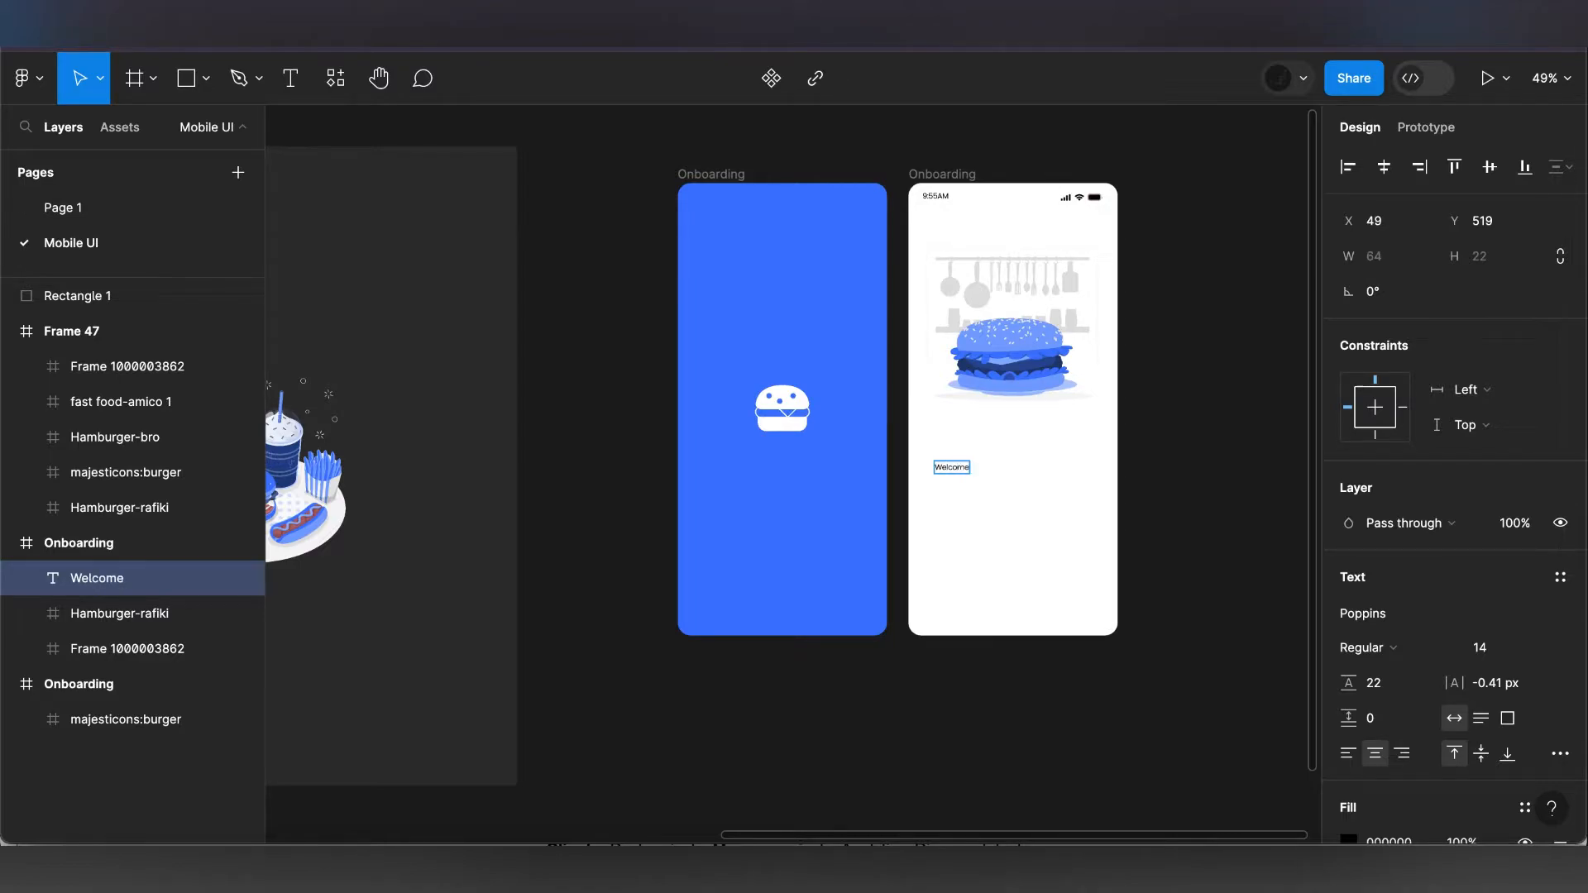
{"action": "type", "text": " to Burga"}
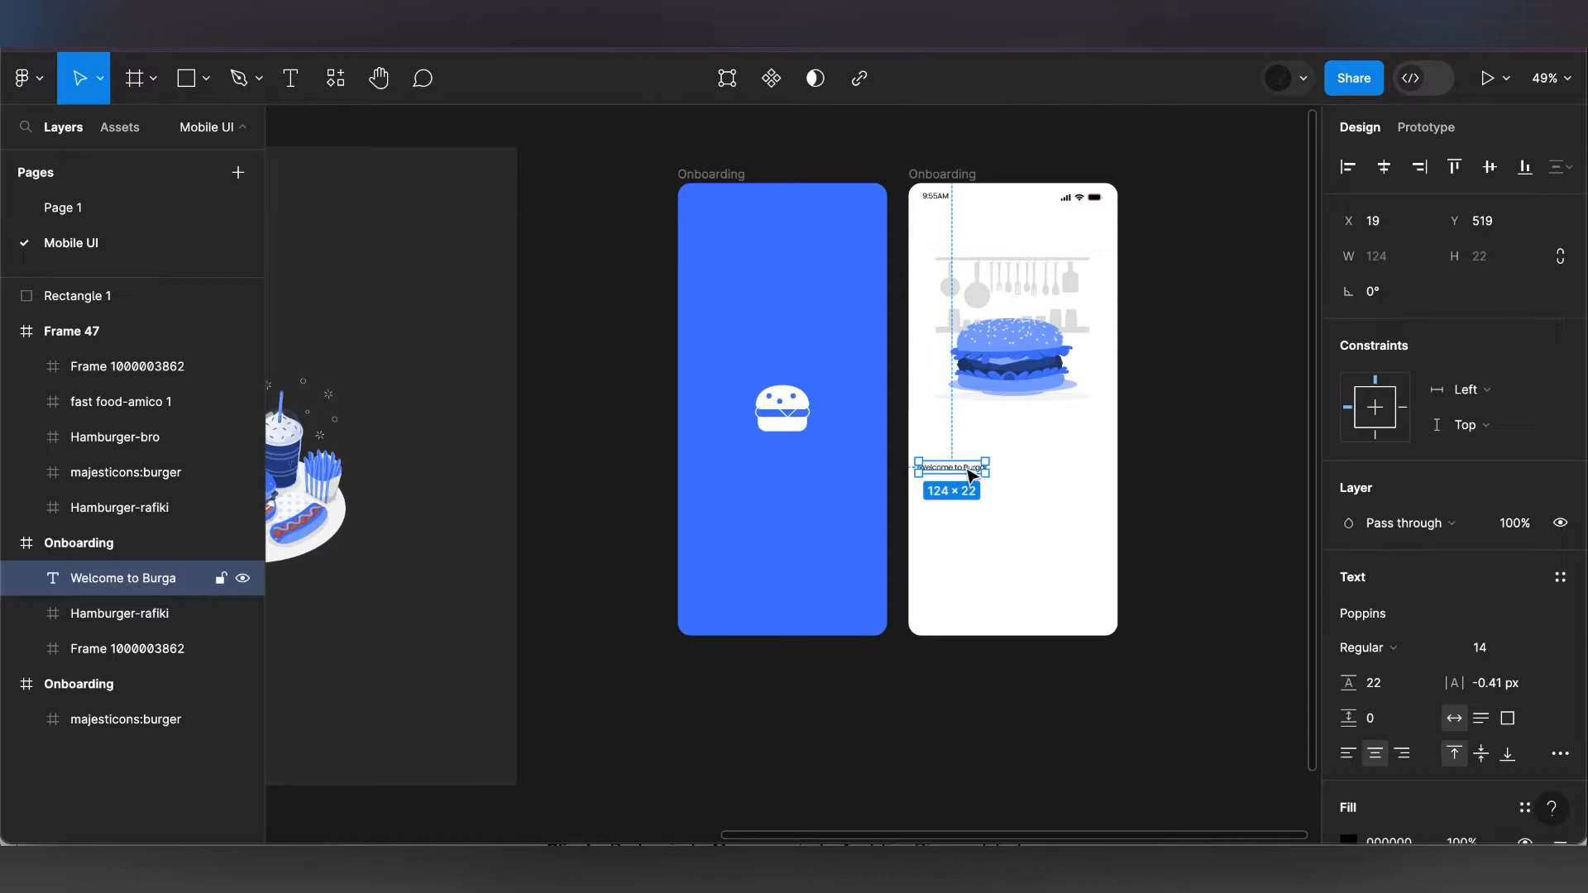
{"action": "key", "text": "alt+h"}
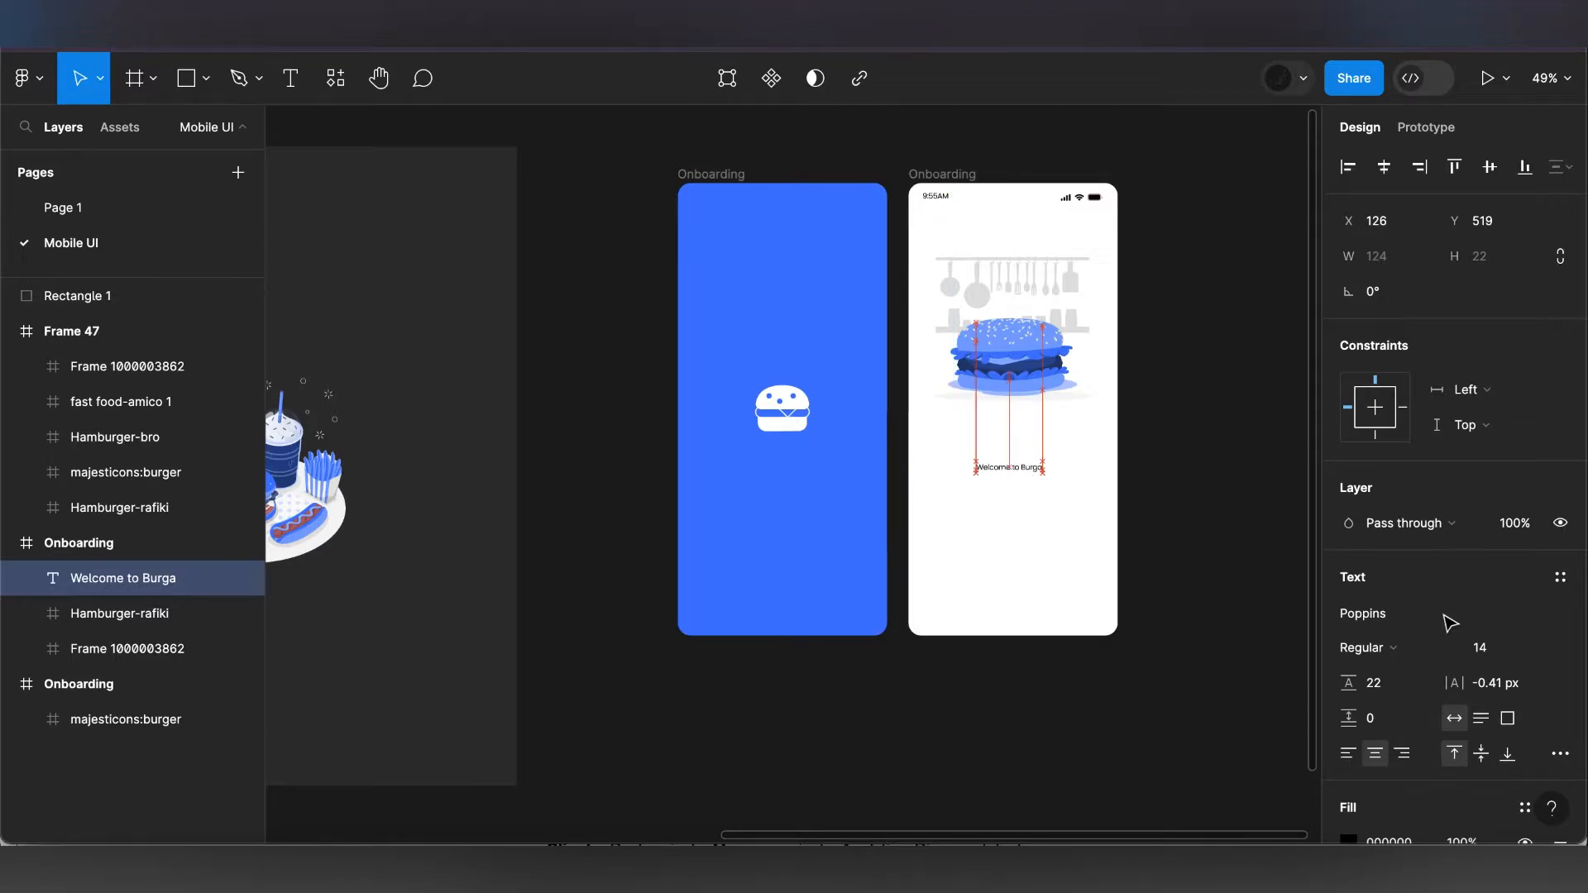
- Change the "Welcome to Burga" text to the Lato font with SemiBold weight
{"action": "left_click", "coordinate": [1372, 614]}
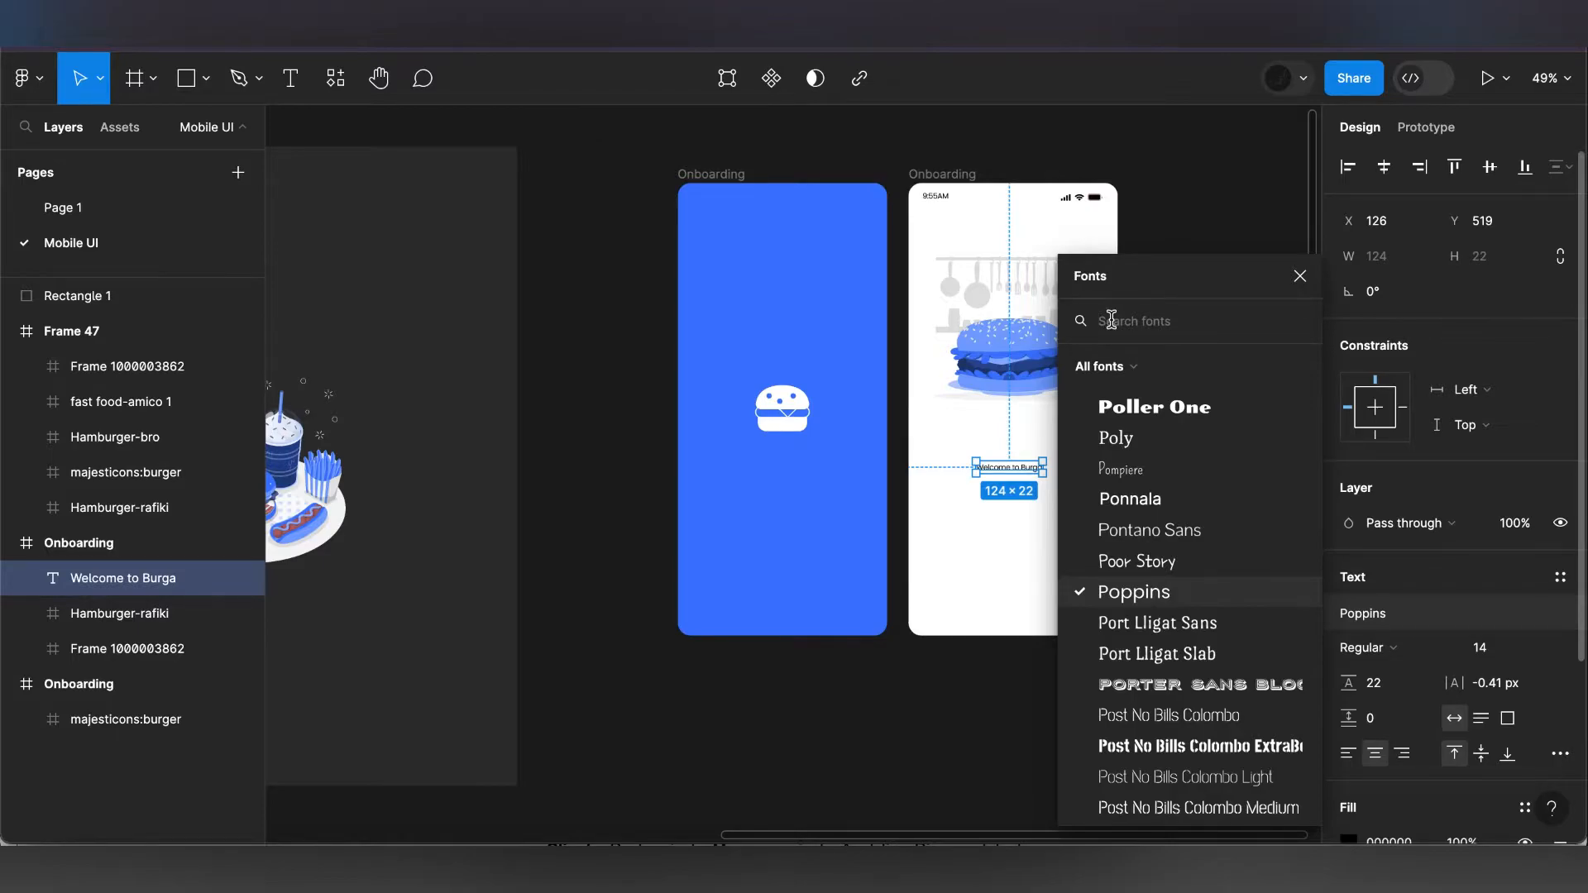
{"action": "type", "text": "lato"}
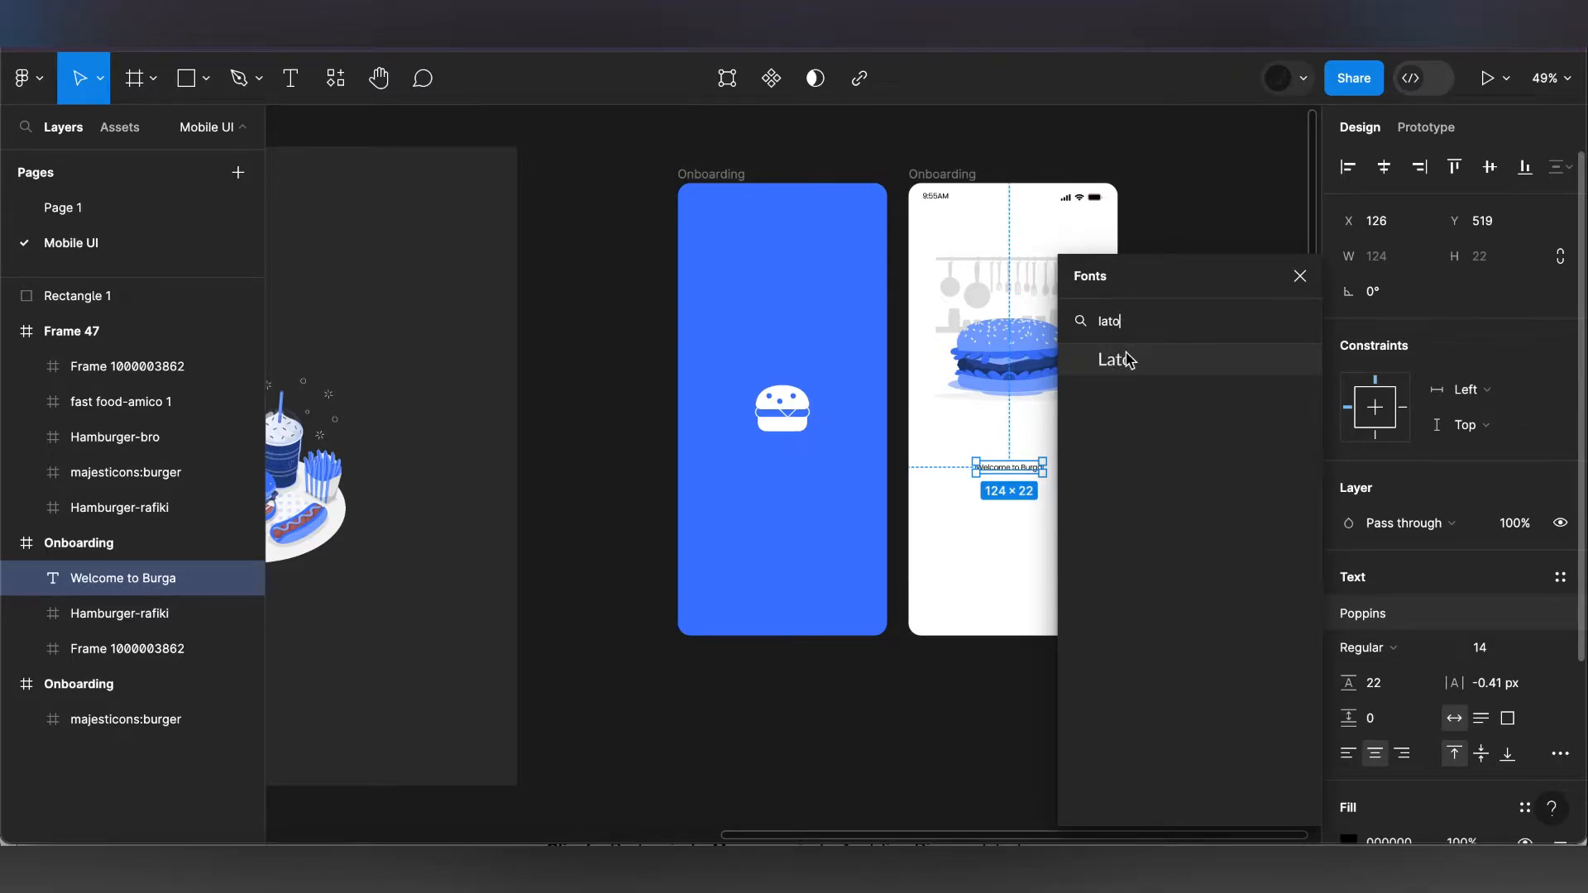
{"action": "left_click", "coordinate": [1133, 366]}
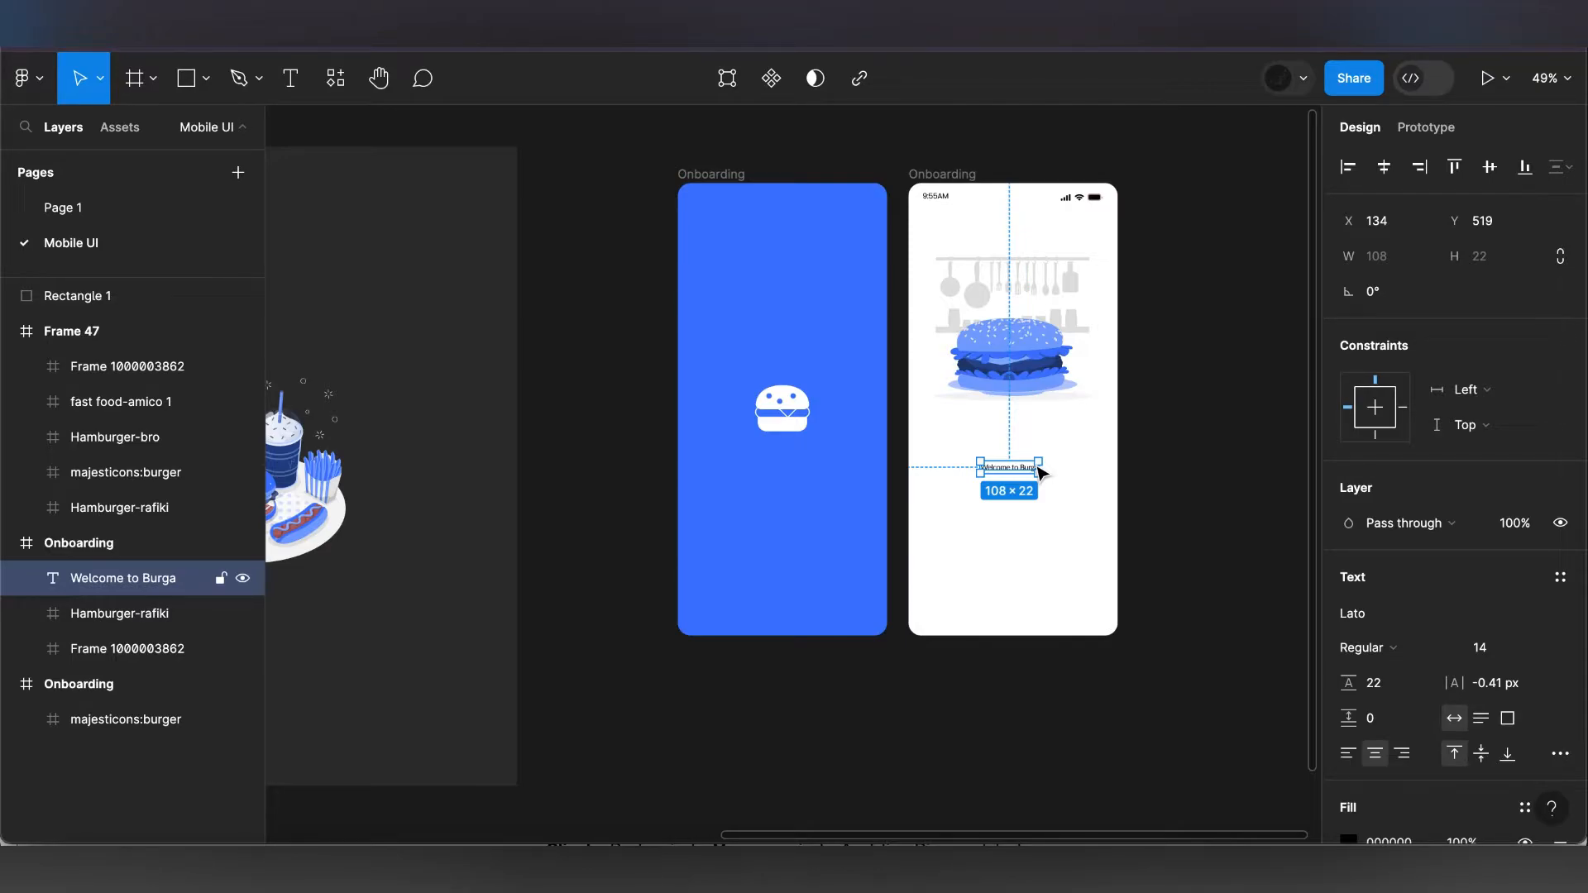
{"action": "left_click", "coordinate": [1370, 654]}
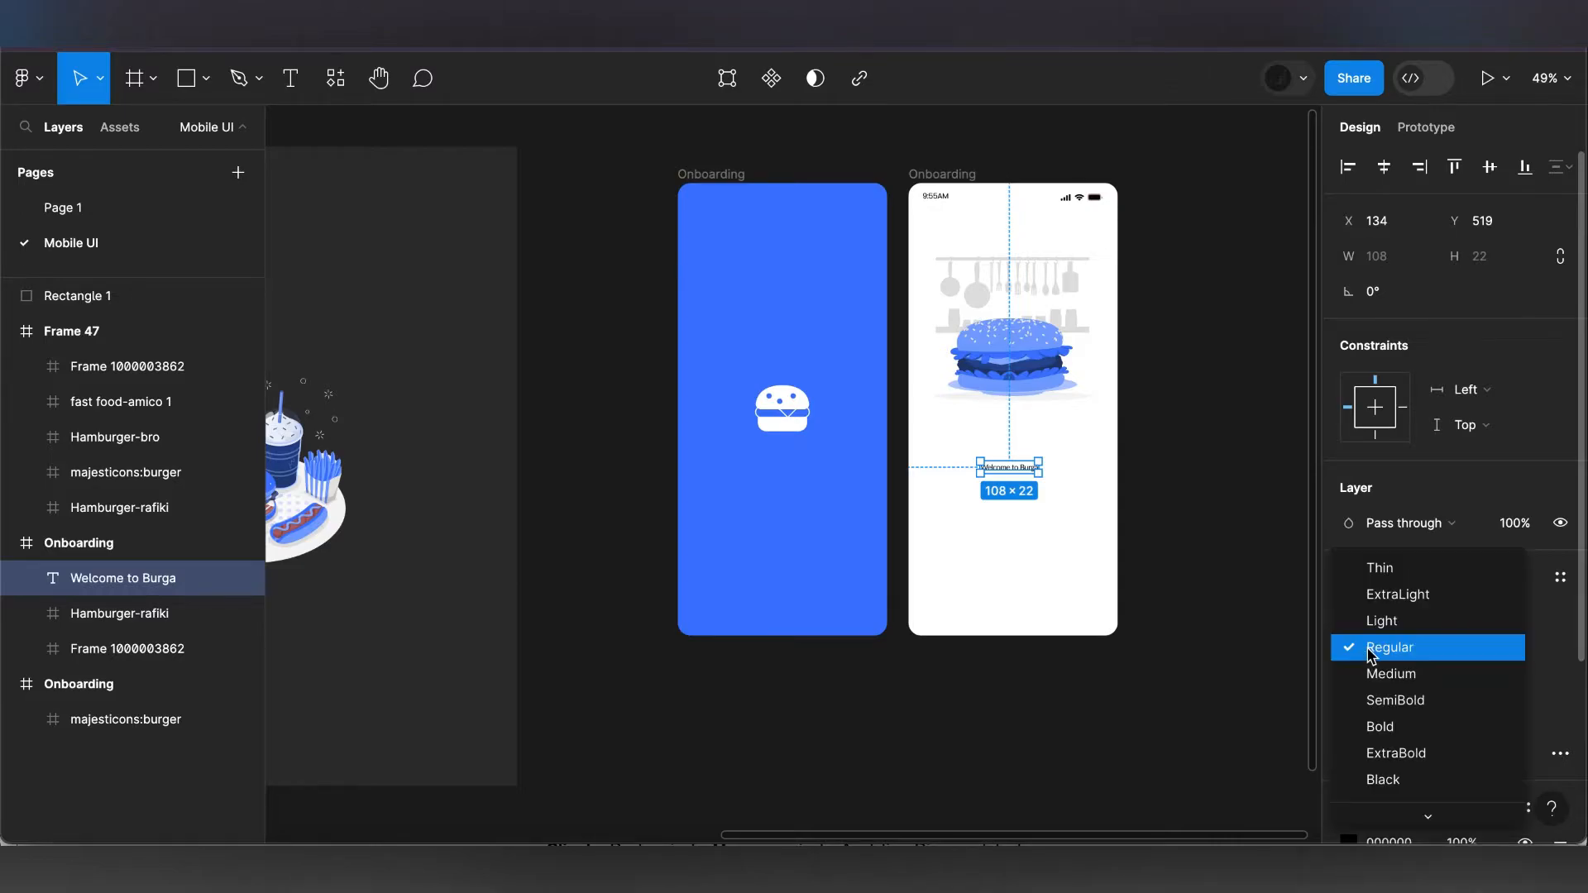
{"action": "left_click", "coordinate": [1397, 704]}
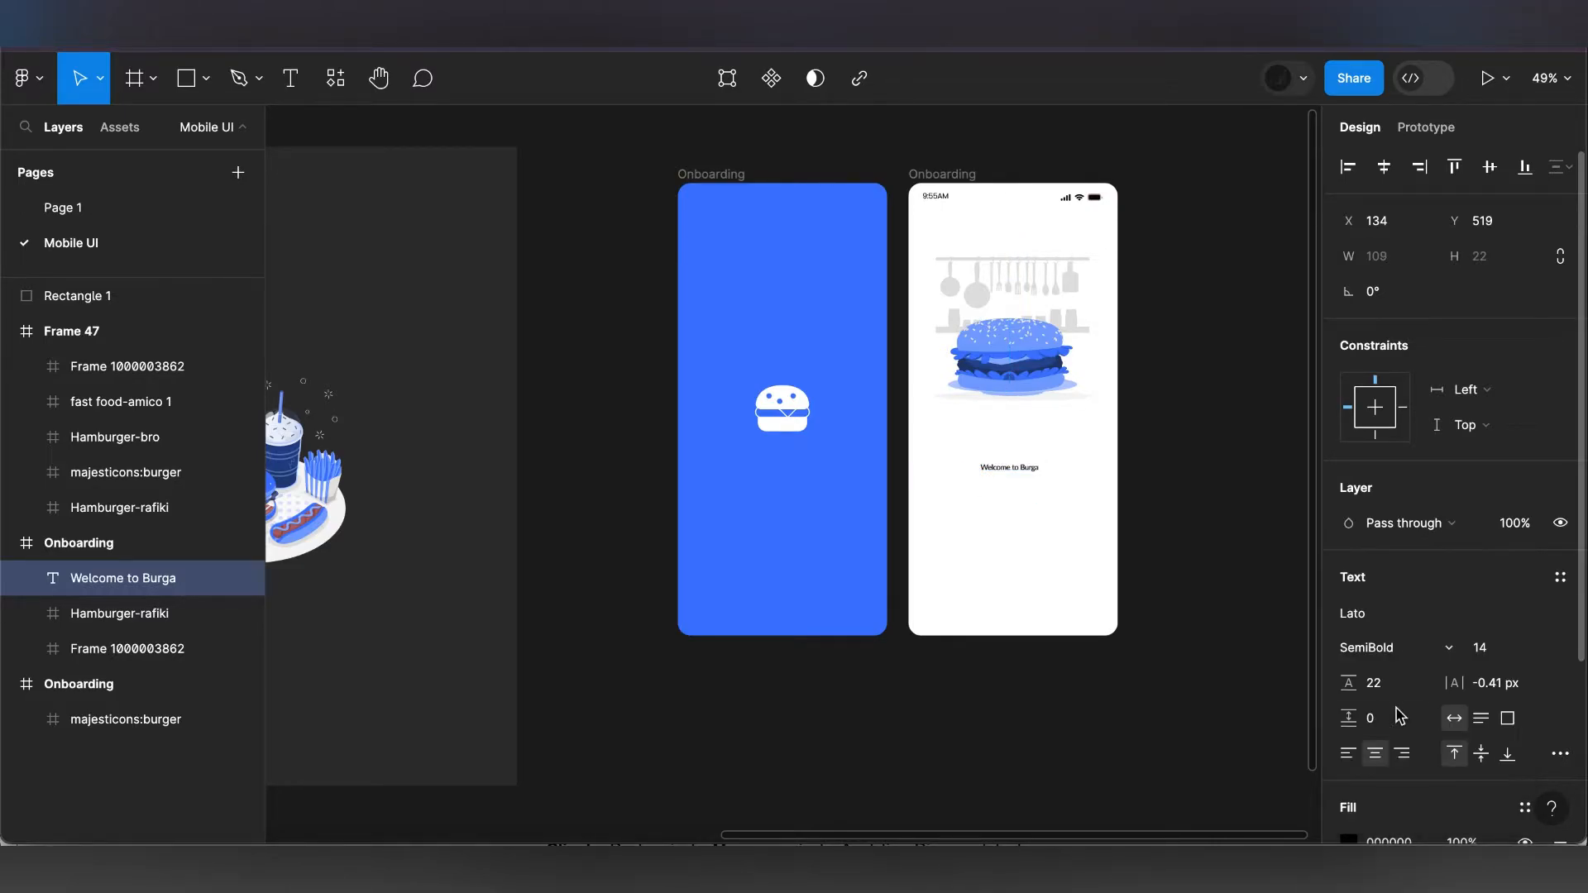
- Set the "Welcome to Burga" heading's font size to 24 and centre it horizontally in the white Onboarding frame
{"action": "left_click", "coordinate": [1543, 649]}
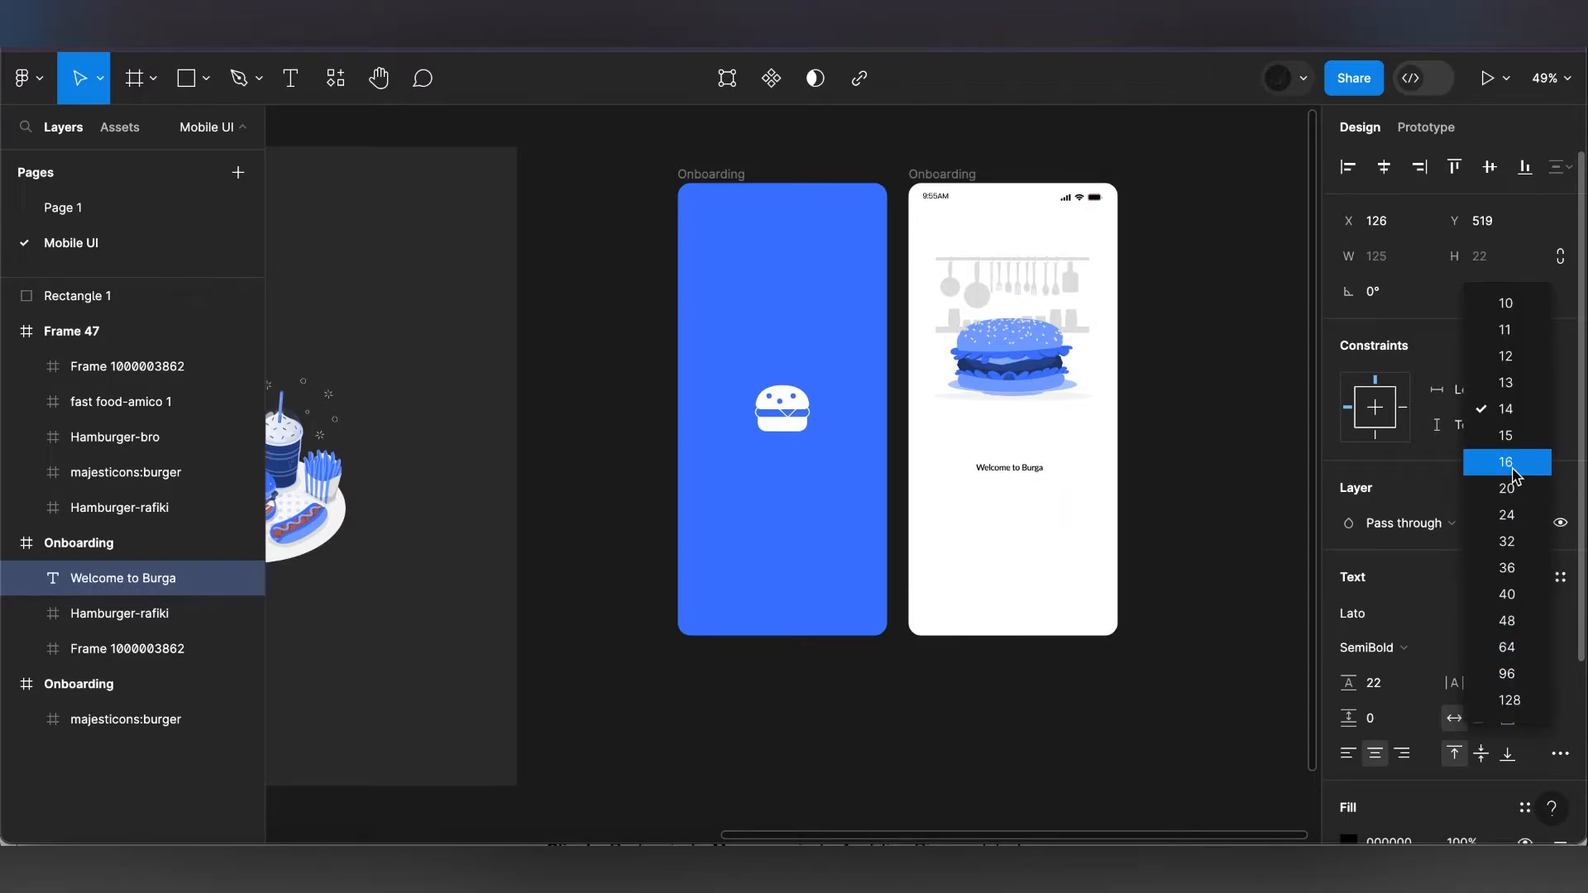
{"action": "left_click", "coordinate": [1514, 493]}
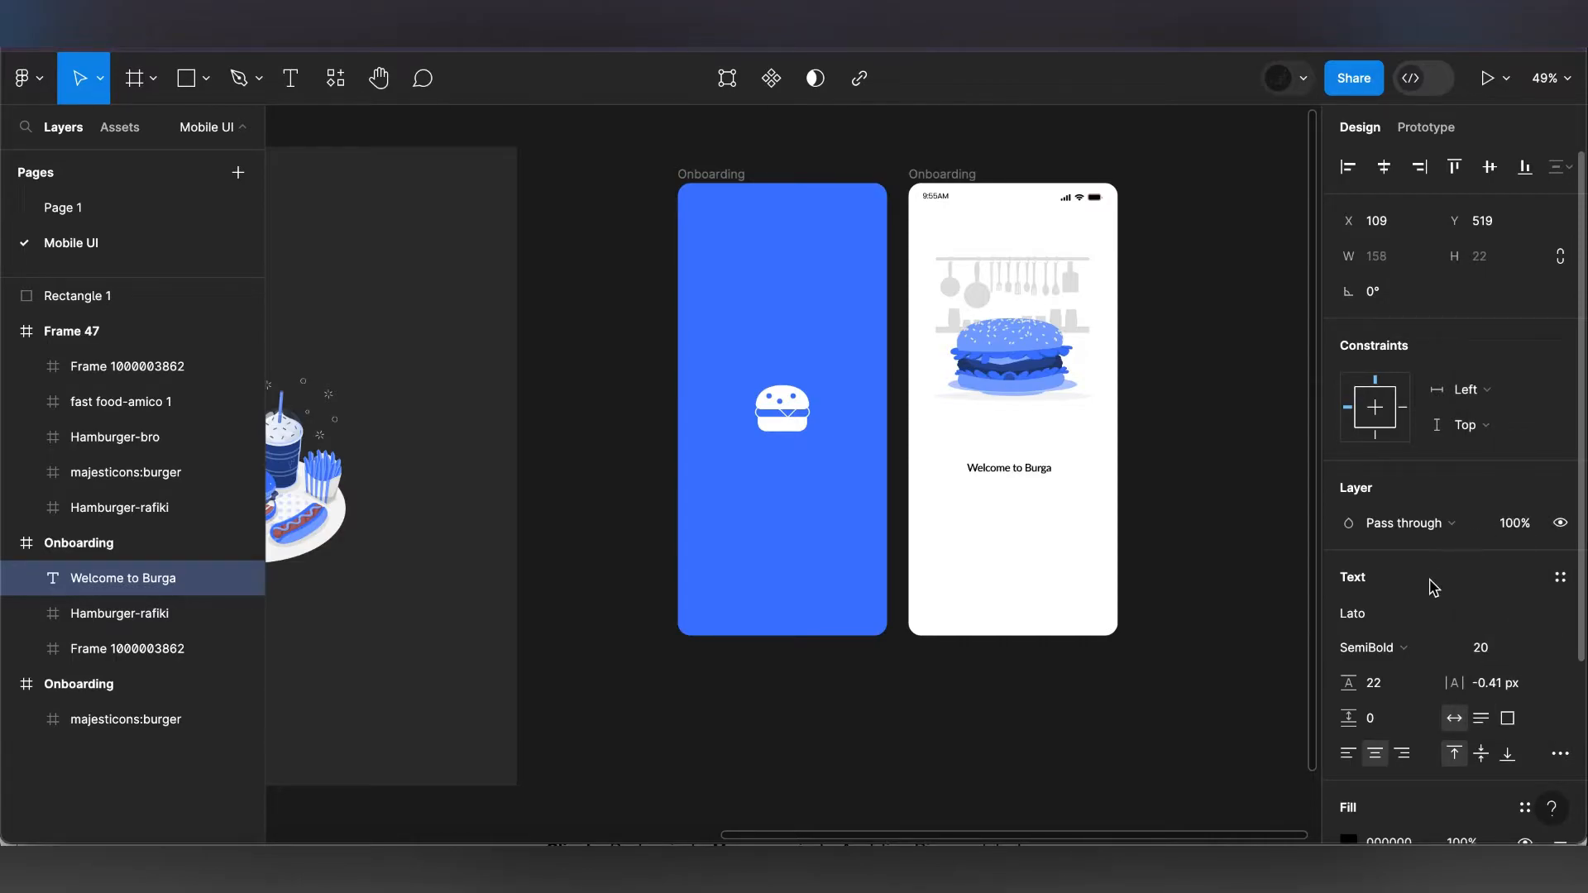
{"action": "left_click", "coordinate": [1539, 648]}
{"action": "left_click", "coordinate": [1528, 671]}
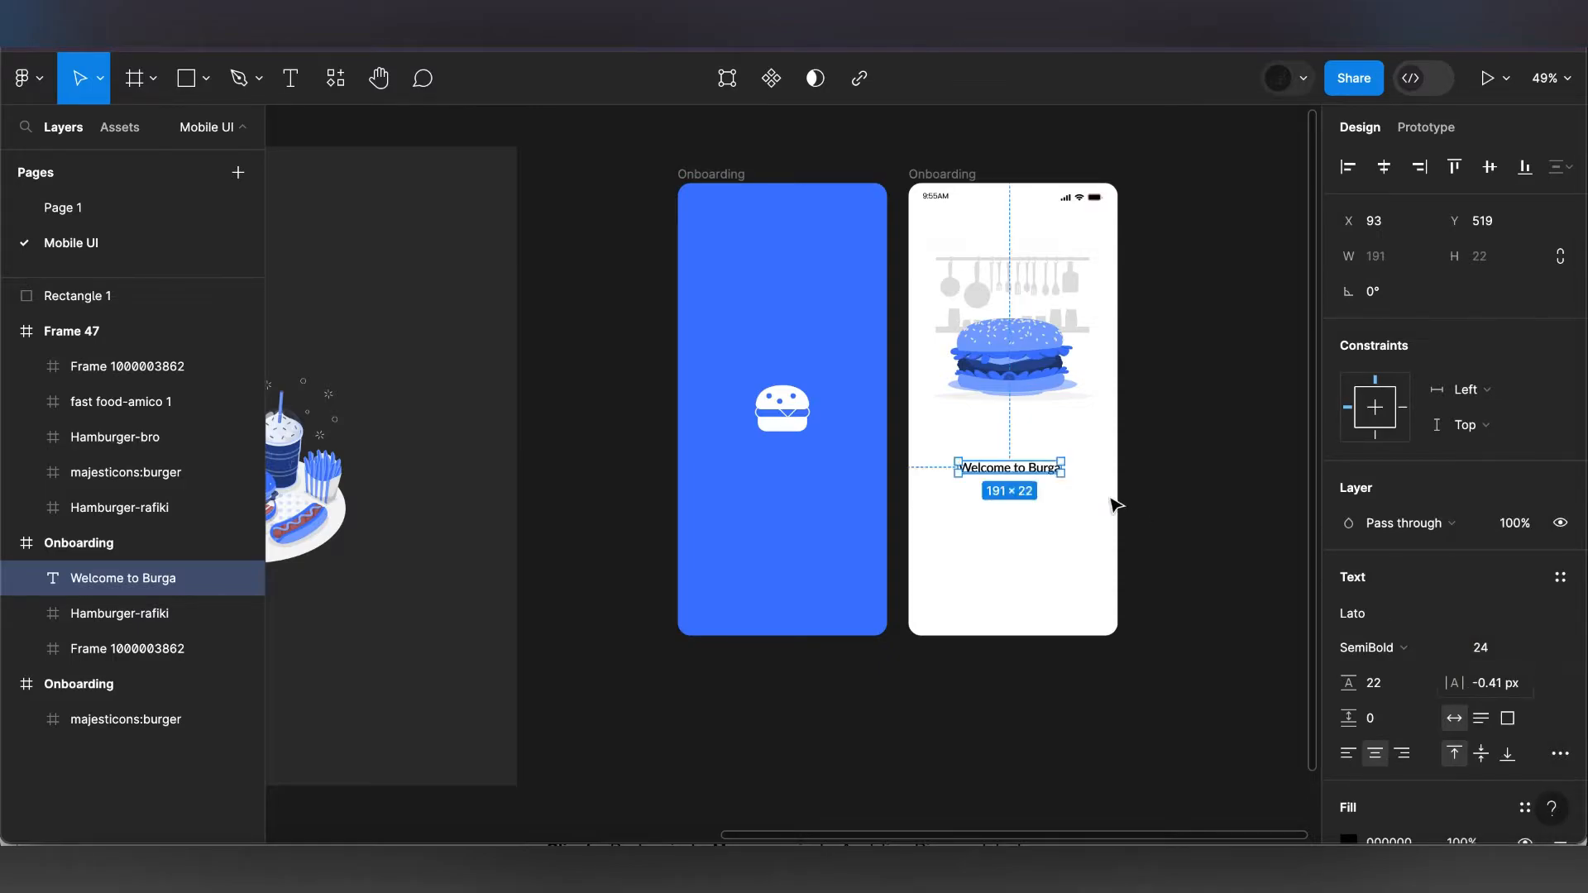
{"action": "scroll", "coordinate": [1032, 477], "scroll_direction": "up", "scroll_amount": 5}
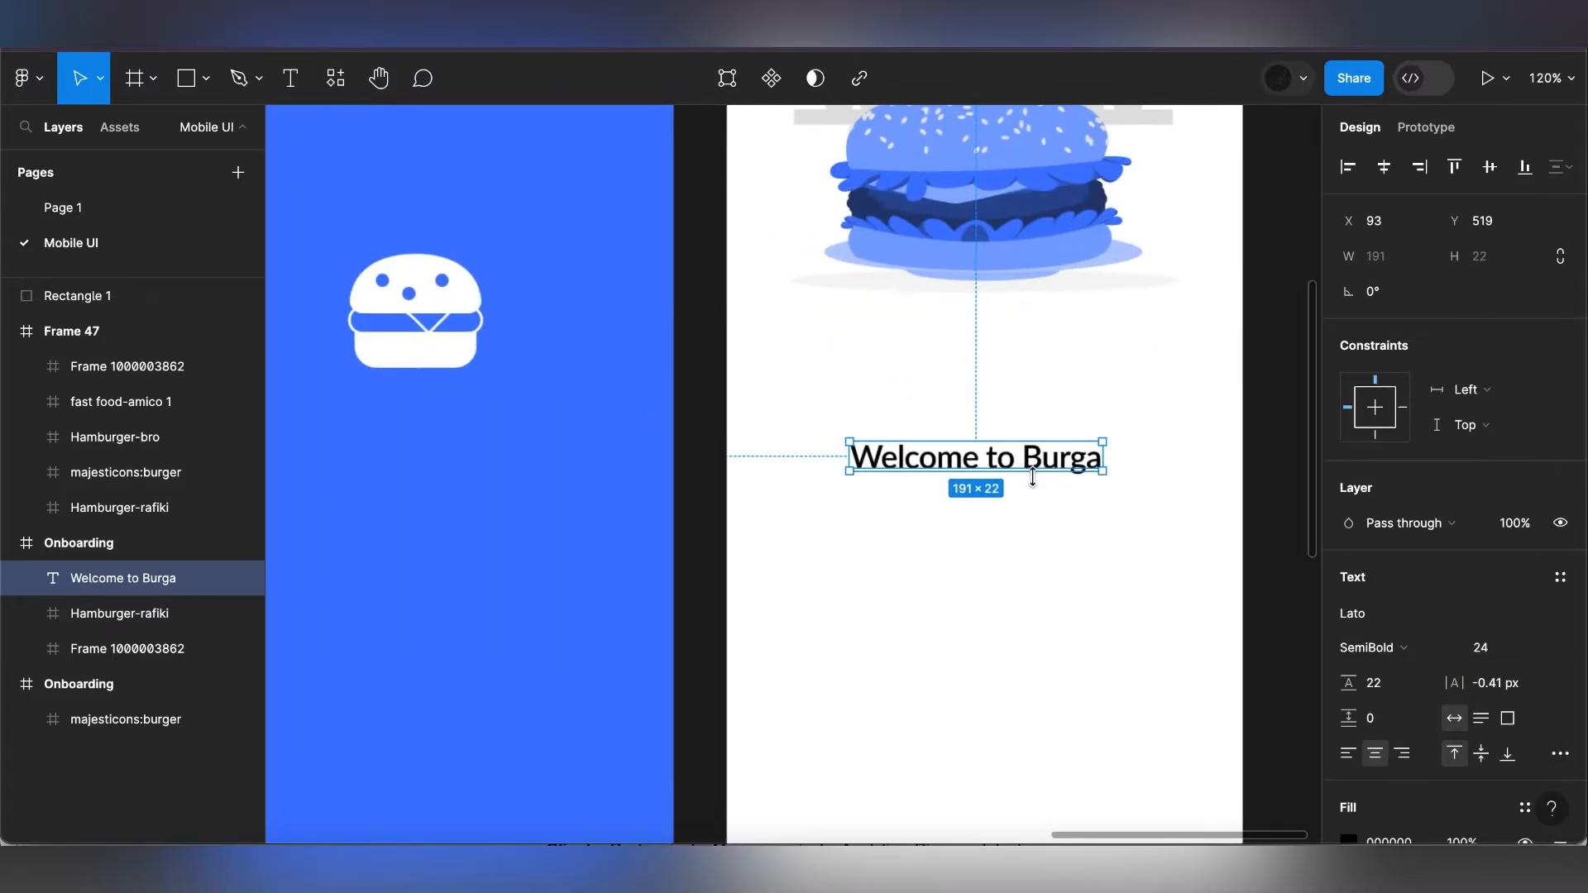
{"action": "left_click", "coordinate": [1383, 168]}
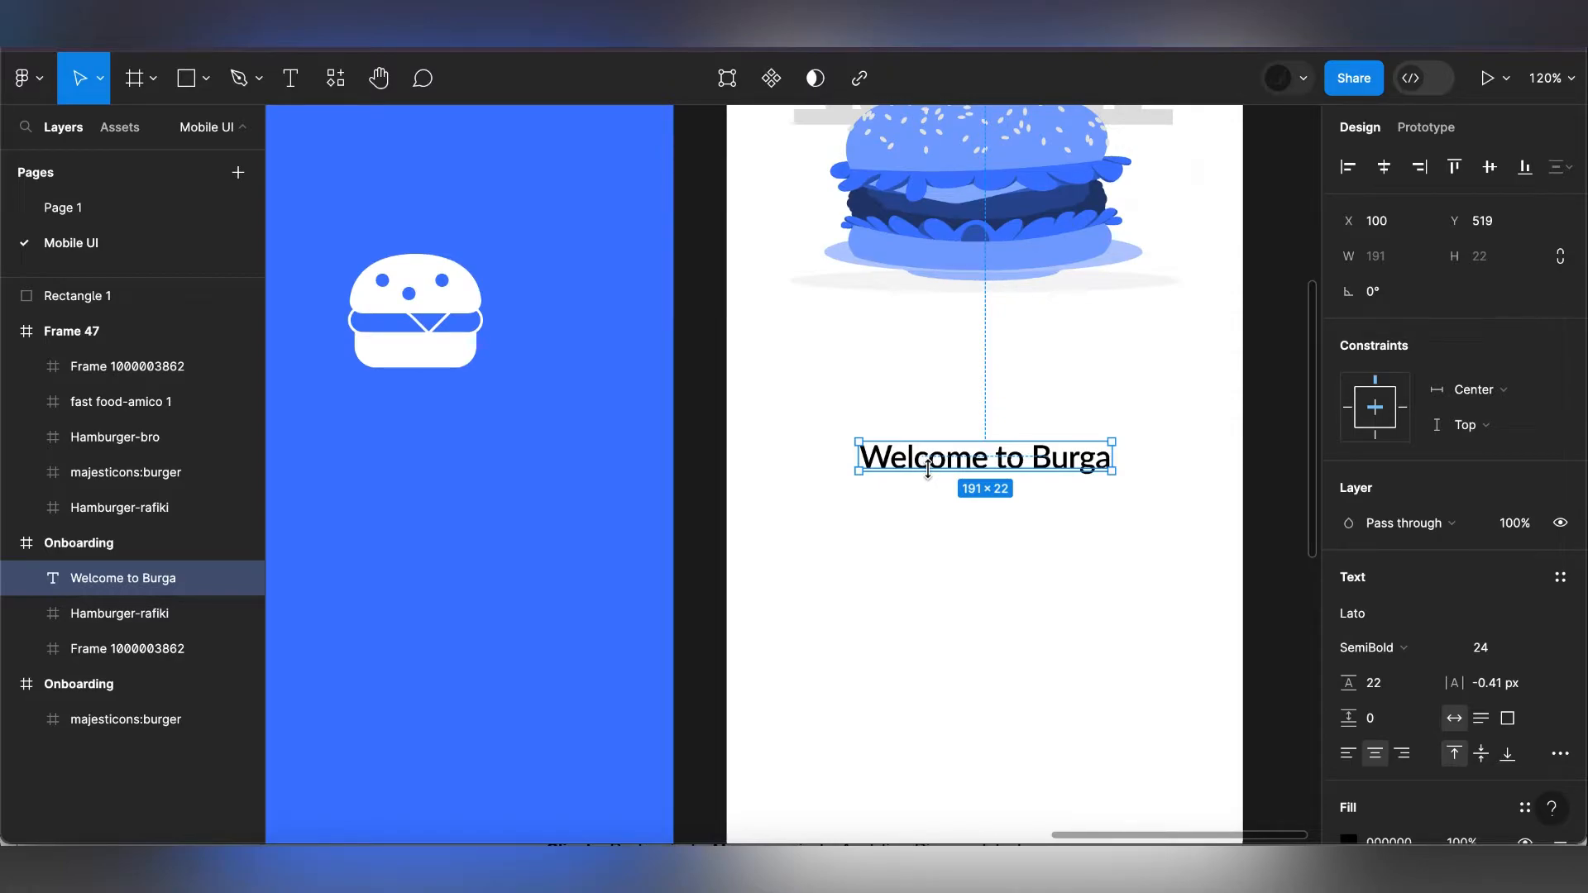
- Duplicate the "Welcome to Burga" heading just below the original at about Y 562 and set the copy's weight to Medium
{"action": "left_click_drag", "start_coordinate": [927, 510], "coordinate": [935, 537]}
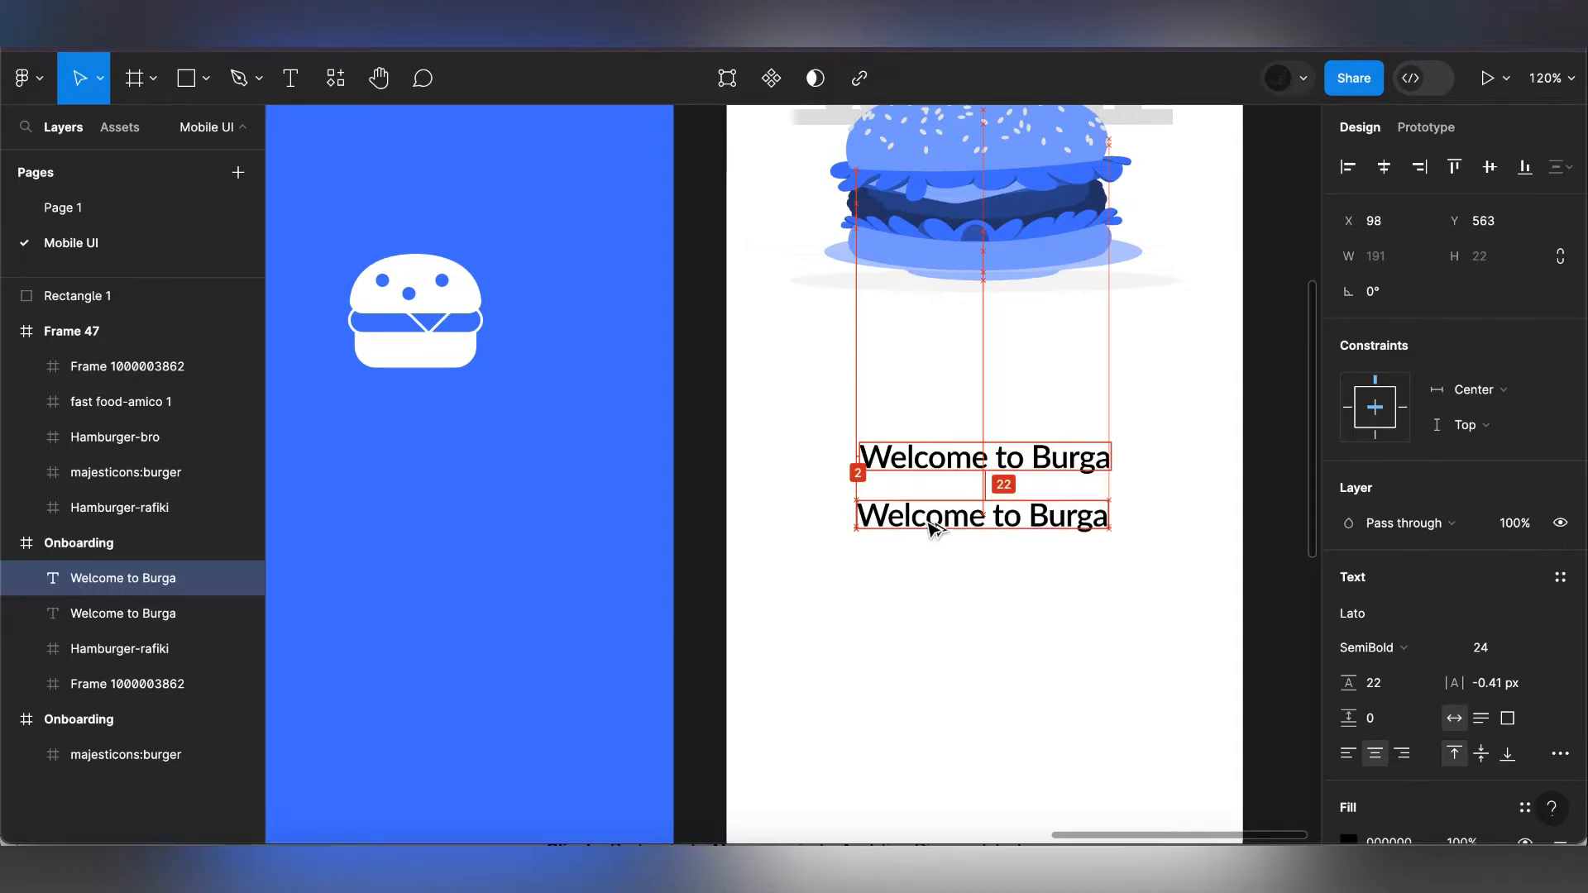
{"action": "left_click", "coordinate": [1368, 653]}
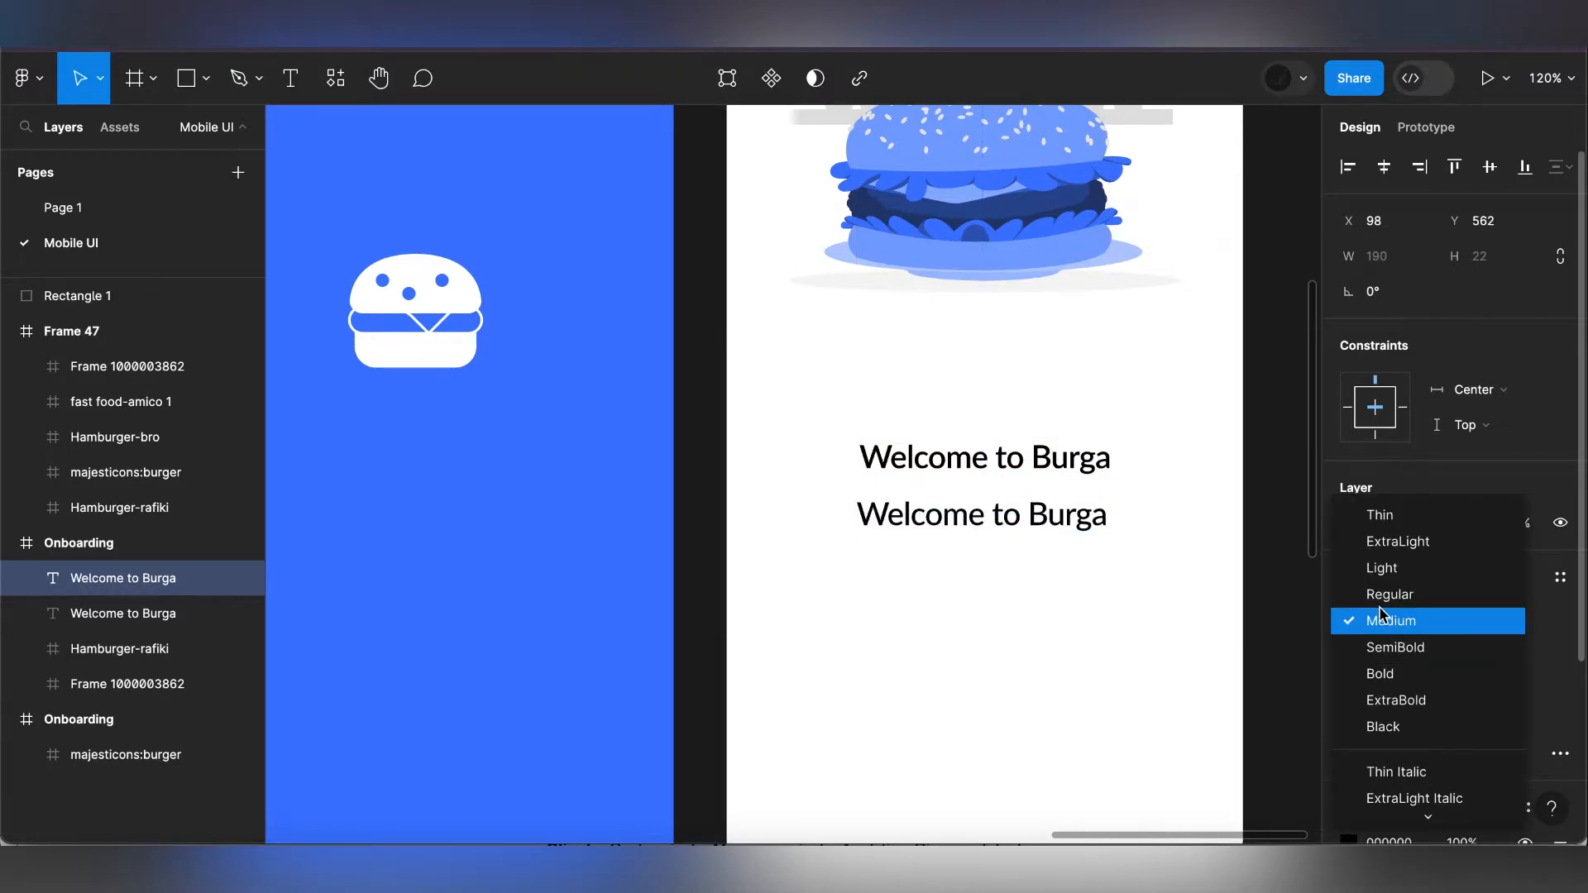
{"action": "left_click", "coordinate": [1383, 620]}
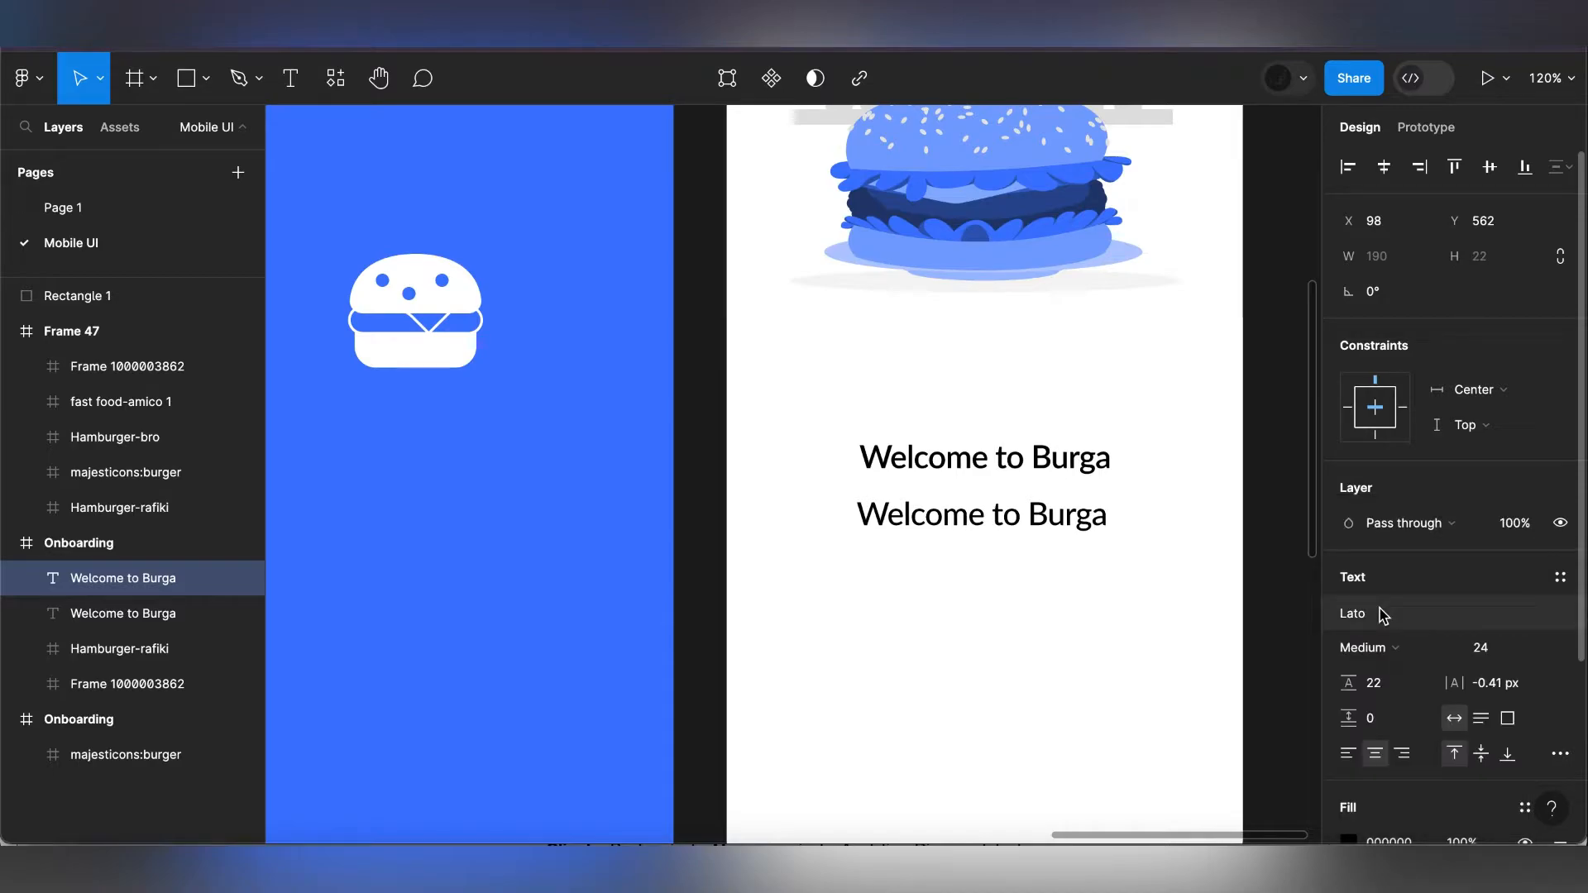
- Reduce the font size of the lower "Welcome to Burga" copy to 14
{"action": "left_click", "coordinate": [1543, 650]}
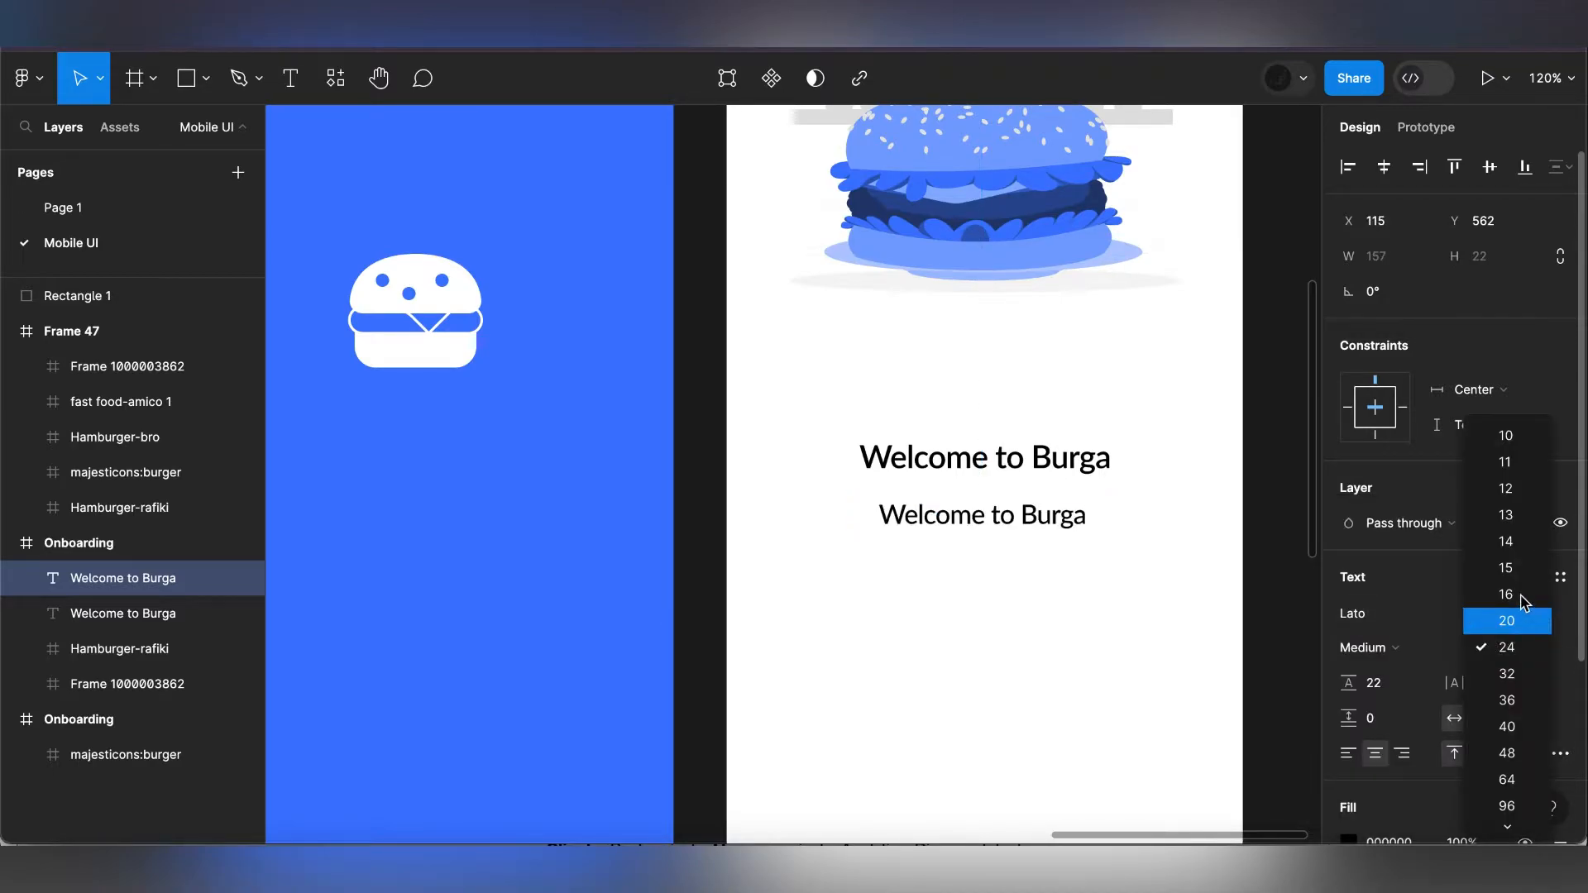
{"action": "left_click", "coordinate": [1523, 594]}
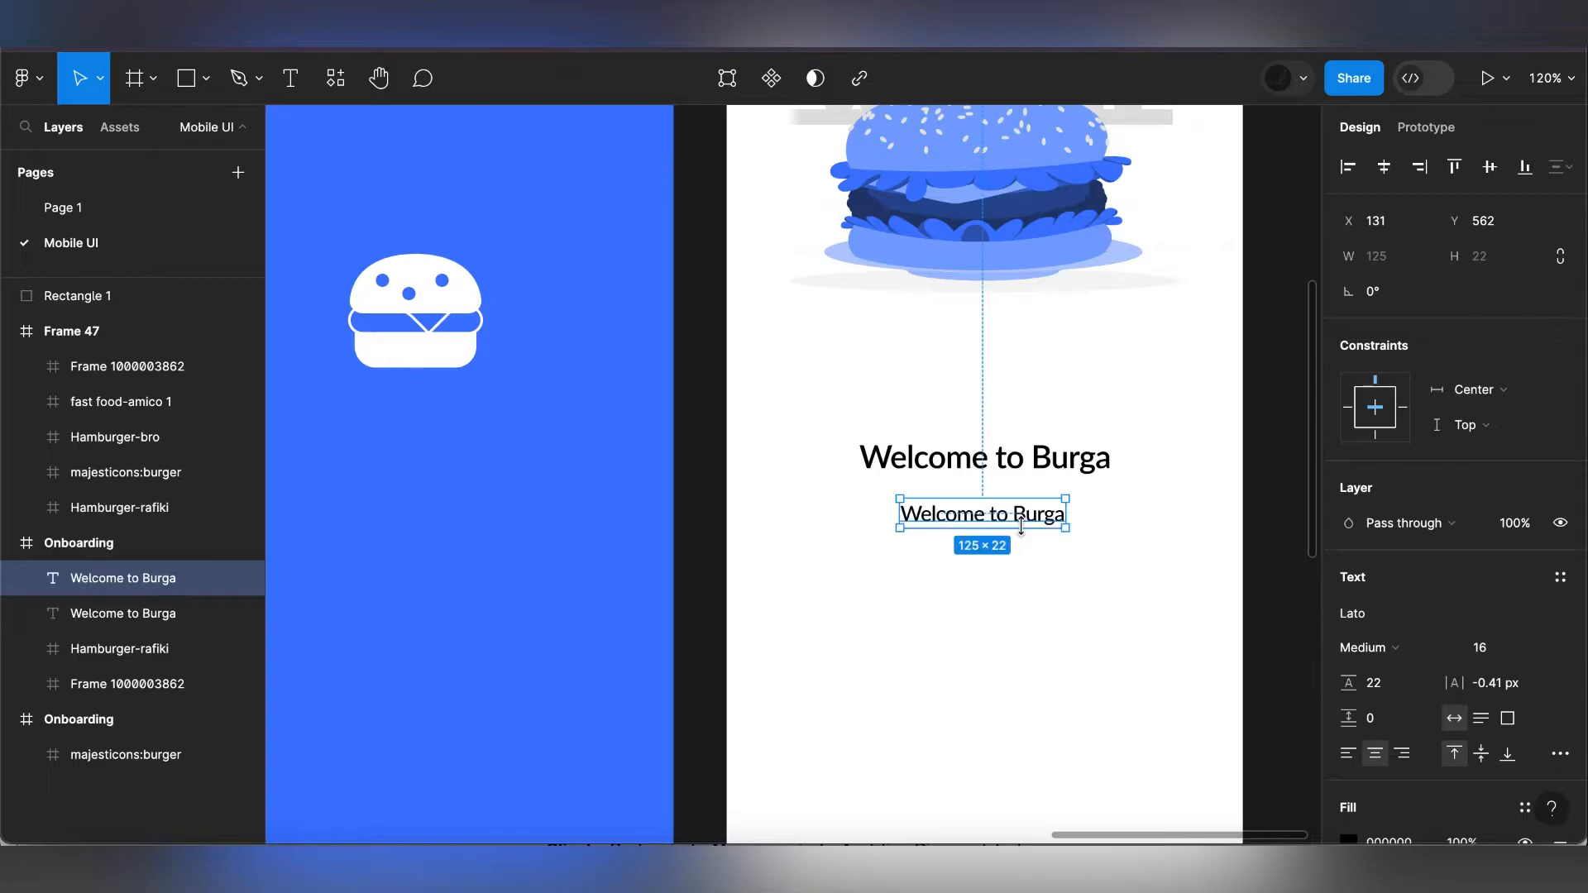
{"action": "double_click", "coordinate": [1022, 527]}
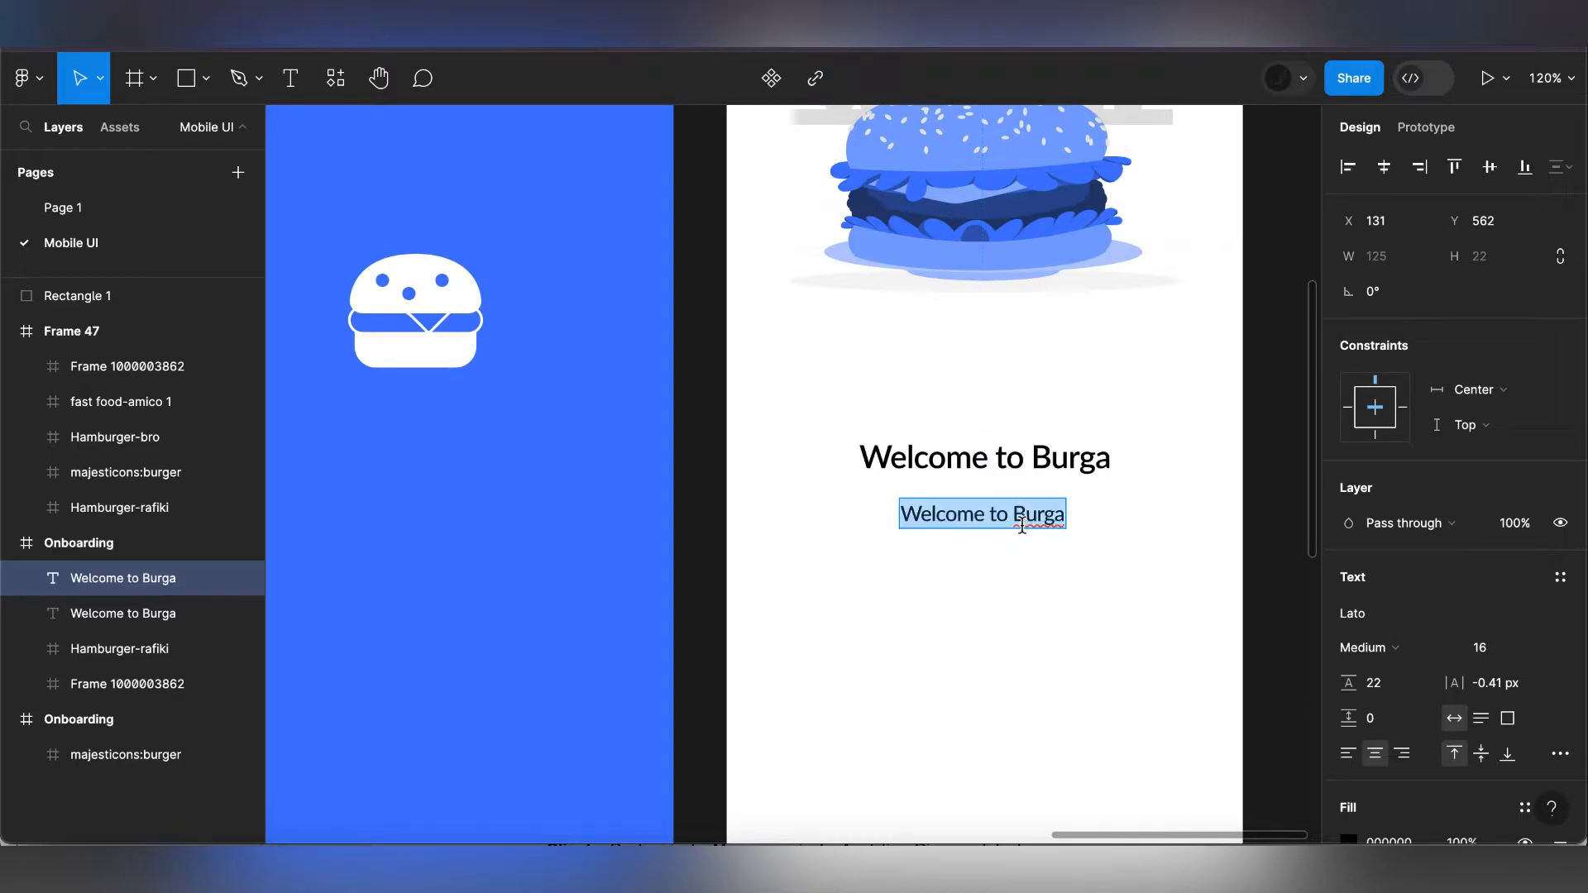
{"action": "key", "text": "Escape"}
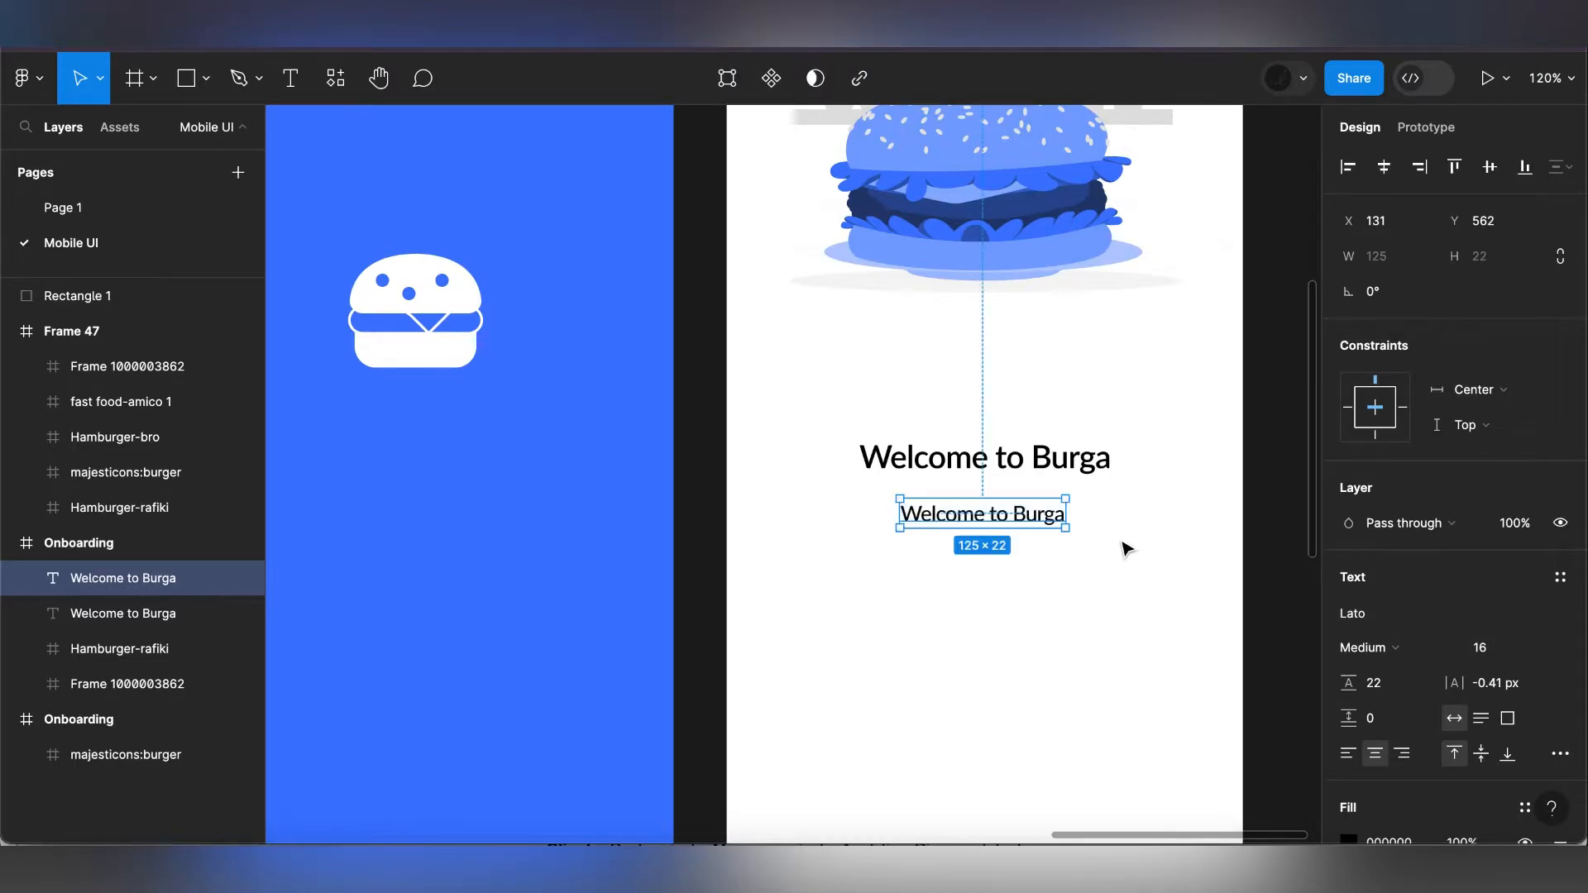
{"action": "left_click", "coordinate": [1535, 650]}
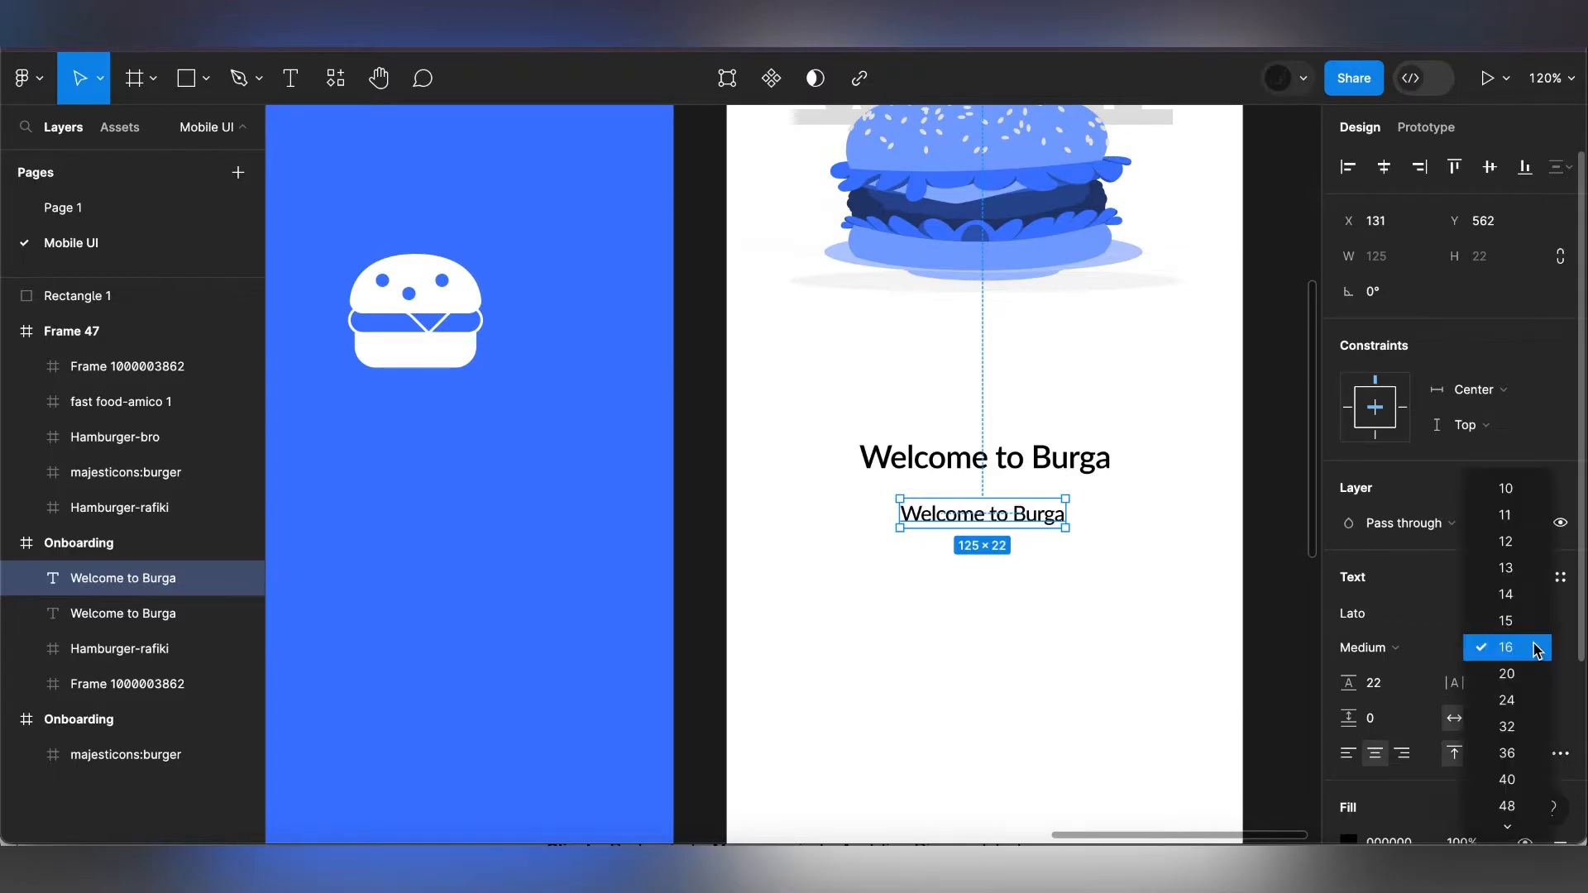
{"action": "left_click", "coordinate": [1517, 597]}
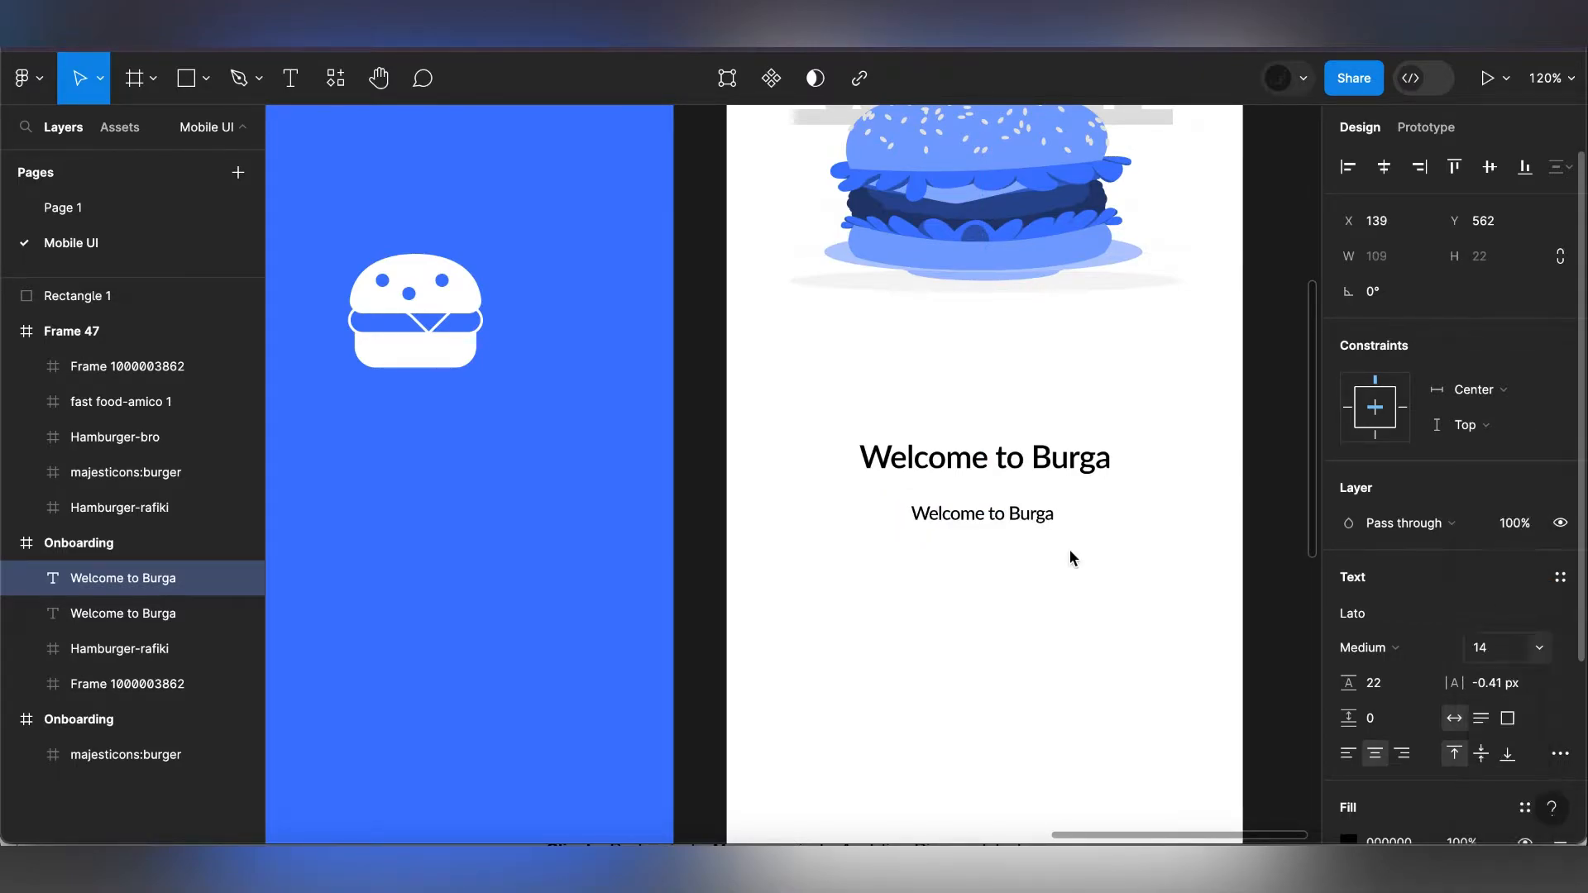
- Replace the lower "Welcome to Burga" copy with the subtitle "Enjoy the delight taste of passion and fulfilment in our burger"
{"action": "double_click", "coordinate": [964, 515]}
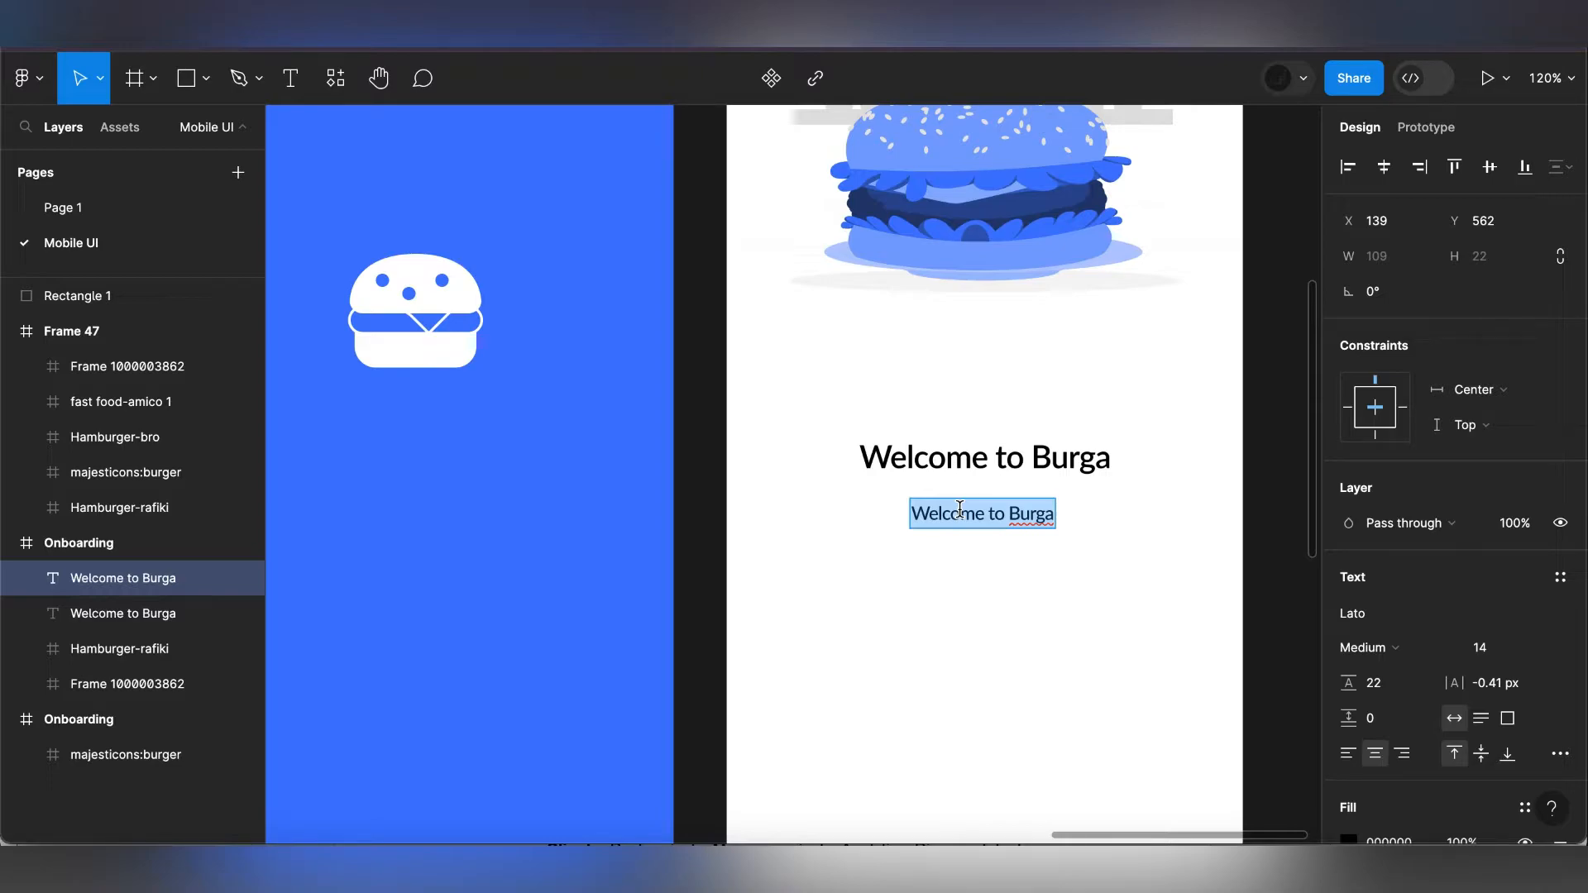
{"action": "type", "text": "En"}
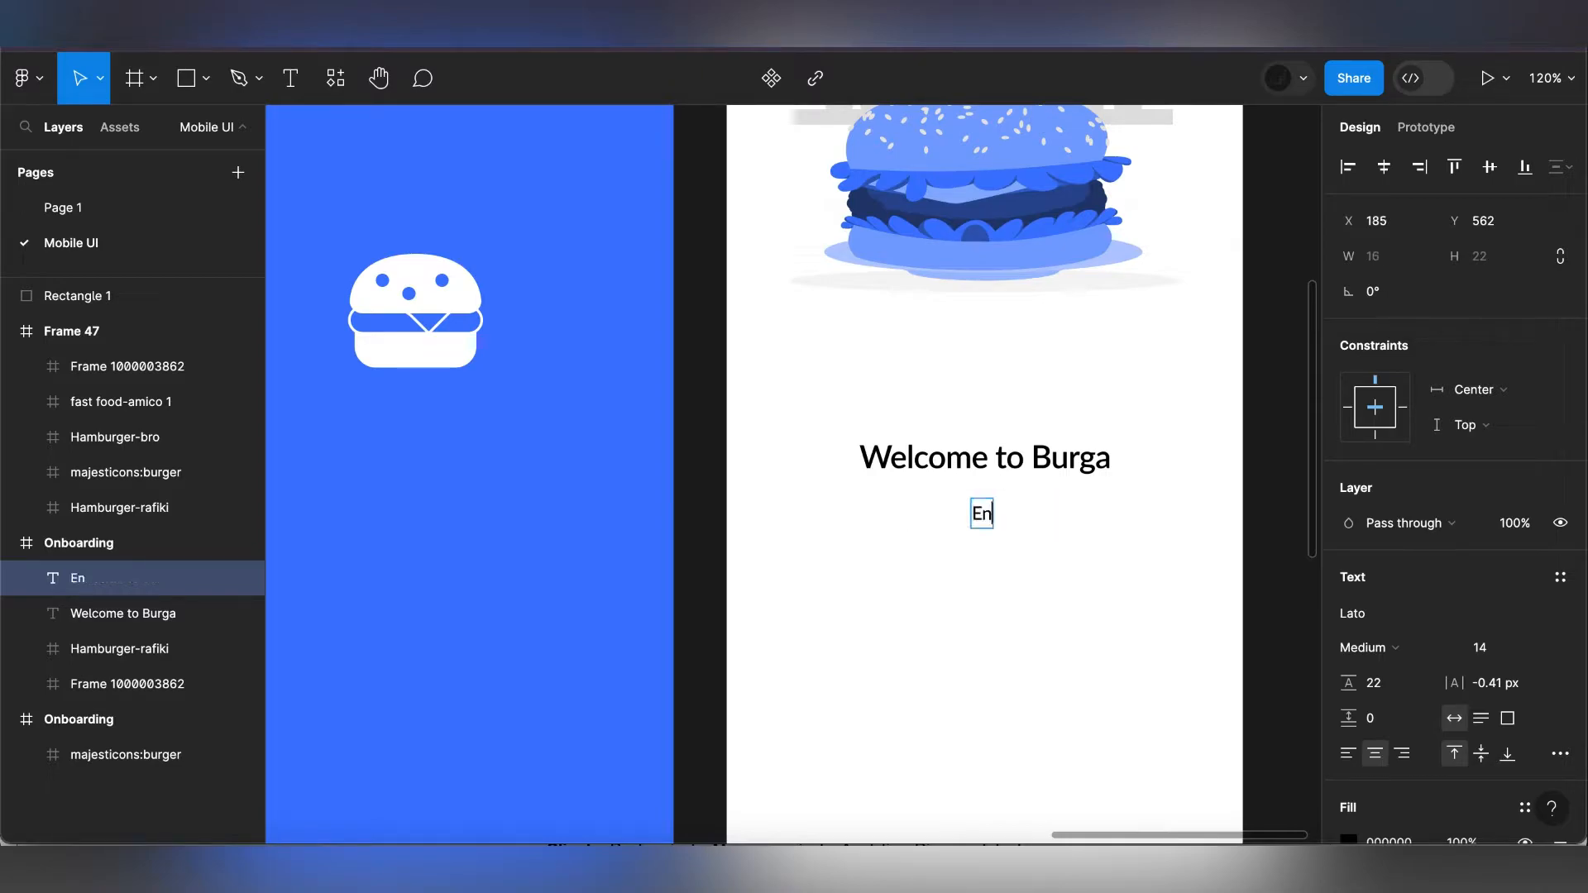
{"action": "type", "text": "joy tje"}
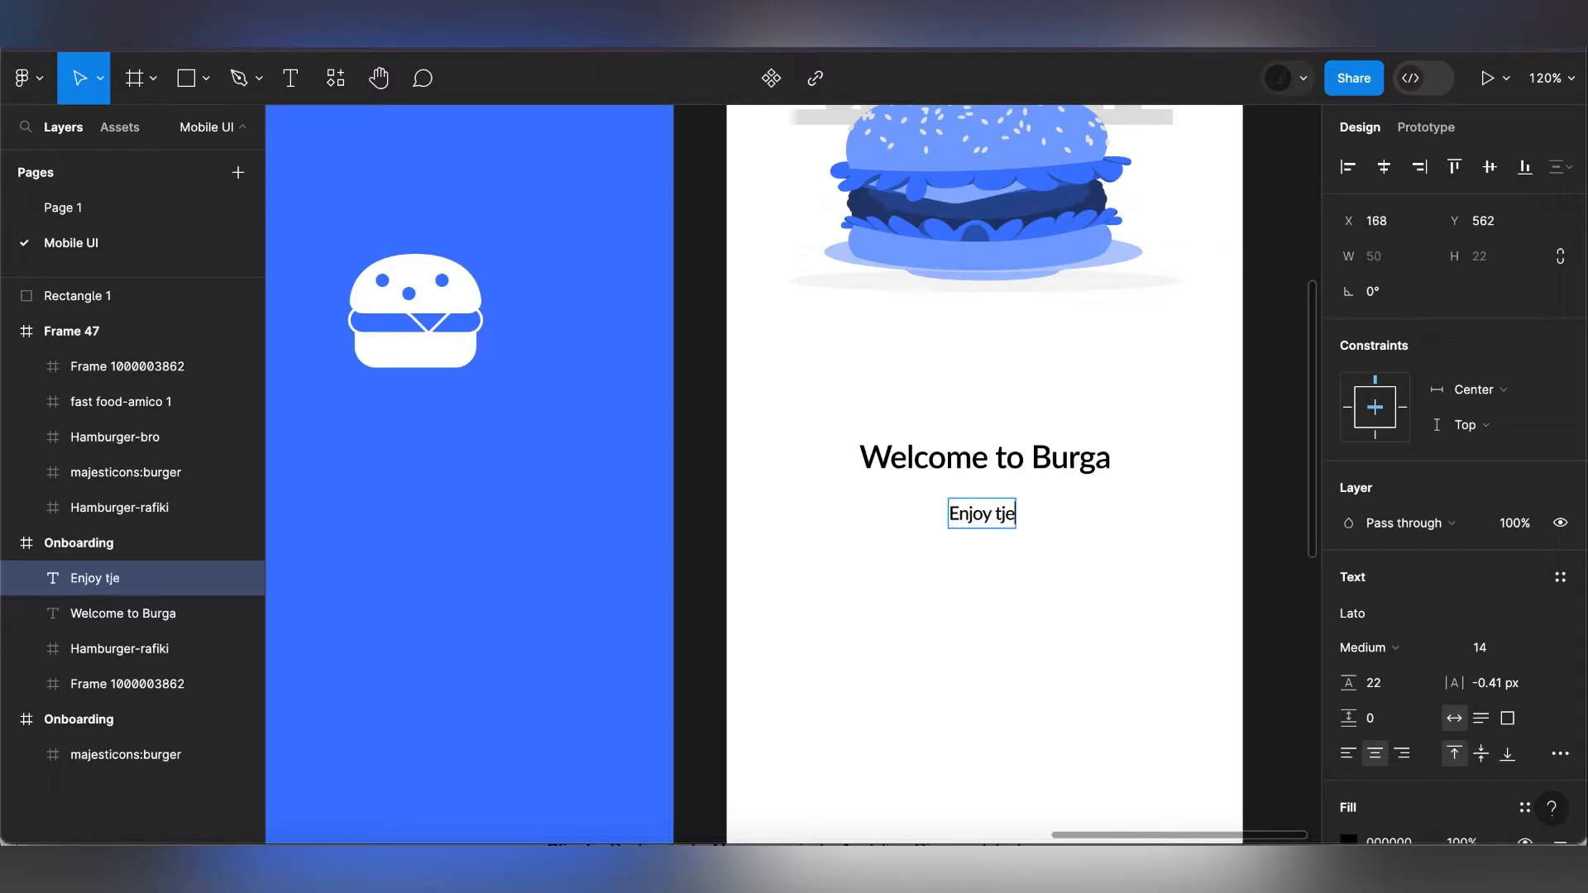
{"action": "key", "text": "BackSpace"}
{"action": "key", "text": "BackSpace"}
{"action": "type", "text": "he deli"}
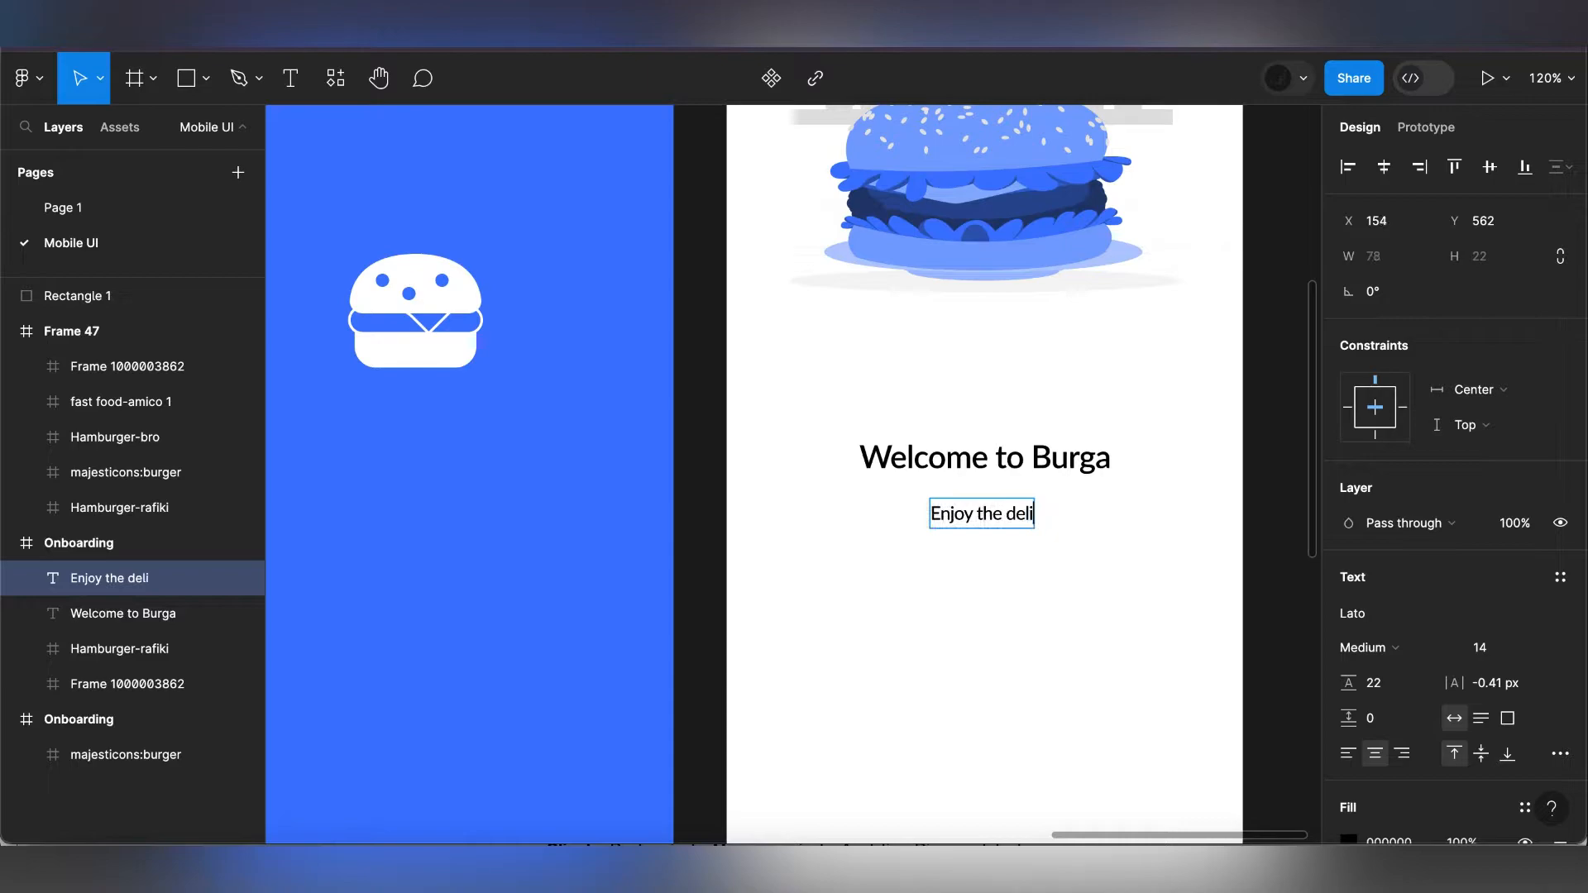
{"action": "type", "text": "ght ta"}
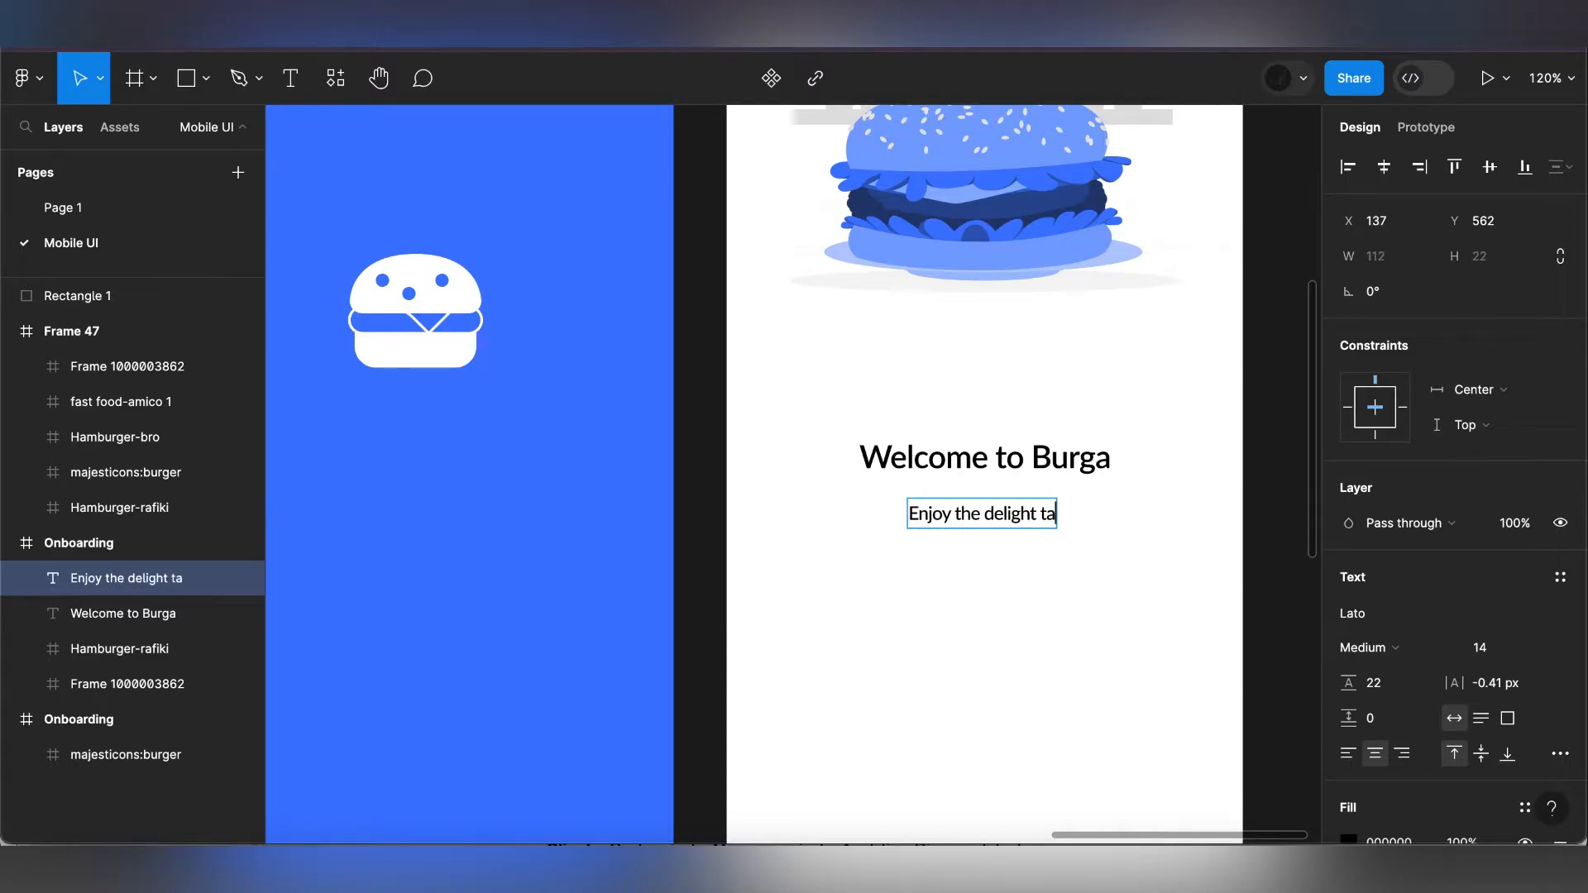
{"action": "type", "text": "ste i"}
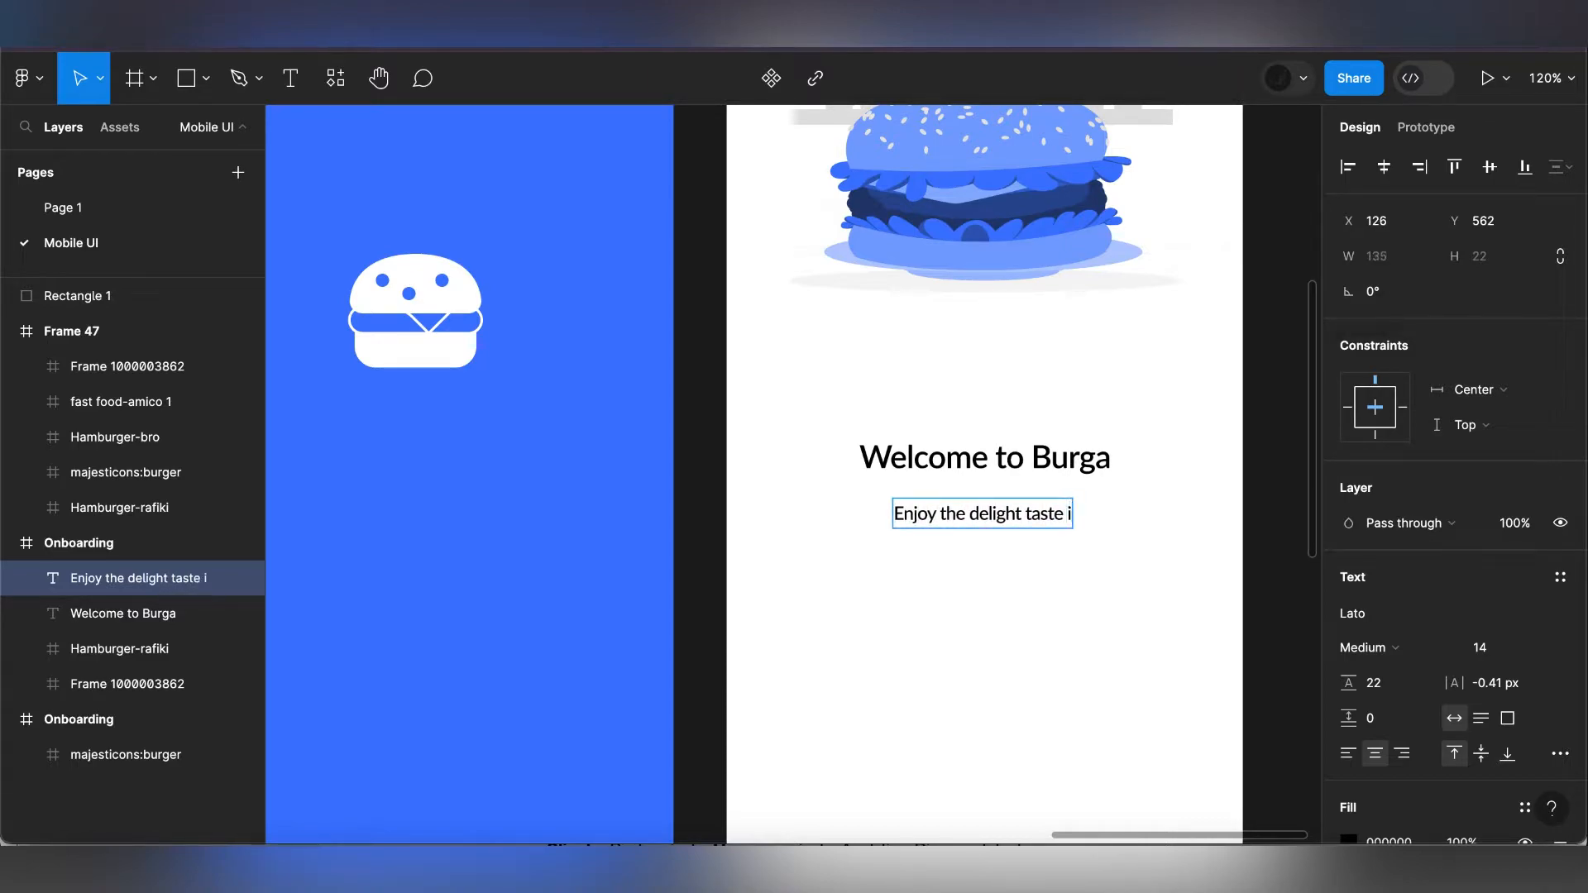
{"action": "key", "text": "BackSpace"}
{"action": "type", "text": "of "}
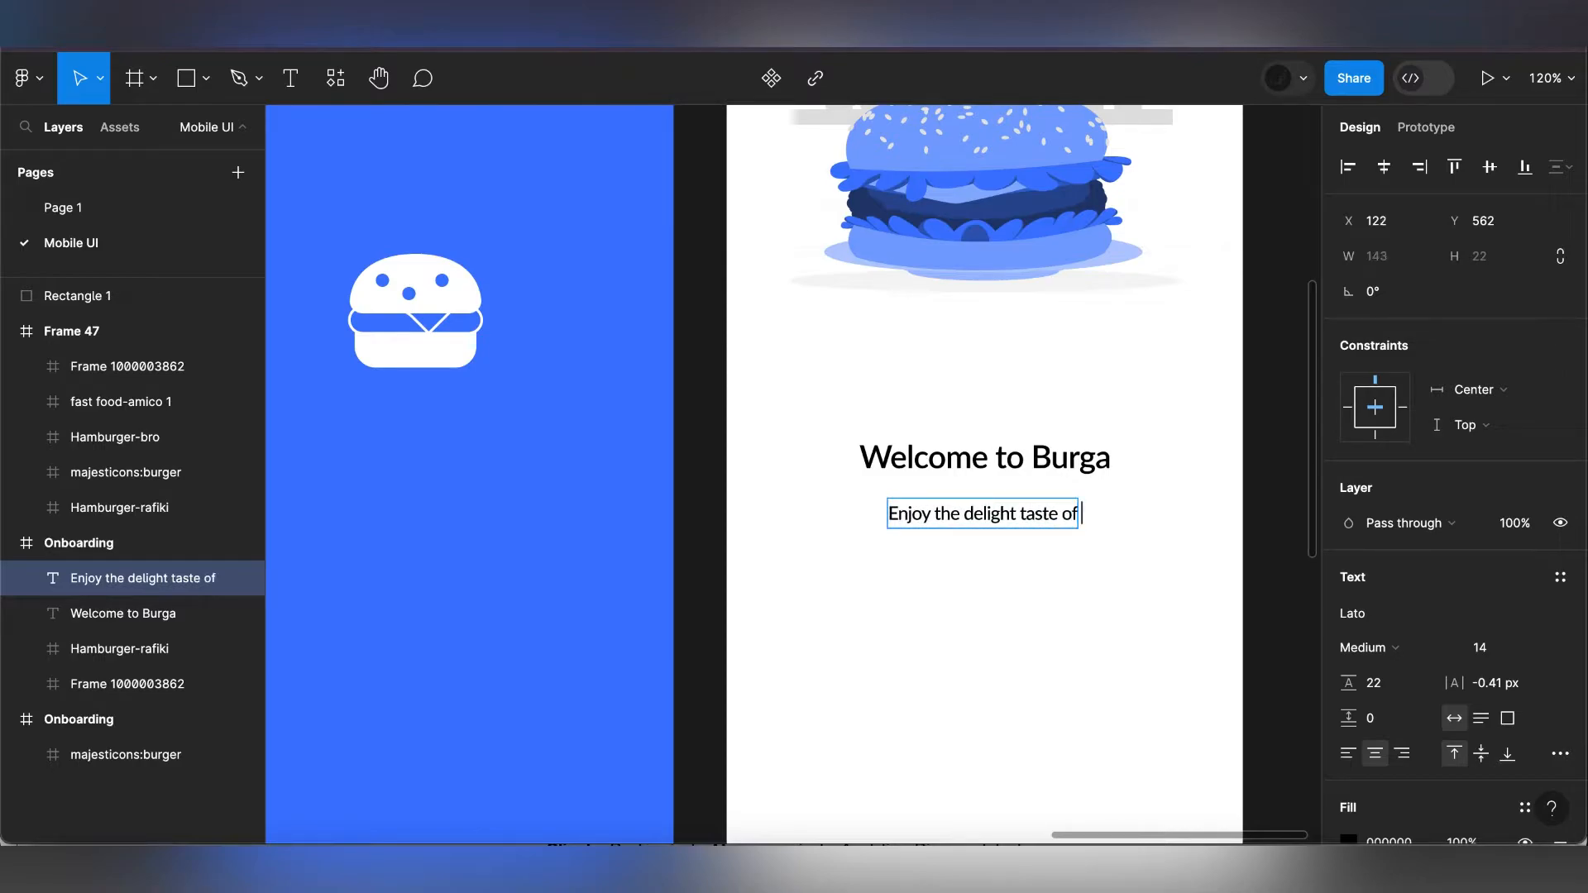
{"action": "type", "text": "passion "}
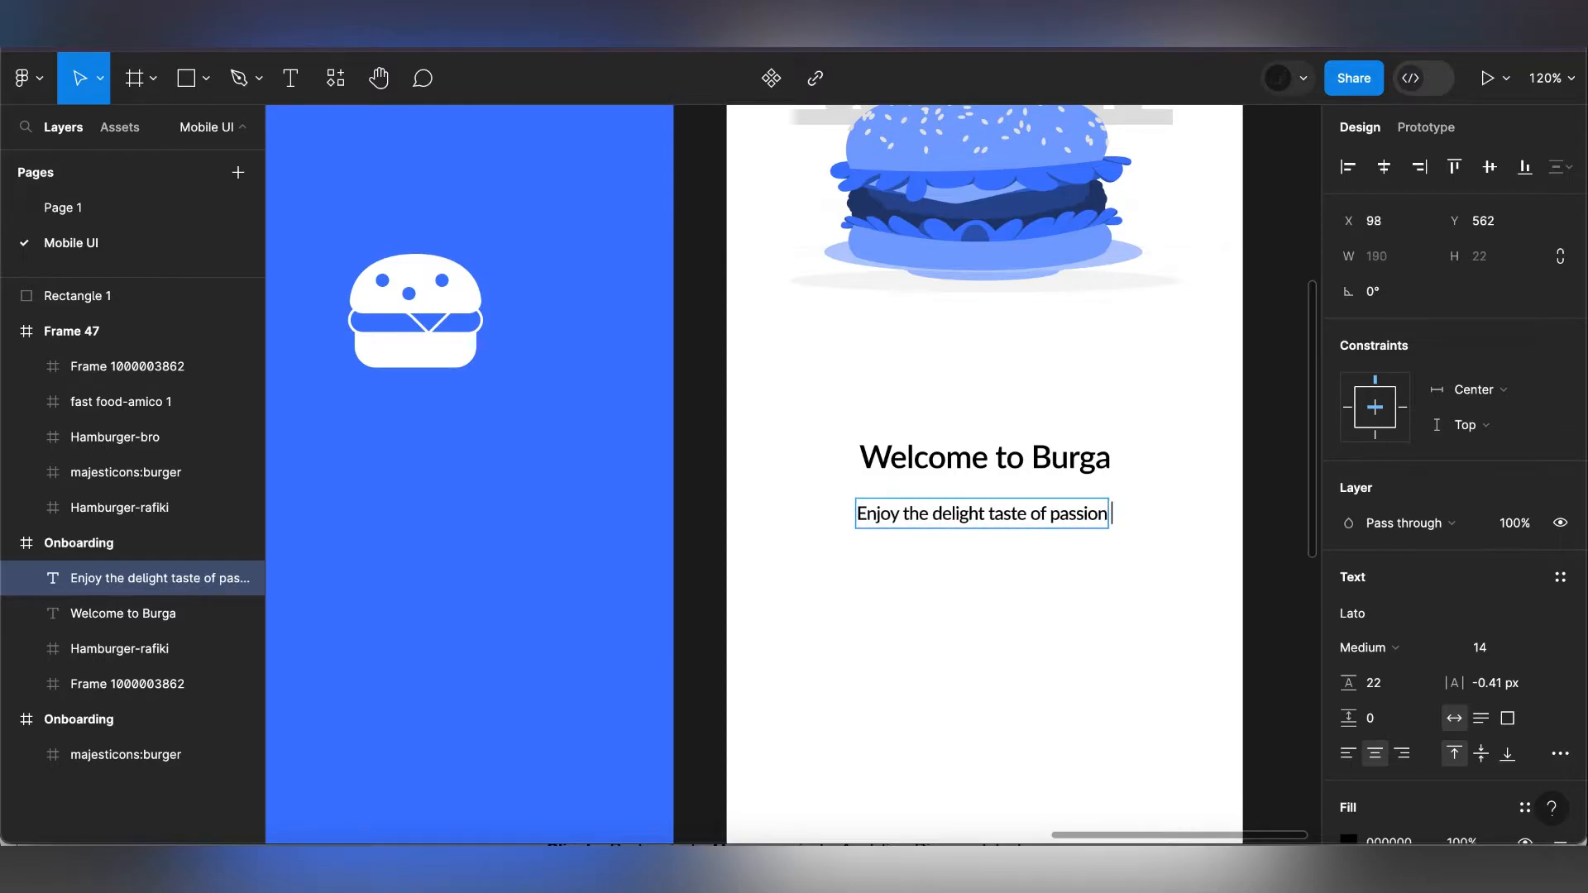
{"action": "type", "text": "ans"}
{"action": "key", "text": "BackSpace"}
{"action": "key", "text": "BackSpace"}
{"action": "type", "text": "d"}
{"action": "key", "text": "BackSpace"}
{"action": "type", "text": "d f"}
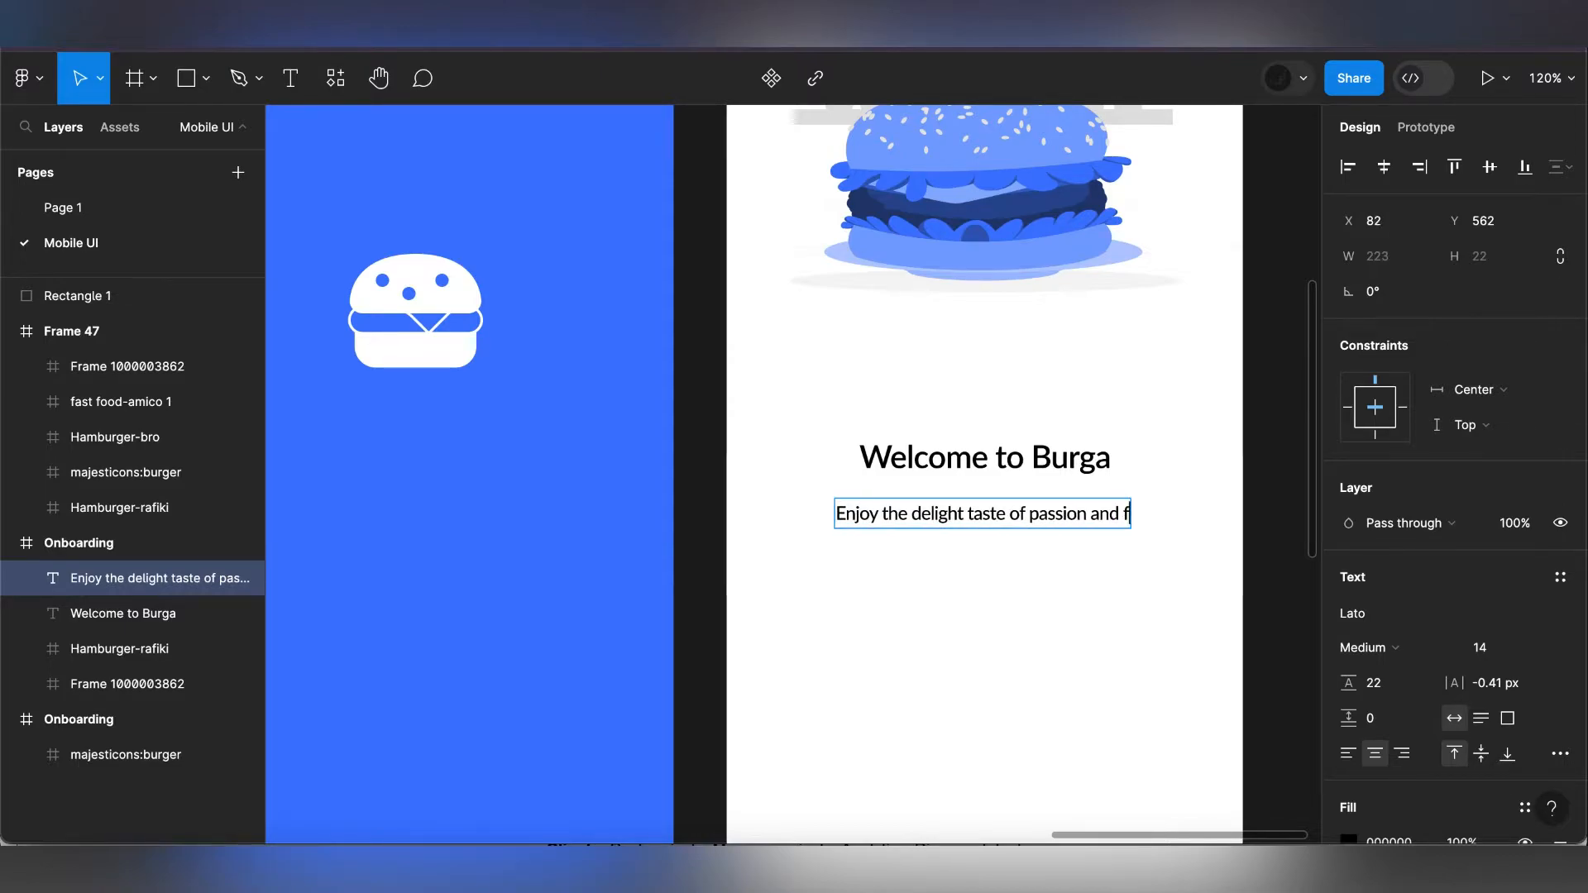
{"action": "type", "text": "ulfilmen"}
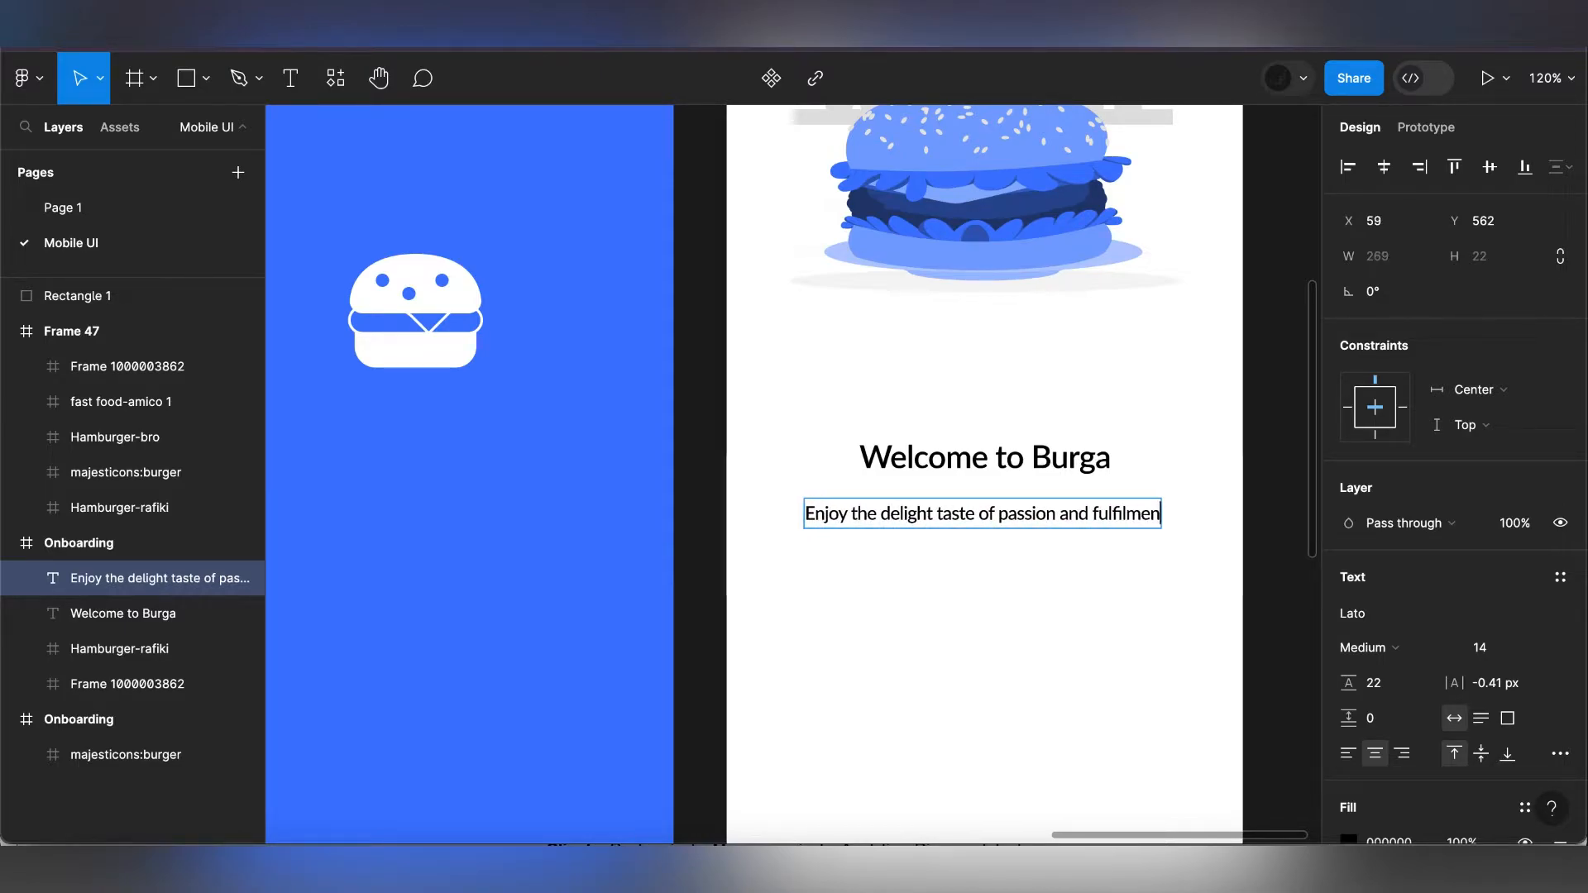
{"action": "type", "text": "t in o"}
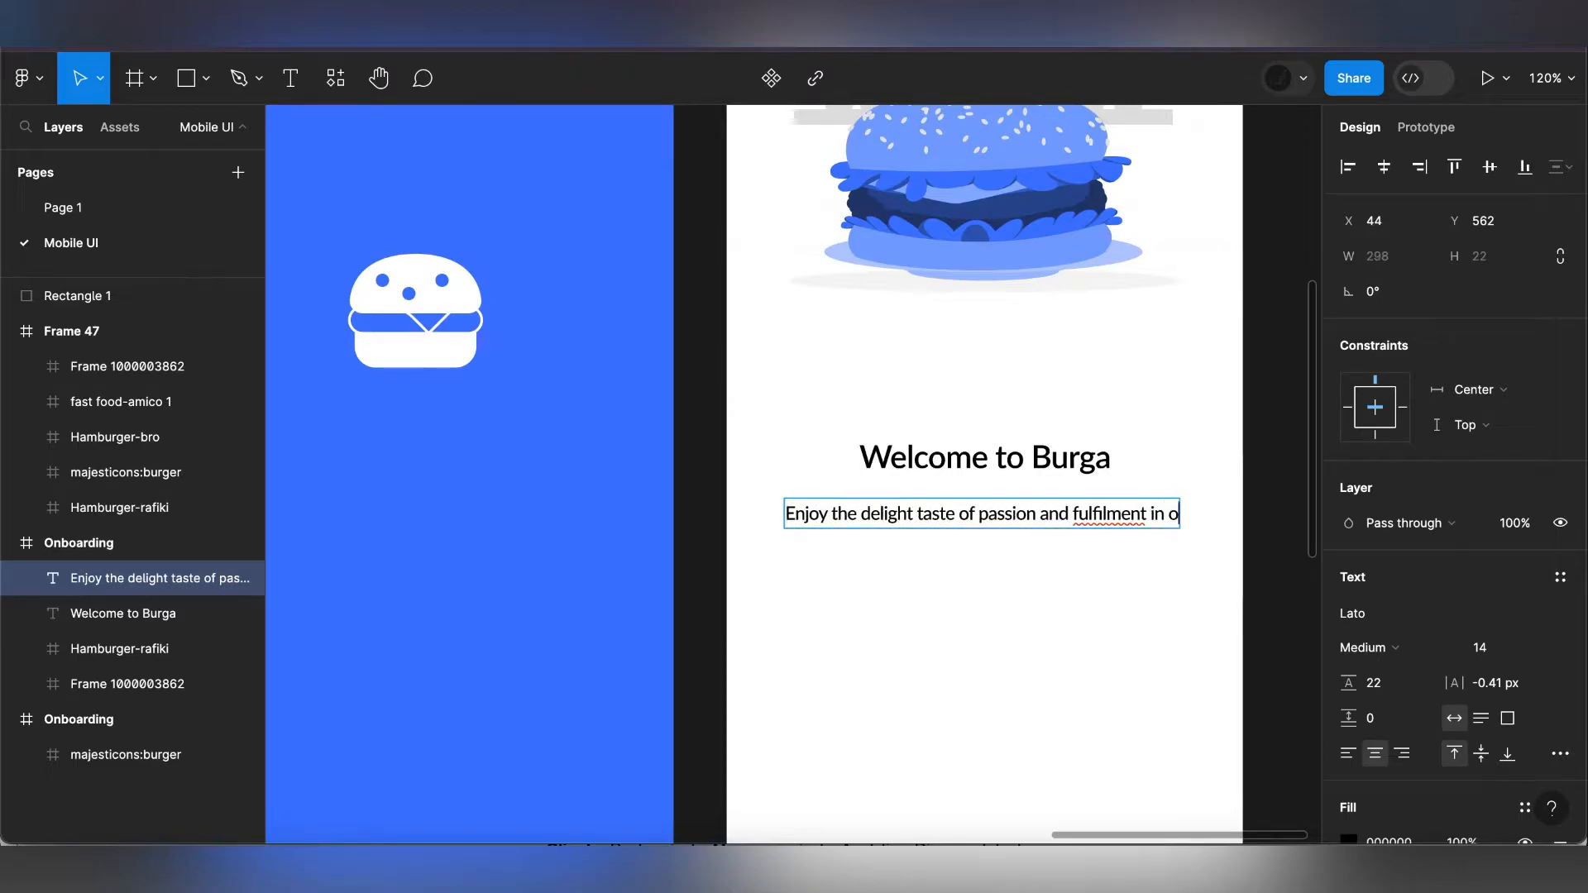
{"action": "type", "text": "ur burger"}
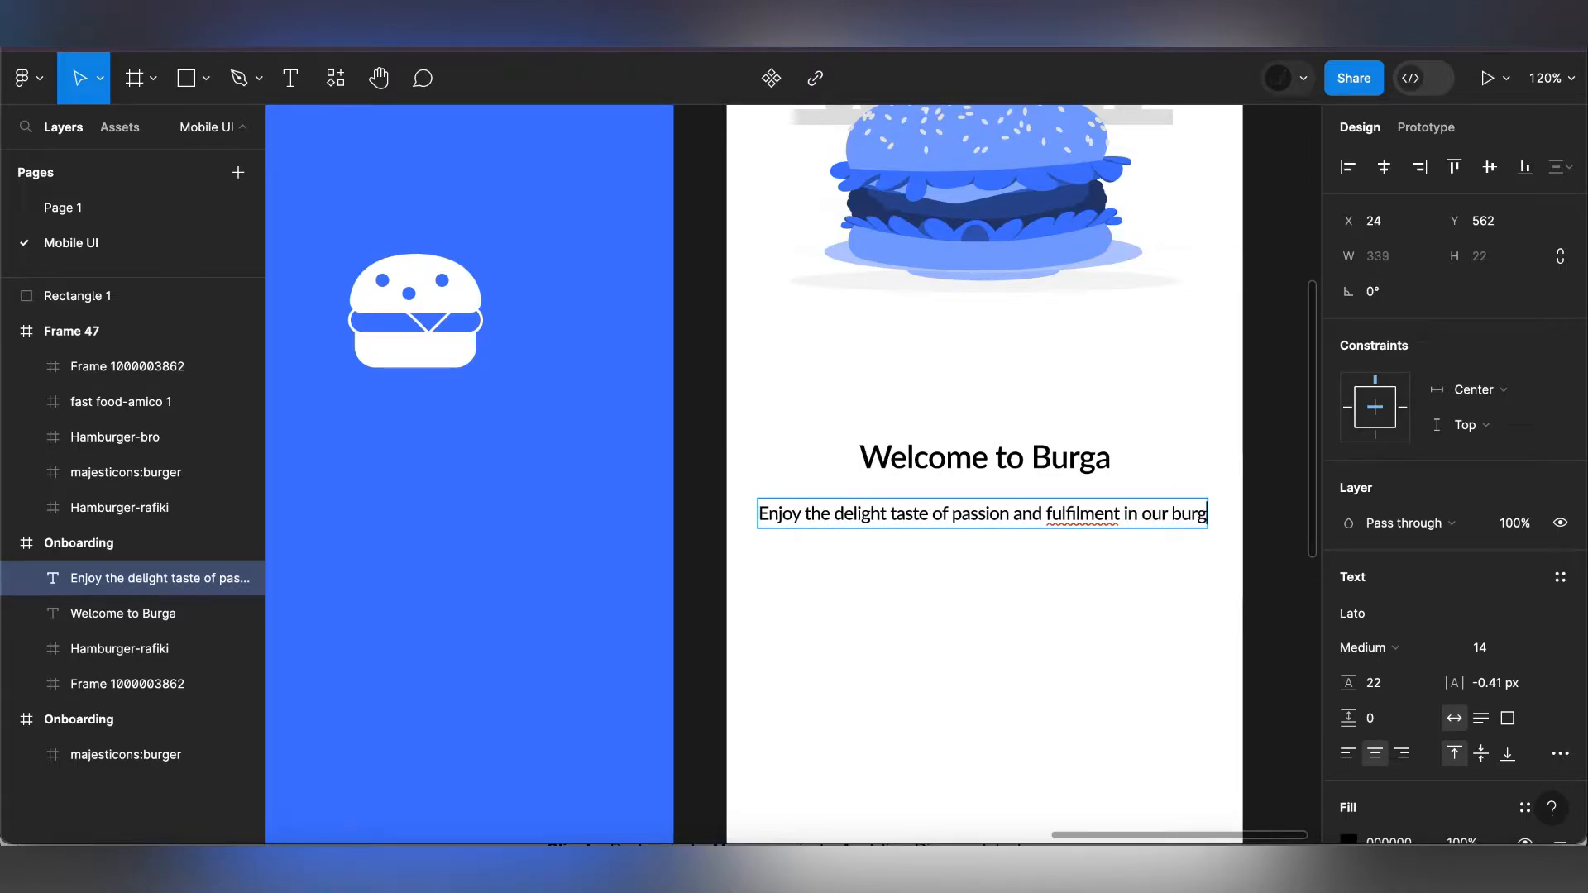
- Correct the spelling of "fulfilment" in the subtitle to the suggested "fulfillment" and finish editing the text
{"action": "right_click", "coordinate": [1058, 513]}
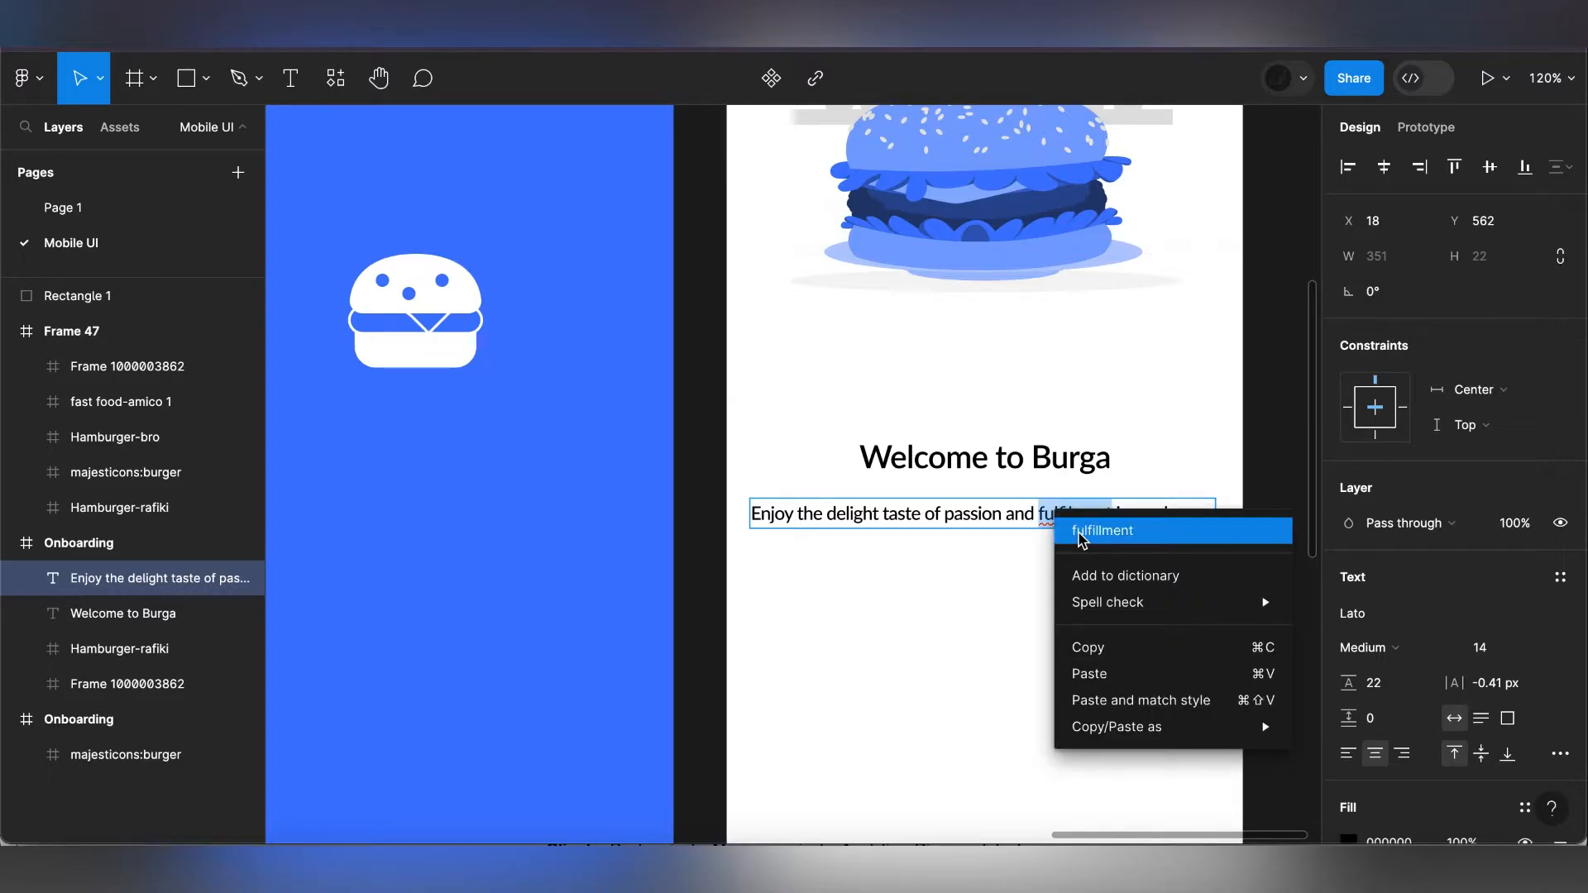
{"action": "left_click", "coordinate": [1090, 529]}
{"action": "key", "text": "Escape"}
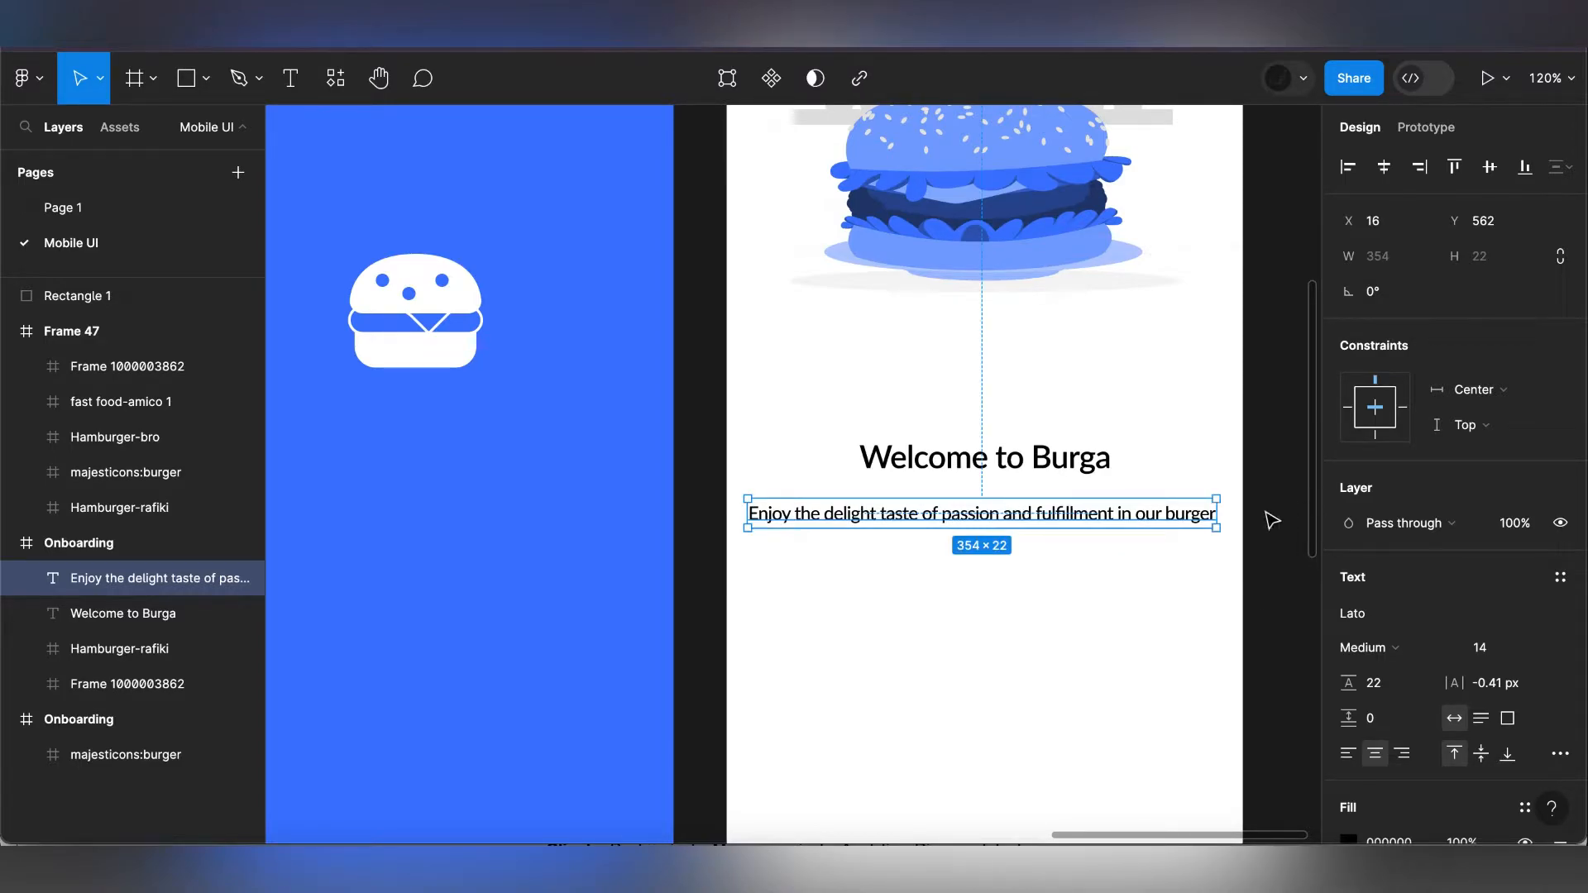
- Narrow the subtitle's text box to about 311 wide so it wraps onto two lines, and set its font size to 16
{"action": "left_click_drag", "start_coordinate": [1222, 513], "coordinate": [1111, 500]}
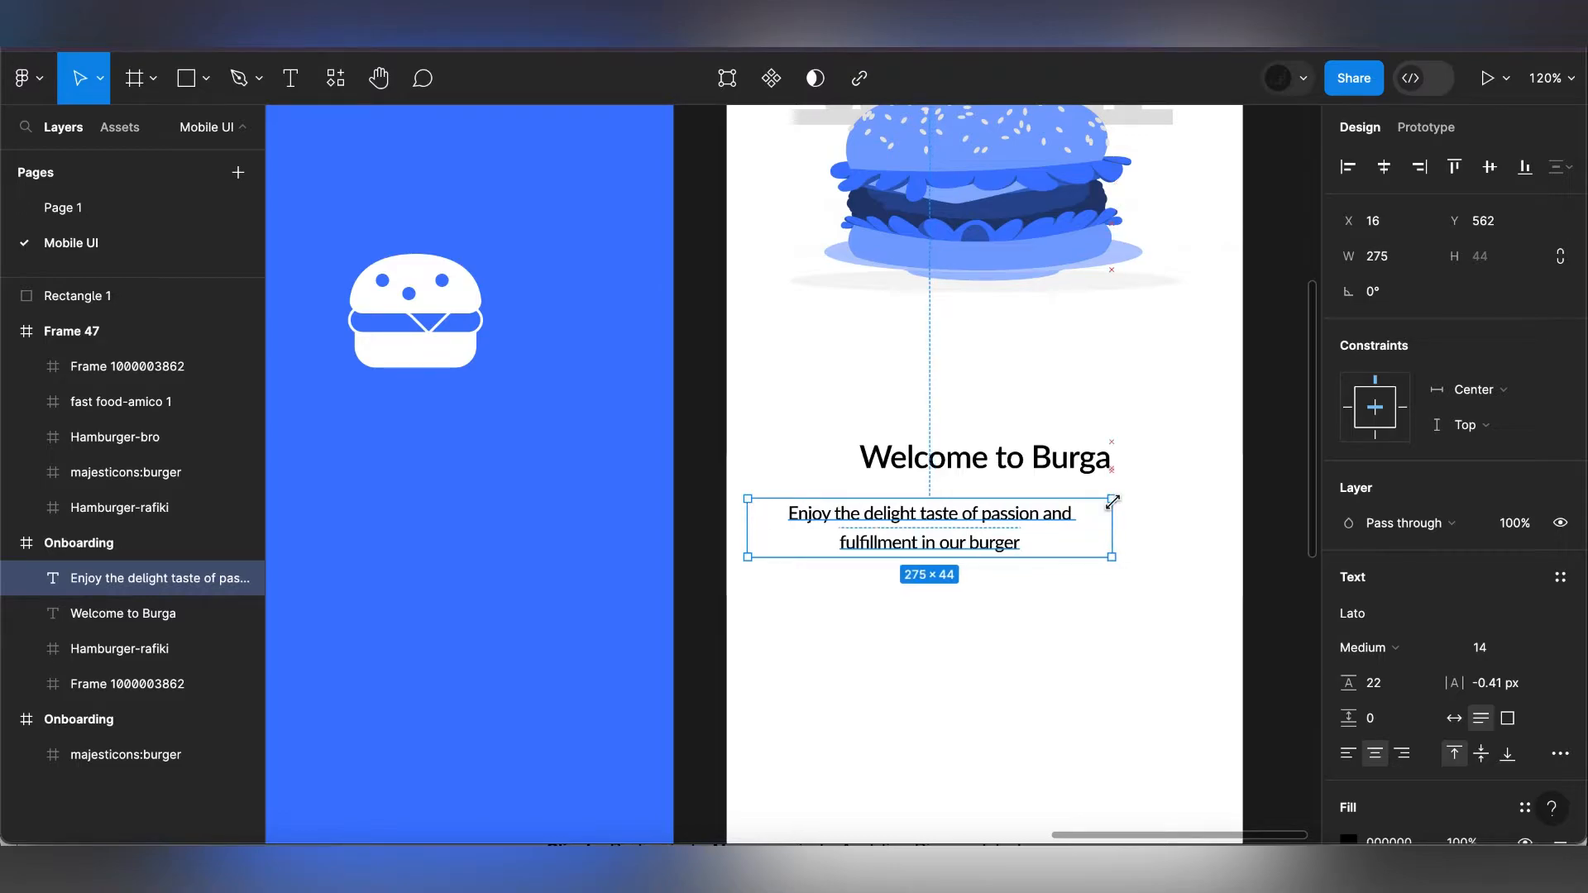
{"action": "left_click", "coordinate": [1532, 649]}
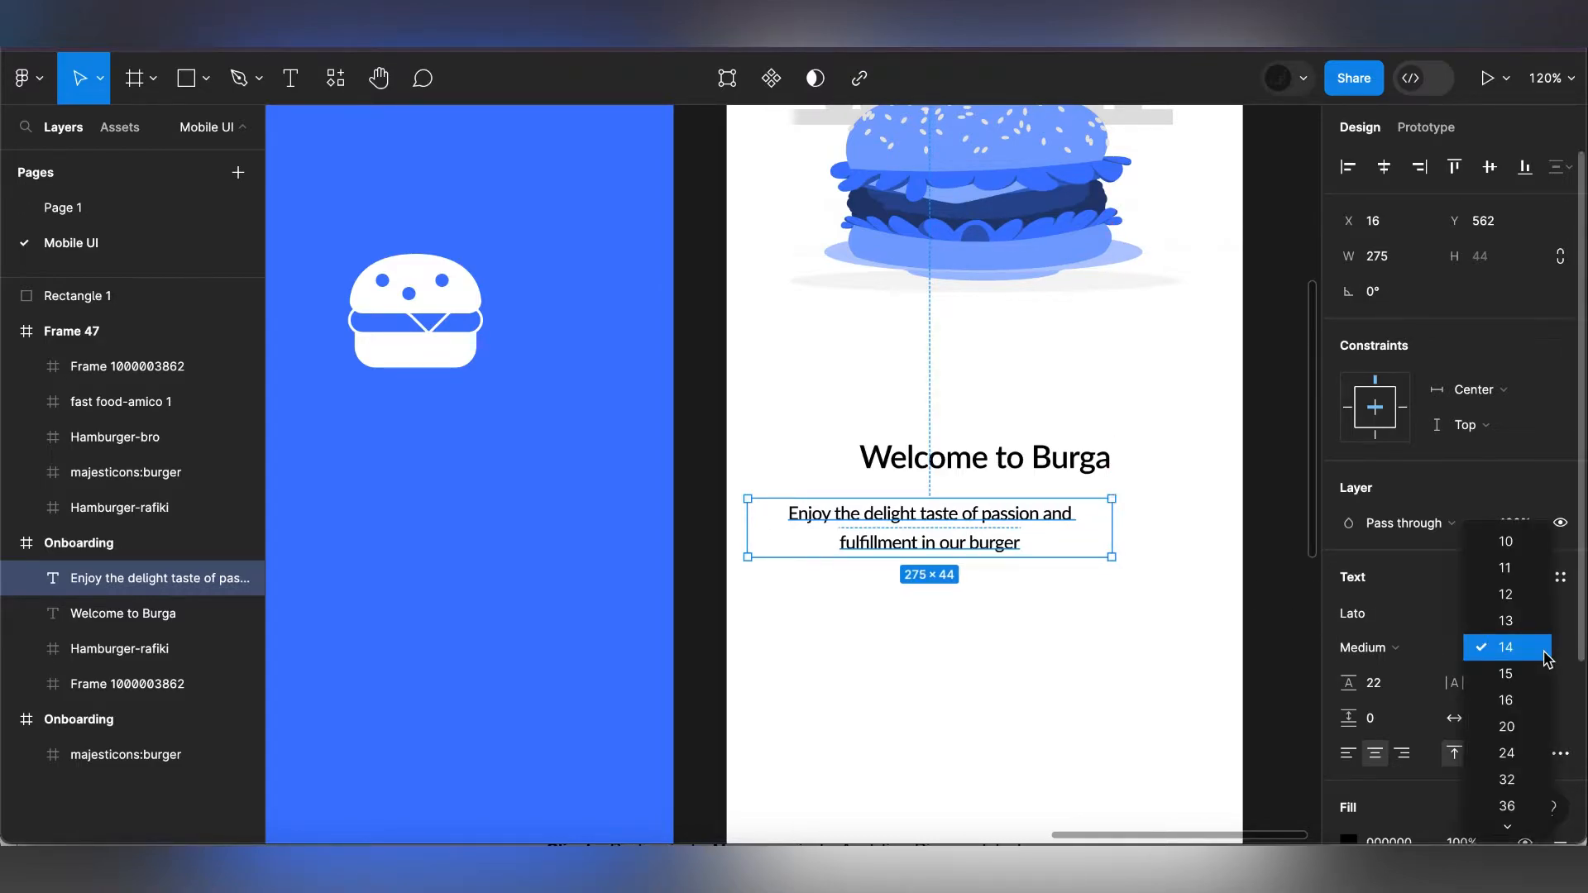
{"action": "left_click", "coordinate": [1519, 702]}
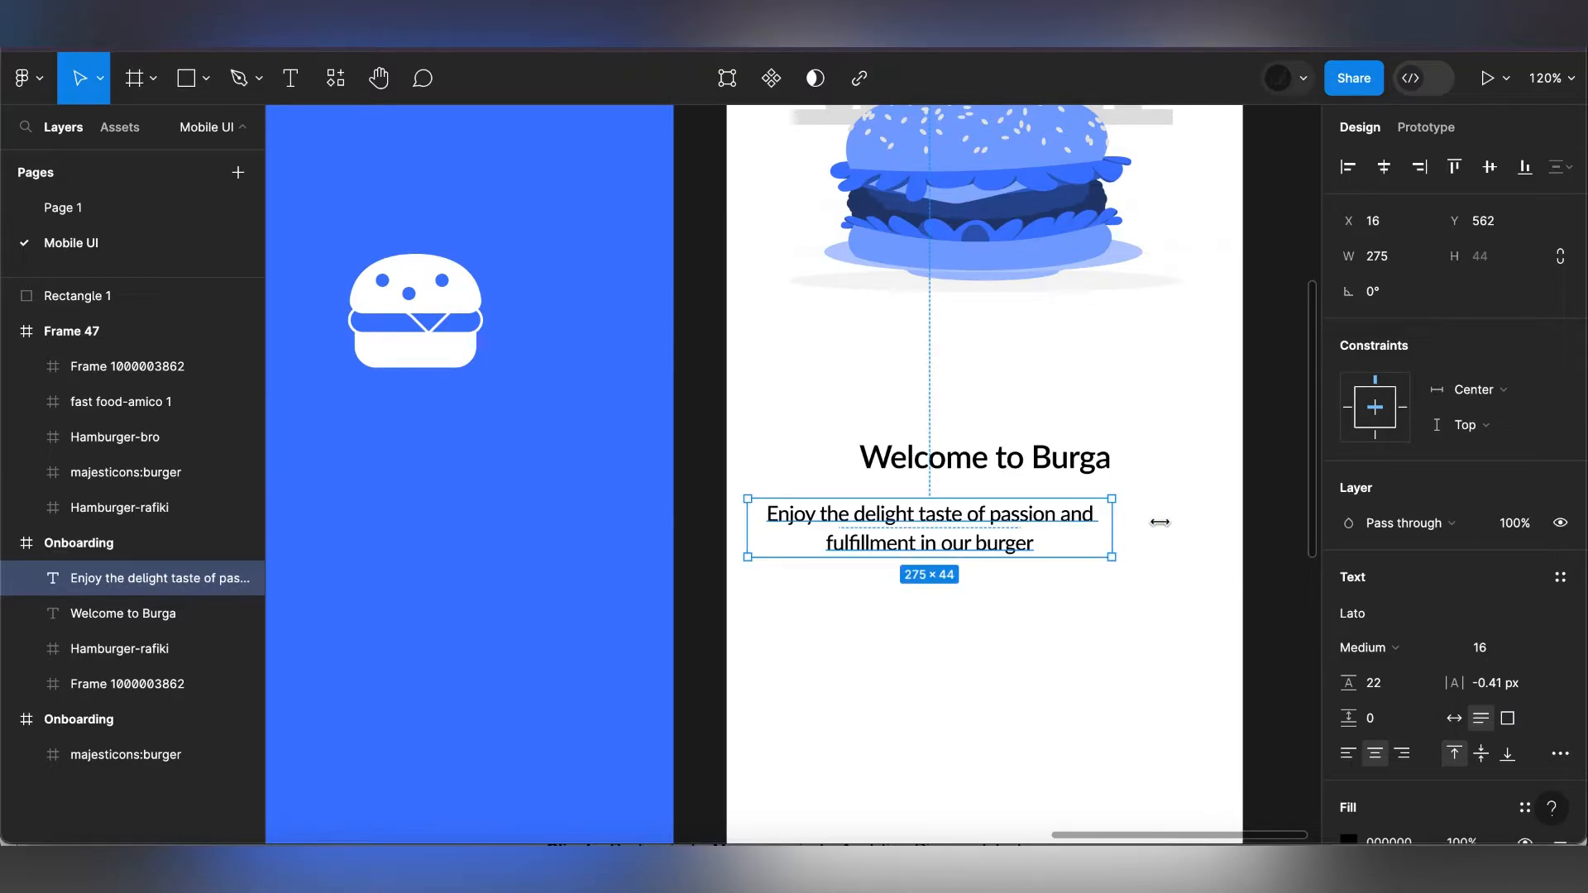
{"action": "left_click_drag", "start_coordinate": [1112, 522], "coordinate": [1160, 522]}
- Add a columns layout grid to the white Onboarding frame with a count of 4 and a margin of 20
{"action": "scroll", "coordinate": [1159, 521], "scroll_direction": "down", "scroll_amount": 3}
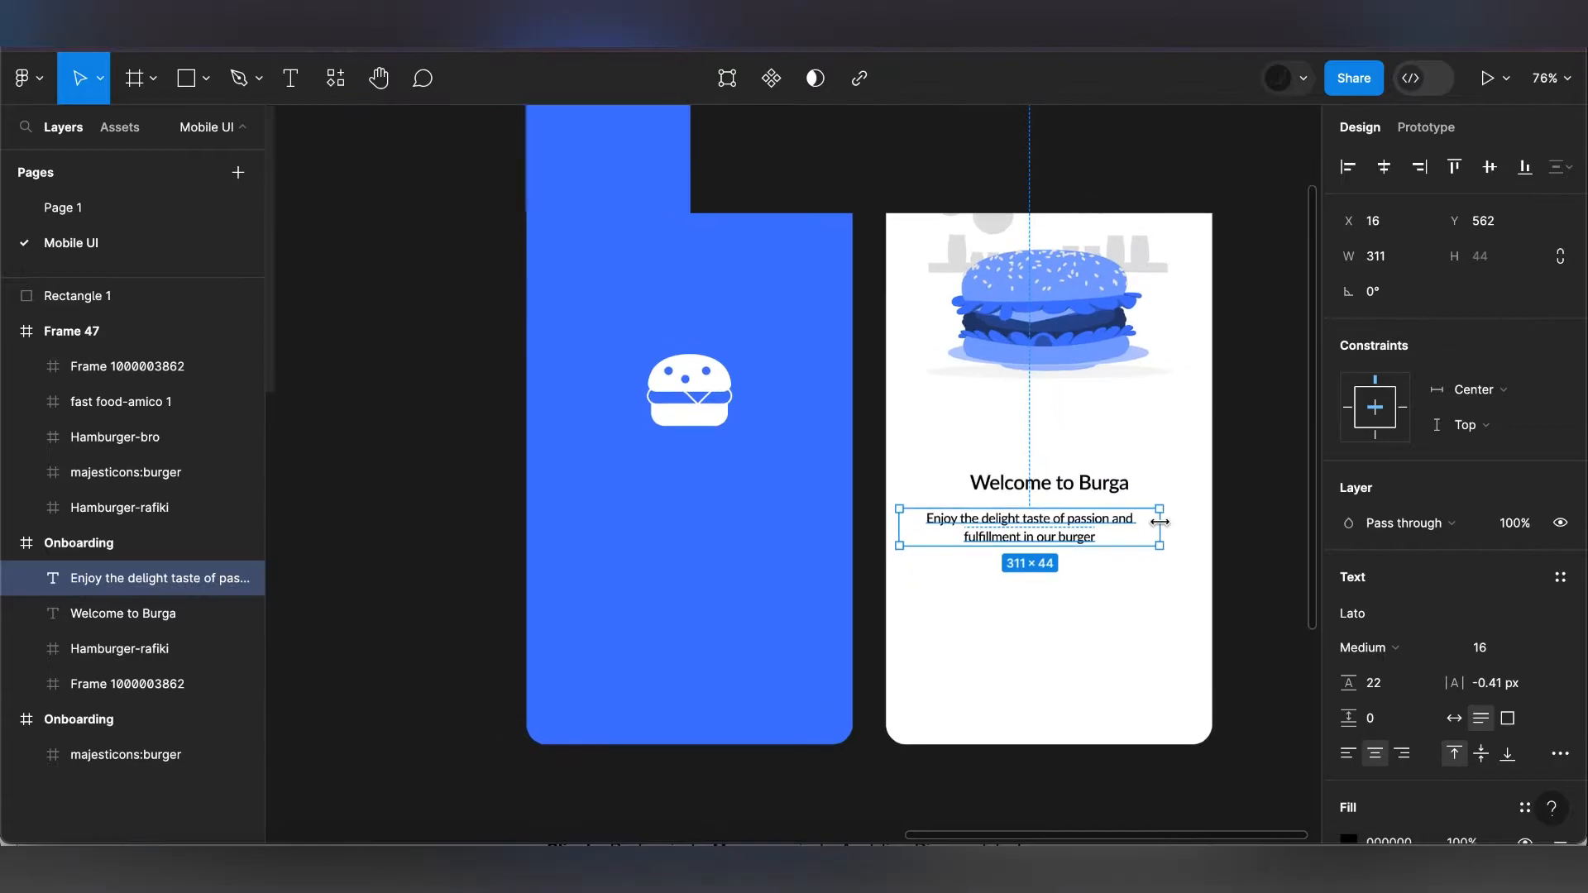
{"action": "scroll", "coordinate": [1159, 522], "scroll_direction": "up", "scroll_amount": 2}
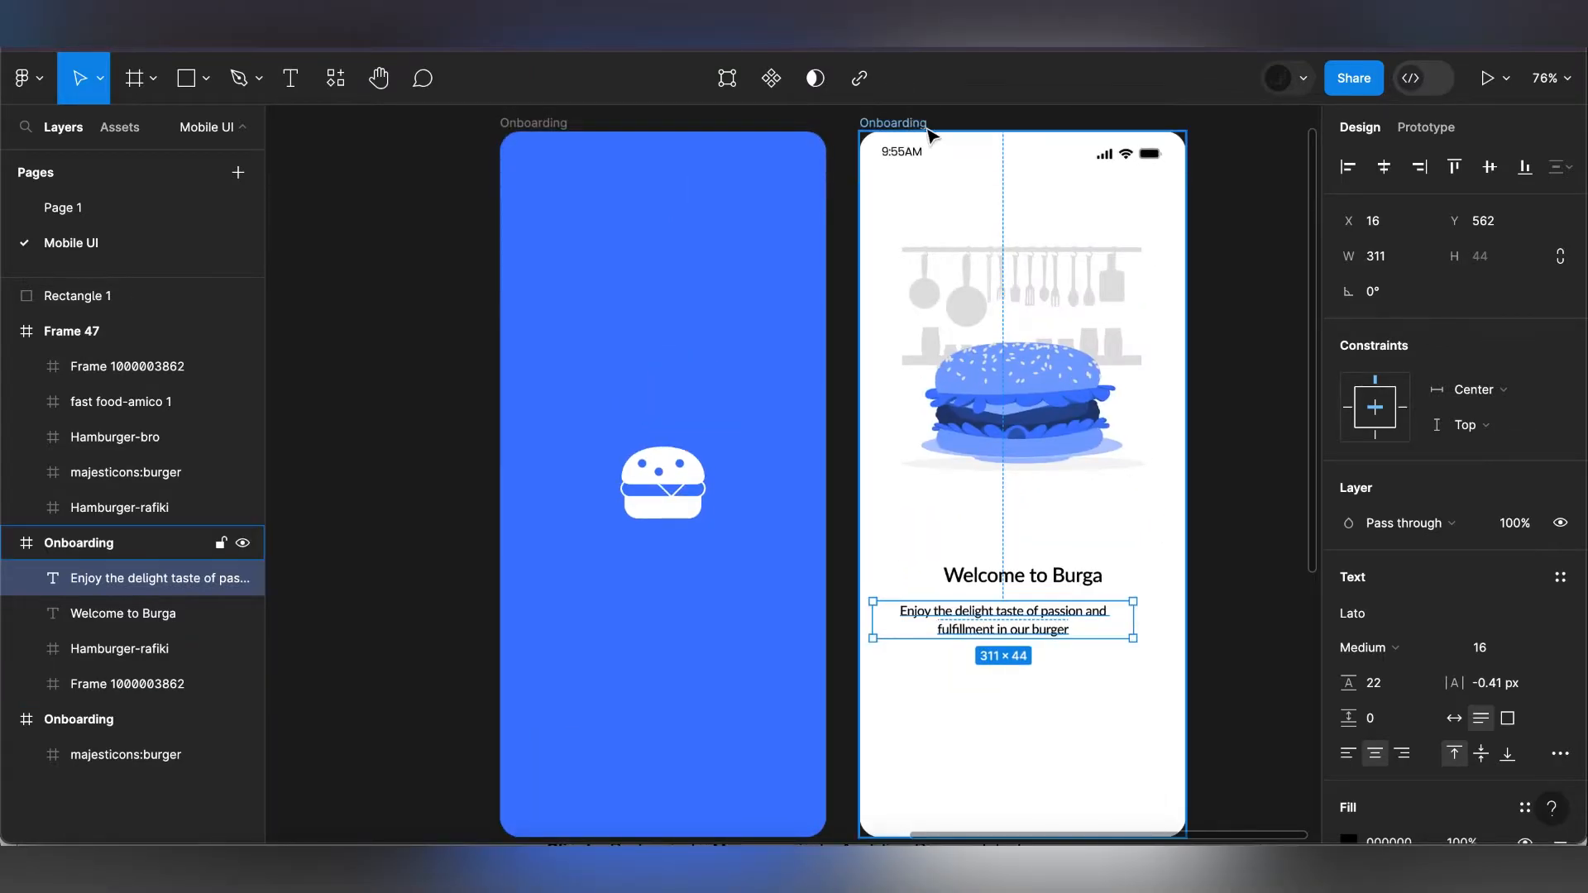
{"action": "key", "text": "Escape"}
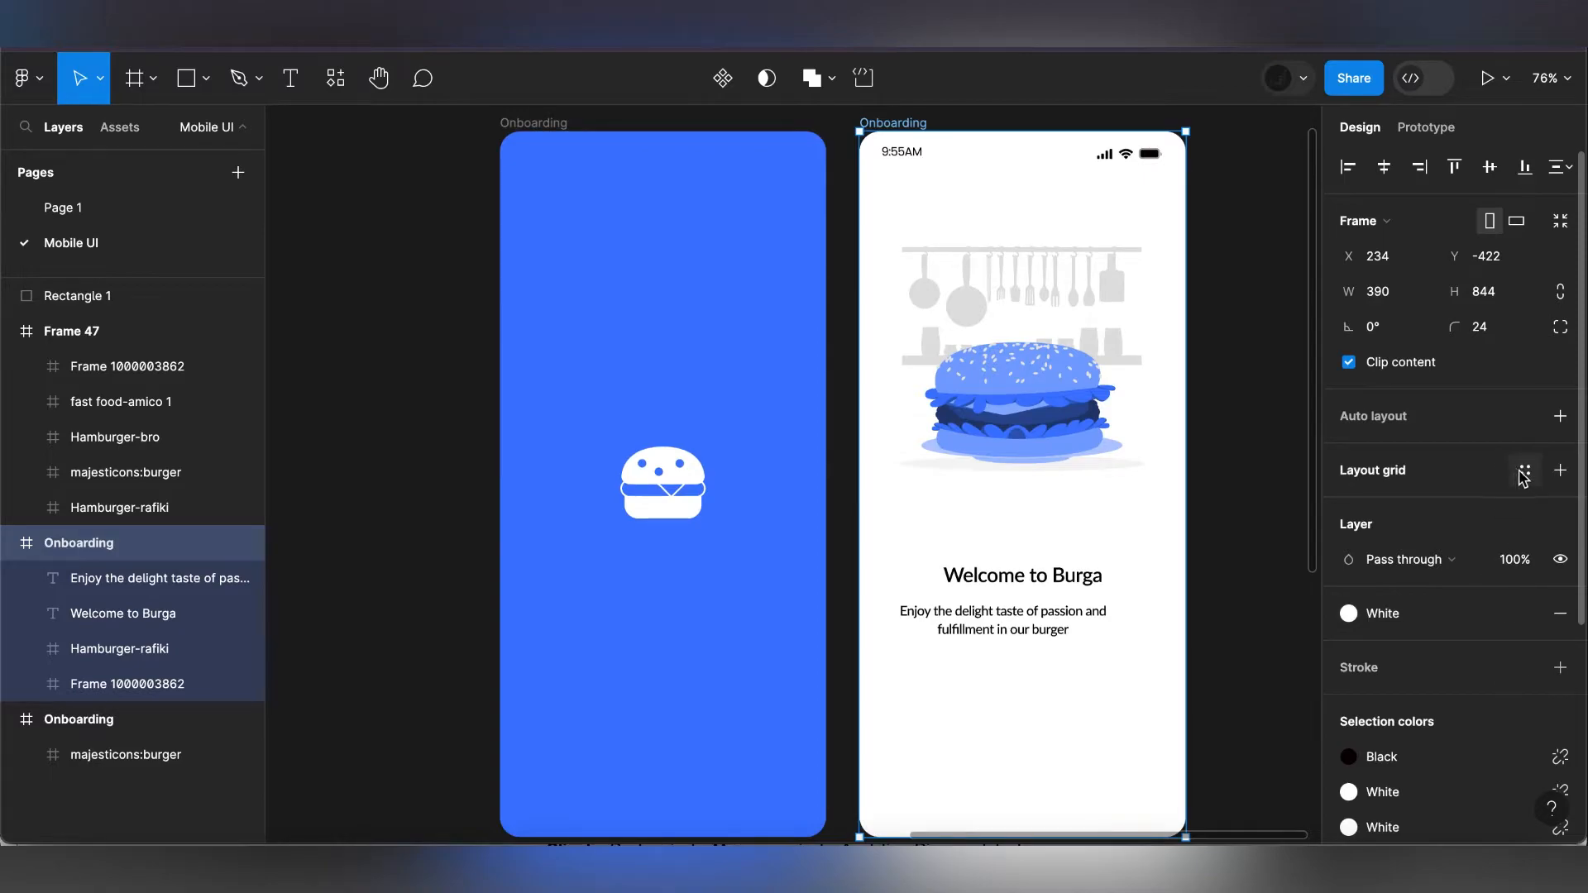
{"action": "left_click", "coordinate": [1523, 473]}
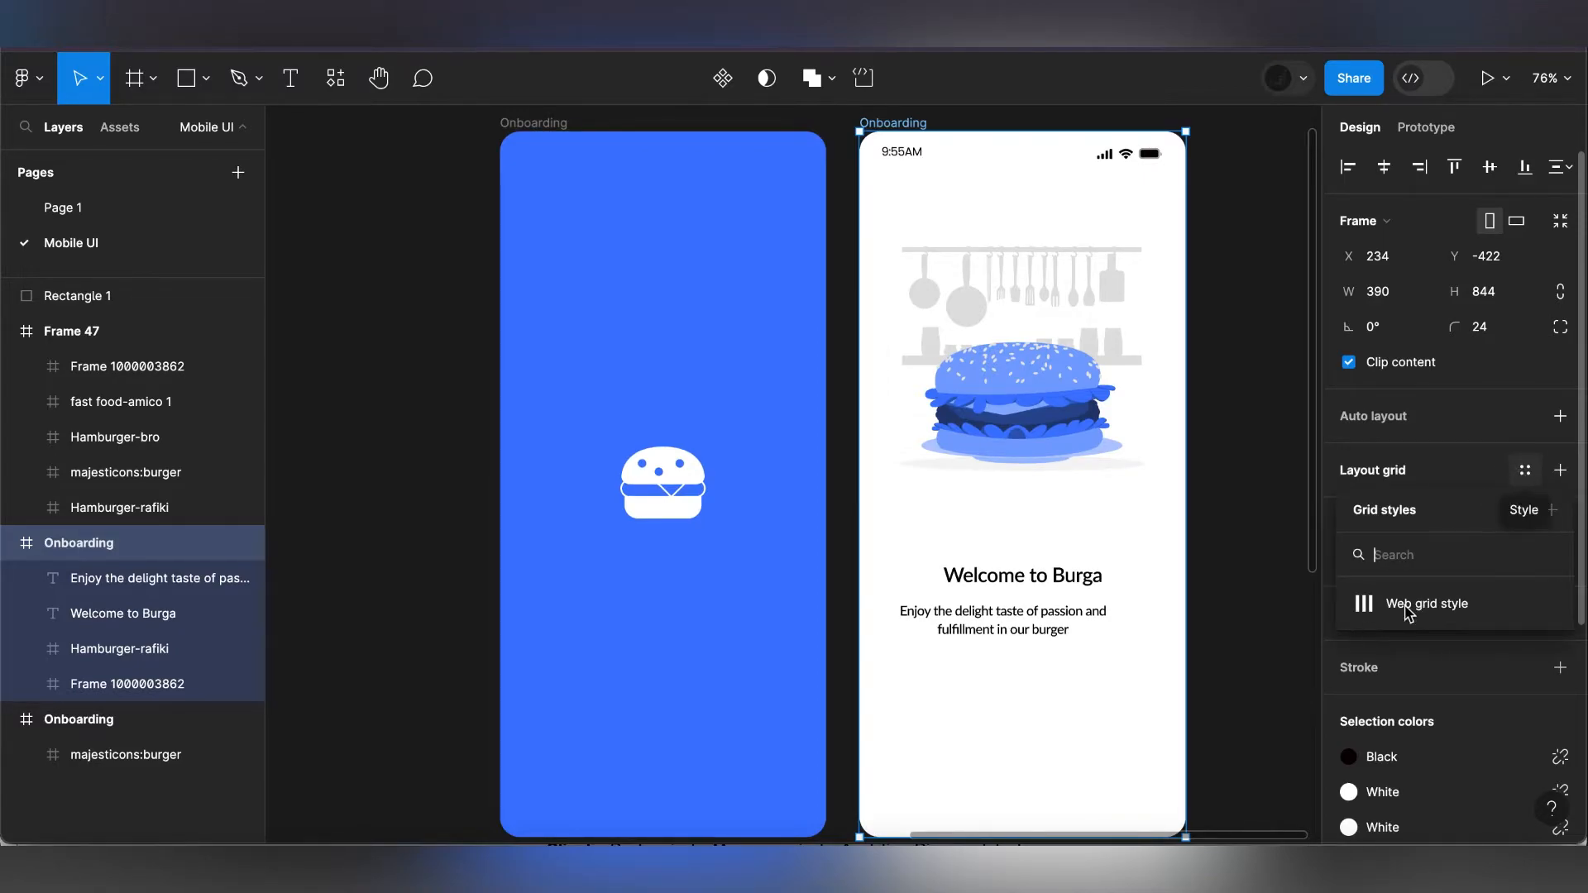
{"action": "left_click", "coordinate": [1419, 470]}
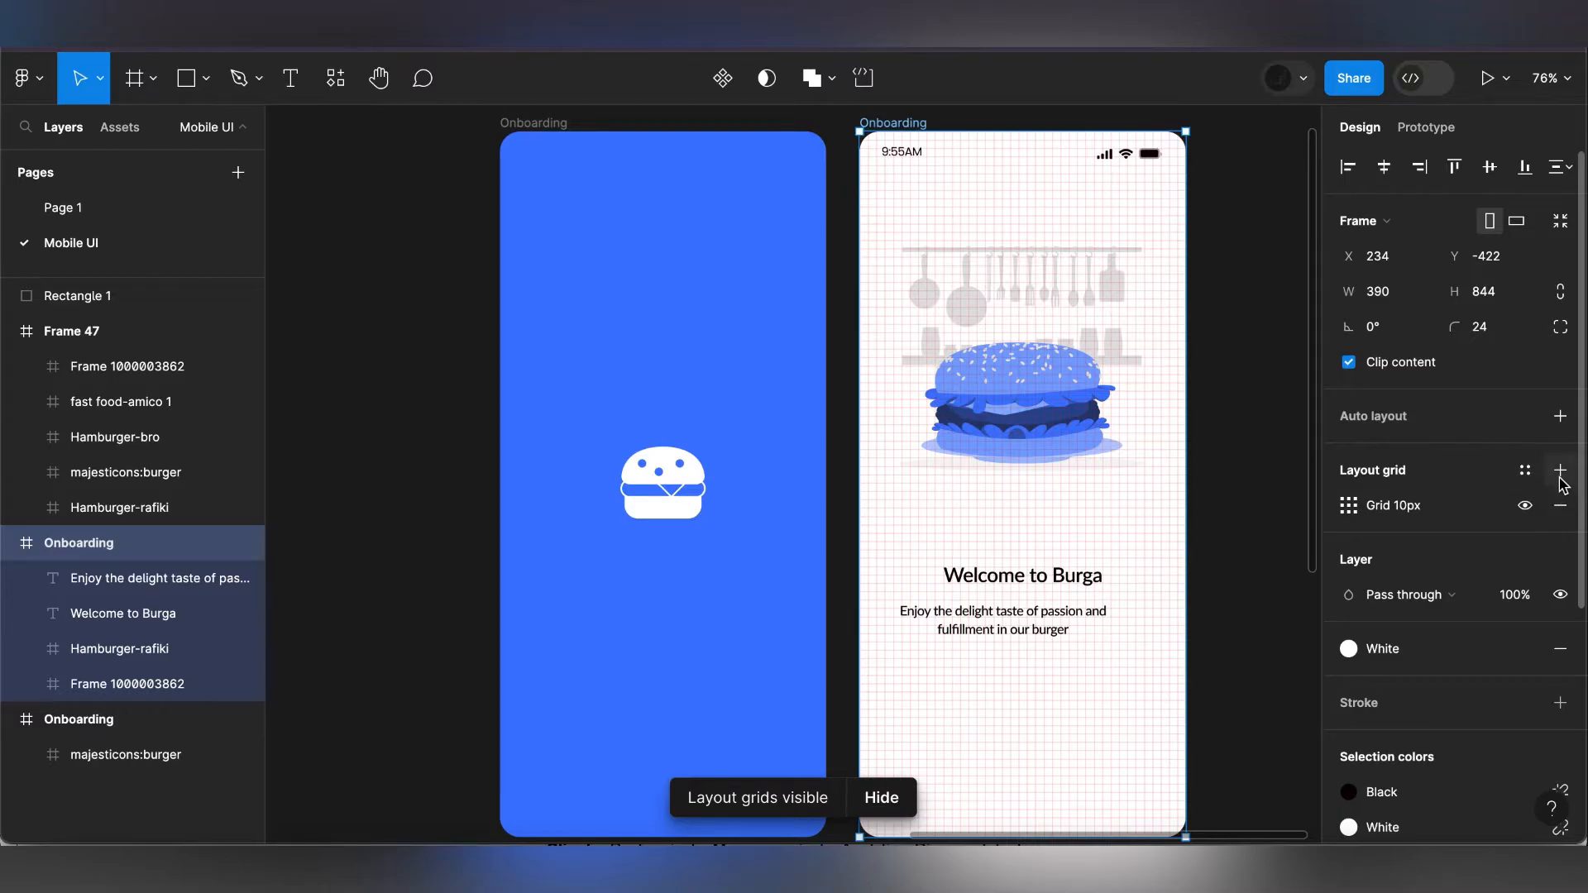
{"action": "left_click", "coordinate": [1350, 506]}
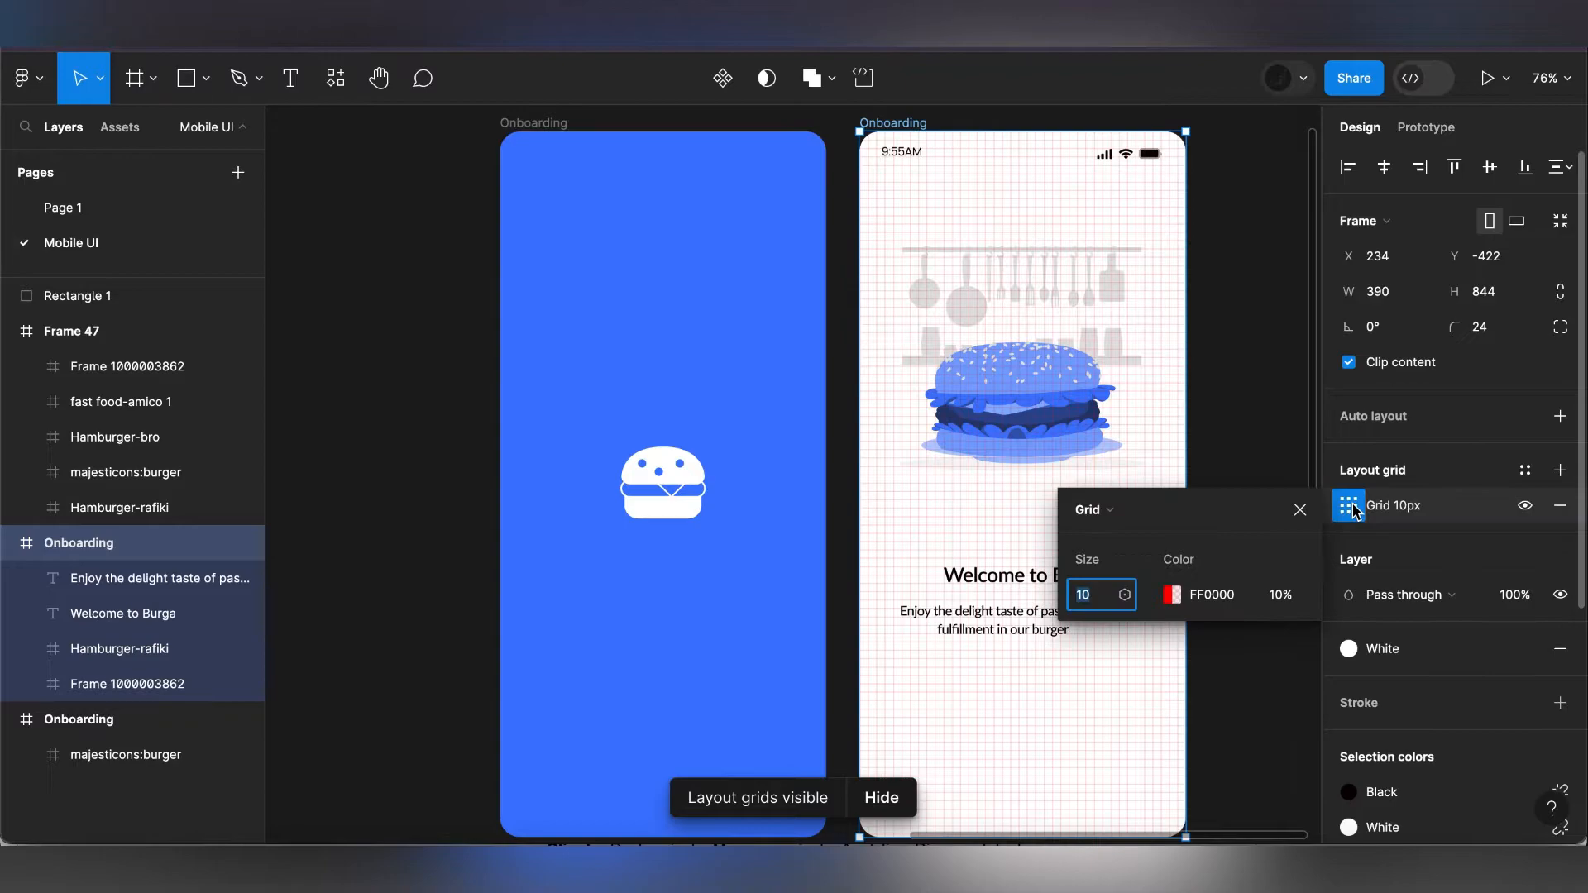
{"action": "left_click", "coordinate": [1106, 511]}
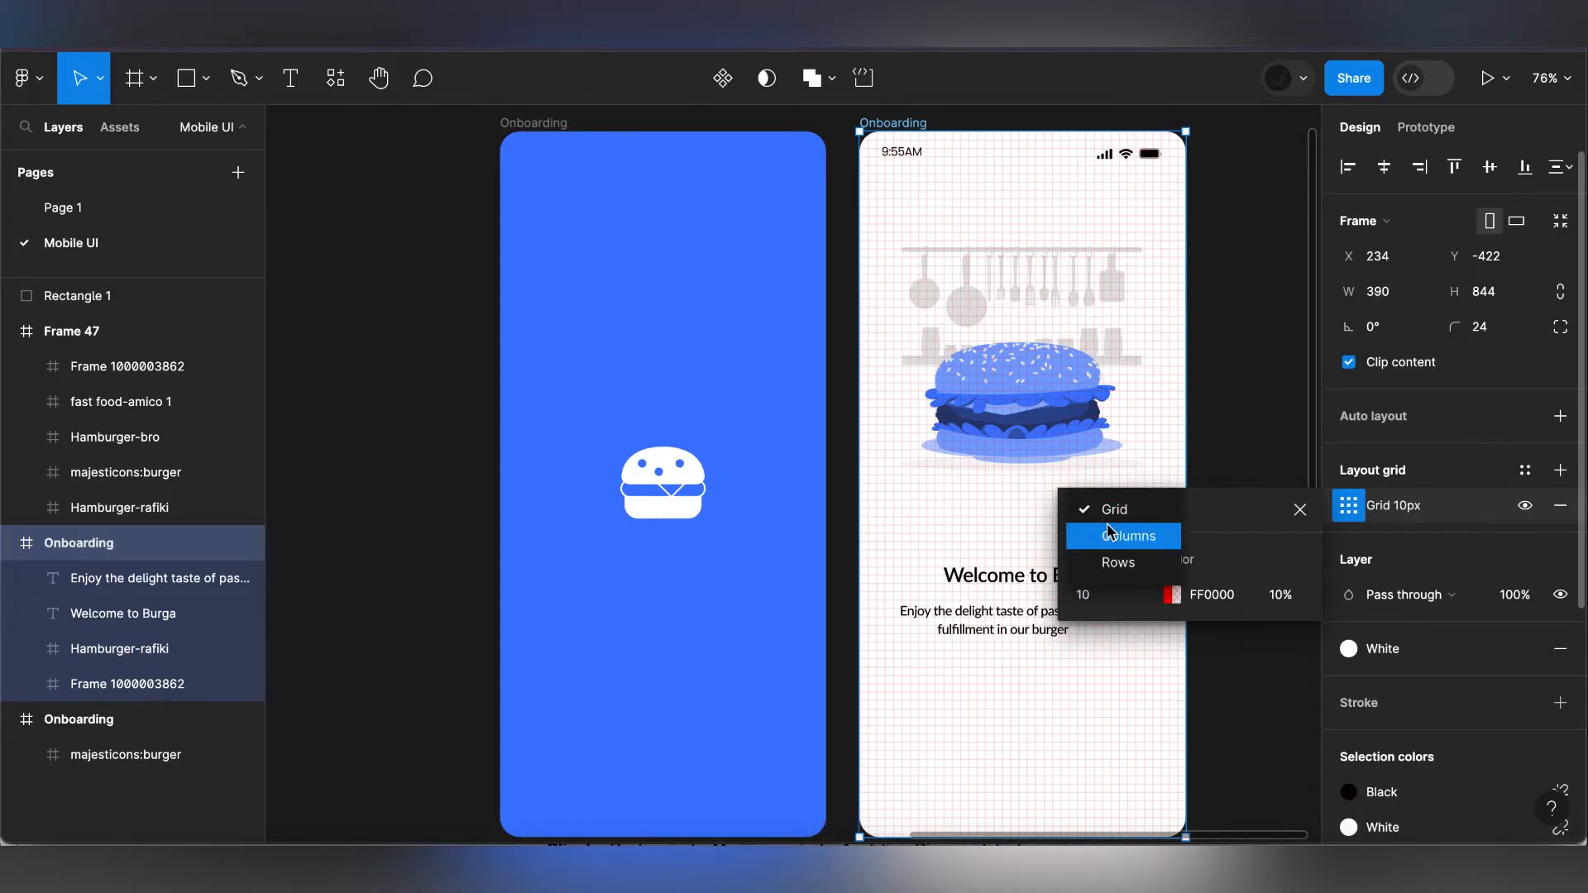
{"action": "left_click", "coordinate": [1112, 537]}
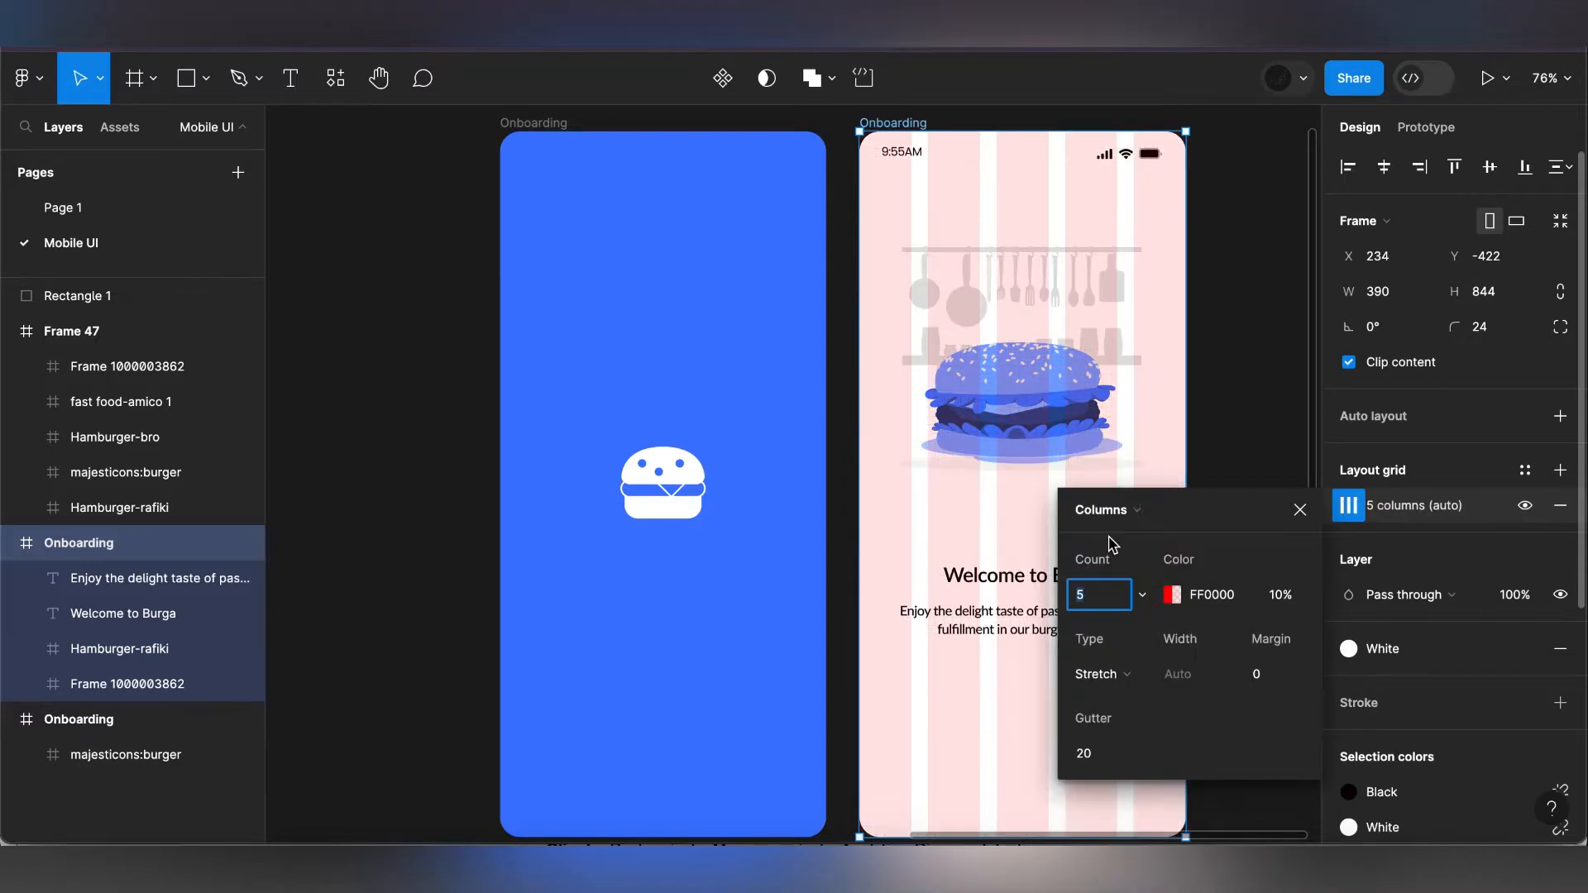
{"action": "type", "text": "4"}
{"action": "left_click", "coordinate": [1273, 674]}
{"action": "type", "text": "2"}
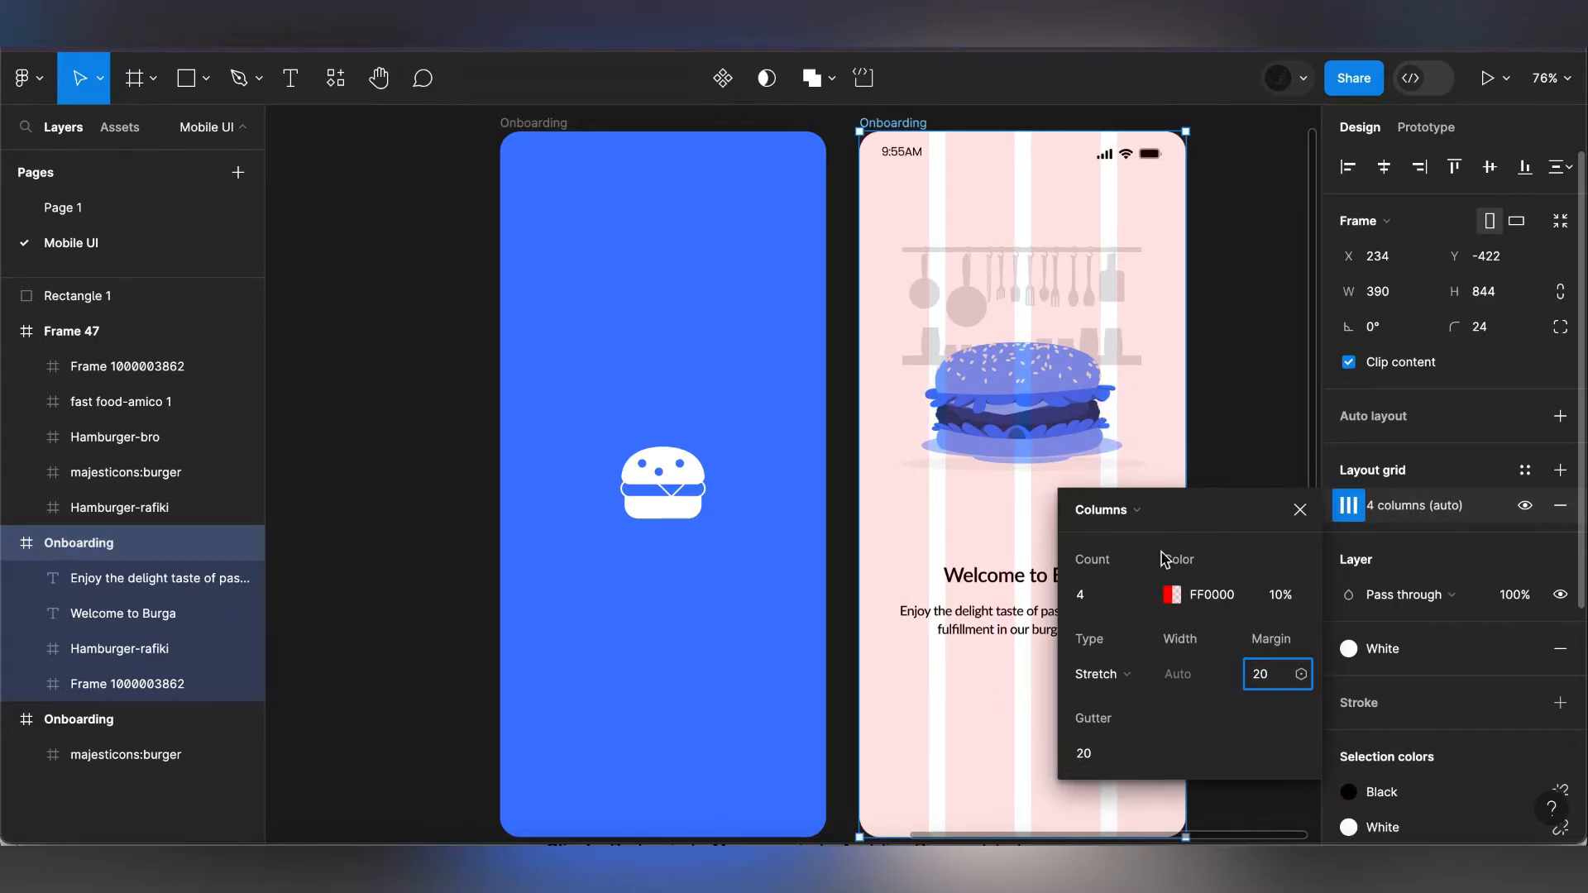
{"action": "left_click", "coordinate": [1300, 510]}
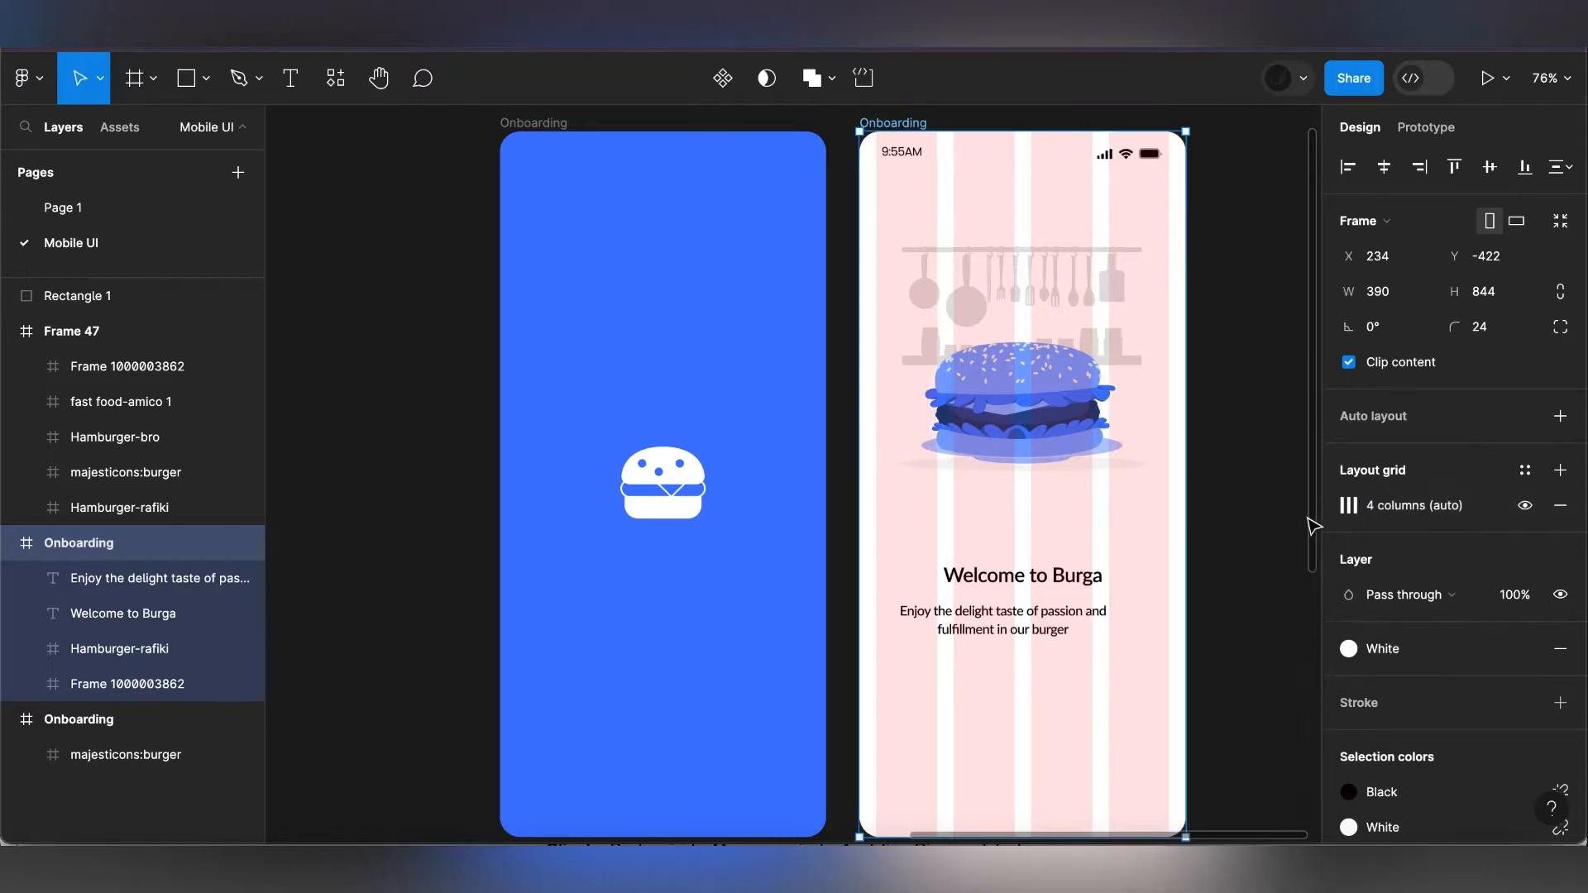
- Add a second, uniform layout grid to the white Onboarding frame and set its size to 32 px
{"action": "left_click", "coordinate": [1560, 471]}
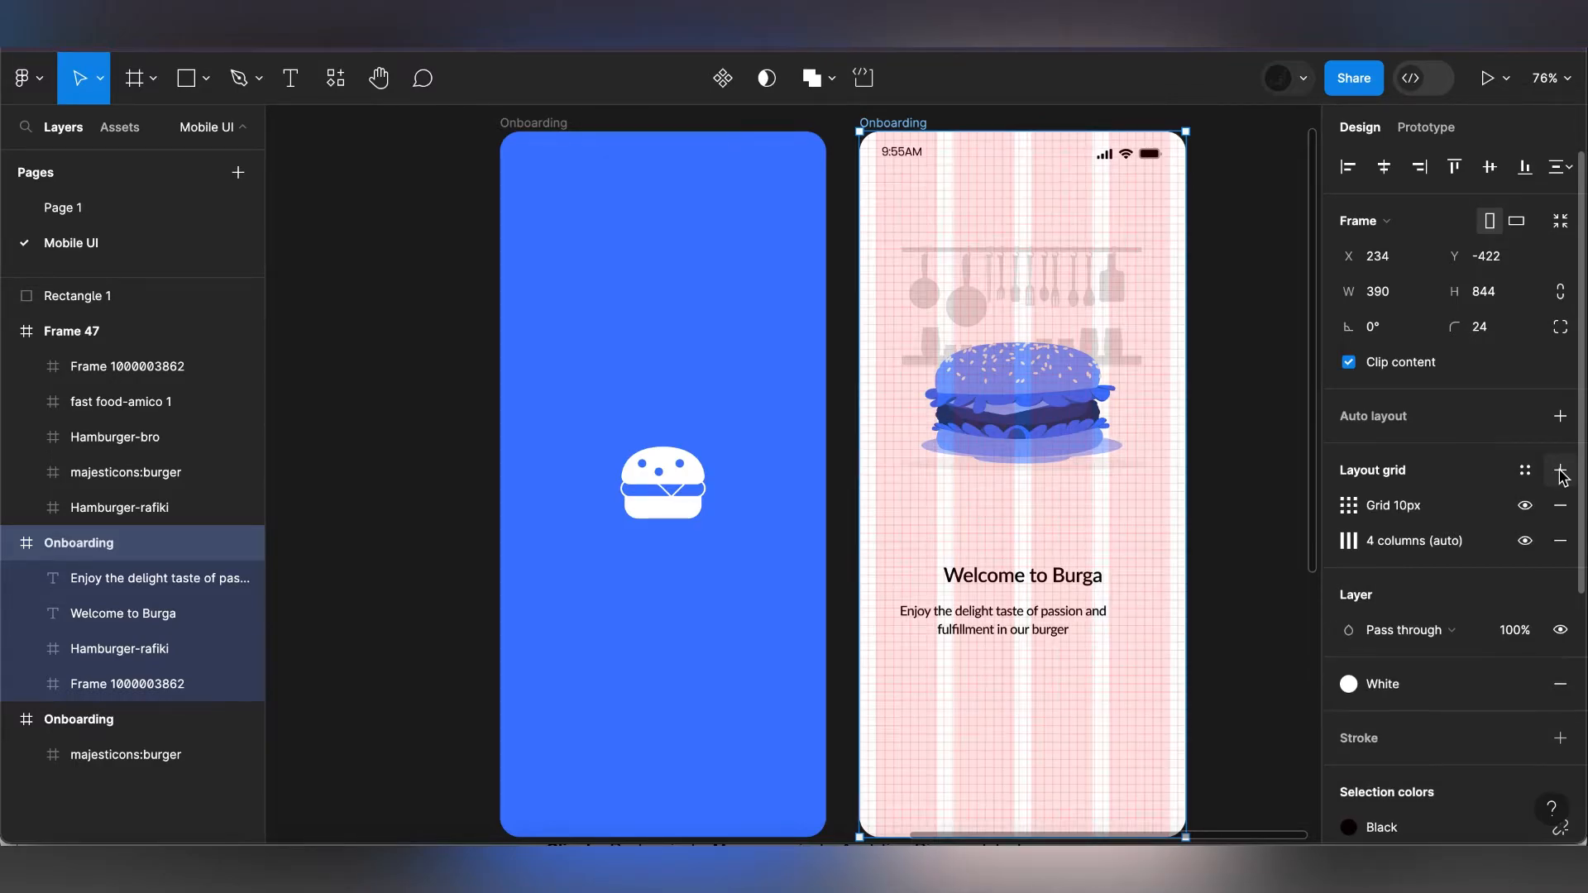
{"action": "left_click", "coordinate": [1349, 505]}
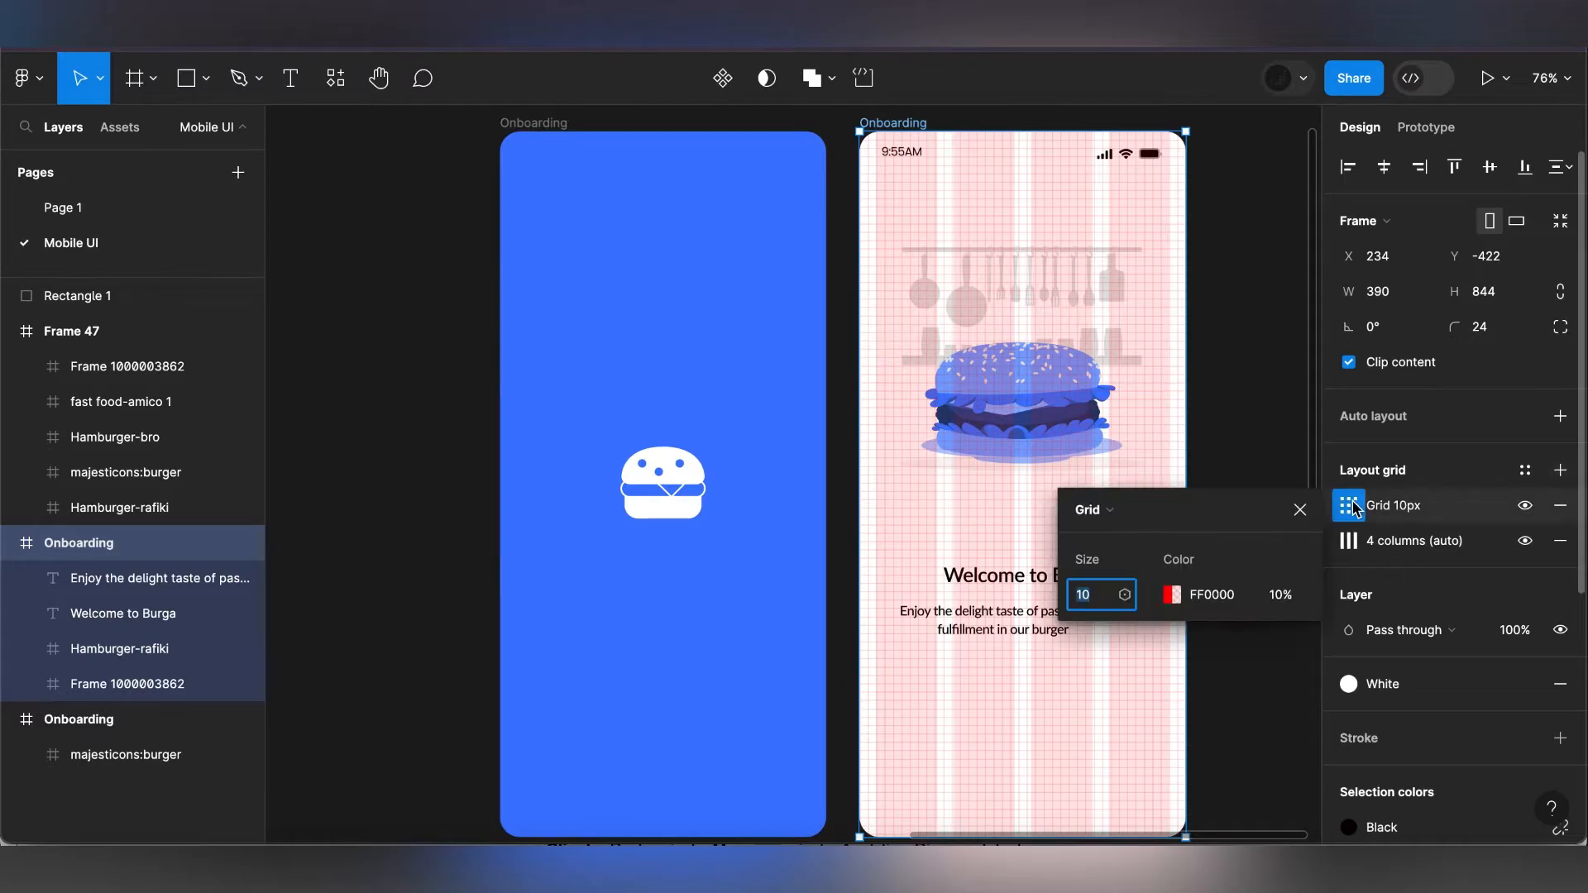
{"action": "left_click", "coordinate": [1100, 595]}
{"action": "type", "text": "32"}
{"action": "key", "text": "Return"}
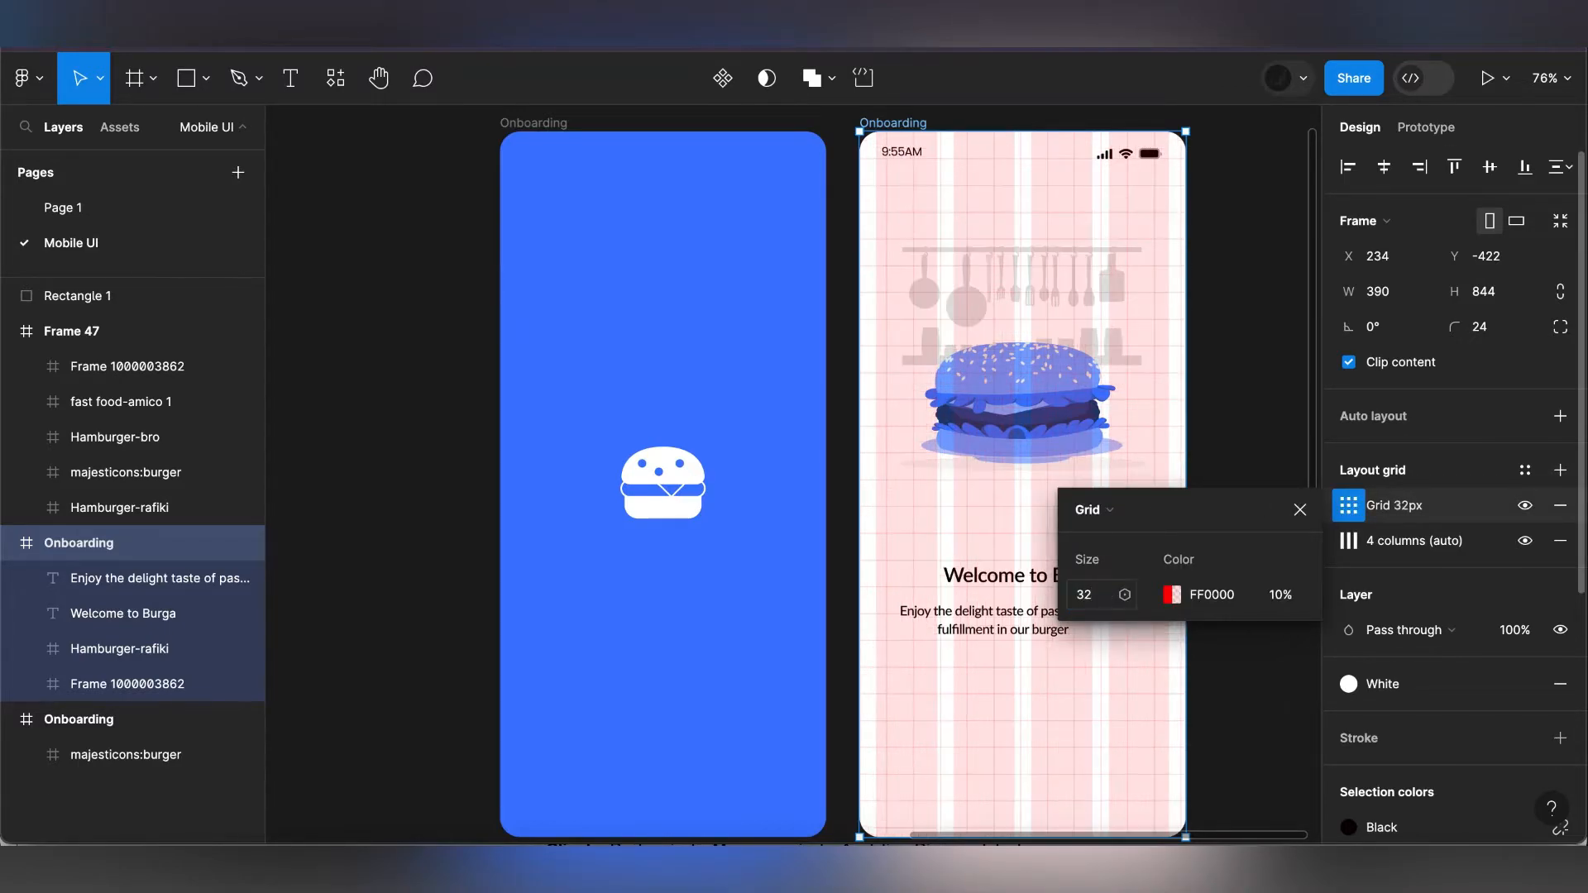
{"action": "left_click", "coordinate": [1300, 509]}
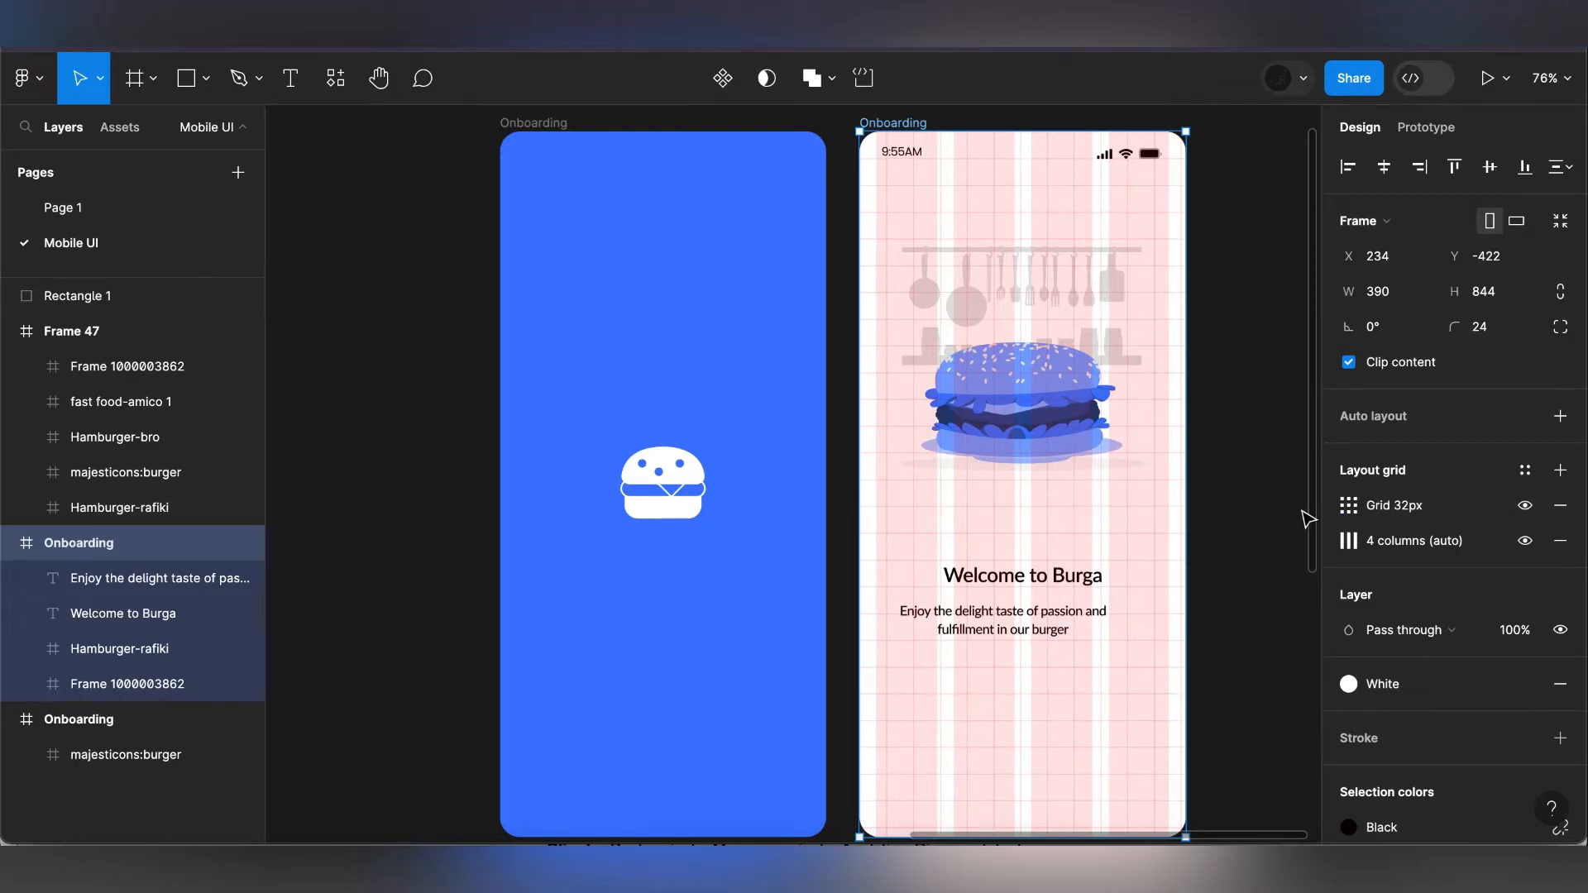
- Save the white Onboarding frame's layout grids as a new grid style named "Mobile grid style"
{"action": "left_click", "coordinate": [1521, 470]}
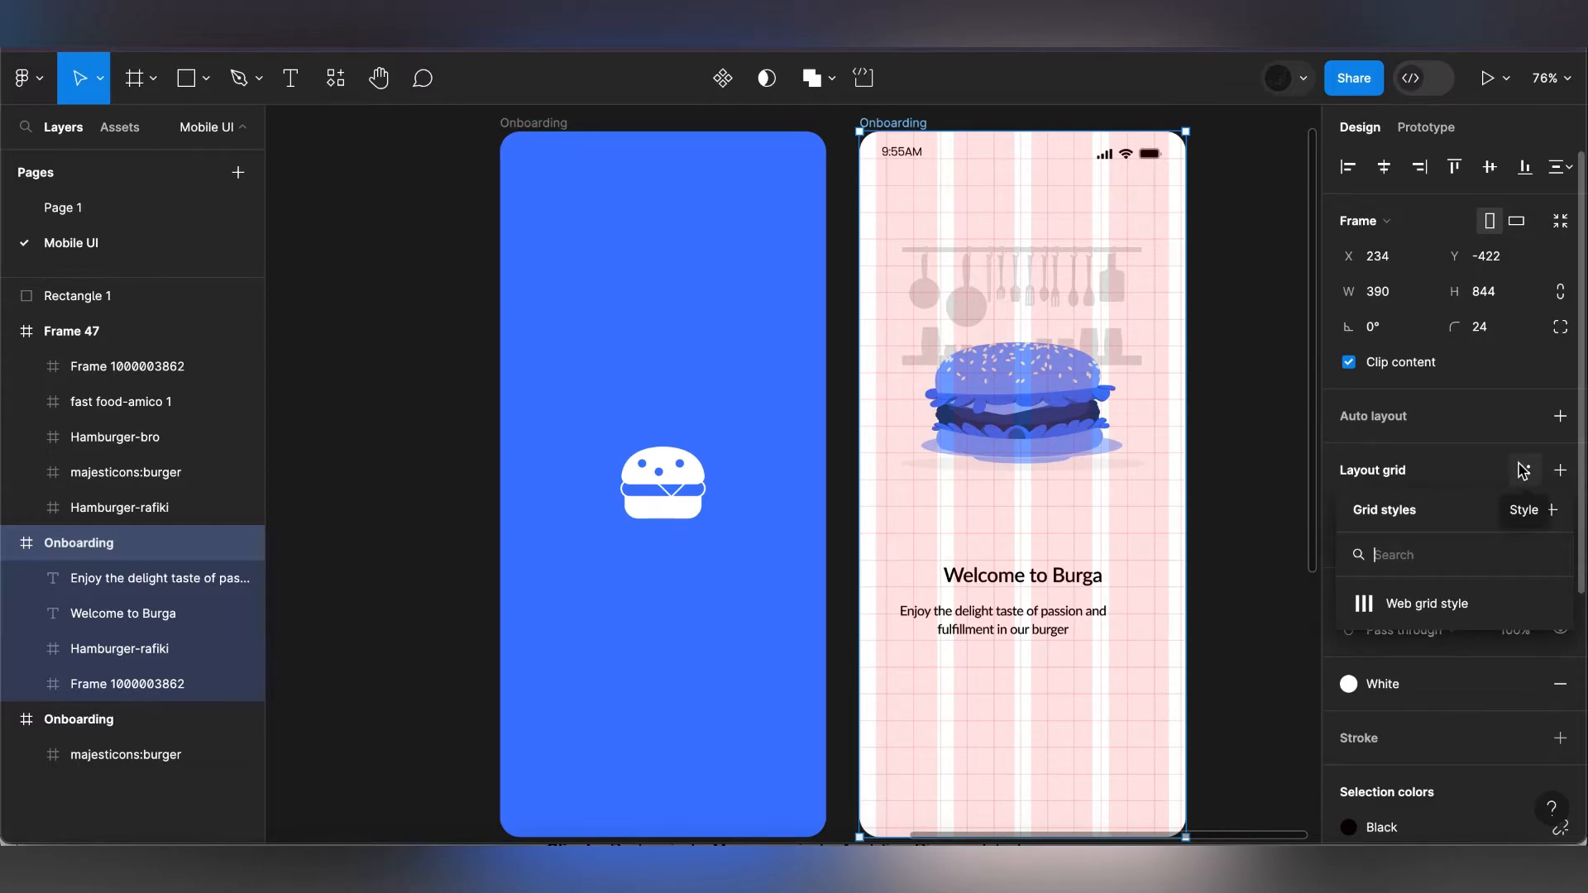
{"action": "left_click", "coordinate": [1551, 511]}
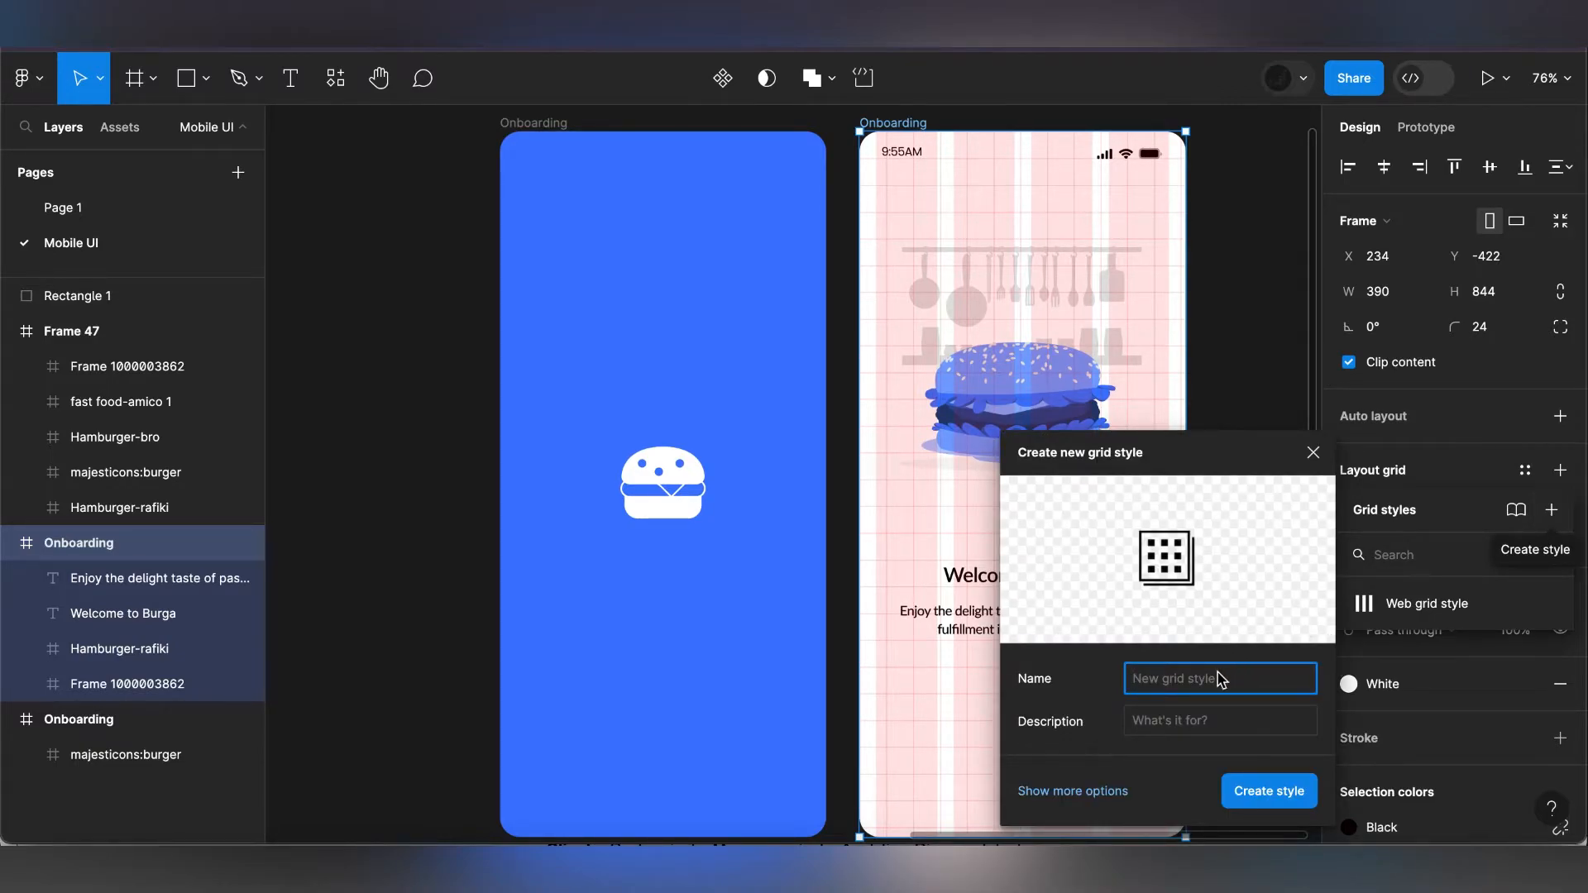
{"action": "type", "text": "Mobile grid style"}
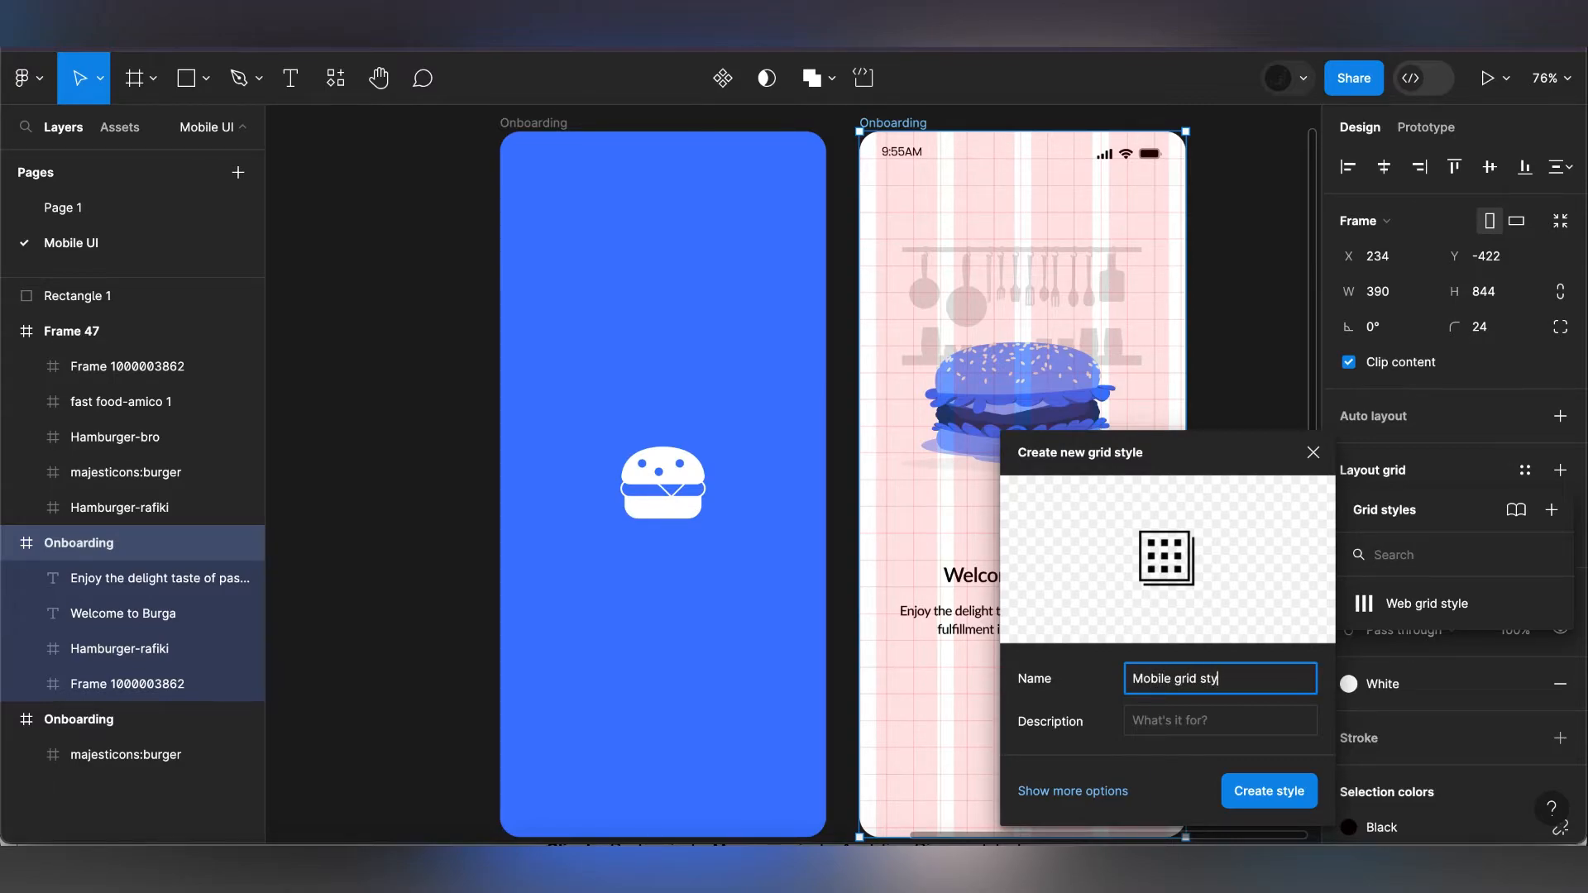
{"action": "left_click", "coordinate": [1267, 796]}
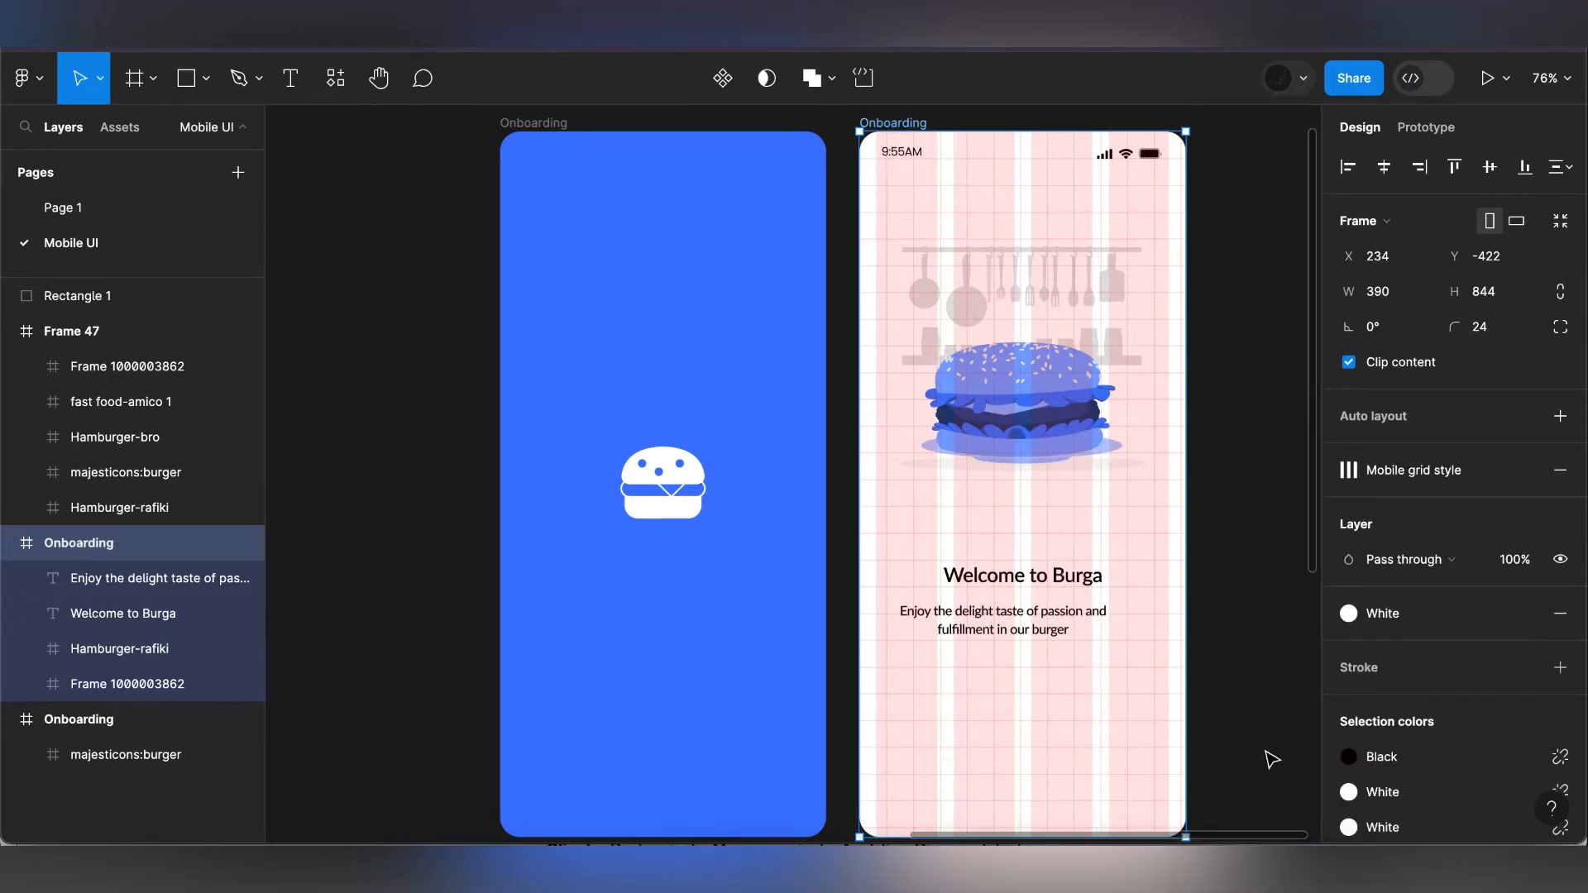
- Fit the subtitle's text box to the grid margins, starting at X 20 with a width of 350
{"action": "left_click", "coordinate": [974, 628]}
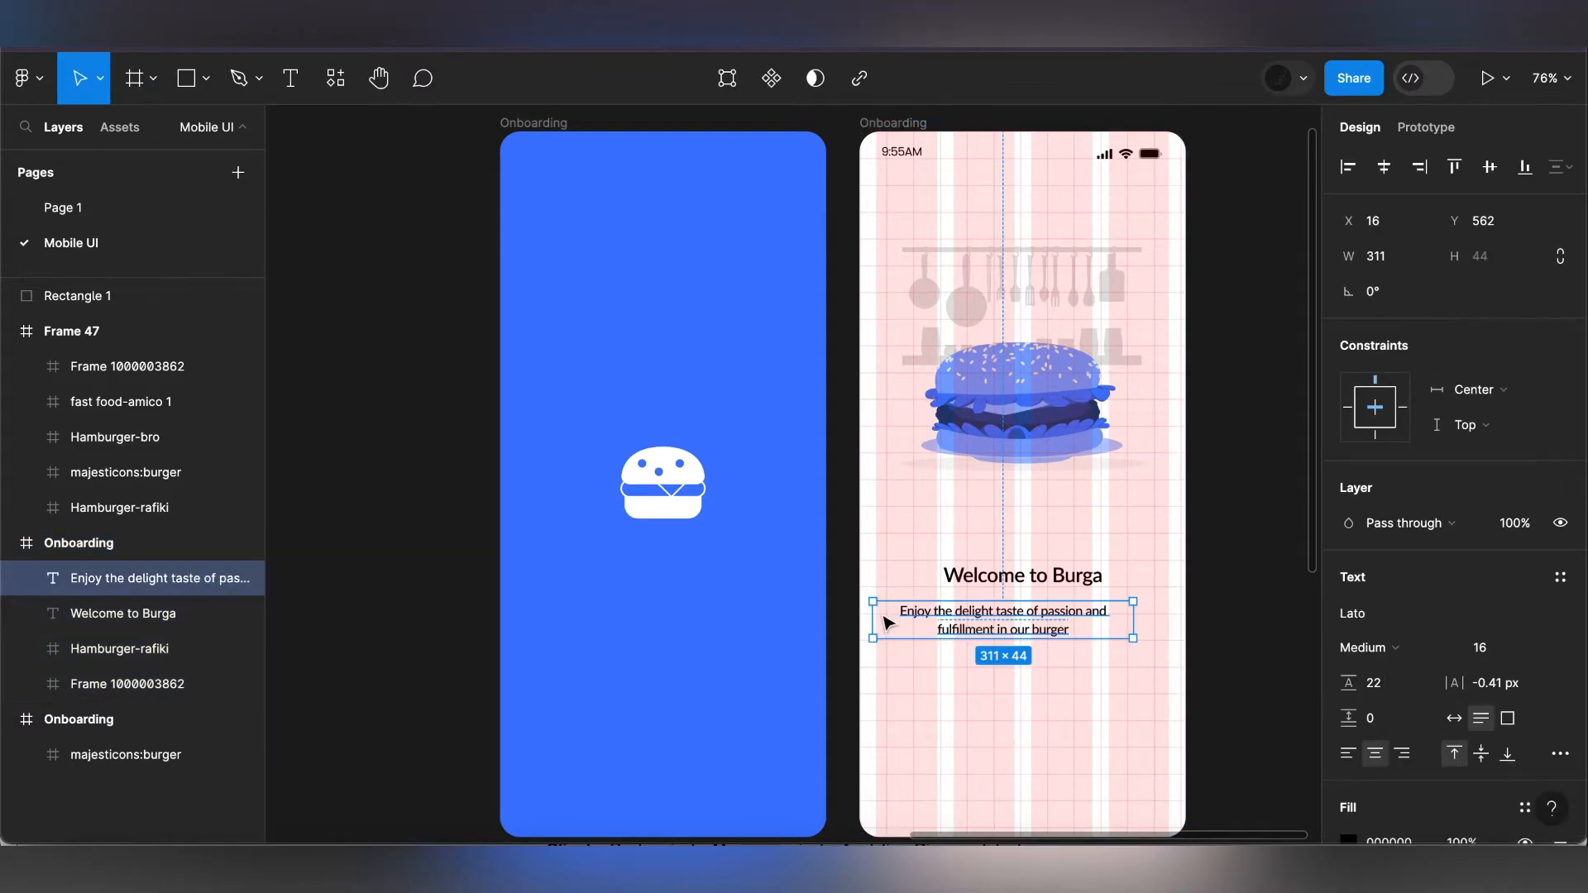
{"action": "left_click_drag", "start_coordinate": [876, 616], "coordinate": [878, 618]}
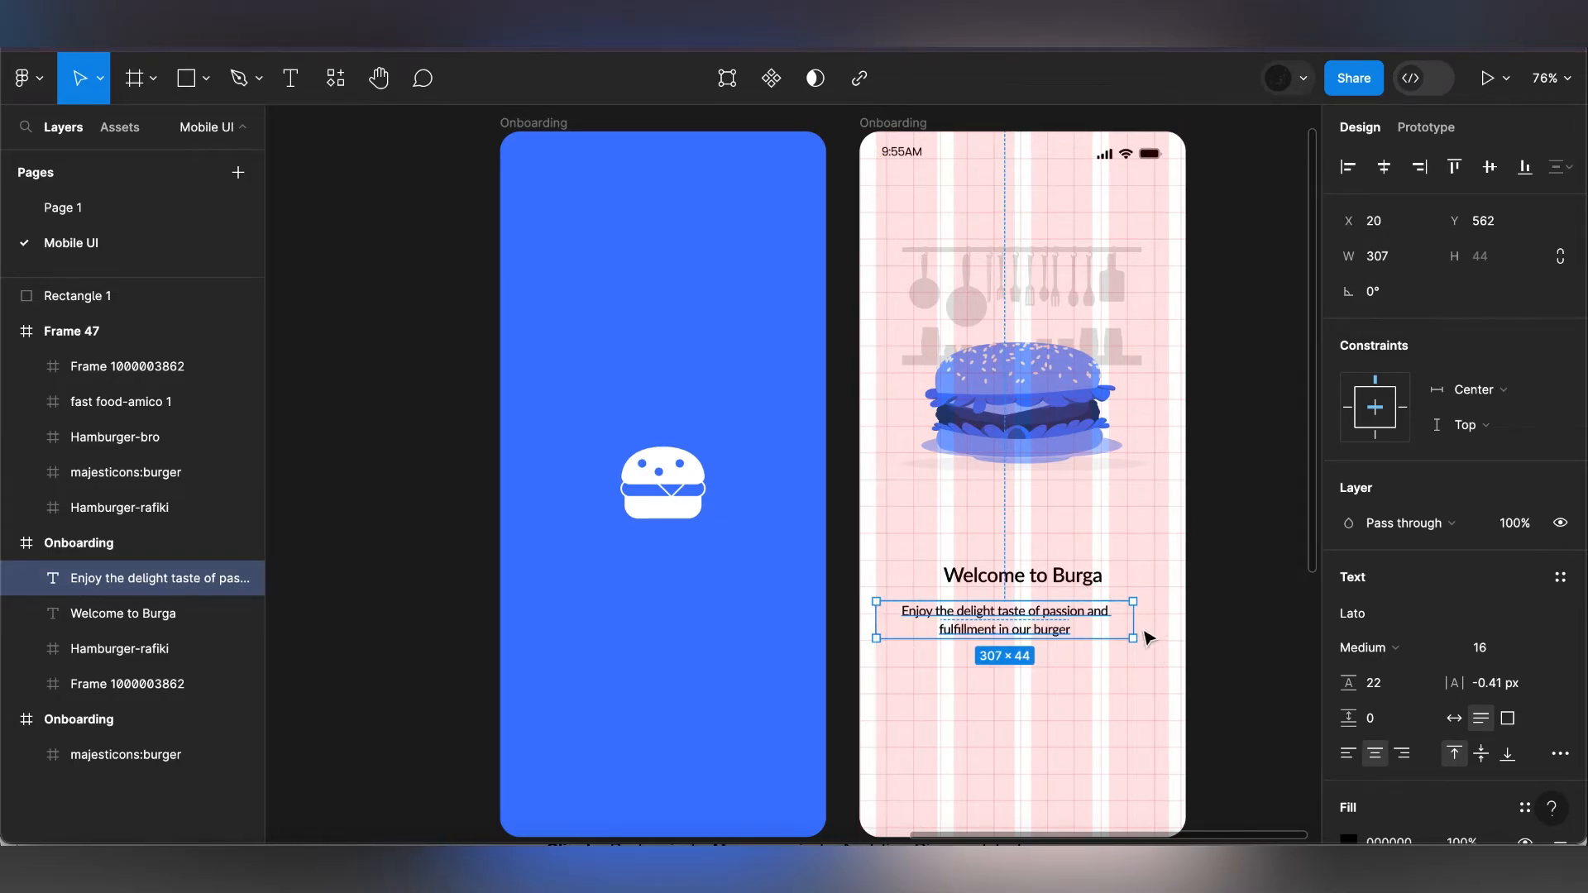
{"action": "left_click_drag", "start_coordinate": [1135, 622], "coordinate": [1171, 623]}
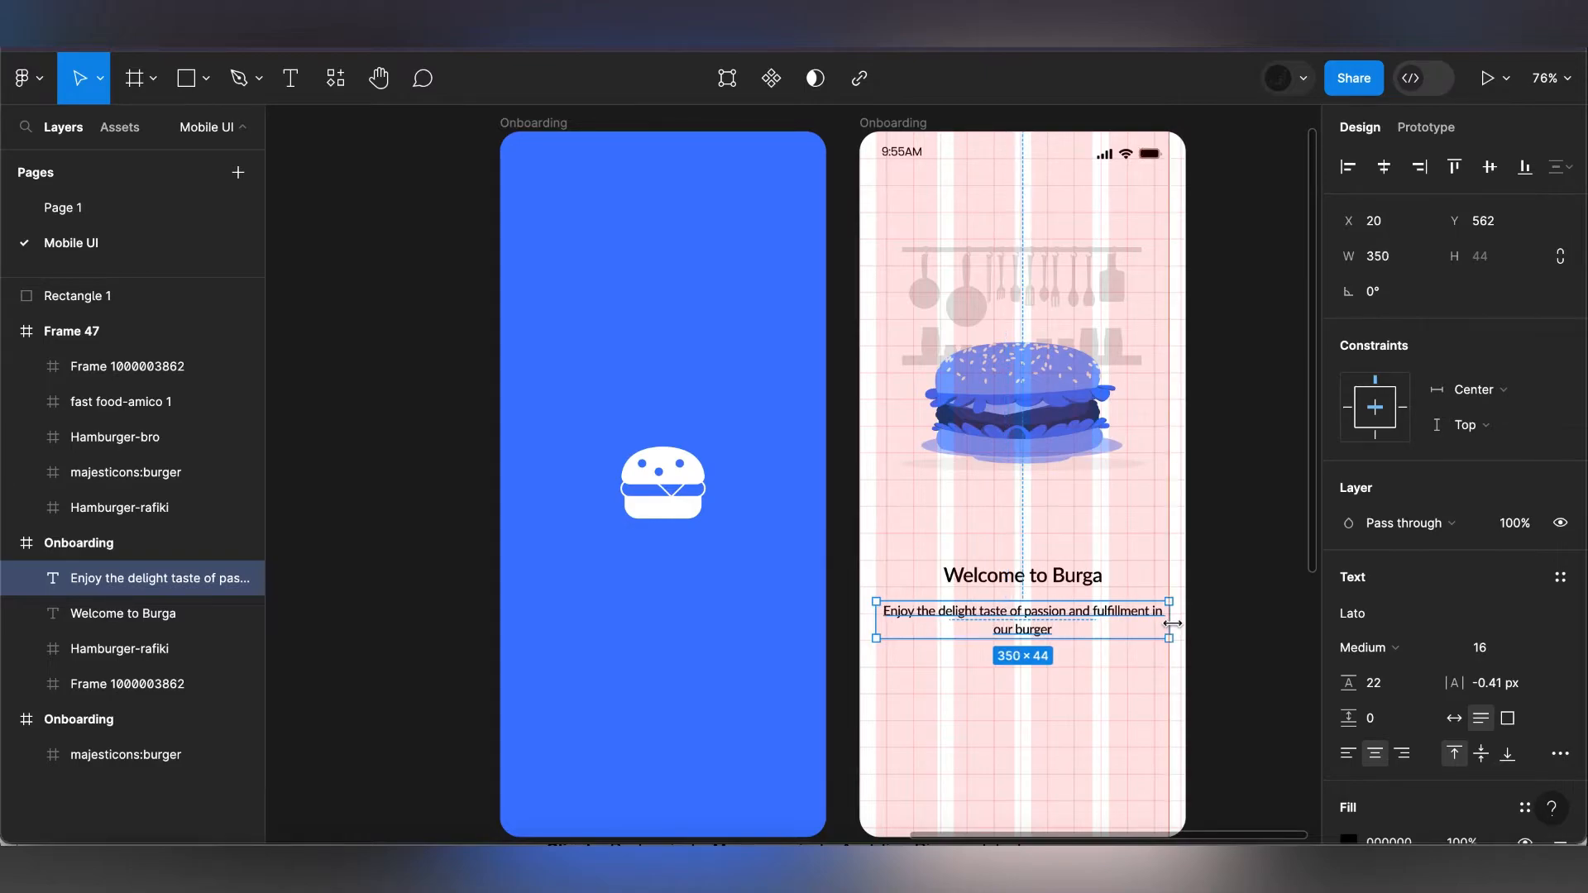
{"action": "left_click", "coordinate": [1207, 650]}
- Combine the welcome heading and subtitle in a vertical auto layout with 16 spacing, and move it up to Y 494
{"action": "left_click", "coordinate": [1080, 610]}
{"action": "left_click", "coordinate": [1079, 579], "text": "shift"}
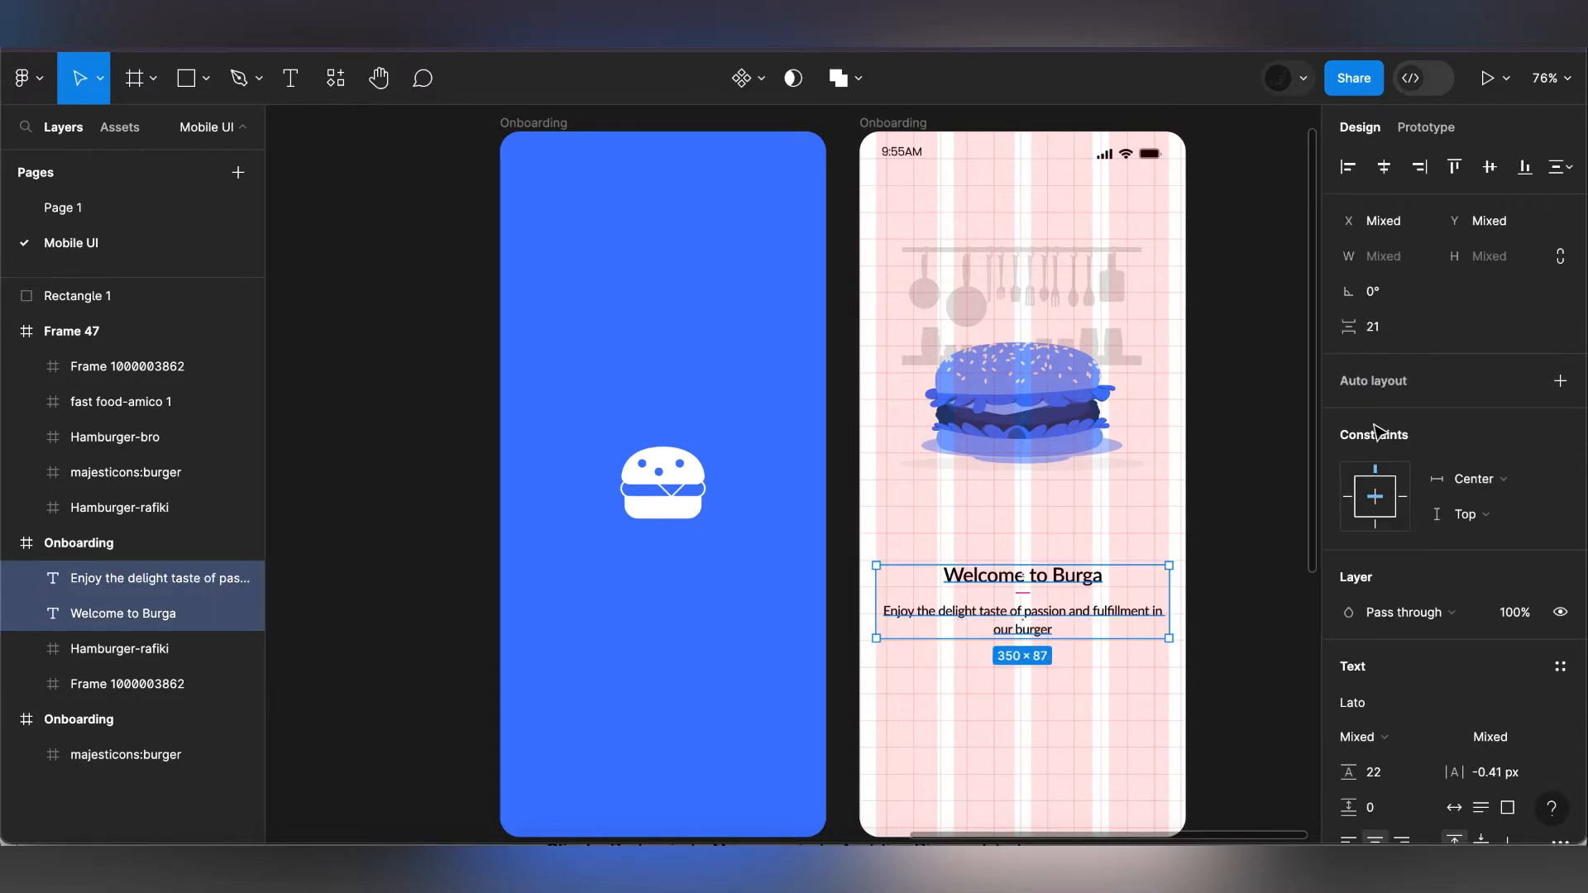
{"action": "left_click", "coordinate": [1560, 382]}
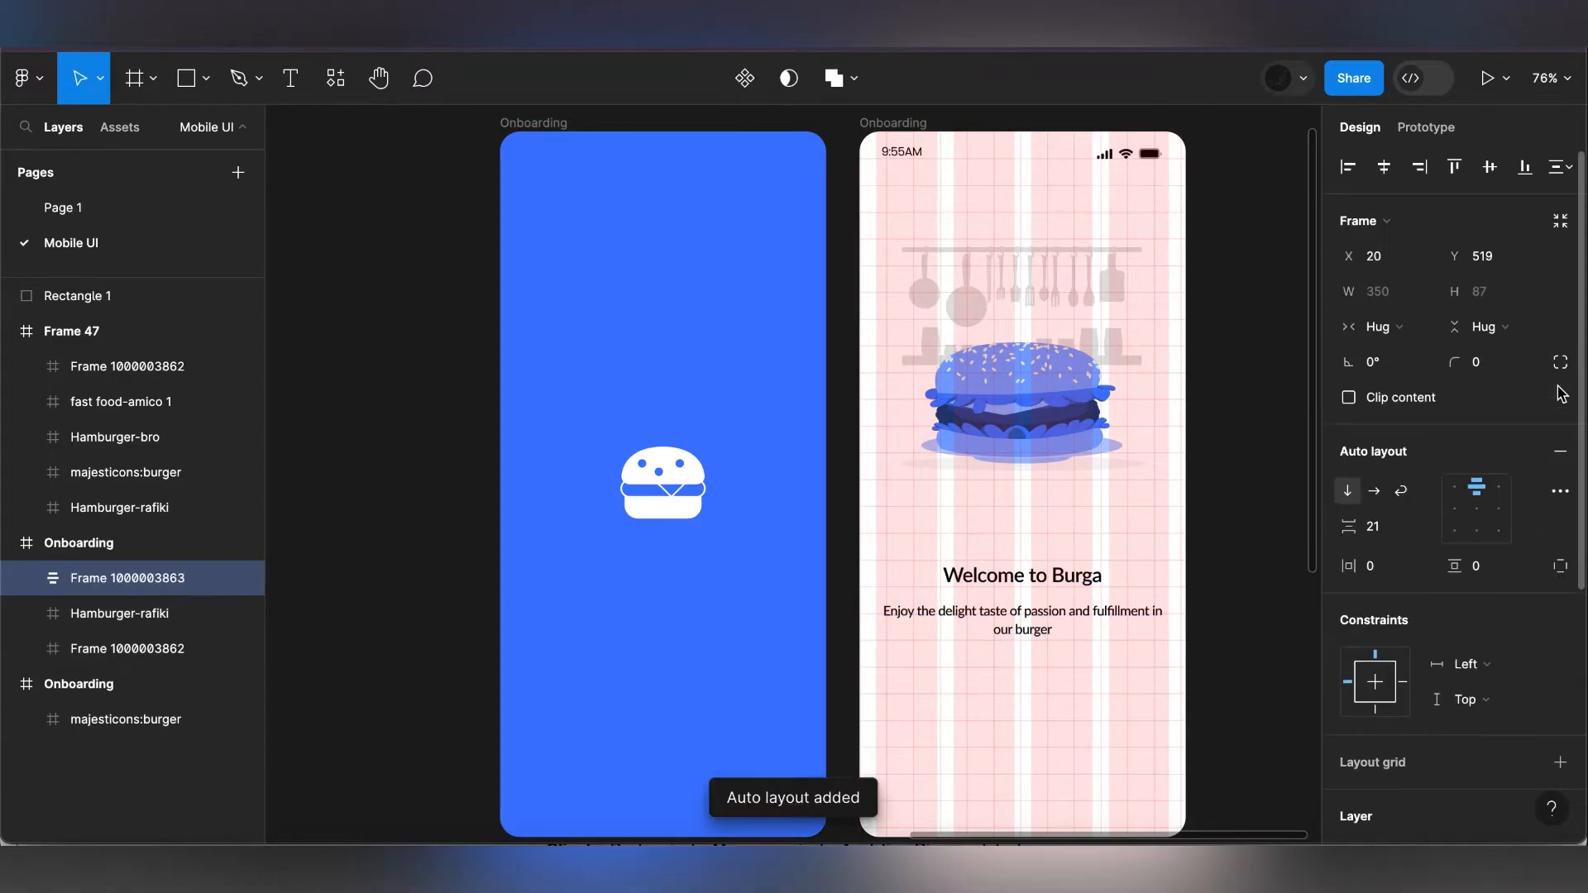
{"action": "left_click", "coordinate": [1381, 530]}
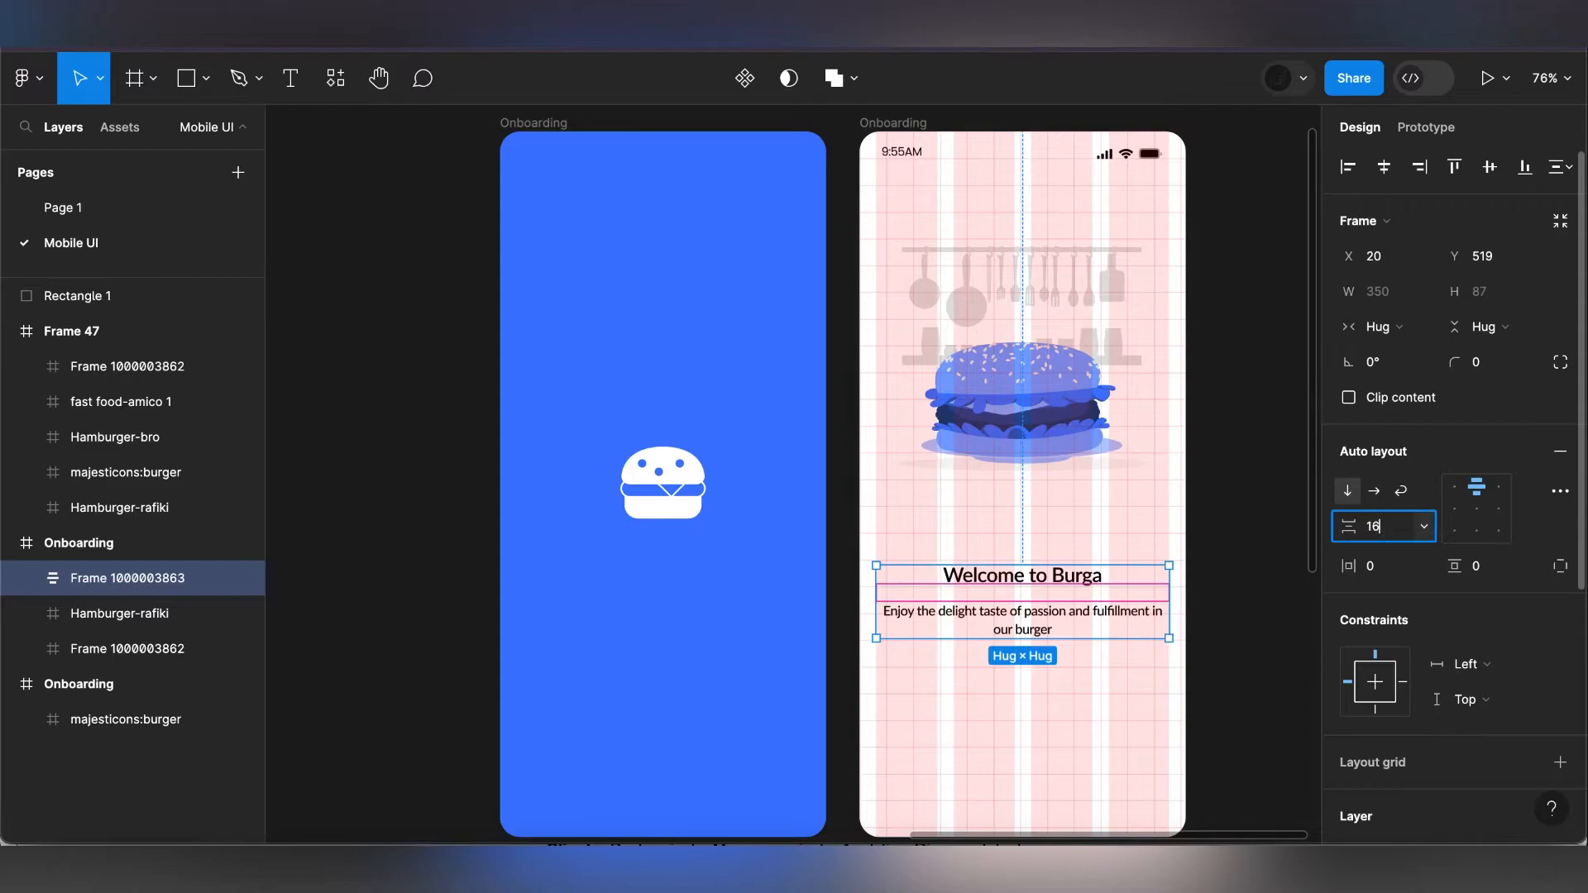
{"action": "type", "text": "16"}
{"action": "key", "text": "Return"}
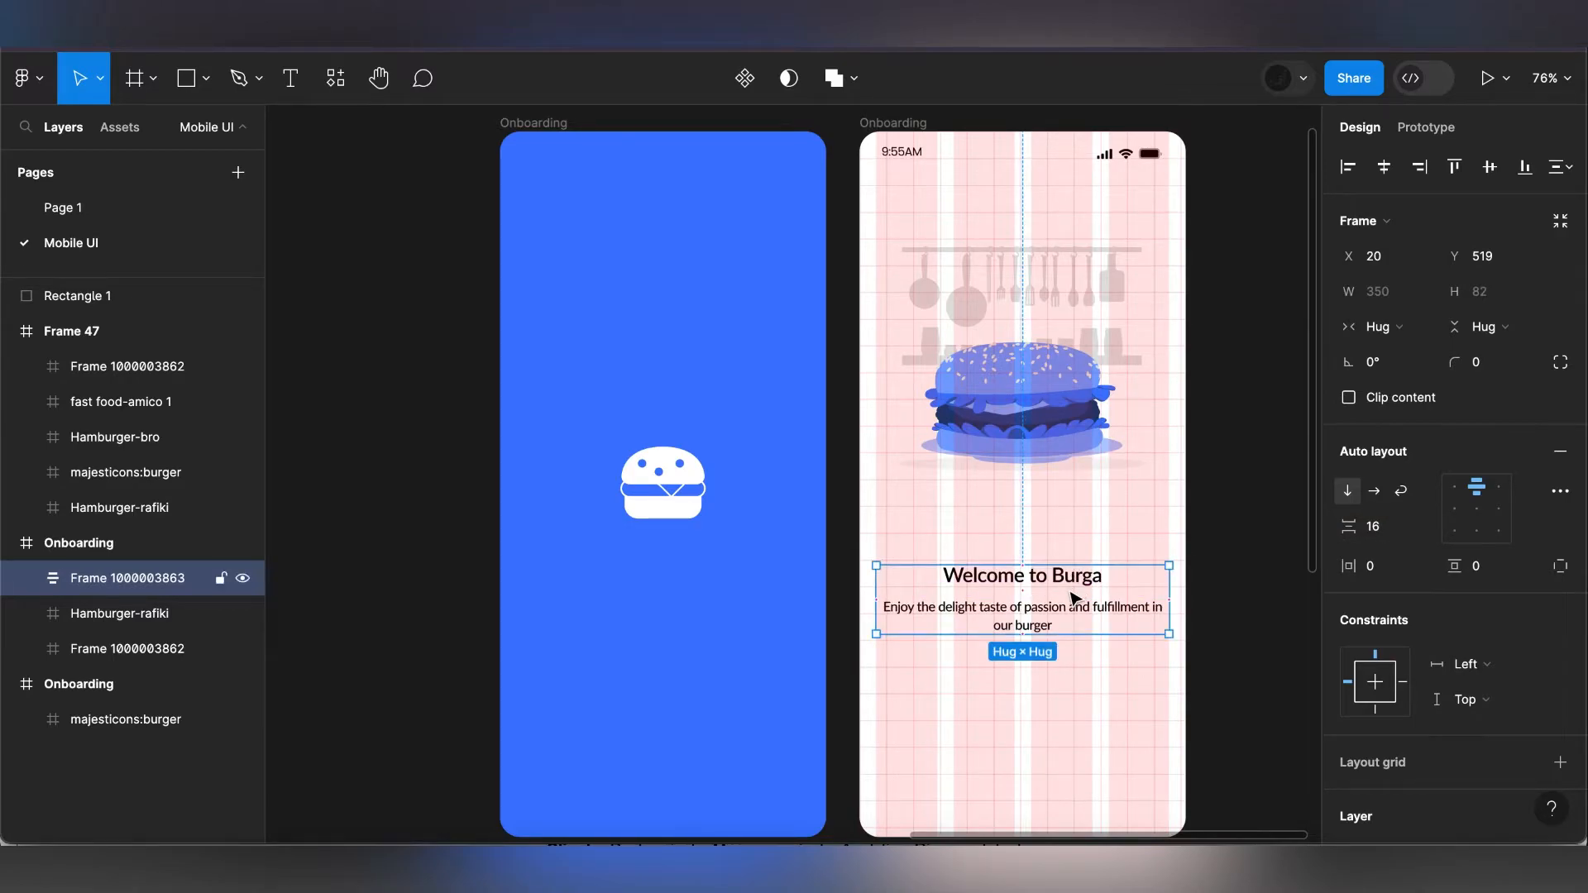
{"action": "left_click_drag", "start_coordinate": [1074, 588], "coordinate": [1080, 573]}
- Draw a small rectangle about 43 × 12 below the subtitle on the white Onboarding frame
{"action": "scroll", "coordinate": [1116, 637], "scroll_direction": "up", "scroll_amount": 2}
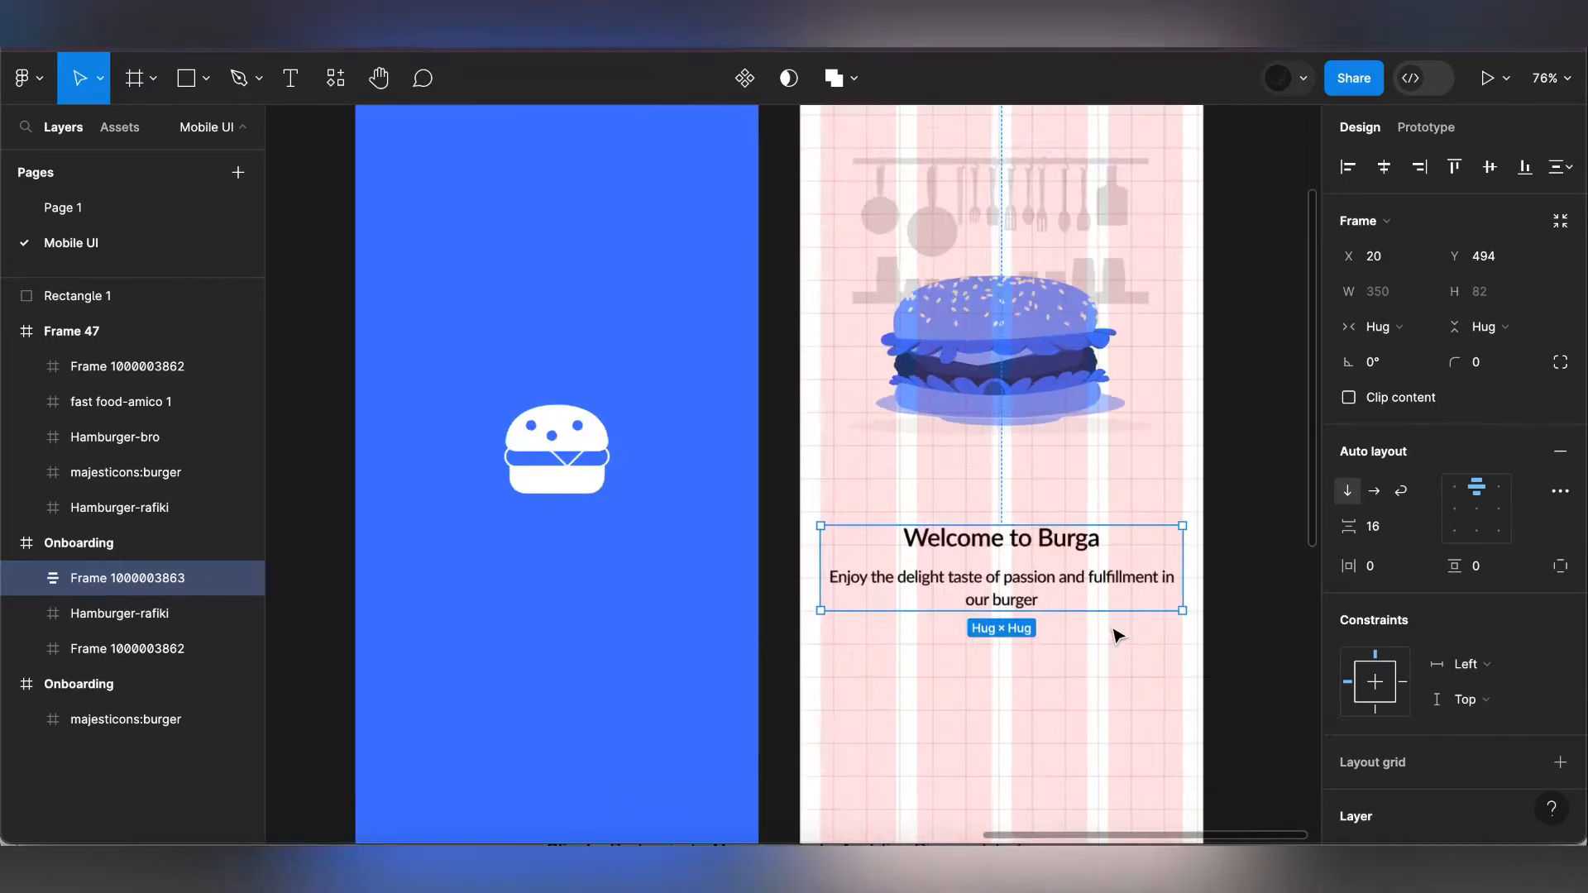
{"action": "scroll", "coordinate": [1116, 637], "scroll_direction": "up", "scroll_amount": 5}
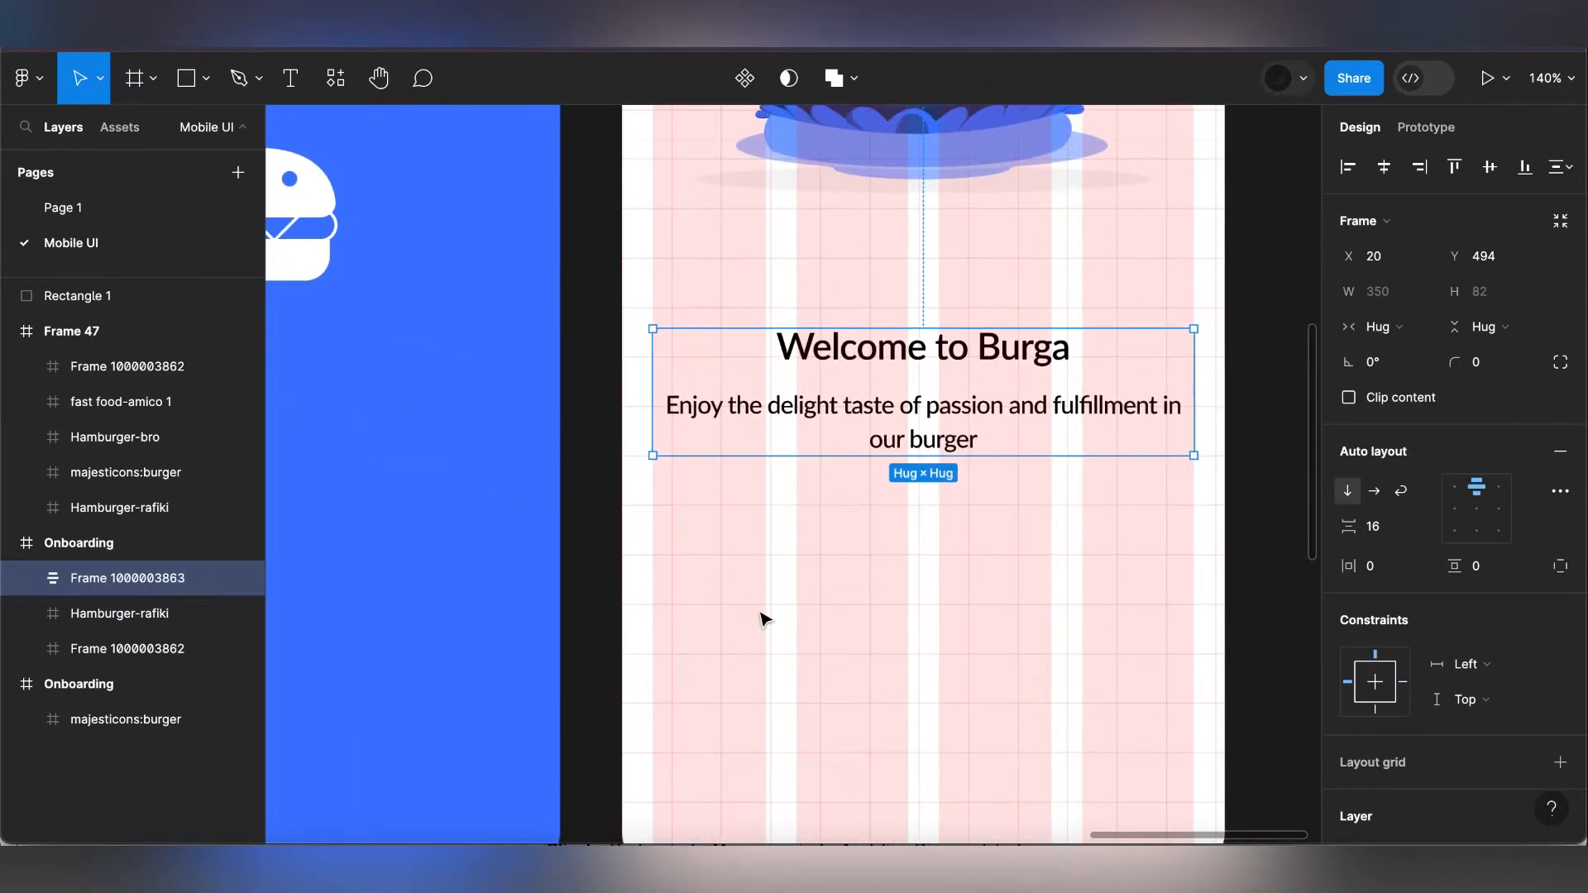
{"action": "left_click", "coordinate": [209, 83]}
{"action": "left_click", "coordinate": [190, 137]}
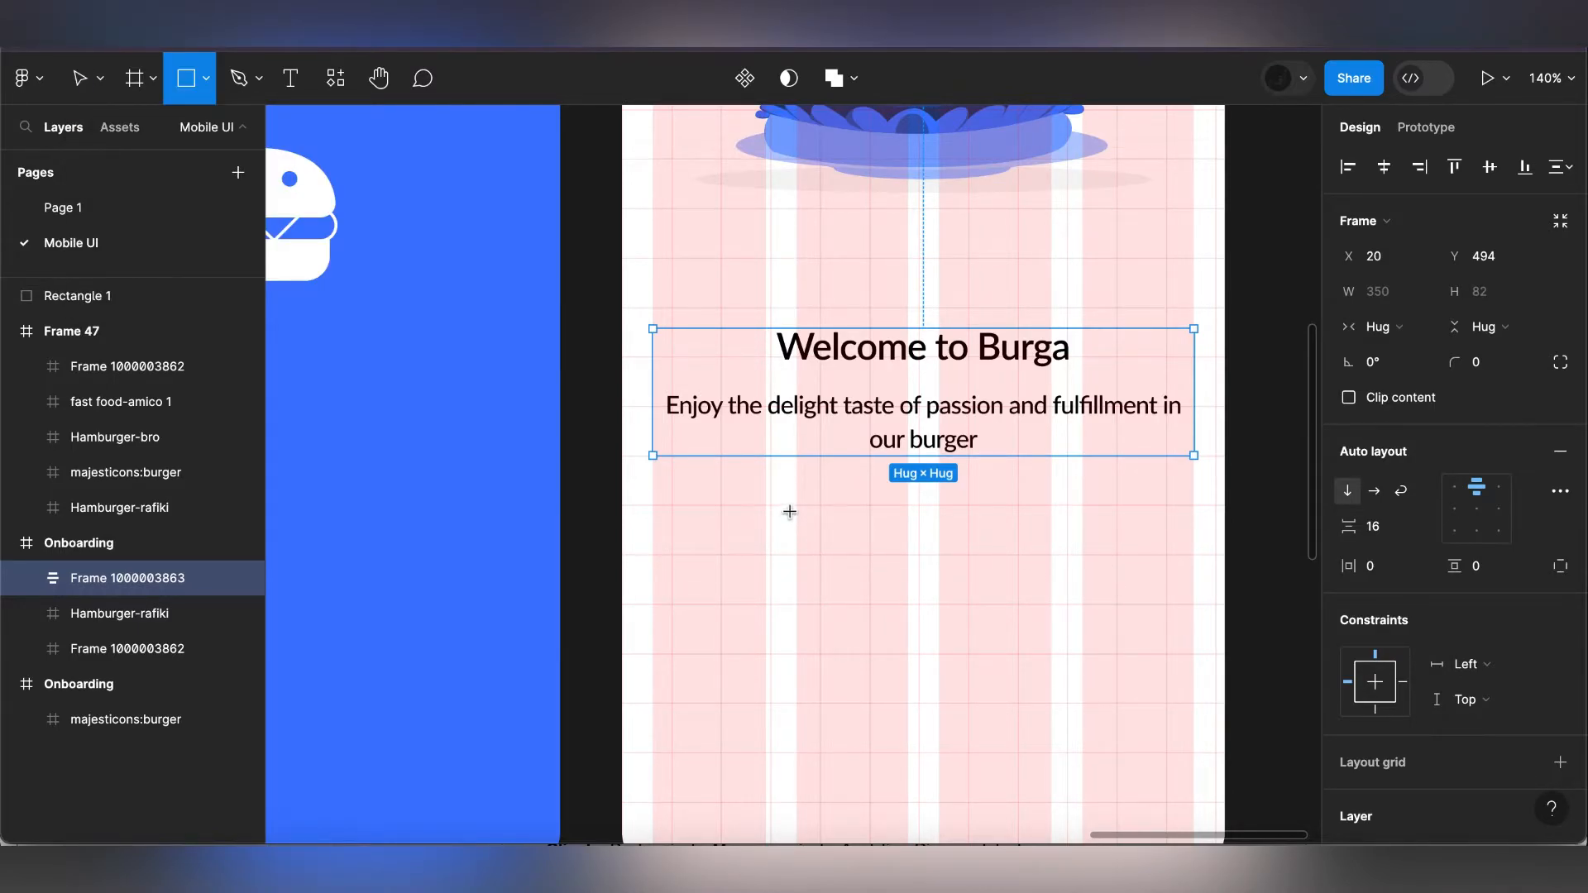
{"action": "left_click_drag", "start_coordinate": [789, 505], "coordinate": [857, 523]}
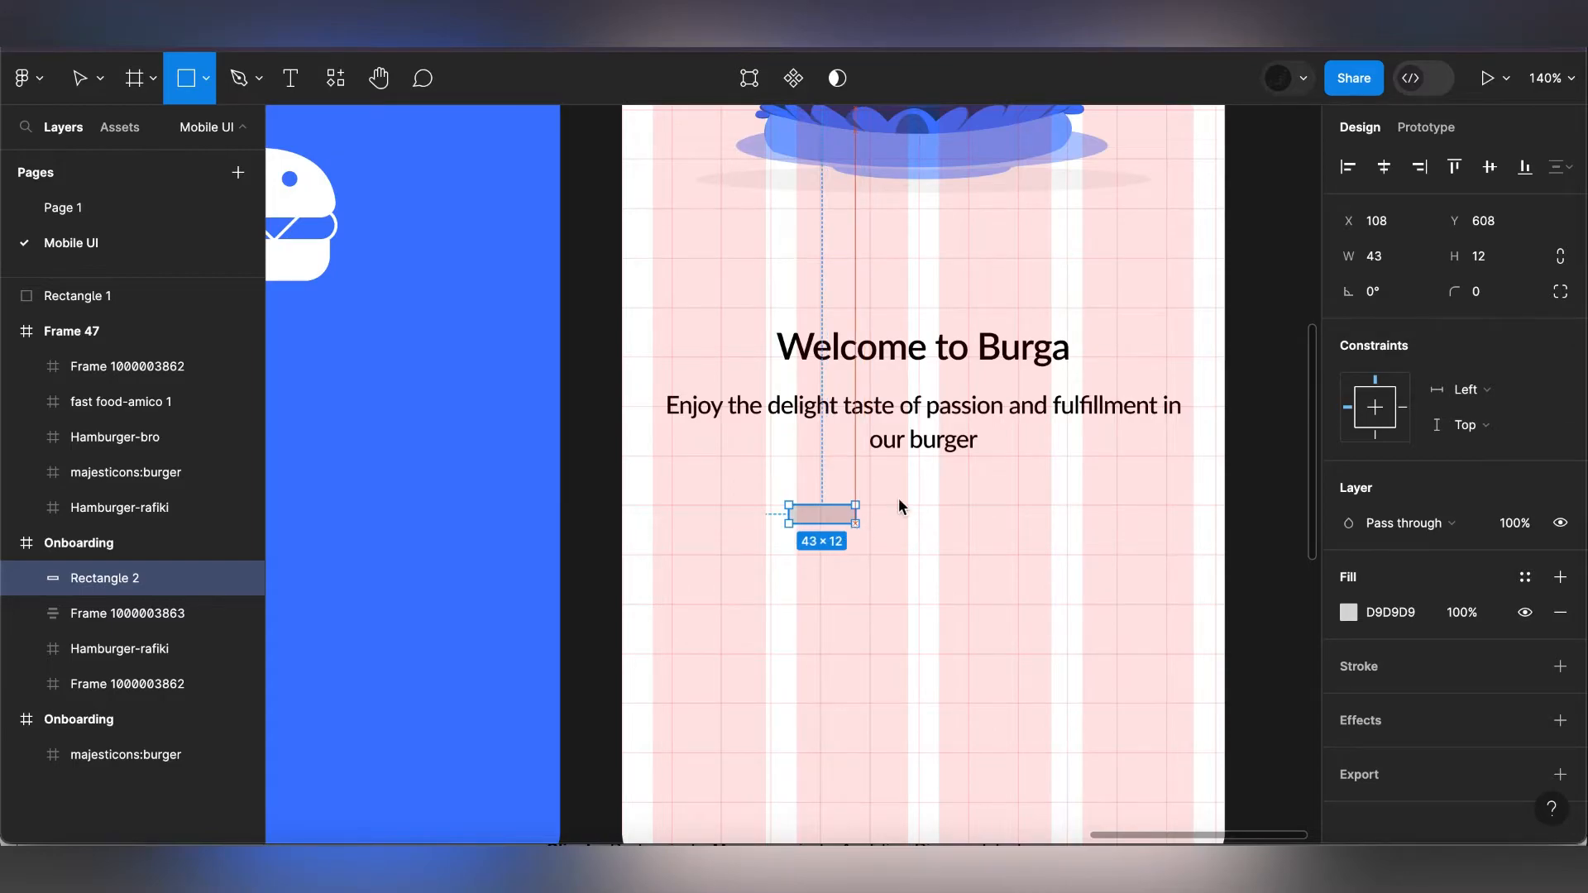
- Set the small rectangle's width to 40 and its height to 10
{"action": "left_click", "coordinate": [1402, 263]}
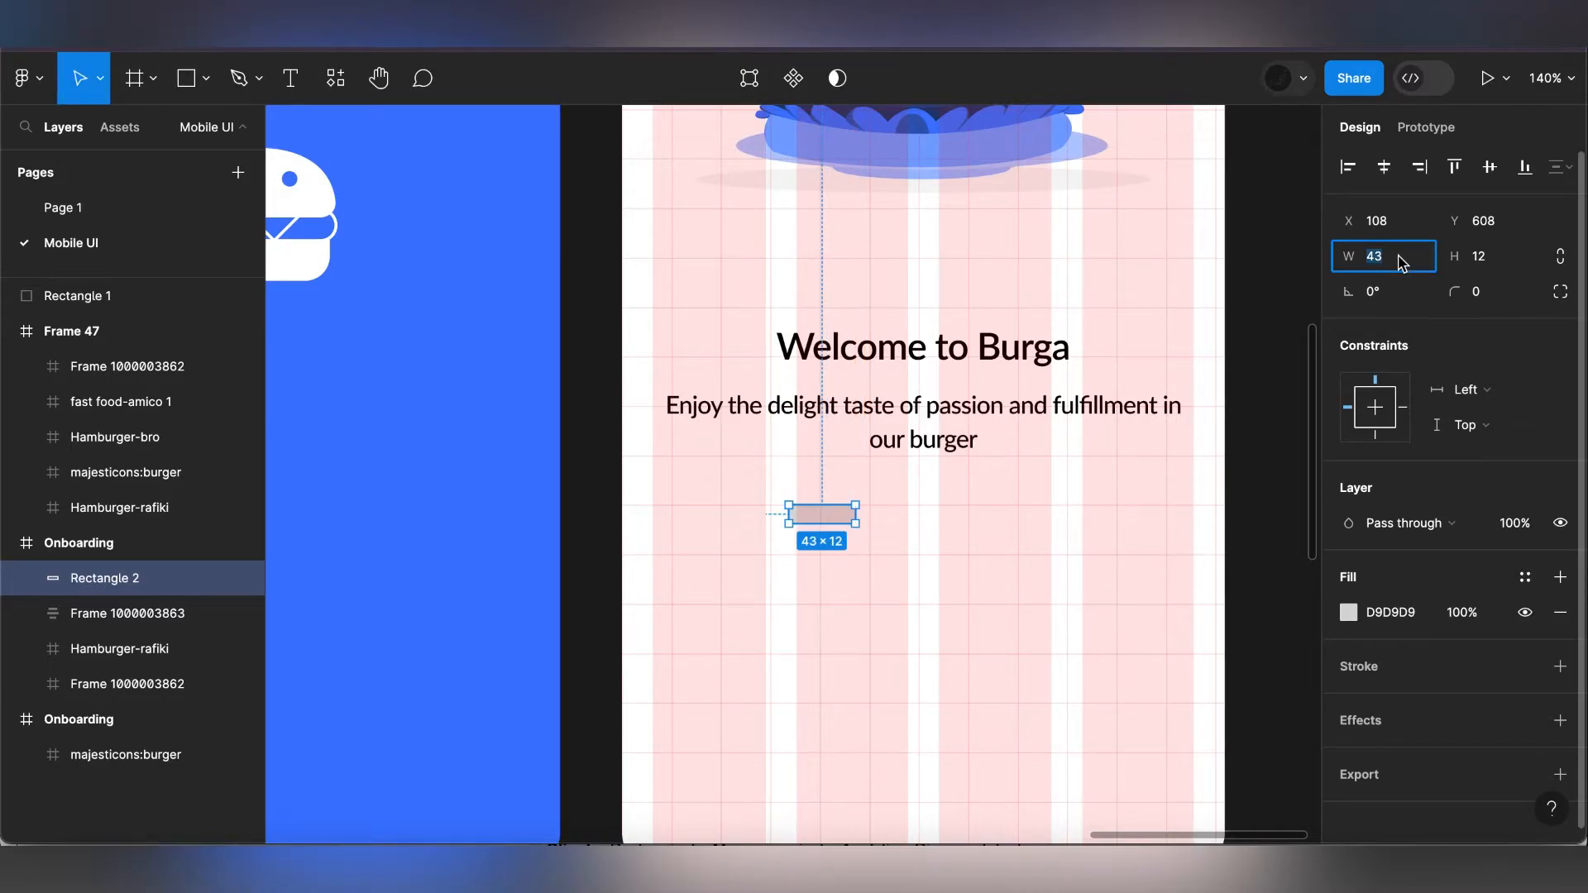
{"action": "type", "text": "40"}
{"action": "key", "text": "Return"}
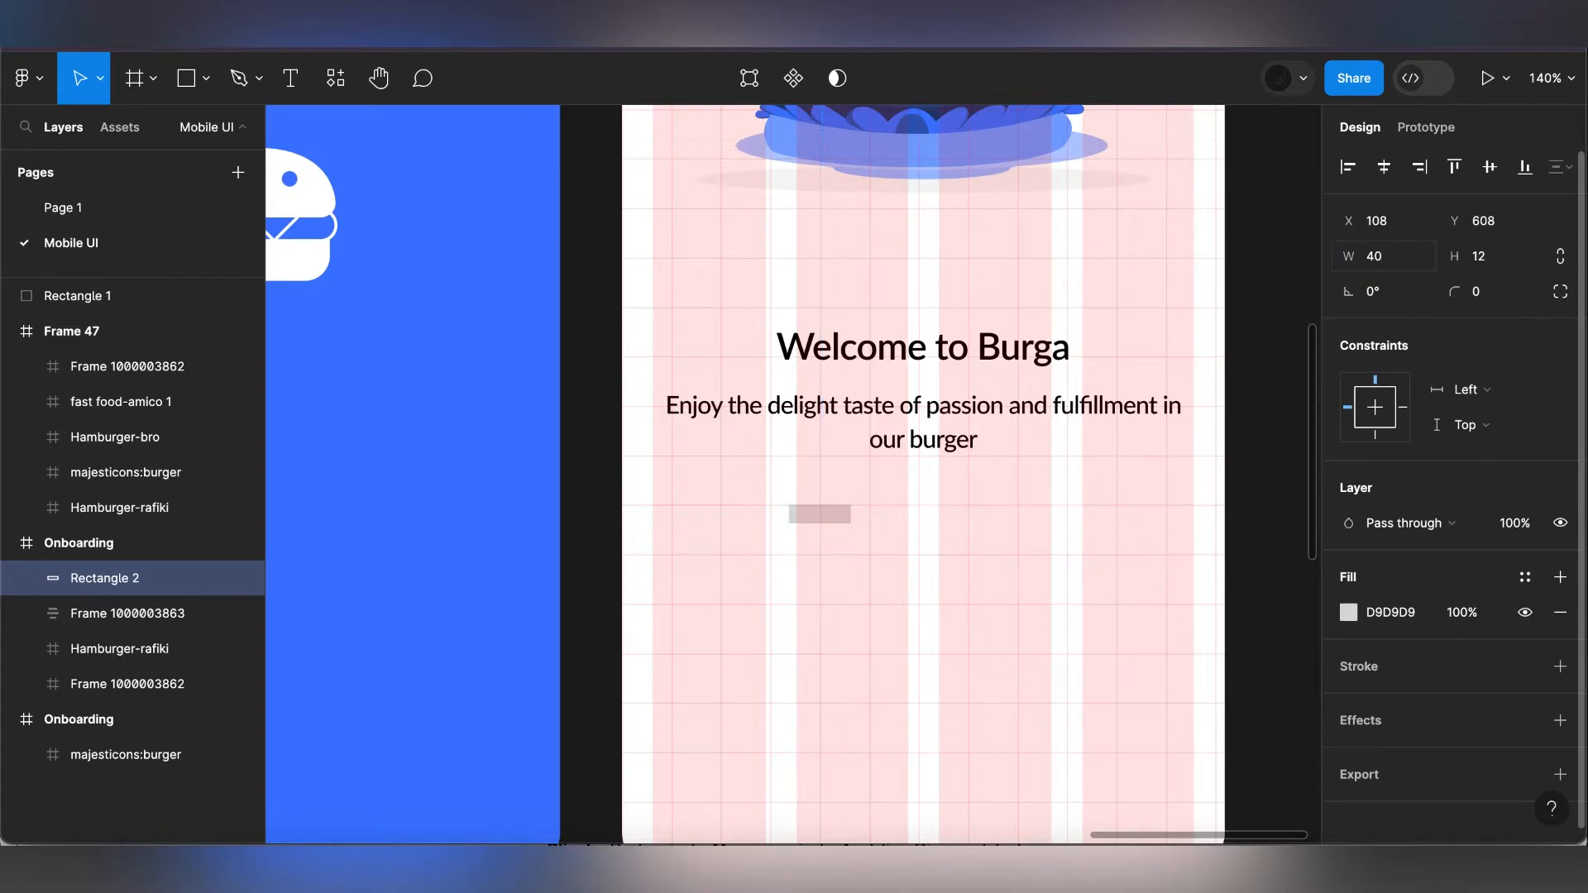
{"action": "left_click", "coordinate": [1491, 267]}
{"action": "key", "text": "BackSpace"}
{"action": "type", "text": "0"}
{"action": "key", "text": "Return"}
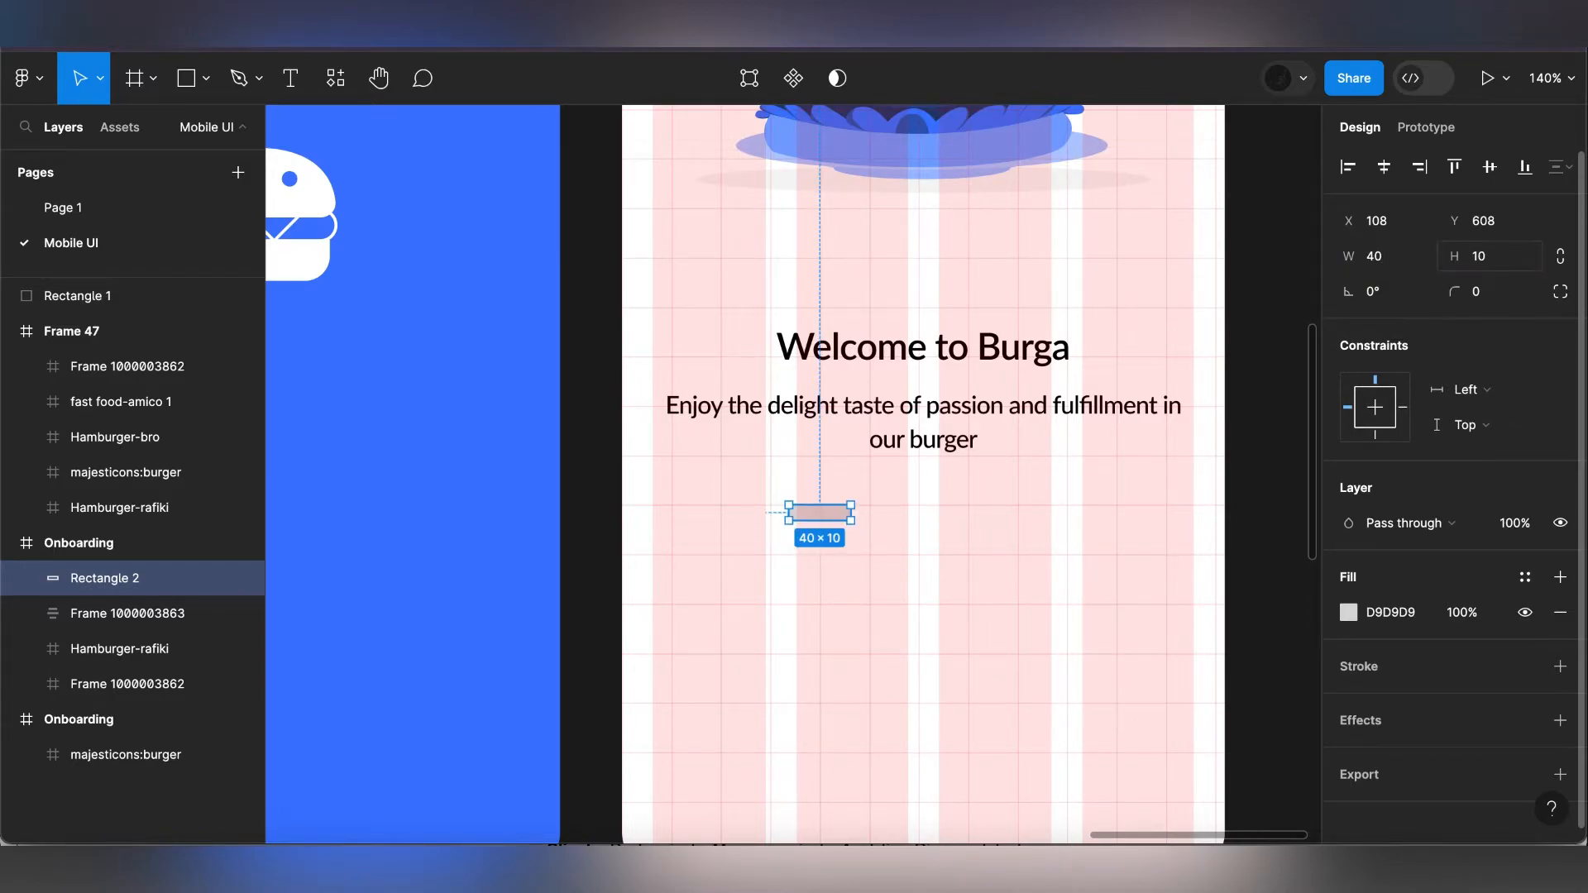
- Round the small rectangle's corners to 8 and fill it with the "Primary colour." brand blue style
{"action": "left_click", "coordinate": [1481, 298]}
{"action": "type", "text": "8"}
{"action": "key", "text": "Return"}
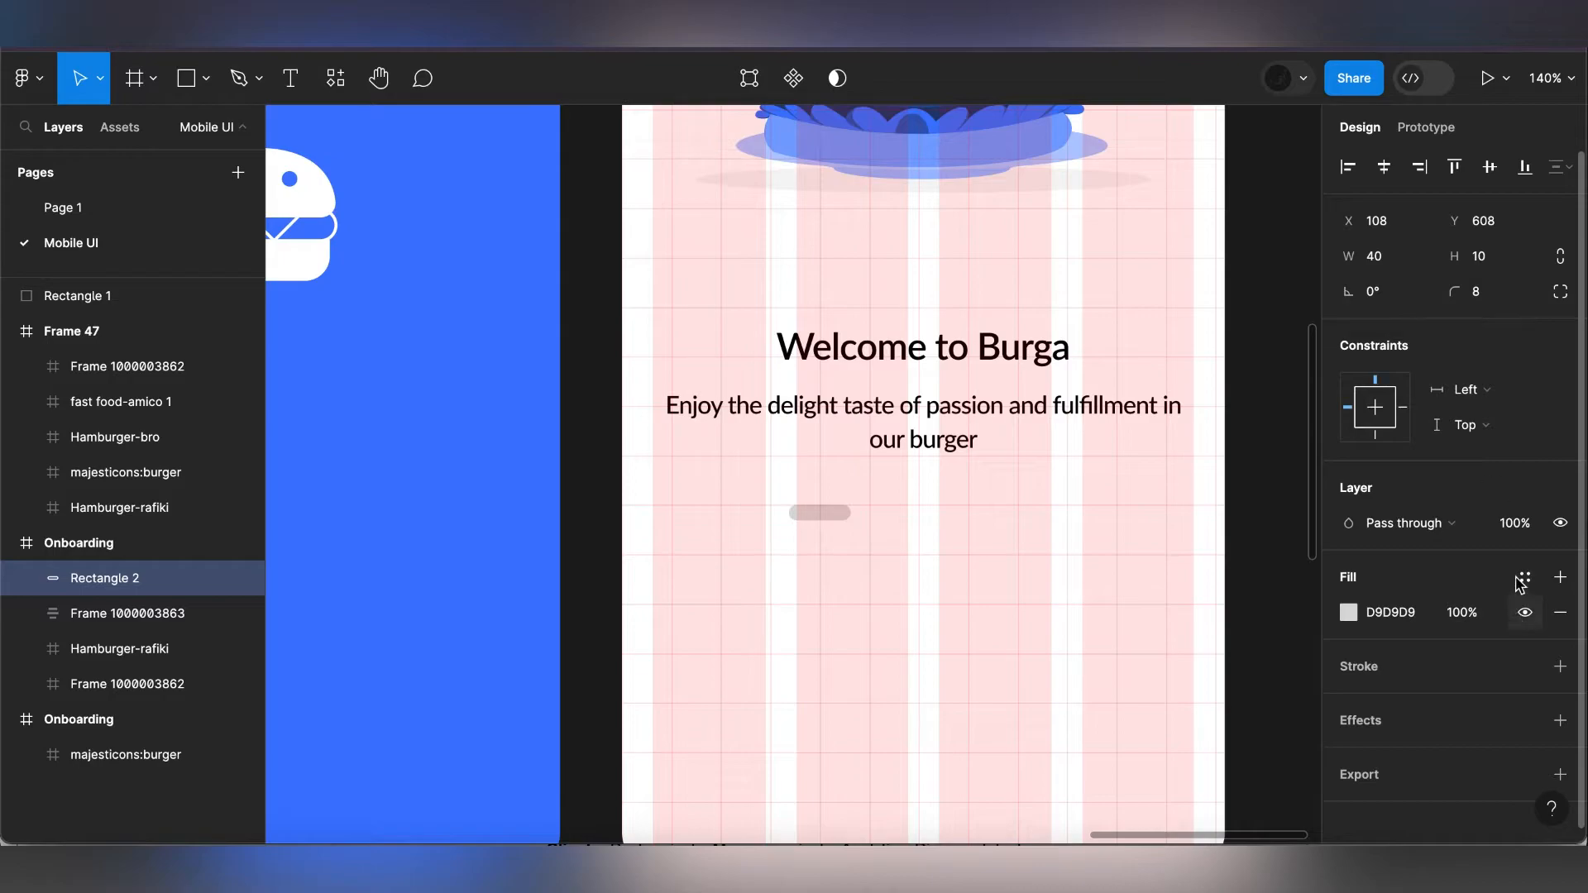
{"action": "left_click", "coordinate": [1524, 579]}
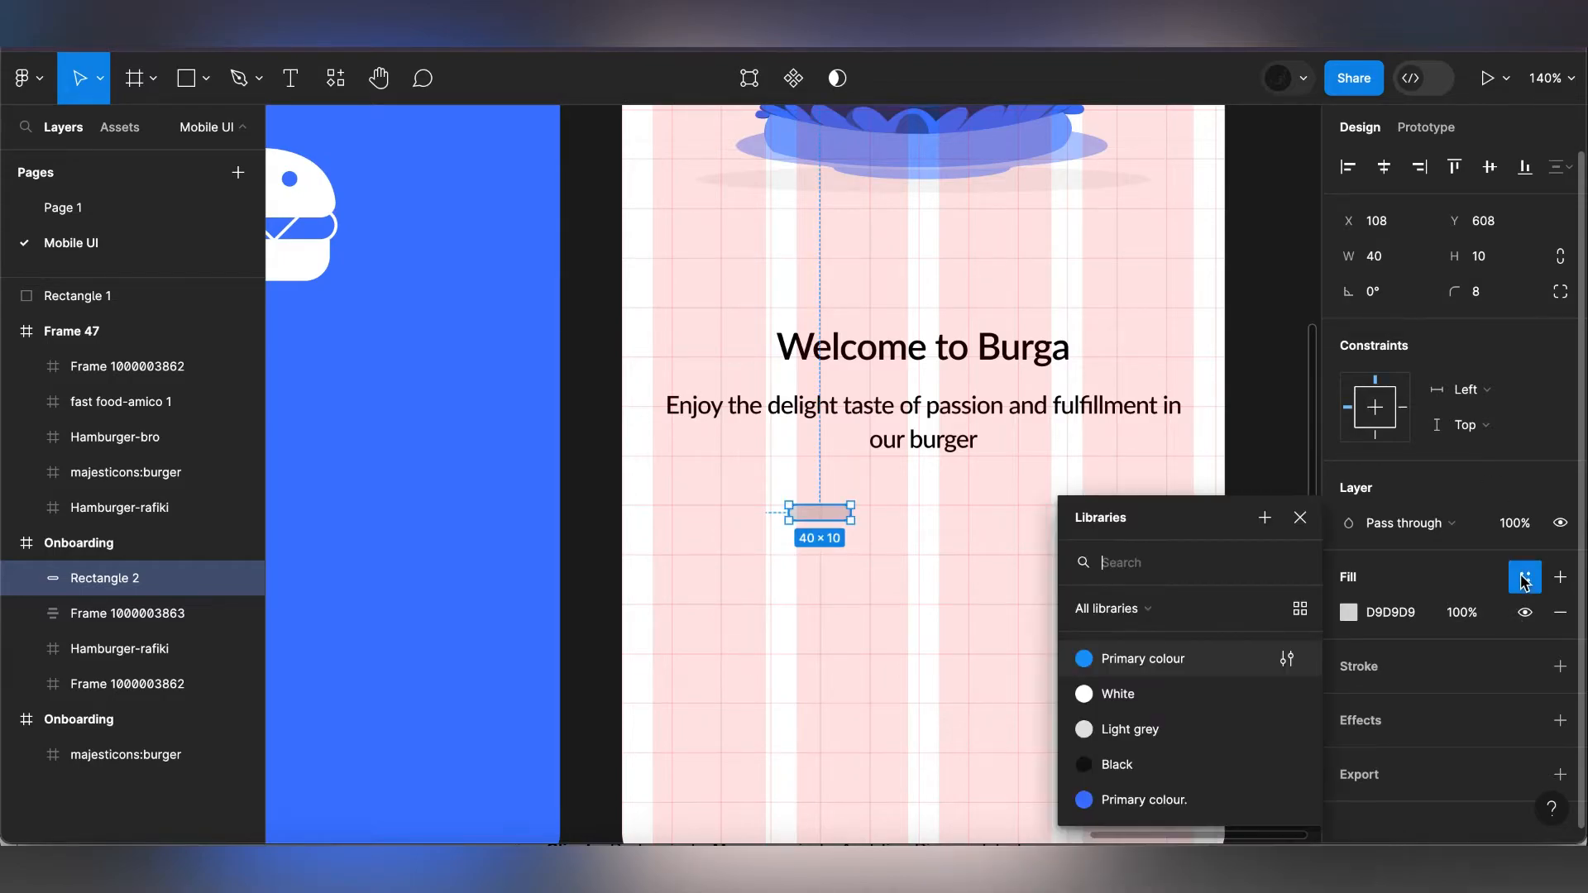
{"action": "left_click", "coordinate": [1167, 801]}
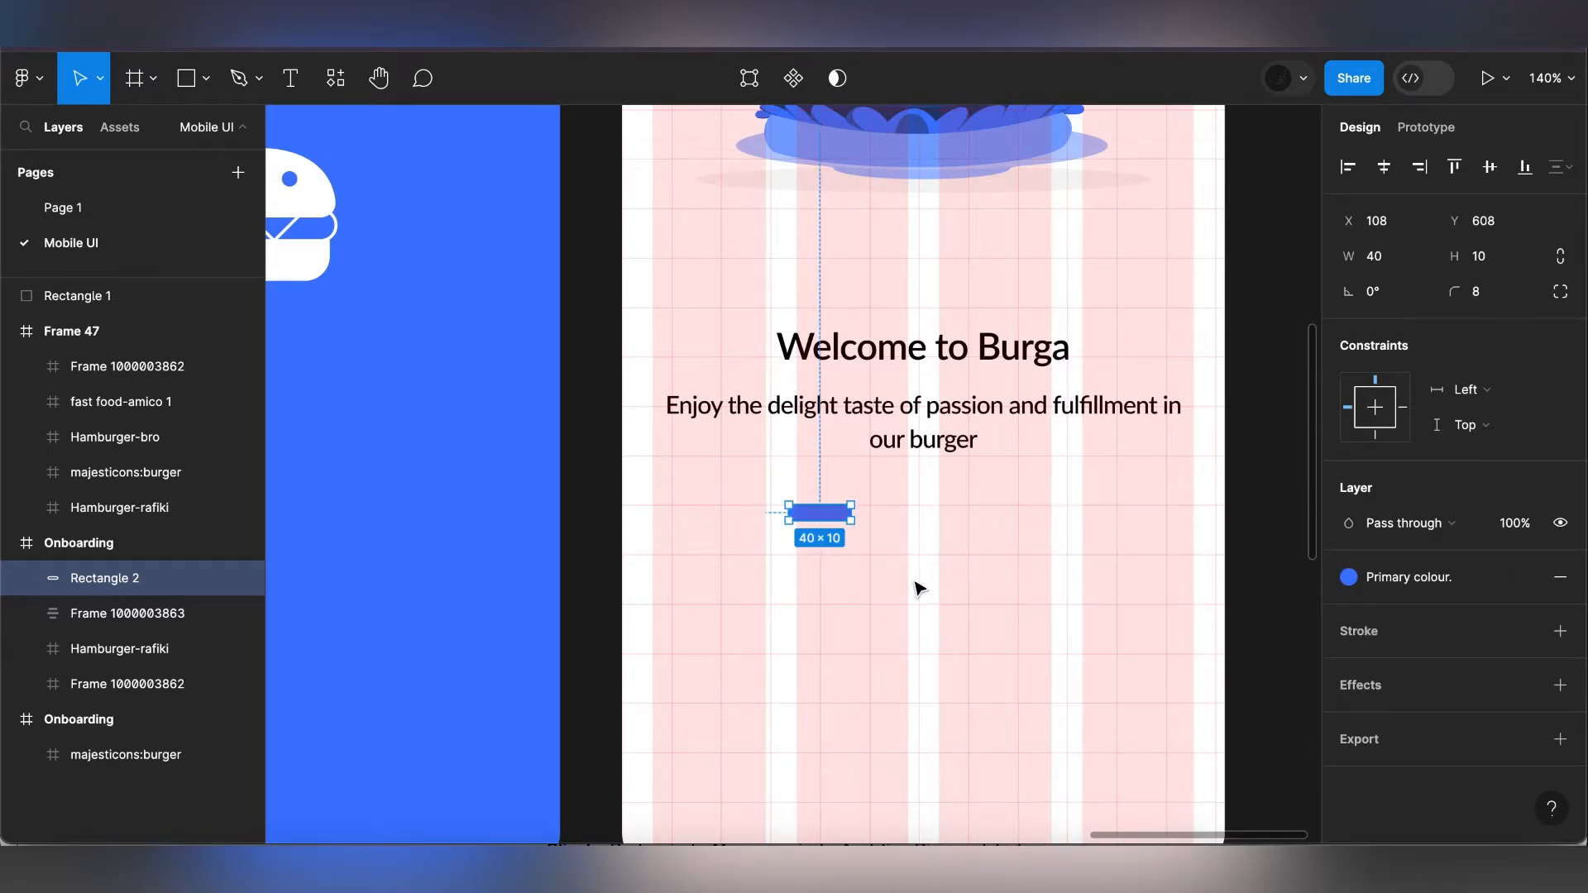
- Duplicate the blue pill just to its right and set the copy's width to 16
{"action": "left_click_drag", "start_coordinate": [812, 518], "coordinate": [895, 519]}
{"action": "left_click", "coordinate": [1406, 263]}
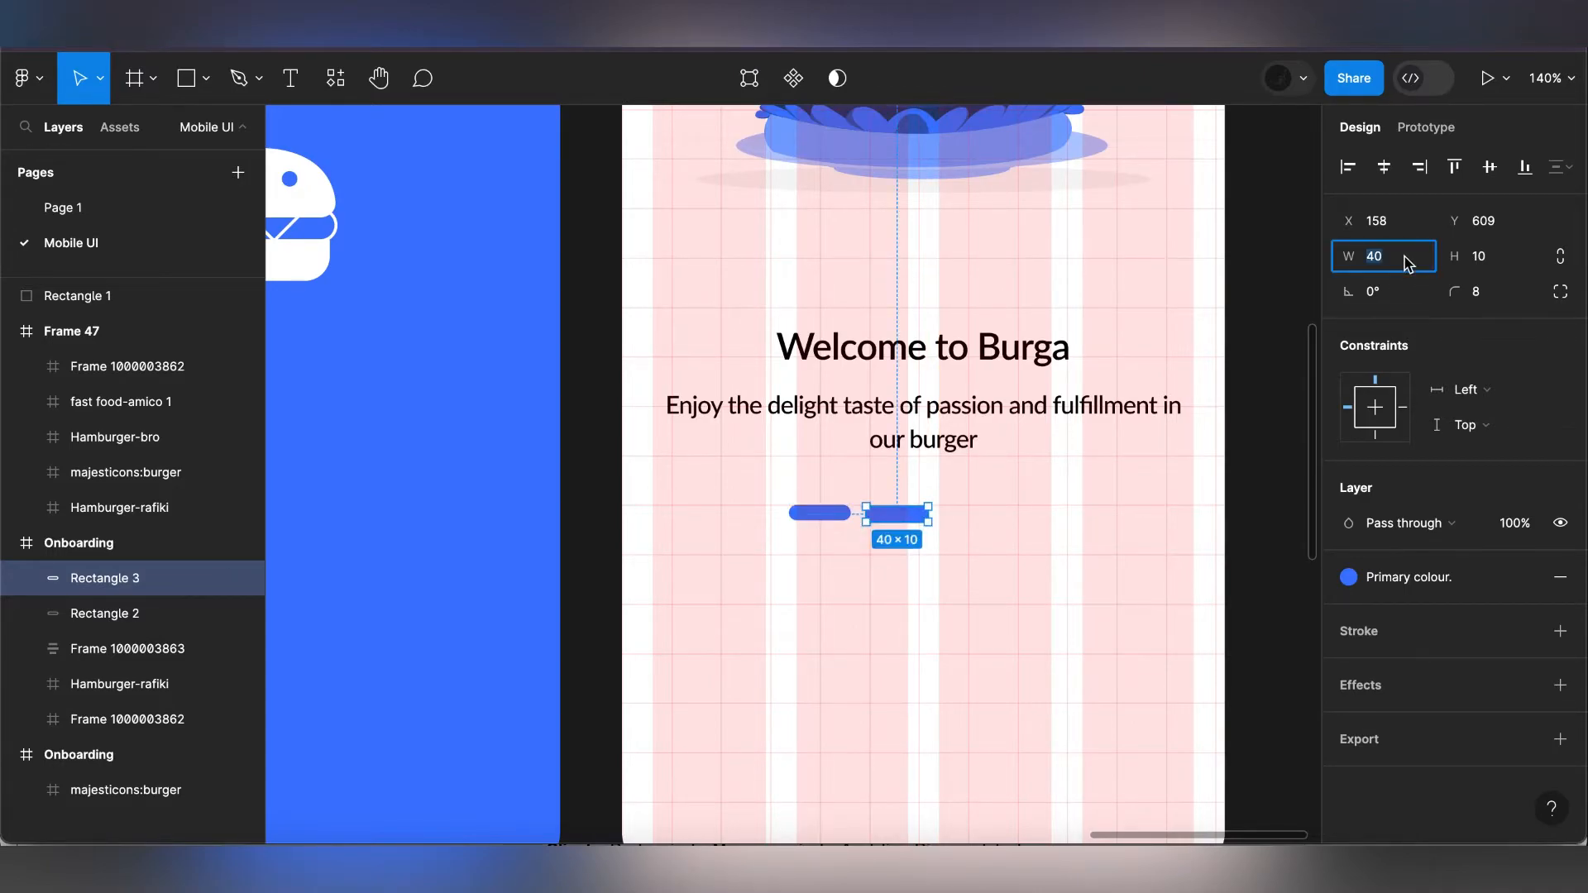
{"action": "type", "text": "10"}
{"action": "key", "text": "Return"}
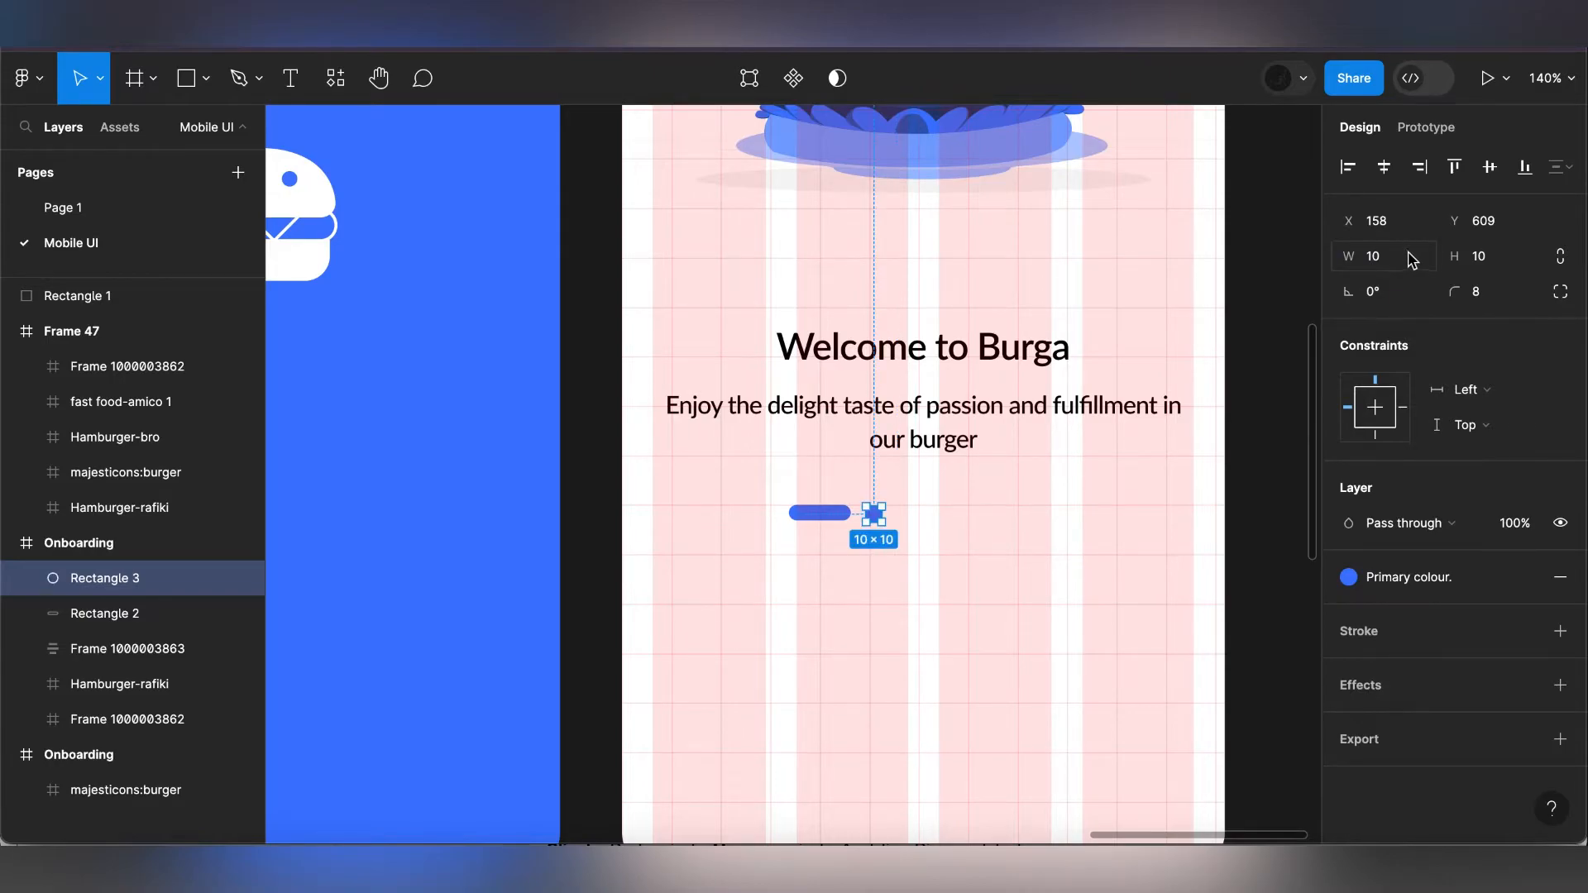
{"action": "left_click", "coordinate": [1384, 263]}
{"action": "type", "text": "1"}
{"action": "key", "text": "Return"}
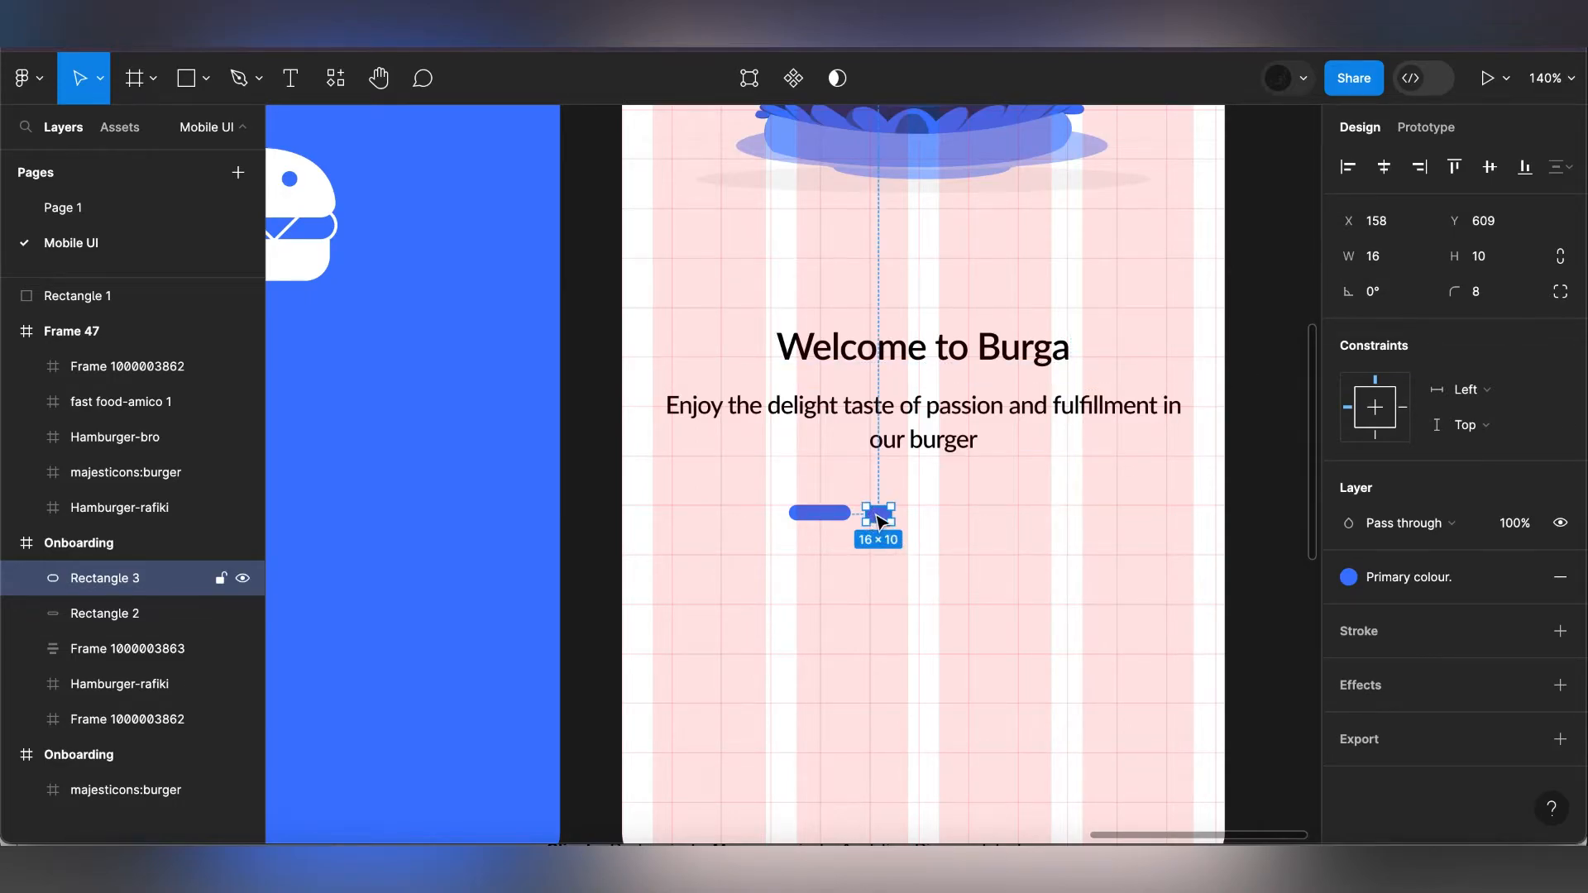
- Duplicate the short pill to its right, detach the colour style from both short pills and fill them with light blue DBE6FF
{"action": "left_click_drag", "start_coordinate": [878, 514], "coordinate": [927, 520], "text": "alt"}
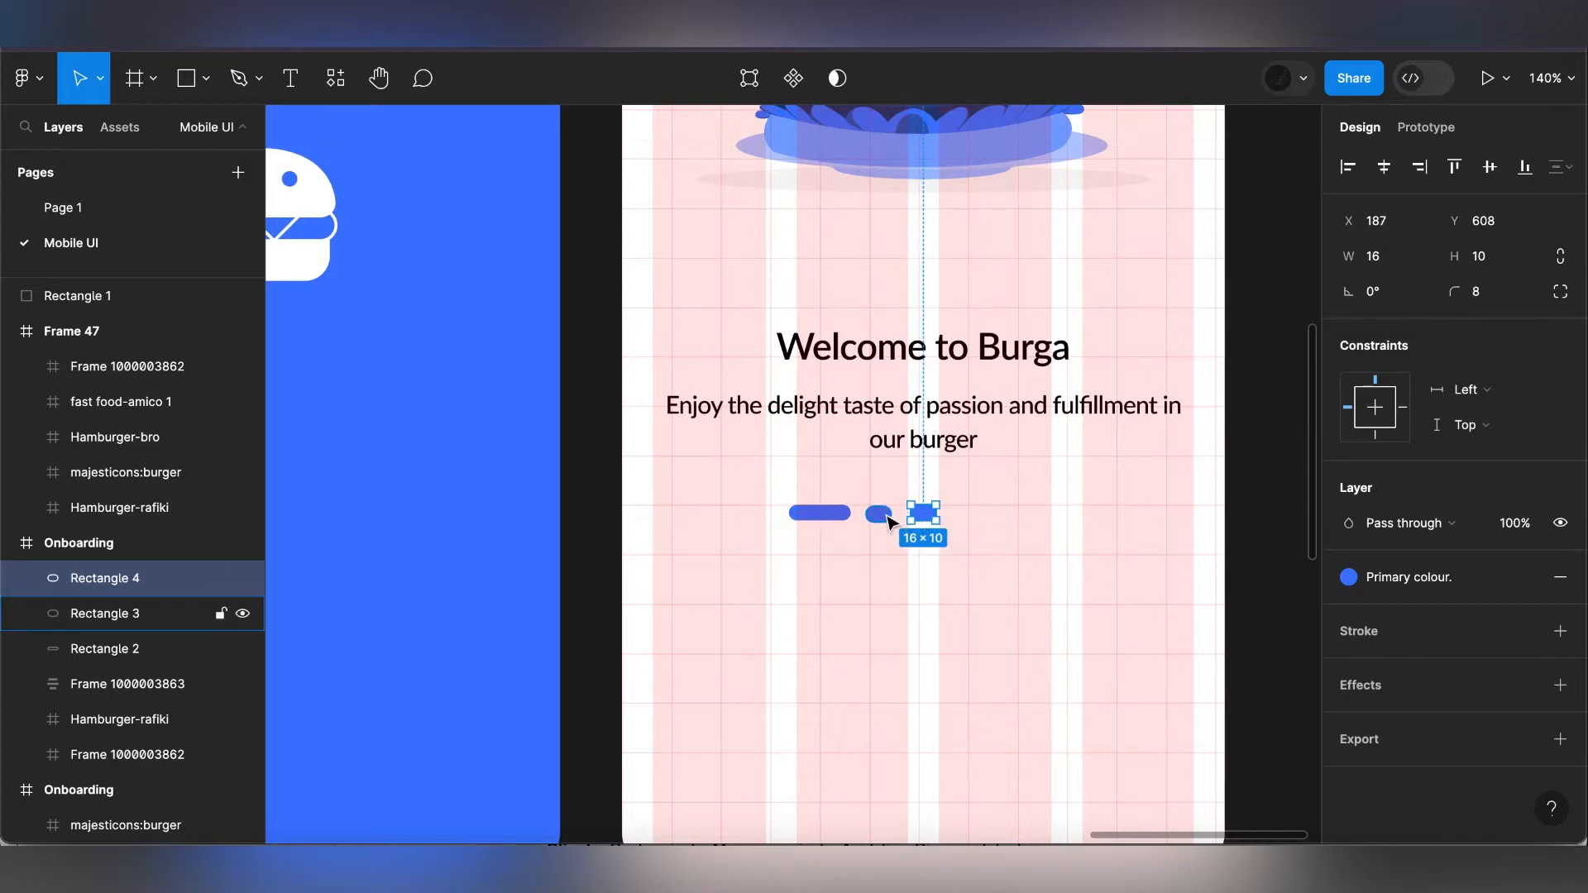
{"action": "left_click", "coordinate": [888, 518], "text": "shift"}
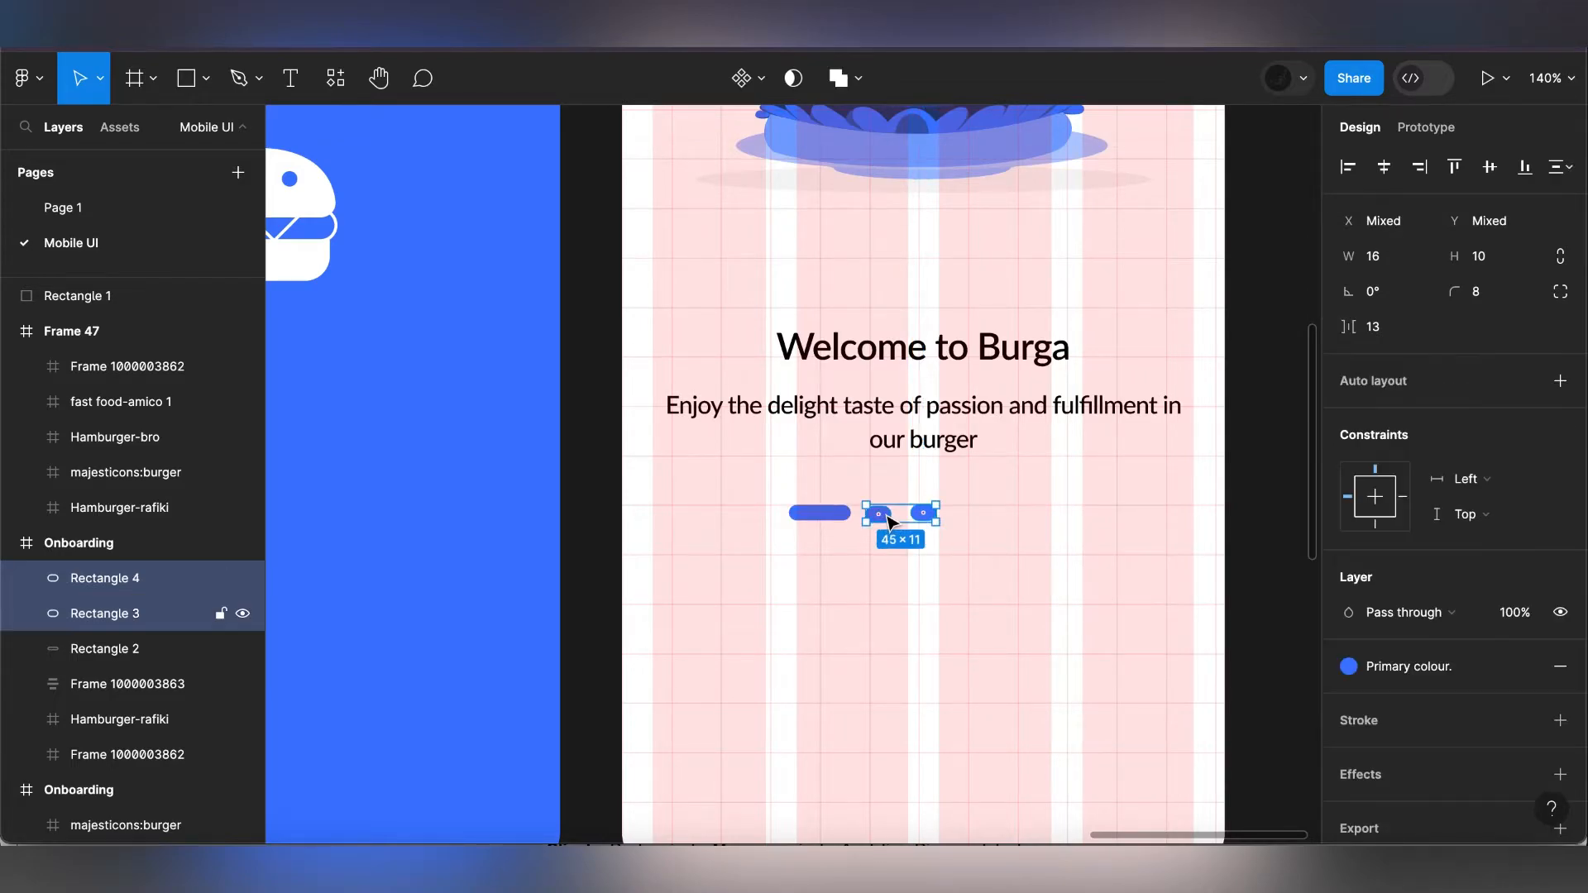
{"action": "left_click", "coordinate": [1523, 668]}
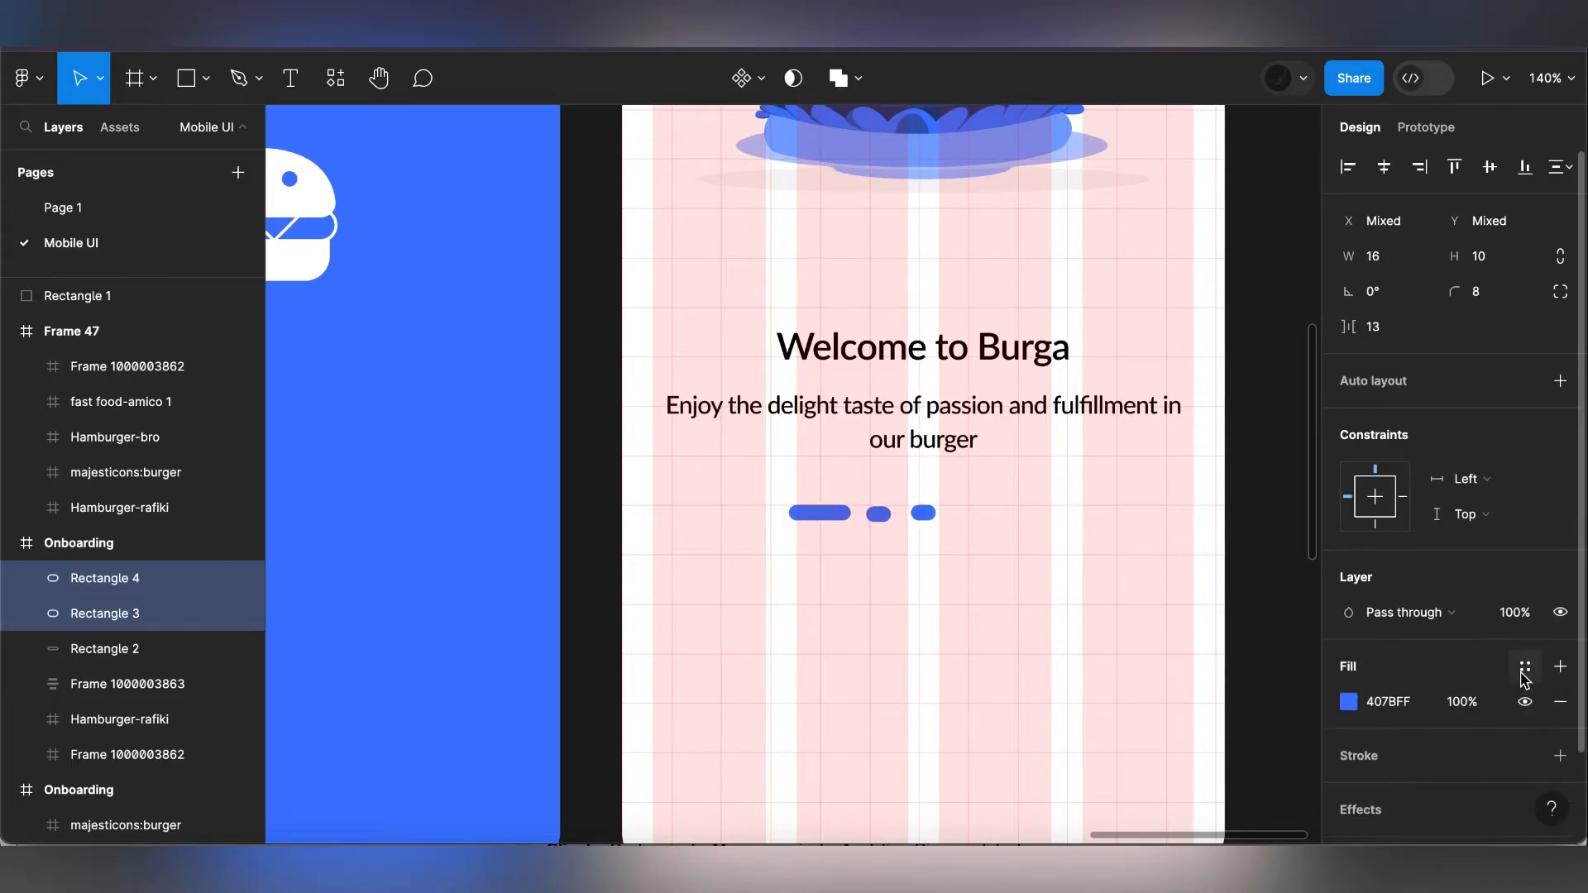
{"action": "left_click", "coordinate": [1348, 703]}
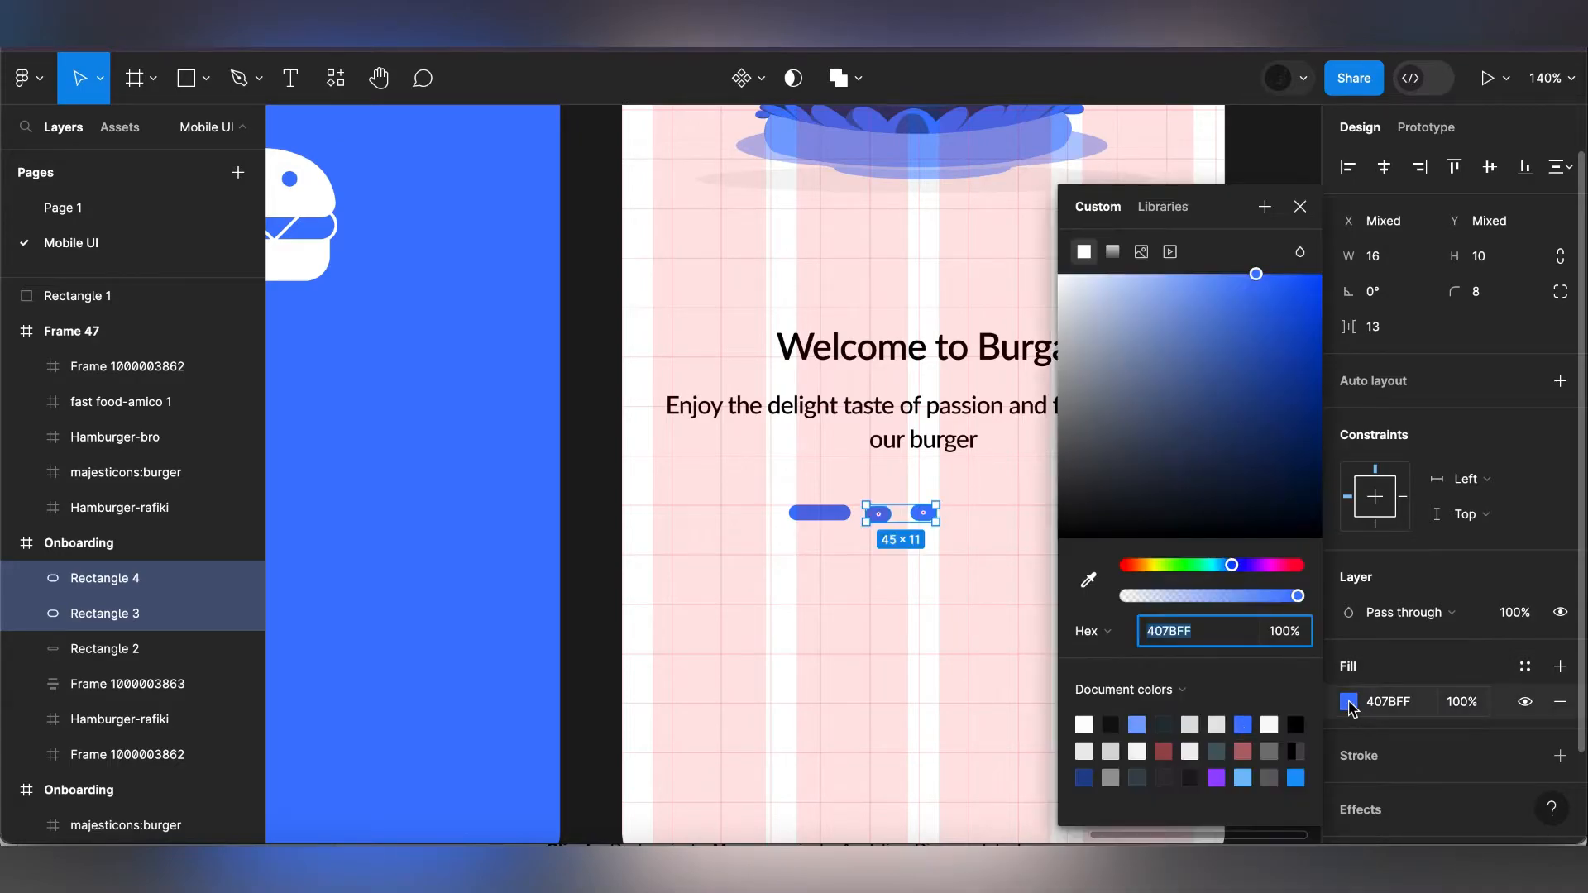
{"action": "left_click", "coordinate": [1093, 281]}
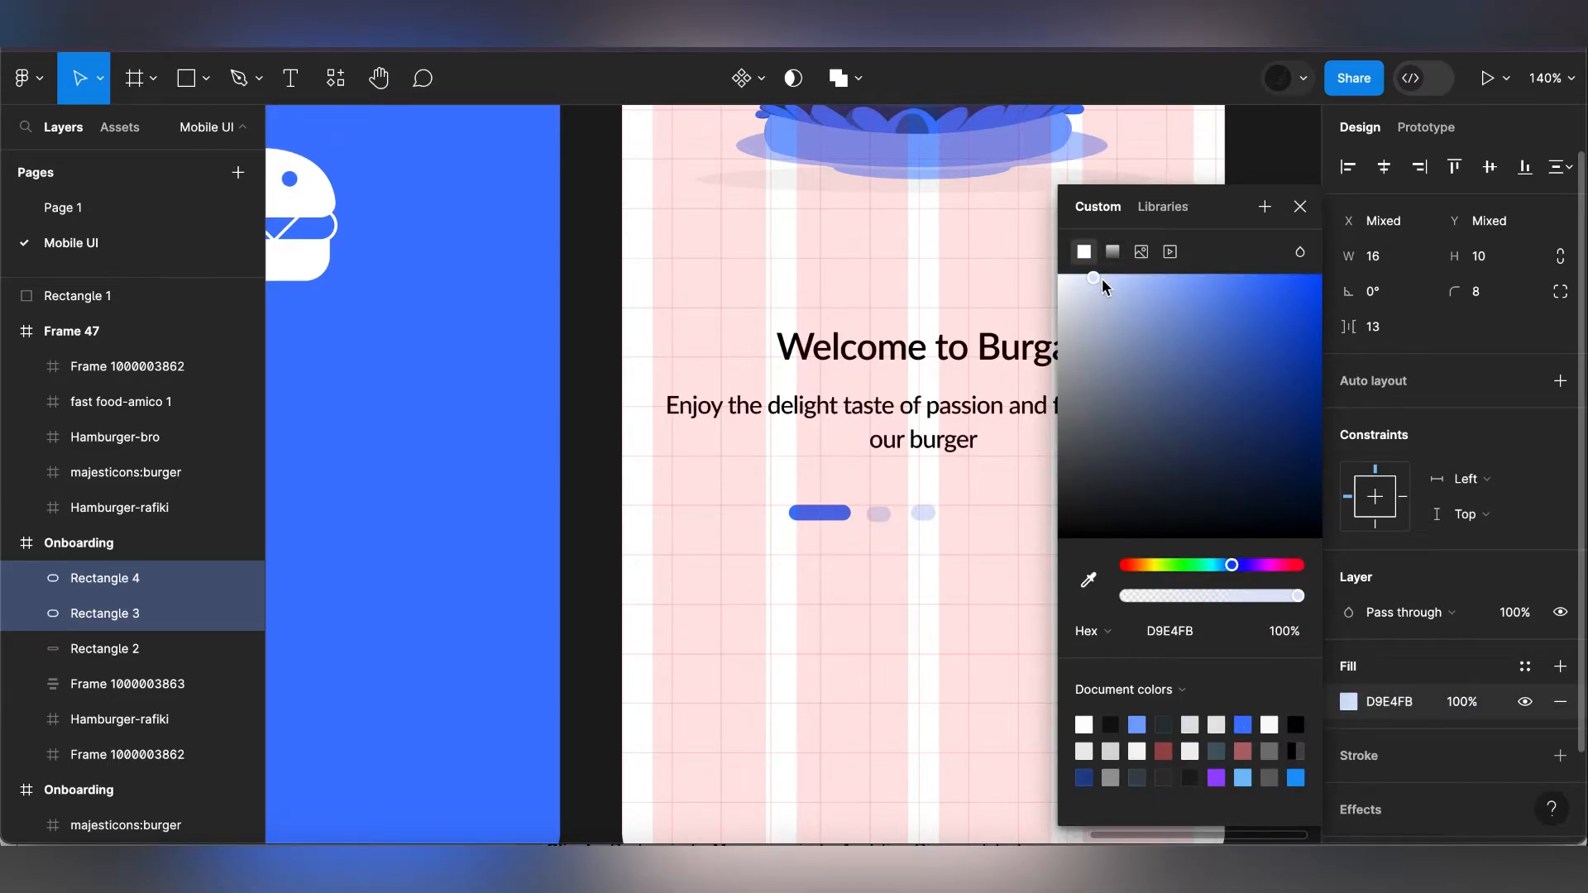
{"action": "left_click", "coordinate": [1095, 277]}
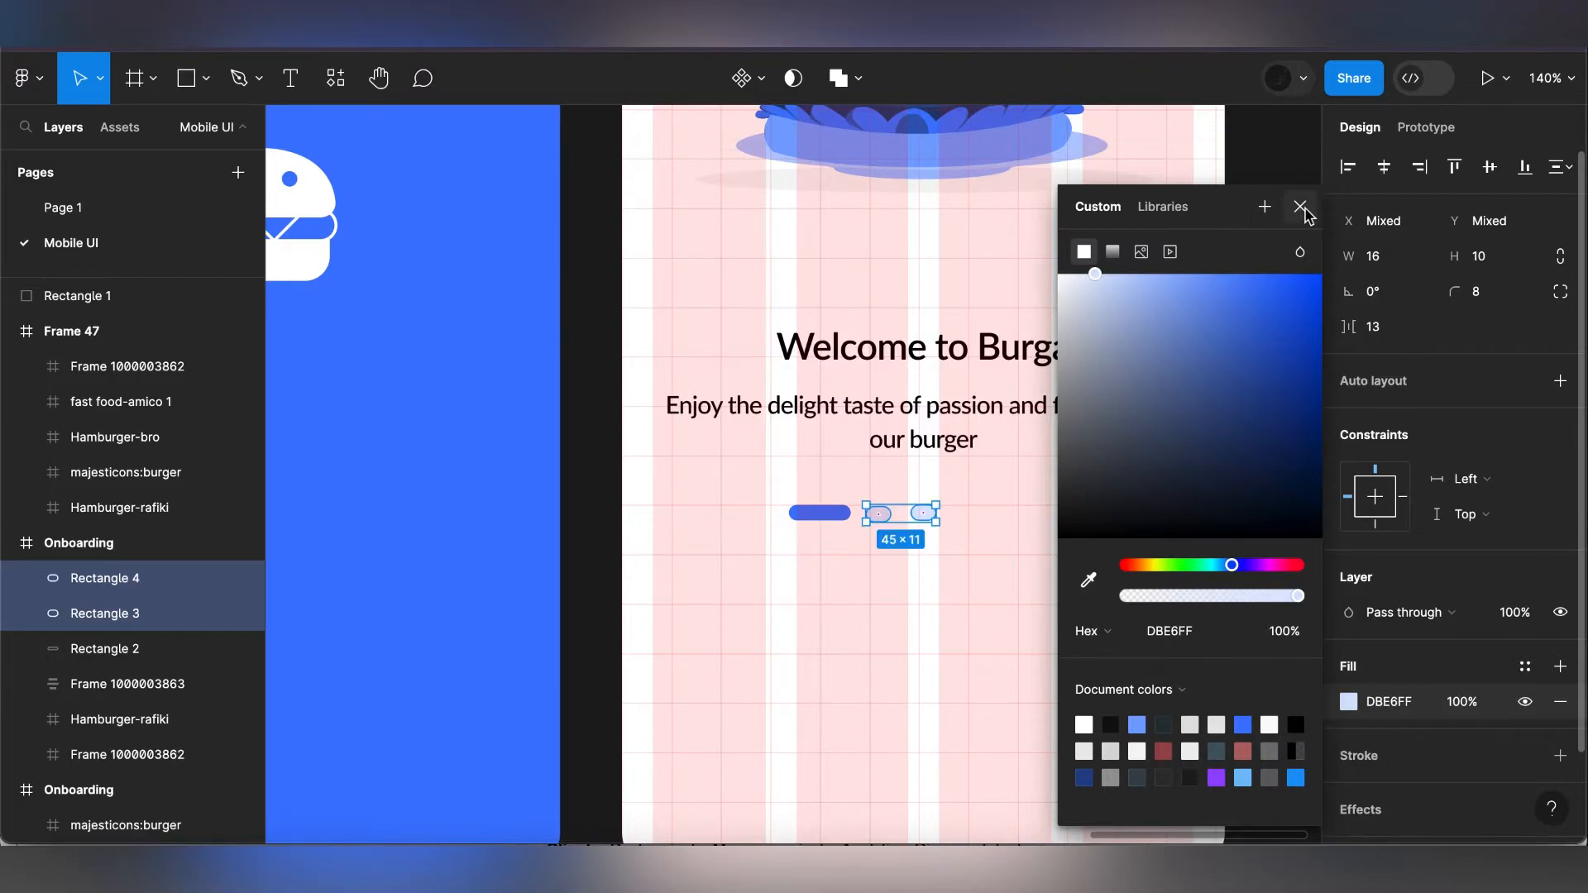
{"action": "key", "text": "Escape"}
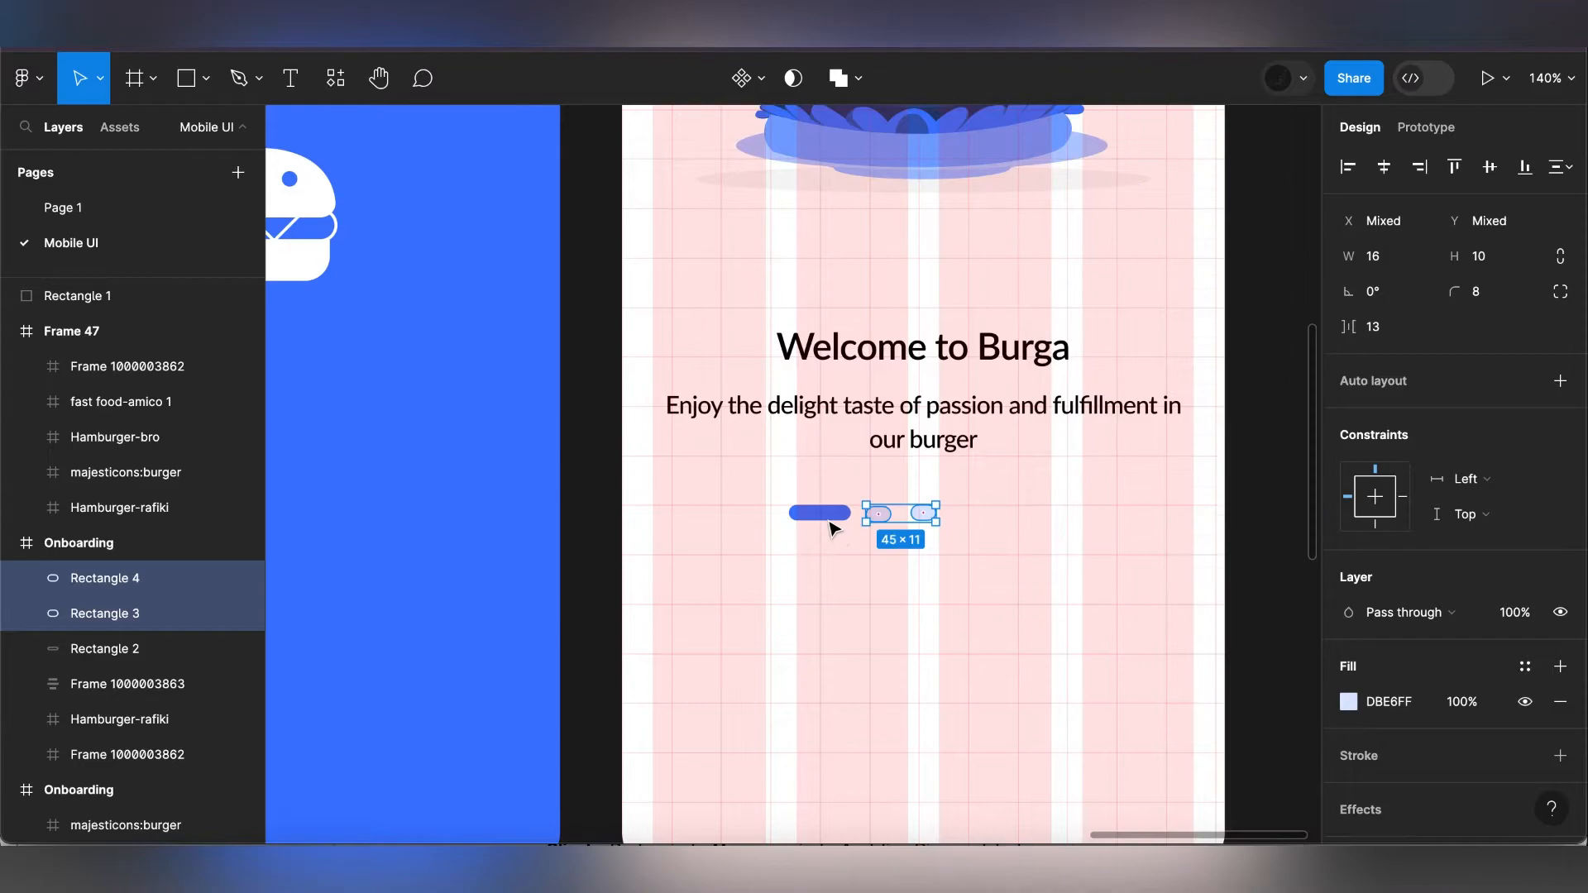
- Group the three indicator pills in a horizontal auto layout with a spacing of 4 and bottom-left alignment
{"action": "left_click", "coordinate": [828, 522], "text": "shift"}
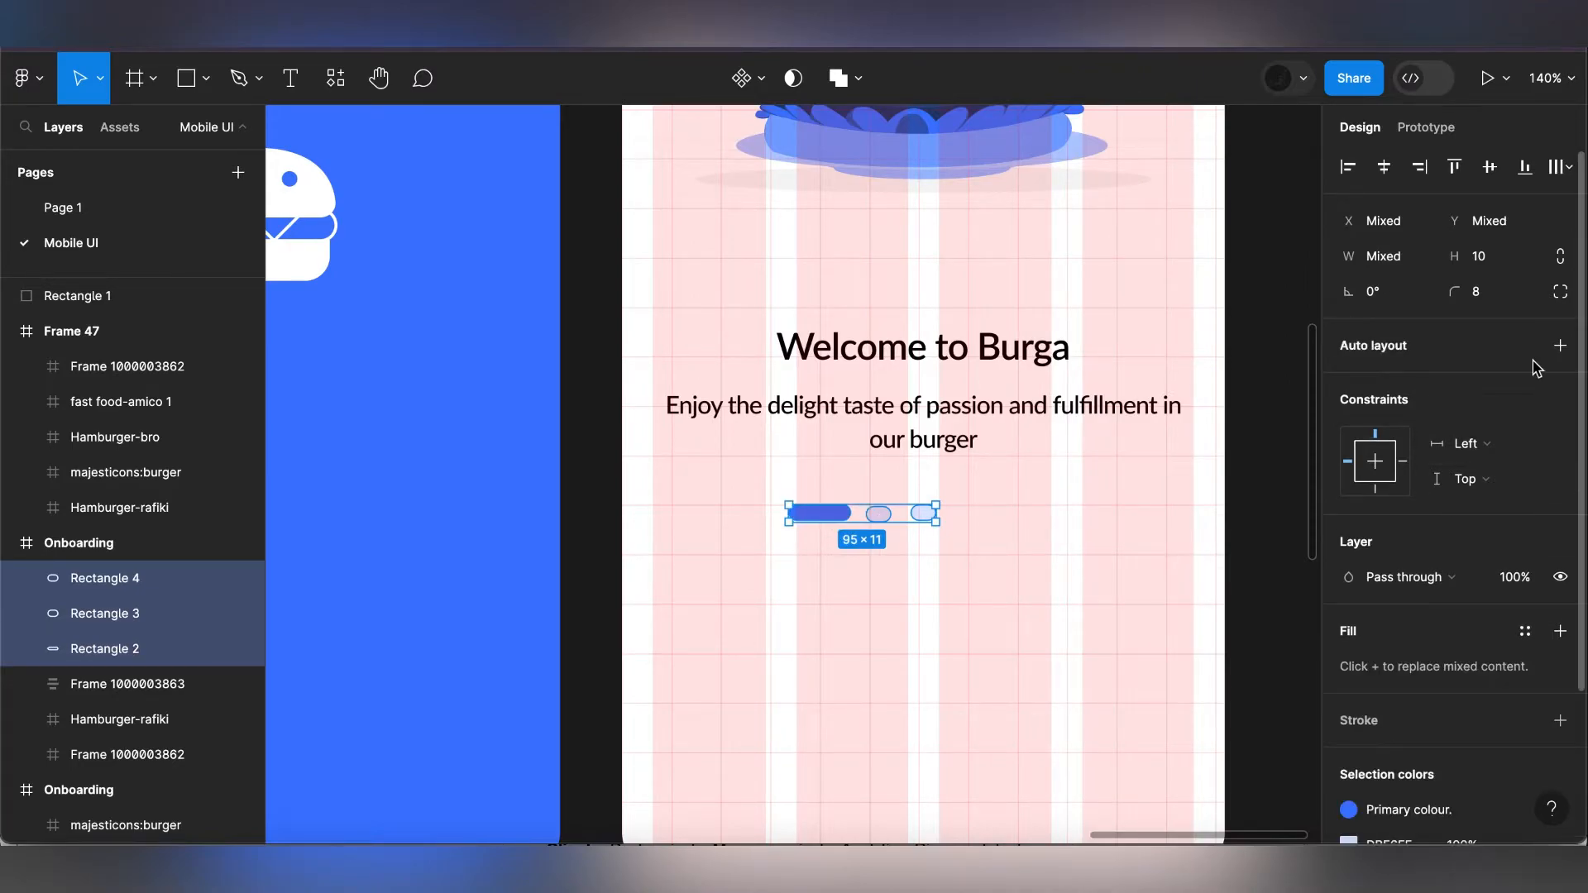
{"action": "left_click", "coordinate": [1560, 347]}
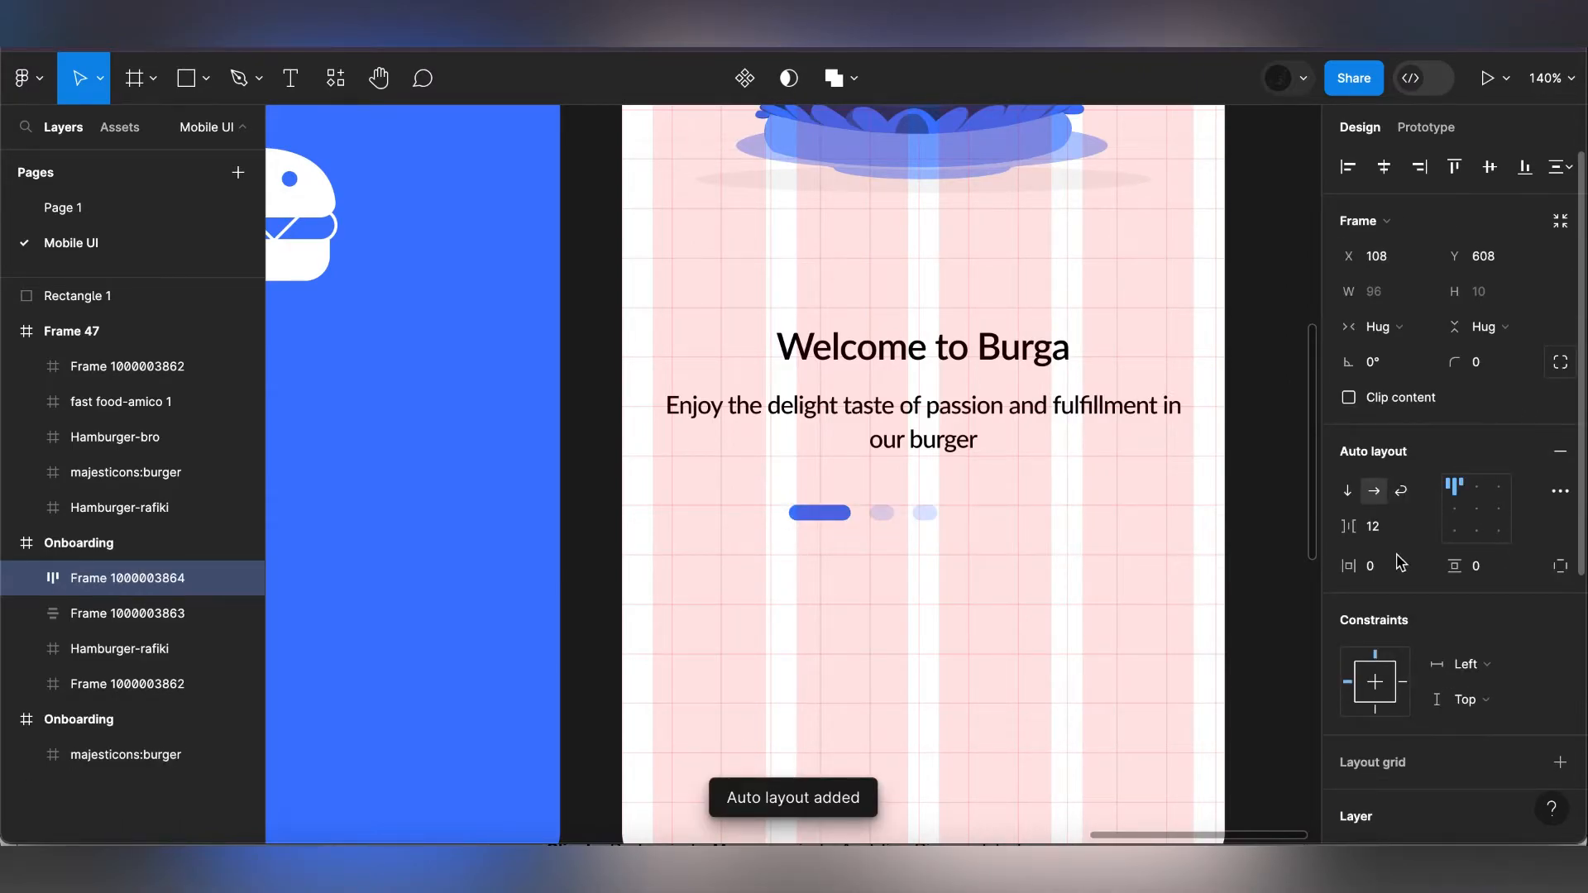
{"action": "left_click", "coordinate": [1389, 528]}
{"action": "type", "text": "4"}
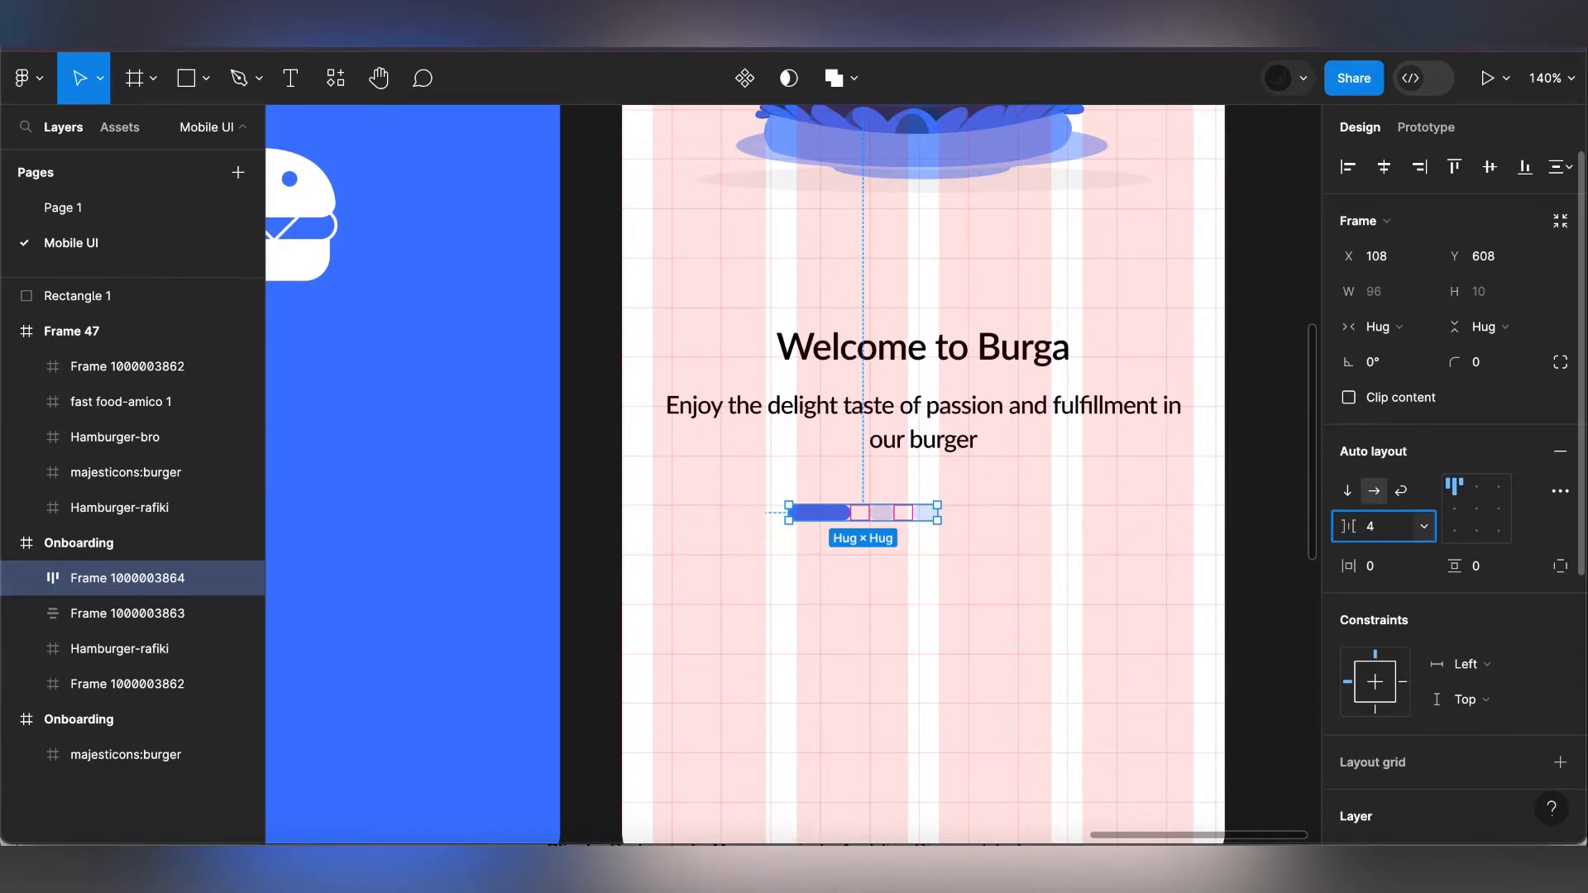
{"action": "left_click", "coordinate": [1478, 517]}
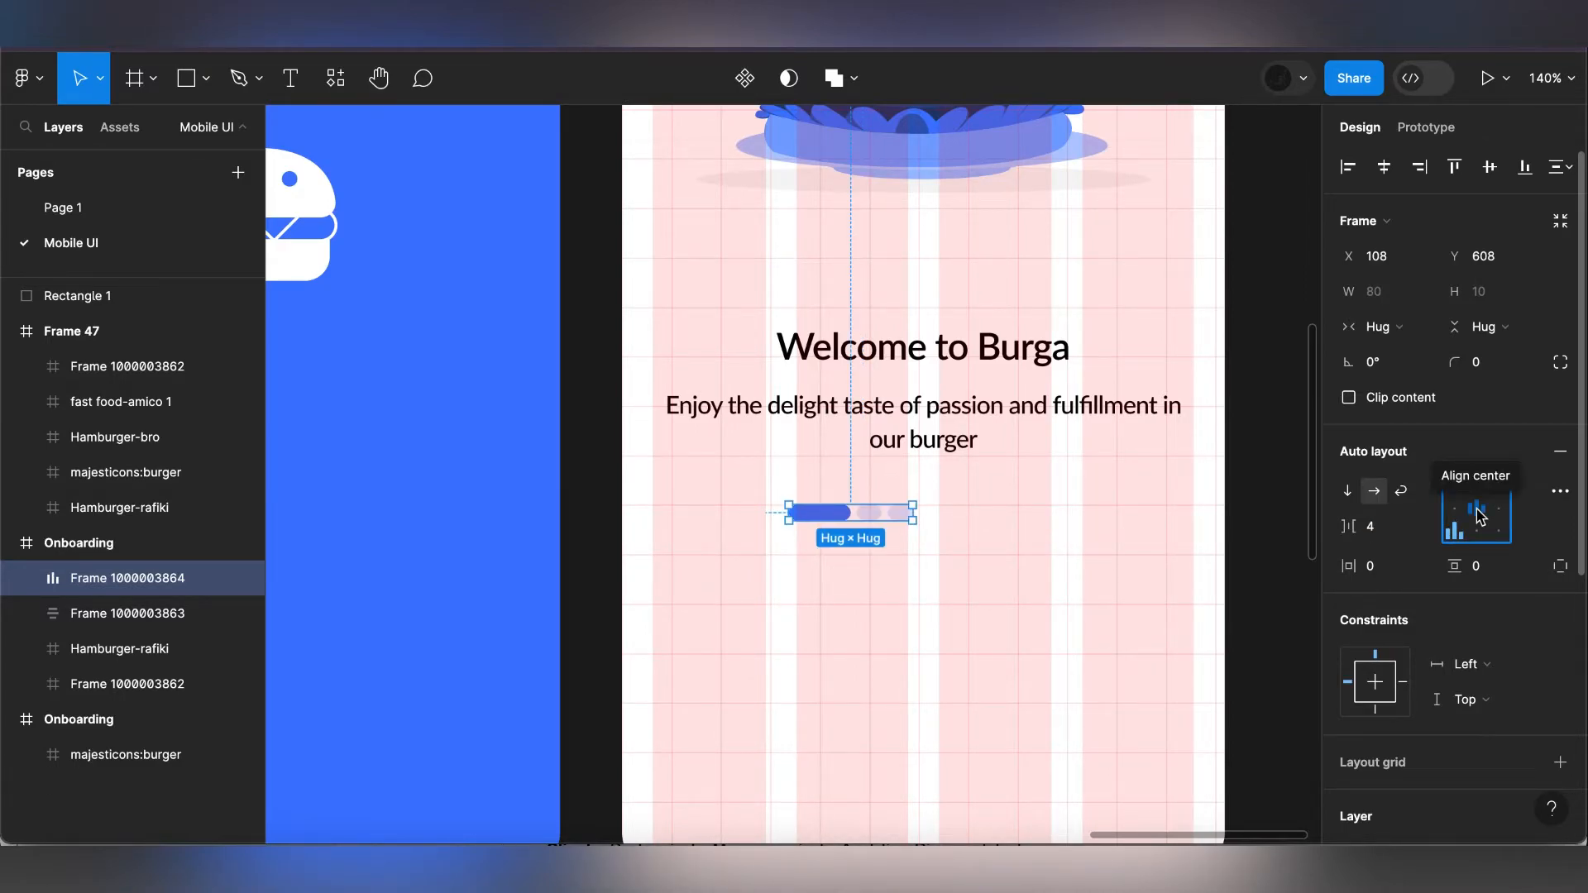
- Set the height of all three pills inside the page indicator to 8
{"action": "double_click", "coordinate": [837, 513]}
{"action": "key", "text": "ctrl+a"}
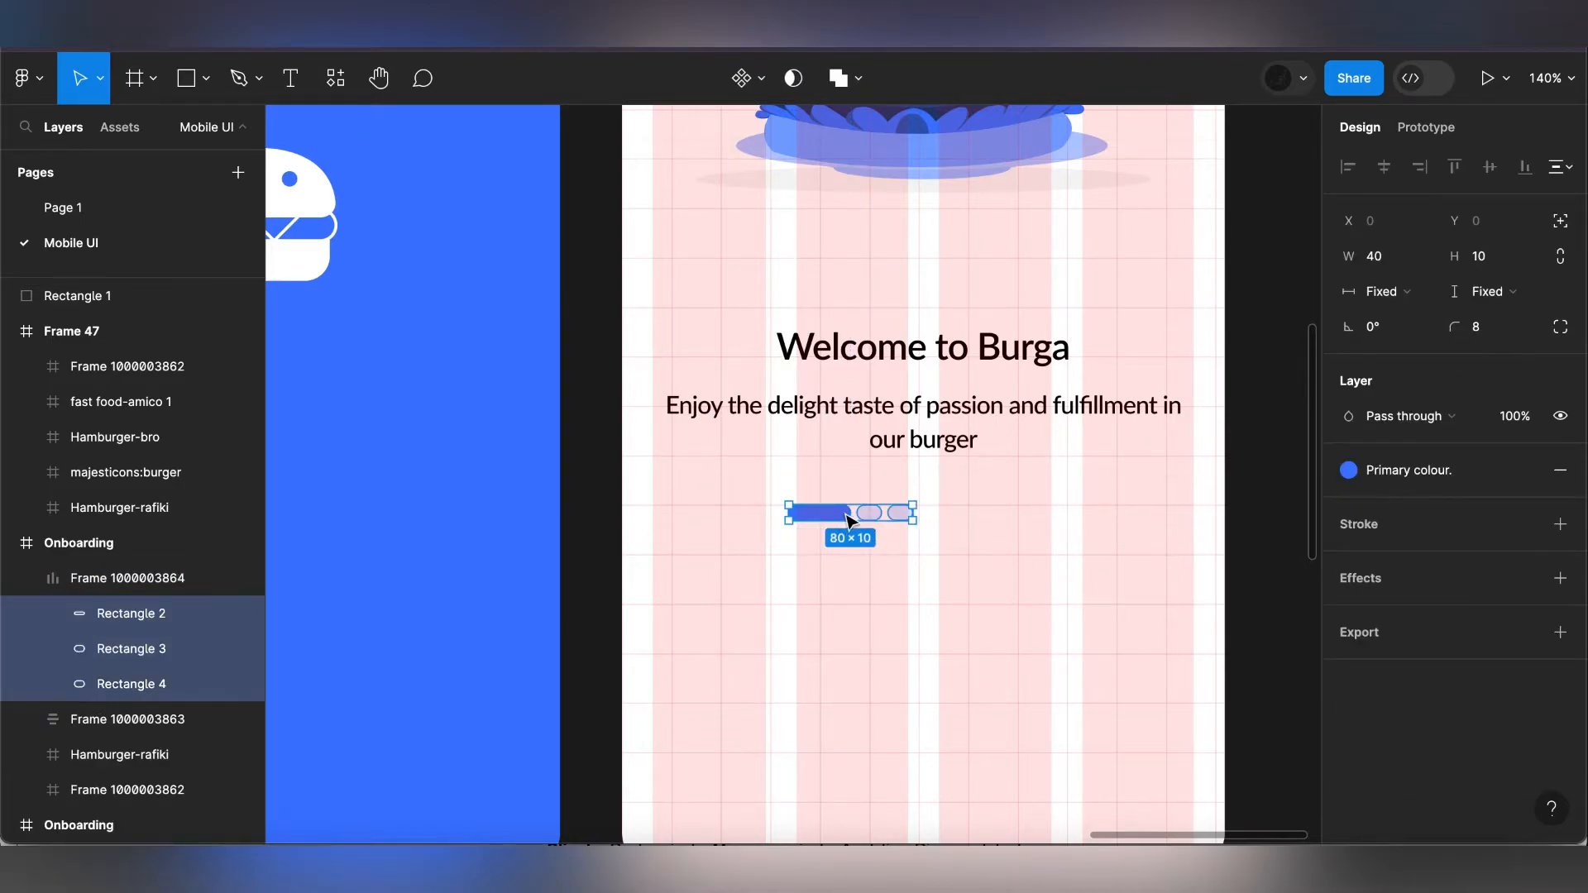
{"action": "left_click", "coordinate": [1492, 256]}
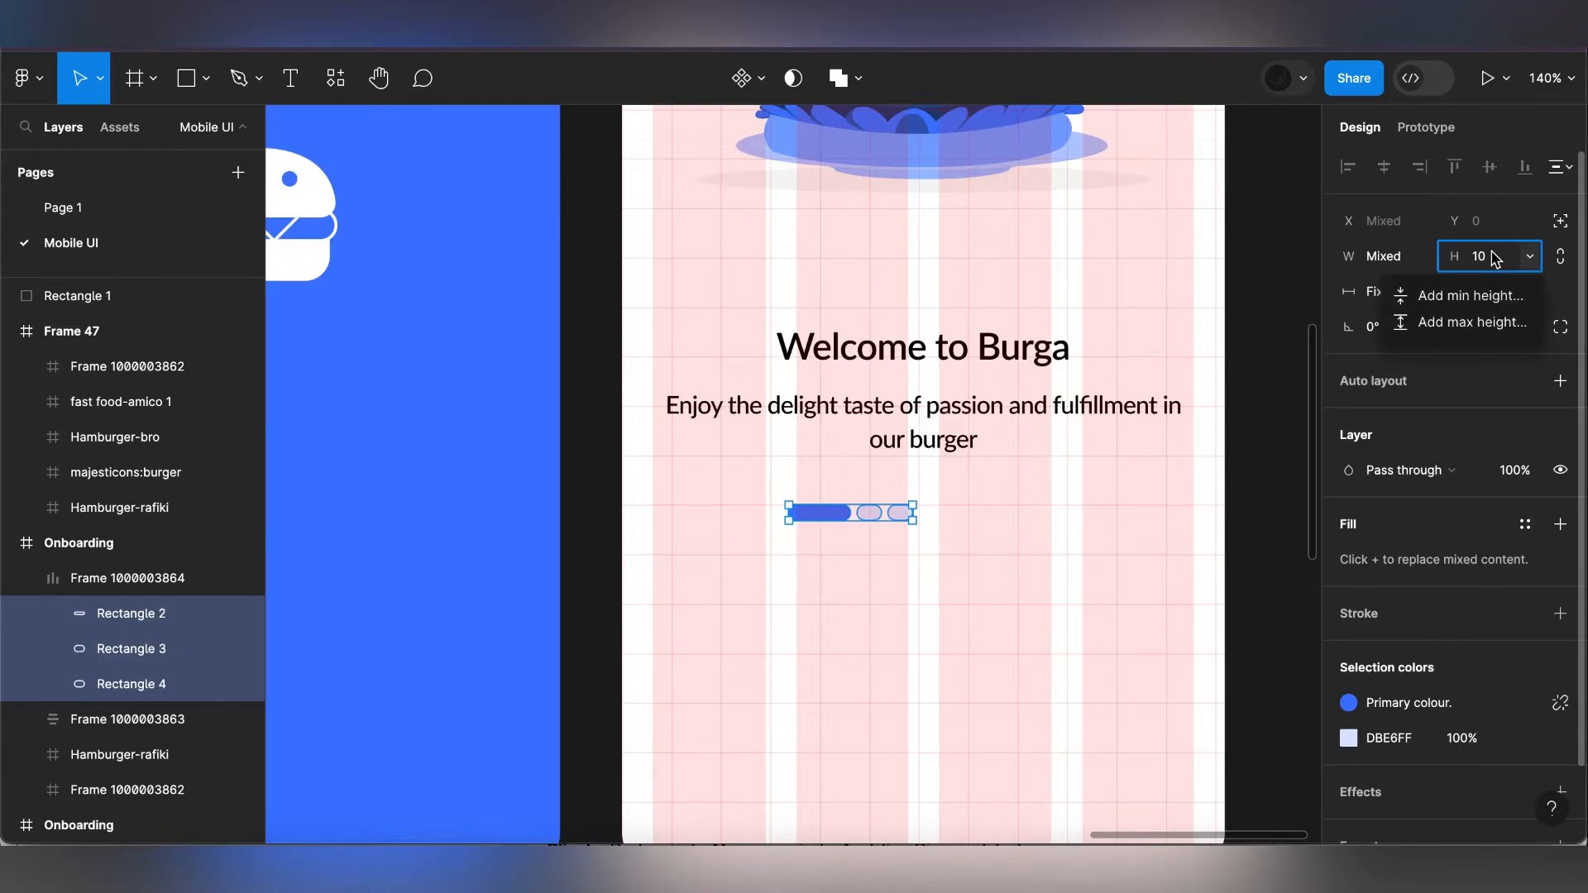
{"action": "key", "text": "Return"}
{"action": "left_click", "coordinate": [1484, 258]}
{"action": "type", "text": "8"}
{"action": "key", "text": "Return"}
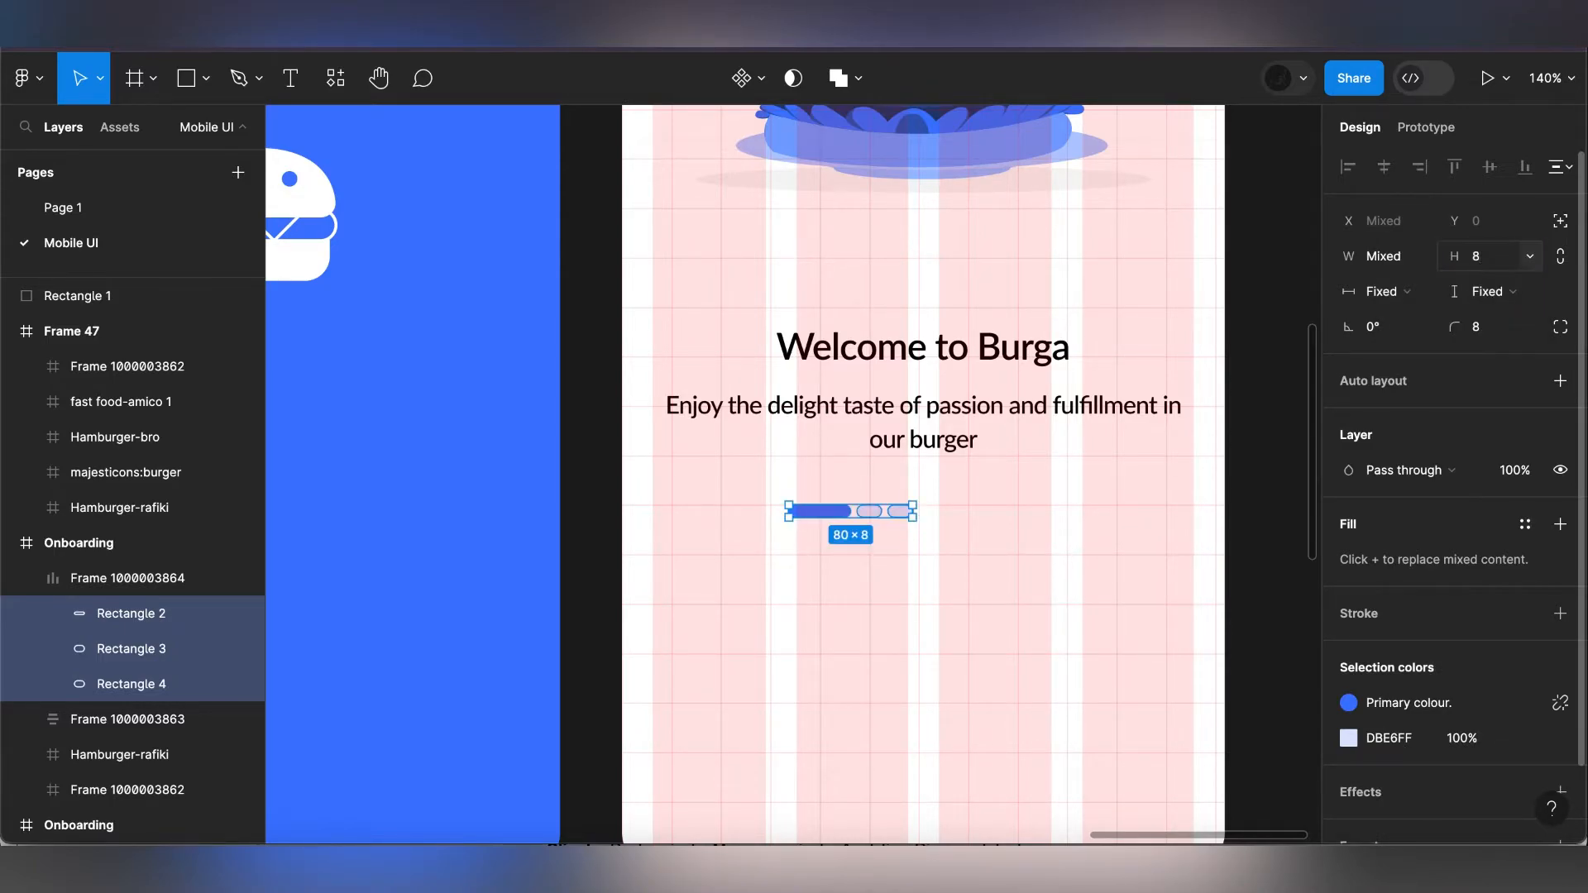
{"action": "left_click", "coordinate": [1100, 506]}
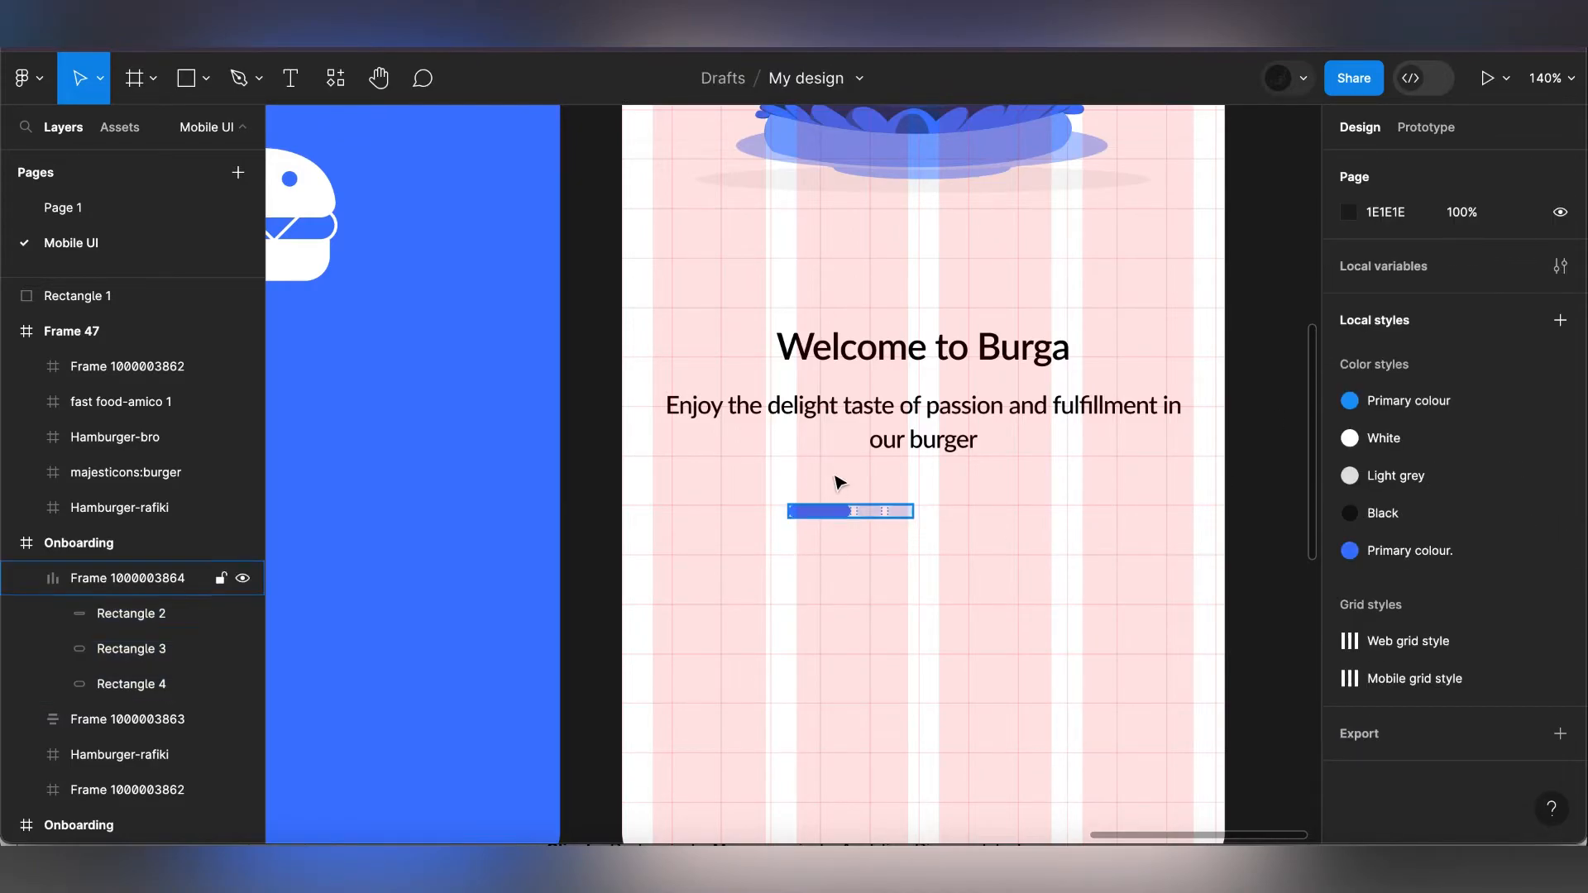
- Centre the page indicator horizontally on the onboarding screen
{"action": "left_click", "coordinate": [845, 511]}
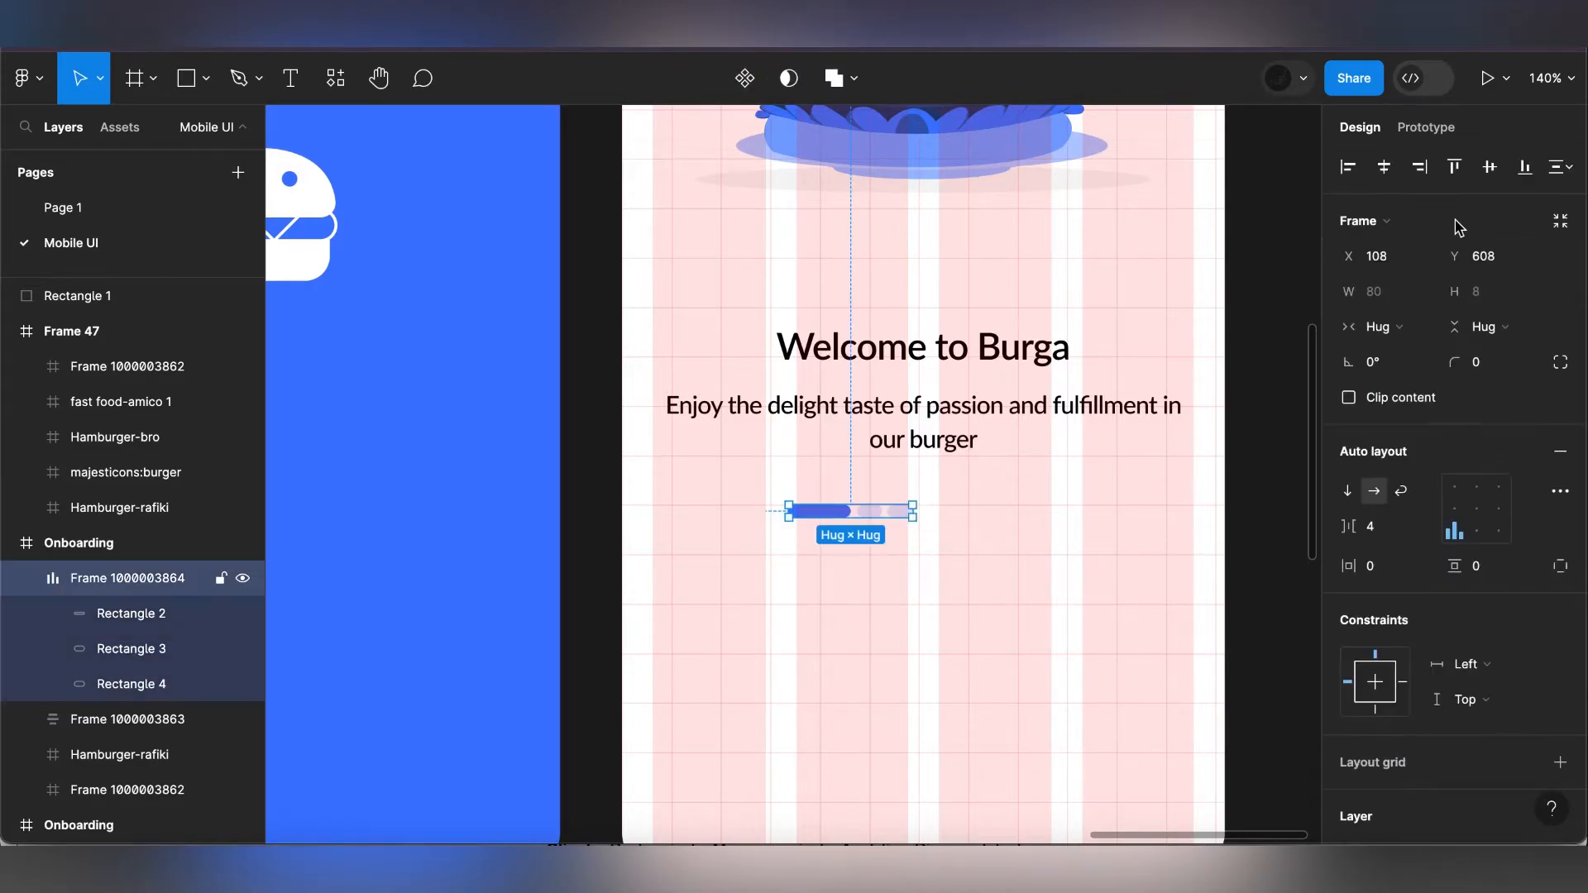
{"action": "left_click", "coordinate": [1384, 170]}
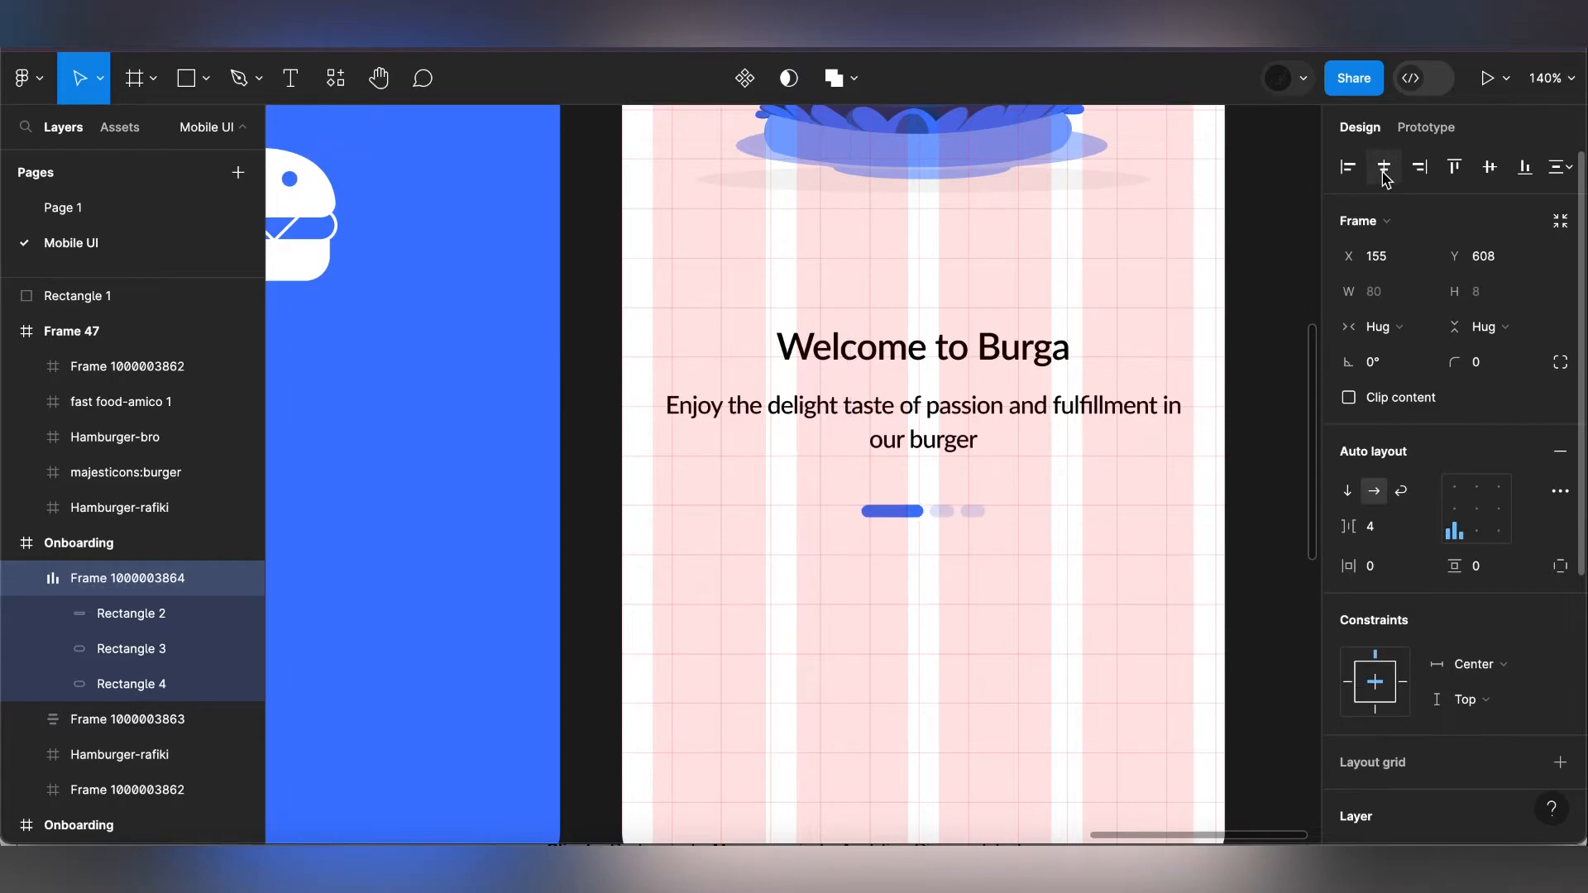
{"action": "scroll", "coordinate": [1022, 622], "scroll_direction": "down", "scroll_amount": 3}
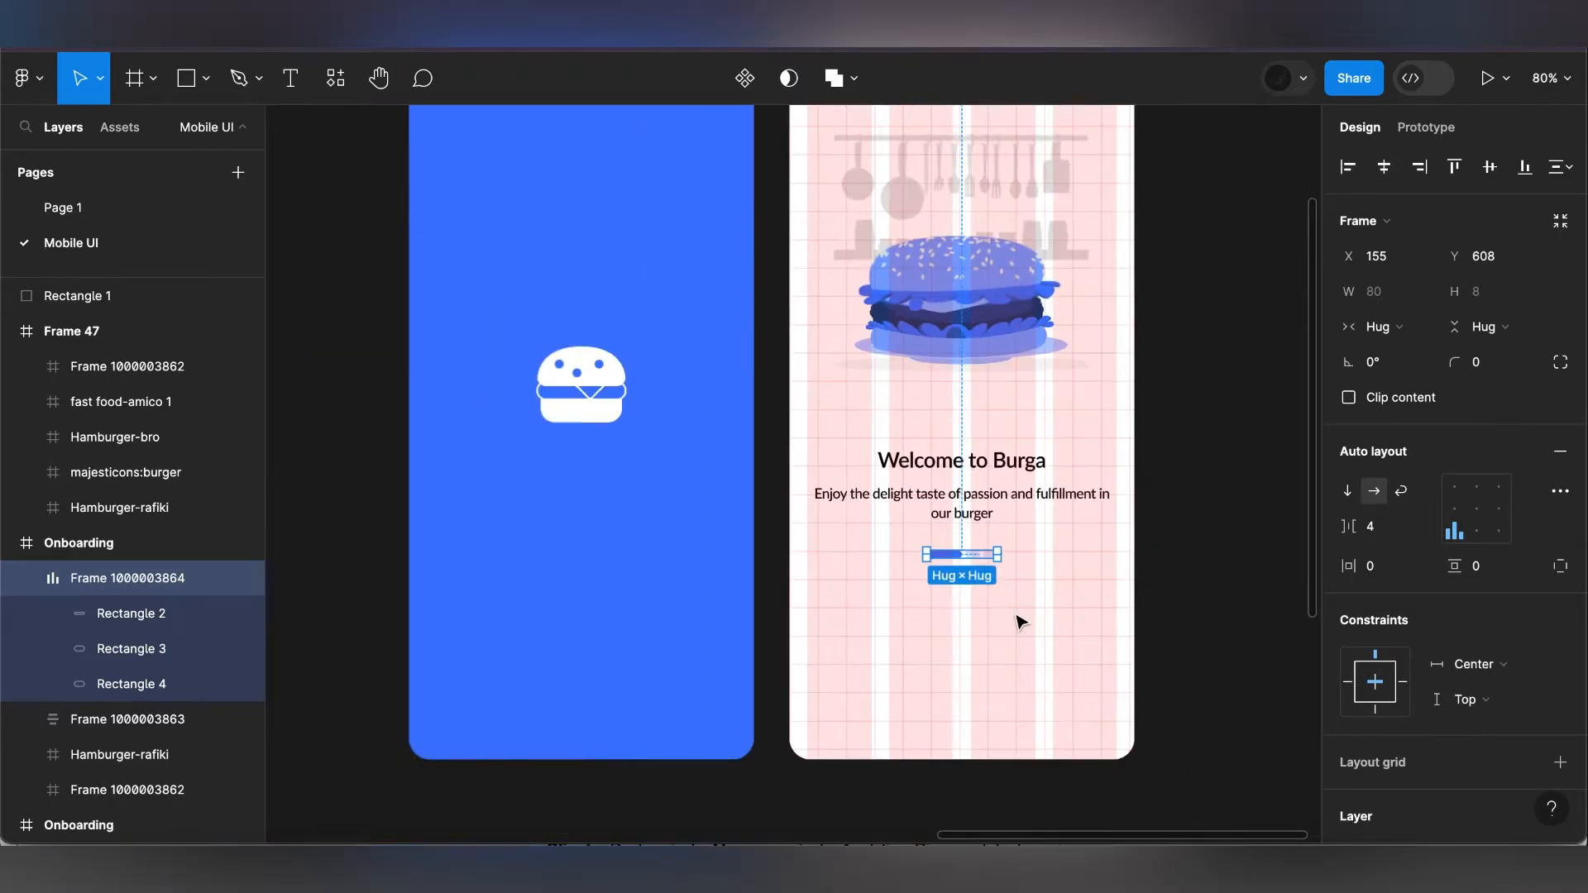
{"action": "scroll", "coordinate": [1022, 622], "scroll_direction": "up", "scroll_amount": 2}
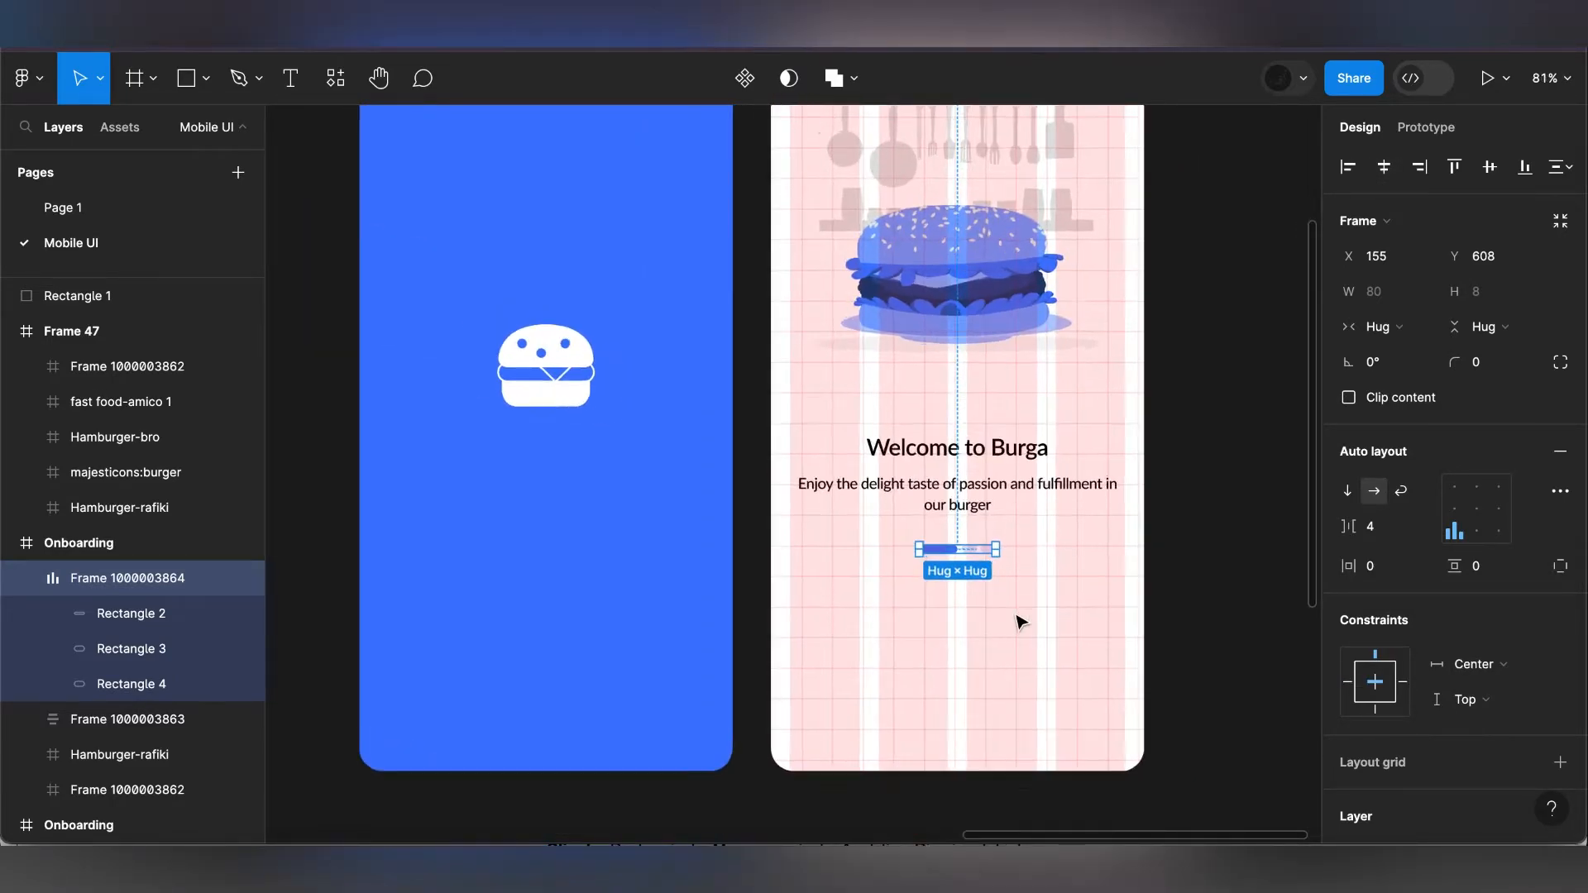
{"action": "scroll", "coordinate": [1017, 620], "scroll_direction": "down", "scroll_amount": 3}
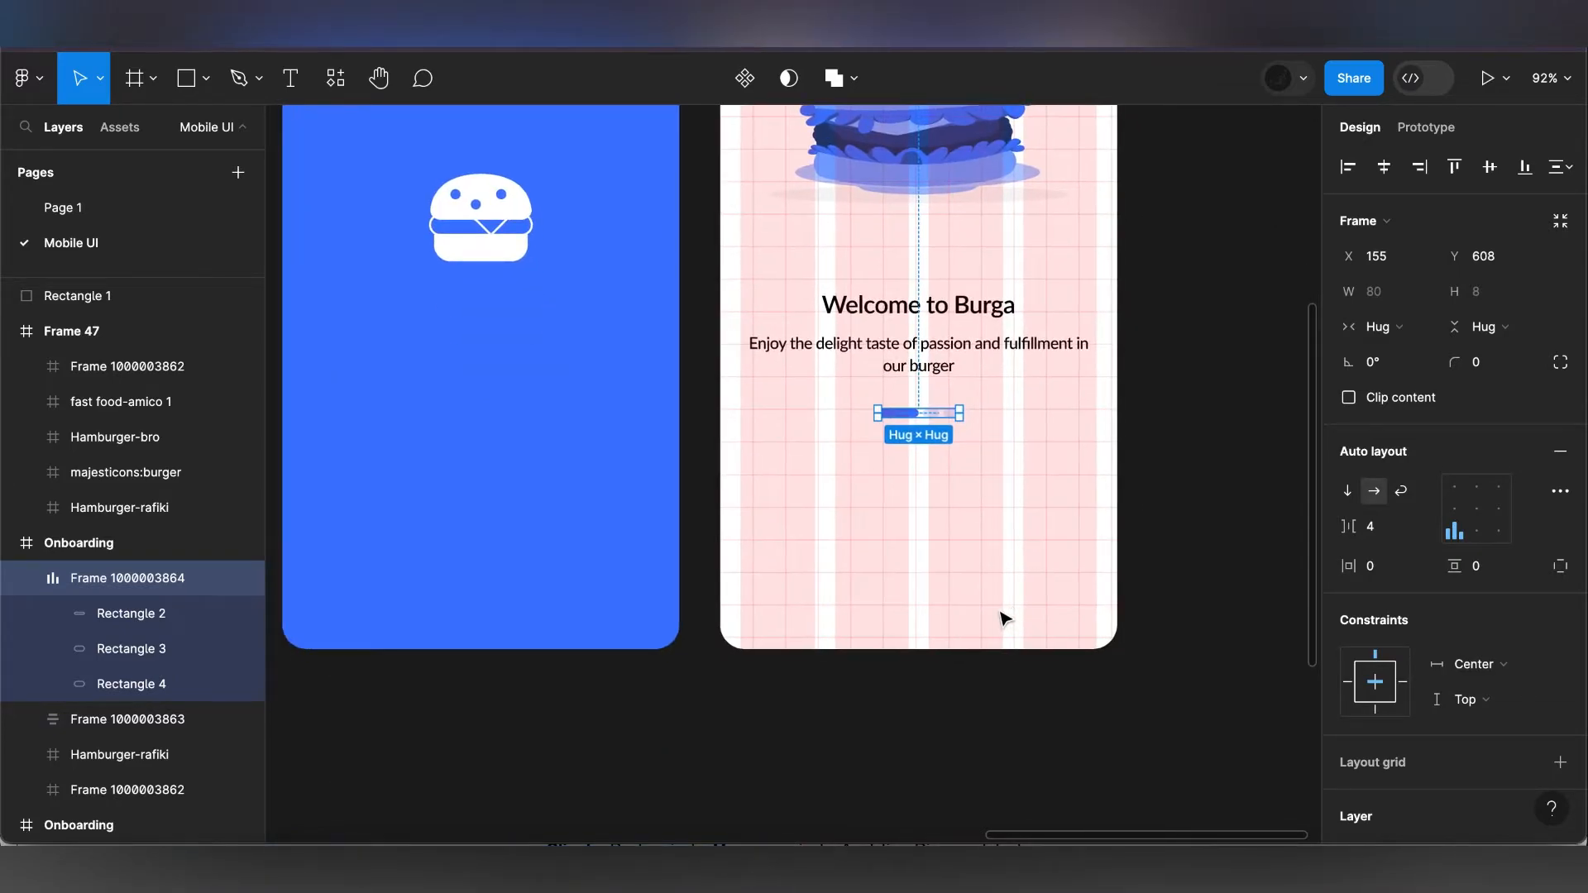
{"action": "key", "text": "Escape"}
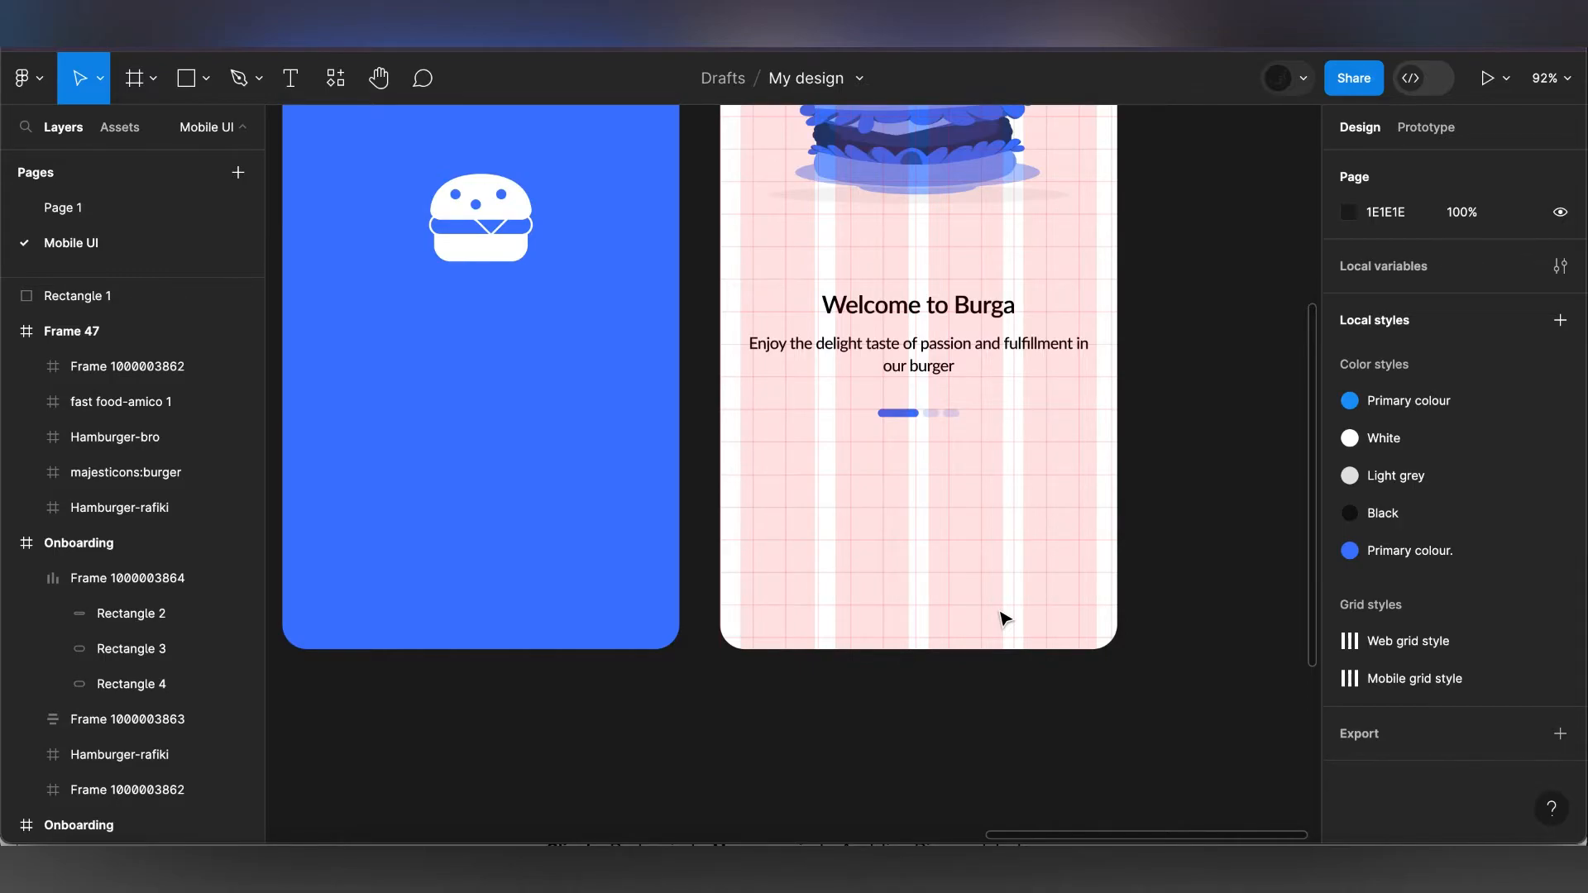
- Draw a frame about 350 by 72 across the grid columns beneath the page indicator on the onboarding screen
{"action": "scroll", "coordinate": [687, 638], "scroll_direction": "down", "scroll_amount": 3}
{"action": "scroll", "coordinate": [687, 638], "scroll_direction": "left", "scroll_amount": 4}
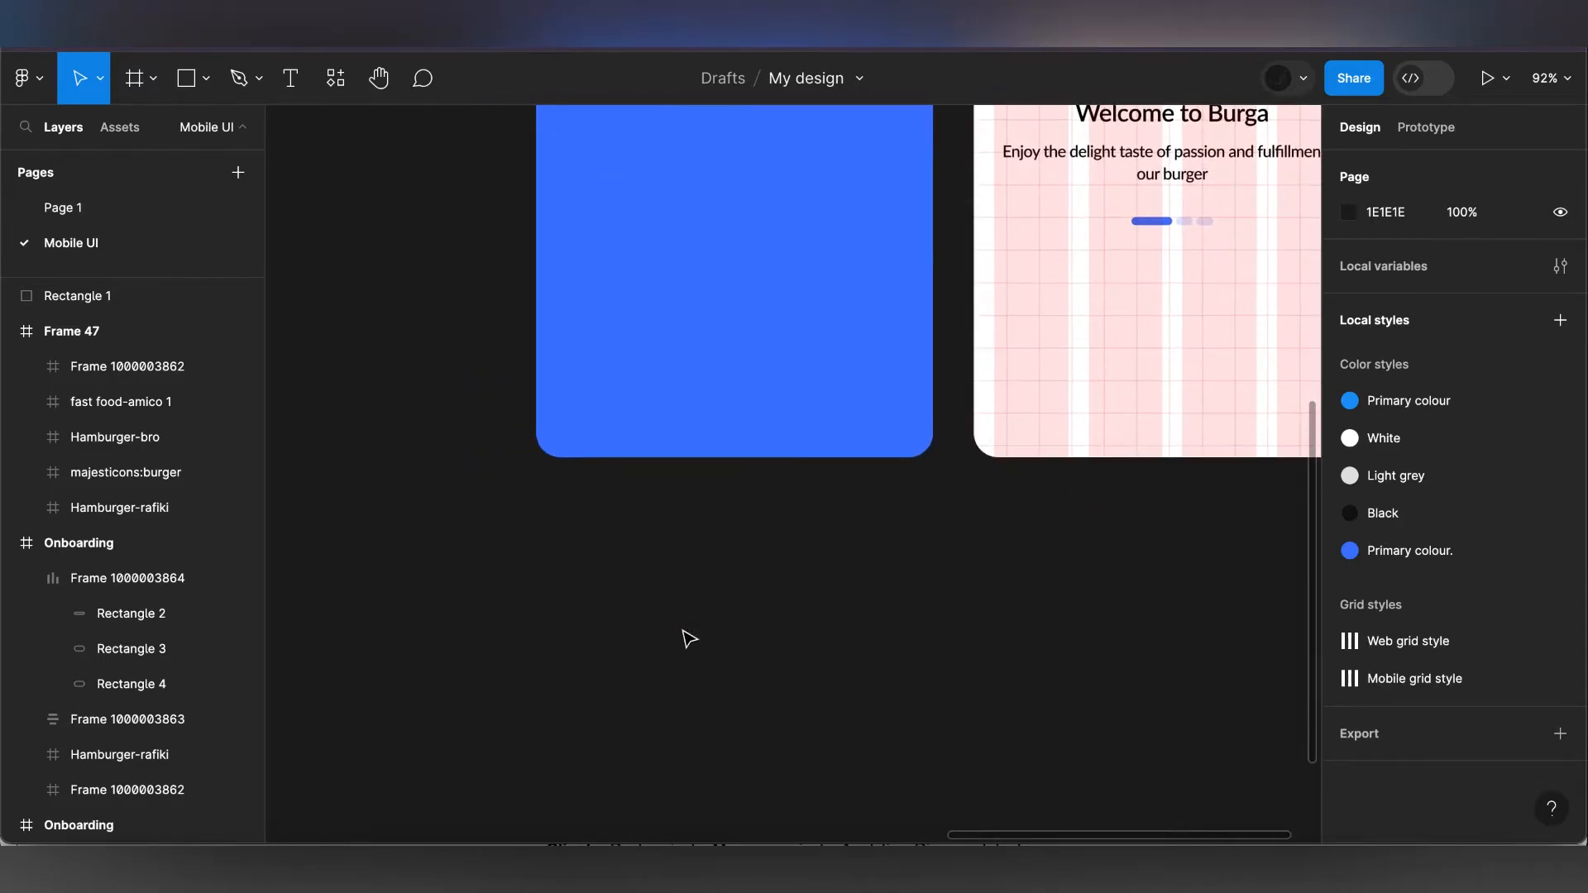
{"action": "scroll", "coordinate": [688, 637], "scroll_direction": "down", "scroll_amount": 1, "text": "ctrl"}
{"action": "scroll", "coordinate": [689, 634], "scroll_direction": "down", "scroll_amount": 5}
{"action": "scroll", "coordinate": [689, 634], "scroll_direction": "right", "scroll_amount": 2}
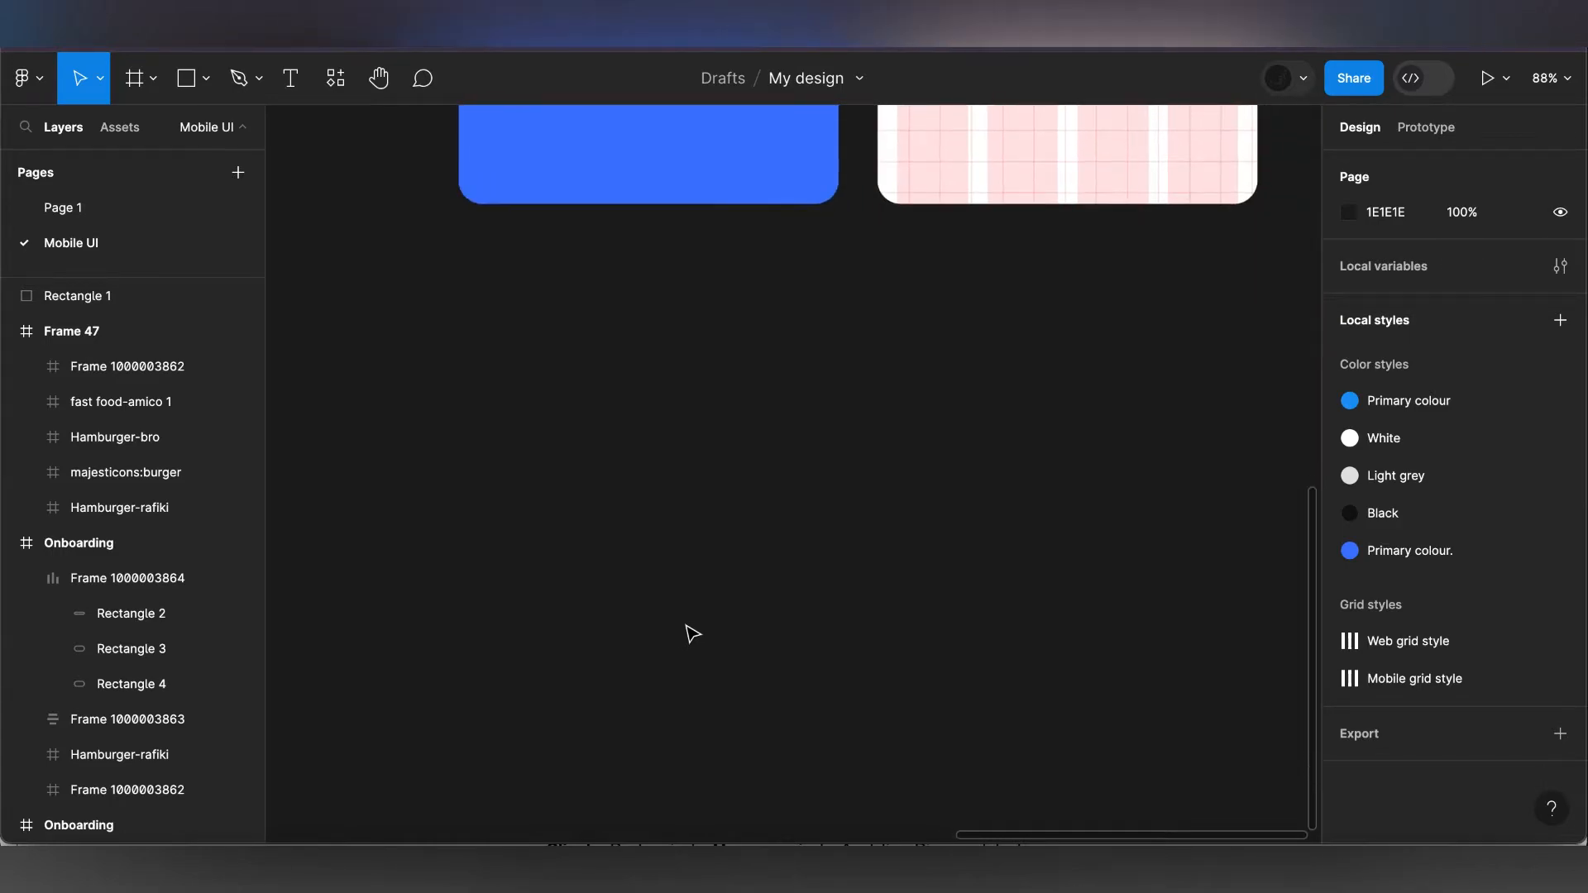
{"action": "left_click", "coordinate": [155, 80]}
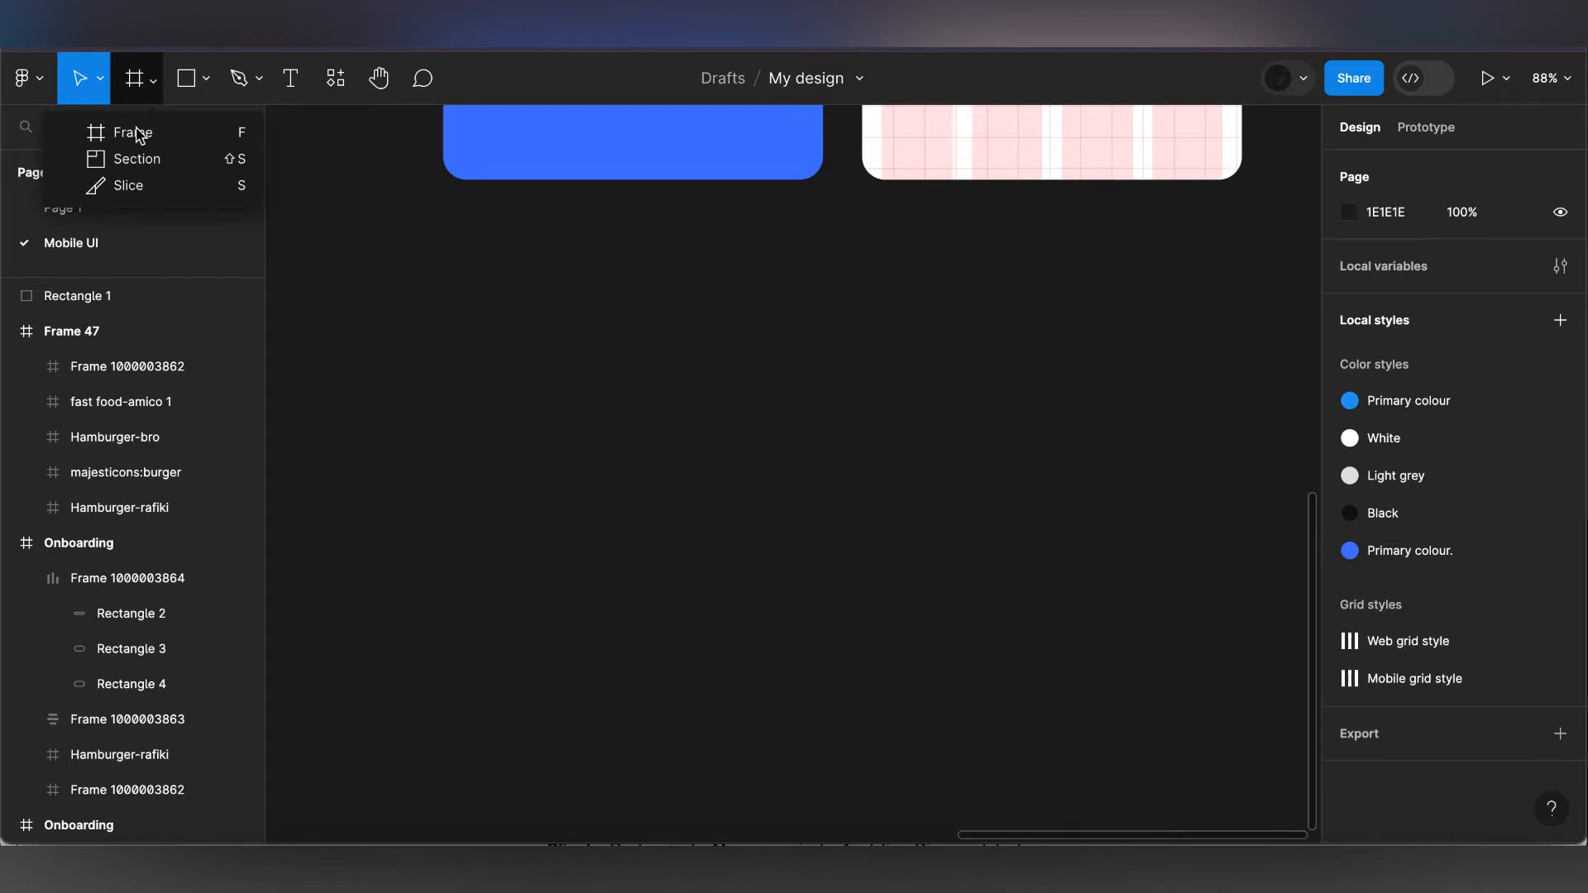
{"action": "key", "text": "f"}
{"action": "scroll", "coordinate": [834, 220], "scroll_direction": "up", "scroll_amount": 4}
{"action": "scroll", "coordinate": [834, 220], "scroll_direction": "left", "scroll_amount": 1}
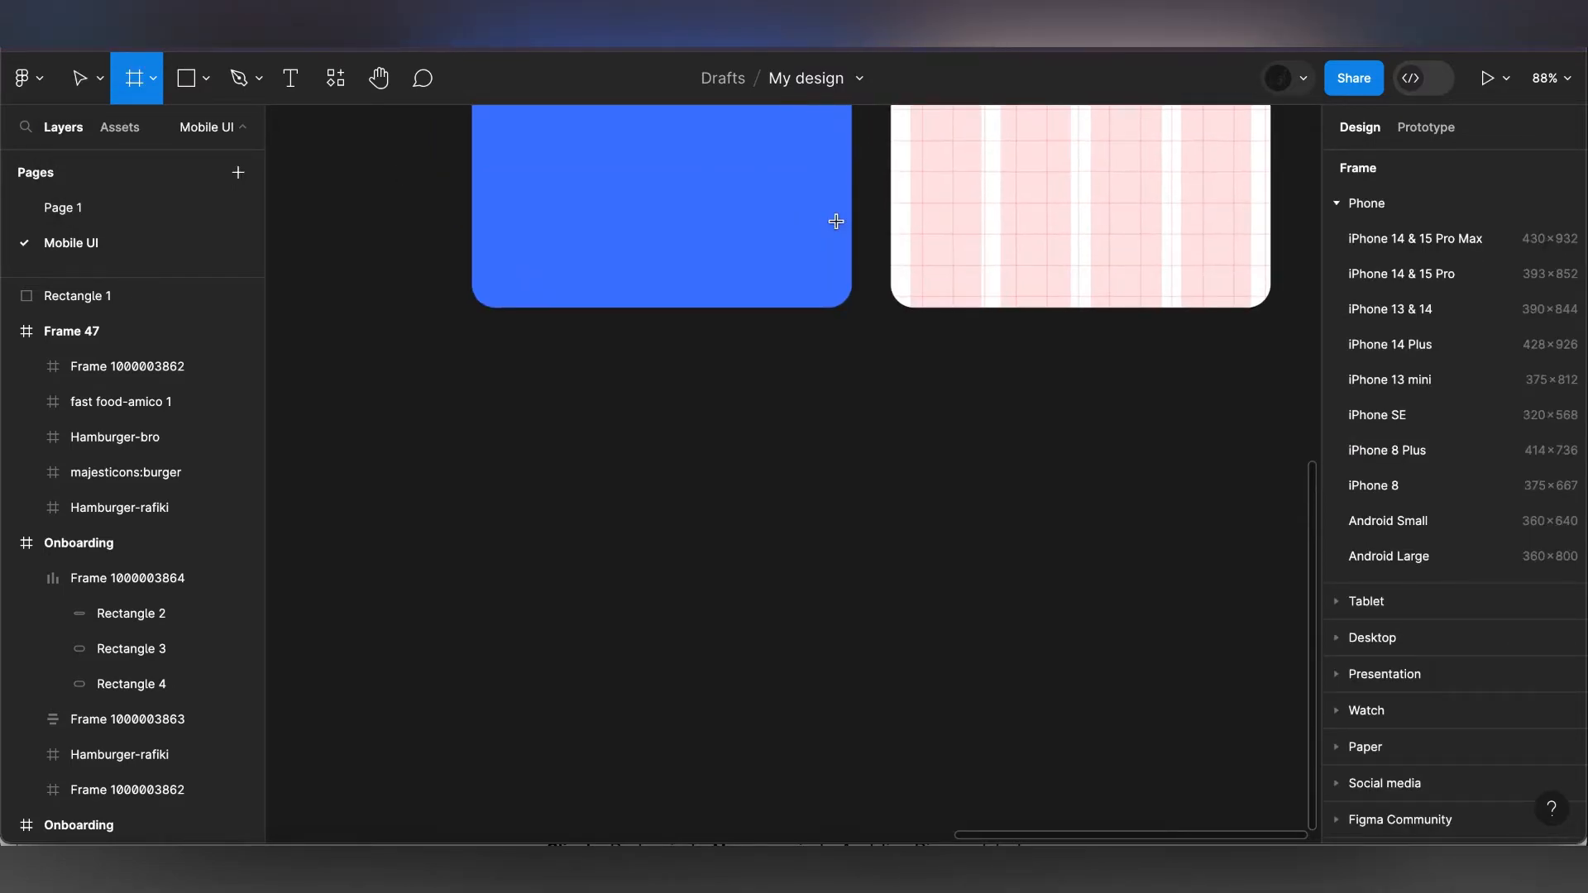
{"action": "scroll", "coordinate": [836, 221], "scroll_direction": "up", "scroll_amount": 1}
{"action": "scroll", "coordinate": [836, 221], "scroll_direction": "right", "scroll_amount": 1}
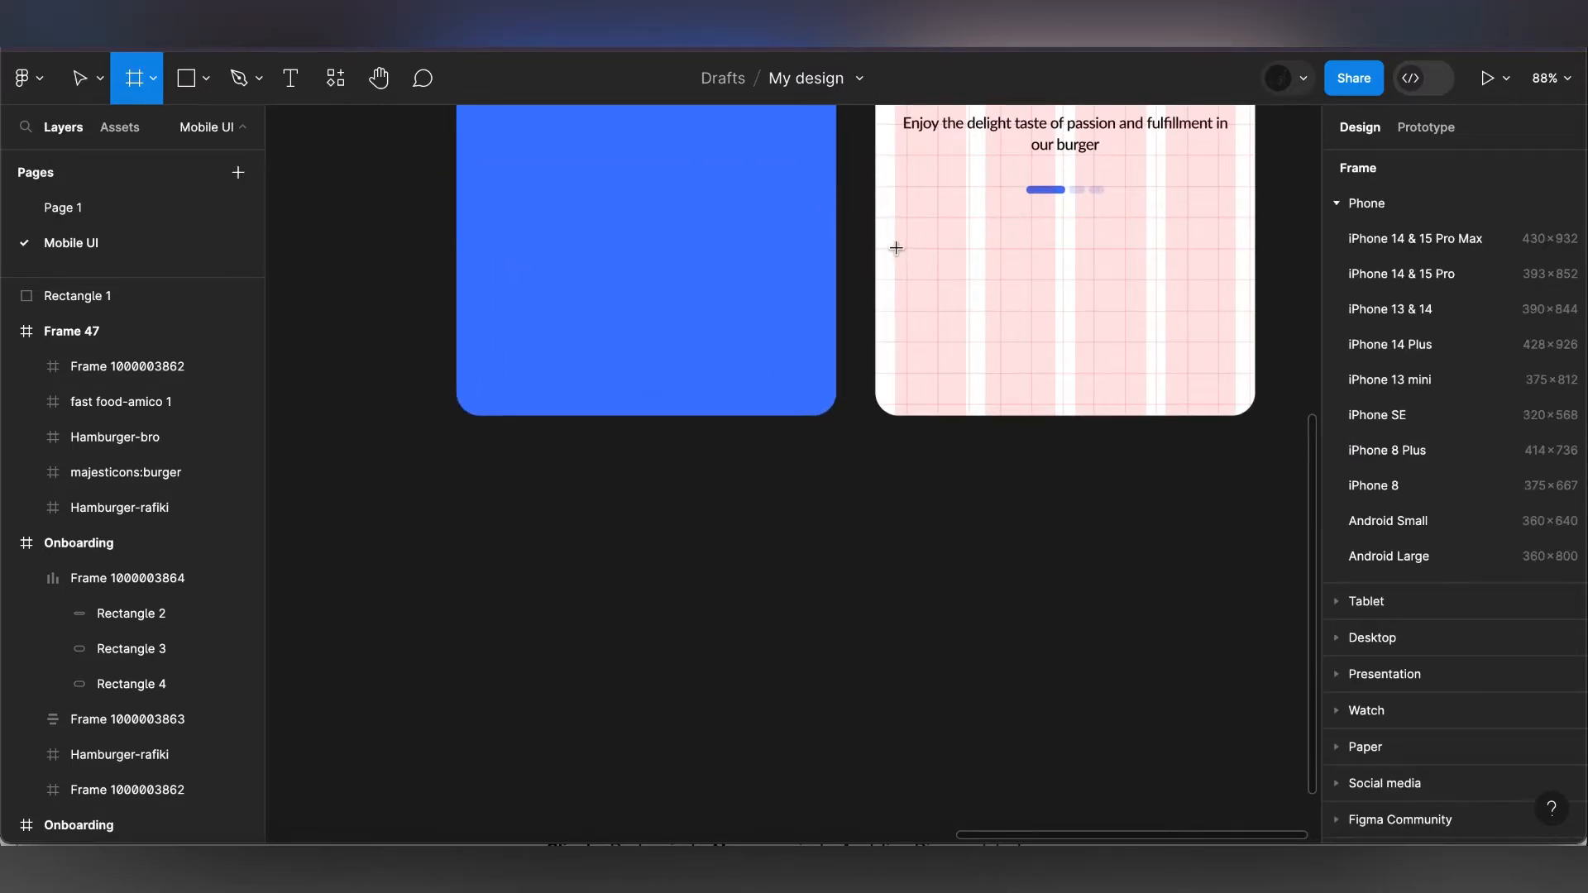
{"action": "mouse_move", "coordinate": [896, 247]}
{"action": "left_mouse_down"}
{"action": "mouse_move", "coordinate": [1075, 328]}
{"action": "mouse_move", "coordinate": [1235, 323]}
{"action": "mouse_move", "coordinate": [1242, 300]}
{"action": "left_mouse_up"}
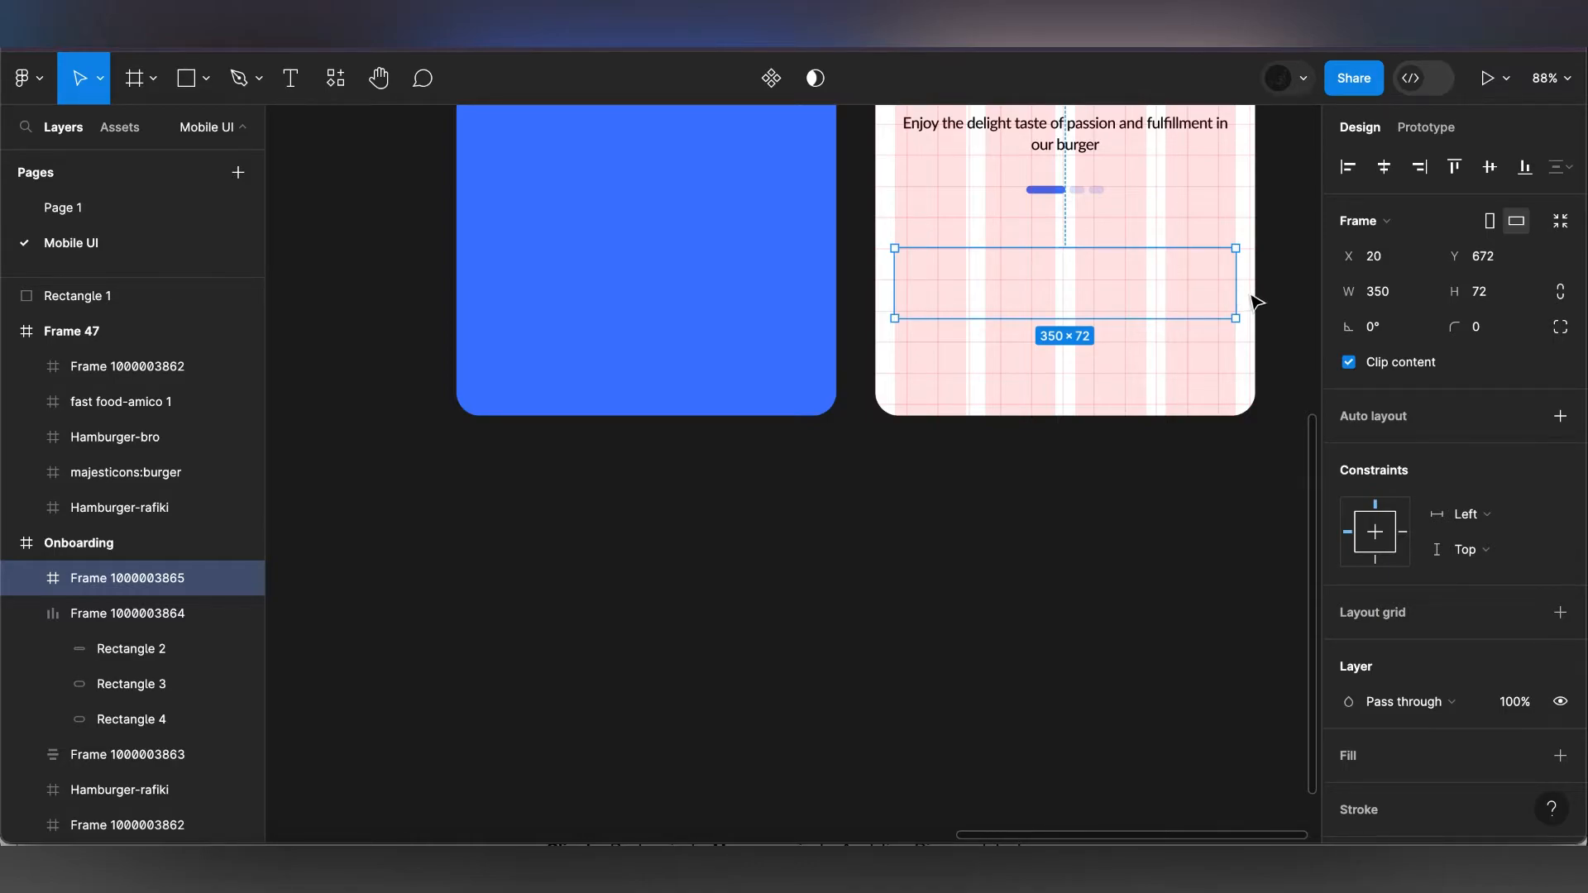
- Set the height of the new frame beneath the page indicator to 48
{"action": "key", "text": "alt"}
{"action": "key", "text": "alt"}
{"action": "left_click", "coordinate": [1502, 294]}
{"action": "type", "text": "4"}
{"action": "key", "text": "Return"}
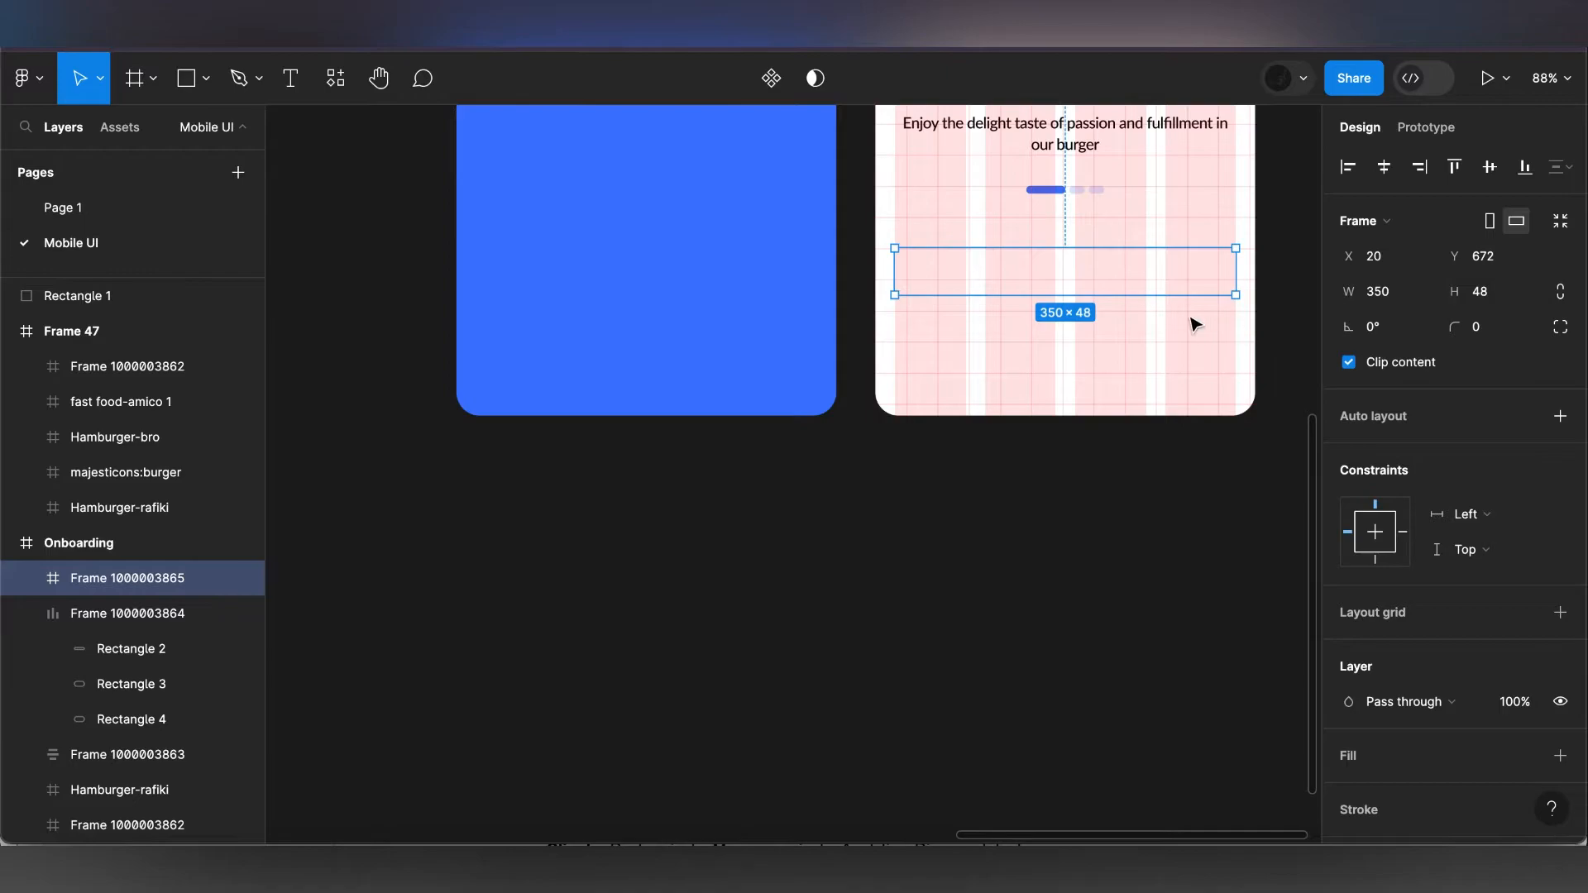
- Fill the frame beneath the page indicator with the brand blue "Primary colour." style
{"action": "scroll", "coordinate": [1398, 616], "scroll_direction": "down", "scroll_amount": 3}
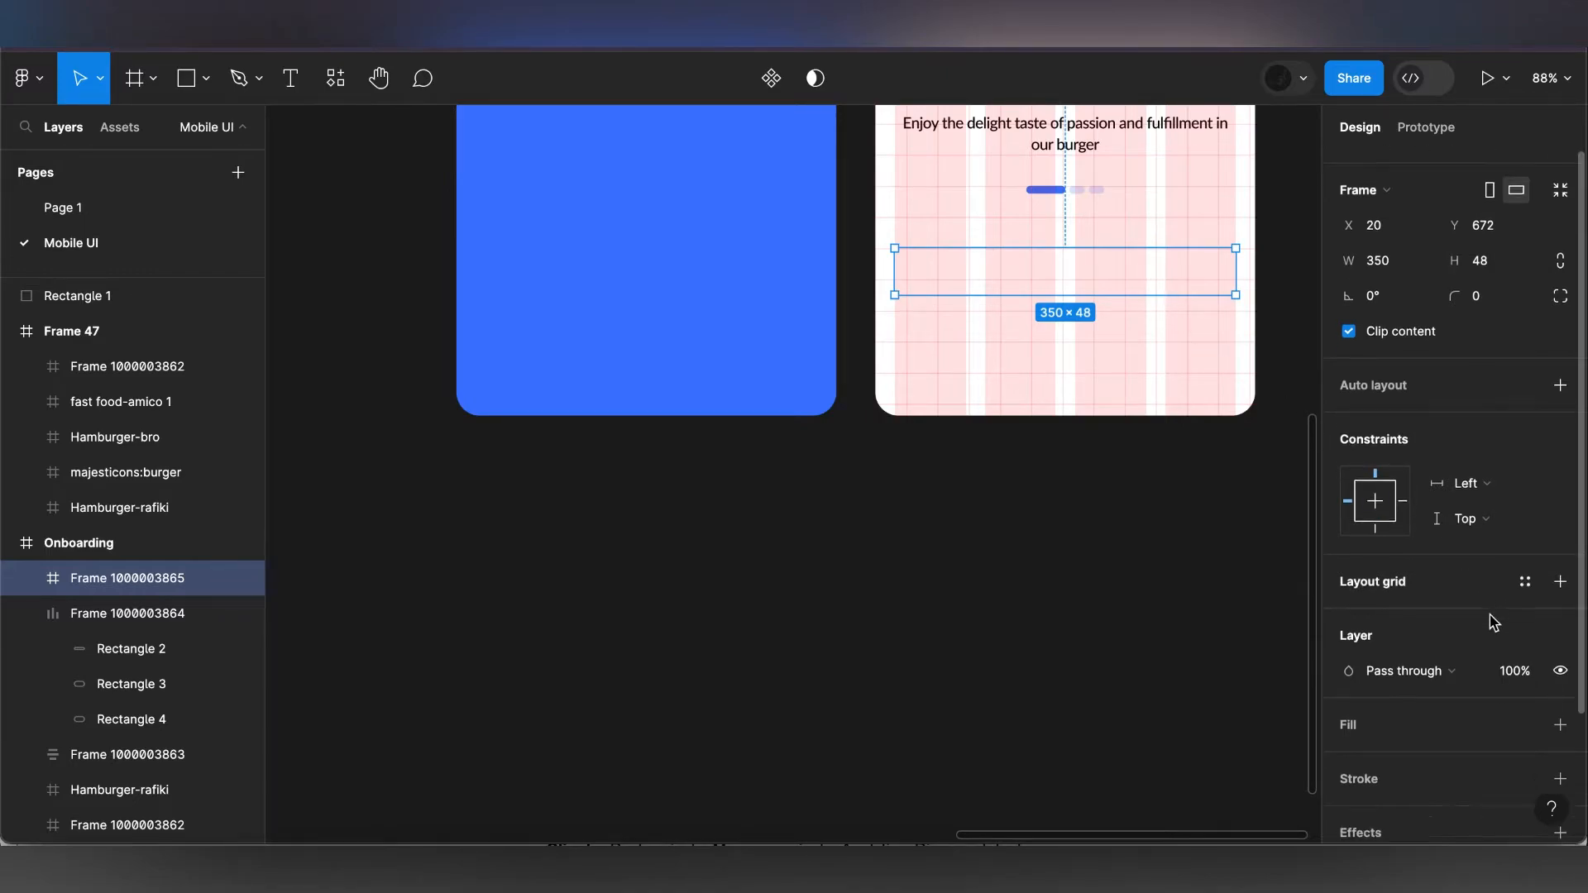
{"action": "left_click", "coordinate": [1524, 654]}
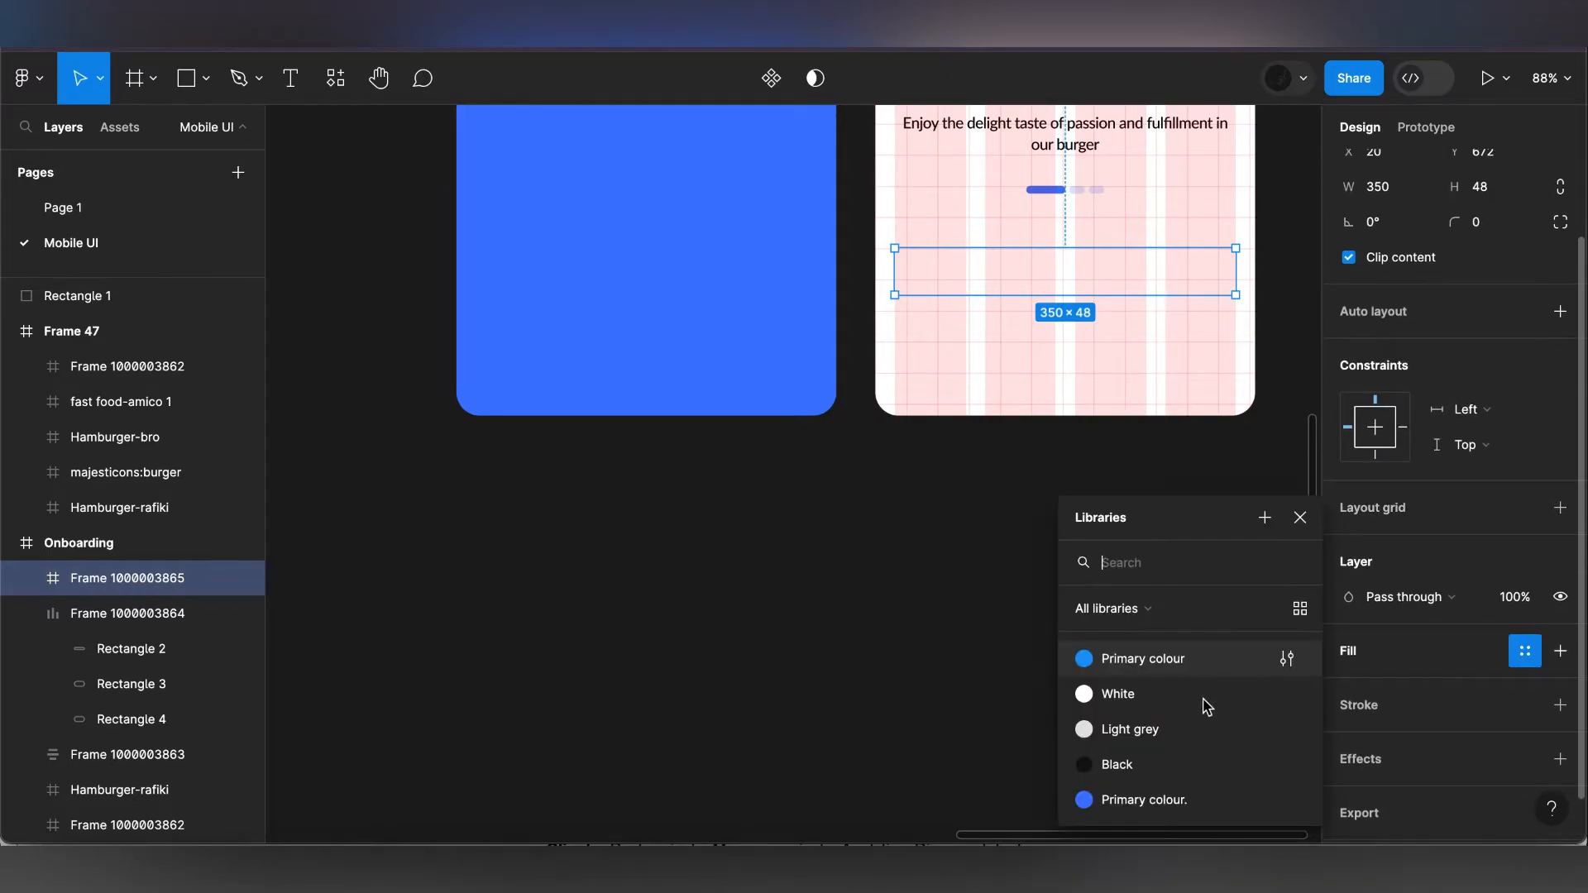
{"action": "left_click", "coordinate": [1107, 801]}
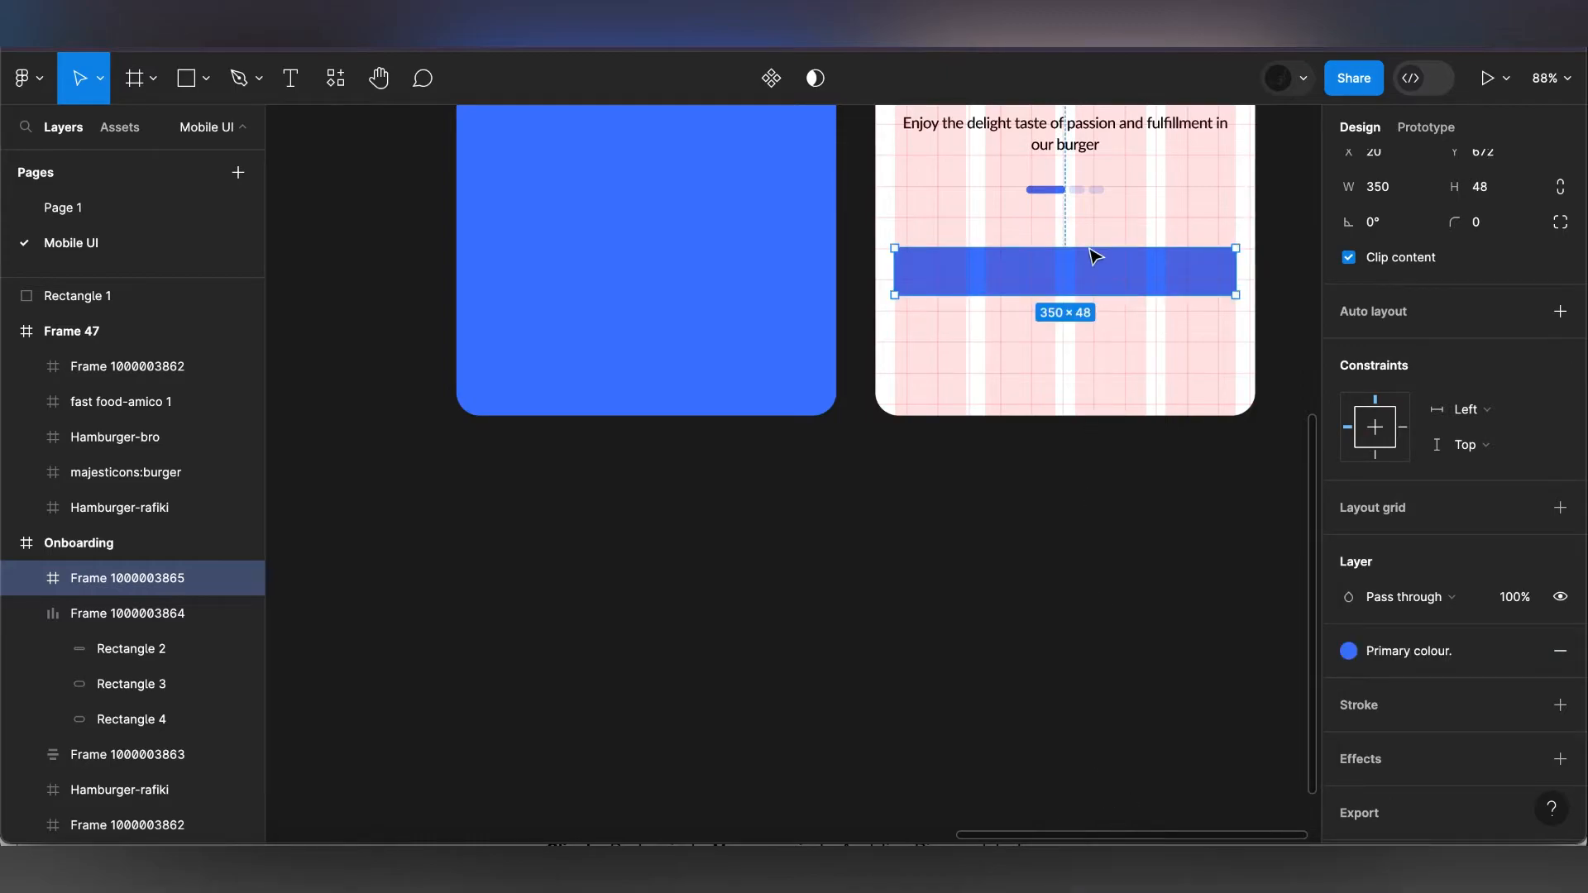
- Duplicate the blue button frame onto the empty canvas below the onboarding screen
{"action": "left_click_drag", "start_coordinate": [1096, 286], "coordinate": [1038, 585]}
{"action": "scroll", "coordinate": [1039, 589], "scroll_direction": "down", "scroll_amount": 3}
{"action": "scroll", "coordinate": [1038, 588], "scroll_direction": "right", "scroll_amount": 1}
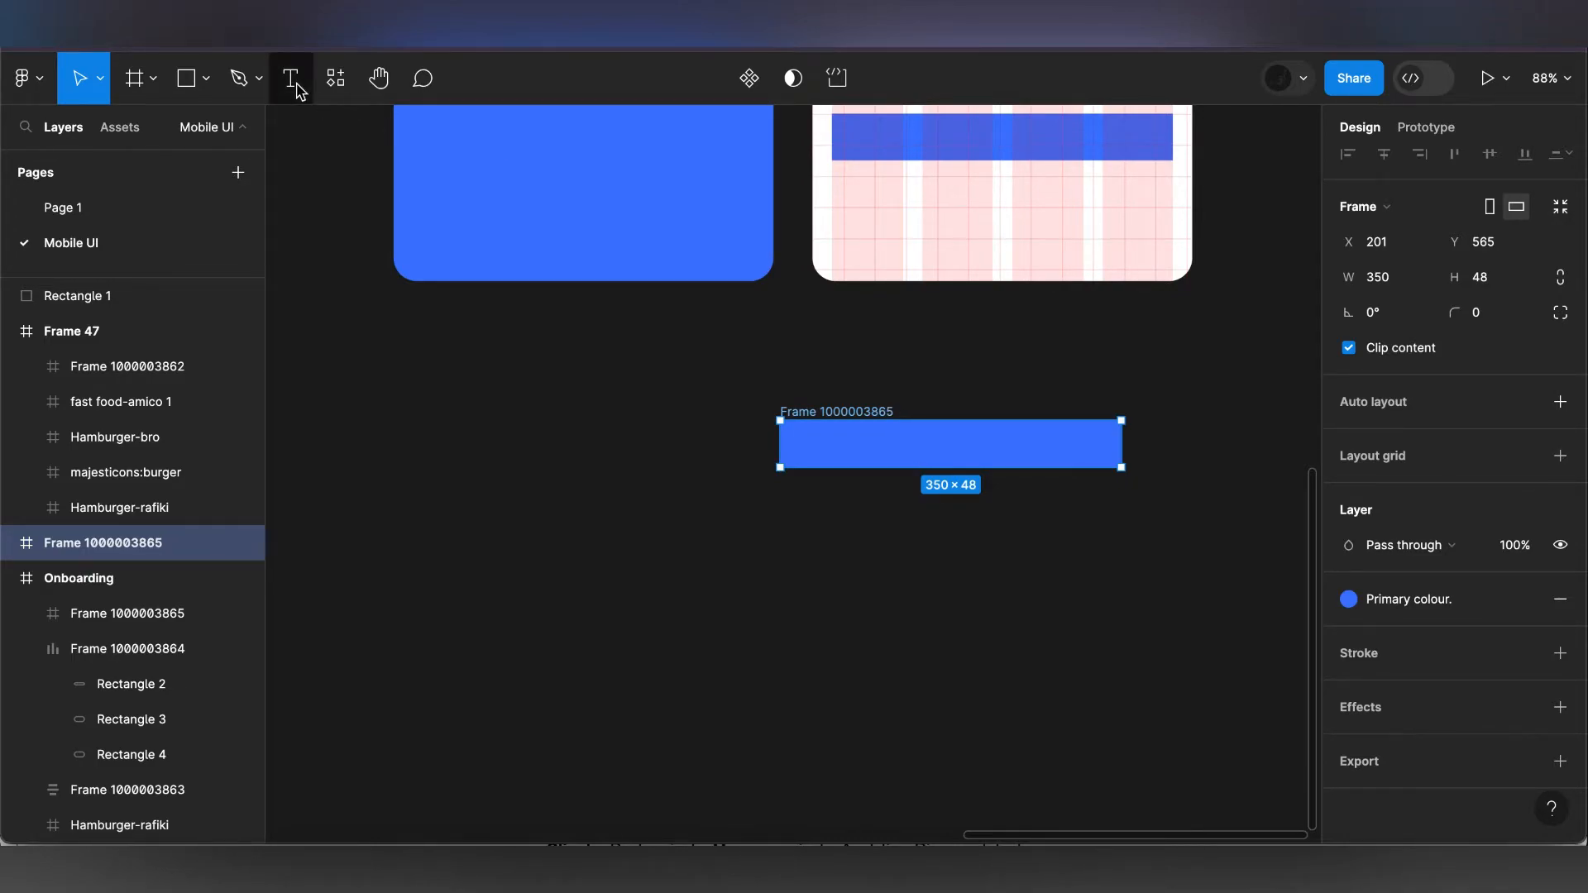
- Add the white text label "Sign up" inside the blue button frame on the empty canvas
{"action": "key", "text": "t"}
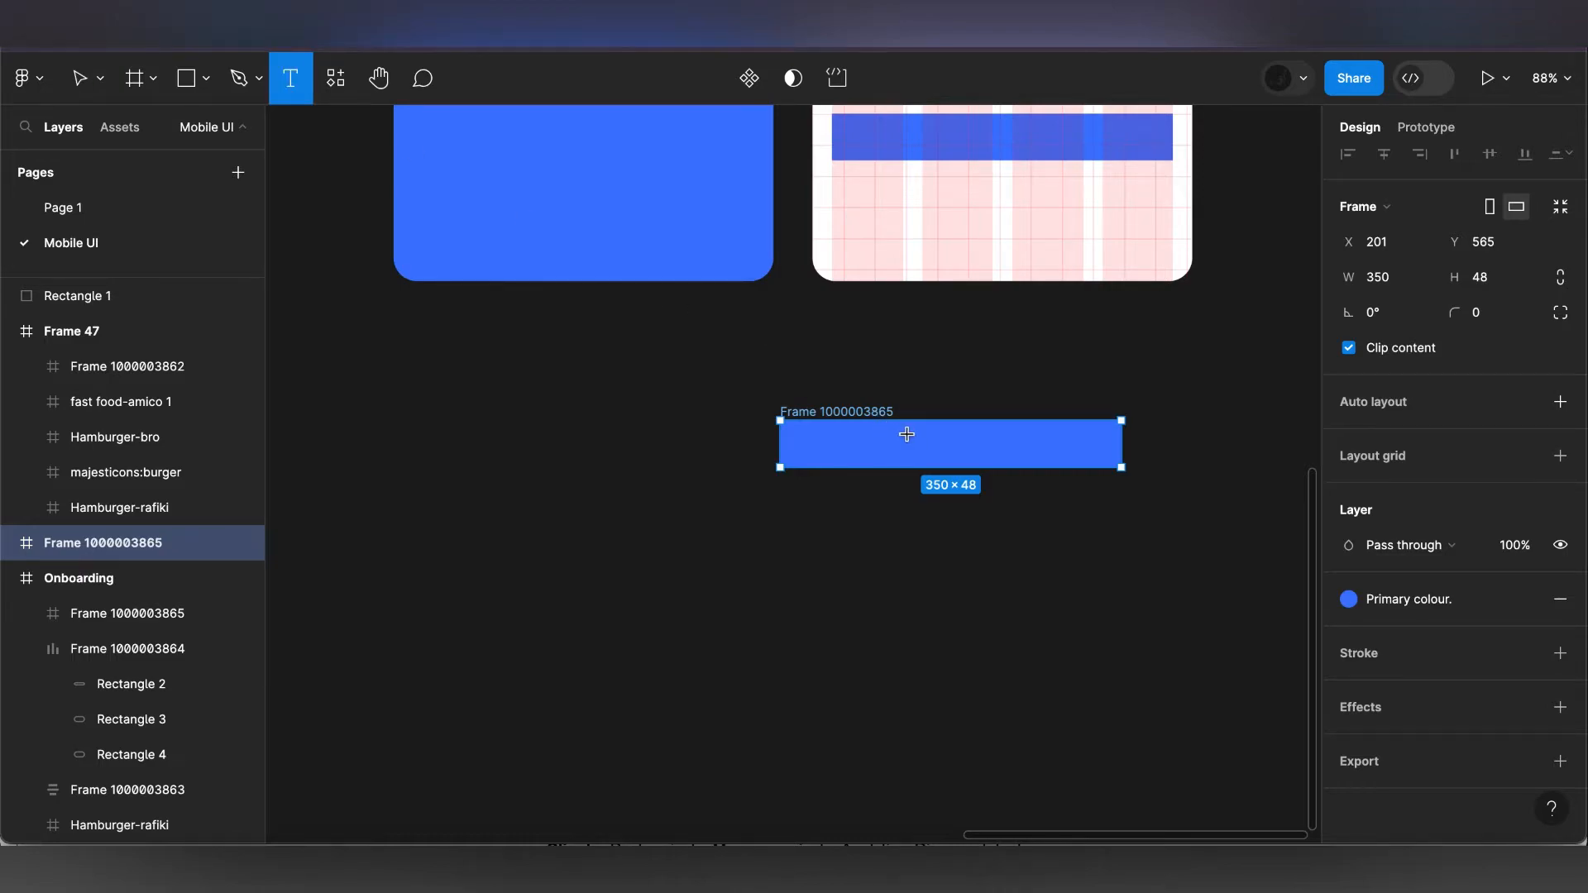
{"action": "left_click", "coordinate": [916, 436]}
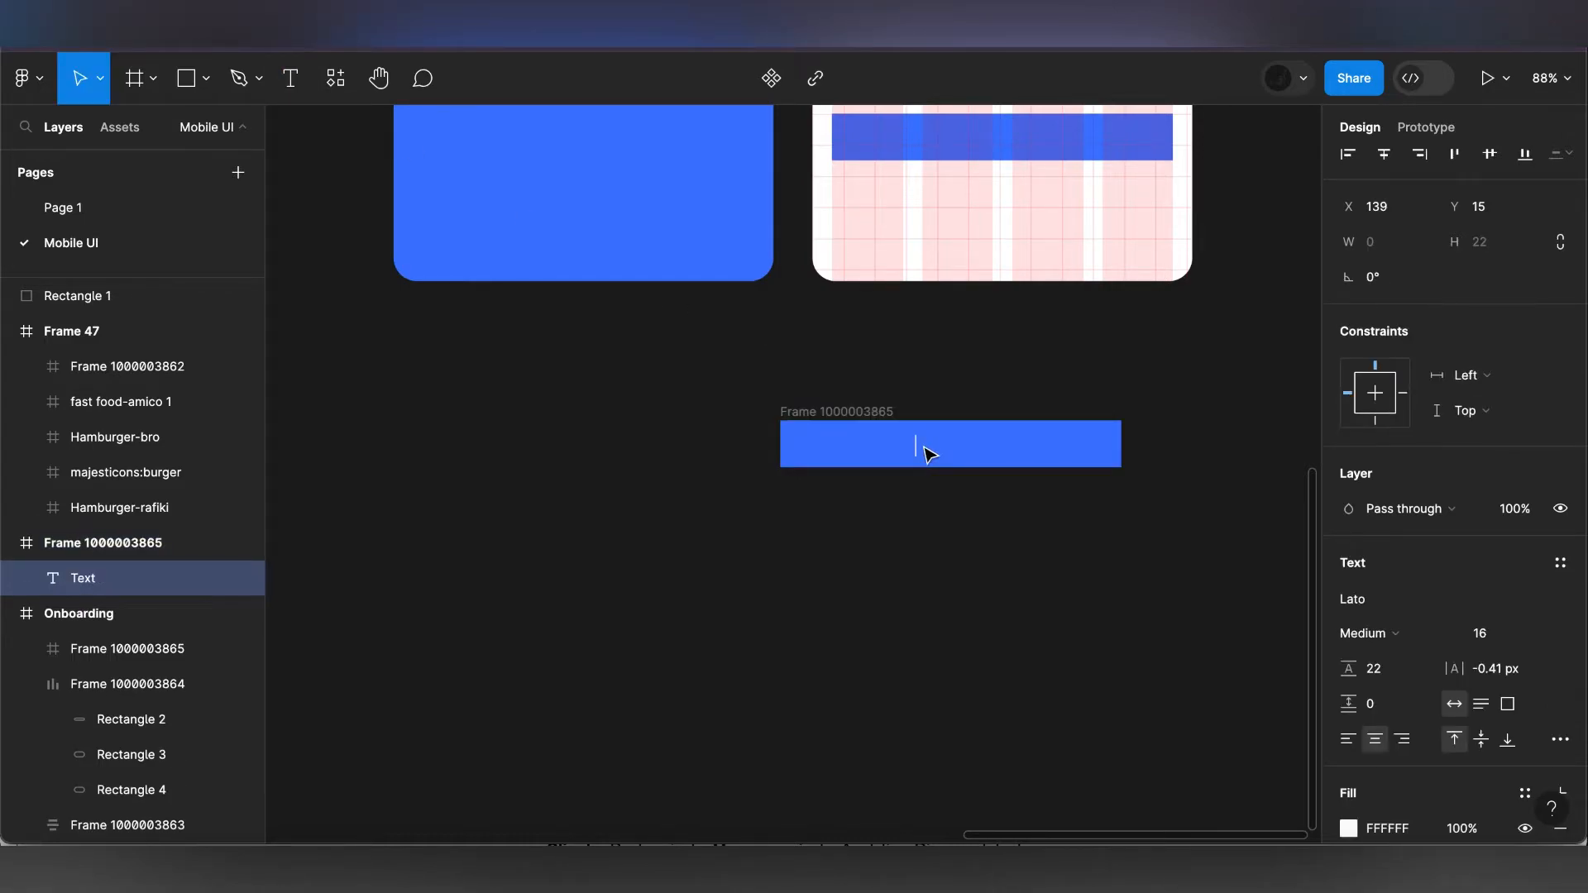
{"action": "type", "text": "Sign up"}
{"action": "key", "text": "Escape"}
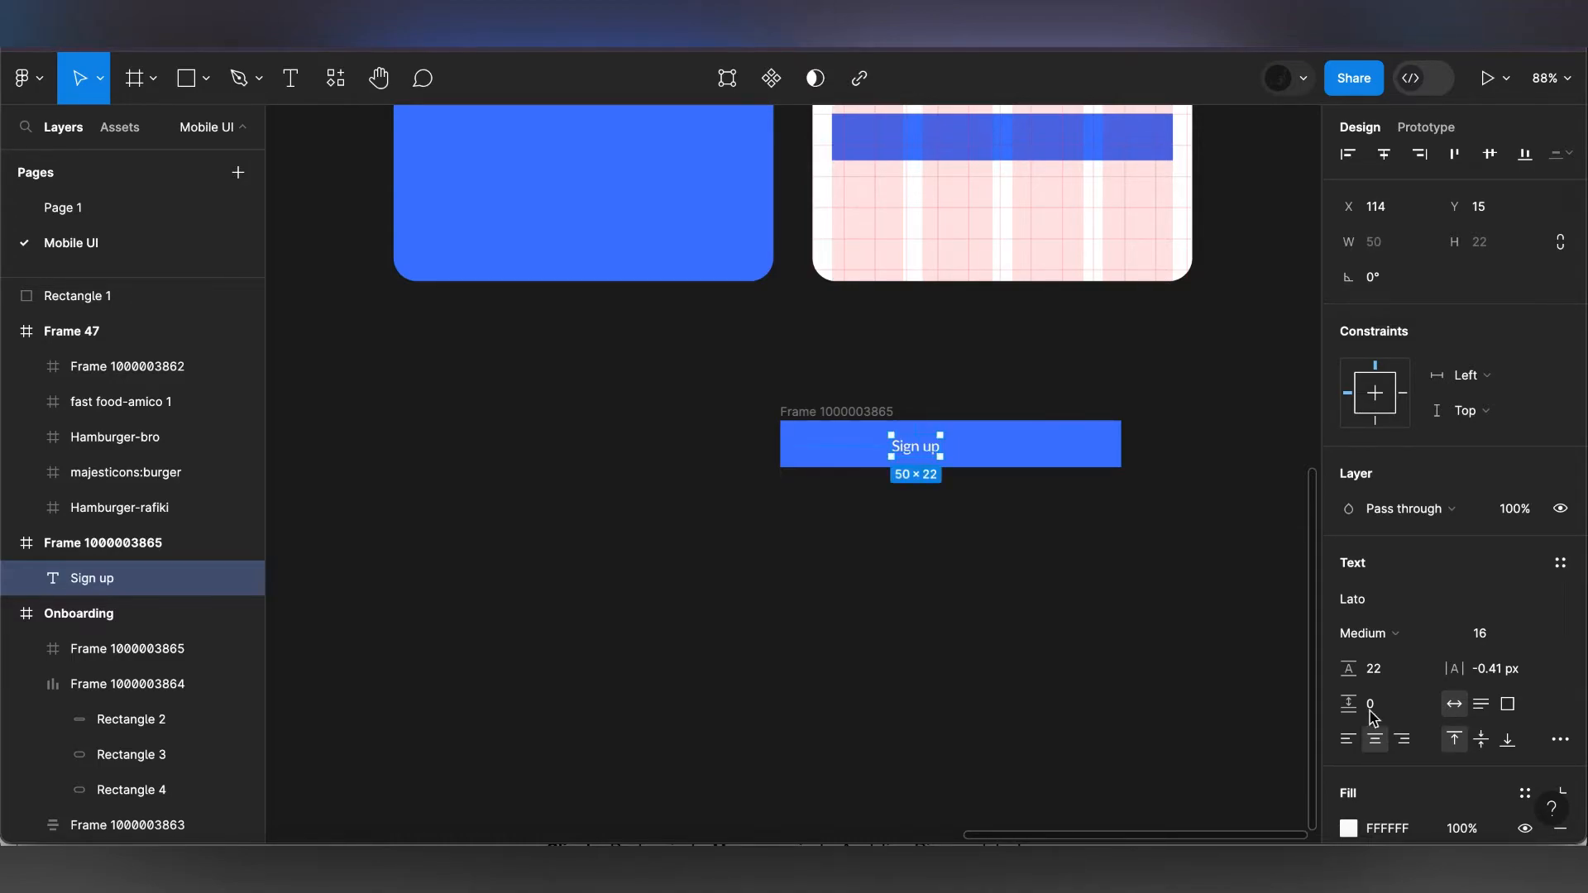
- Set the "Sign up" label to SemiBold and centre it horizontally and vertically in the button
{"action": "left_click", "coordinate": [1391, 634]}
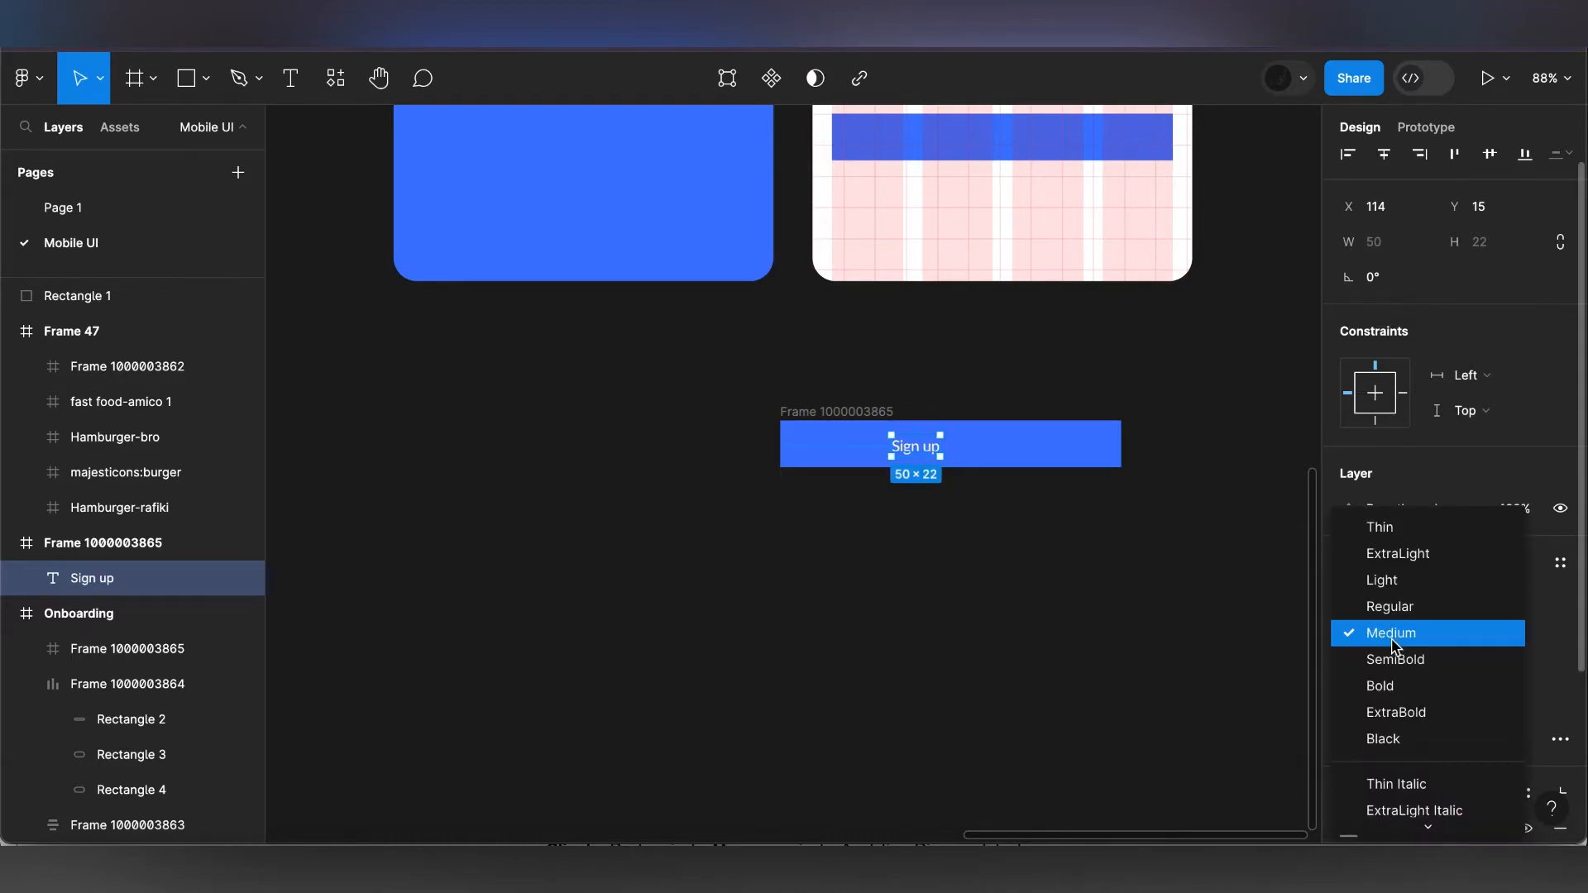
{"action": "left_click", "coordinate": [1398, 659]}
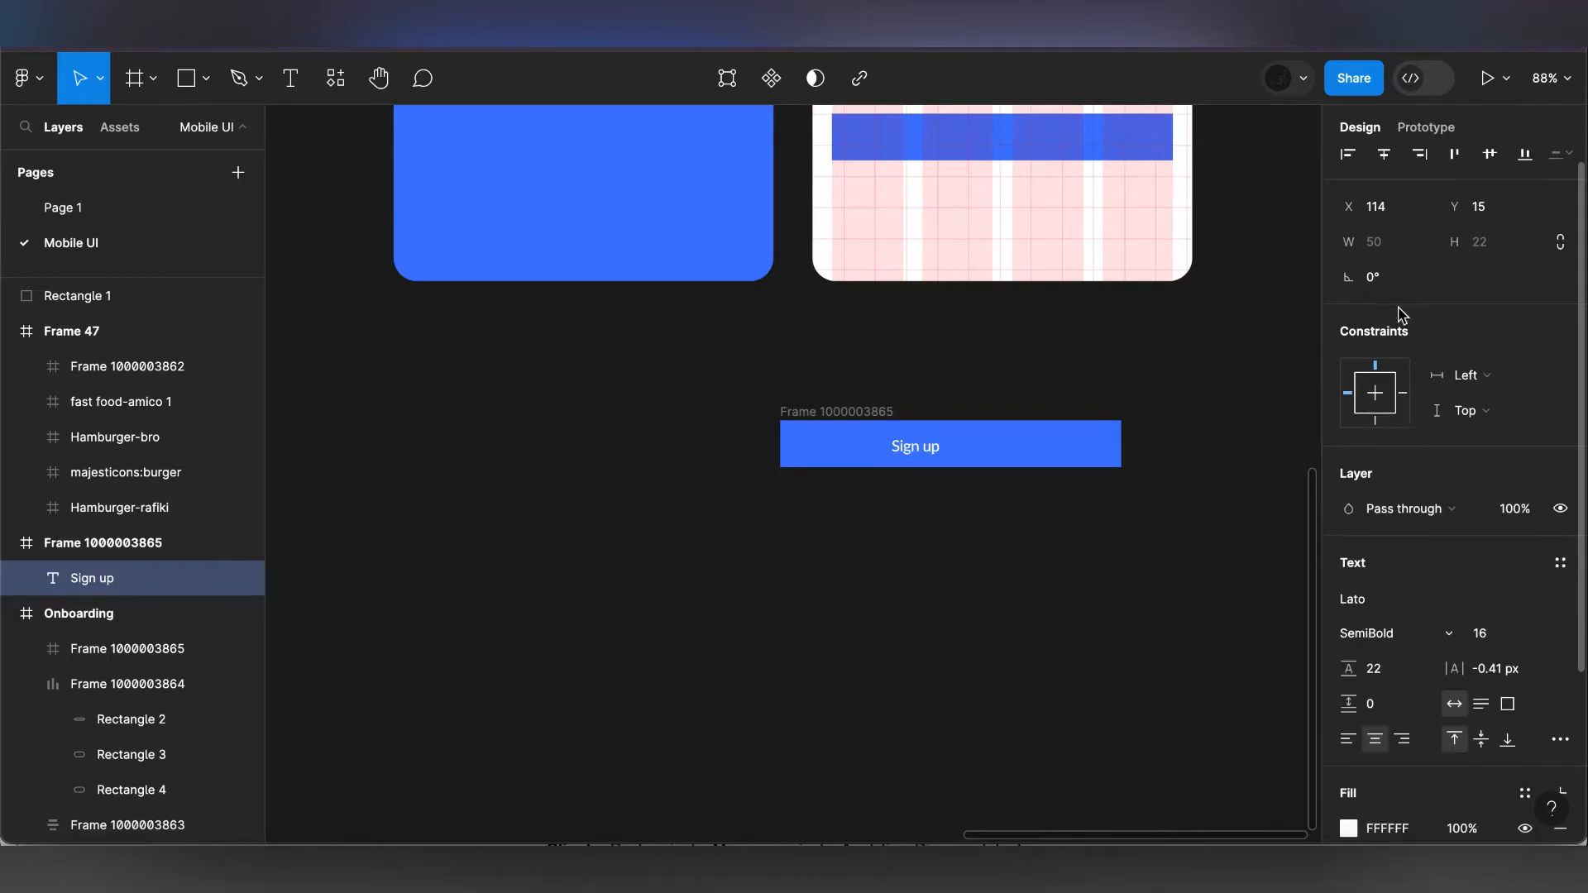
{"action": "left_click", "coordinate": [1384, 155]}
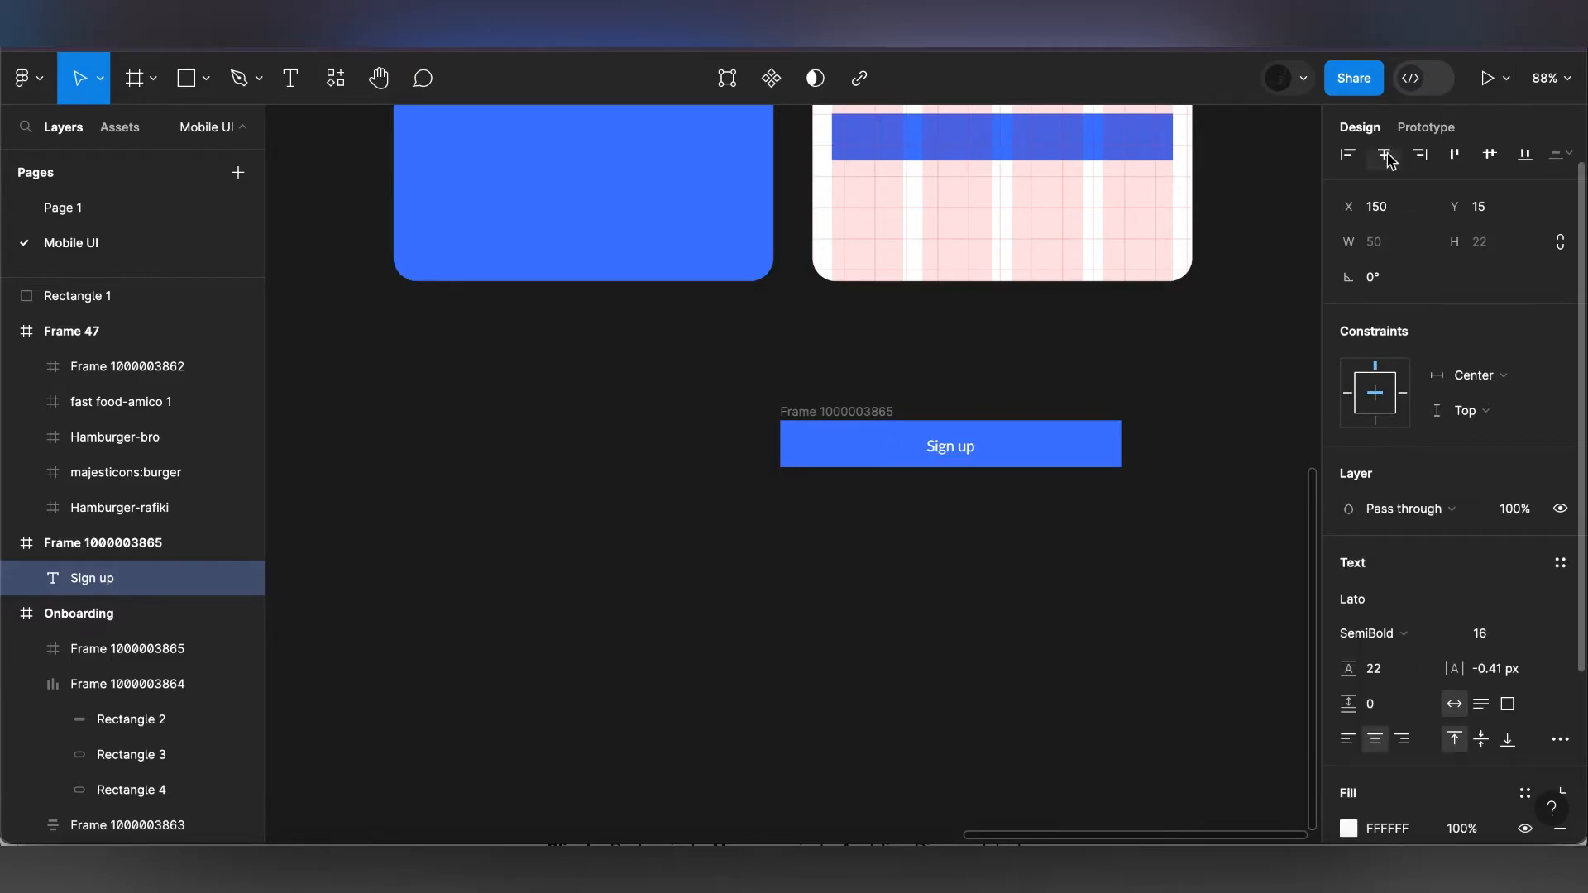
{"action": "left_click", "coordinate": [1489, 157]}
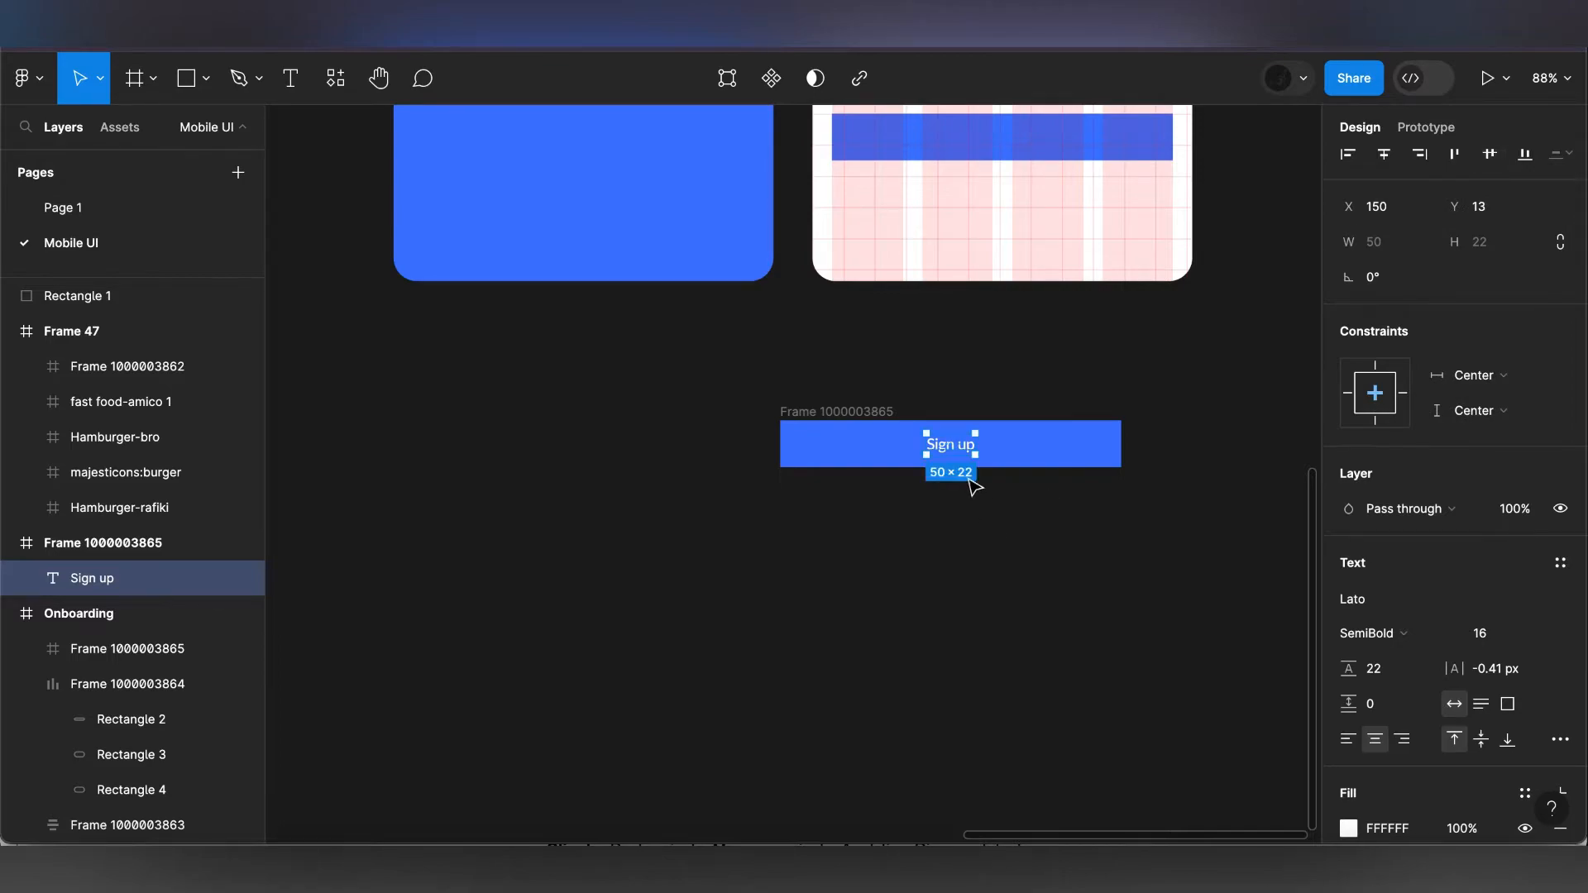
- Set the corner radius of the "Sign up" button frame to 16
{"action": "left_click", "coordinate": [880, 416]}
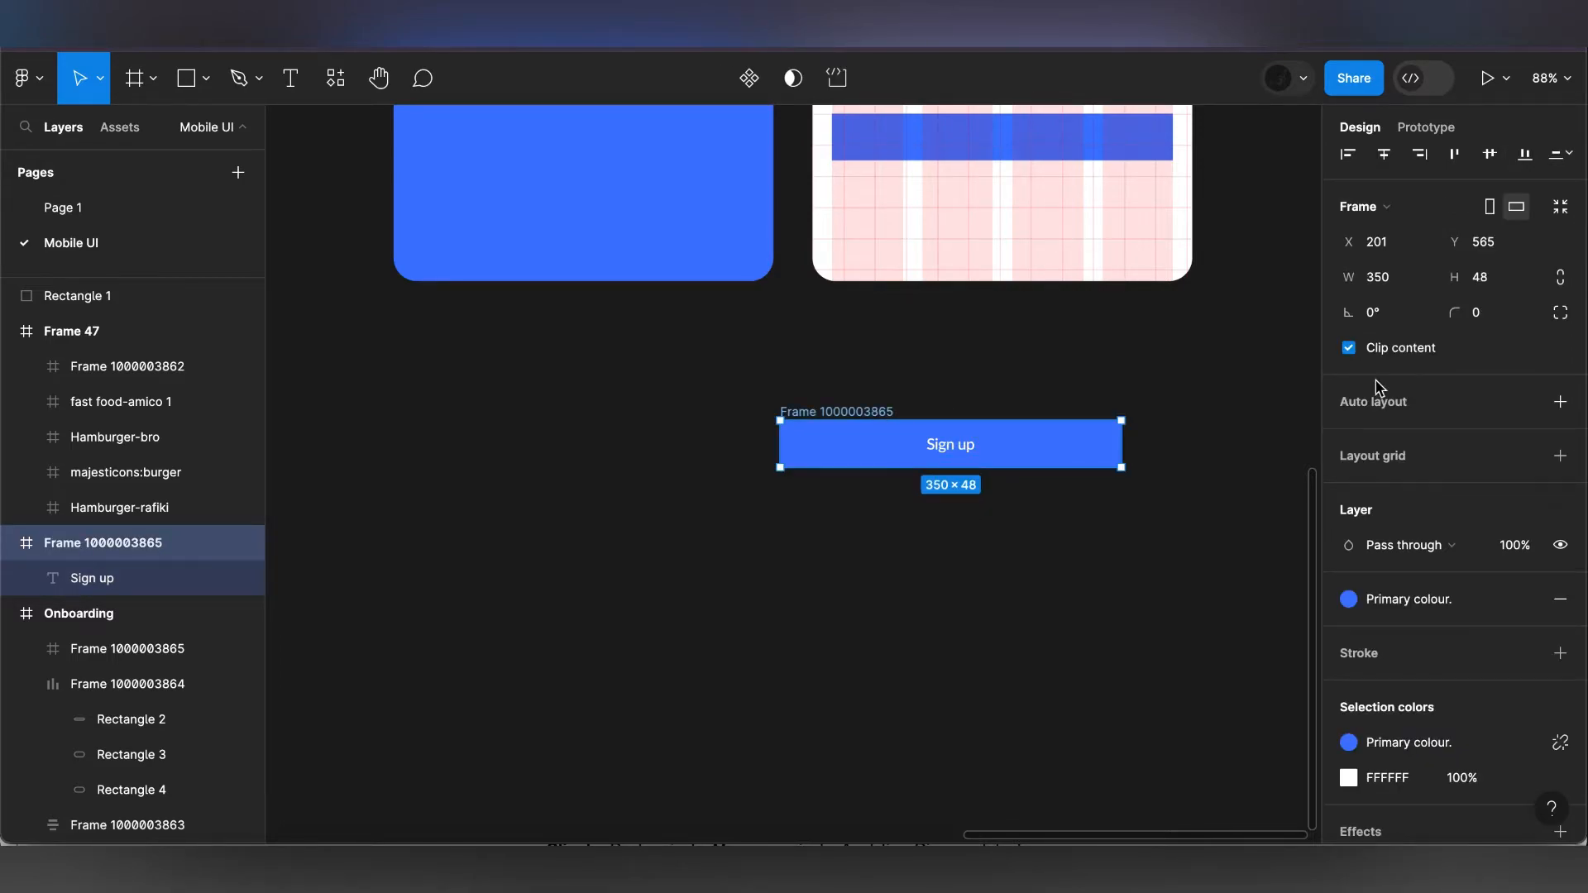
{"action": "left_click", "coordinate": [1499, 315]}
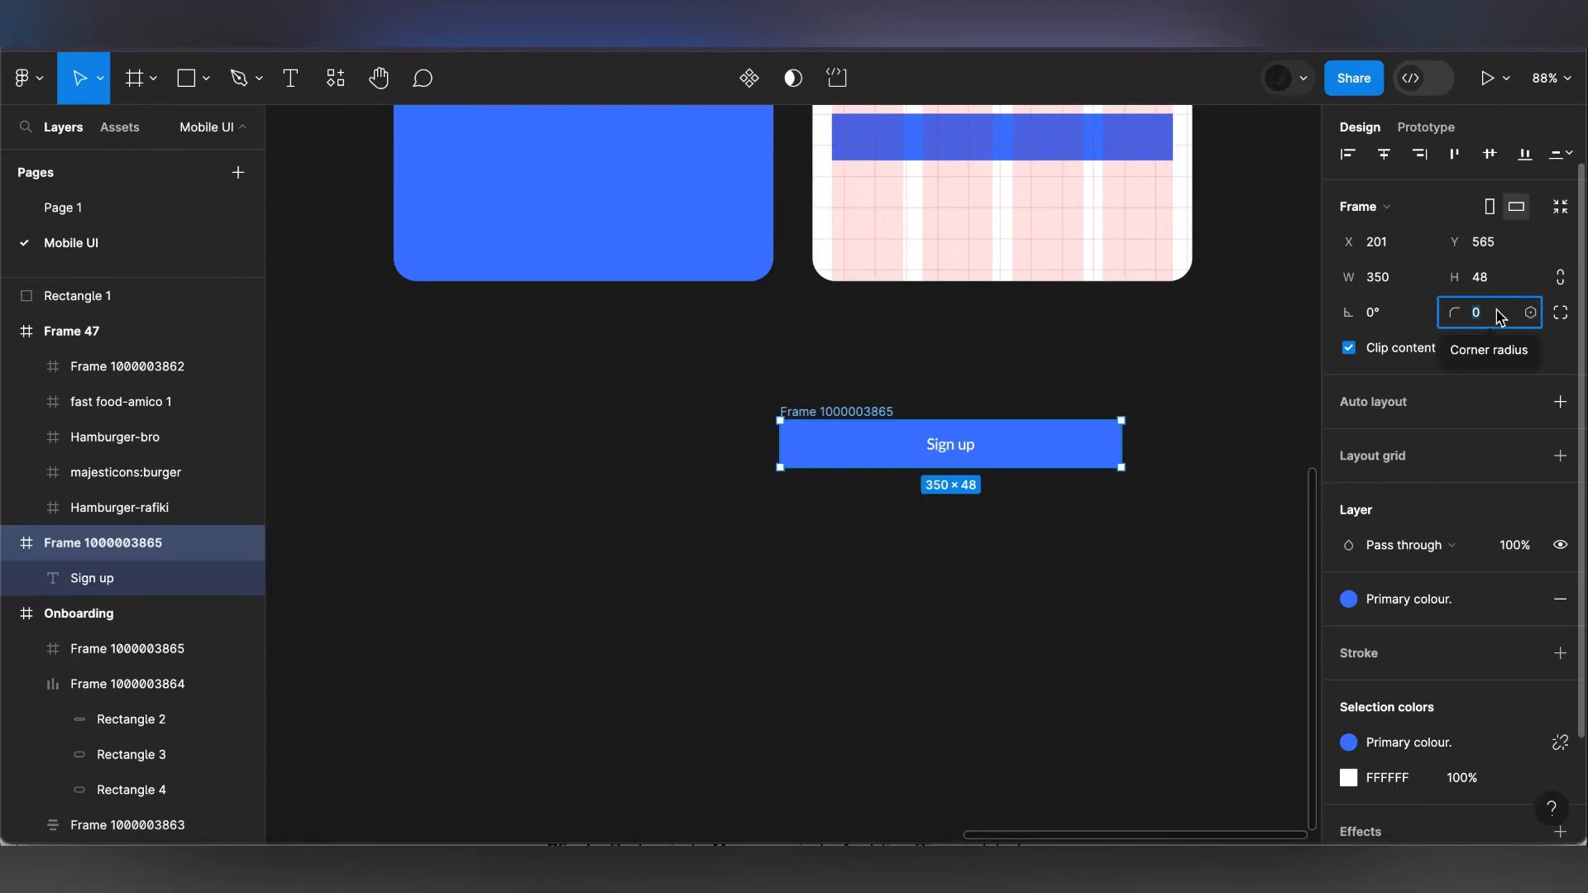
{"action": "type", "text": "16"}
{"action": "key", "text": "Return"}
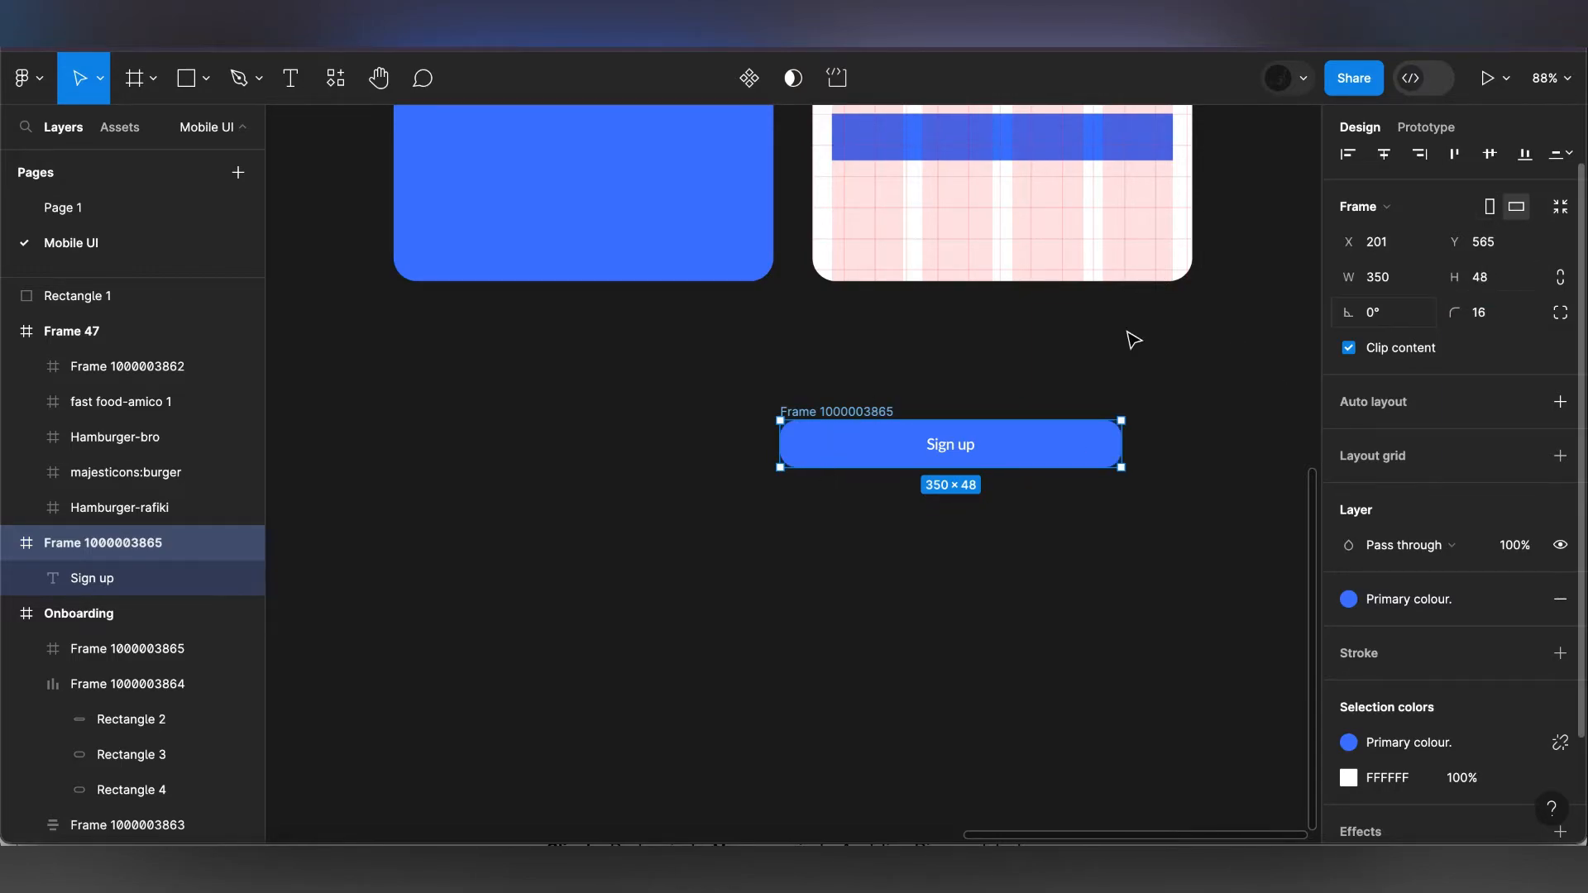
{"action": "left_click", "coordinate": [767, 431]}
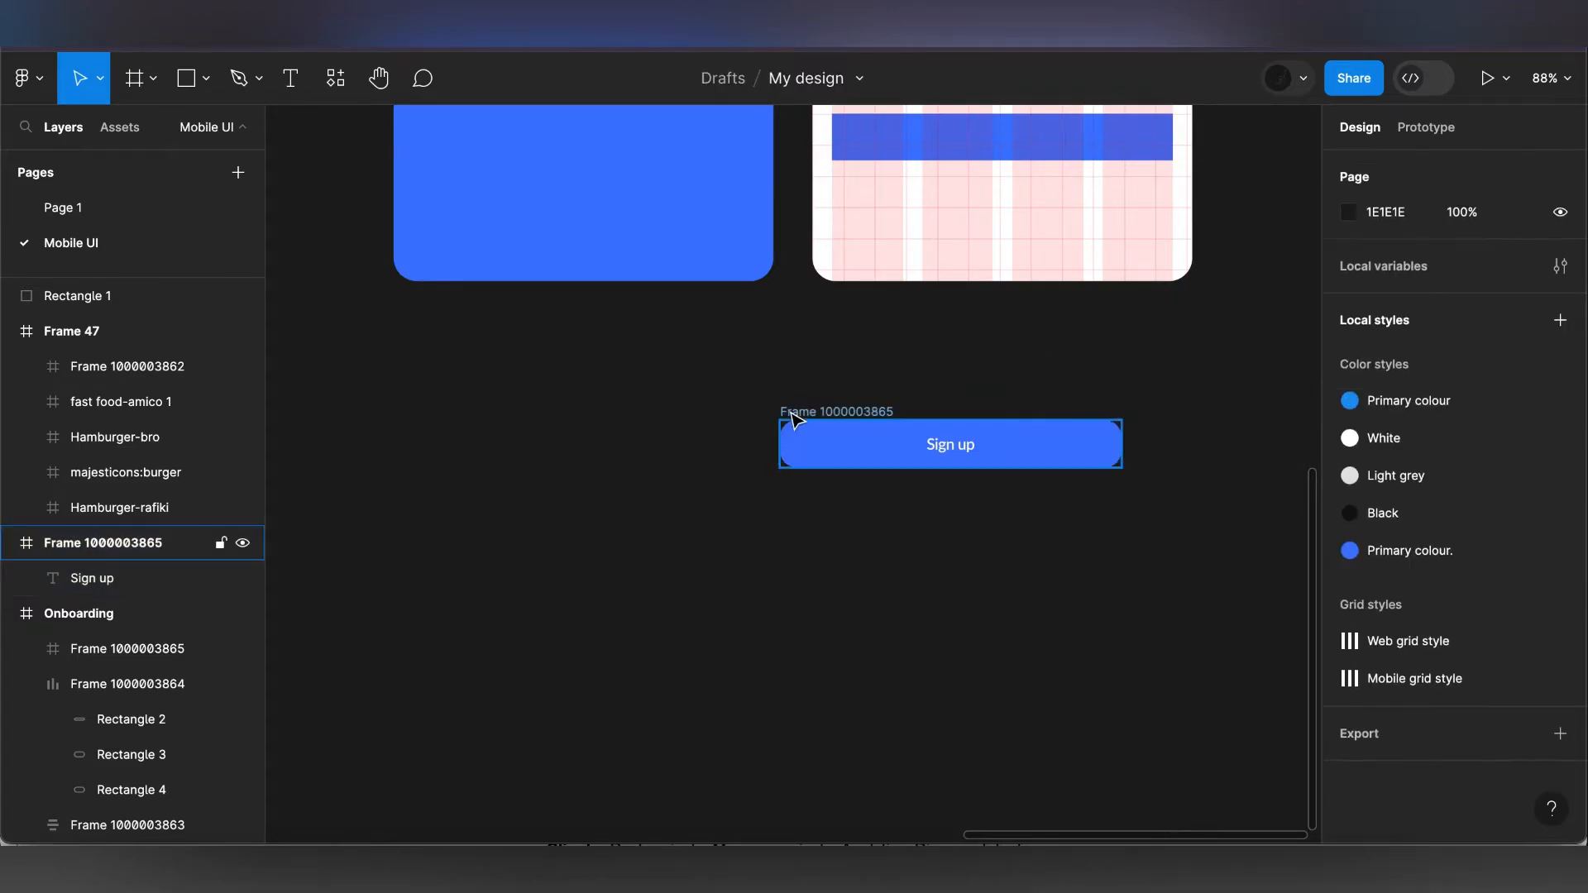
- Duplicate the "Sign up" button directly below, detach the copy's fill colour style and fill it with light blue B1C9FF
{"action": "left_click", "coordinate": [792, 419]}
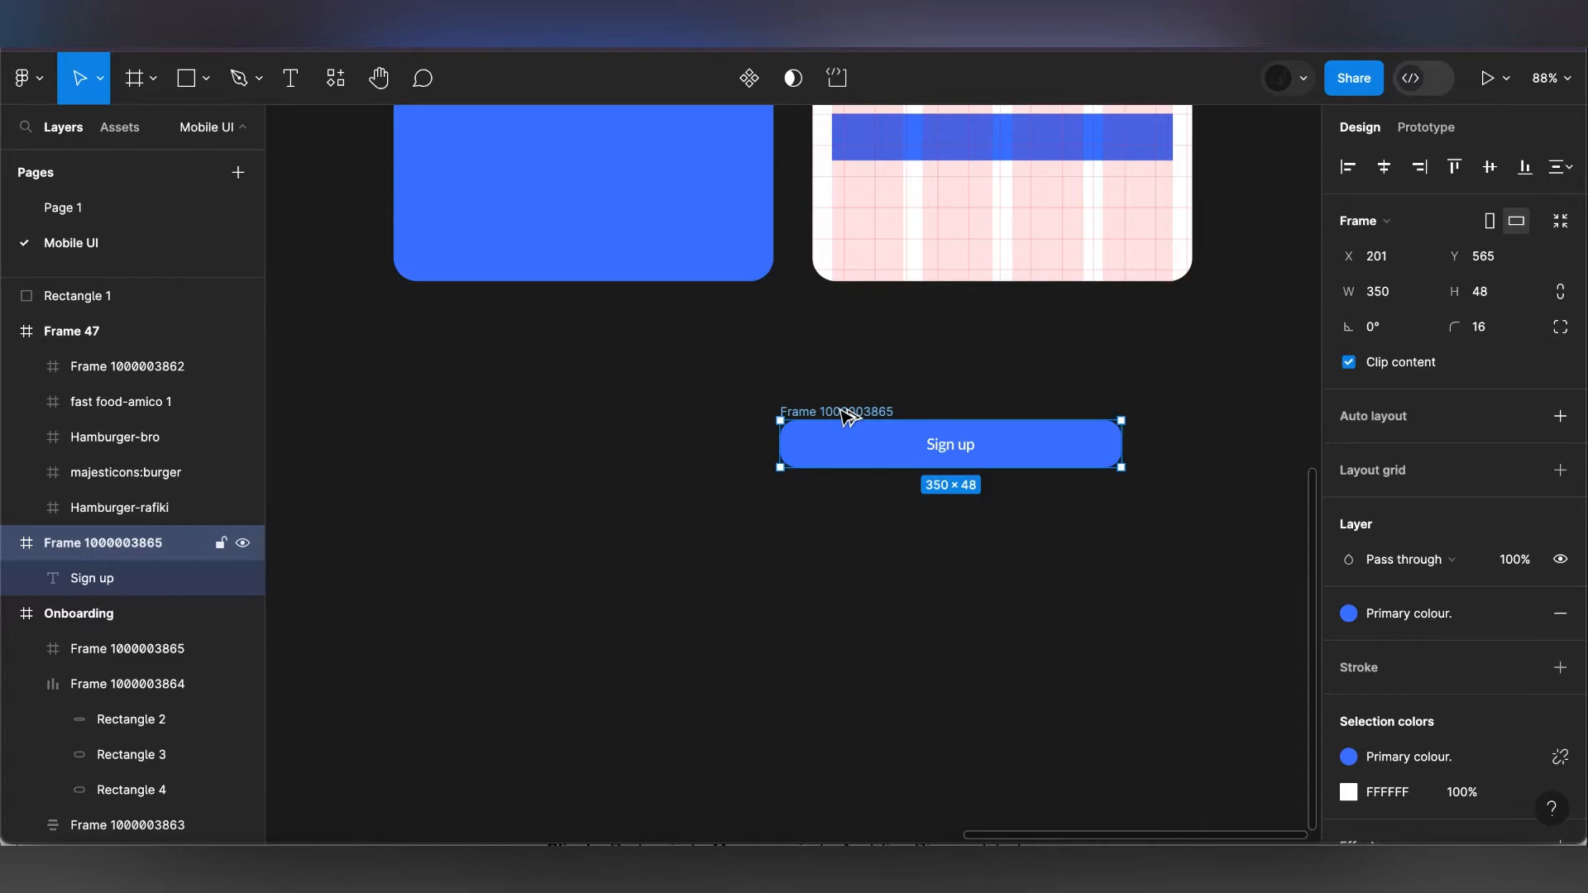
{"action": "left_click_drag", "start_coordinate": [837, 507], "coordinate": [839, 500], "text": "alt"}
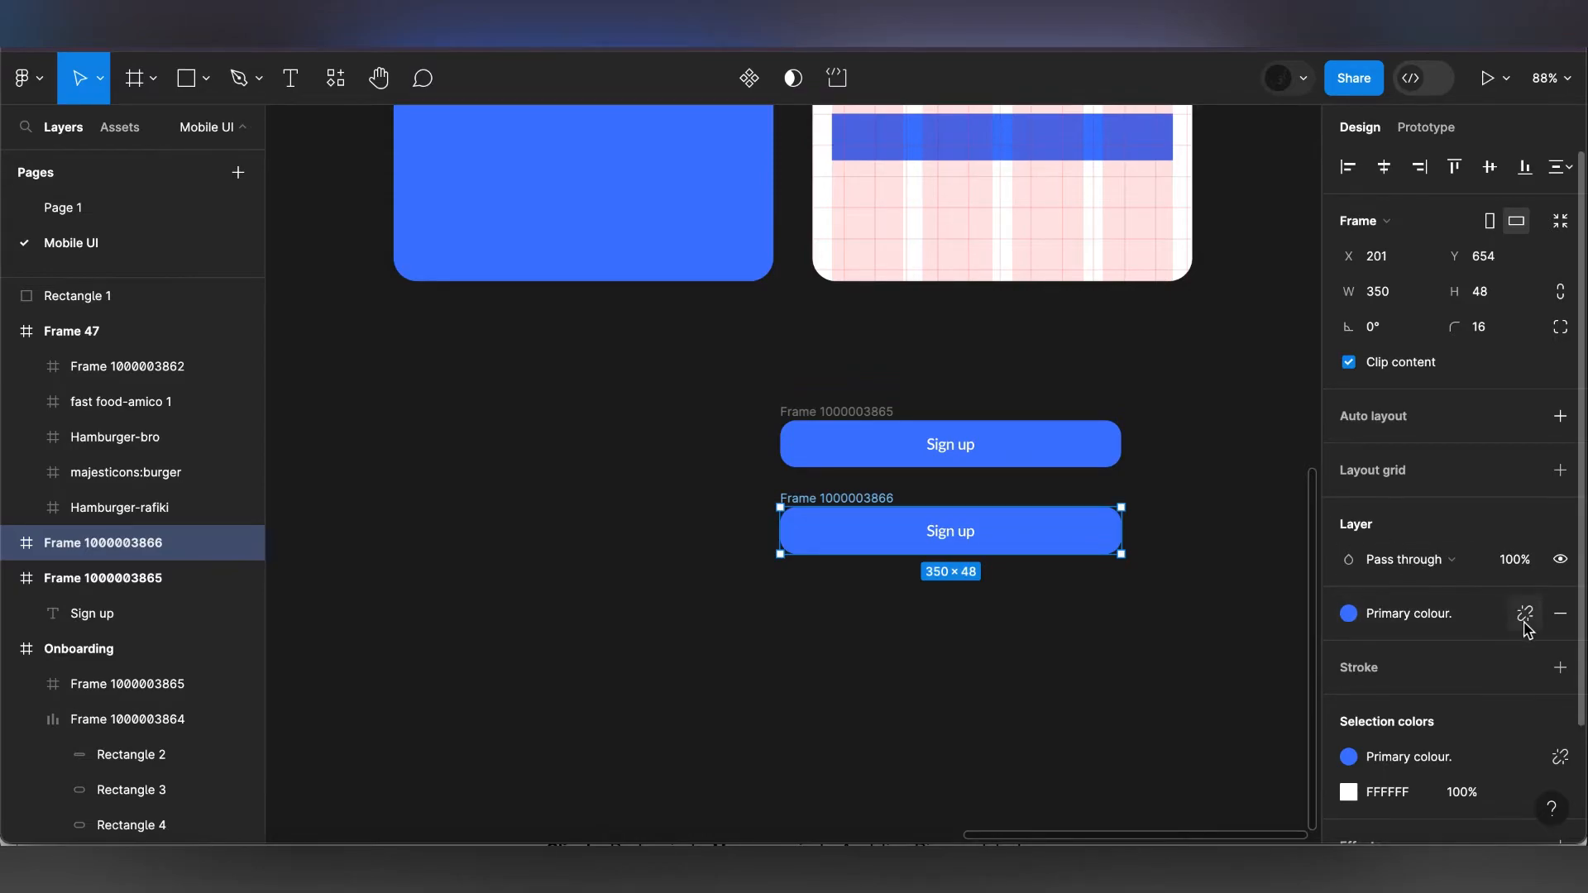
{"action": "left_click", "coordinate": [1524, 613]}
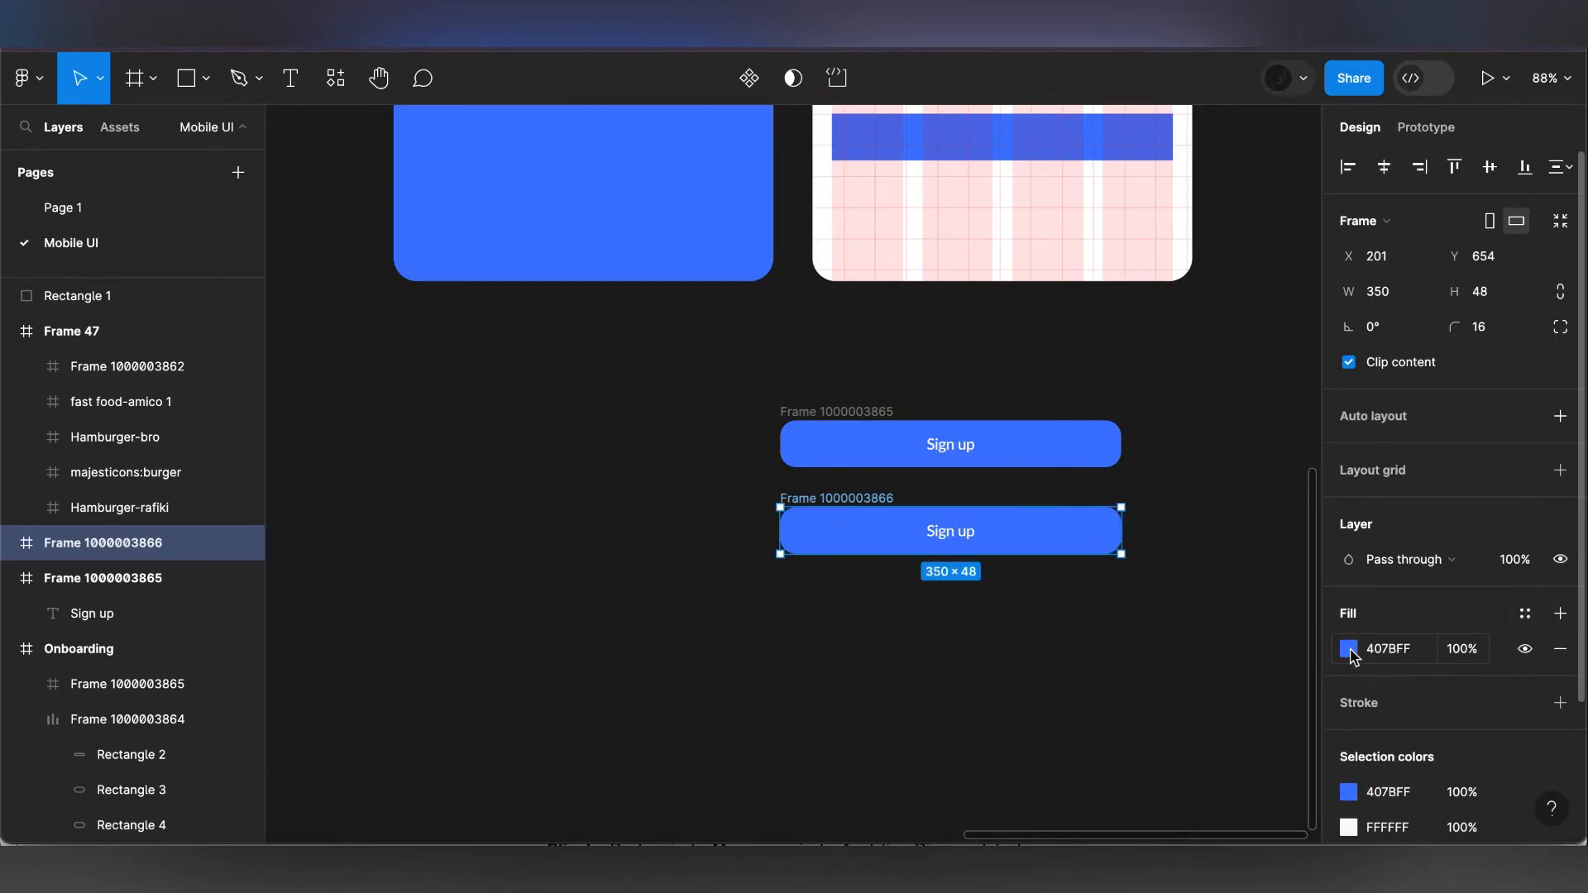
{"action": "left_click", "coordinate": [1348, 649]}
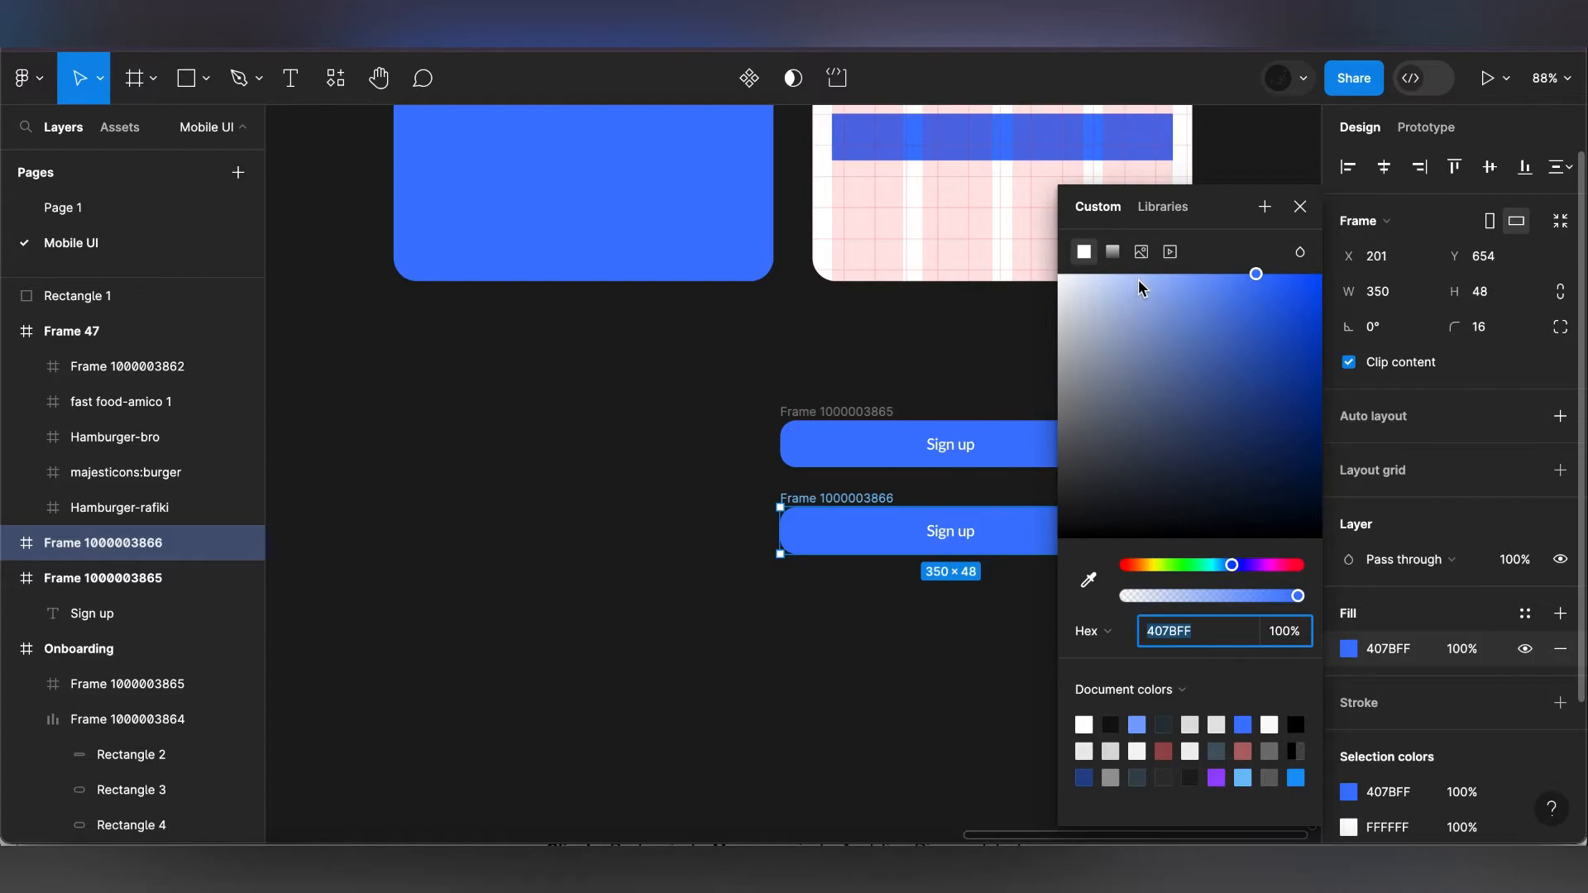
{"action": "left_click_drag", "start_coordinate": [1137, 280], "coordinate": [1138, 276]}
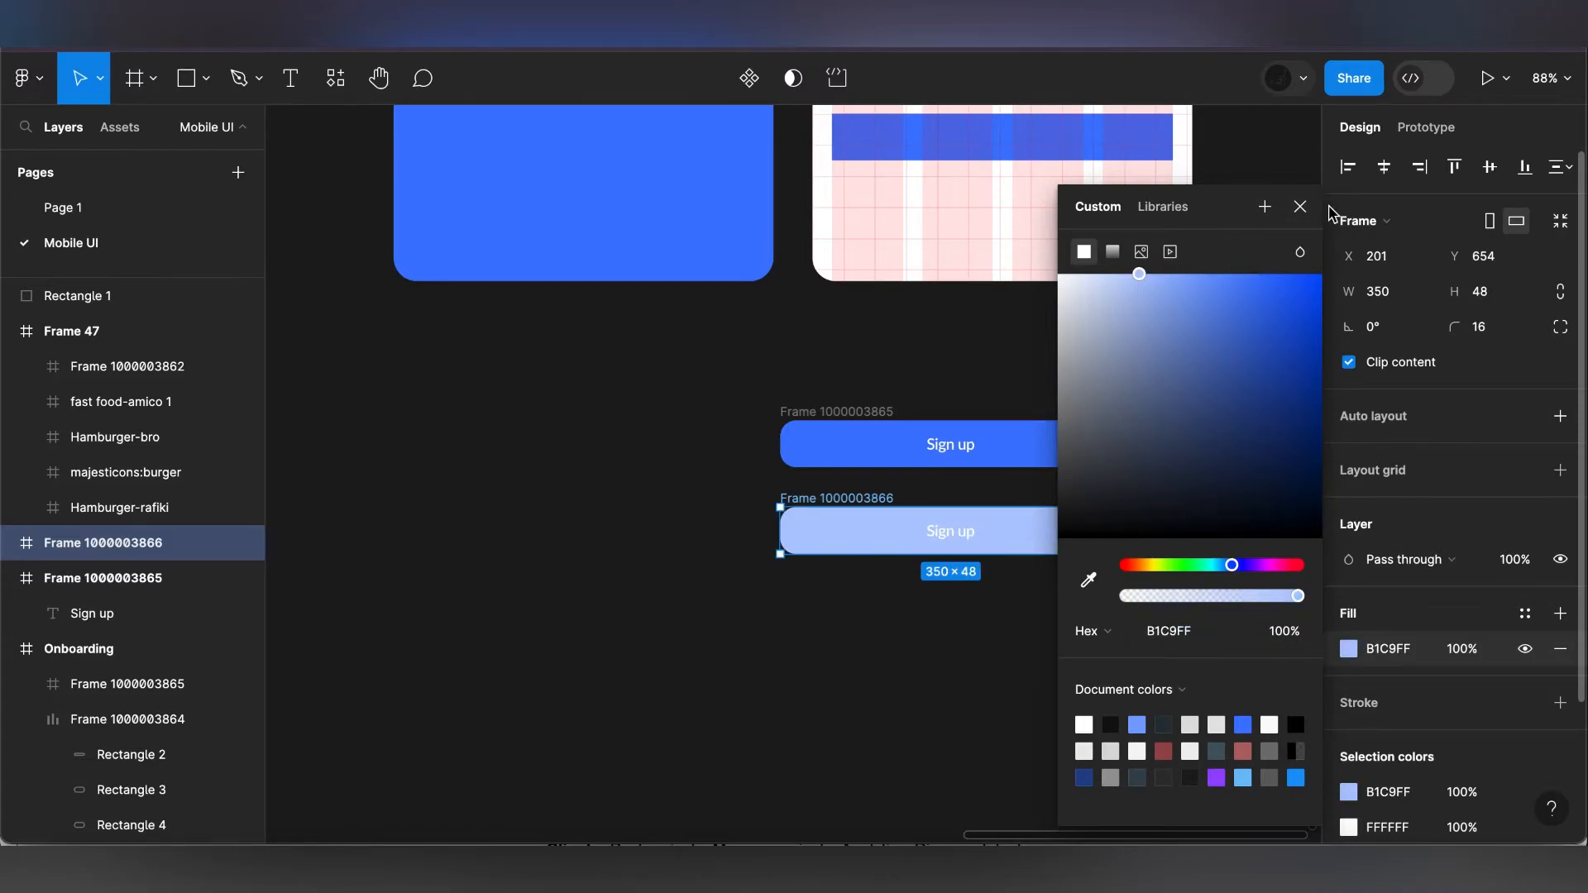
{"action": "left_click", "coordinate": [1300, 206]}
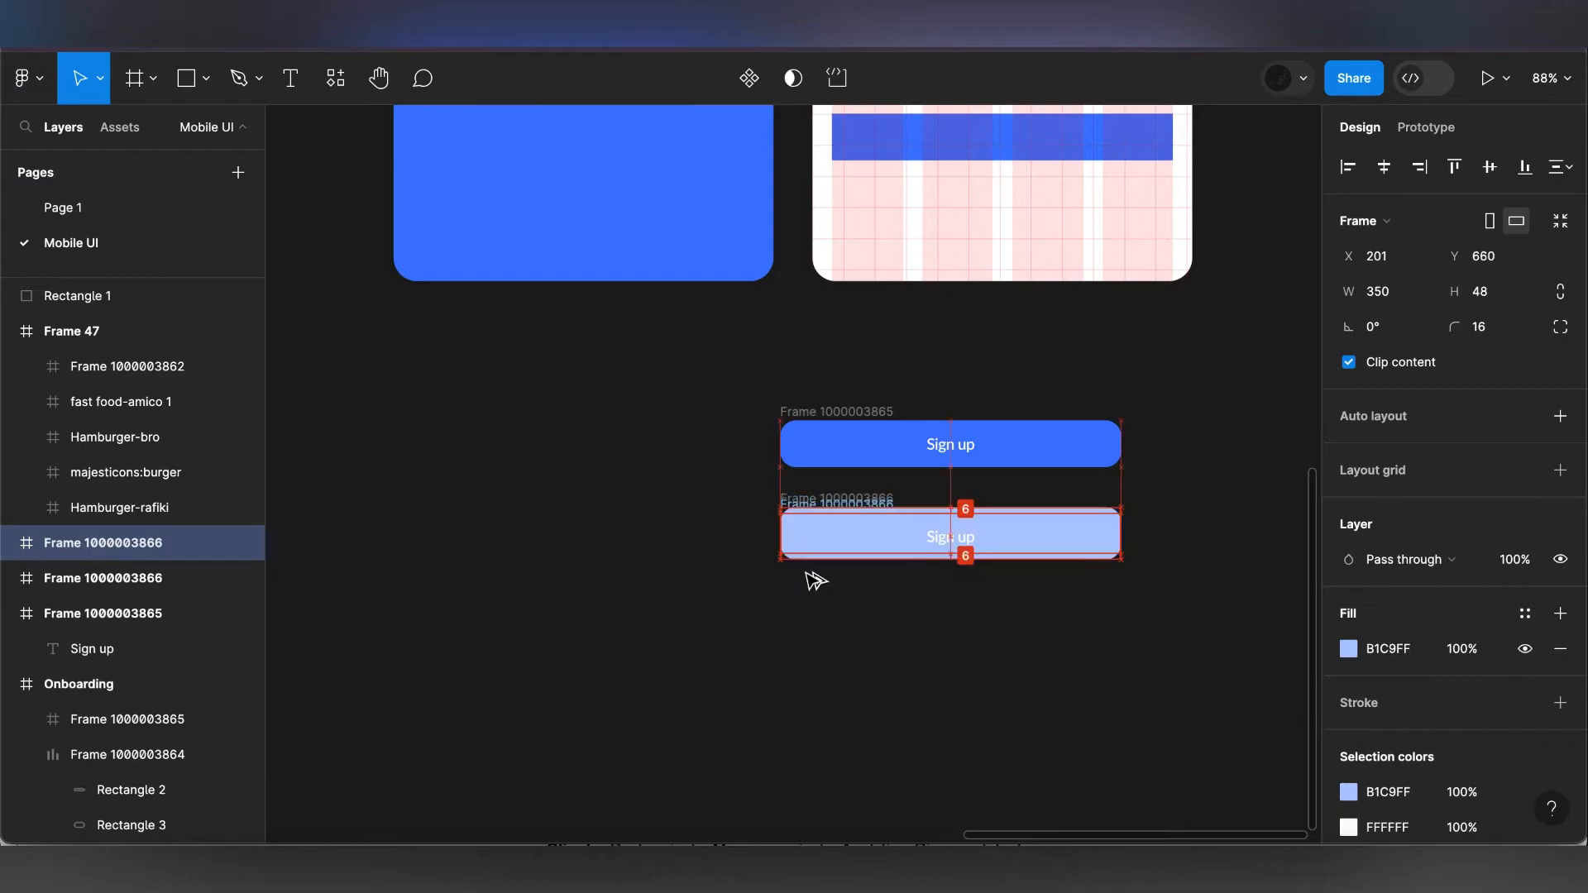
- Duplicate the light blue "Sign up" button and place the copy below it as a third button
{"action": "key", "text": "ctrl+d"}
{"action": "left_click_drag", "start_coordinate": [813, 581], "coordinate": [806, 581]}
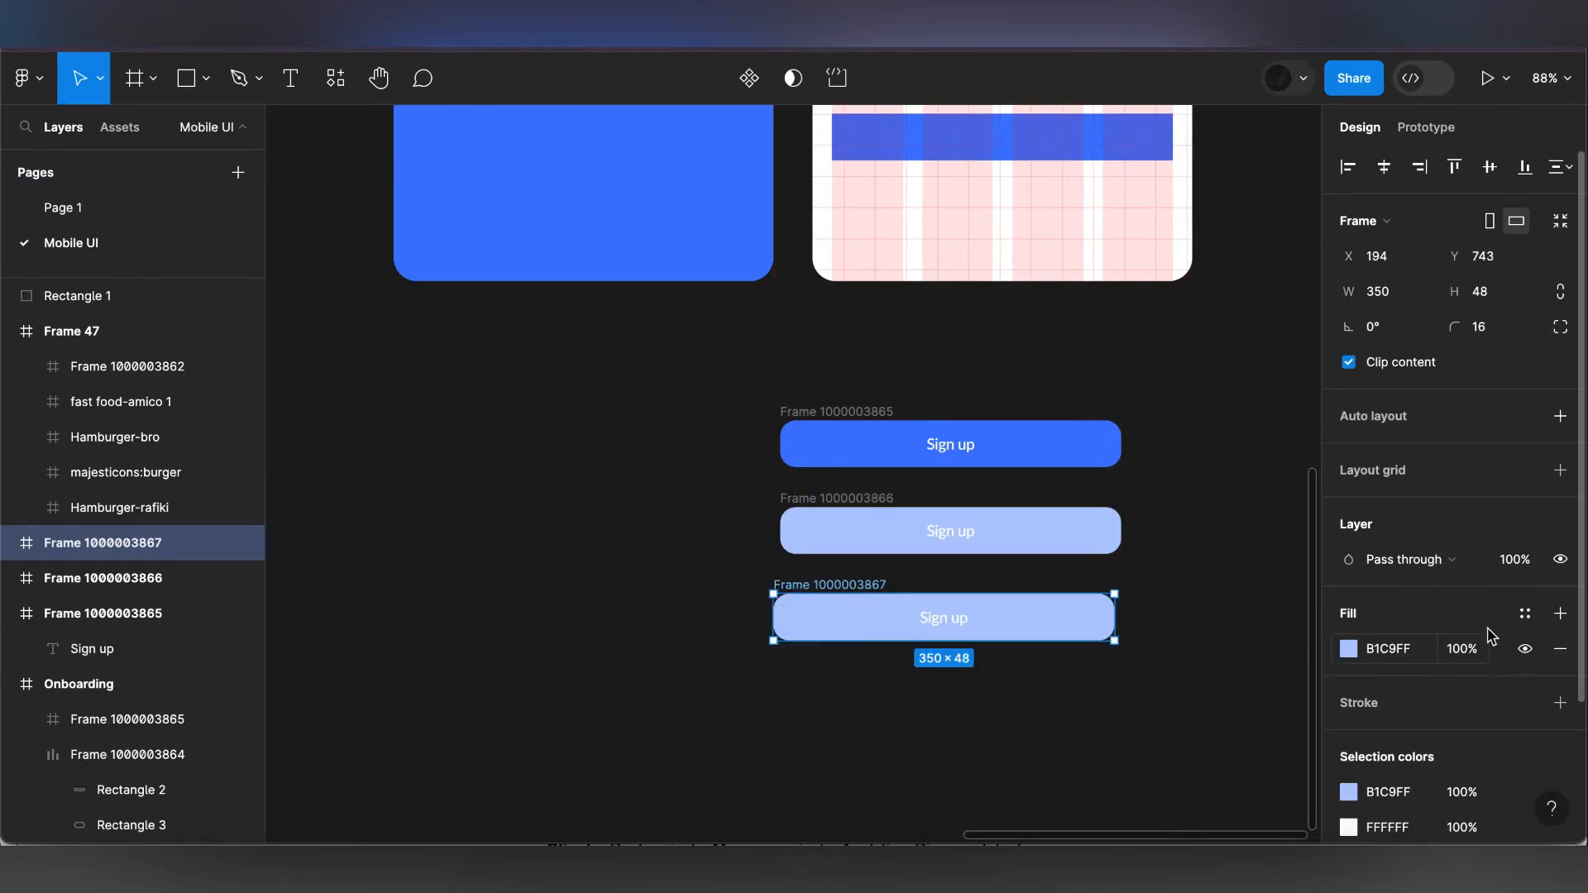
- Remove the fill from the third "Sign up" button and apply the "Primary colour." style as its stroke
{"action": "left_click", "coordinate": [1558, 657]}
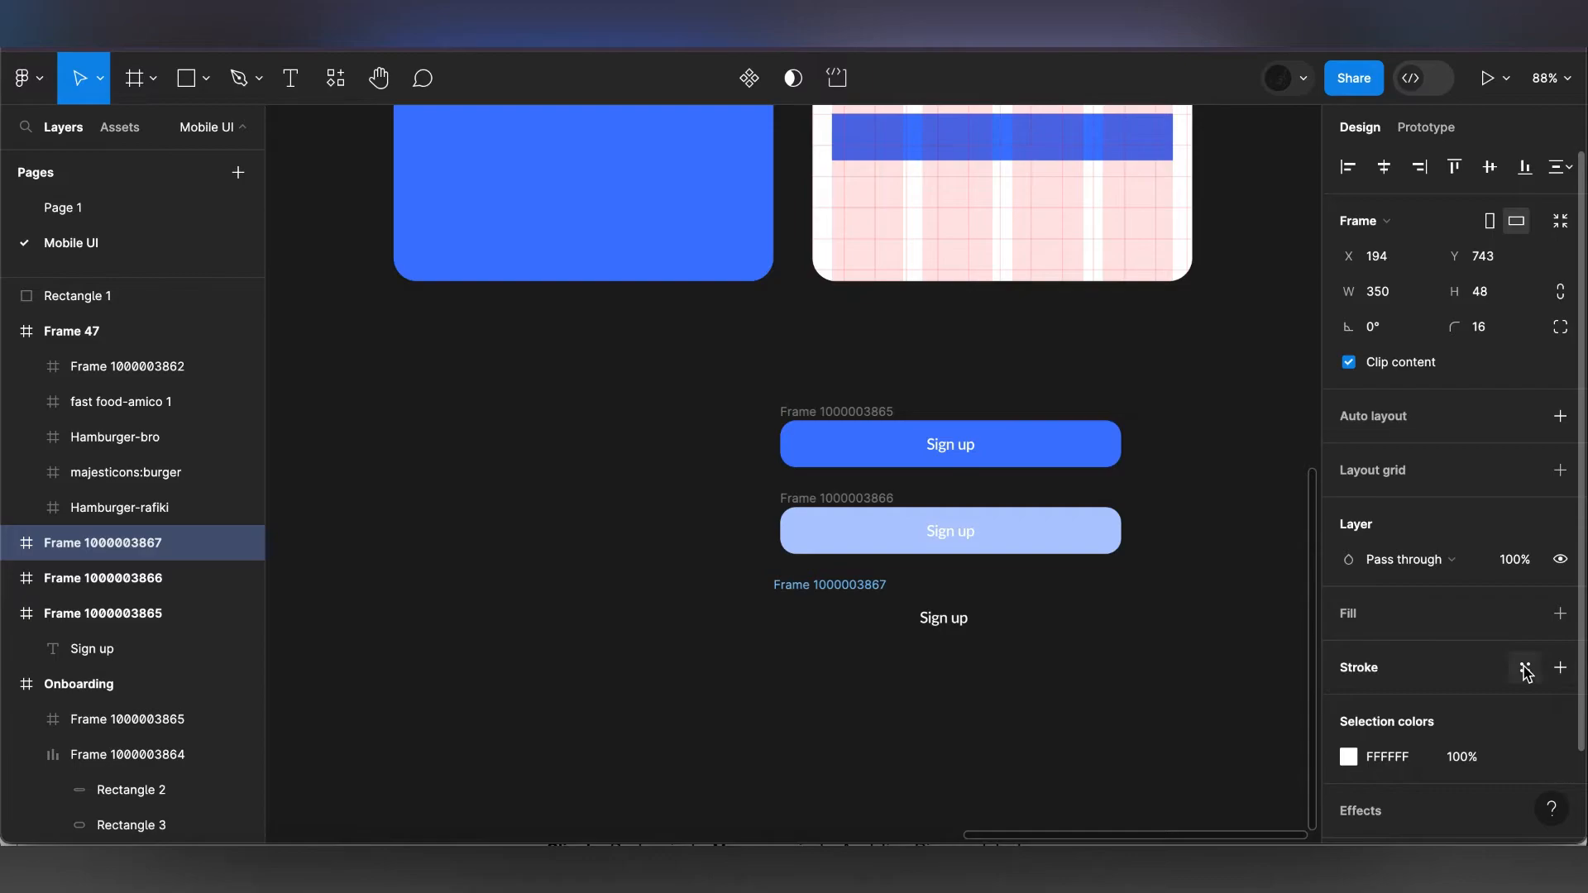
{"action": "left_click", "coordinate": [1524, 668]}
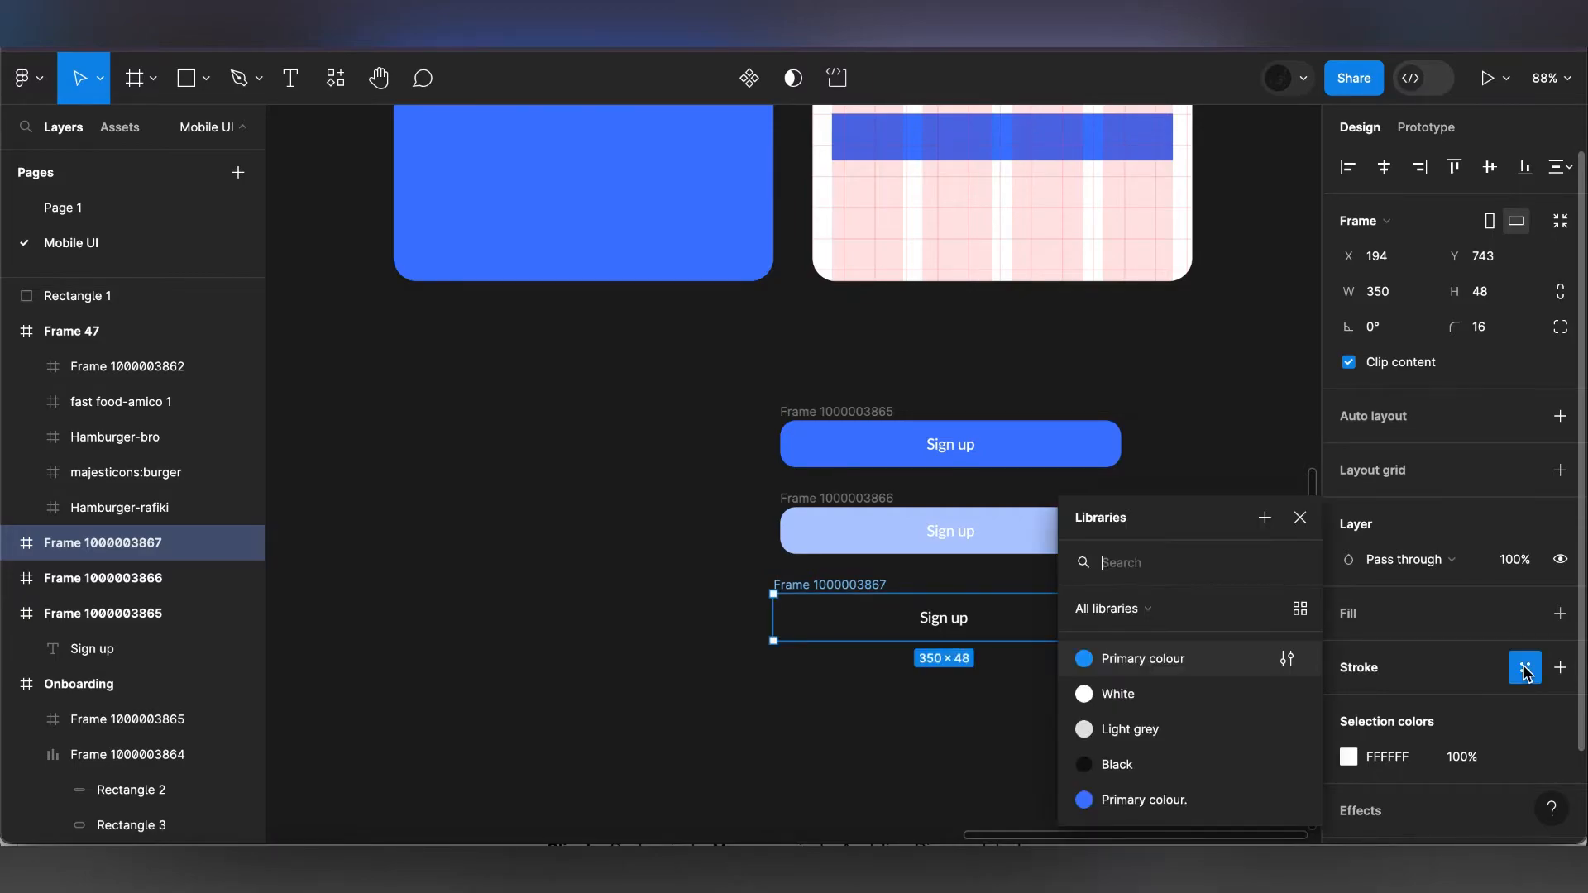
{"action": "left_click", "coordinate": [1142, 800]}
{"action": "scroll", "coordinate": [1340, 777], "scroll_direction": "down", "scroll_amount": 2}
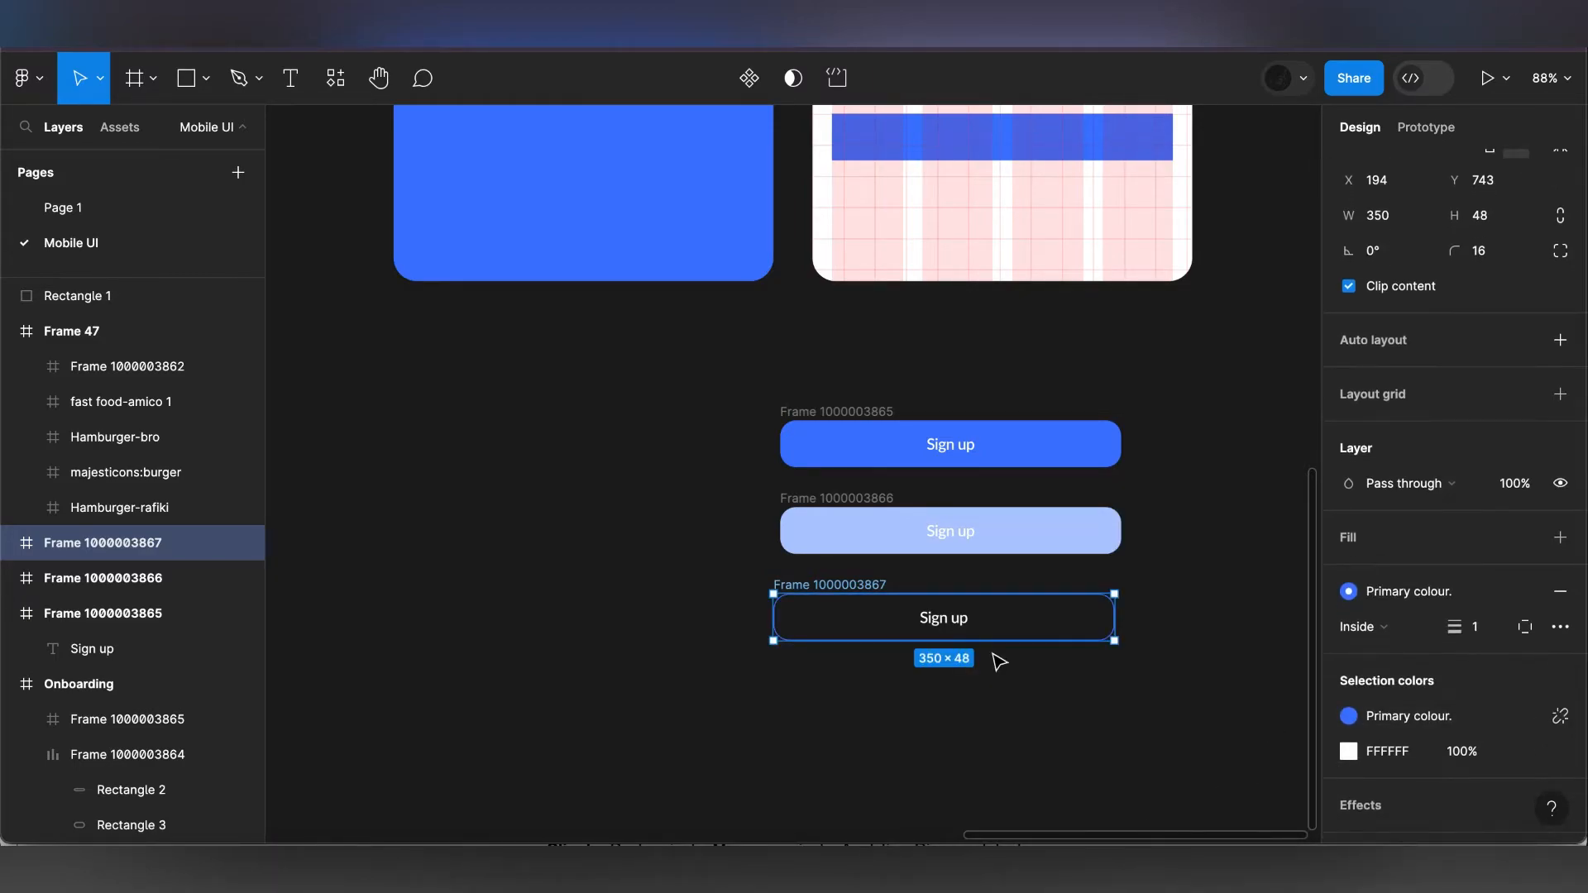
- Apply the "Primary colour." style to the fill of the outlined button's "Sign up" label
{"action": "left_click", "coordinate": [943, 622]}
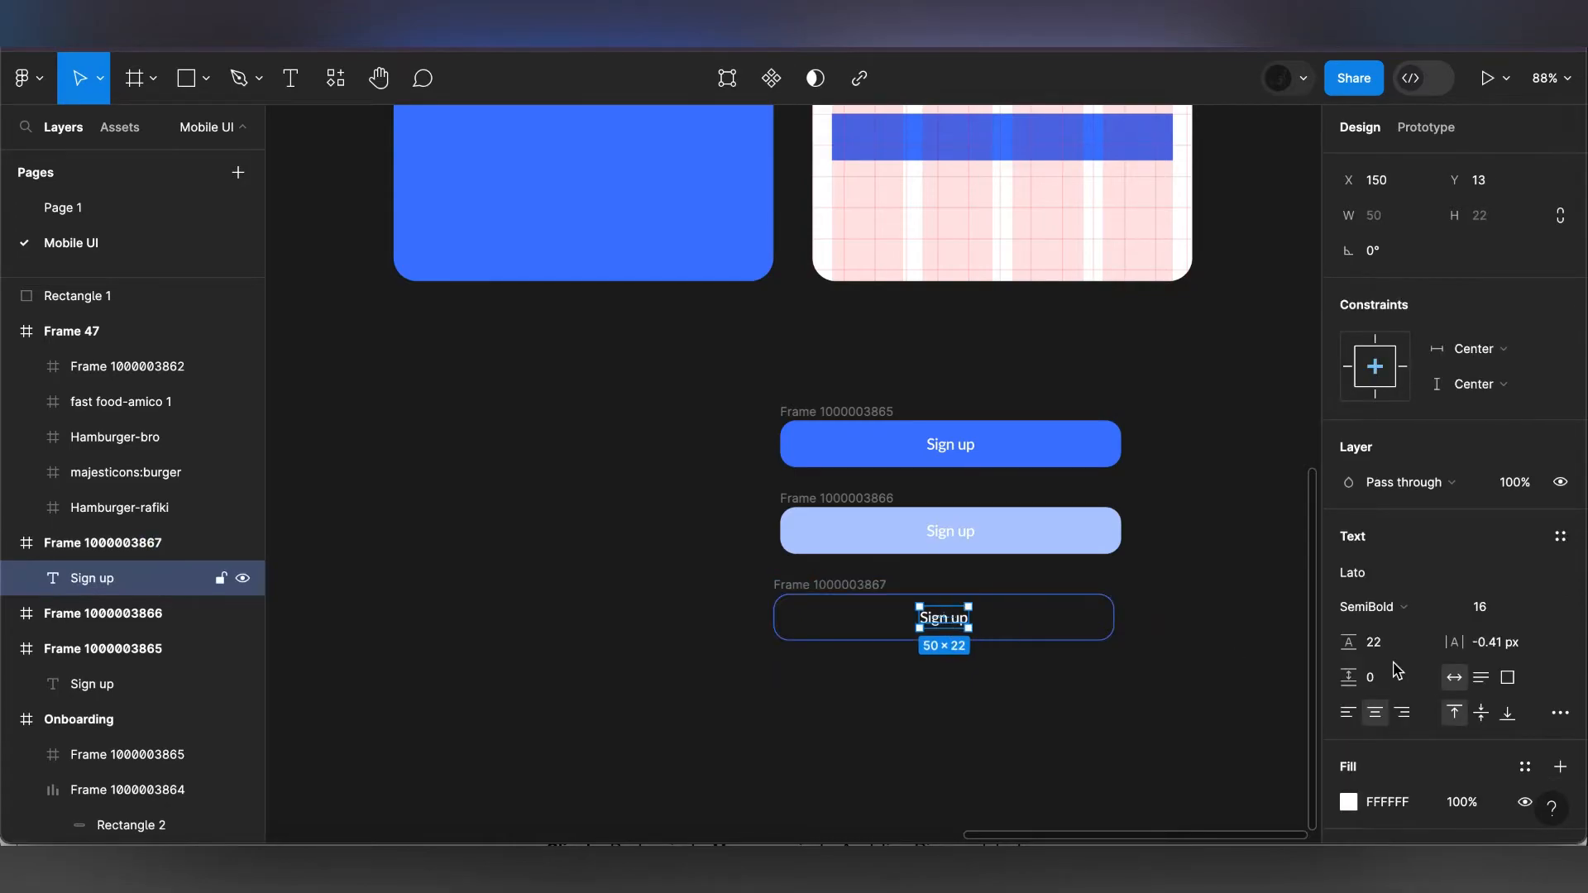
{"action": "scroll", "coordinate": [1401, 674], "scroll_direction": "down", "scroll_amount": 2}
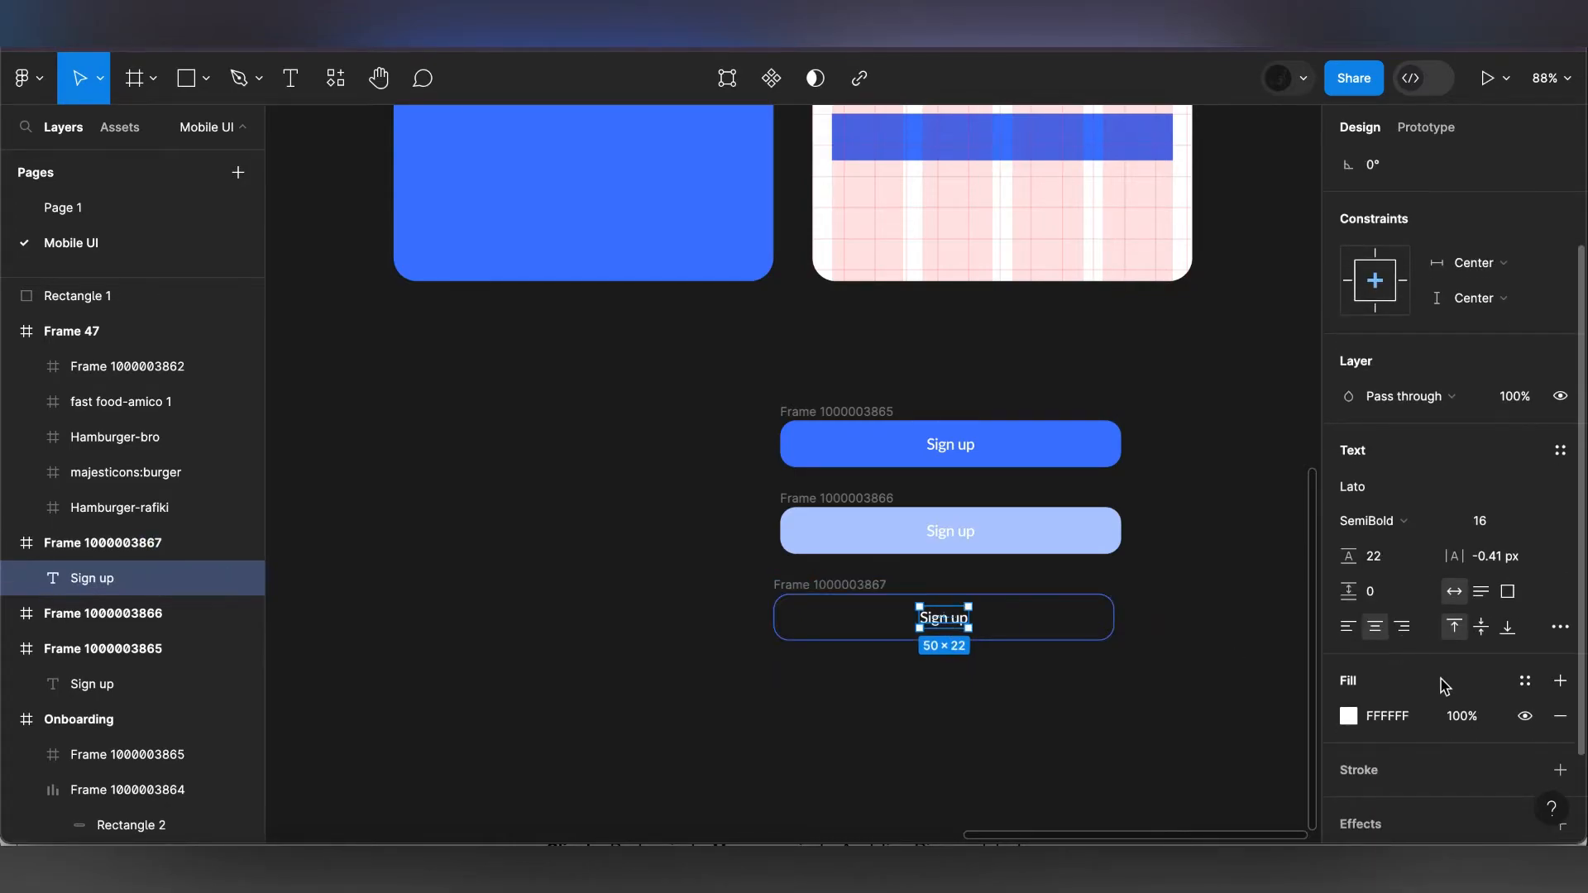
{"action": "left_click", "coordinate": [1525, 682]}
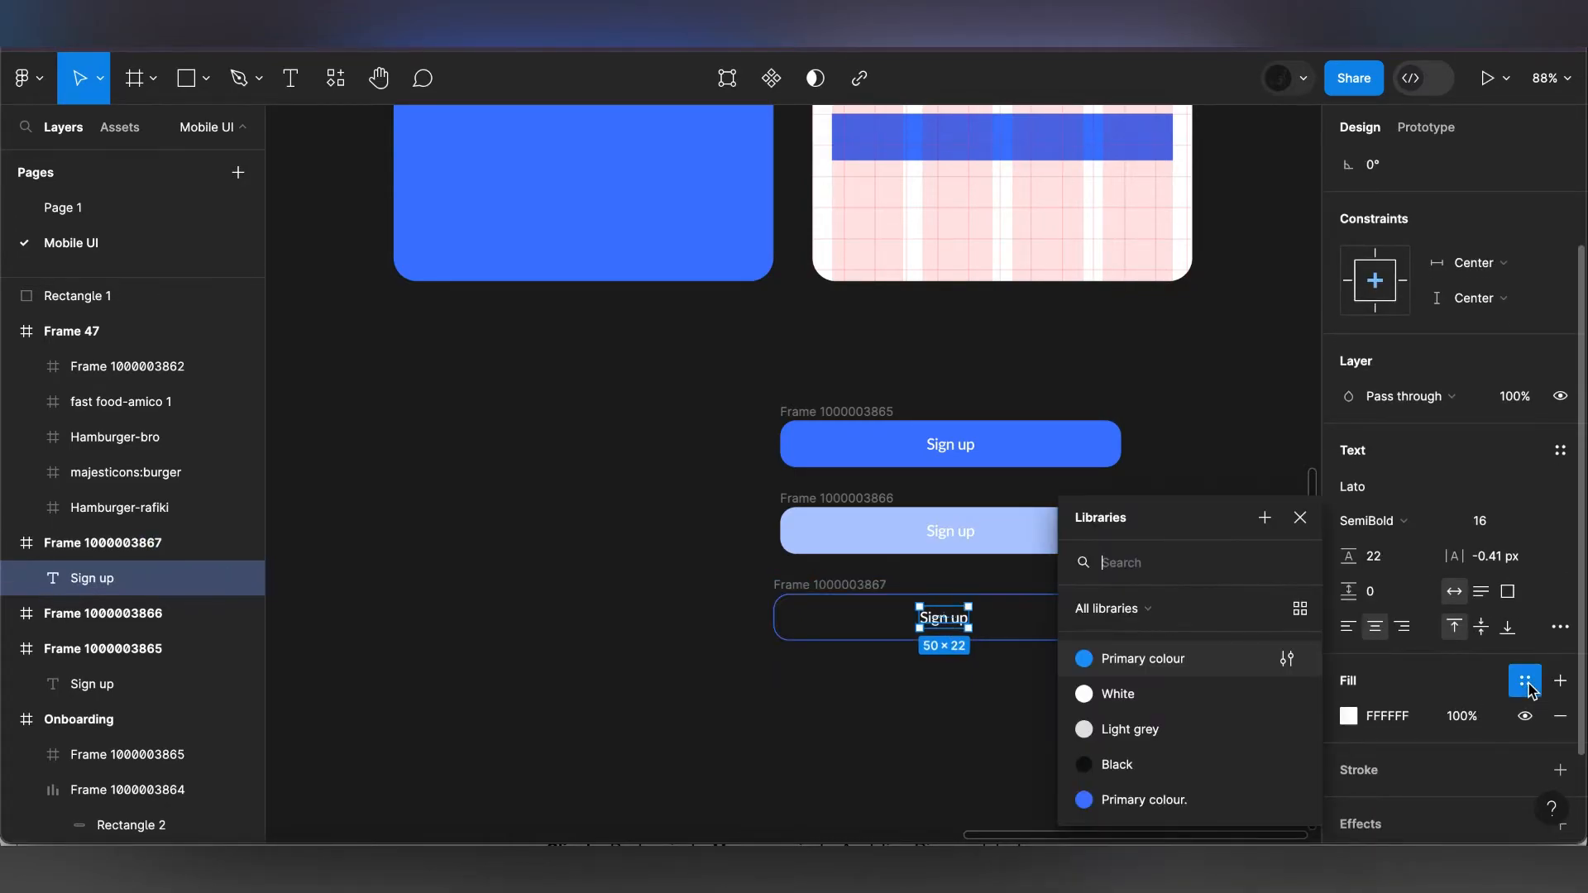
{"action": "left_click", "coordinate": [1146, 801]}
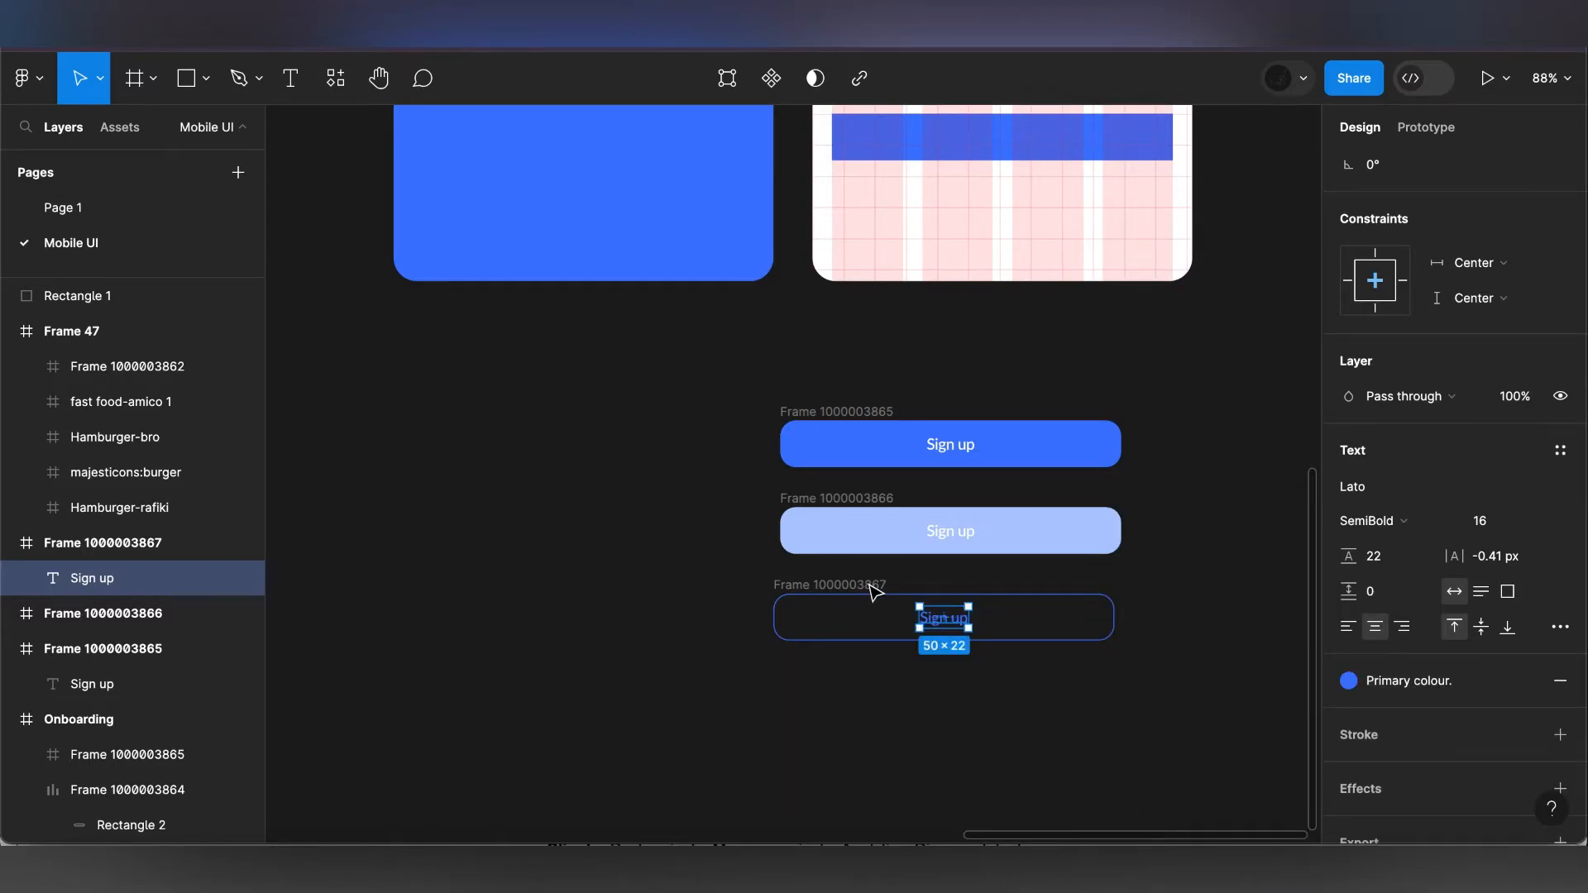
{"action": "key", "text": "Escape"}
{"action": "left_click", "coordinate": [855, 587]}
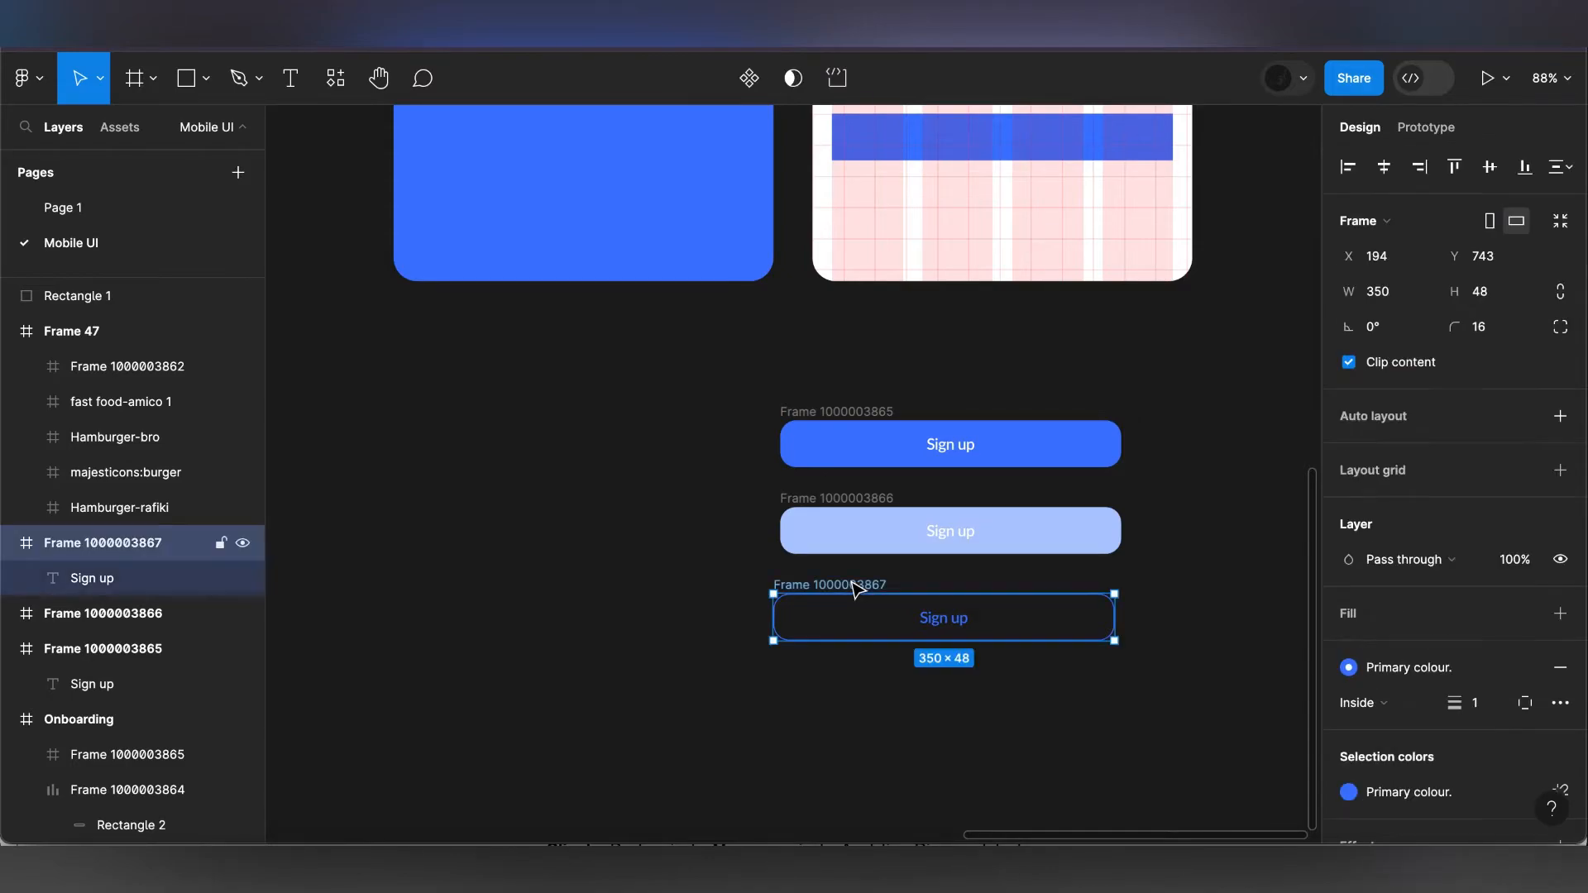
- Rename the solid blue button frame "Active button" and the light blue one "Inactive button"
{"action": "left_click", "coordinate": [859, 413]}
{"action": "double_click", "coordinate": [856, 411]}
{"action": "type", "text": "Active button"}
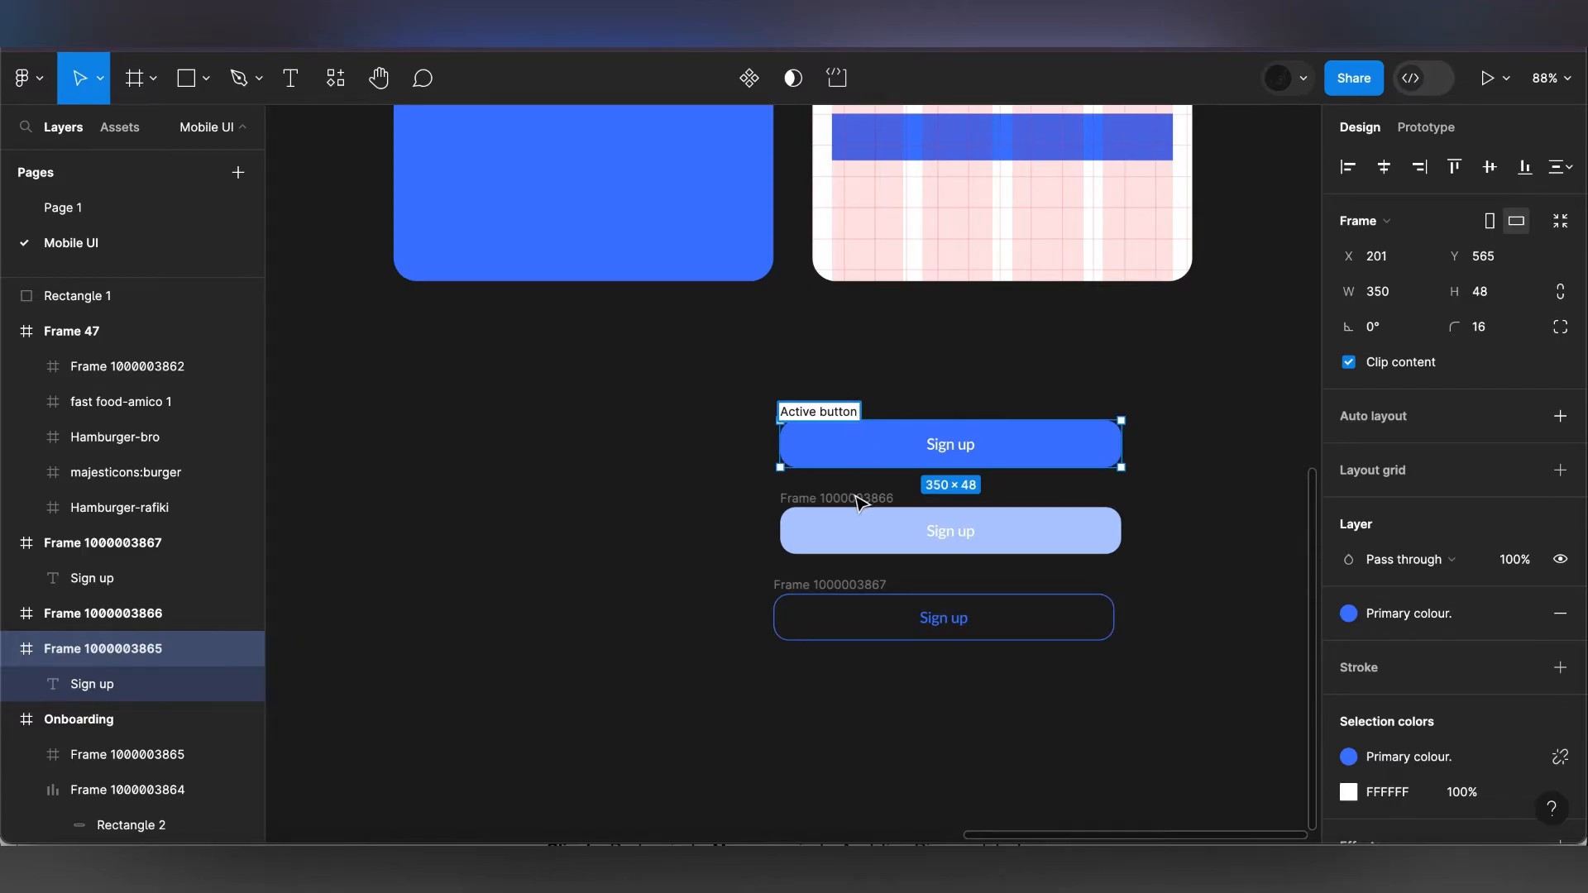
{"action": "left_click", "coordinate": [857, 498]}
{"action": "double_click", "coordinate": [854, 495]}
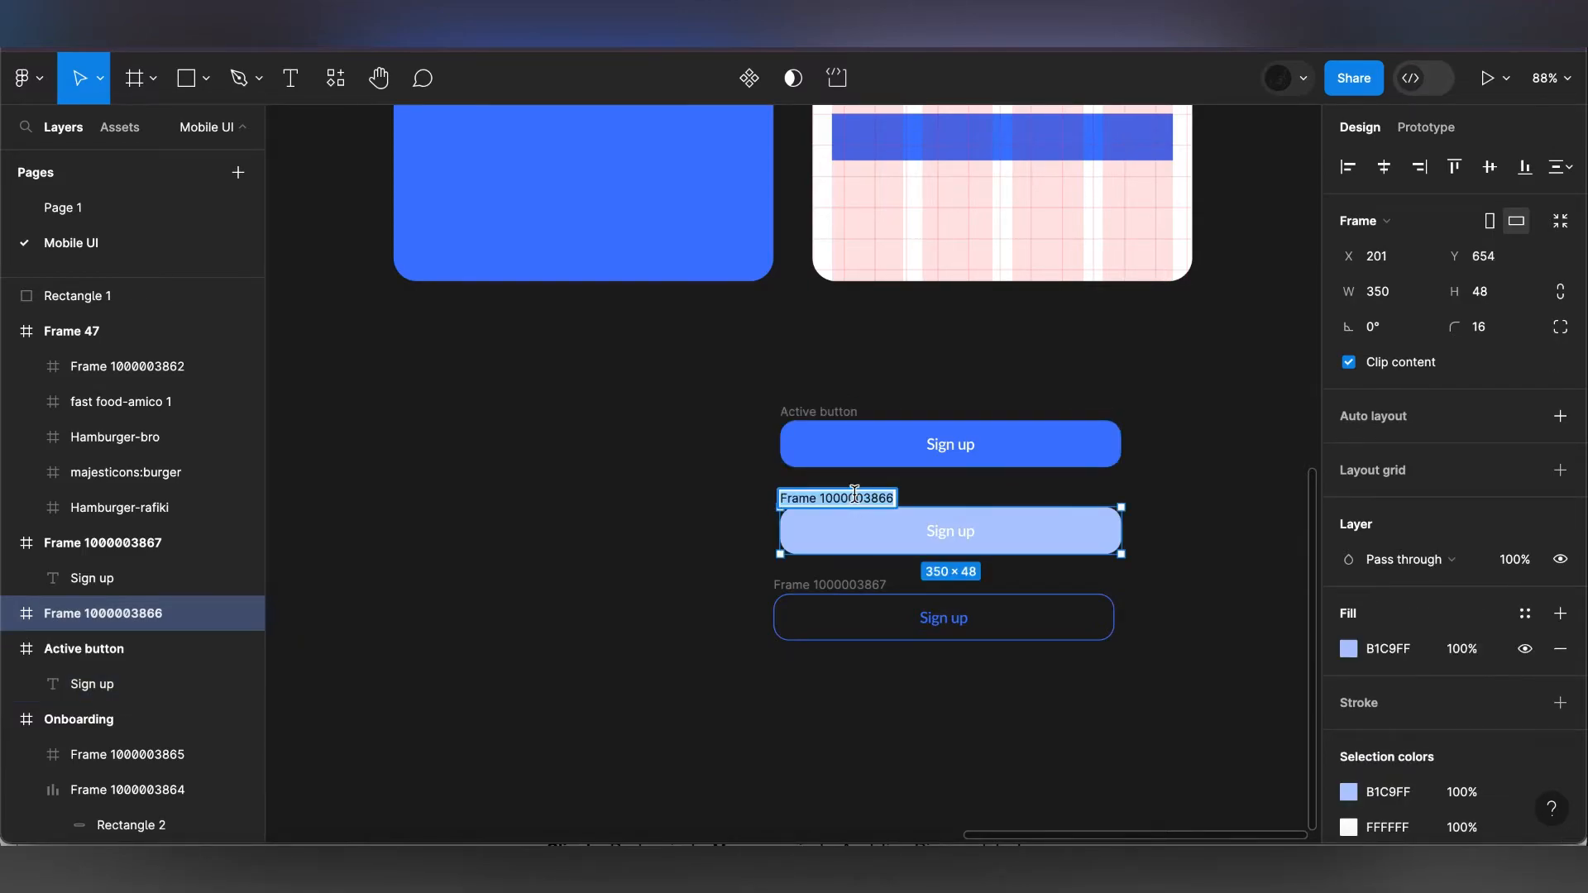
{"action": "type", "text": "Inactive button"}
{"action": "left_click", "coordinate": [851, 578]}
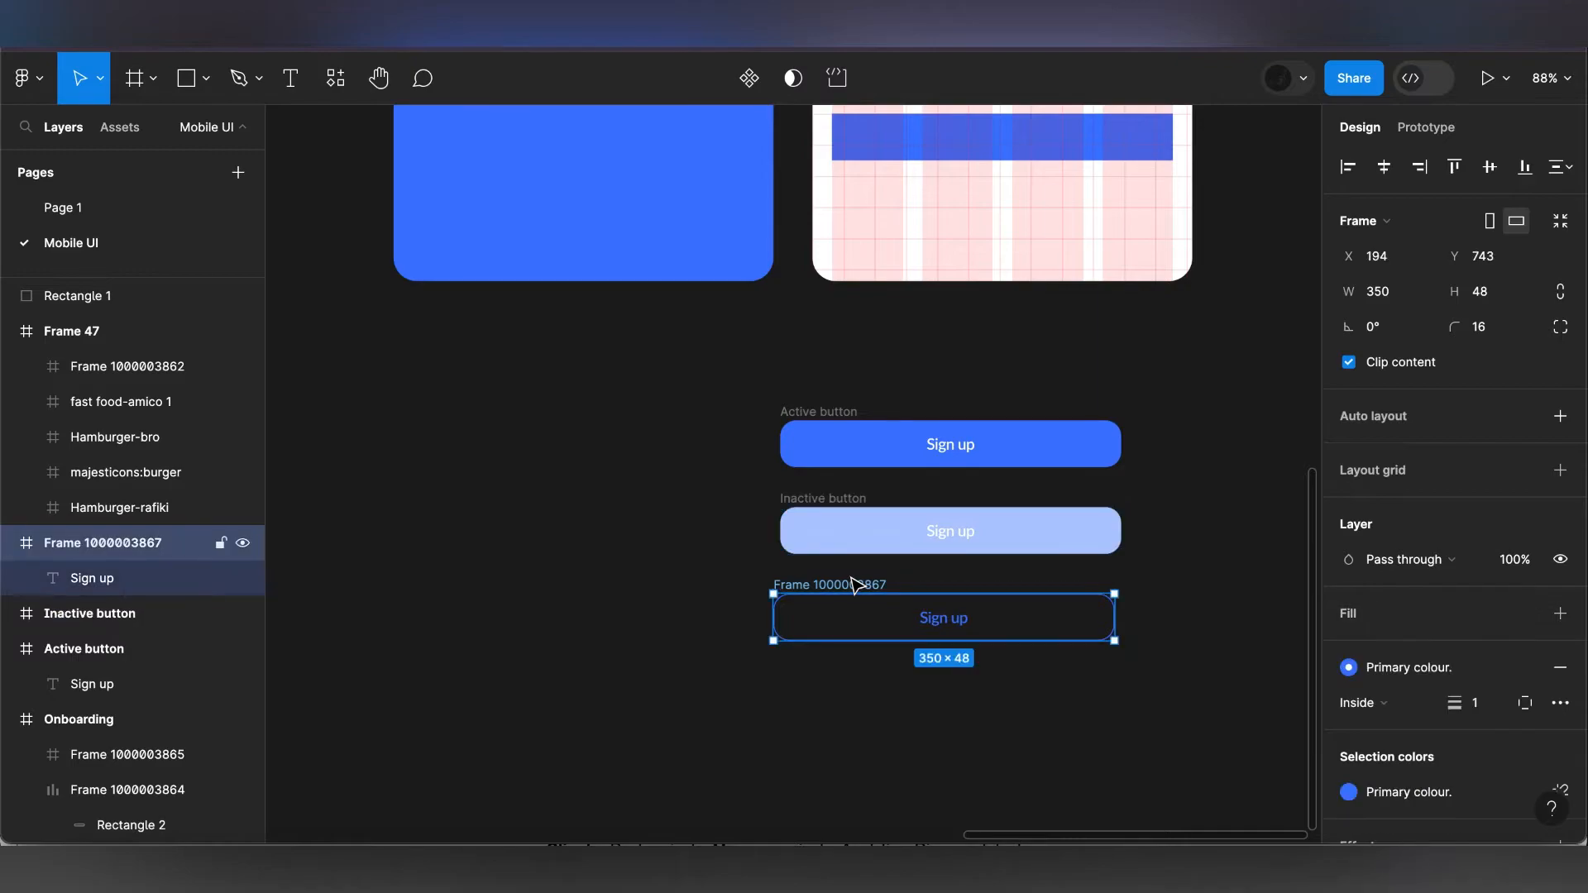
{"action": "key", "text": "ctrl+y"}
{"action": "key", "text": "t"}
{"action": "key", "text": "l"}
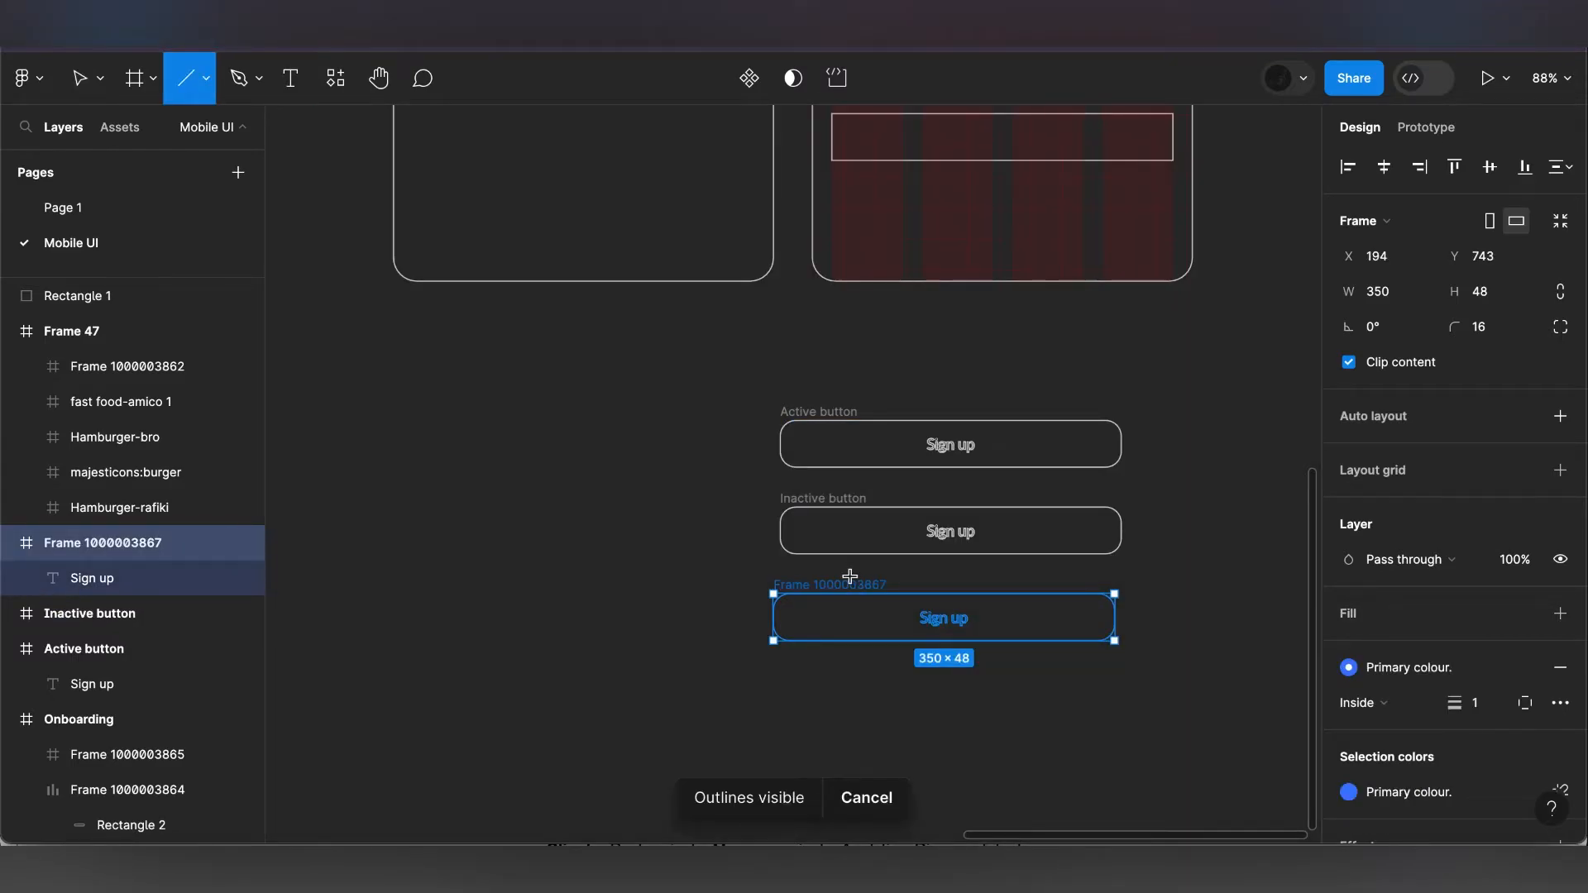
{"action": "key", "text": "Tab"}
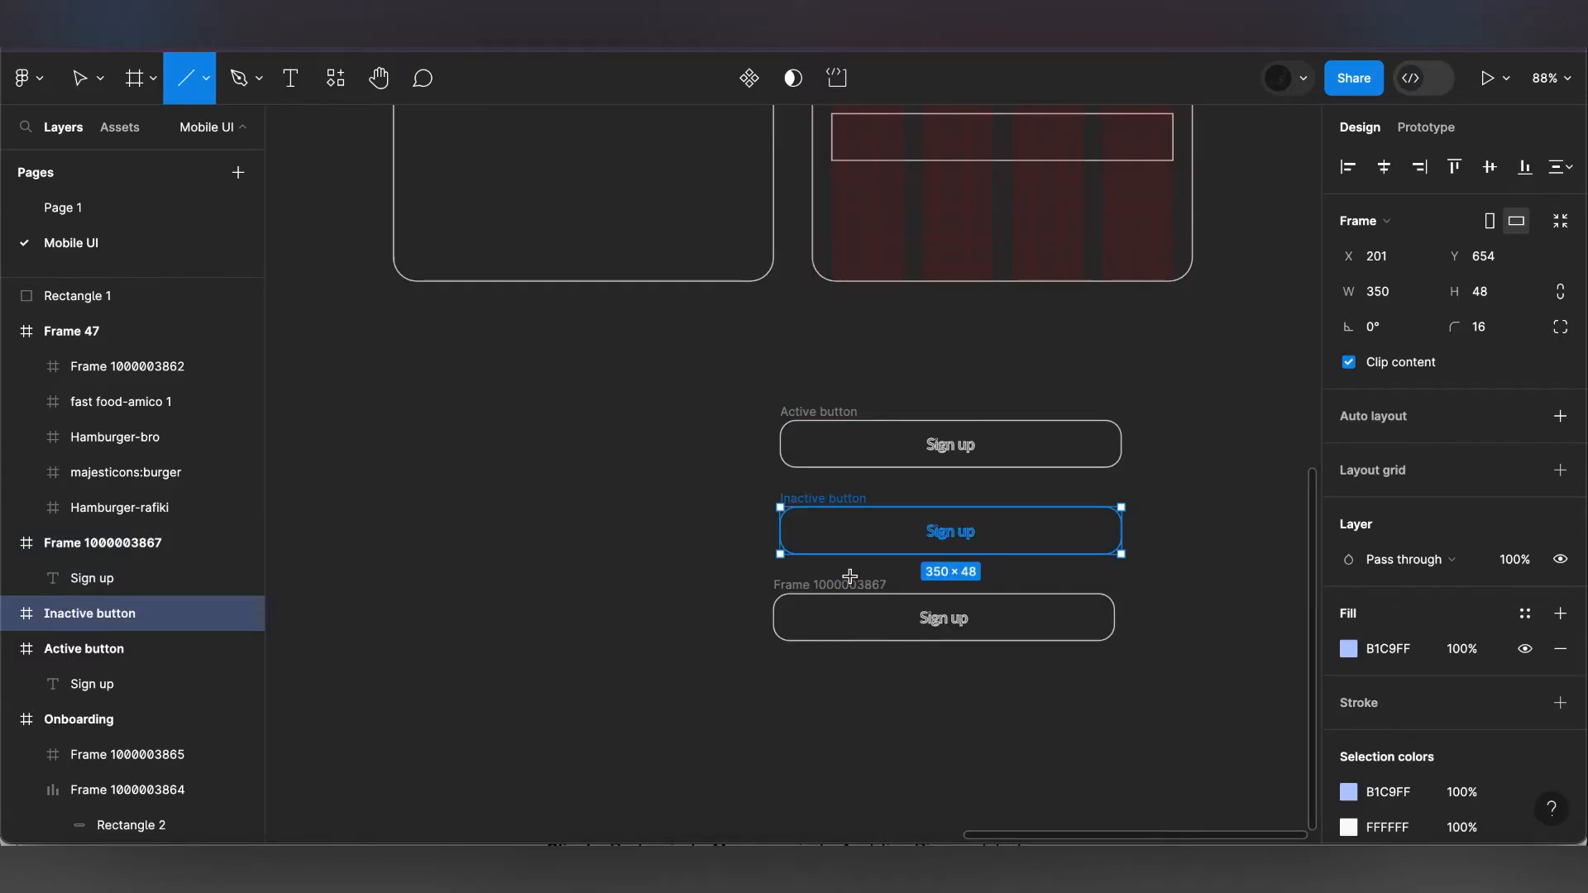
{"action": "key", "text": "ctrl+y"}
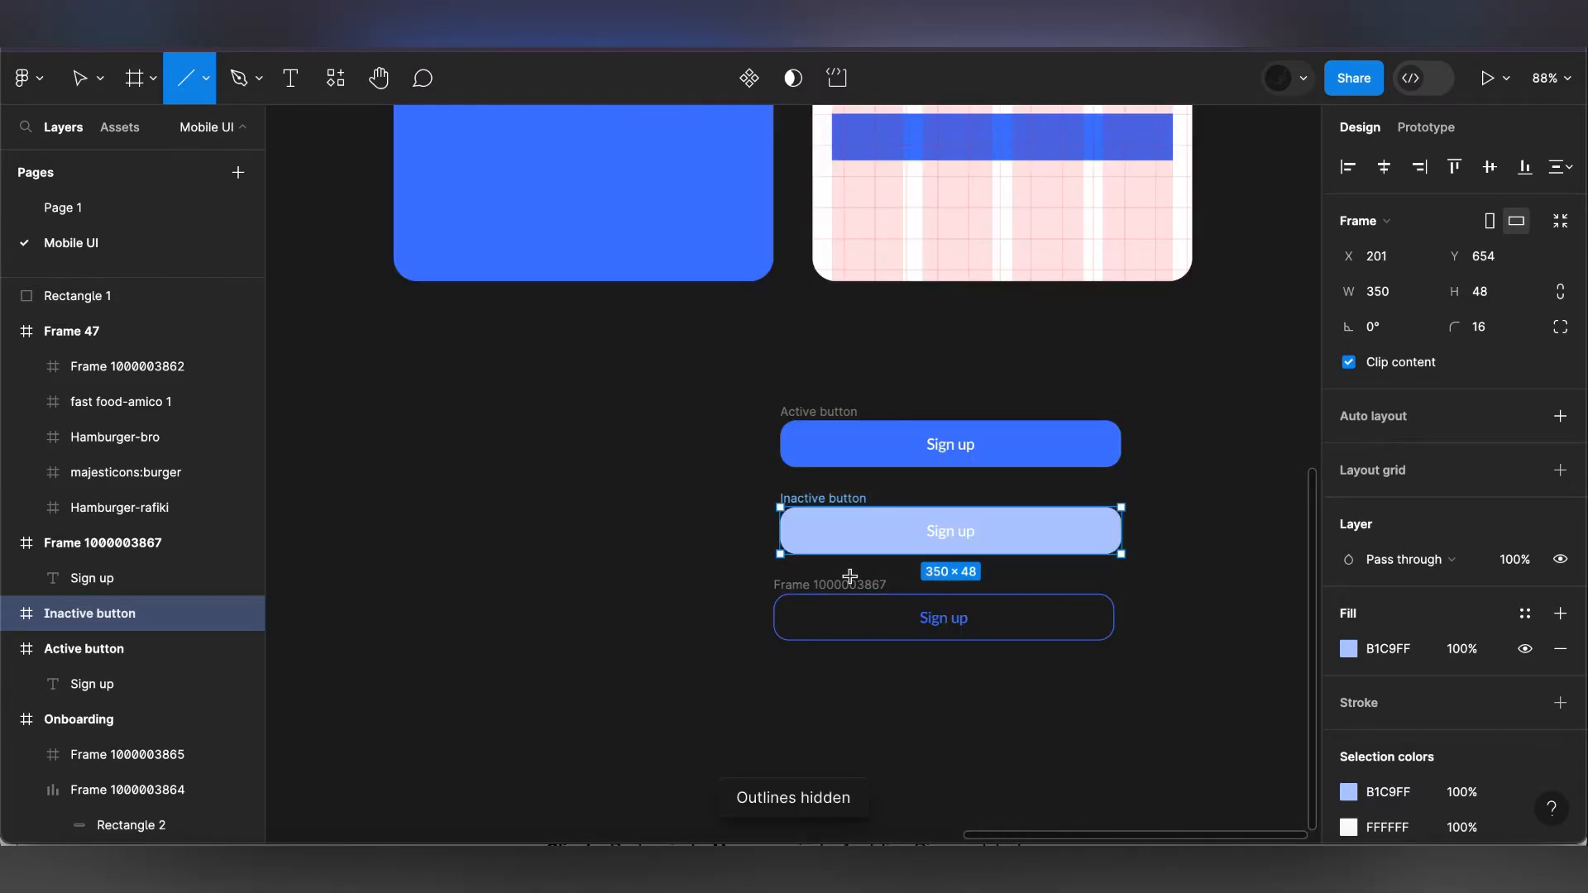
{"action": "key", "text": "v"}
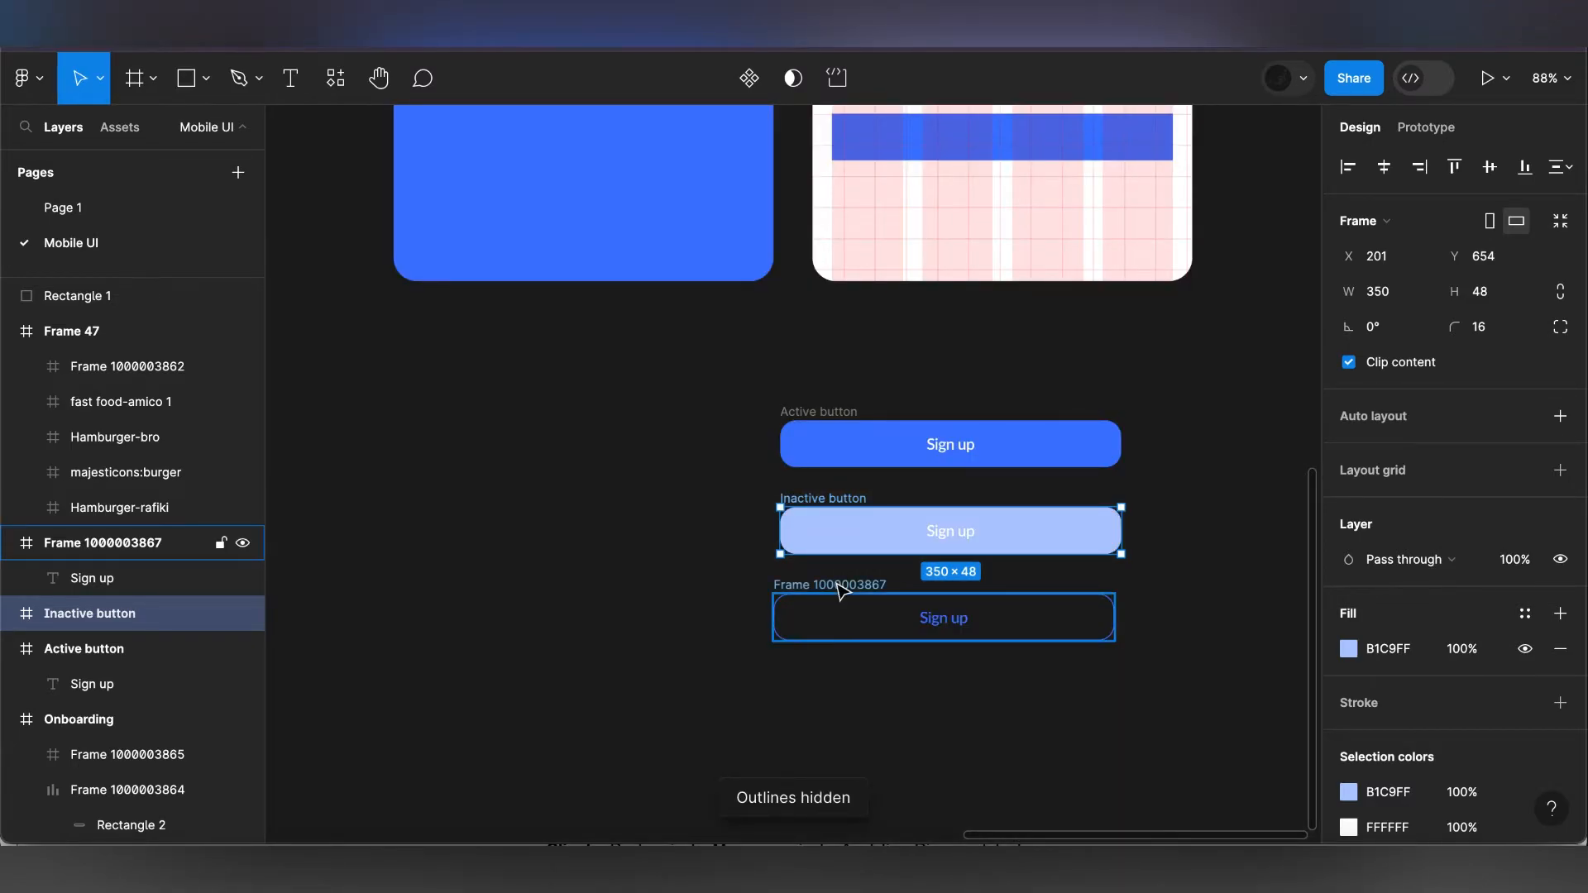
- Rename the outlined button frame "Ouline button"
{"action": "double_click", "coordinate": [839, 585]}
{"action": "type", "text": "O"}
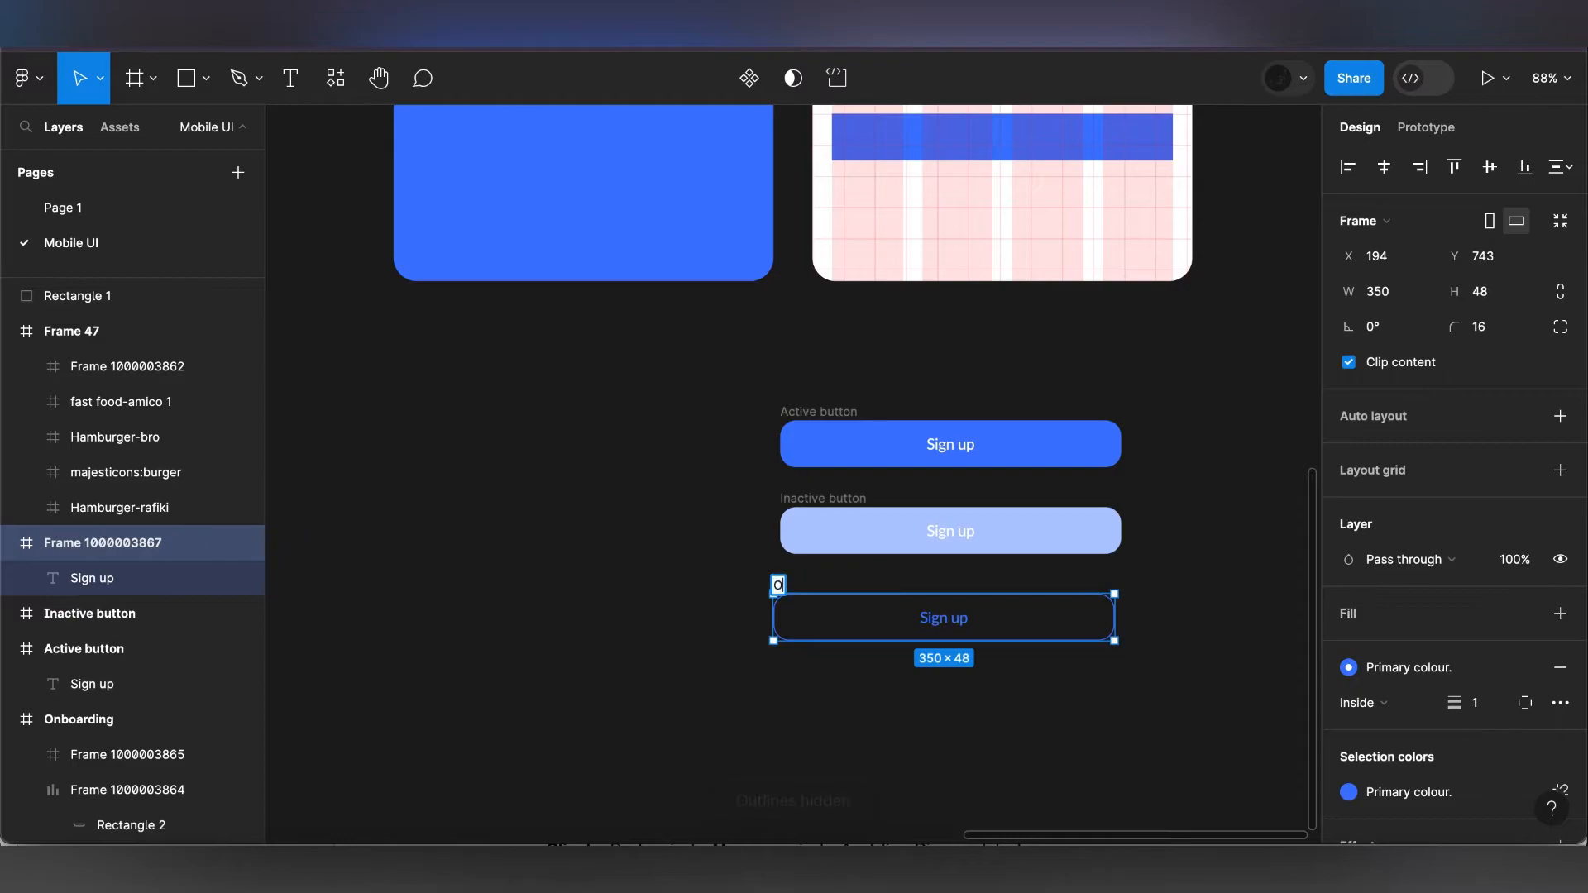
{"action": "type", "text": "uline button"}
{"action": "left_click", "coordinate": [808, 577]}
- Combine the three button frames into a component set and move it below and to the left of the onboarding screens
{"action": "left_click", "coordinate": [806, 579]}
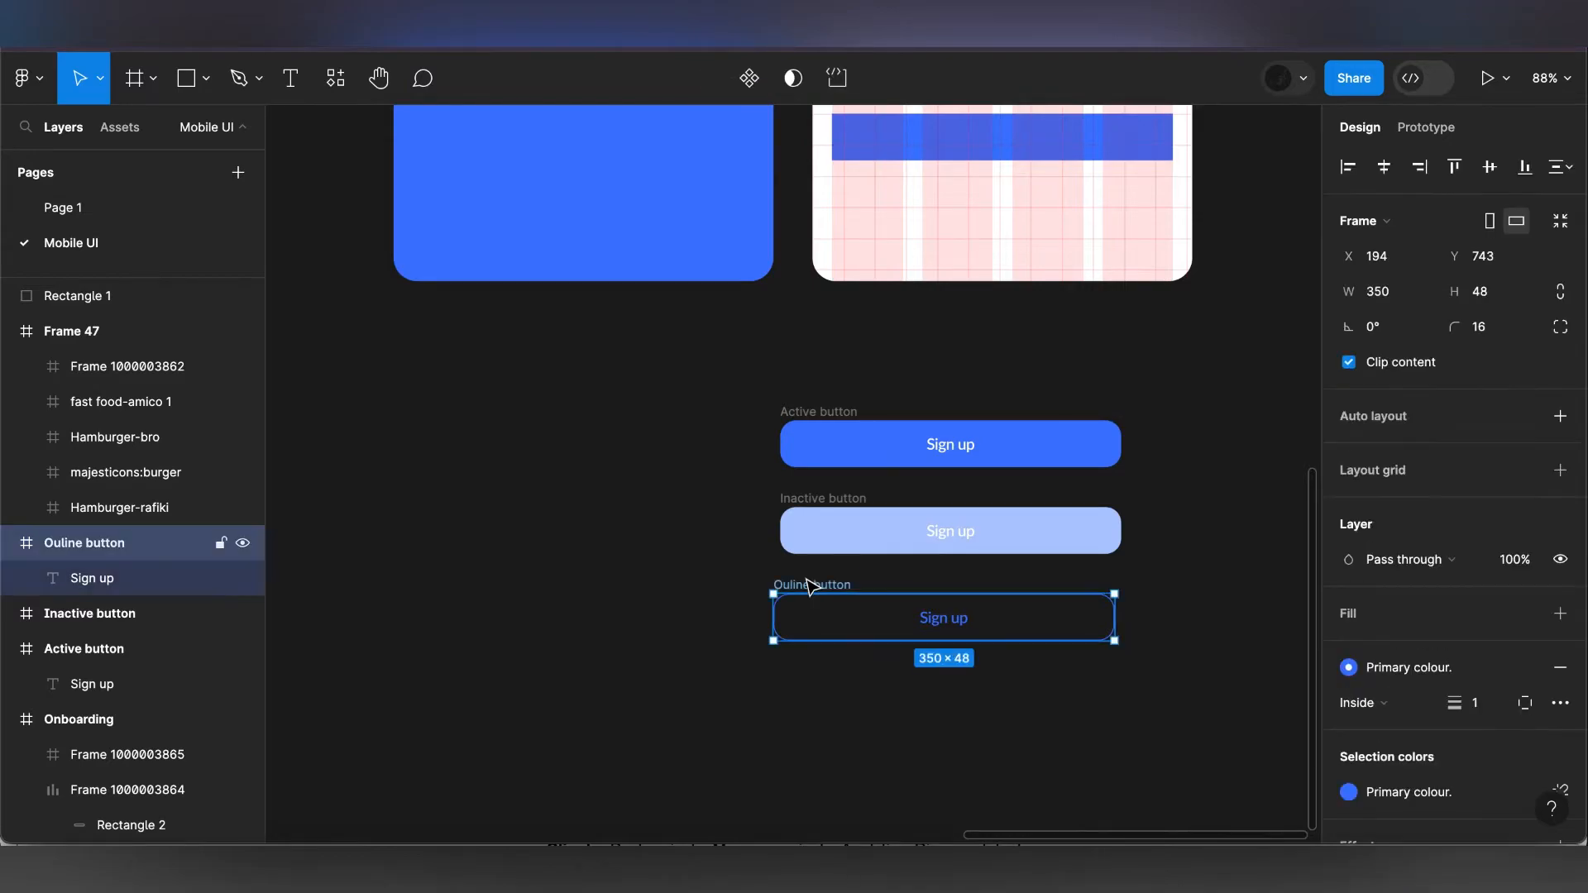
{"action": "left_click", "coordinate": [810, 413], "text": "shift"}
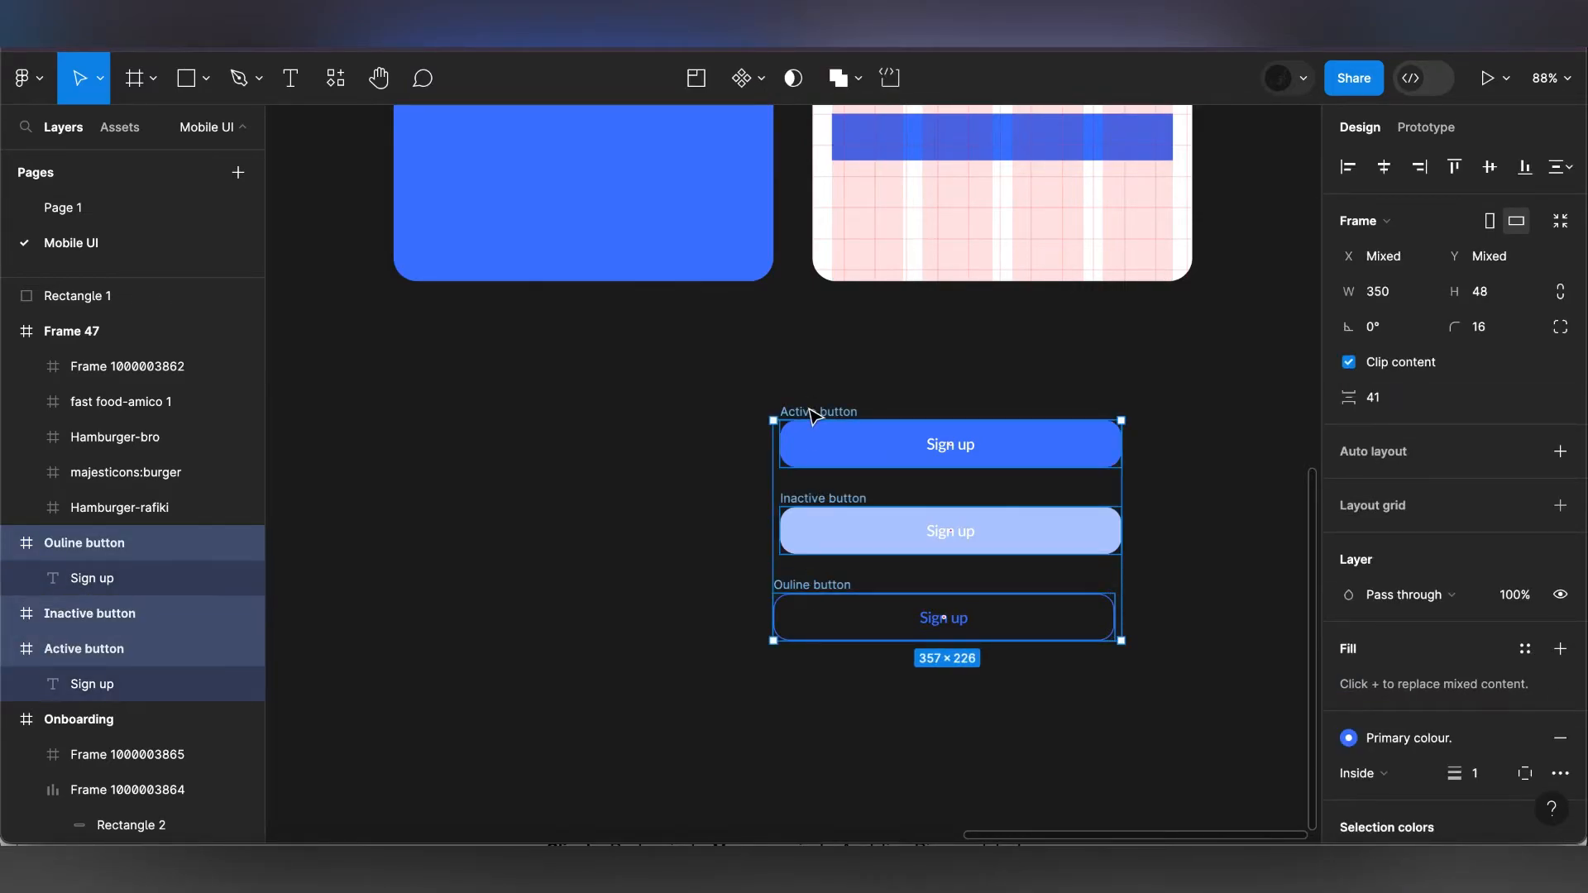
{"action": "left_click", "coordinate": [763, 84]}
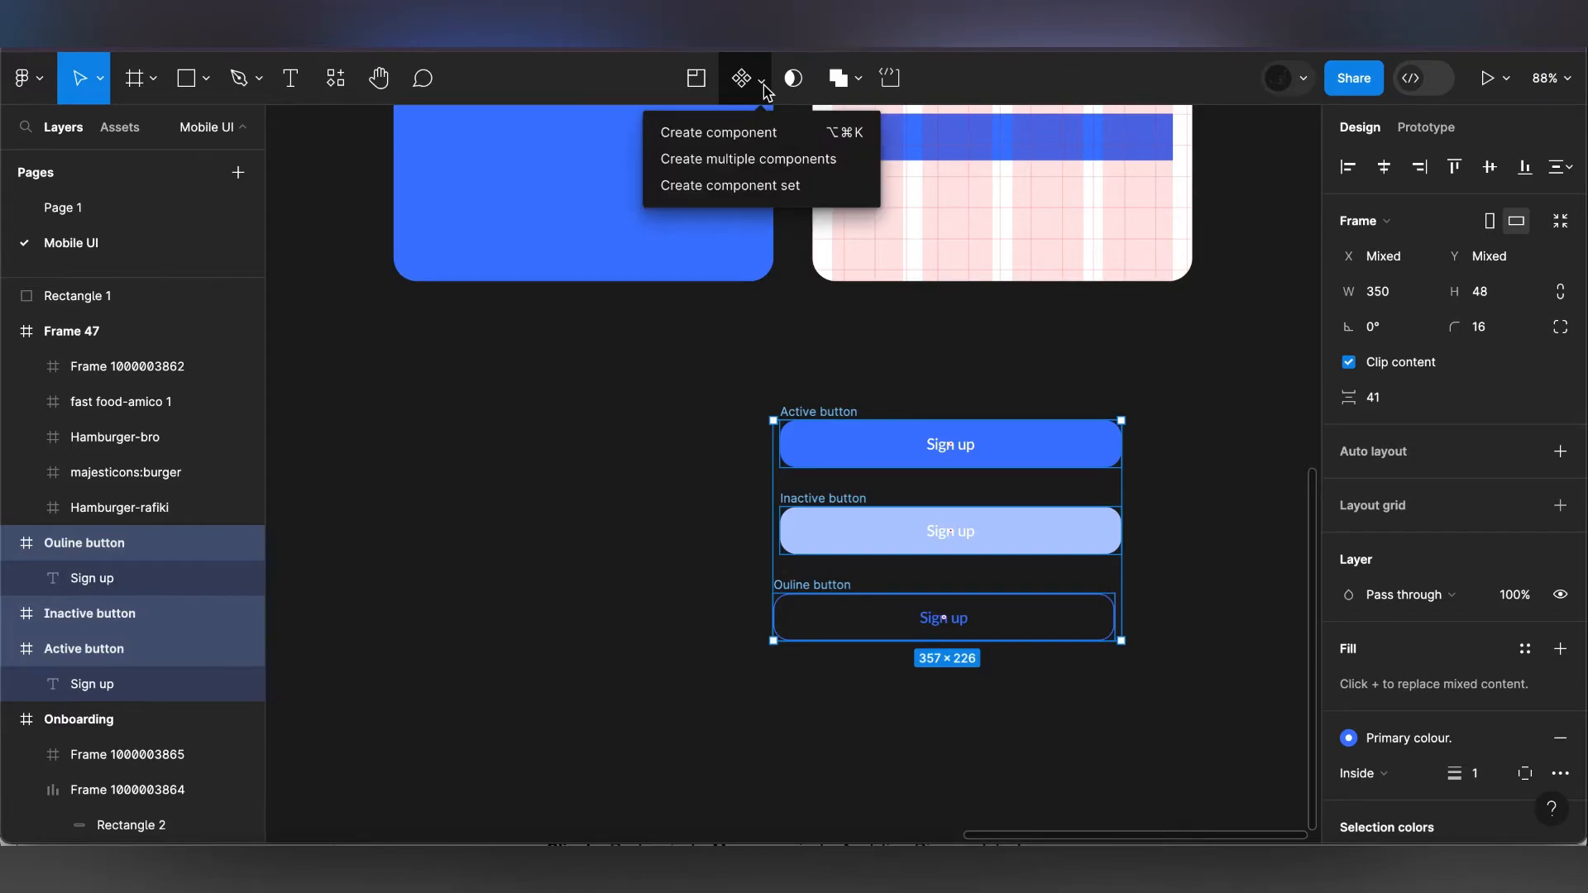
{"action": "left_click", "coordinate": [769, 187]}
{"action": "scroll", "coordinate": [860, 372], "scroll_direction": "down", "scroll_amount": 5}
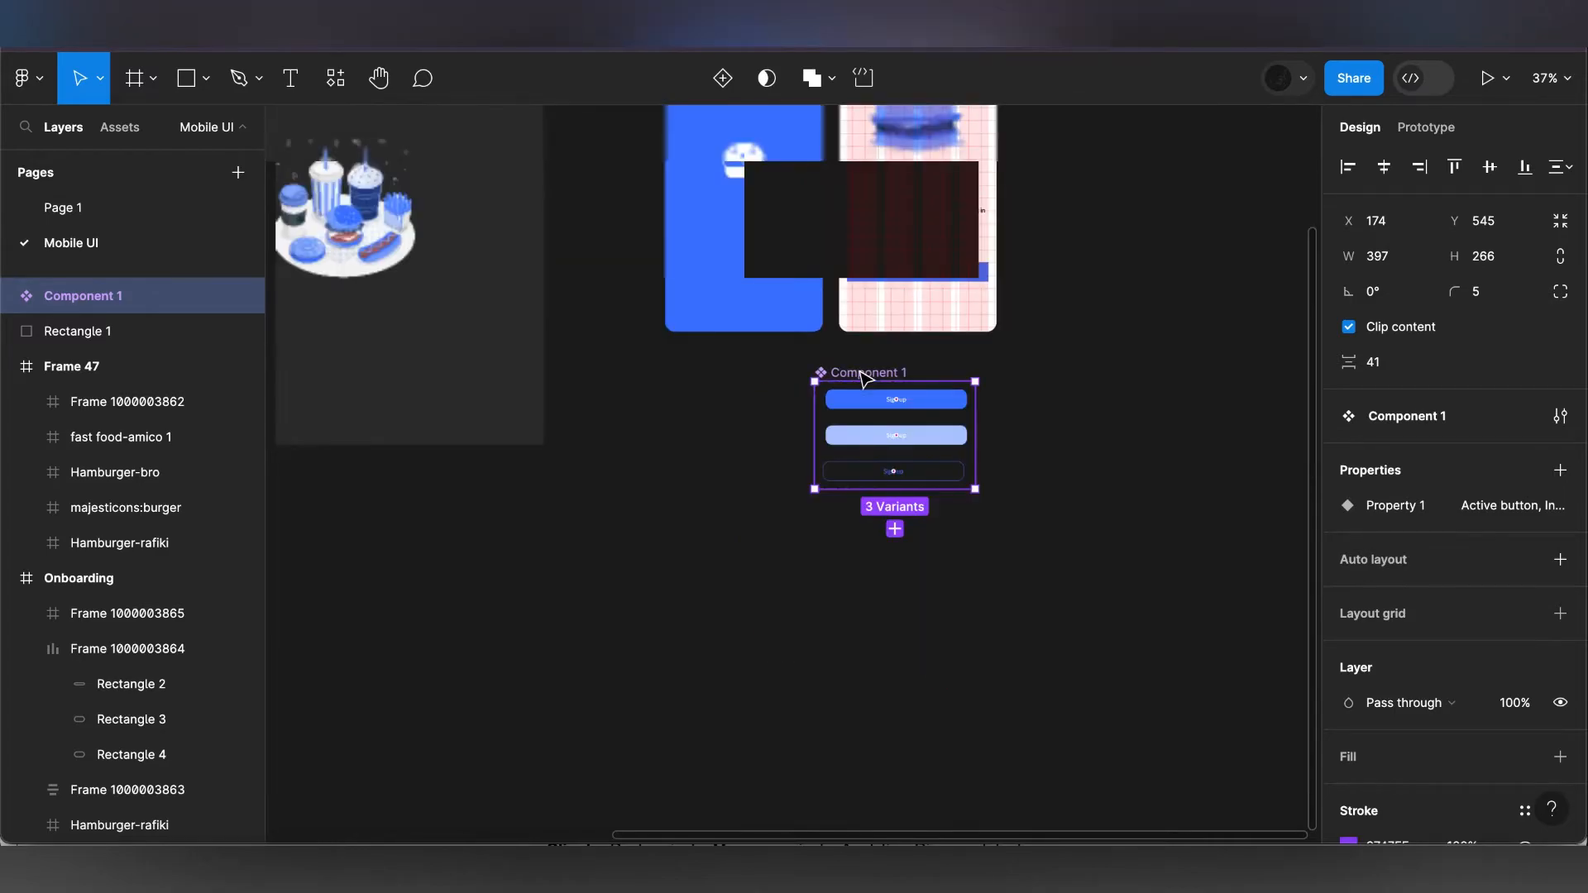
{"action": "left_click_drag", "start_coordinate": [862, 377], "coordinate": [541, 481]}
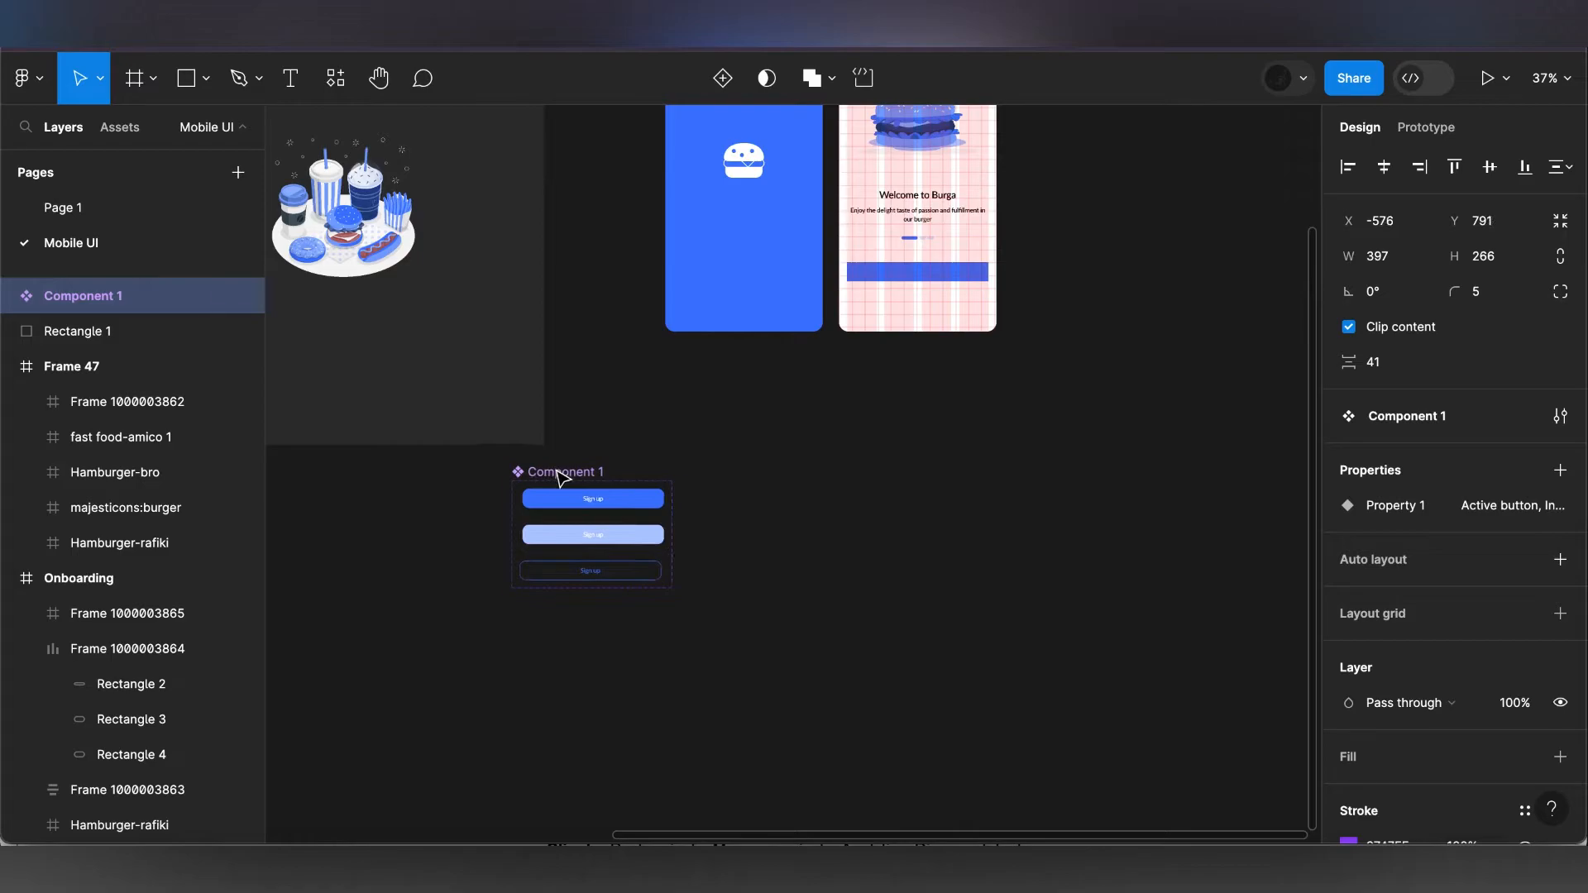
- Copy the "Active button" variant and paste it to replace the plain blue button bar on the Welcome to Burga screen
{"action": "left_click", "coordinate": [569, 505]}
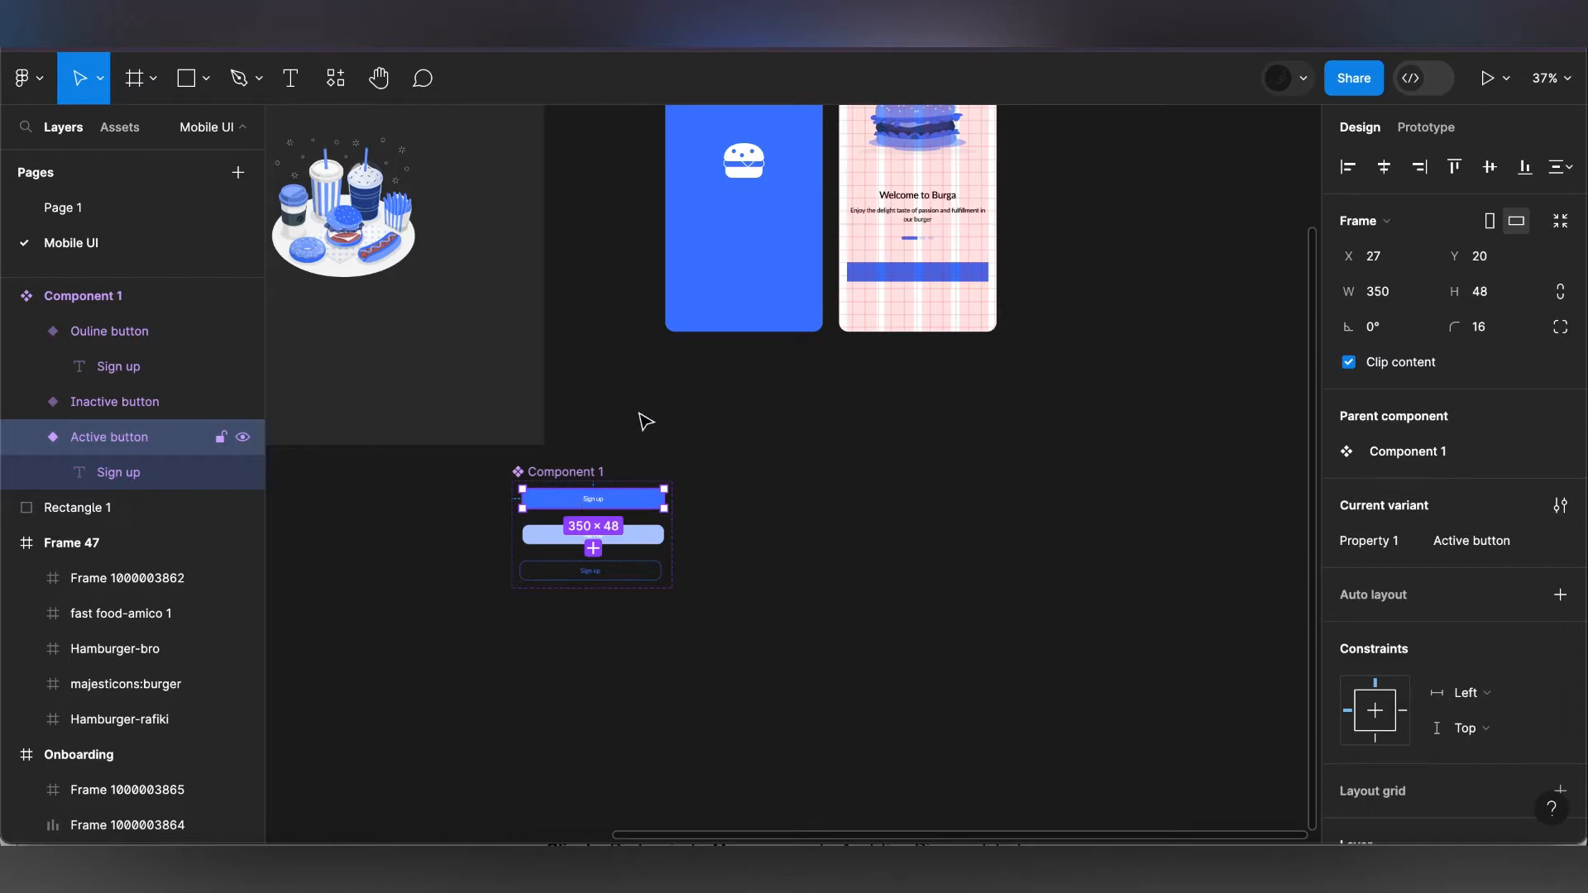
{"action": "left_click", "coordinate": [904, 274]}
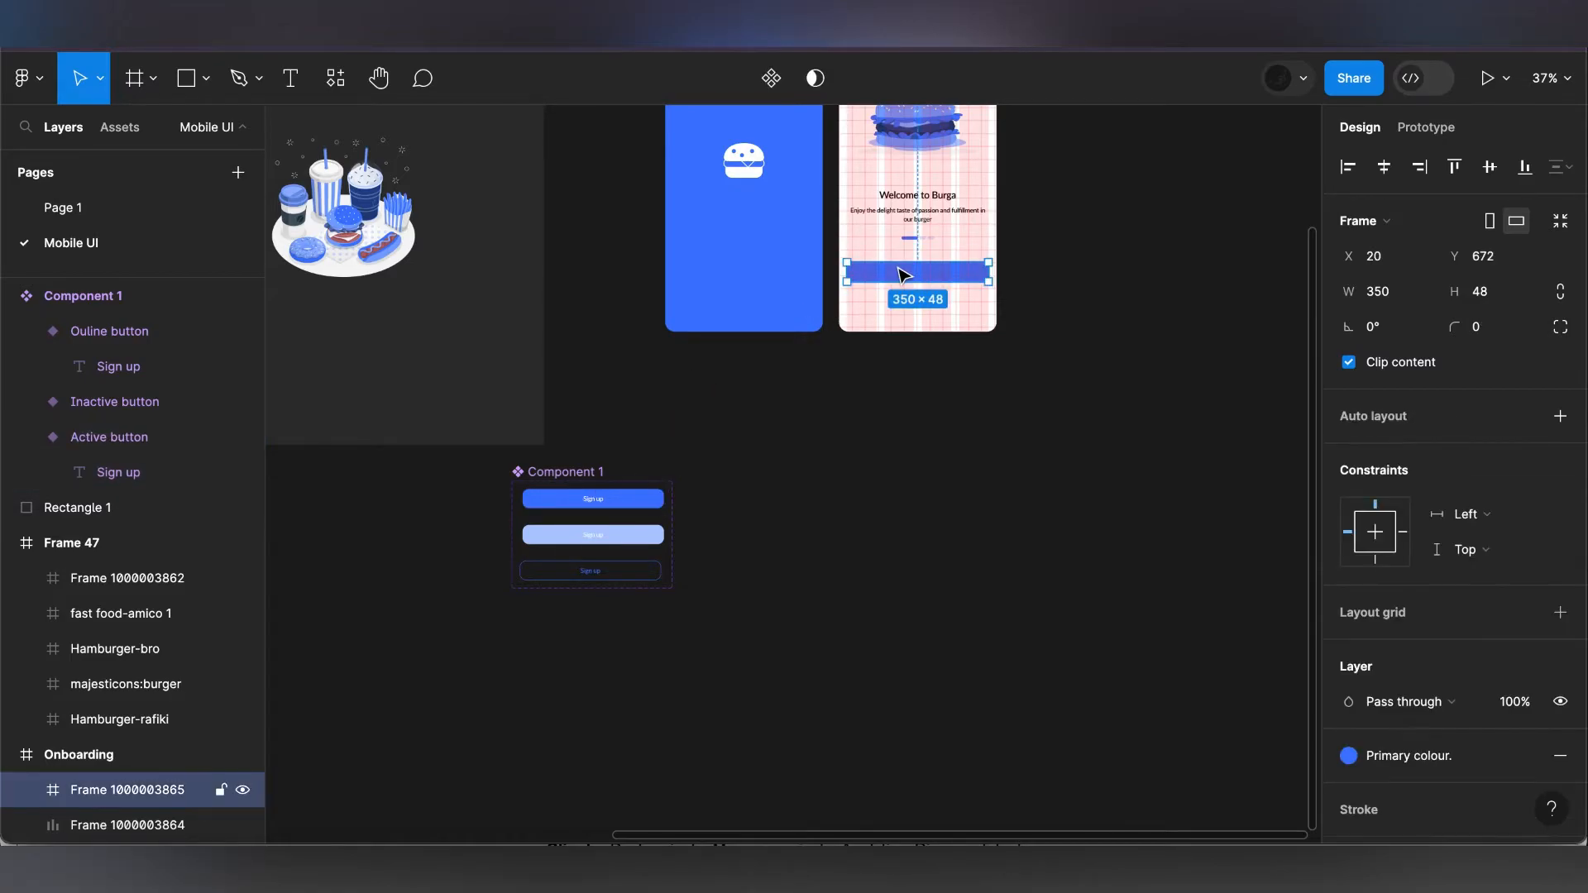
{"action": "right_click", "coordinate": [904, 275]}
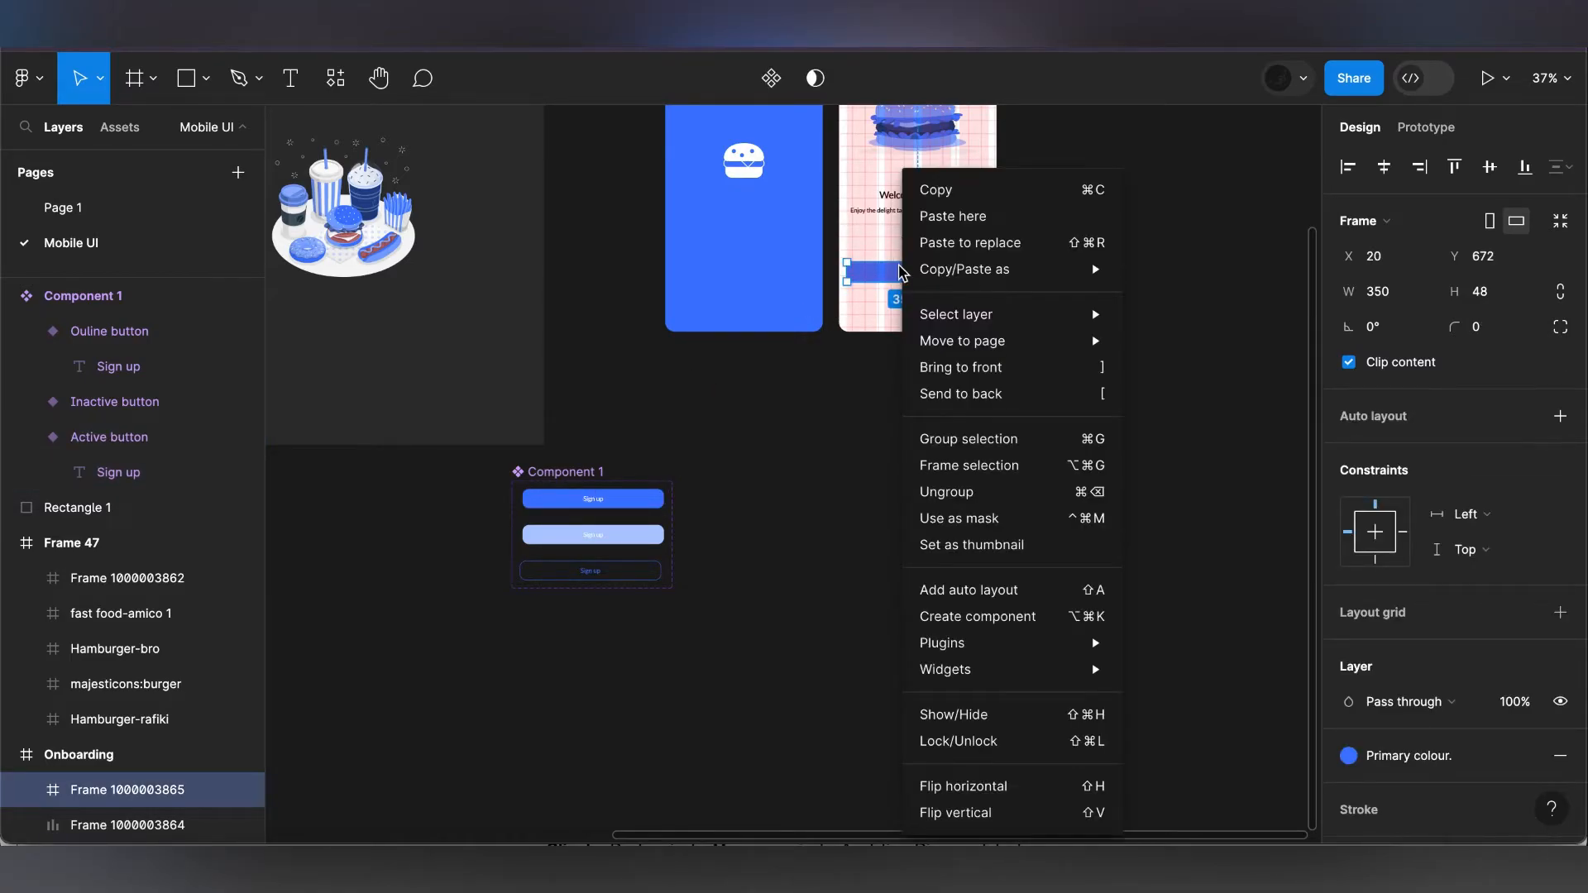
{"action": "left_click", "coordinate": [956, 243]}
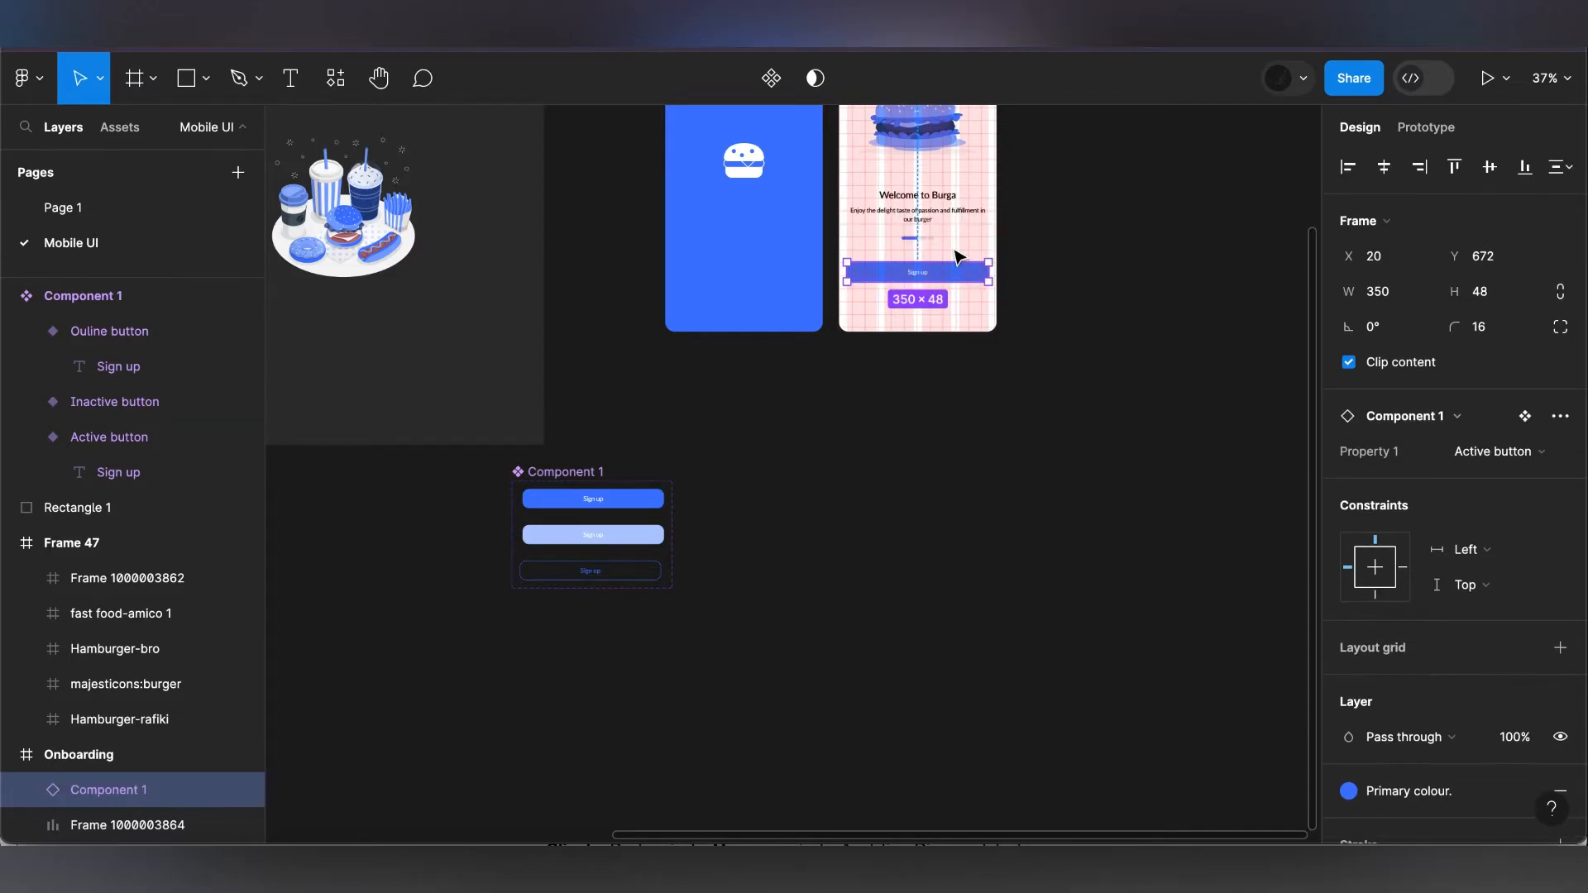
- Change the label of the button on the Welcome to Burga screen to "Next"
{"action": "scroll", "coordinate": [929, 248], "scroll_direction": "up", "scroll_amount": 5}
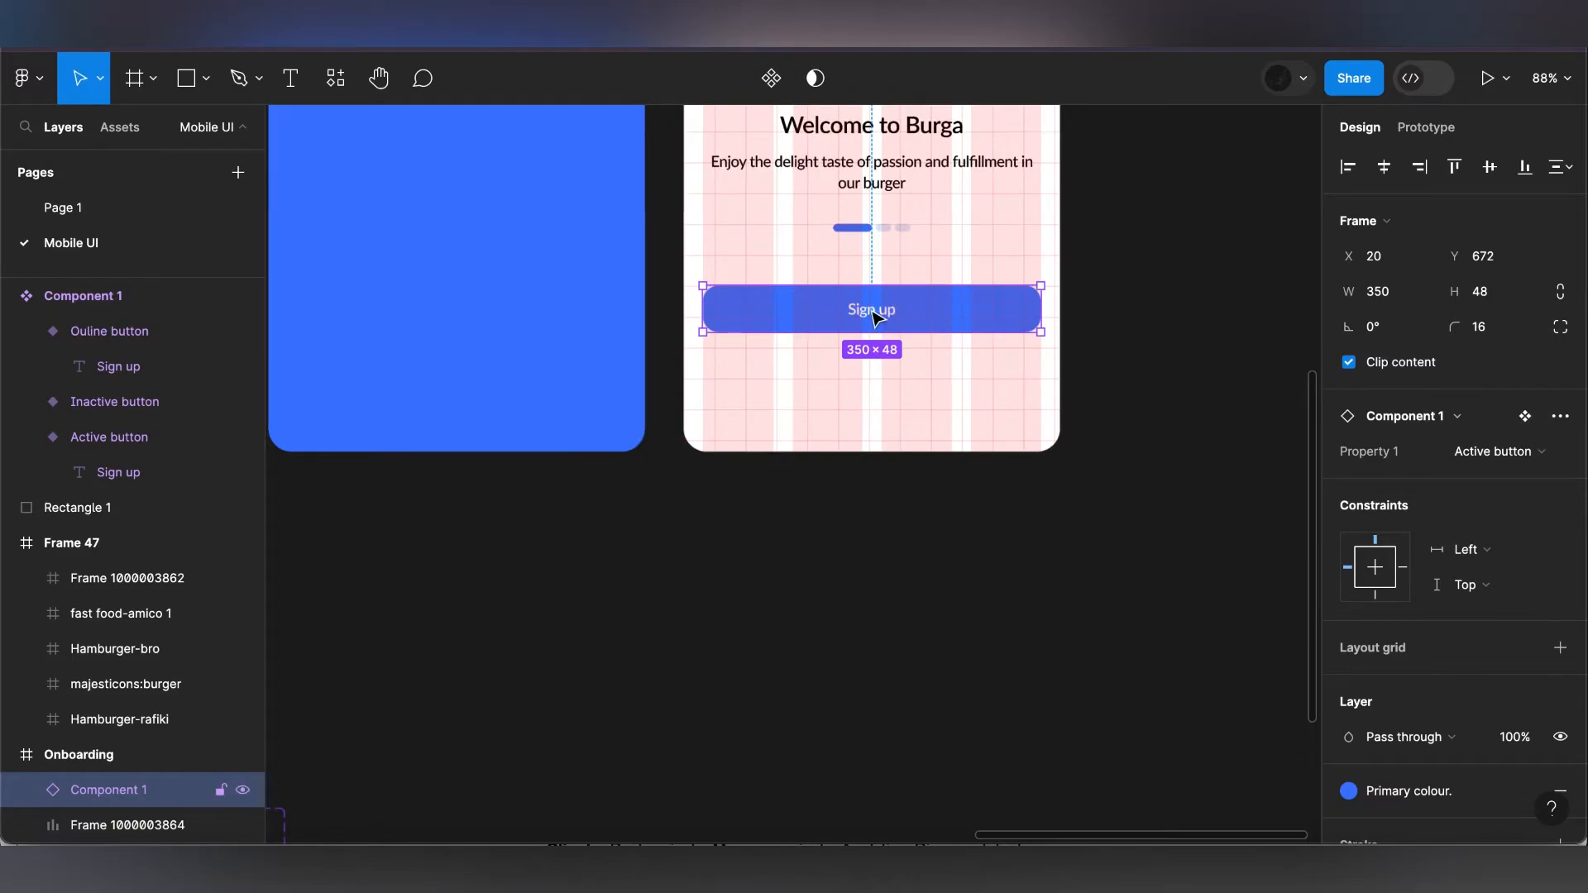
{"action": "double_click", "coordinate": [872, 313]}
{"action": "double_click", "coordinate": [870, 309]}
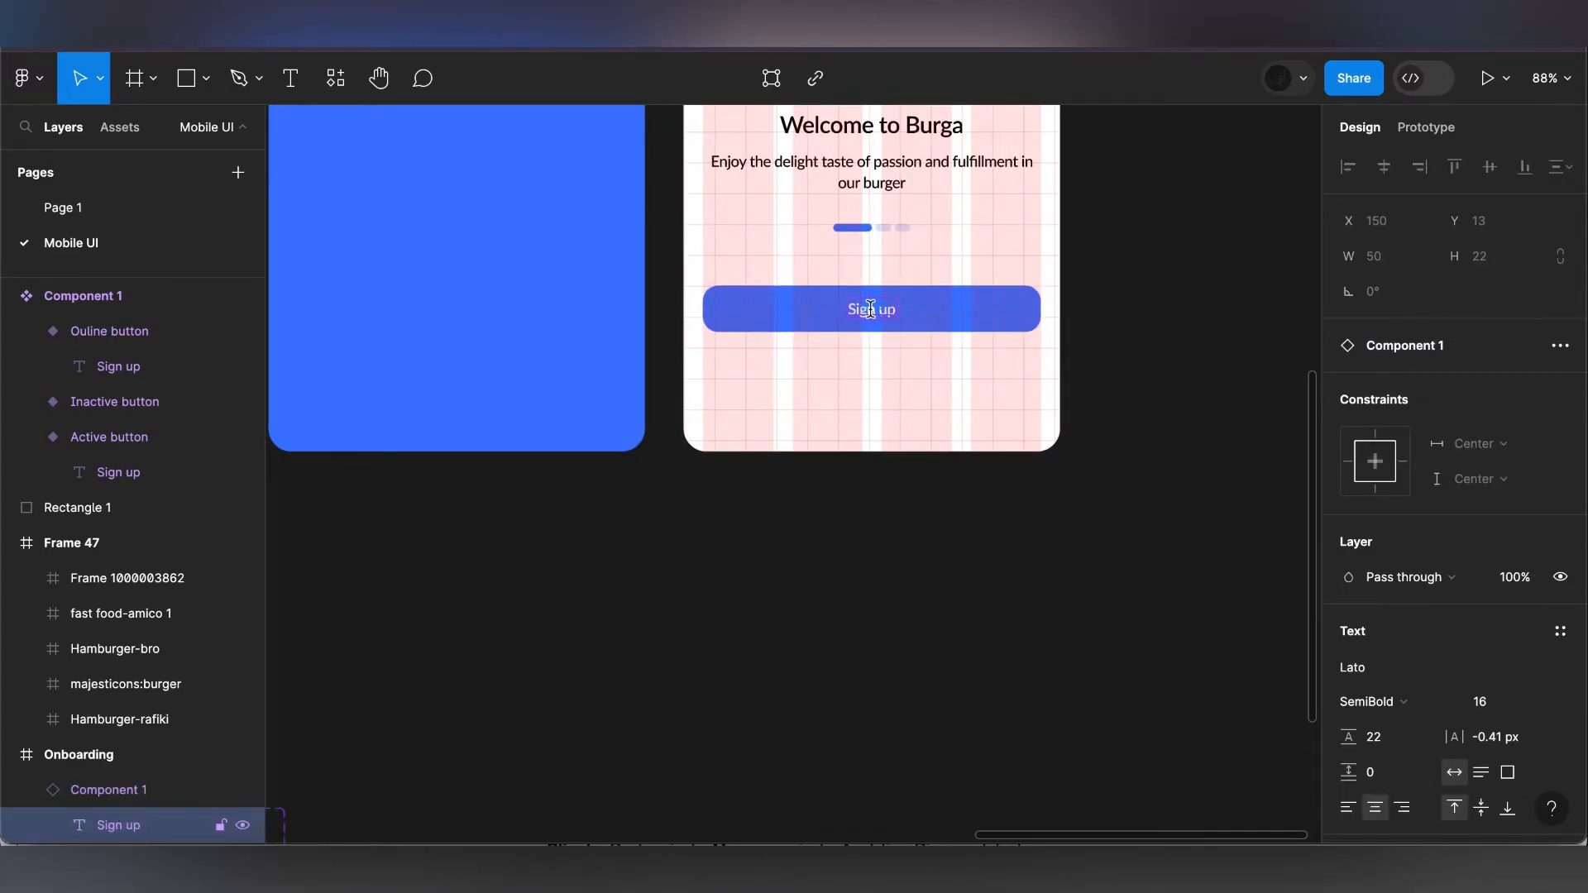
{"action": "type", "text": "Next"}
{"action": "key", "text": "Escape"}
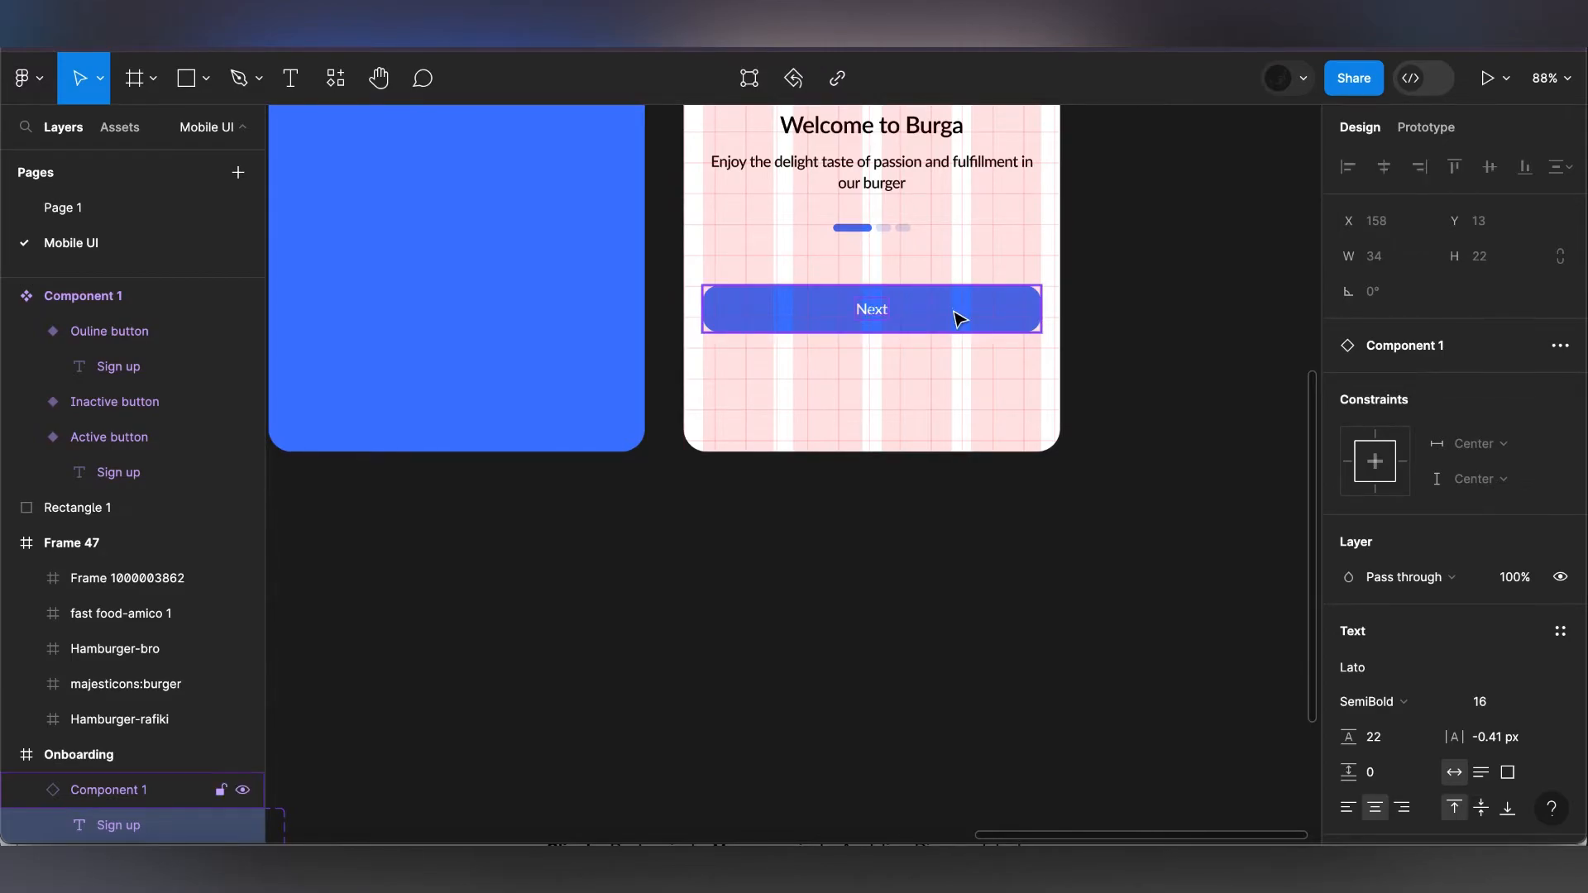
- Nudge the "Next" button down on the Welcome to Burga screen until its Y position is 736
{"action": "key", "text": "Escape"}
{"action": "key", "text": "Down"}
{"action": "key", "text": "Down"}
{"action": "key", "text": "Down"}
{"action": "key", "text": "Down"}
{"action": "key", "text": "Down"}
{"action": "key", "text": "Down"}
{"action": "key", "text": "Down"}
{"action": "key", "text": "Down"}
{"action": "key", "text": "Down"}
{"action": "key", "text": "Down"}
{"action": "key", "text": "Down"}
{"action": "key", "text": "Down"}
{"action": "key", "text": "Down"}
{"action": "key", "text": "Down"}
{"action": "key", "text": "Down"}
{"action": "key", "text": "Down"}
{"action": "key", "text": "Down"}
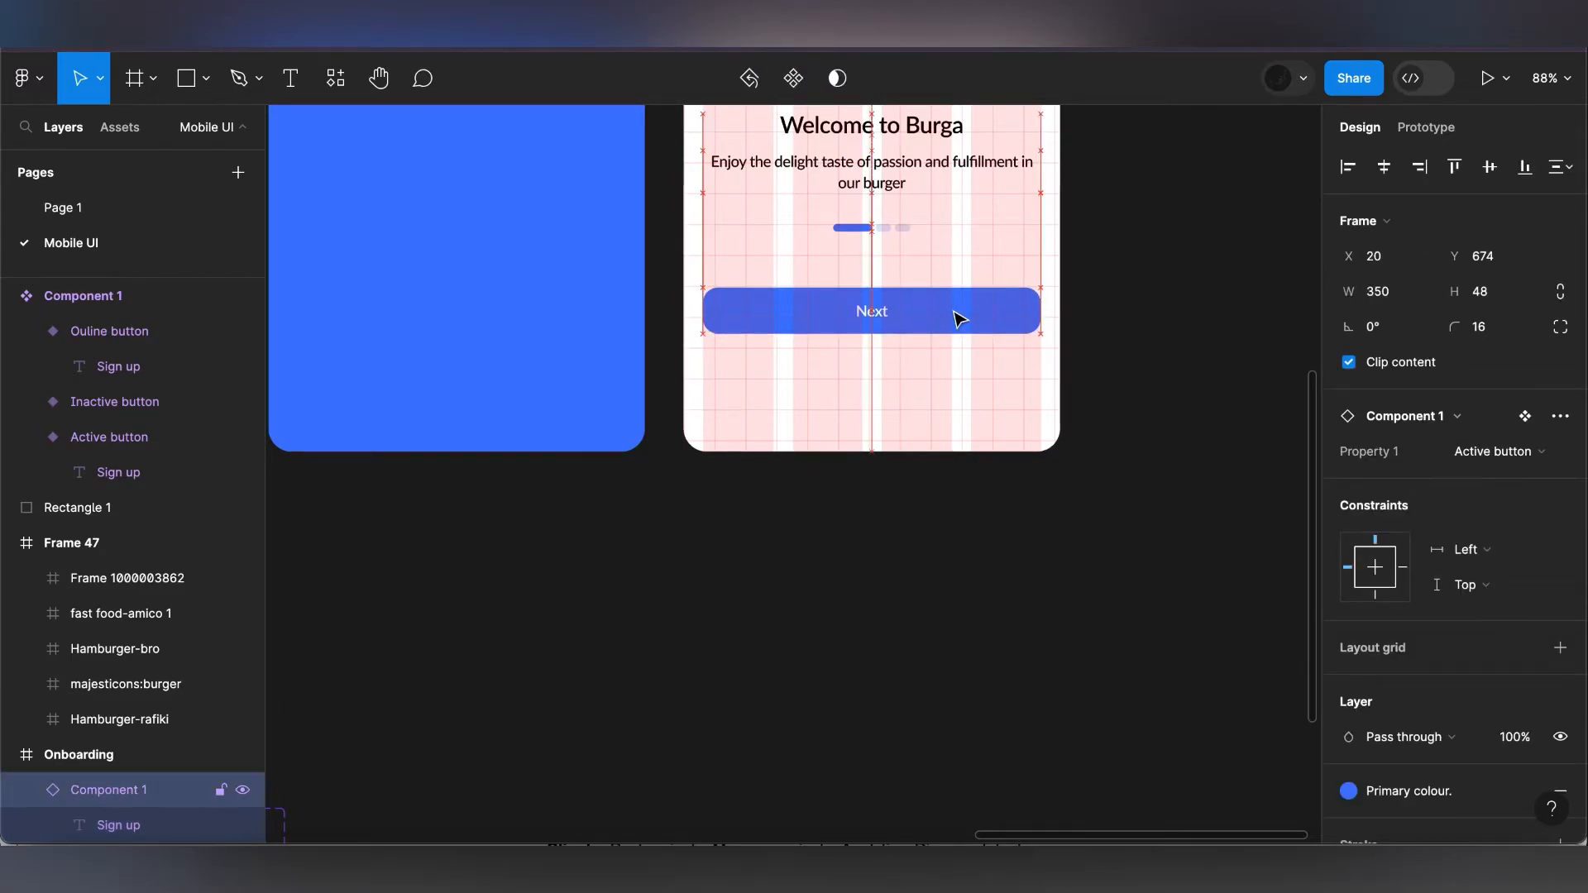
{"action": "key", "text": "Down"}
{"action": "key", "text": "Down"}
{"action": "key", "text": "Down"}
{"action": "key", "text": "Down"}
{"action": "key", "text": "Down"}
{"action": "key", "text": "Down"}
{"action": "key", "text": "Down"}
{"action": "key", "text": "Down"}
{"action": "key", "text": "Down"}
{"action": "key", "text": "Down"}
{"action": "key", "text": "Down"}
{"action": "key", "text": "Down"}
{"action": "key", "text": "Down"}
{"action": "key", "text": "Down"}
{"action": "key", "text": "Down"}
{"action": "key", "text": "Down"}
{"action": "key", "text": "Down"}
{"action": "key", "text": "Down"}
{"action": "key", "text": "Down"}
{"action": "key", "text": "Down"}
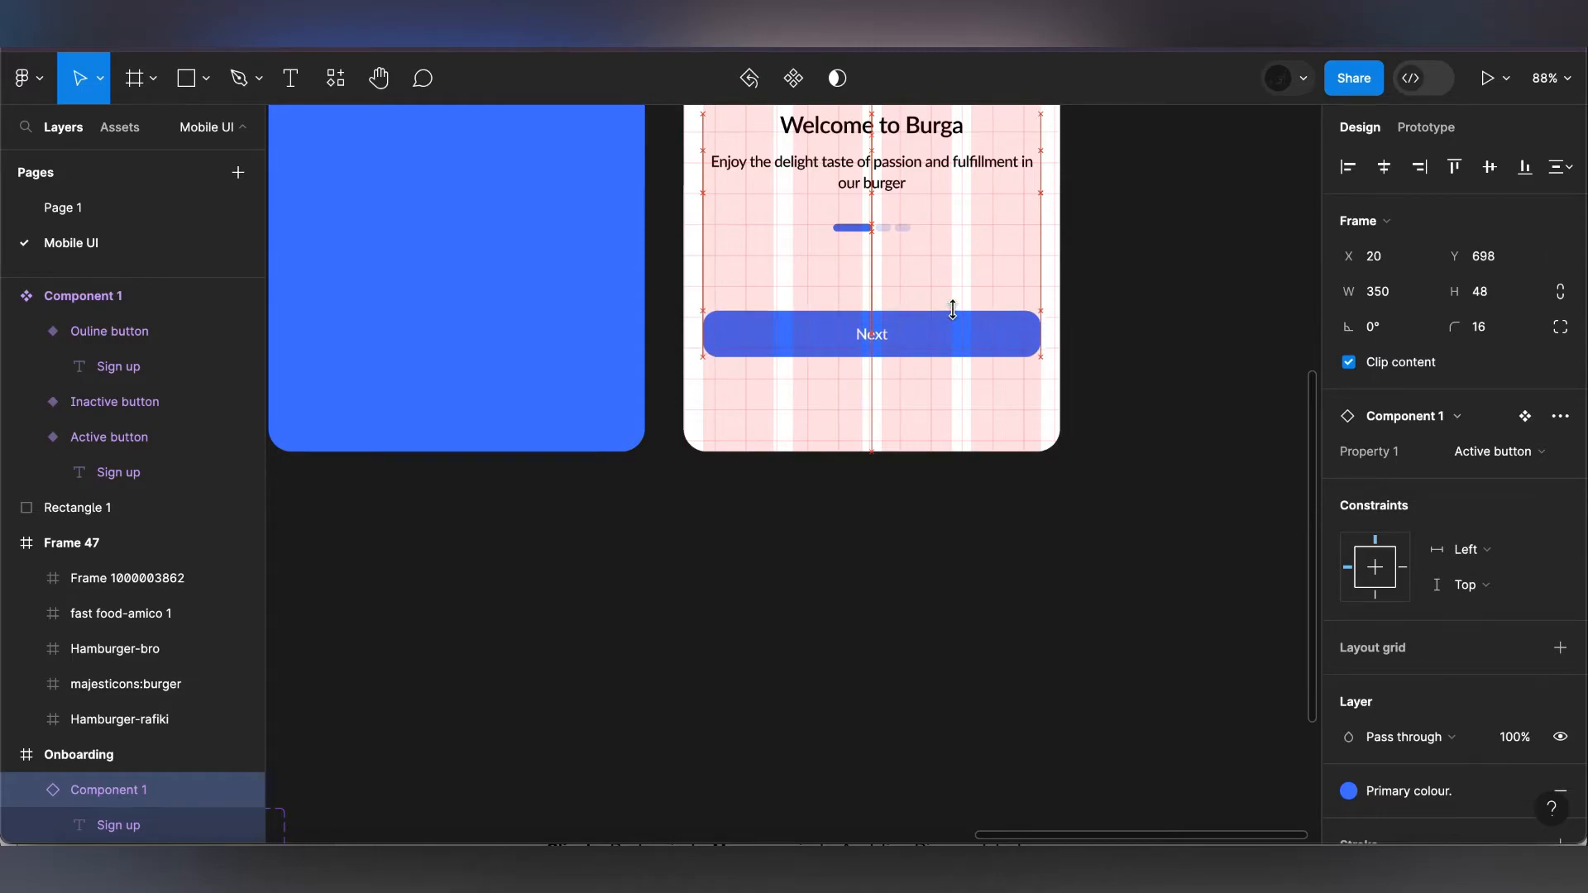
{"action": "key", "text": "Down"}
{"action": "key", "text": "Down"}
{"action": "key", "text": "Down"}
{"action": "key", "text": "Down"}
{"action": "key", "text": "Down"}
{"action": "key", "text": "Down"}
{"action": "key", "text": "Down"}
{"action": "key", "text": "Down"}
{"action": "key", "text": "Down"}
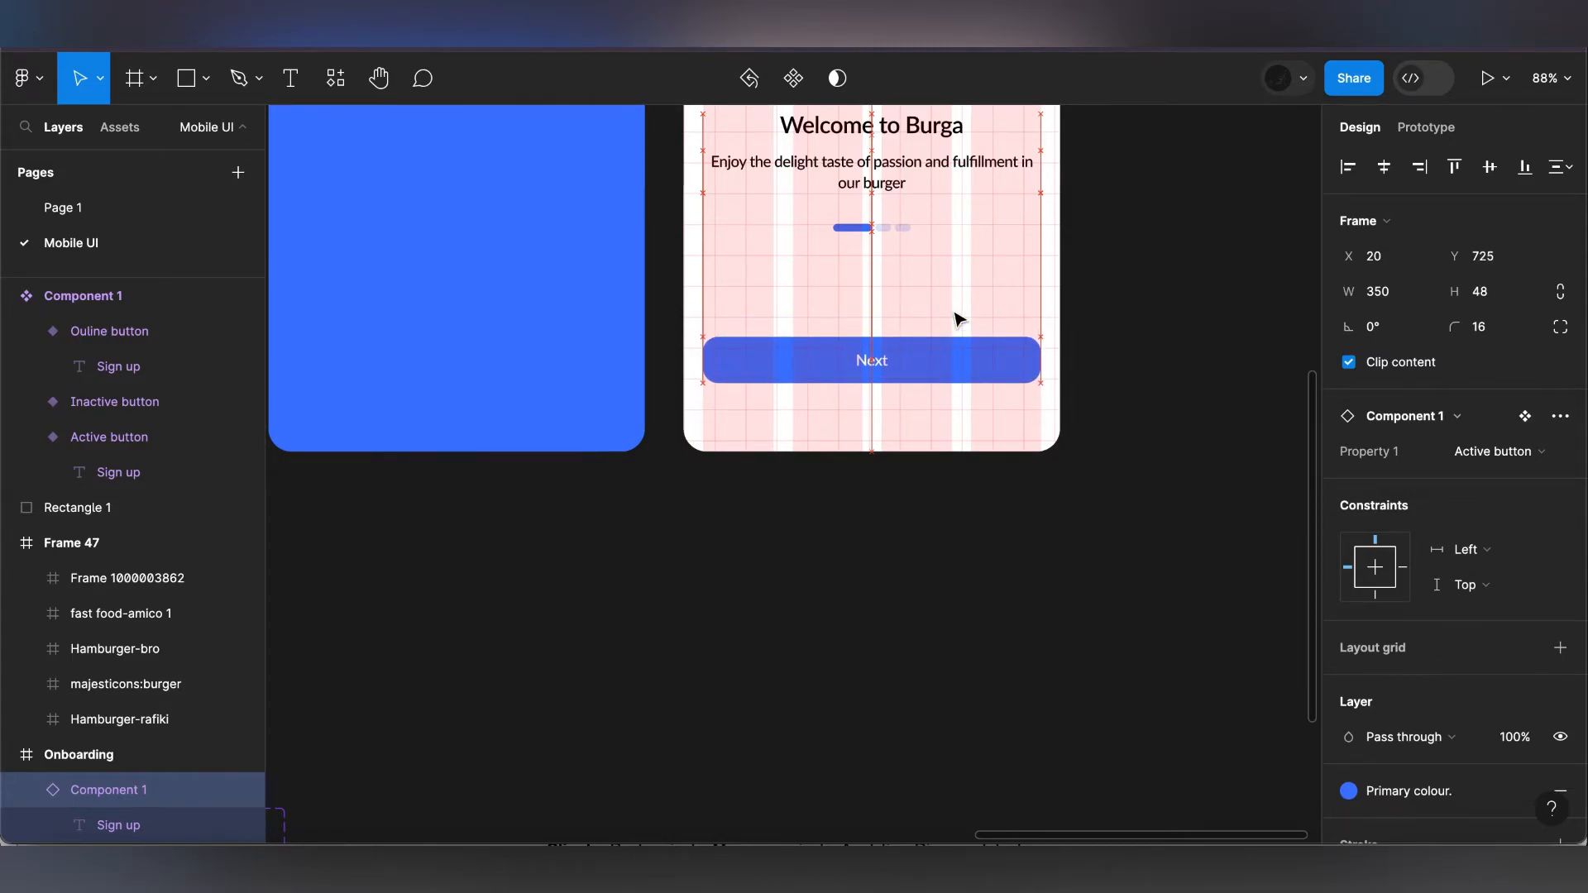
{"action": "key", "text": "Down"}
{"action": "key", "text": "Down"}
{"action": "key", "text": "Down"}
{"action": "key", "text": "Down"}
{"action": "key", "text": "Down"}
{"action": "key", "text": "Down"}
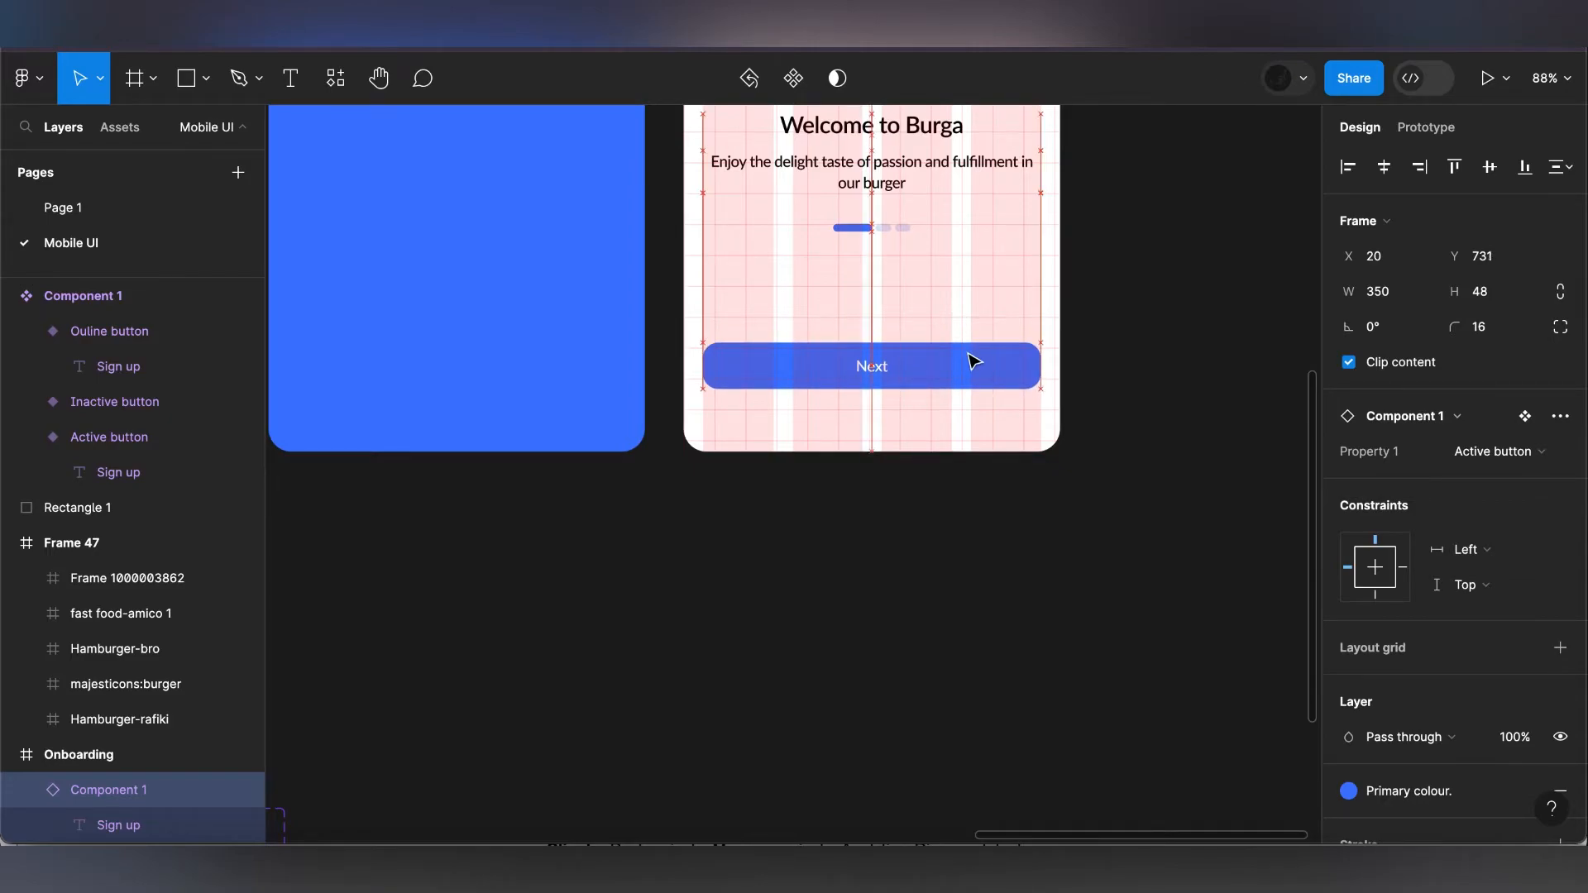
{"action": "key", "text": "Down"}
{"action": "key", "text": "Down"}
{"action": "key", "text": "Down"}
{"action": "key", "text": "Down"}
{"action": "key", "text": "Down"}
{"action": "key", "text": "Down"}
{"action": "key", "text": "Up"}
- Duplicate the welcome description text, place the copy just above the "Next" button and change its text to "Skip"
{"action": "scroll", "coordinate": [951, 414], "scroll_direction": "up", "scroll_amount": 3}
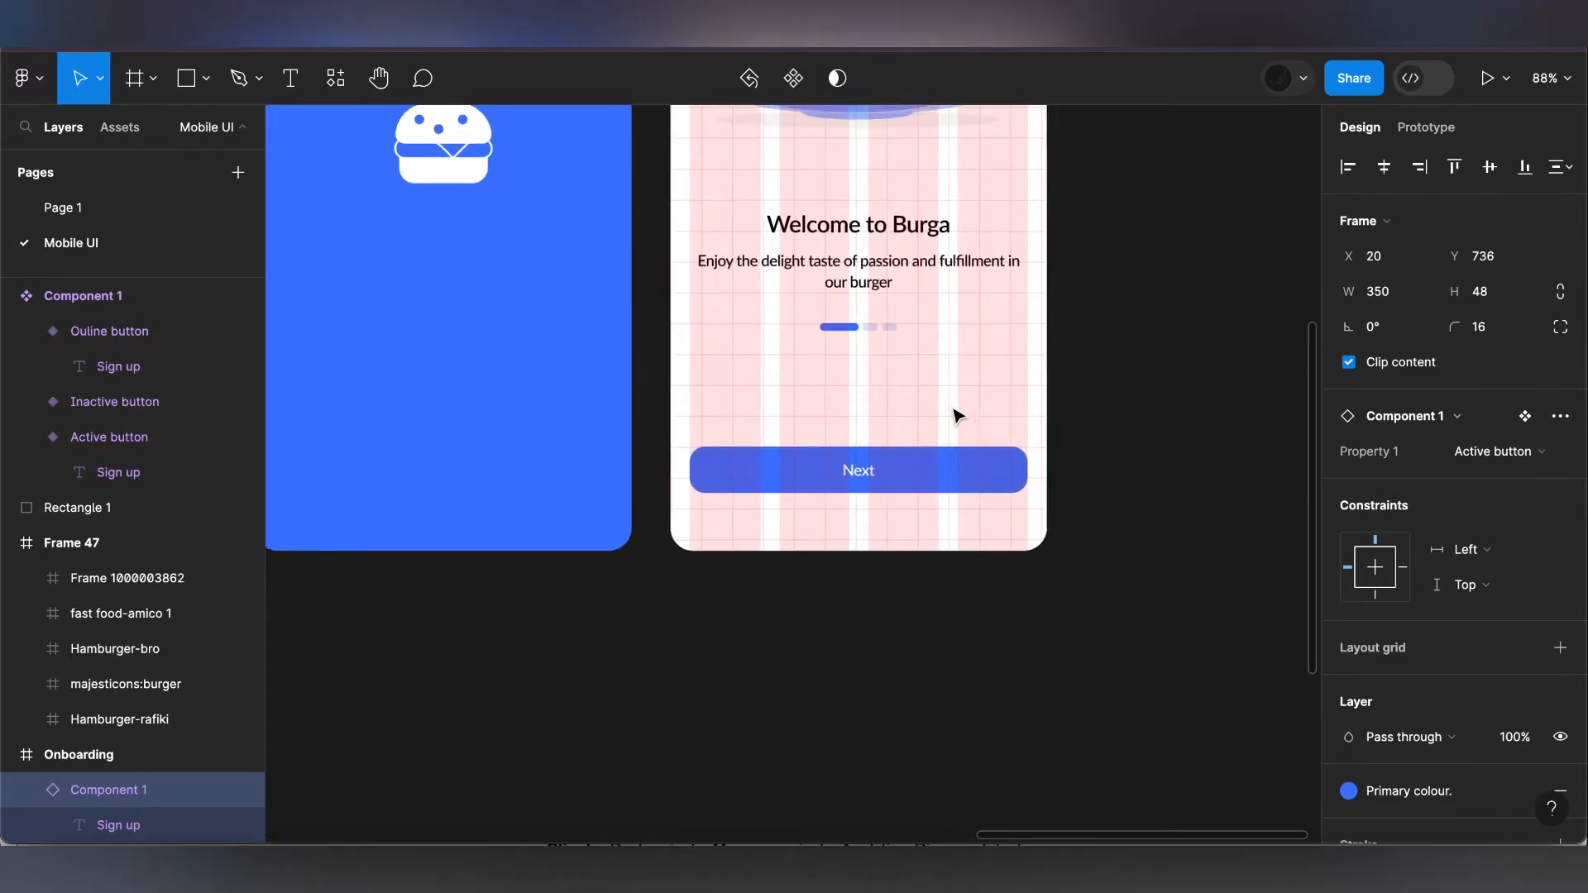
{"action": "left_click", "coordinate": [870, 282]}
{"action": "left_click", "coordinate": [869, 283]}
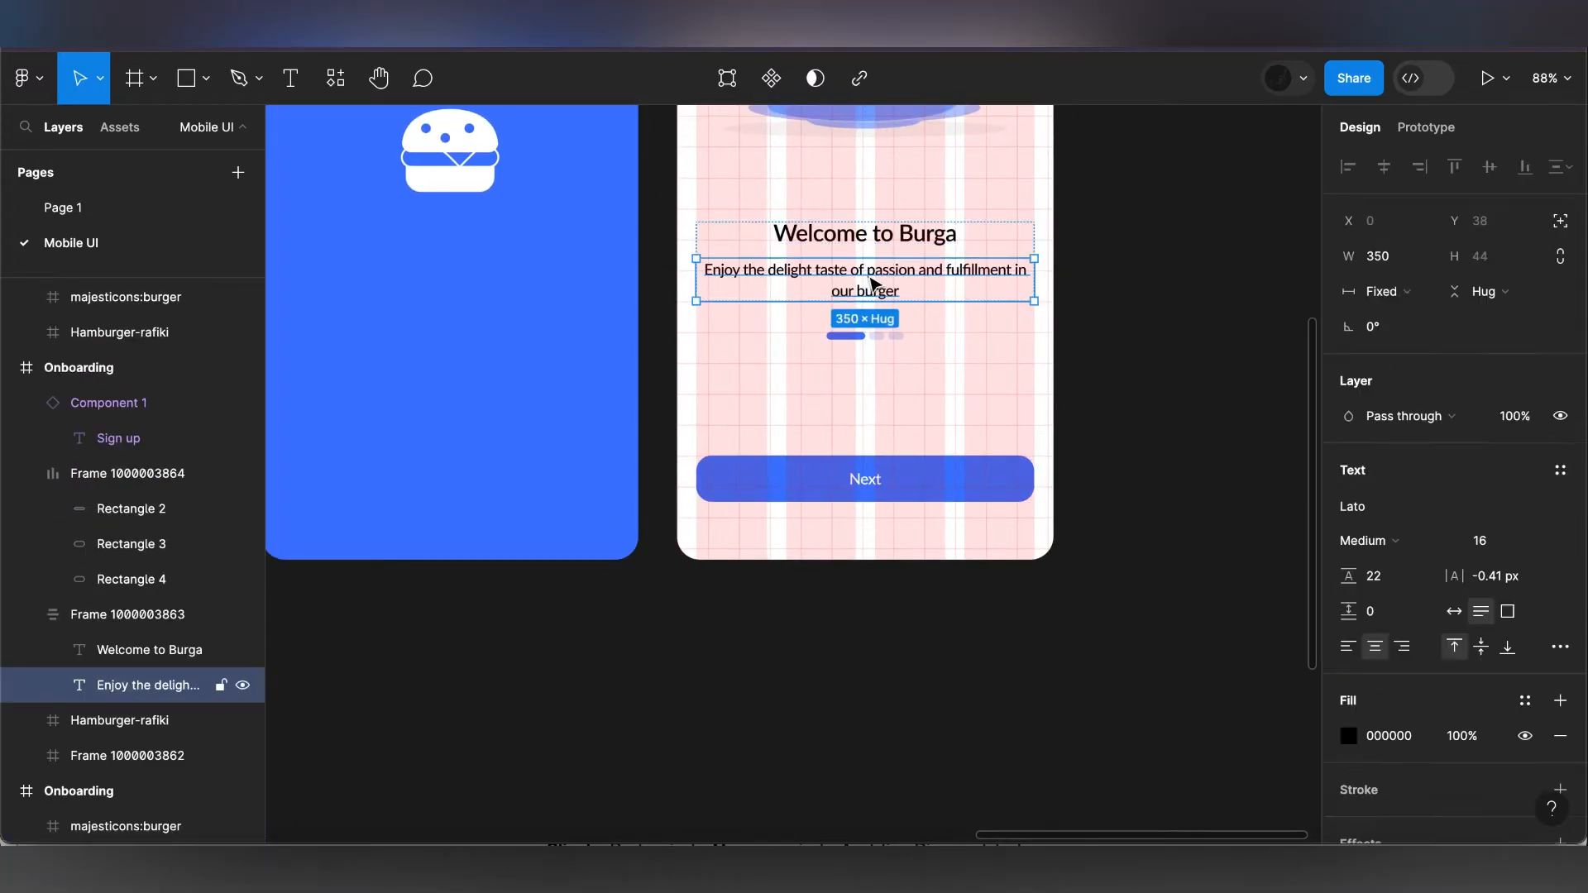
{"action": "key", "text": "ctrl+d"}
{"action": "left_click_drag", "start_coordinate": [903, 405], "coordinate": [836, 423]}
{"action": "left_click", "coordinate": [897, 395]}
{"action": "double_click", "coordinate": [835, 423]}
{"action": "type", "text": "Skip"}
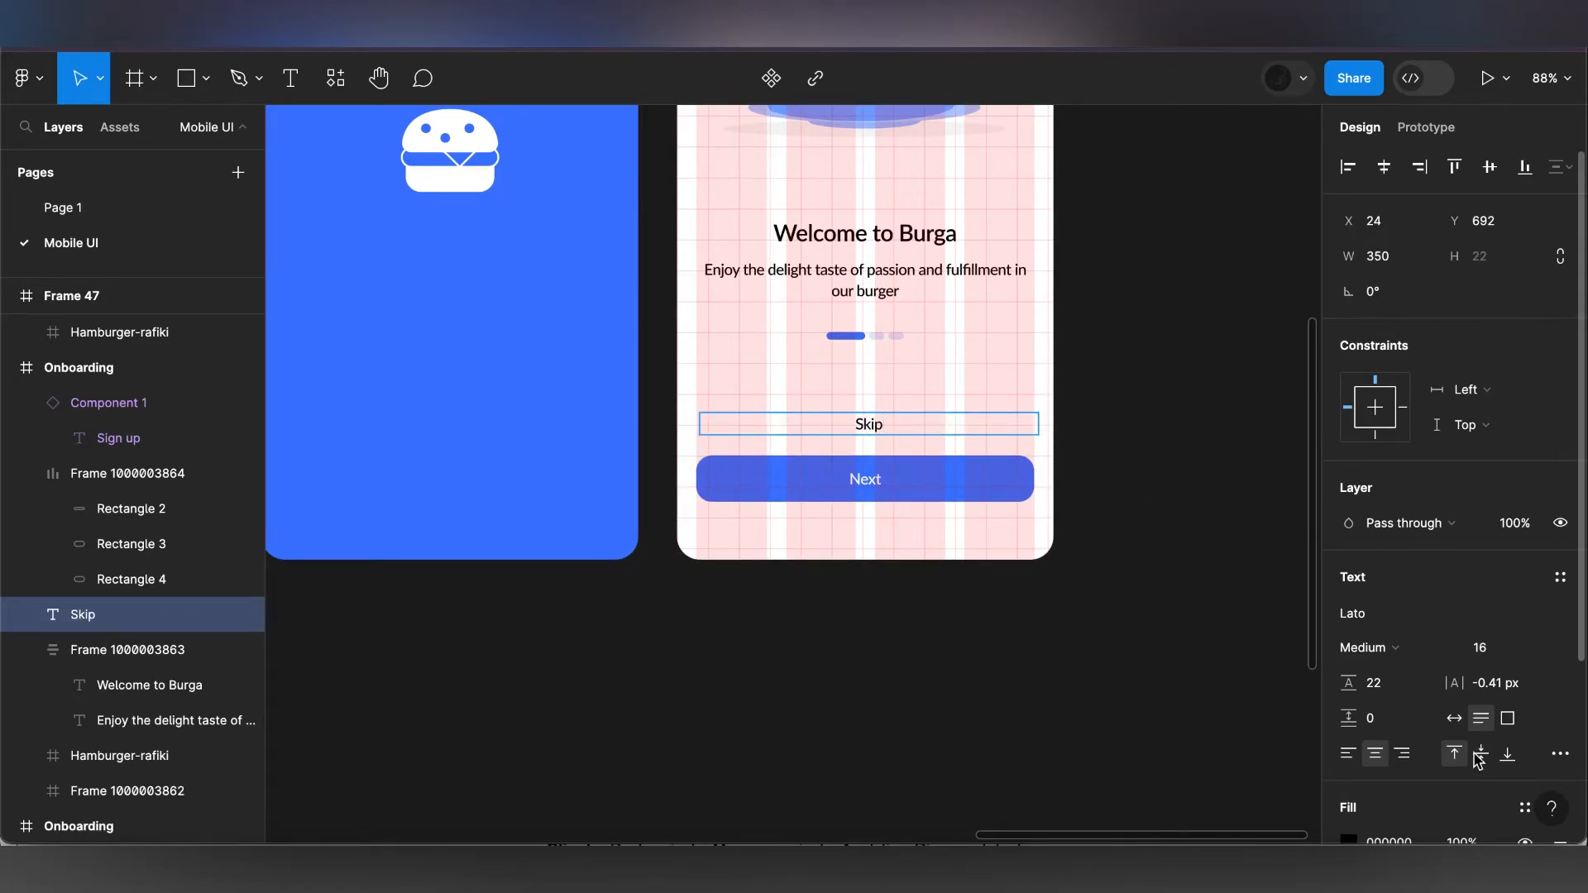
- Set the "Skip" text to auto width and apply the "Primary colour." style as its fill
{"action": "left_click", "coordinate": [1455, 719]}
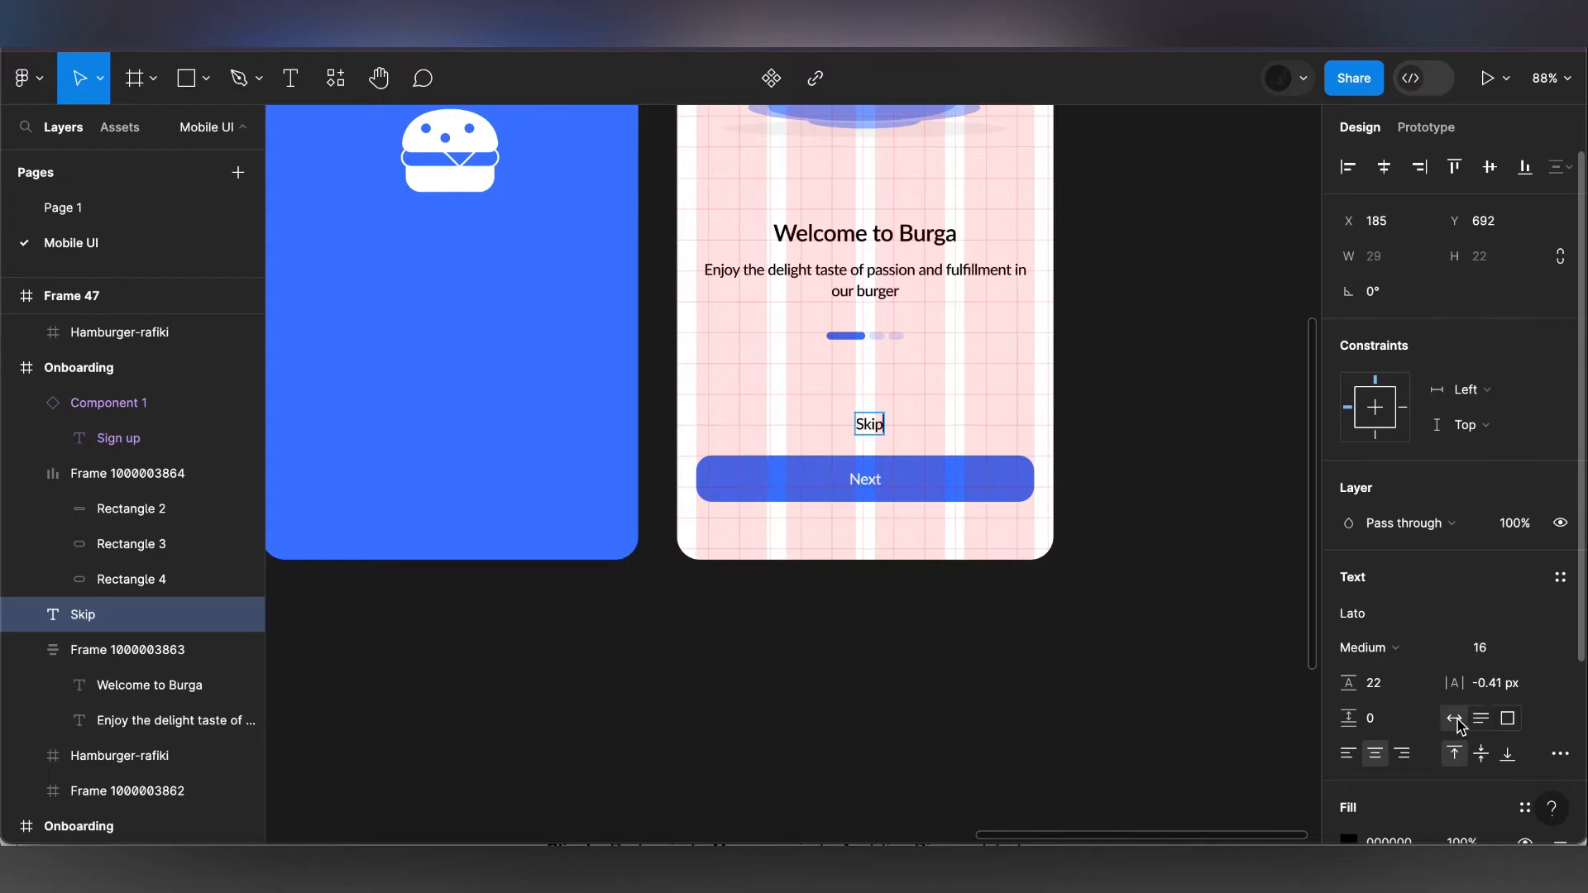
{"action": "key", "text": "Escape"}
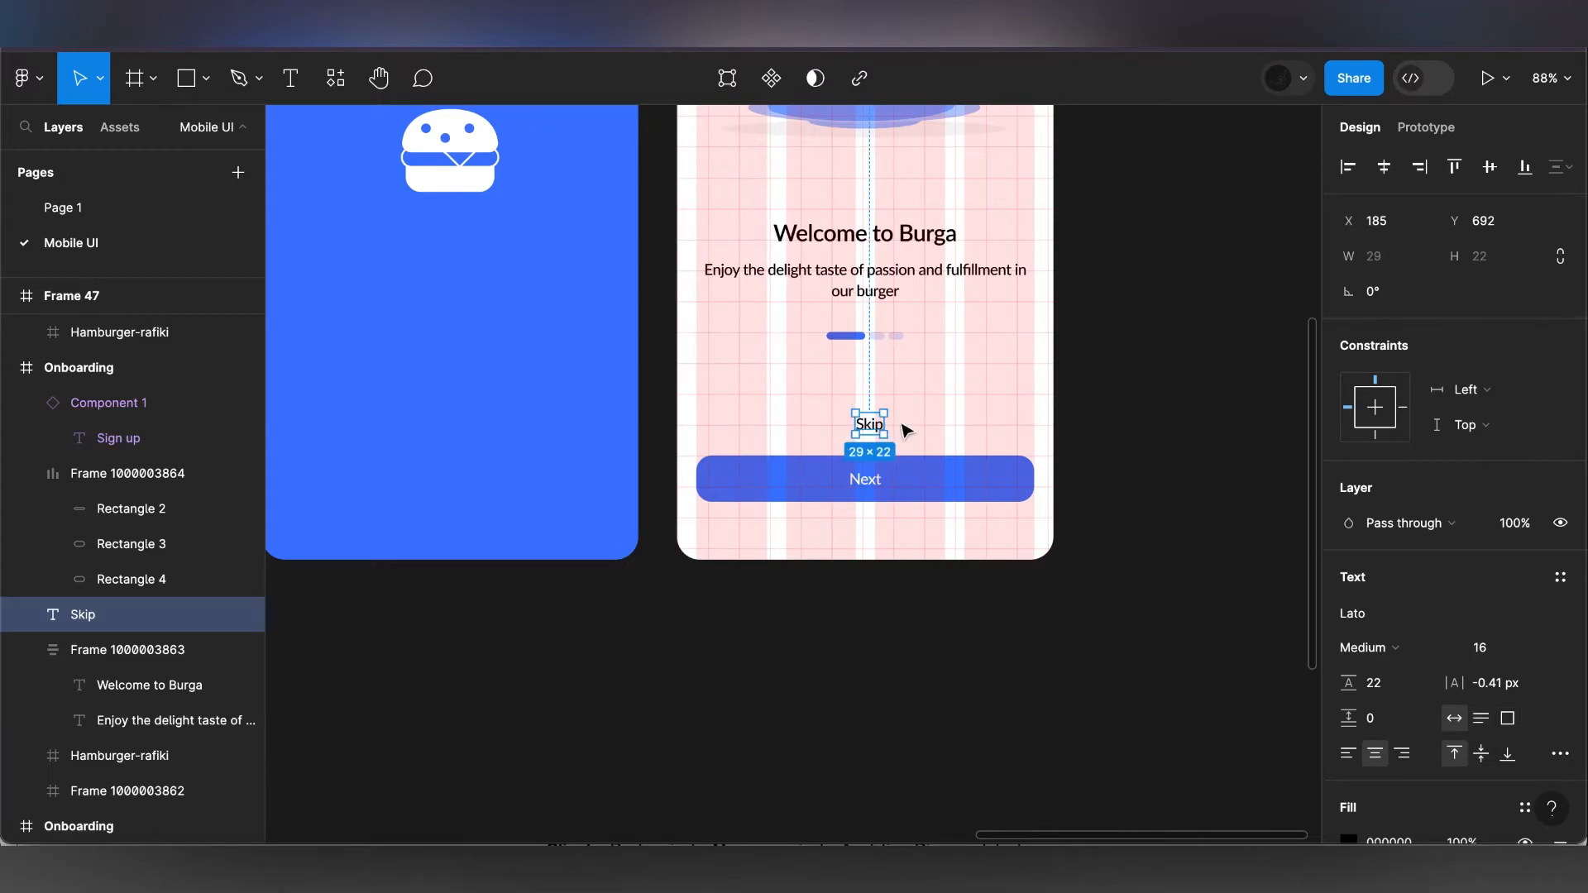
{"action": "scroll", "coordinate": [1434, 629], "scroll_direction": "down", "scroll_amount": 3}
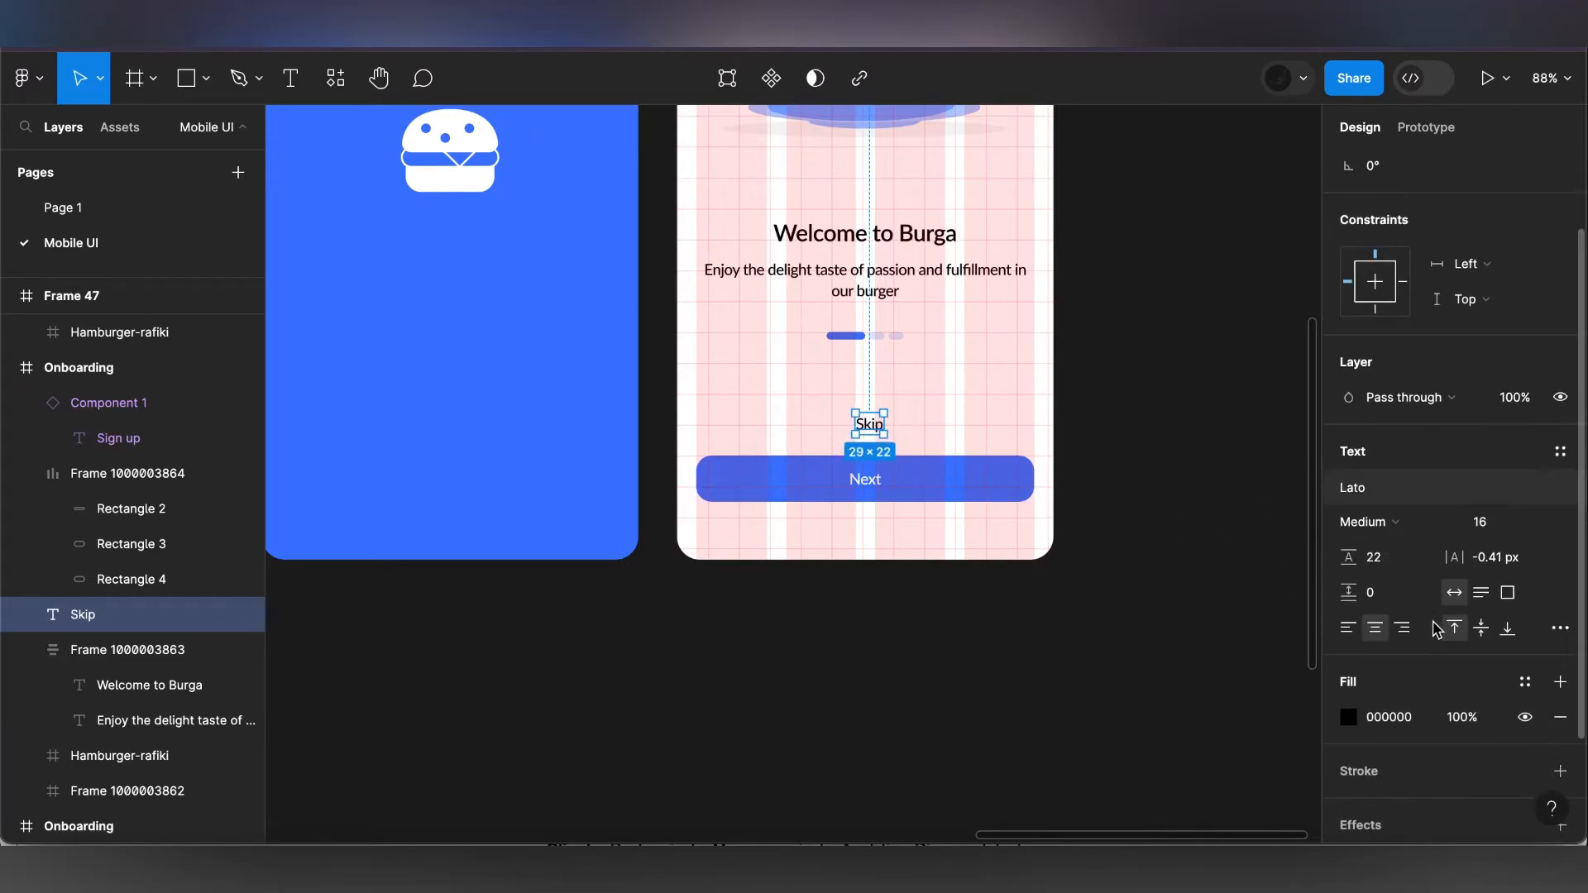
{"action": "left_click", "coordinate": [1523, 676]}
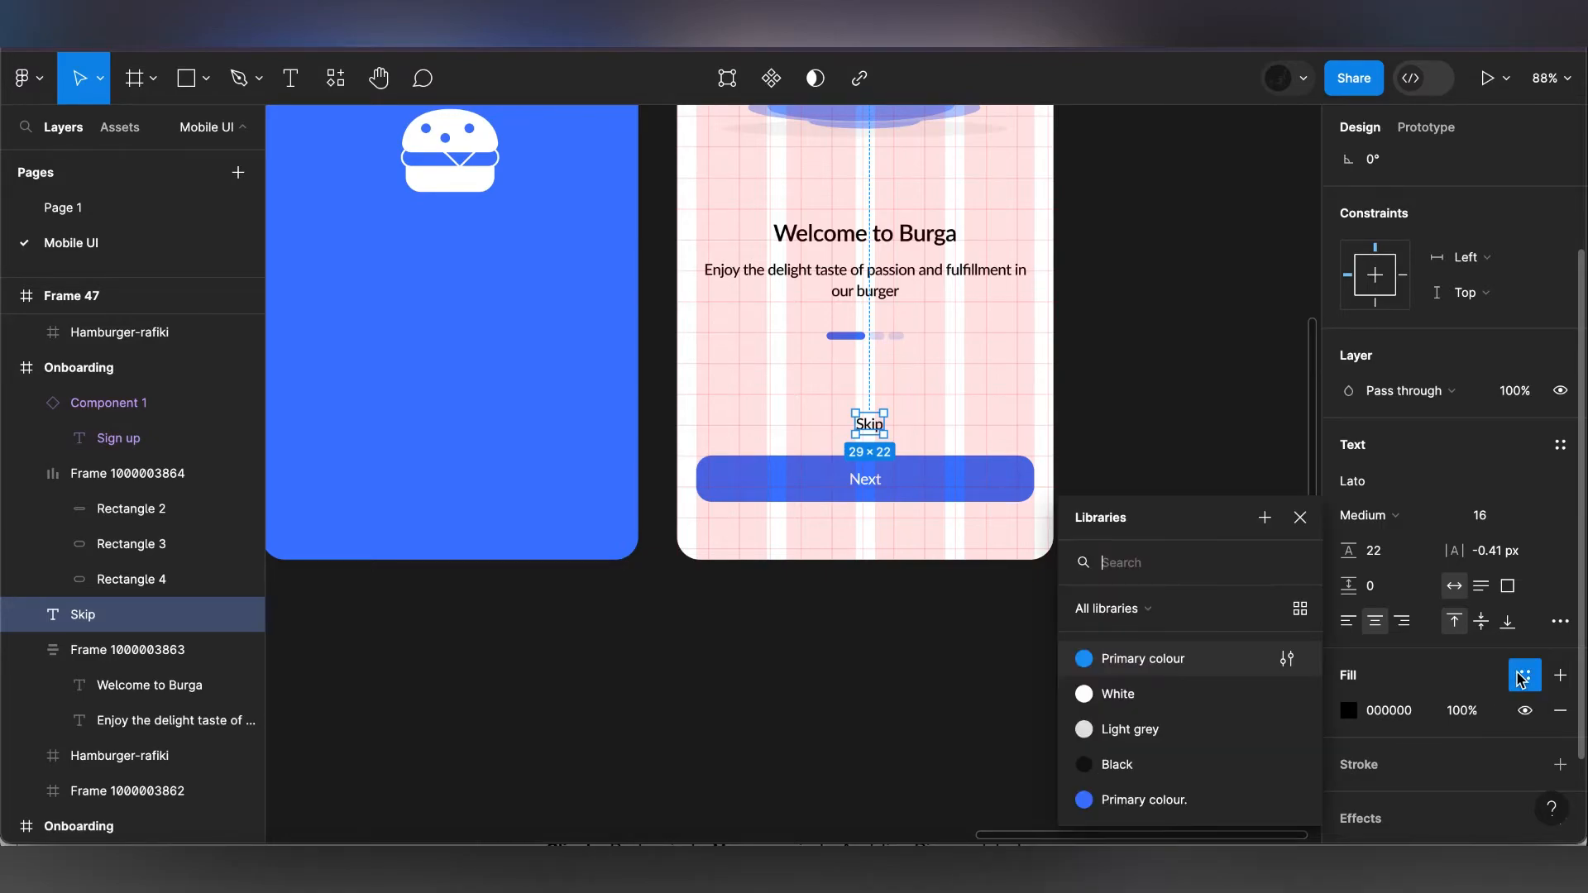
{"action": "left_click", "coordinate": [1140, 801]}
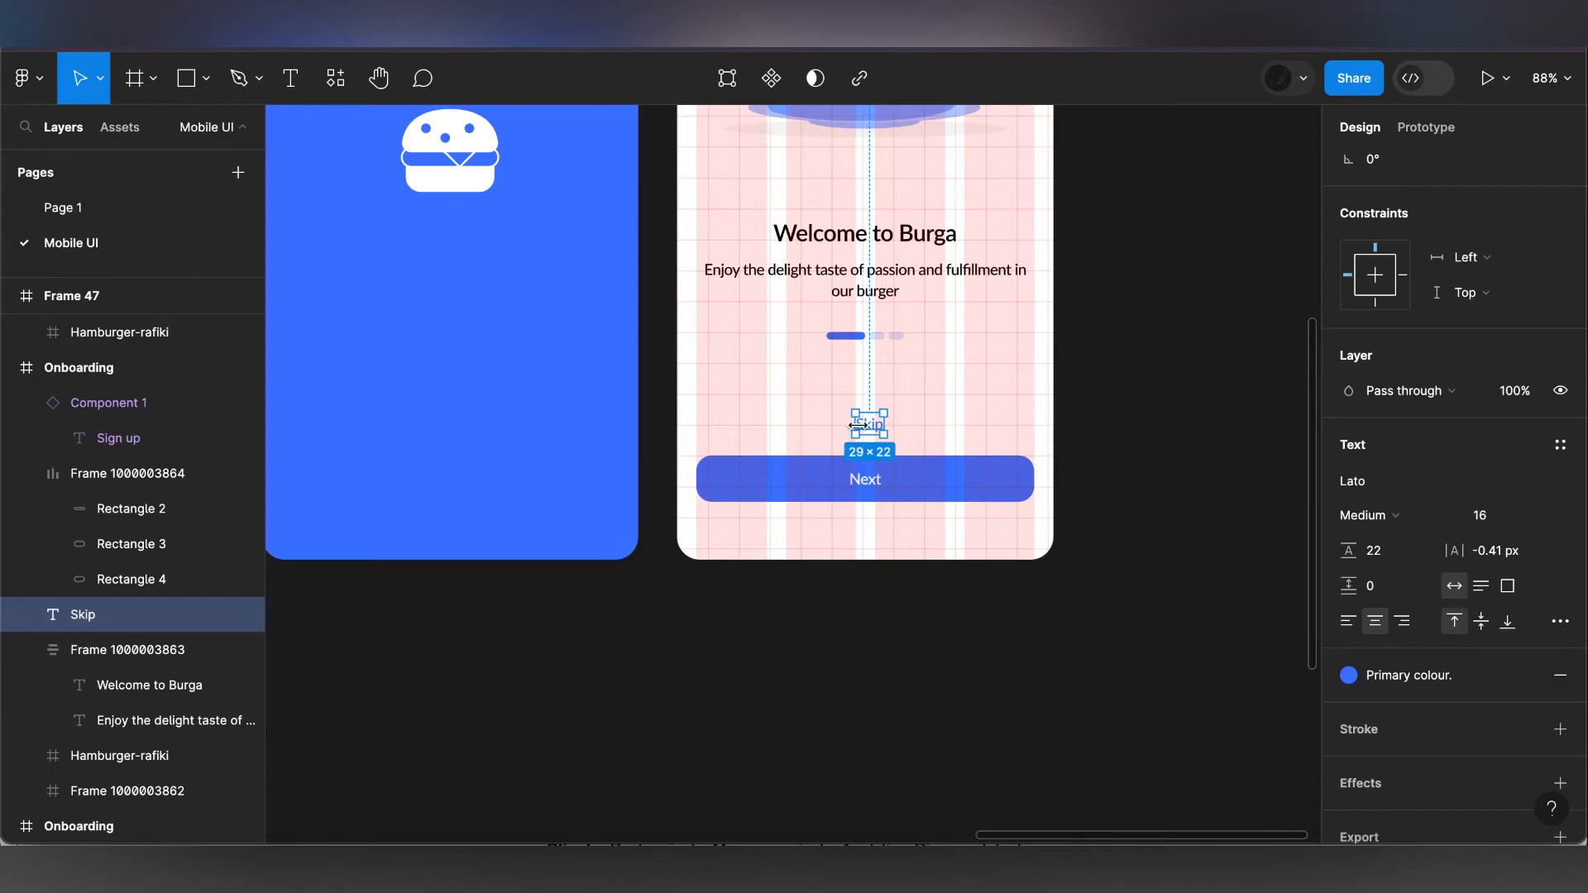
- Move "Skip" above the right end of the "Next" button and combine both in a vertical auto layout with 16 spacing
{"action": "left_click_drag", "start_coordinate": [868, 431], "coordinate": [1014, 434]}
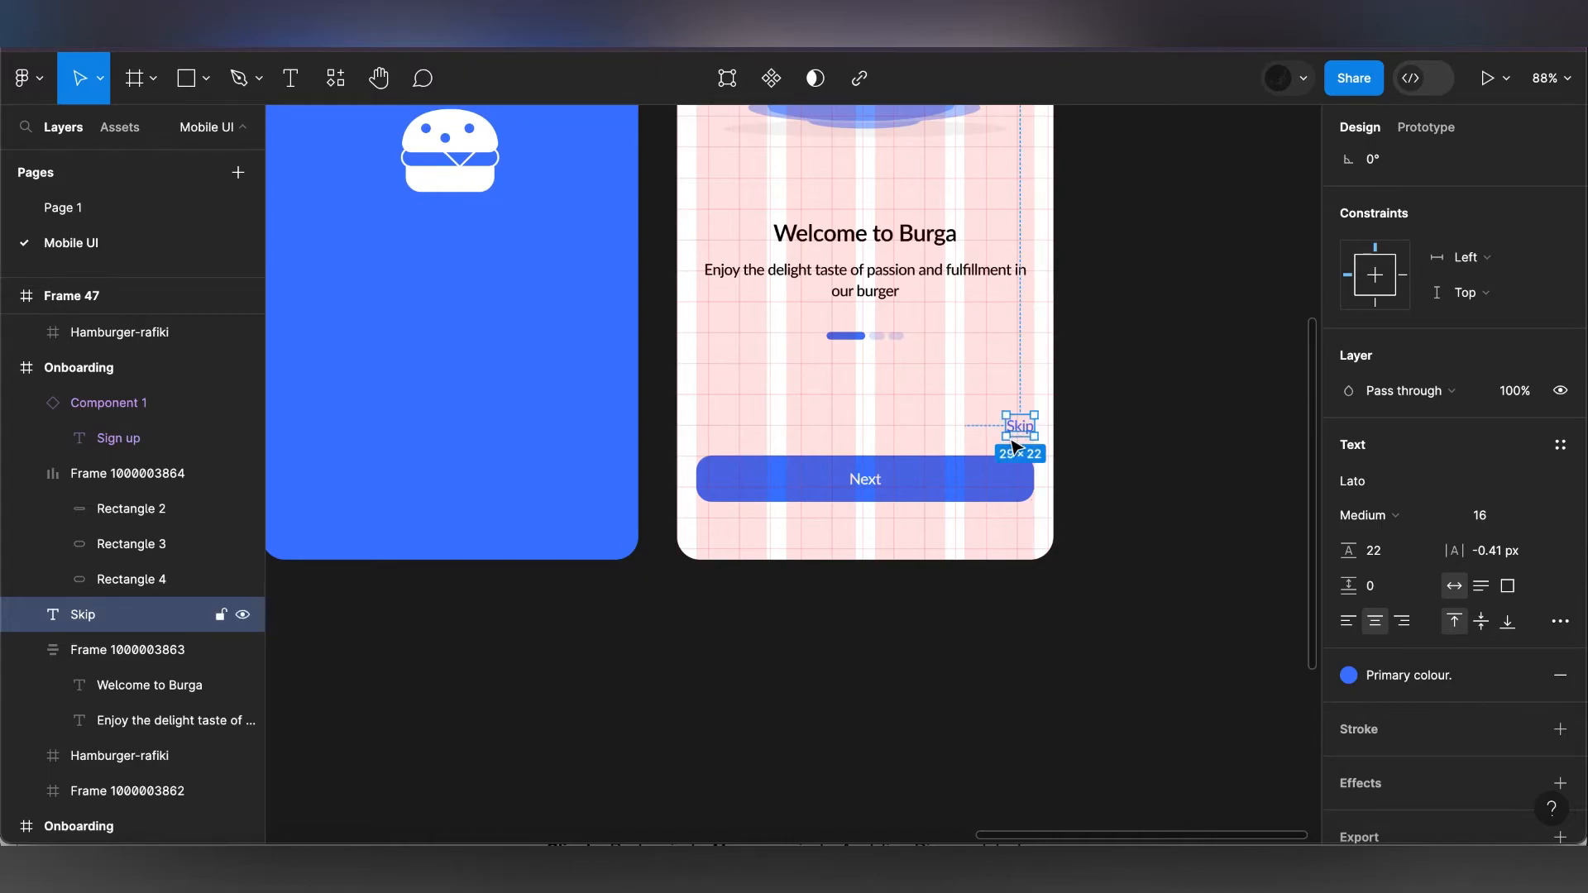
{"action": "left_click", "coordinate": [1005, 482]}
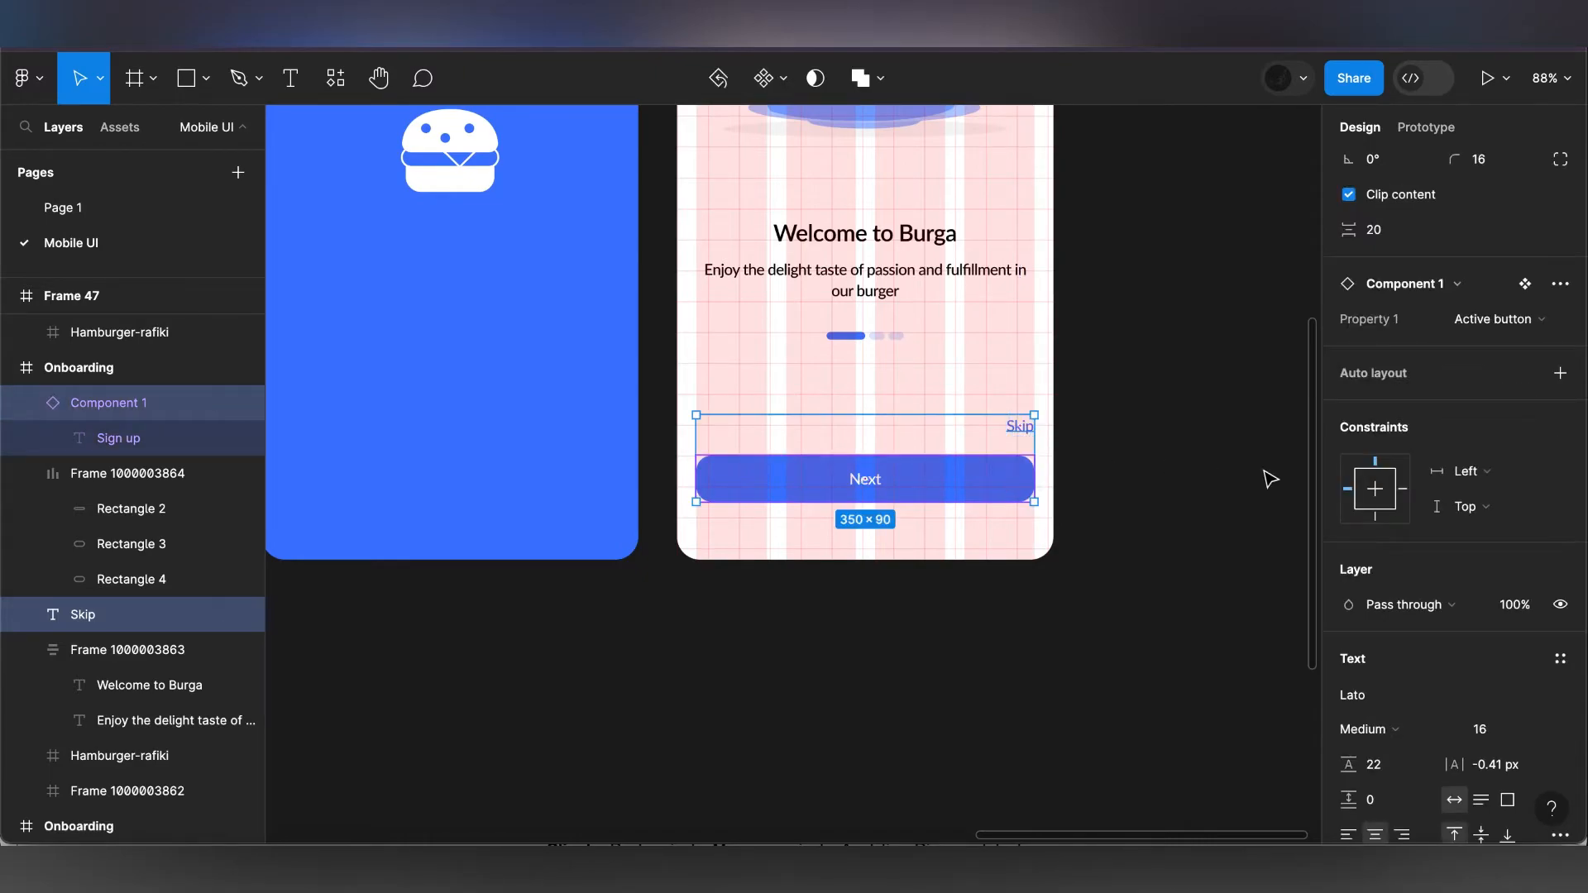
{"action": "left_click", "coordinate": [1557, 376]}
{"action": "left_click", "coordinate": [1380, 329]}
{"action": "type", "text": "16"}
{"action": "key", "text": "Return"}
- Nudge the combined "Skip" and "Next" frame down a few pixels on the Welcome to Burga screen
{"action": "key", "text": "alt"}
{"action": "key", "text": "Down"}
{"action": "key", "text": "Down"}
{"action": "key", "text": "Down"}
{"action": "key", "text": "Down"}
{"action": "key", "text": "Down"}
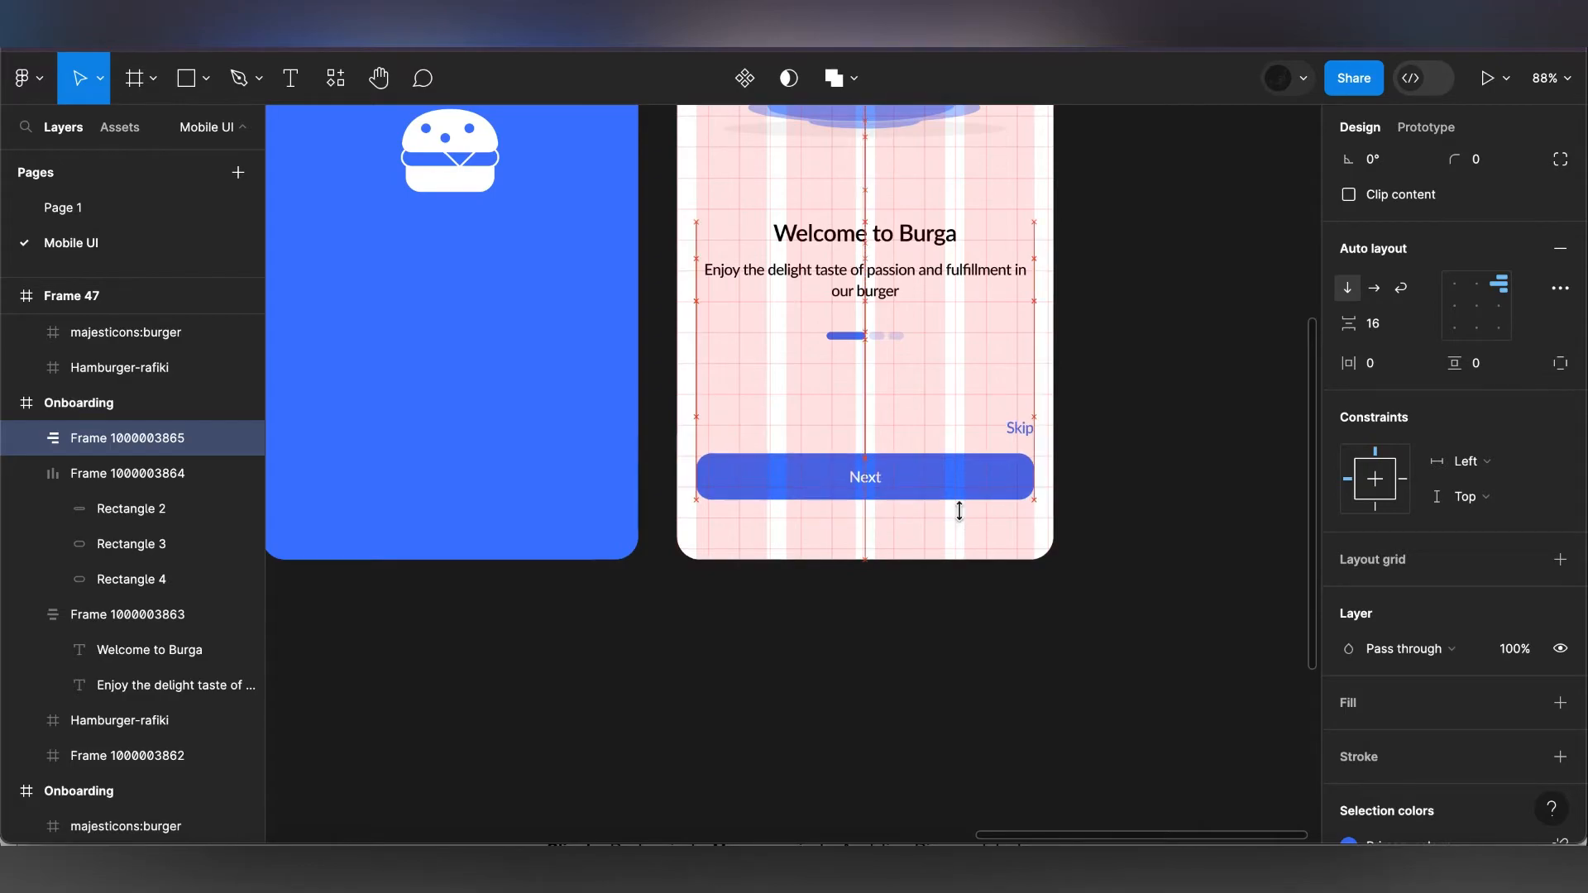
- Lower the page indicator and the welcome text block to Y 506, and center the text block horizontally on the screen
{"action": "scroll", "coordinate": [981, 418], "scroll_direction": "up", "scroll_amount": 3}
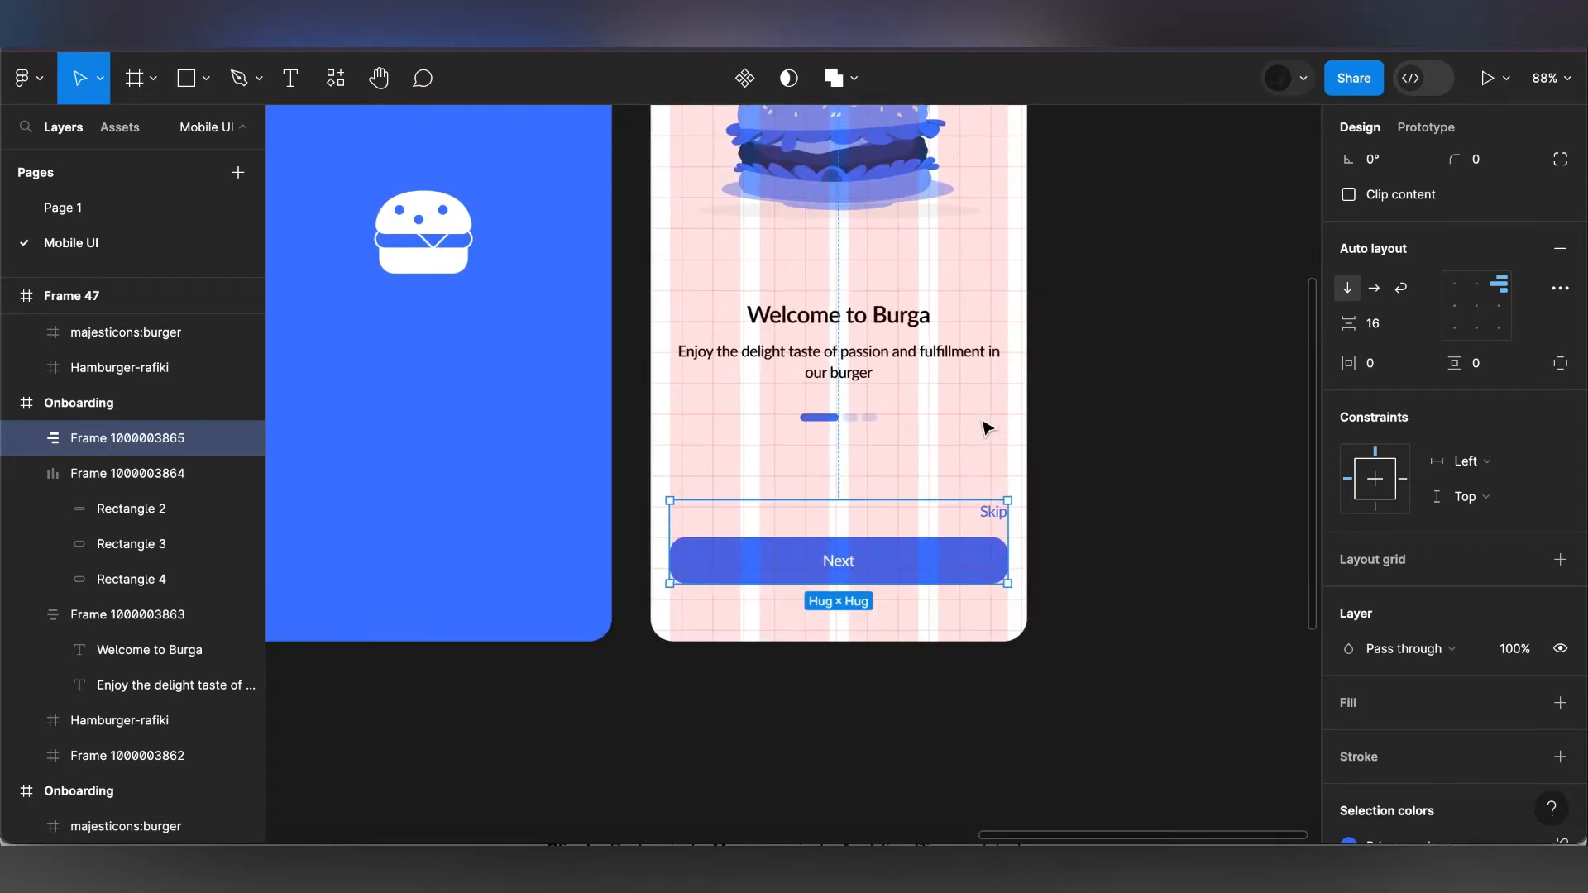
{"action": "left_click", "coordinate": [852, 403]}
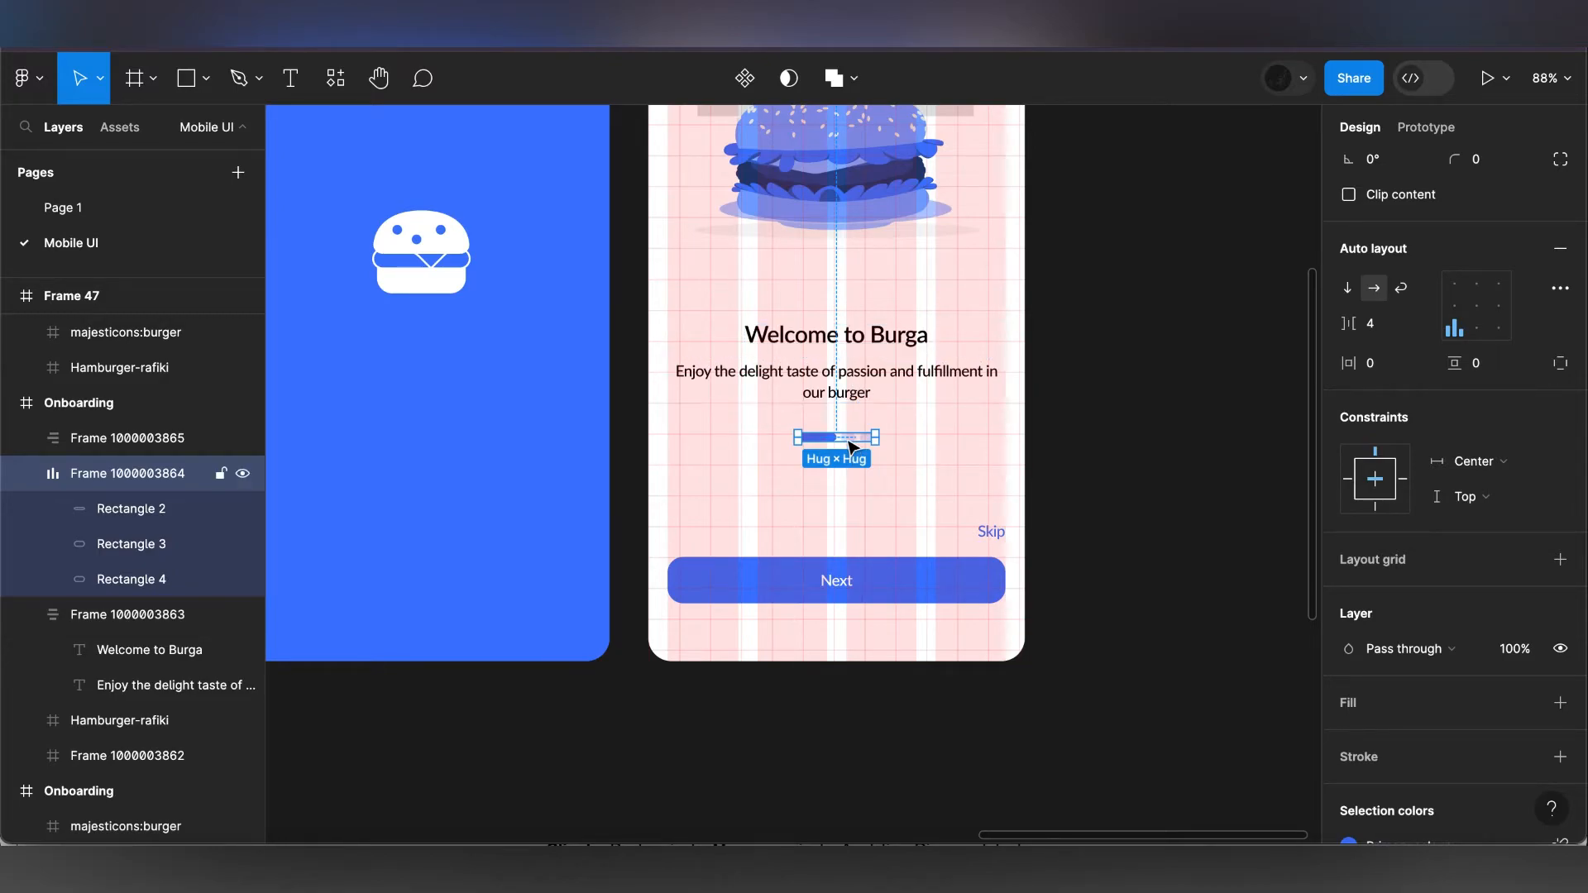
{"action": "left_click_drag", "start_coordinate": [852, 461], "coordinate": [853, 402]}
{"action": "left_click", "coordinate": [851, 376]}
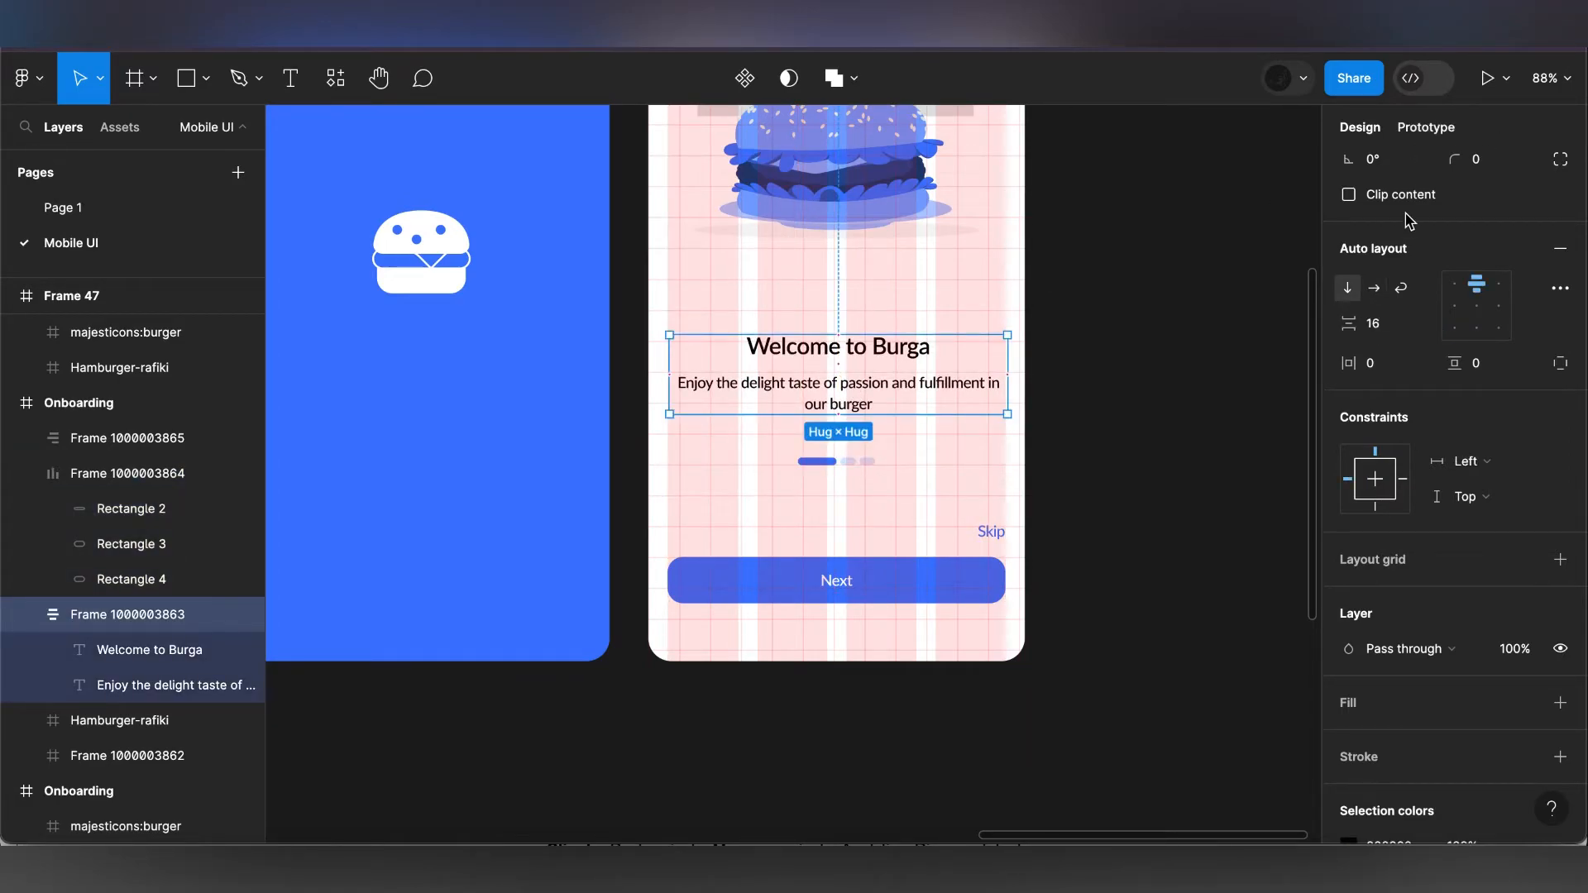
{"action": "scroll", "coordinate": [1409, 220], "scroll_direction": "up", "scroll_amount": 4}
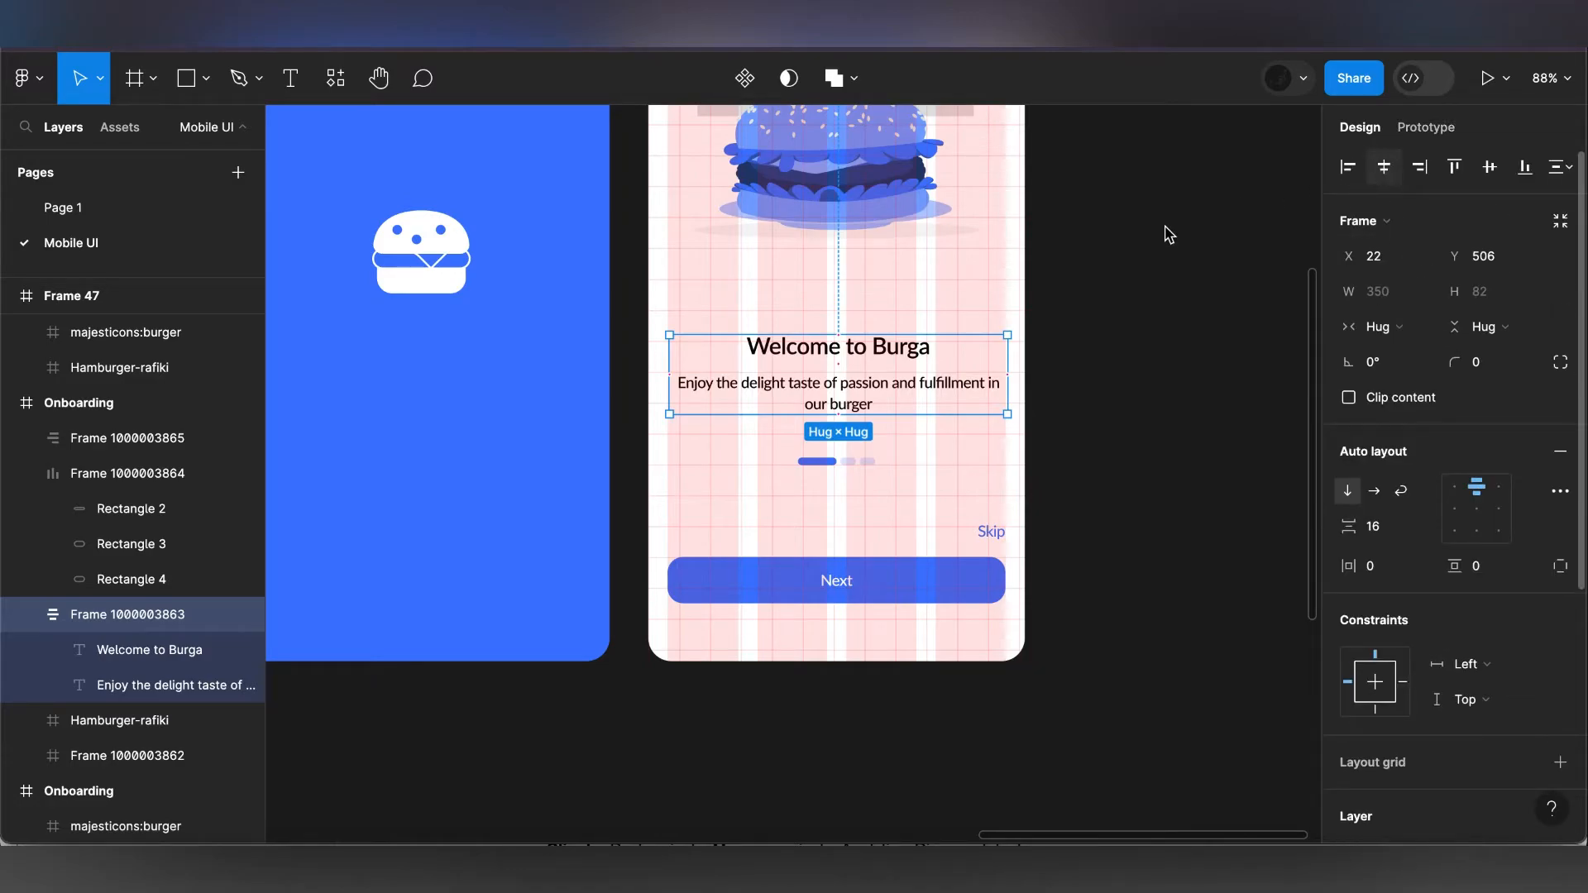
- Draw a small circle above the burger illustration's upper right and set its size to 24 × 24
{"action": "scroll", "coordinate": [1168, 235], "scroll_direction": "up", "scroll_amount": 5}
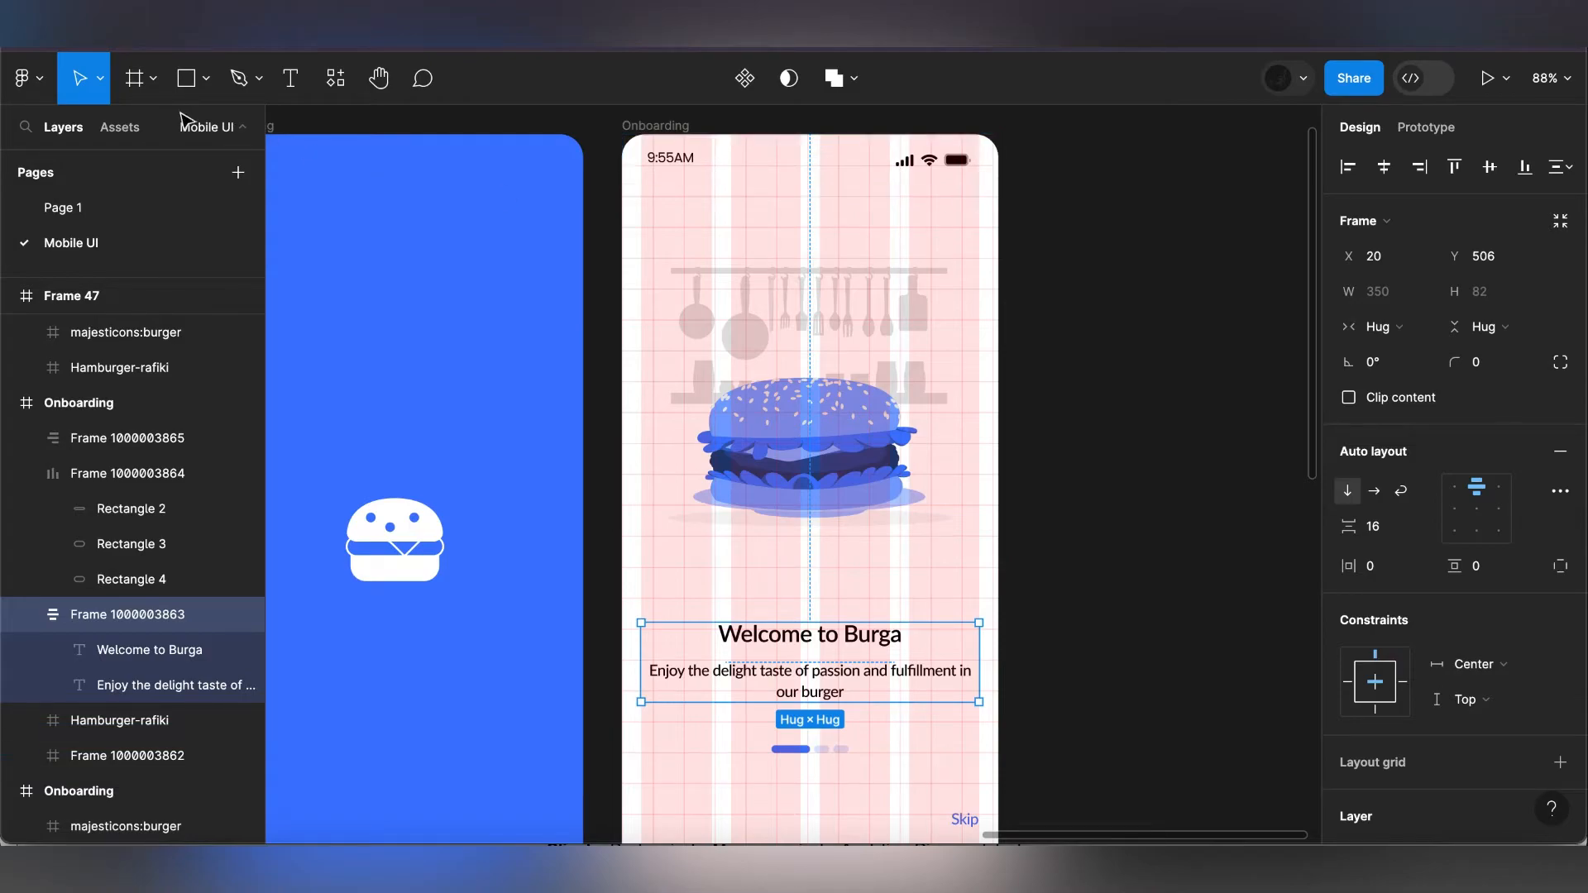
{"action": "left_click", "coordinate": [208, 80]}
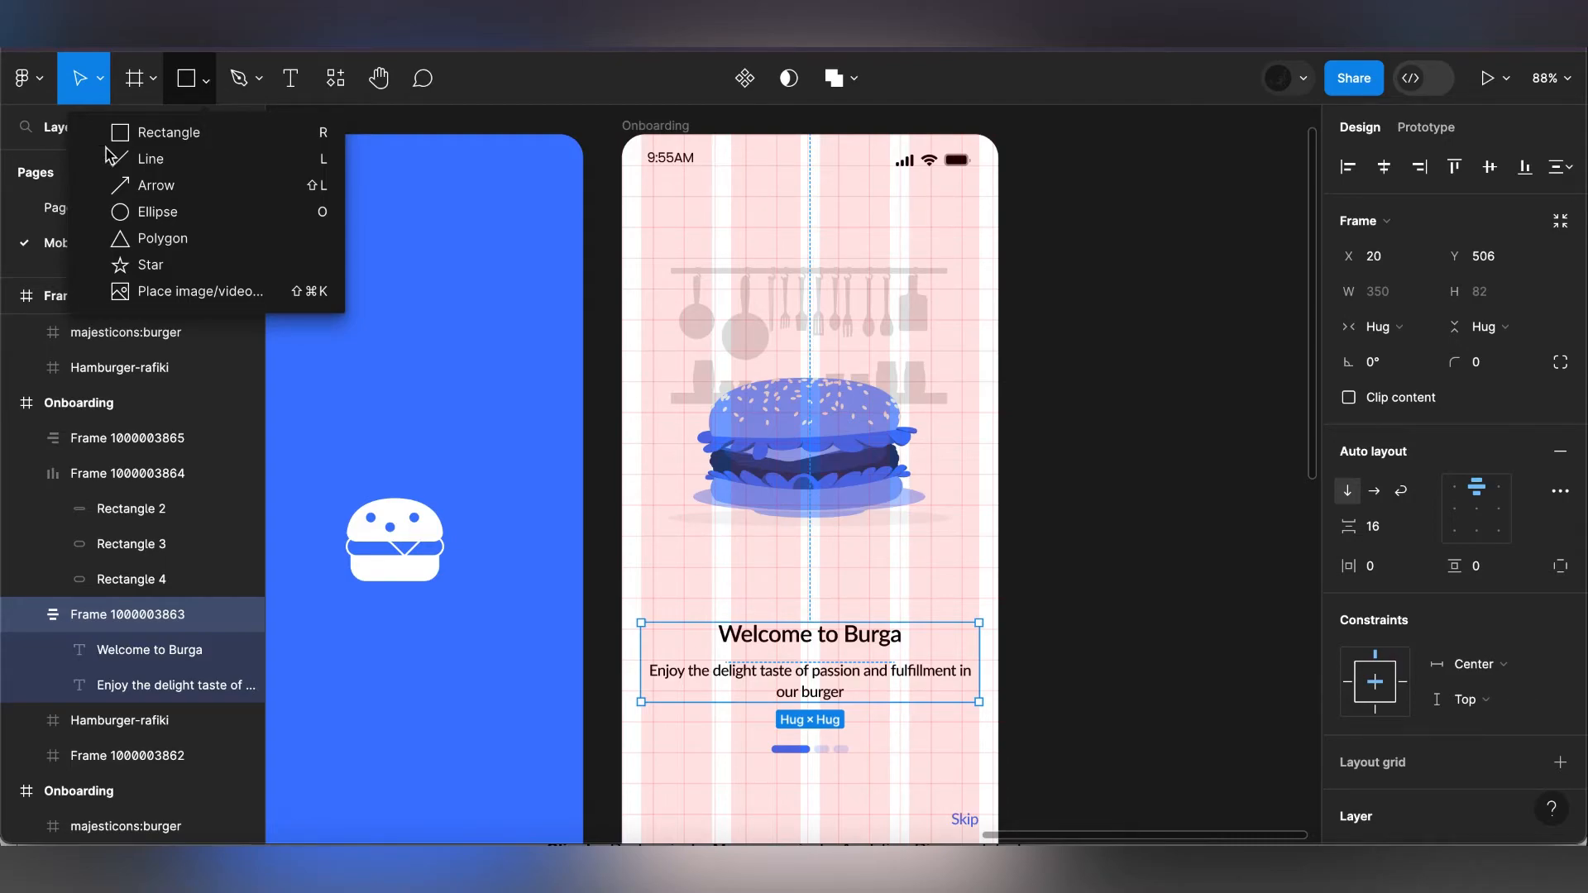
{"action": "left_click", "coordinate": [157, 211]}
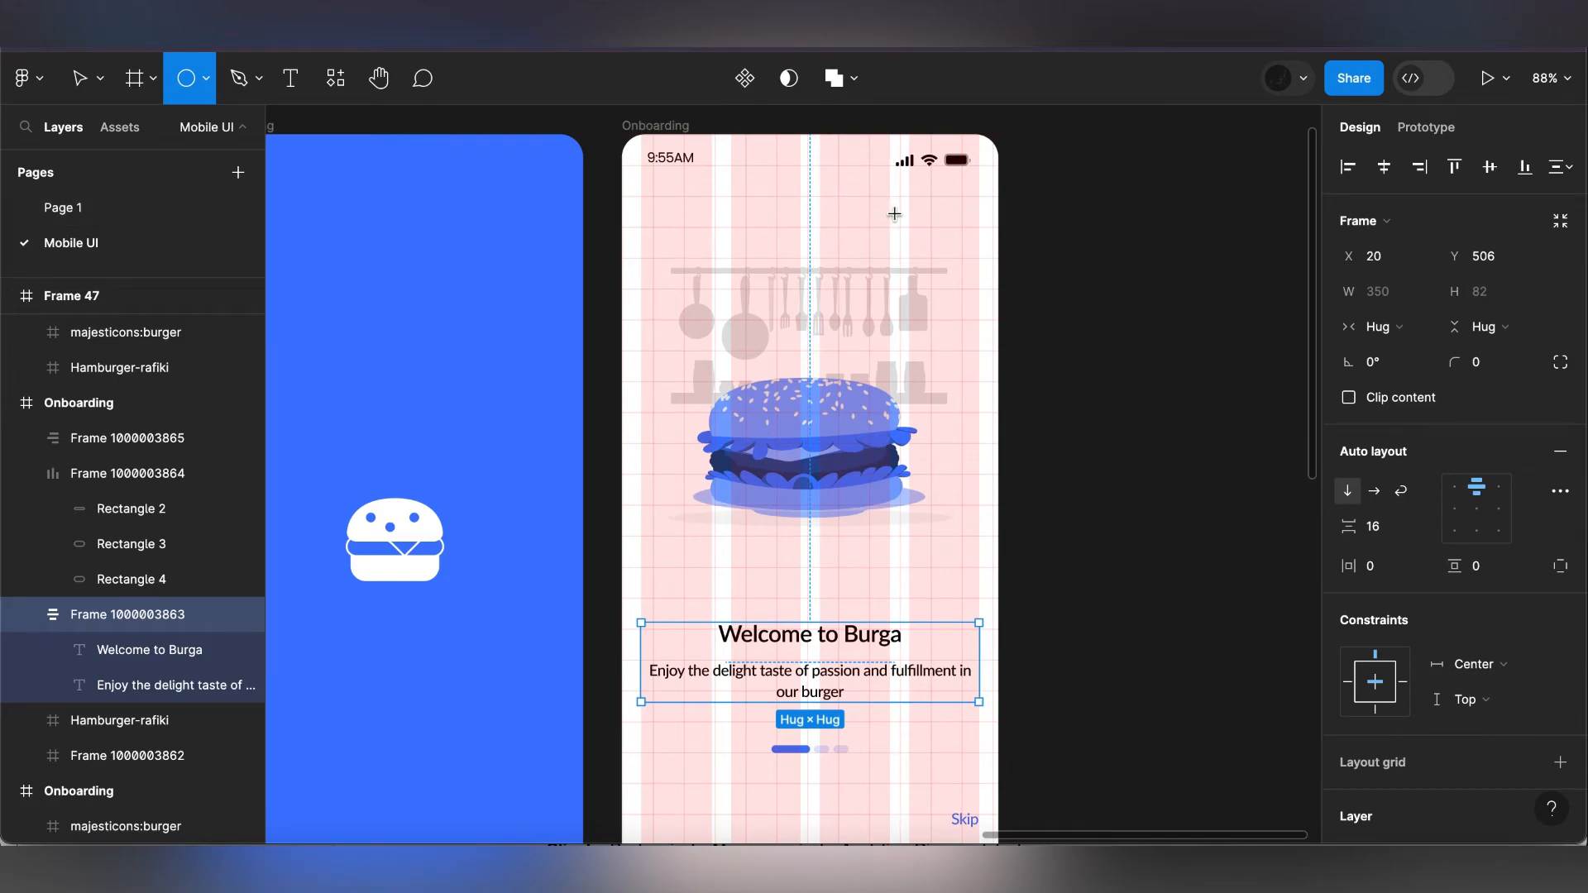
{"action": "left_click_drag", "start_coordinate": [889, 214], "coordinate": [918, 240]}
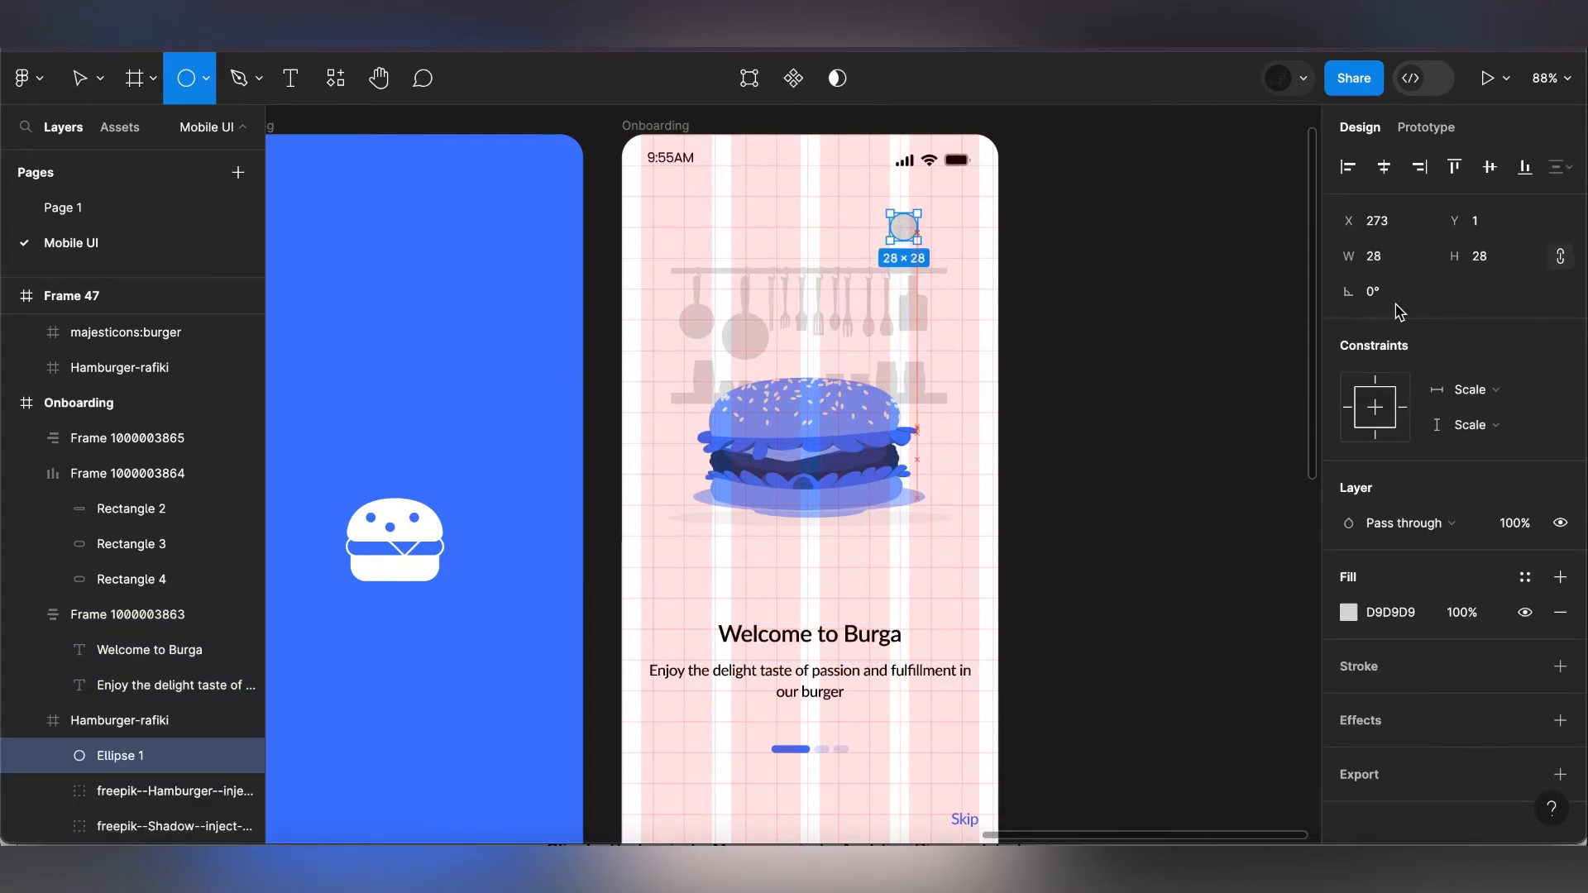
{"action": "left_click", "coordinate": [1503, 259]}
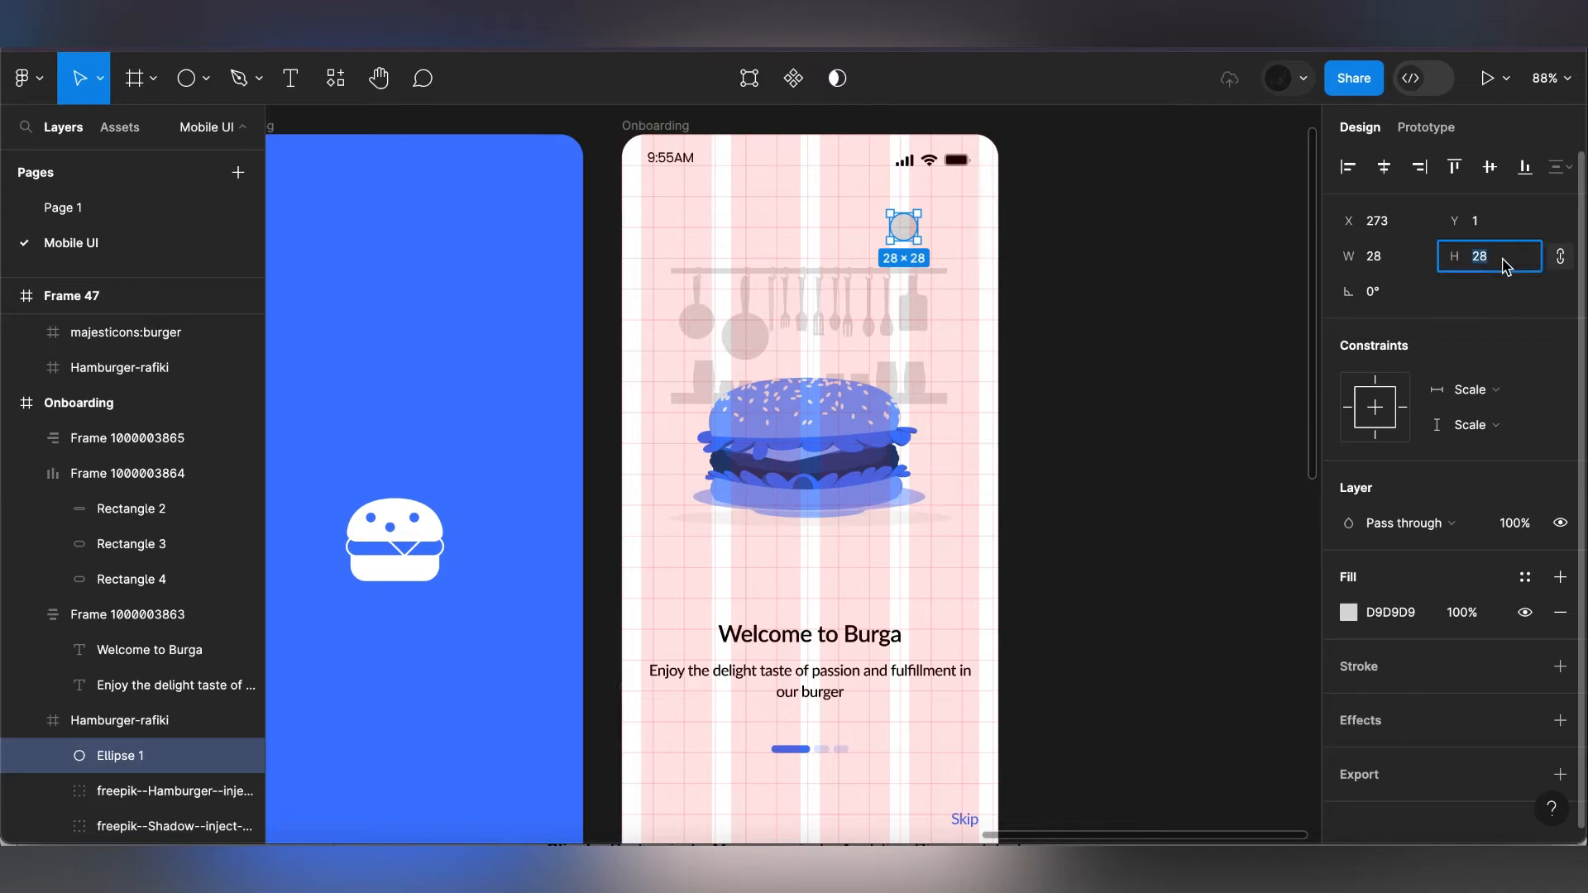
{"action": "type", "text": "24"}
{"action": "key", "text": "Return"}
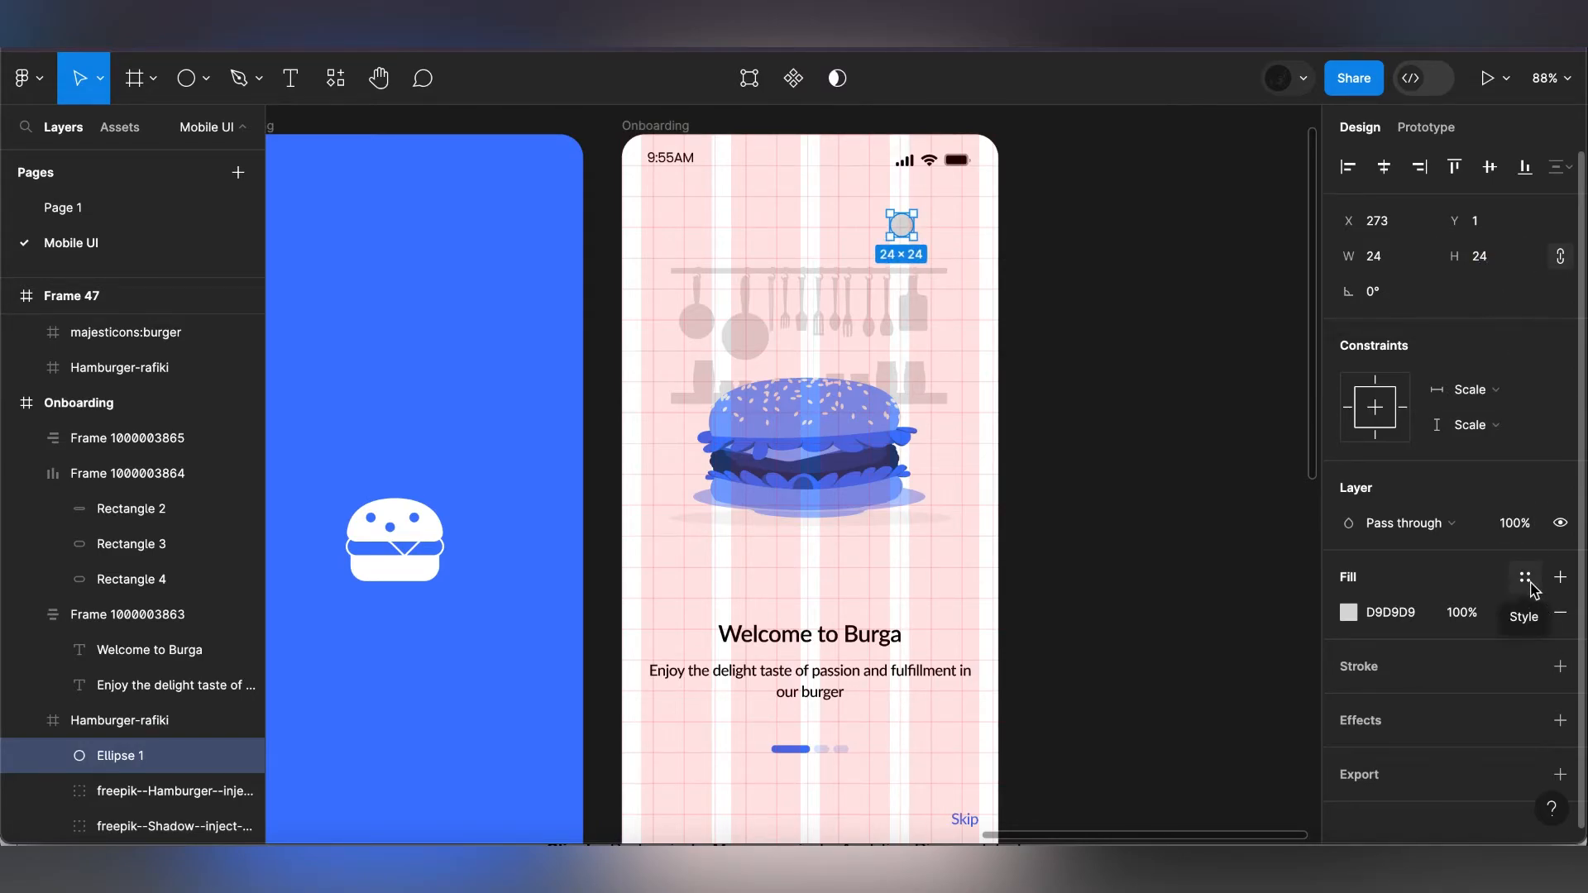
- Remove the circle's fill and give it an inside stroke in "Primary colour." with a thickness of 4
{"action": "left_click", "coordinate": [1563, 613]}
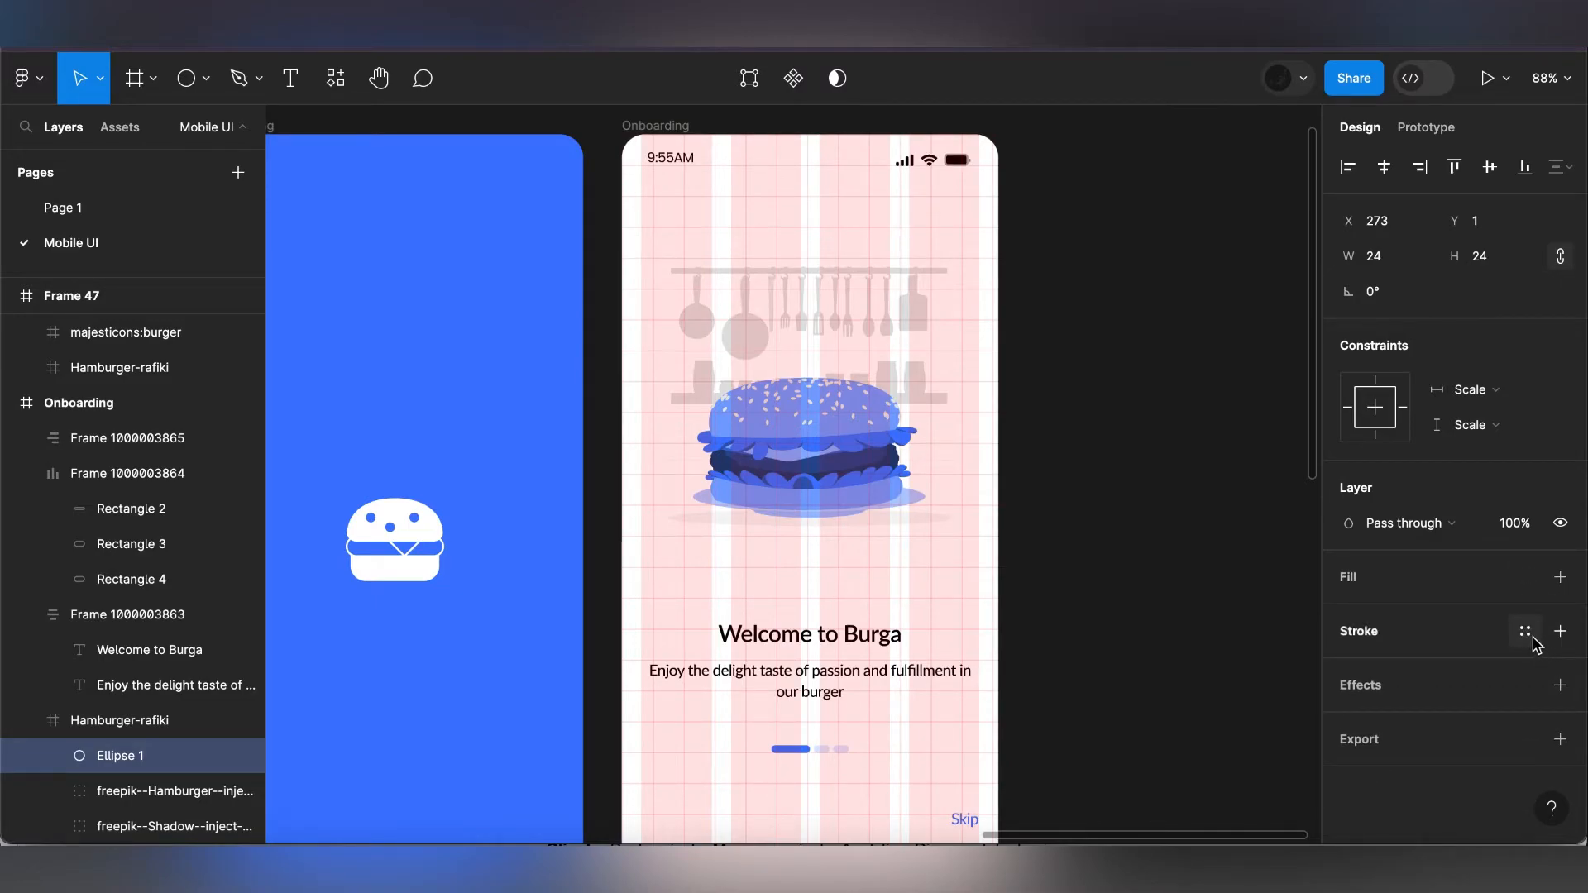
{"action": "left_click", "coordinate": [1524, 630]}
{"action": "left_click", "coordinate": [1112, 799]}
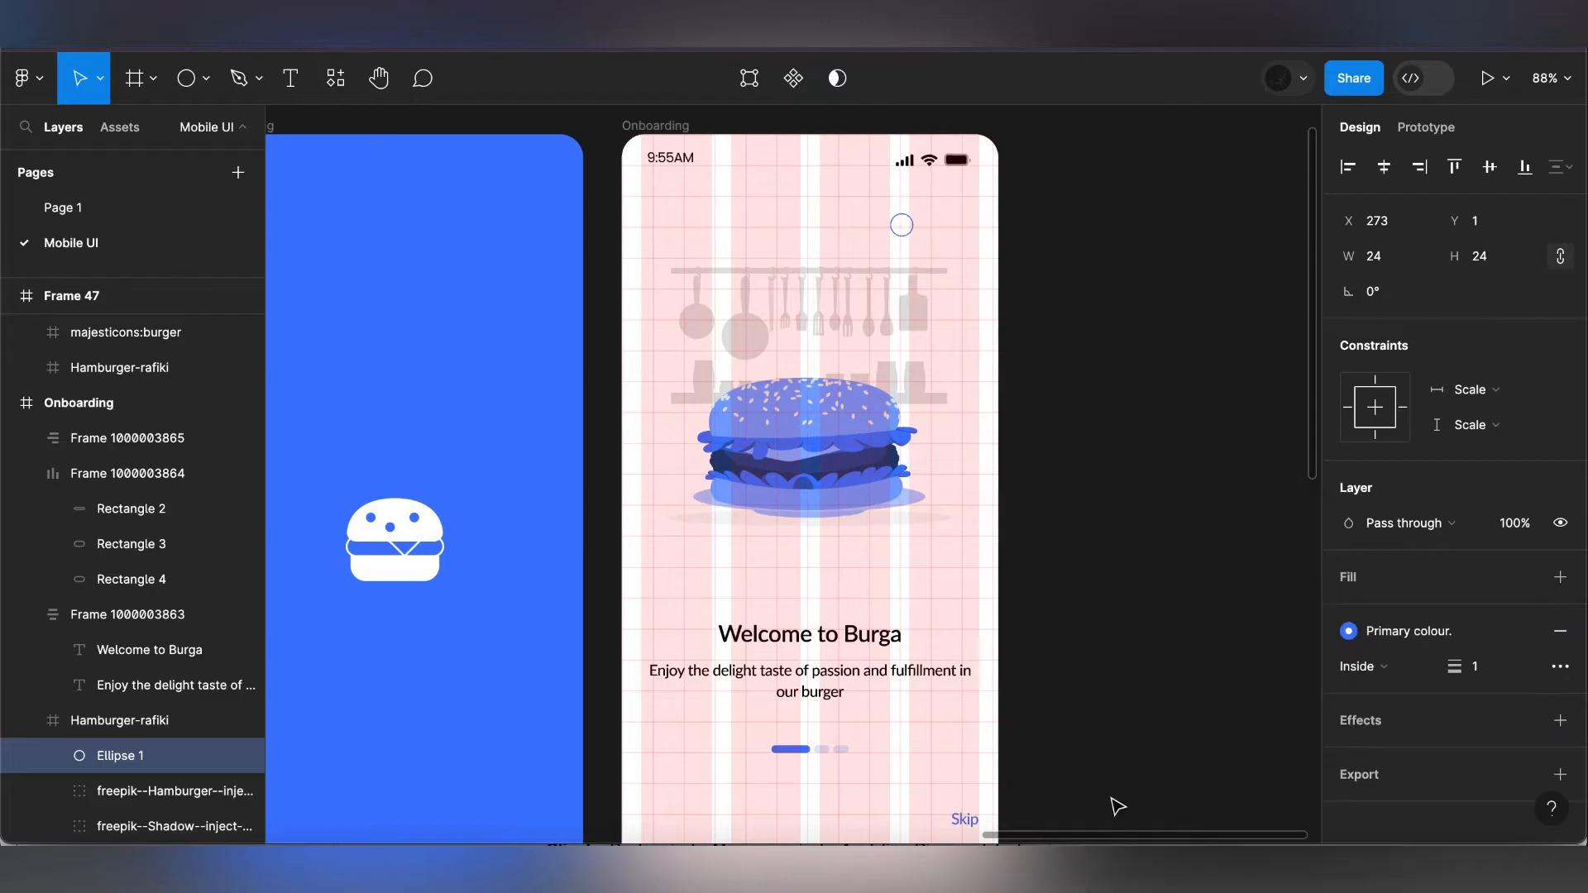
{"action": "left_click", "coordinate": [1499, 674]}
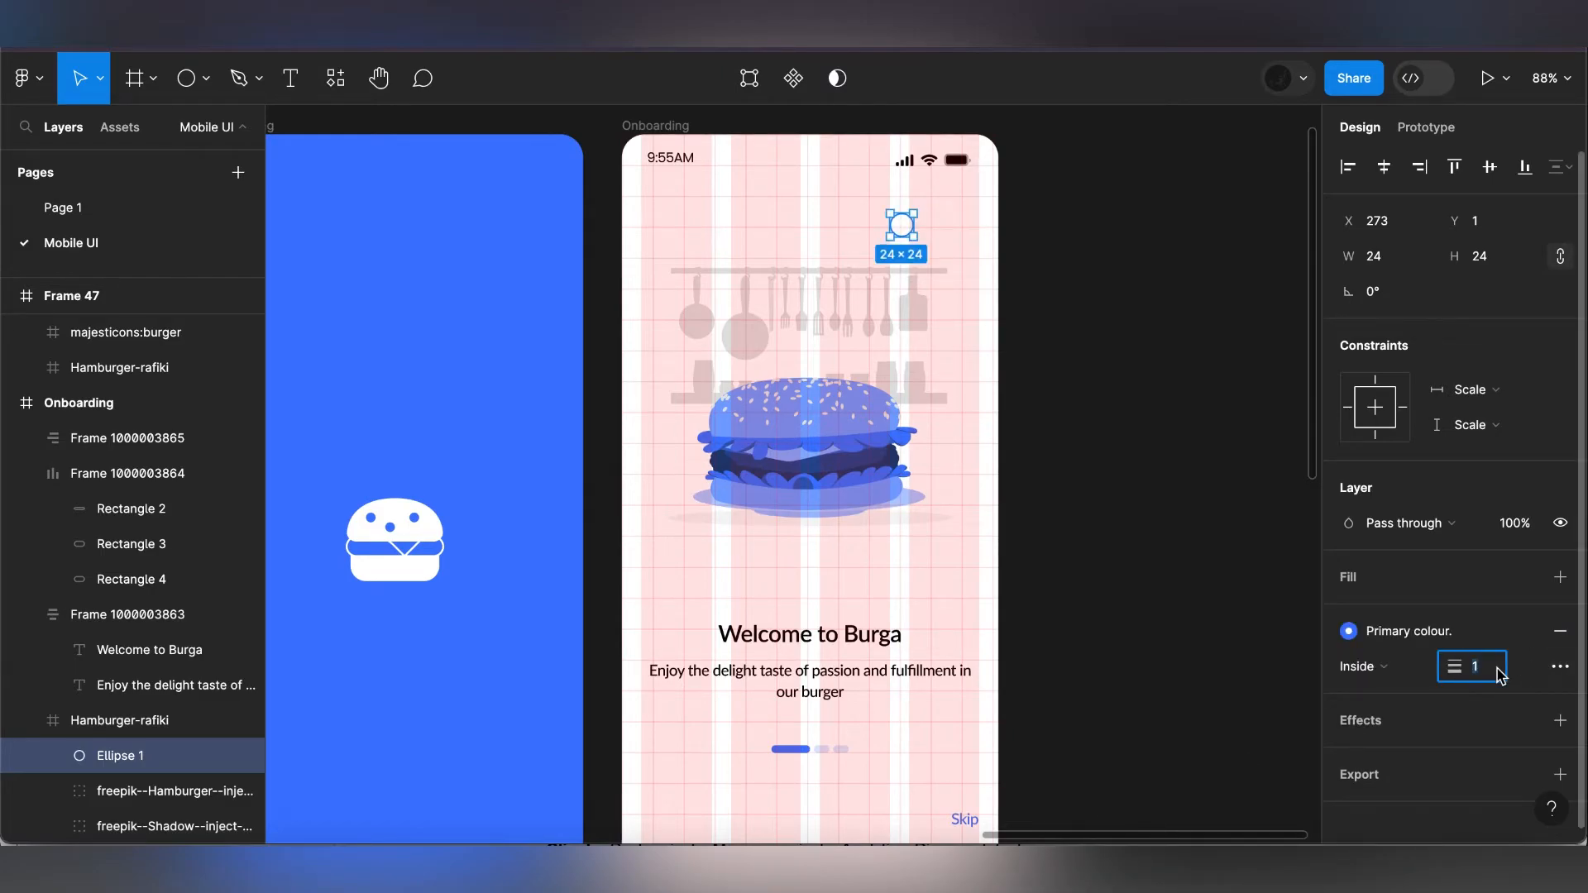
{"action": "type", "text": "4"}
{"action": "key", "text": "Return"}
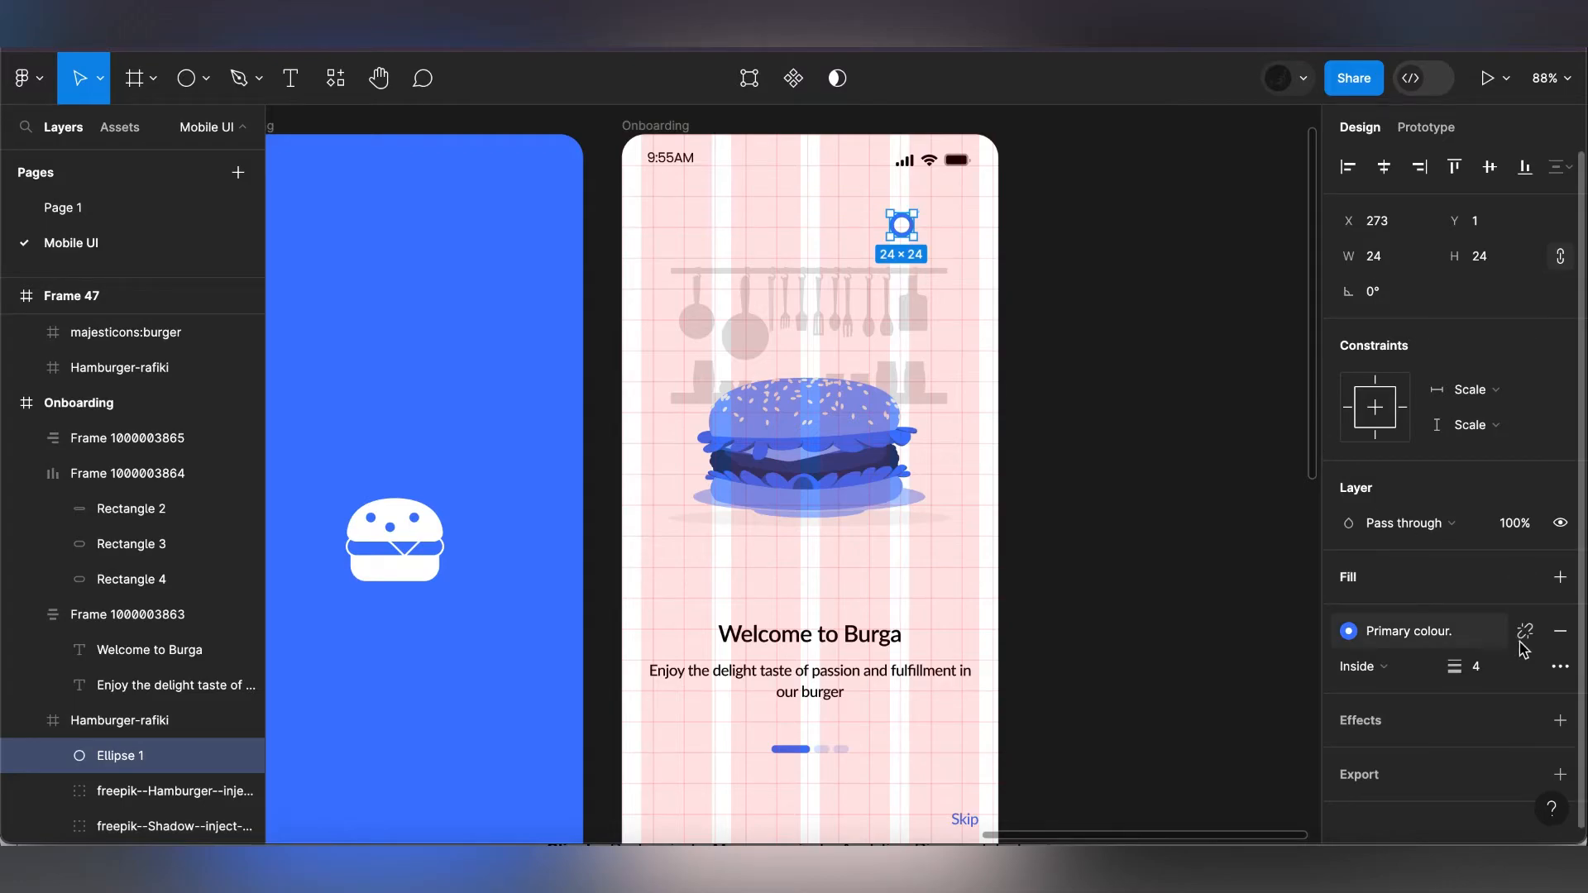
- Detach the colour style from the circle's stroke and set the stroke opacity to 60%
{"action": "left_click", "coordinate": [1525, 633]}
{"action": "left_click", "coordinate": [1461, 667]}
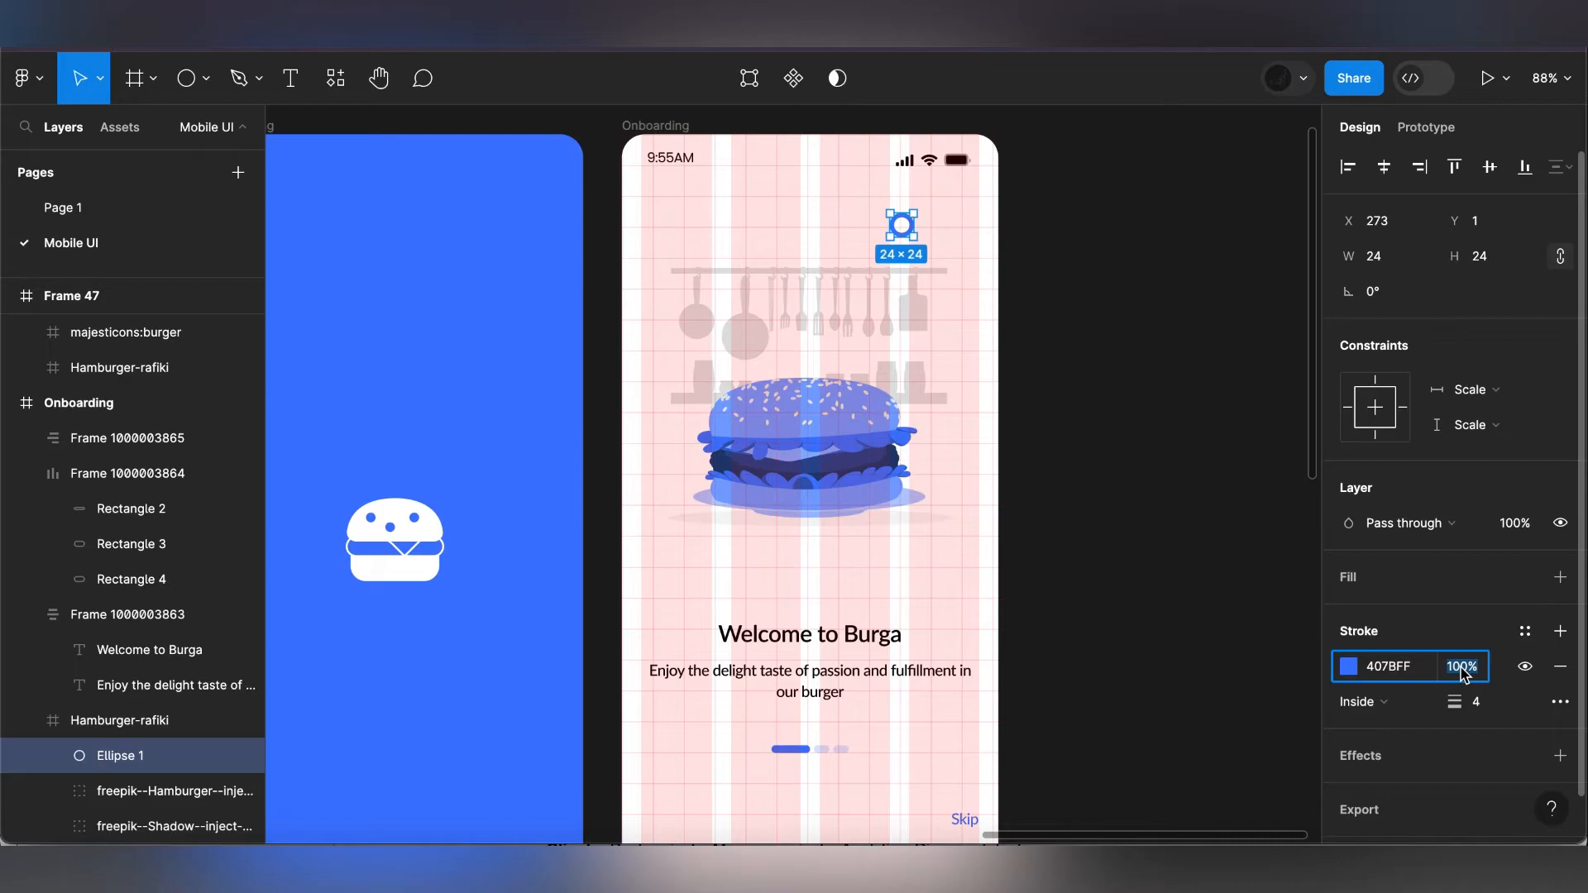
{"action": "type", "text": "60"}
{"action": "key", "text": "Return"}
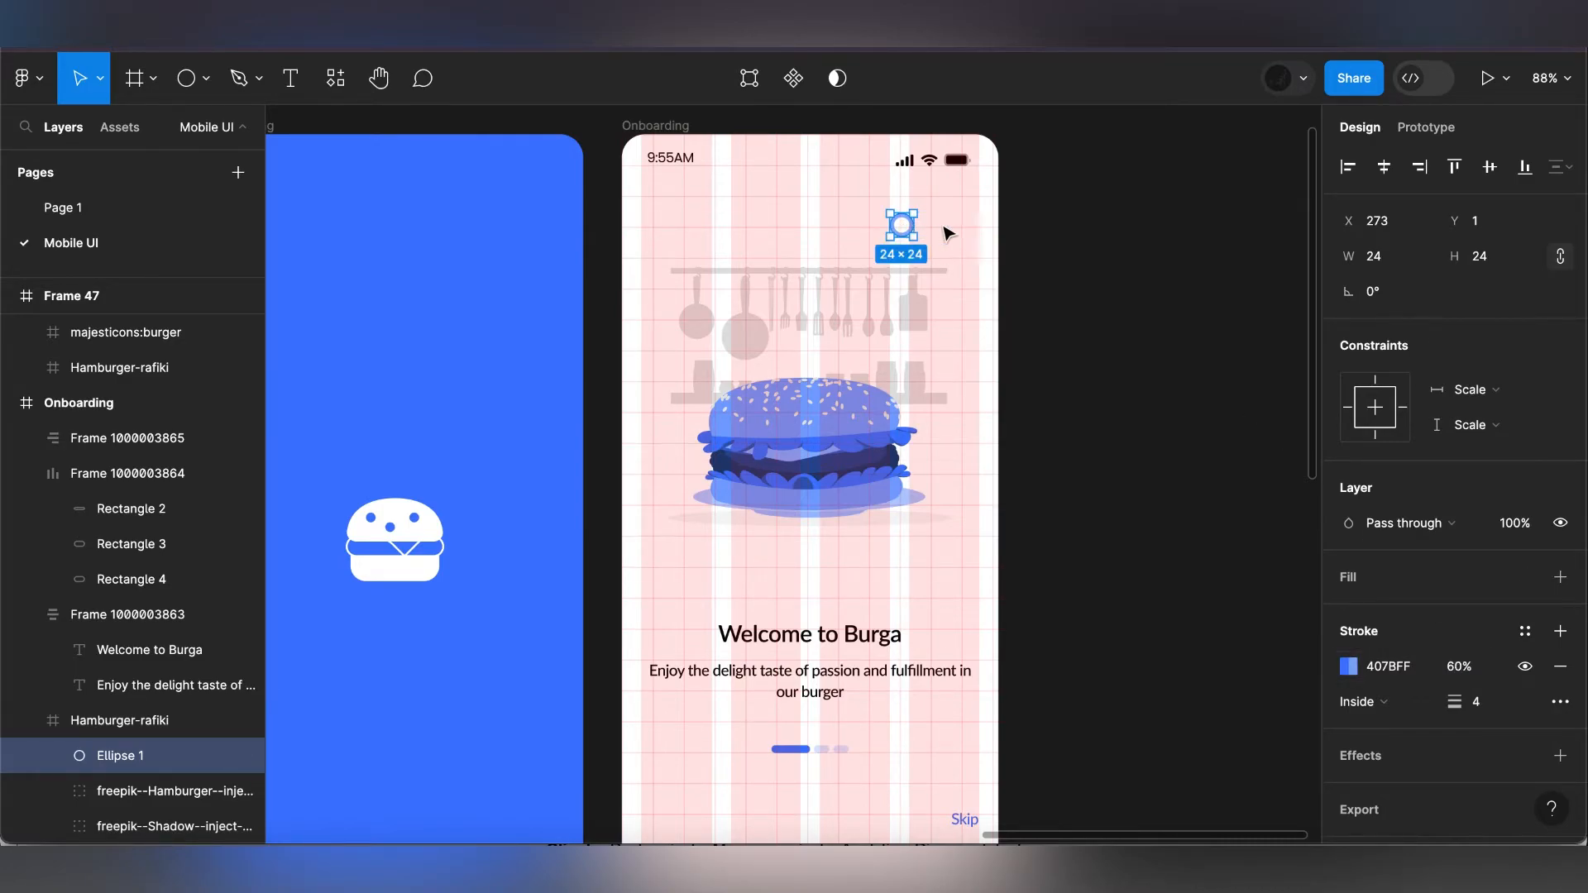
- Place the ring at the illustration's upper right and a copy at its upper left, sized 16 × 16 with a stroke of 3
{"action": "left_click_drag", "start_coordinate": [903, 225], "coordinate": [684, 229]}
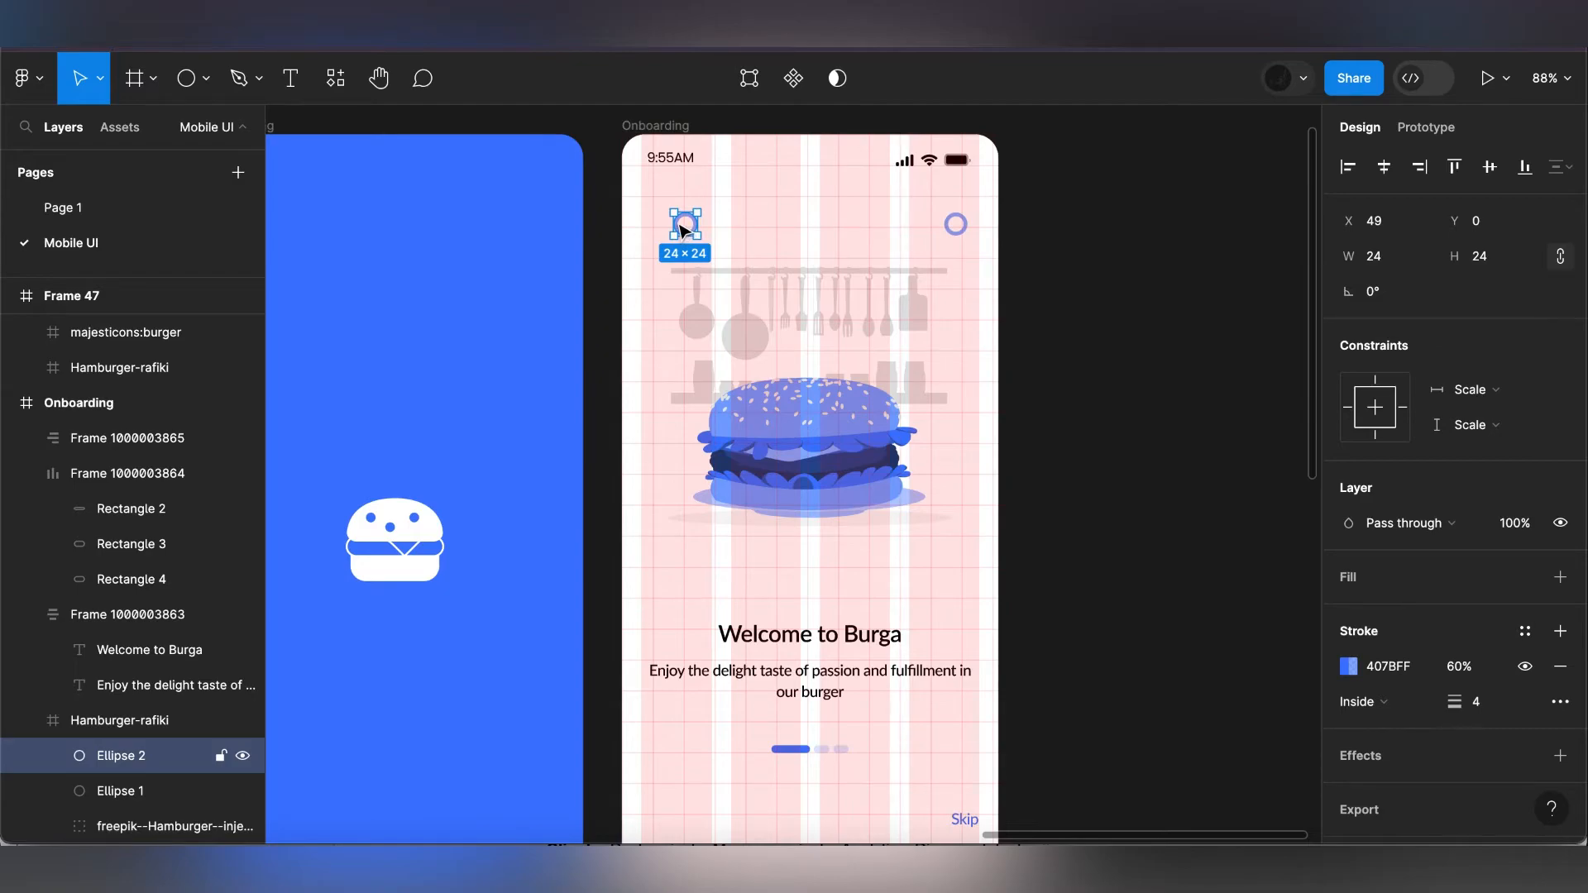
{"action": "left_click", "coordinate": [1501, 261]}
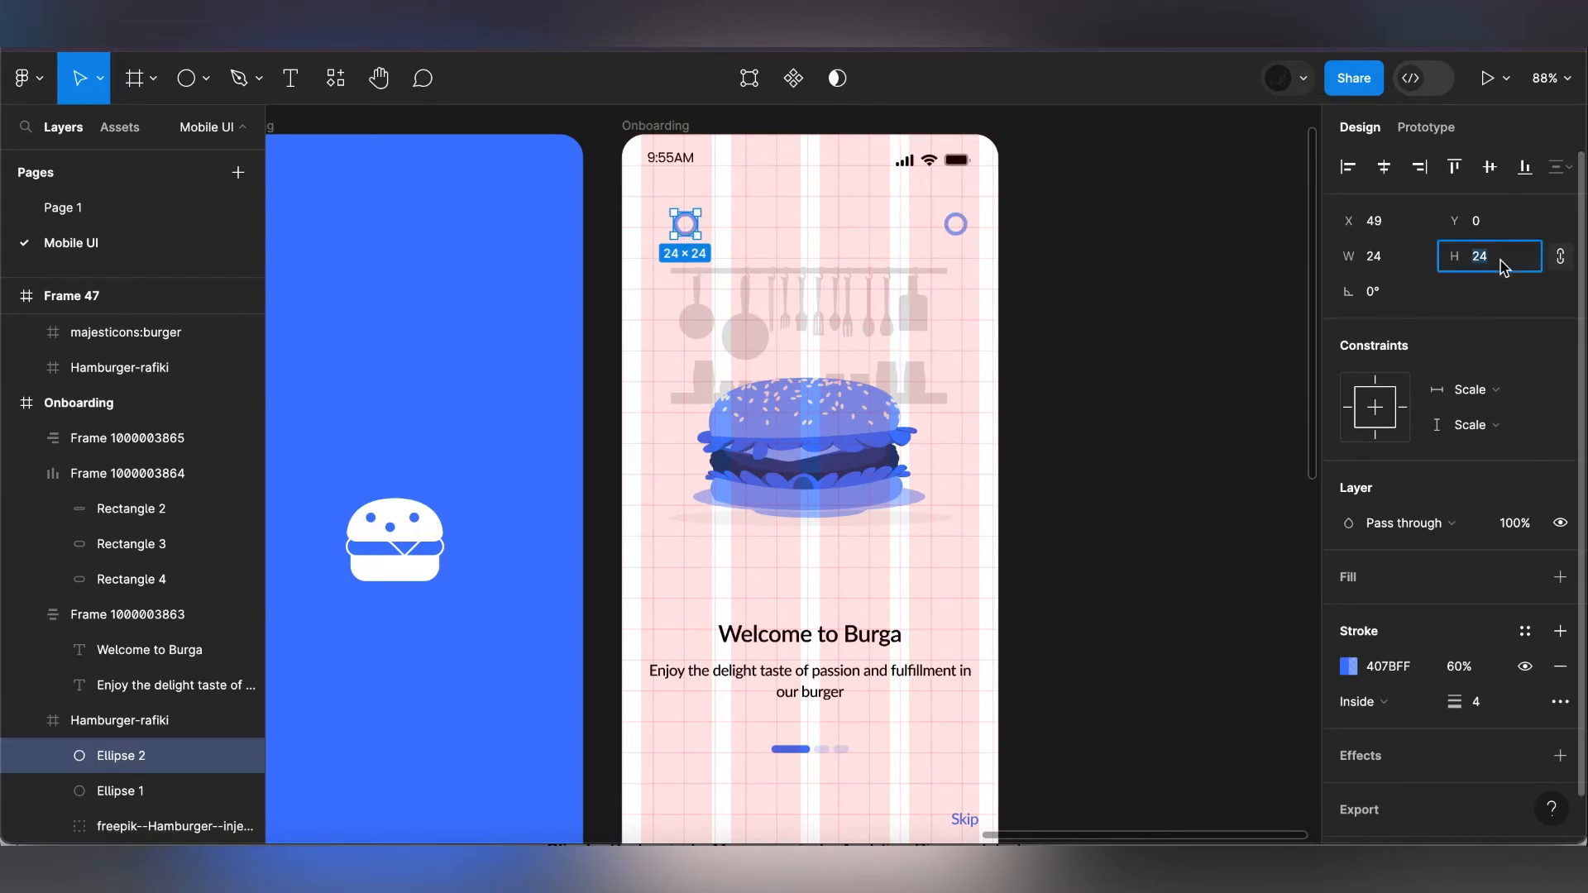
{"action": "type", "text": "16"}
{"action": "key", "text": "Return"}
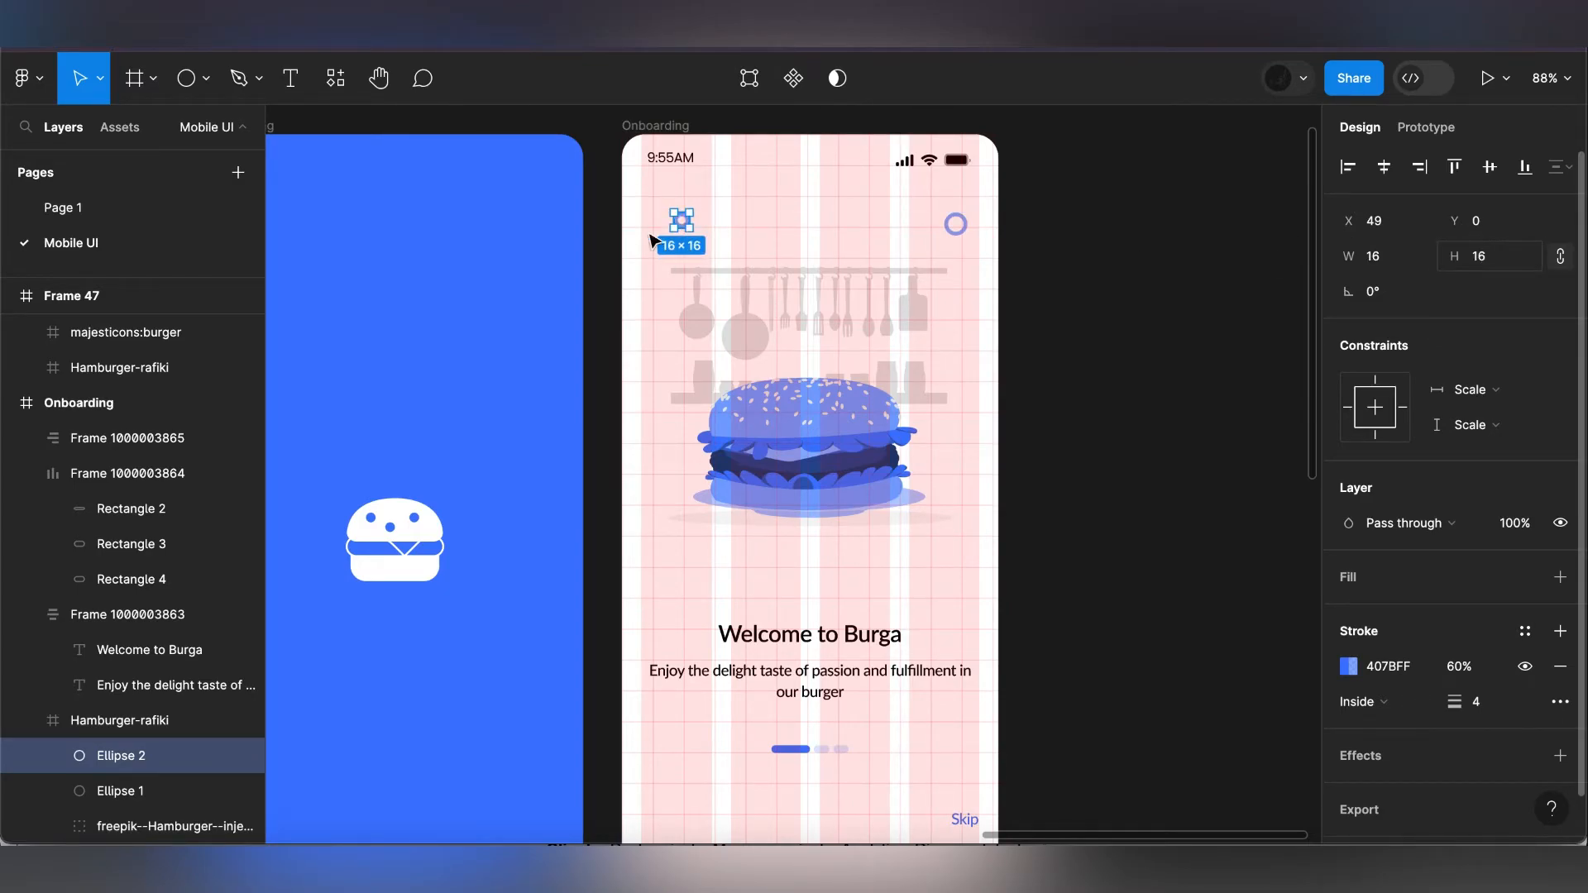
{"action": "left_click", "coordinate": [1483, 710]}
{"action": "type", "text": "3"}
{"action": "key", "text": "Return"}
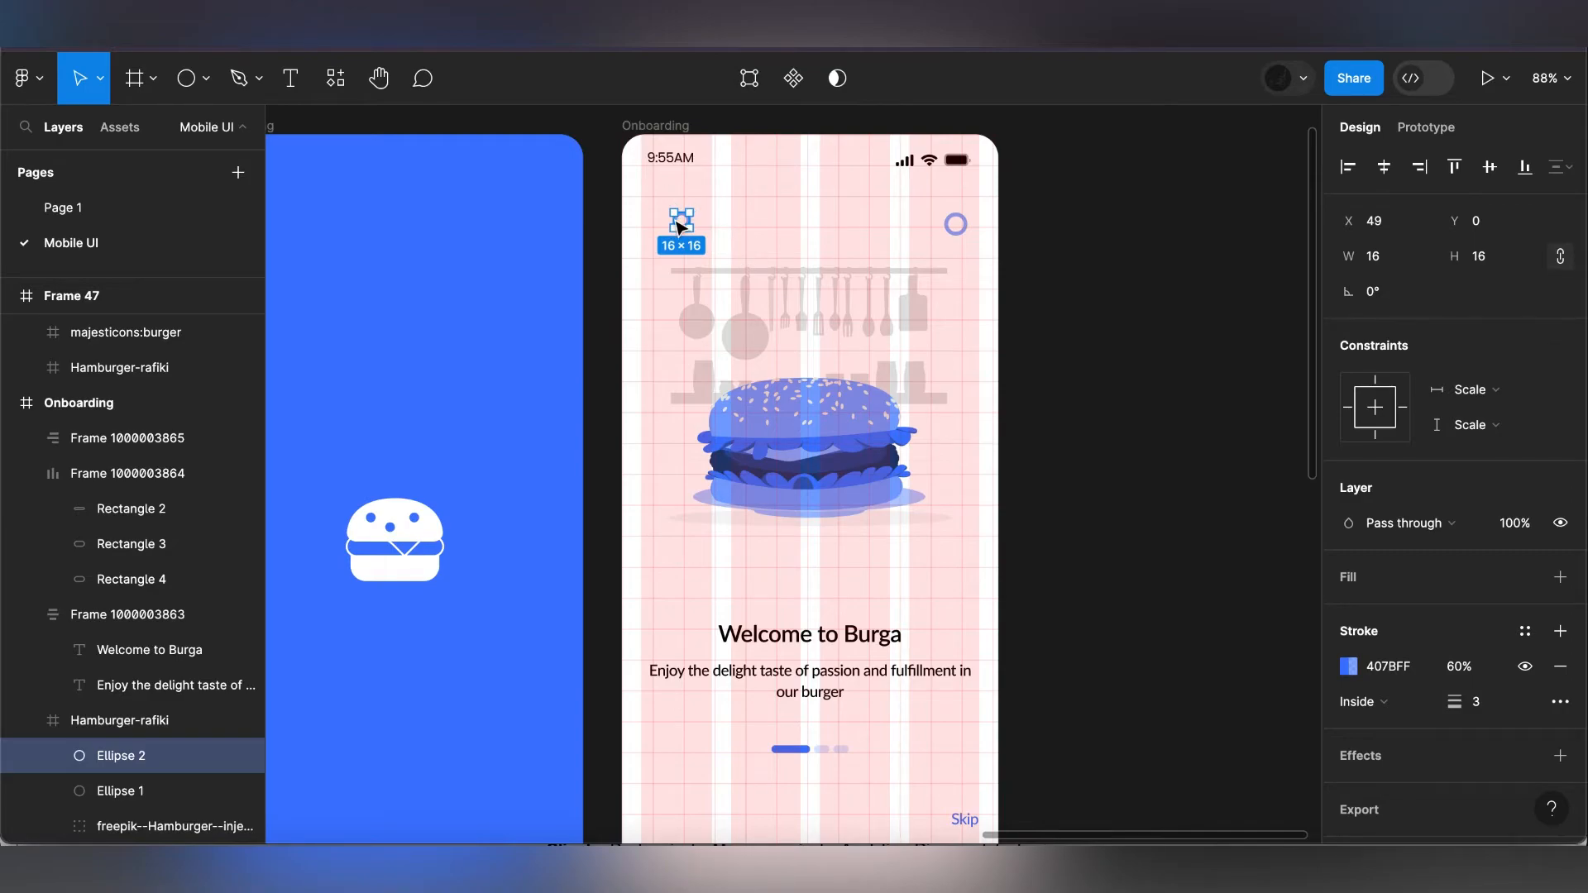
- Duplicate the 16 × 16 ring to the lower left and lower right of the burger illustration, above the welcome heading
{"action": "left_click_drag", "start_coordinate": [686, 226], "coordinate": [665, 588]}
{"action": "key", "text": "super+z"}
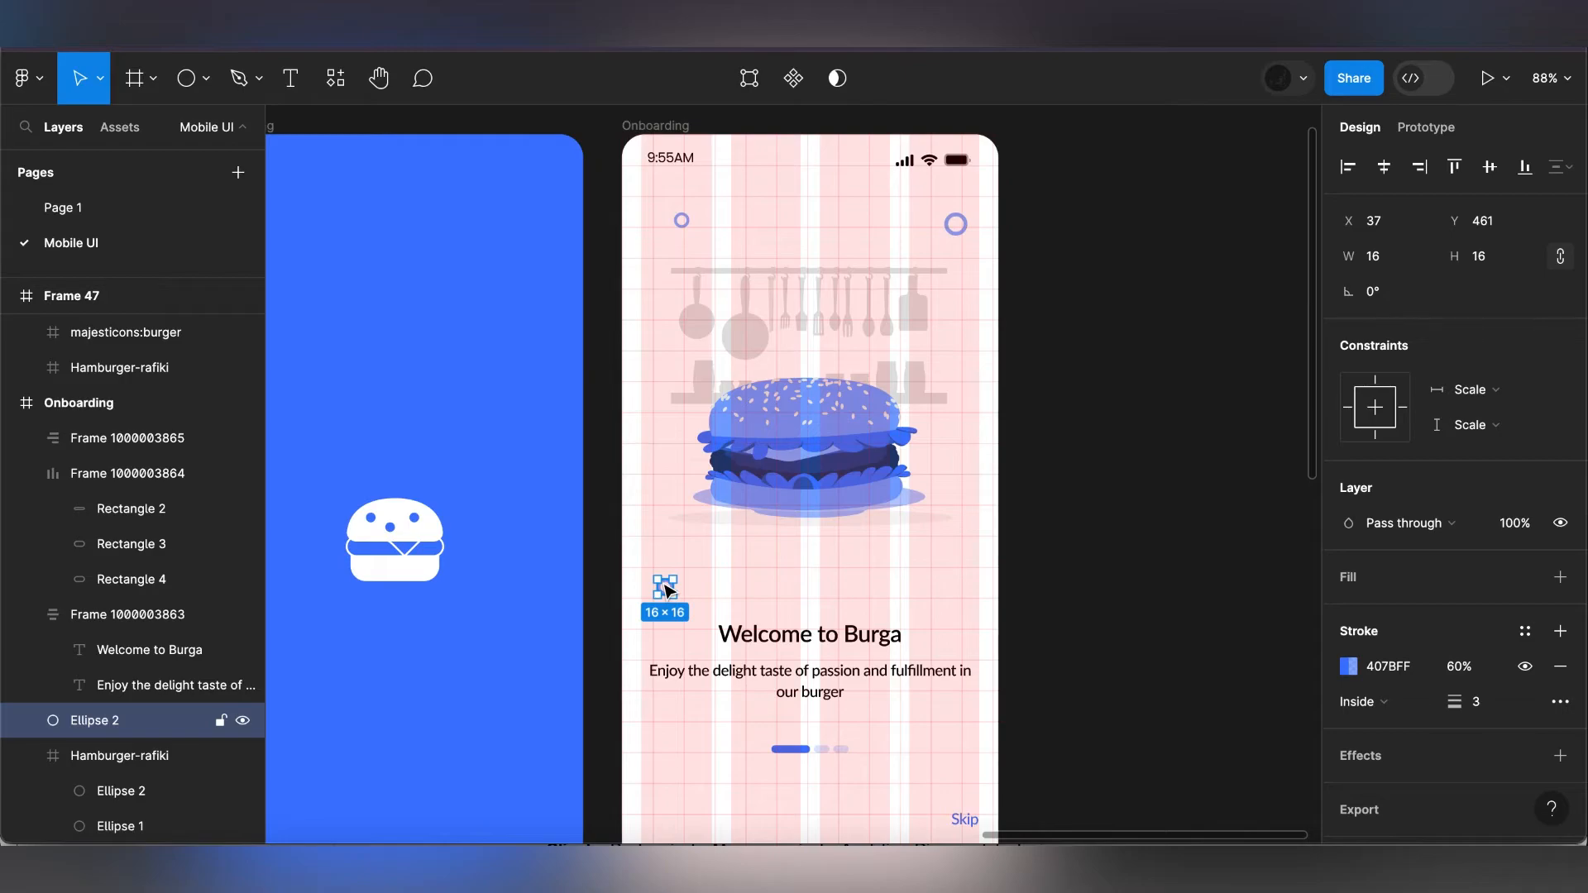
{"action": "left_click_drag", "start_coordinate": [669, 588], "coordinate": [953, 587]}
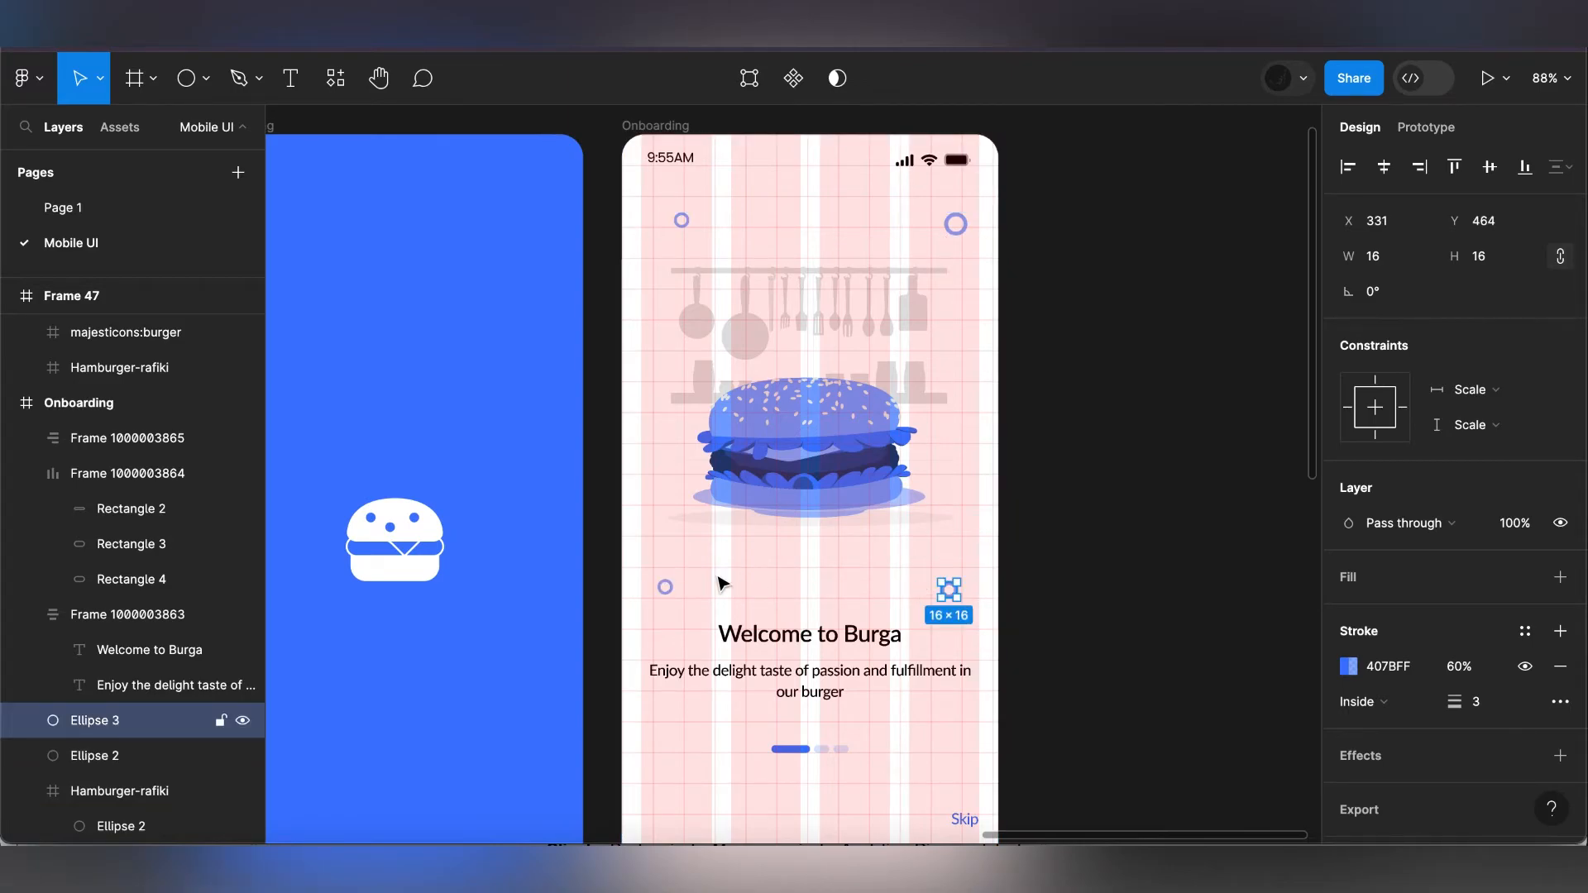
- Resize the lower-left ring to 24 × 24 and set its stroke thickness to 4
{"action": "left_click", "coordinate": [664, 587]}
{"action": "left_click", "coordinate": [1496, 265]}
{"action": "type", "text": "24"}
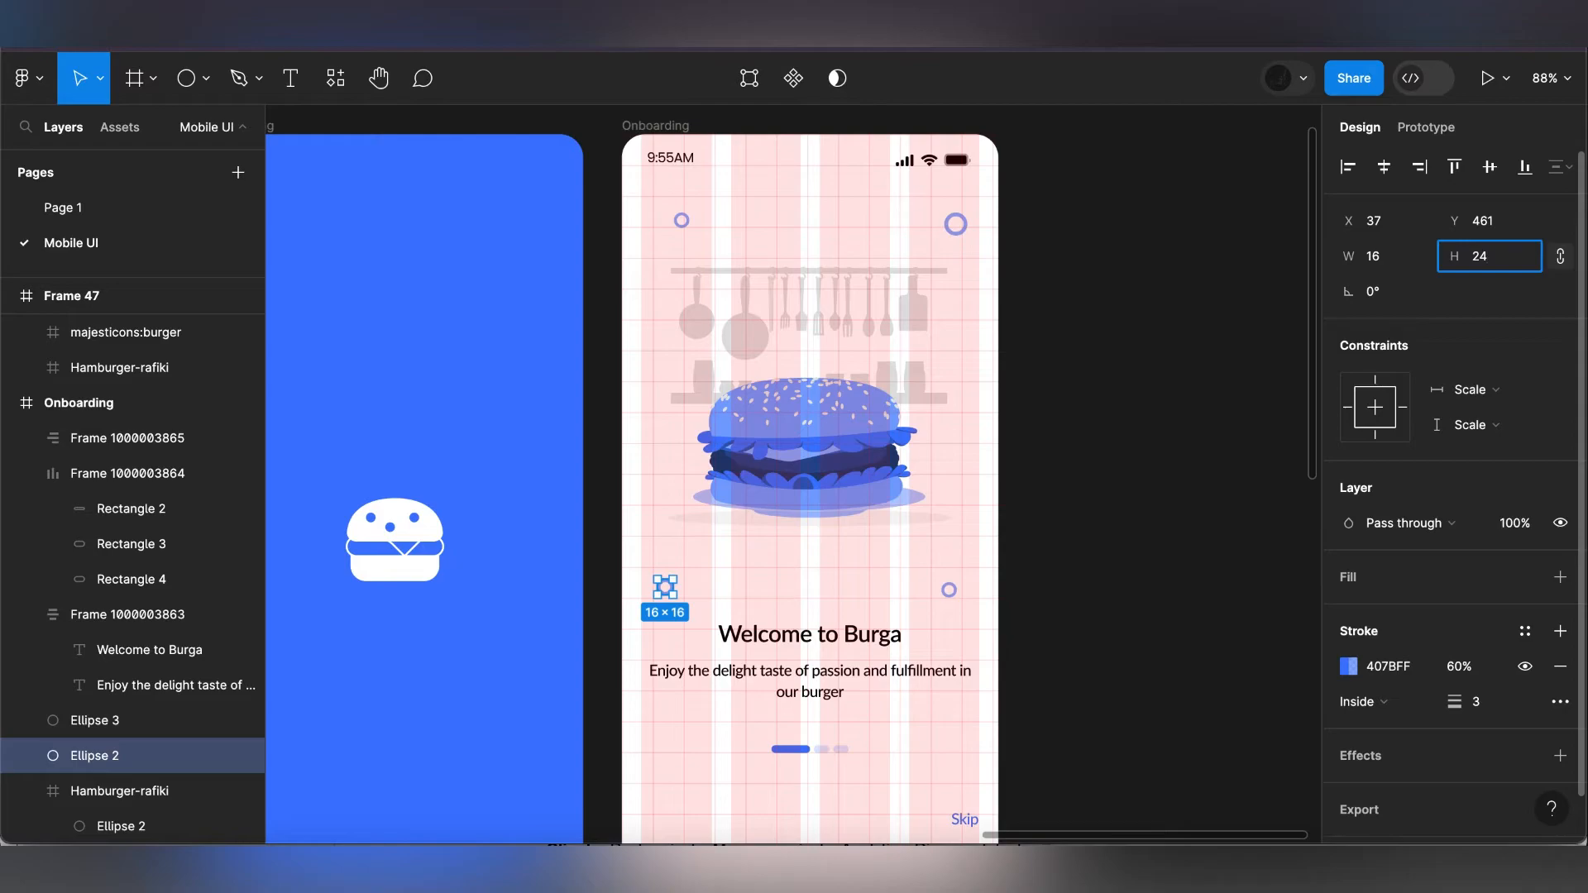
{"action": "key", "text": "Return"}
{"action": "left_click", "coordinate": [1479, 708]}
{"action": "key", "text": "Return"}
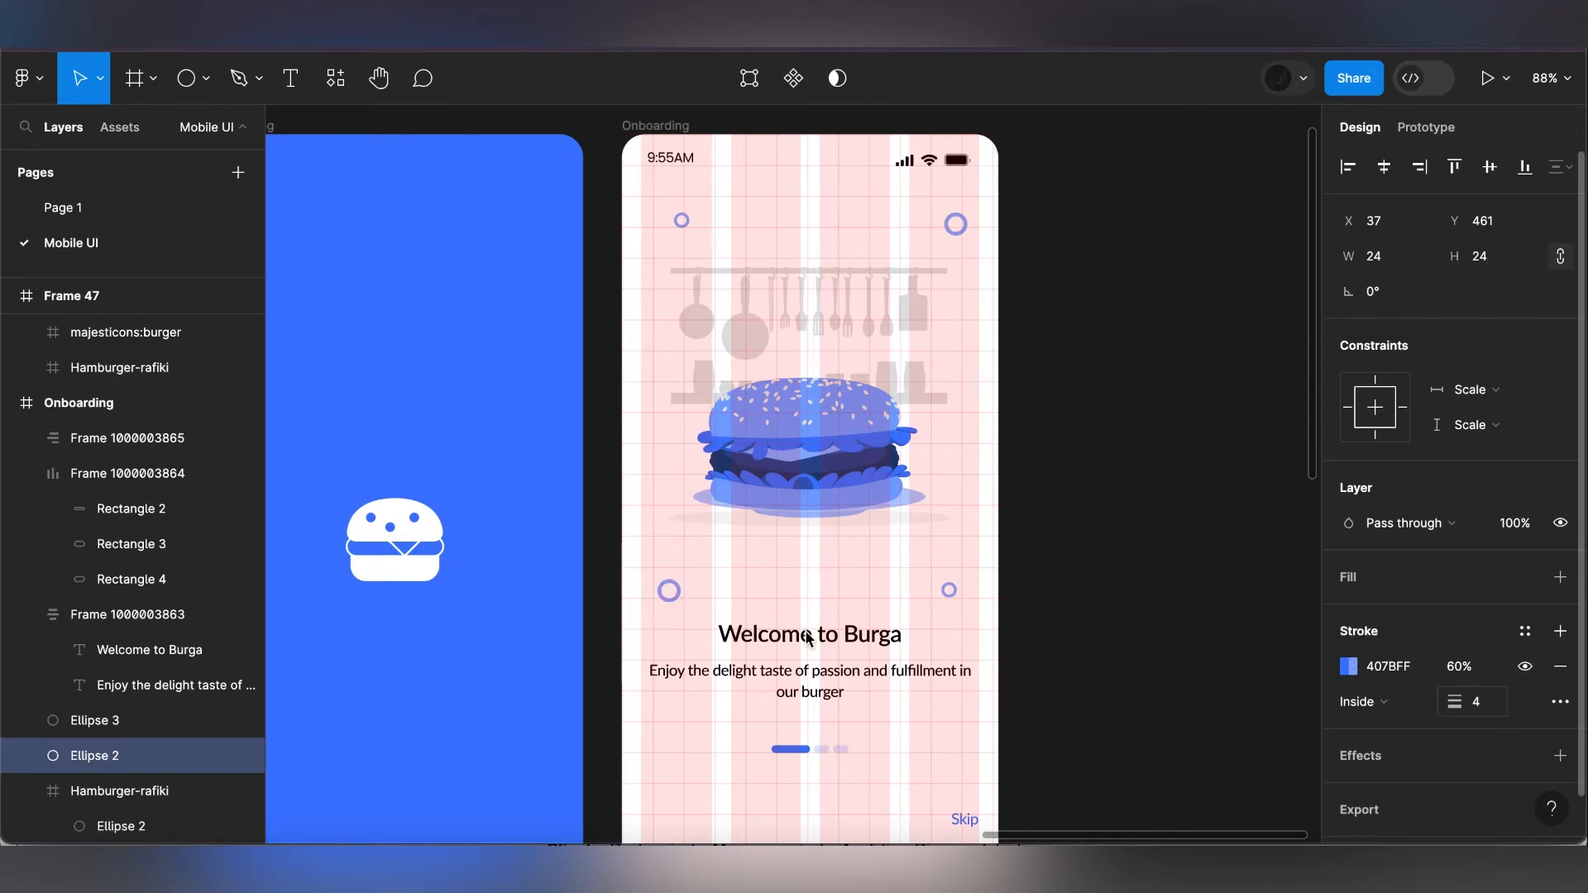
- Raise the lower-left ring to Y 439 and nudge the lower-right ring up and right to X 334, Y 449
{"action": "left_click_drag", "start_coordinate": [671, 605], "coordinate": [668, 578]}
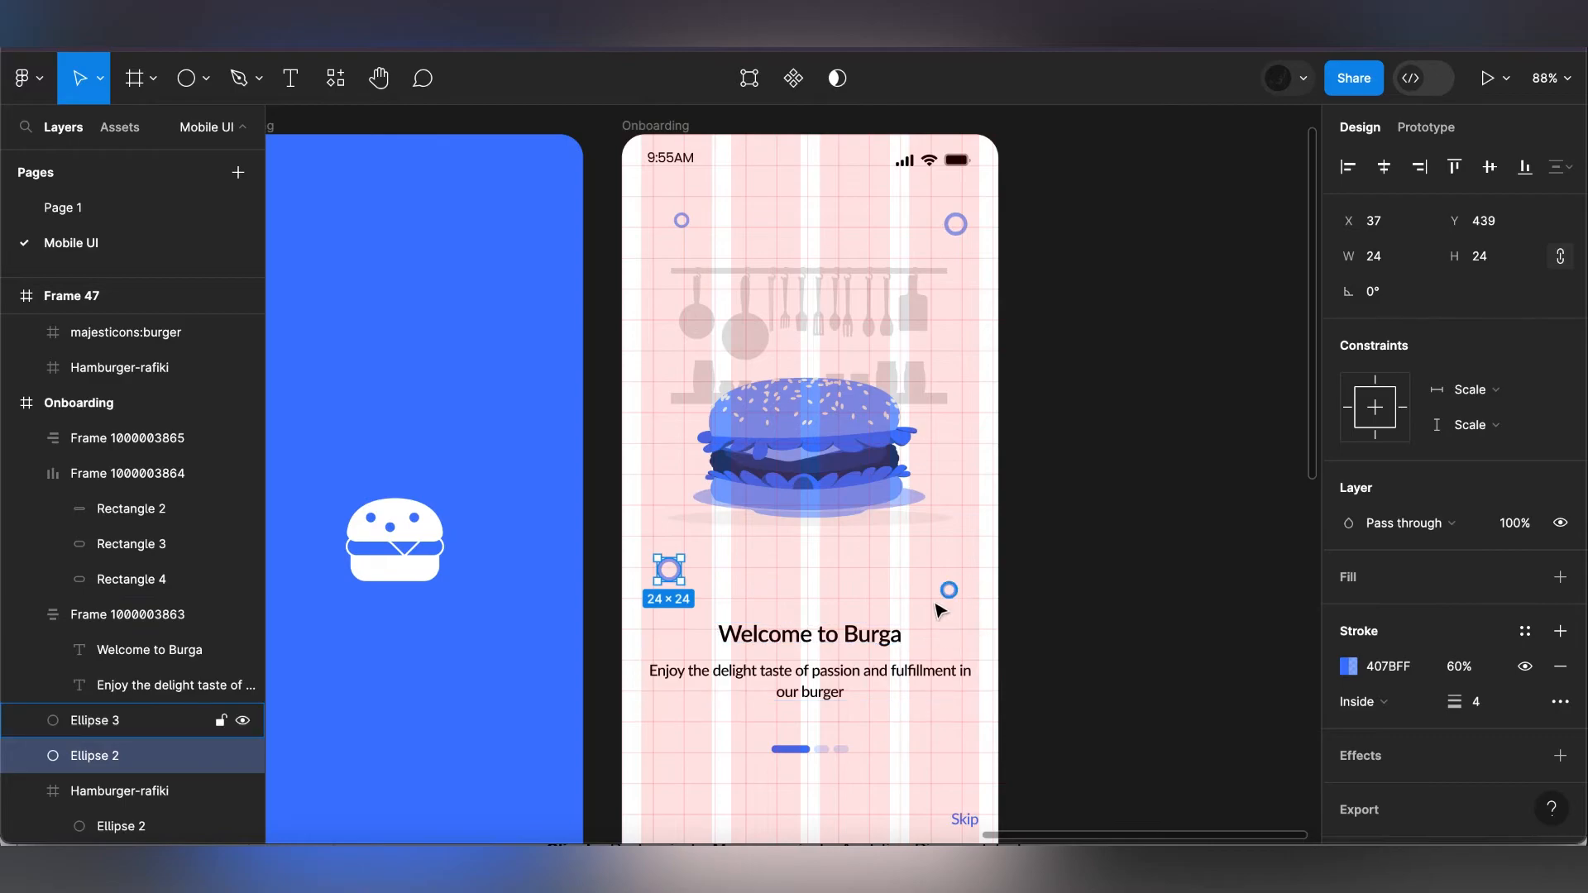
{"action": "left_click_drag", "start_coordinate": [954, 594], "coordinate": [951, 590]}
{"action": "key", "text": "Up"}
{"action": "key", "text": "Up"}
{"action": "key", "text": "Up"}
{"action": "key", "text": "Up"}
{"action": "key", "text": "Up"}
{"action": "key", "text": "Up"}
{"action": "key", "text": "Up"}
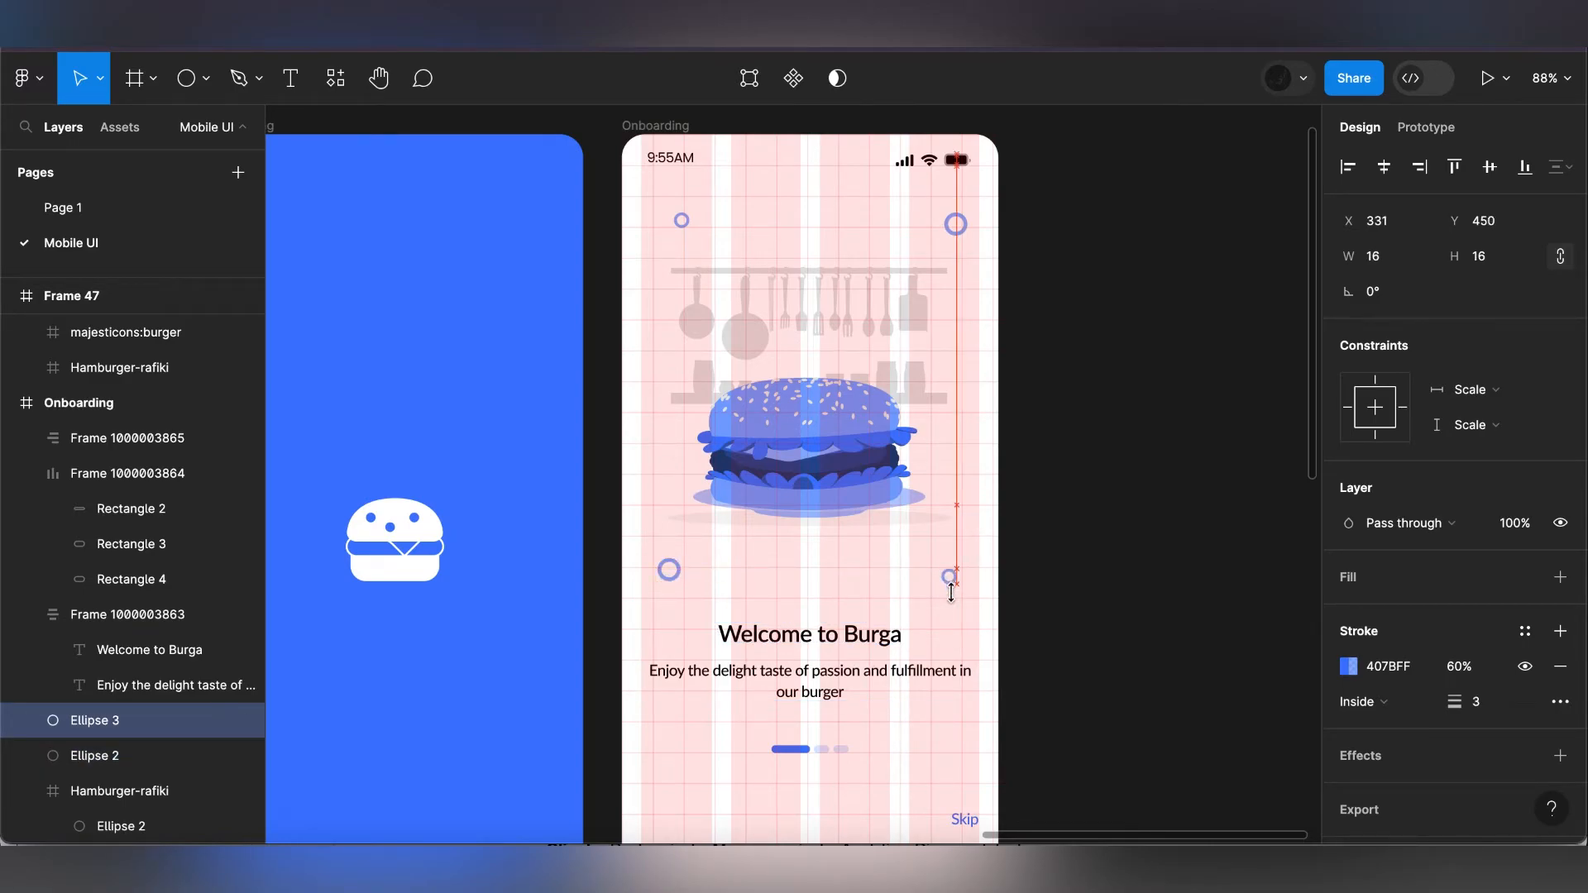
{"action": "key", "text": "Right"}
{"action": "key", "text": "Right"}
{"action": "key", "text": "Right"}
{"action": "key", "text": "Right"}
{"action": "key", "text": "Right"}
{"action": "key", "text": "Right"}
{"action": "key", "text": "Right"}
{"action": "key", "text": "Right"}
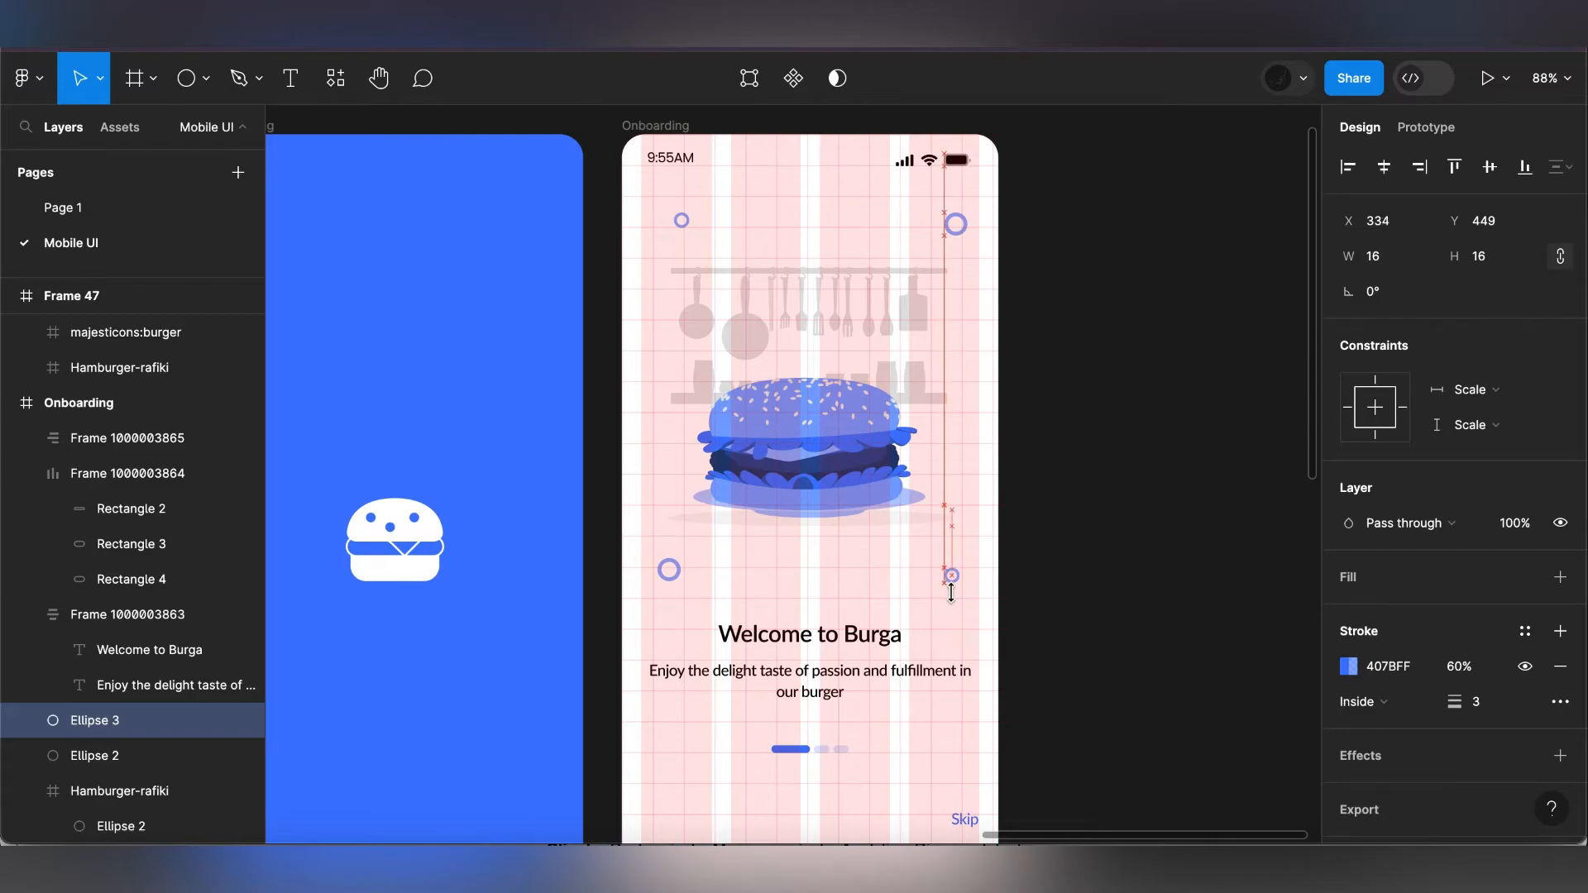
- Nudge the lower-right ring to X 341 and hide the layout grid on the welcome onboarding frame
{"action": "key", "text": "Right"}
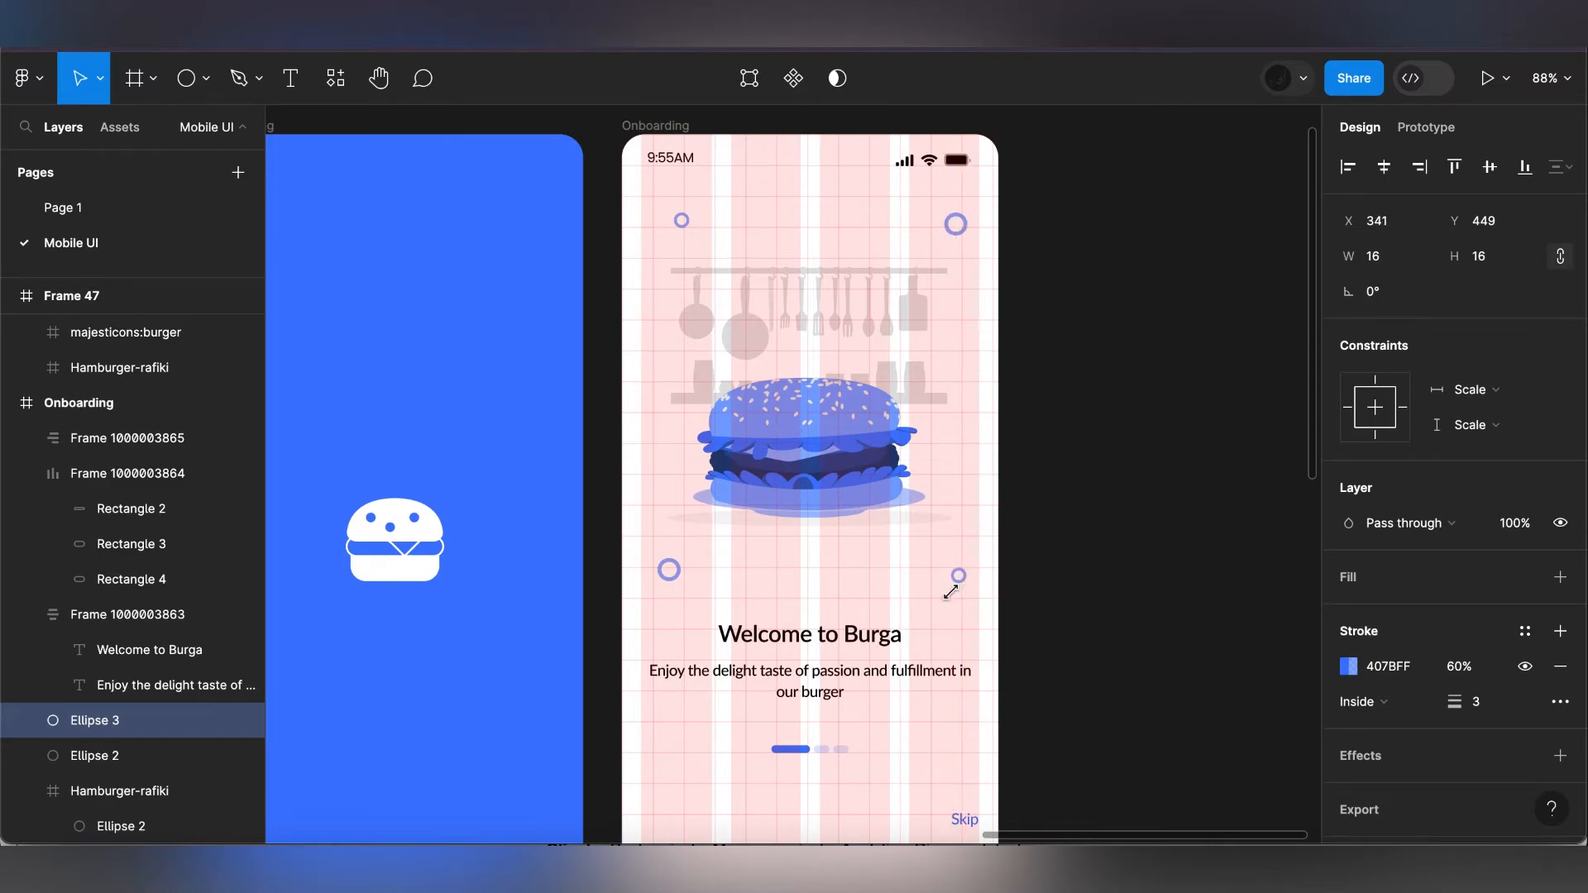
{"action": "scroll", "coordinate": [1026, 554], "scroll_direction": "down", "scroll_amount": 5}
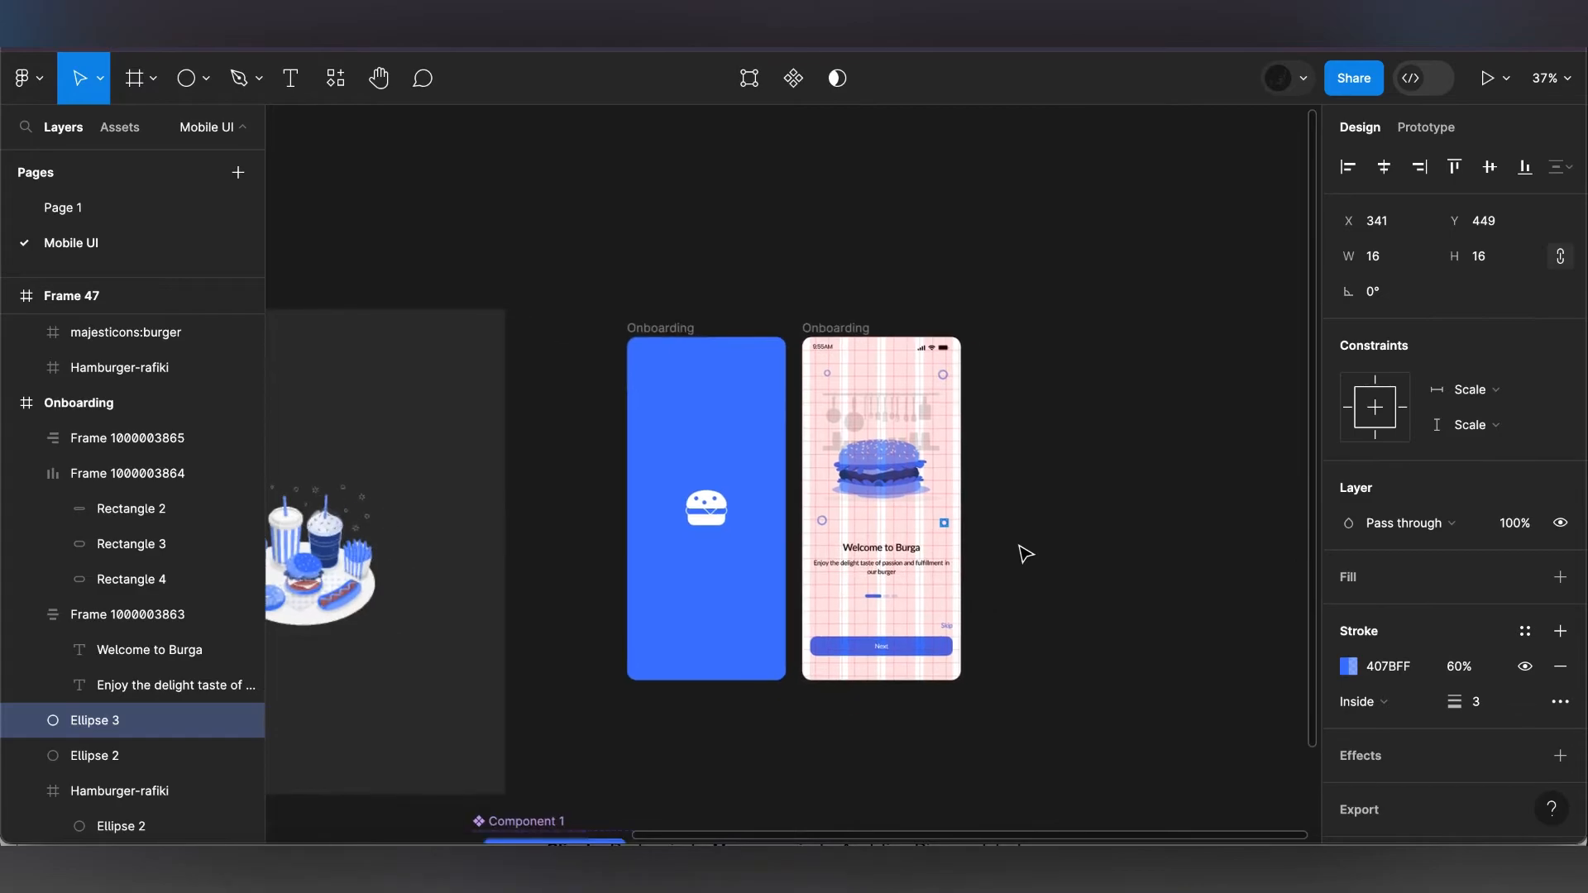
{"action": "left_click", "coordinate": [852, 331]}
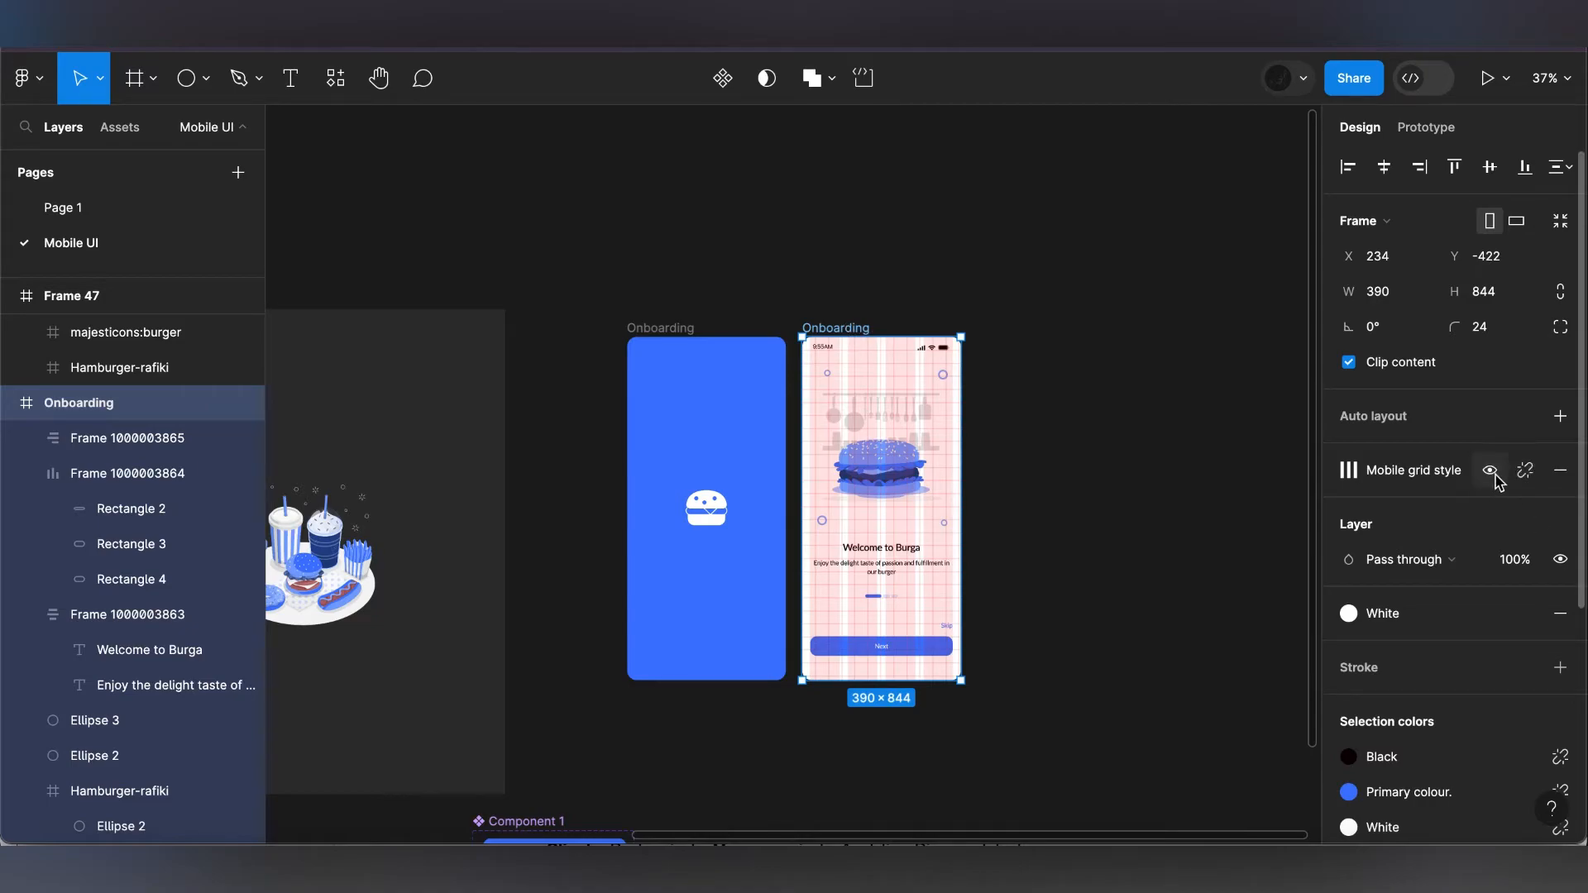
{"action": "left_click", "coordinate": [1492, 473]}
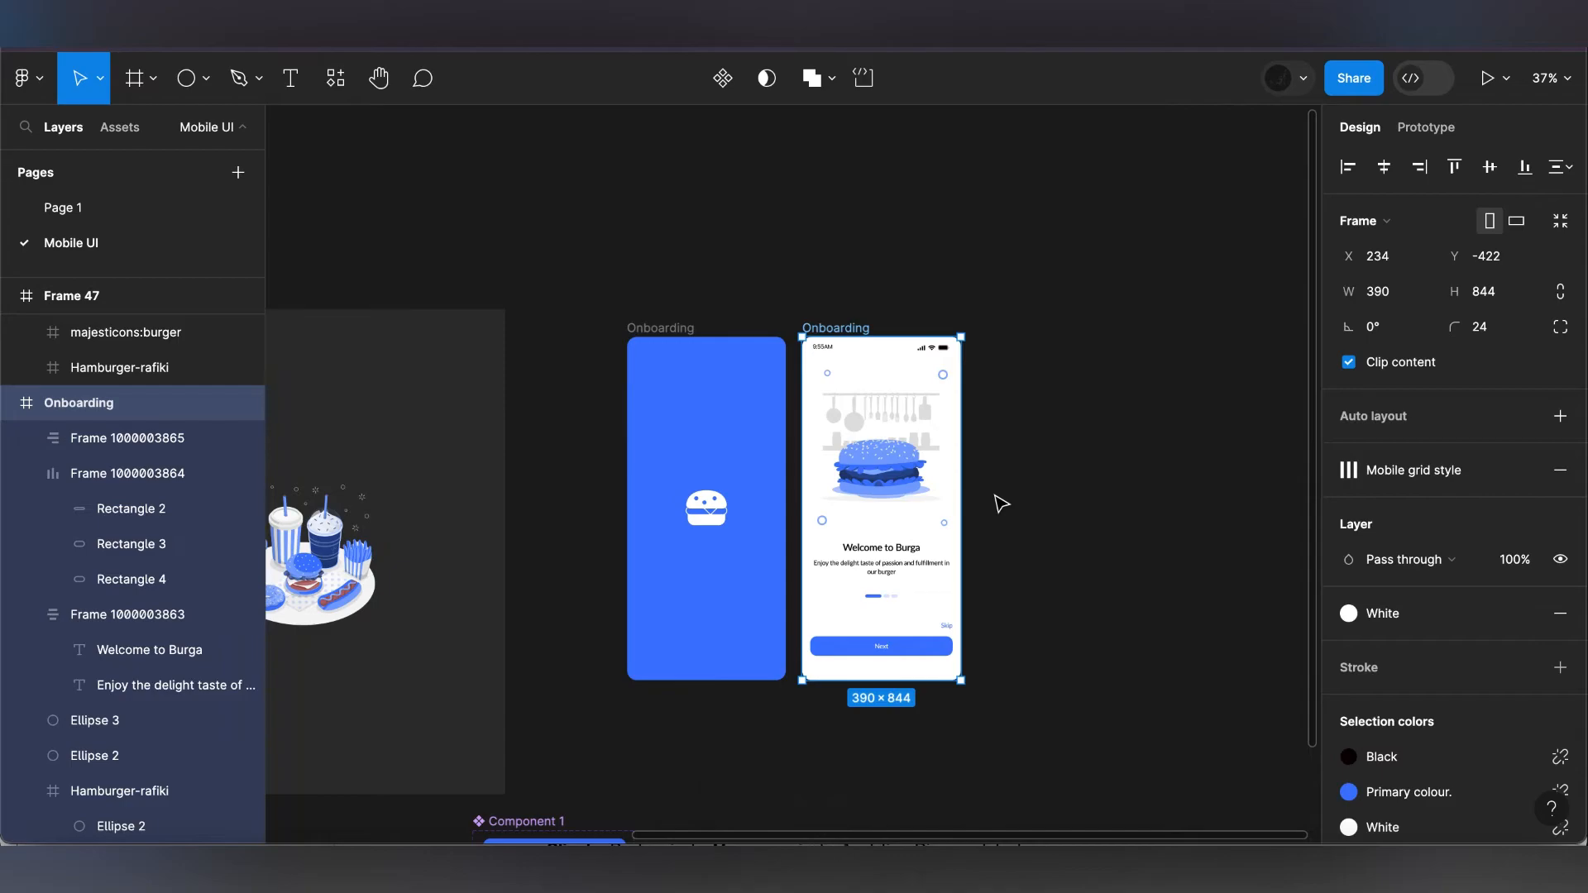
- Duplicate the welcome onboarding screen and change the copy's heading to "A good sensation"
{"action": "scroll", "coordinate": [1001, 503], "scroll_direction": "up", "scroll_amount": 3}
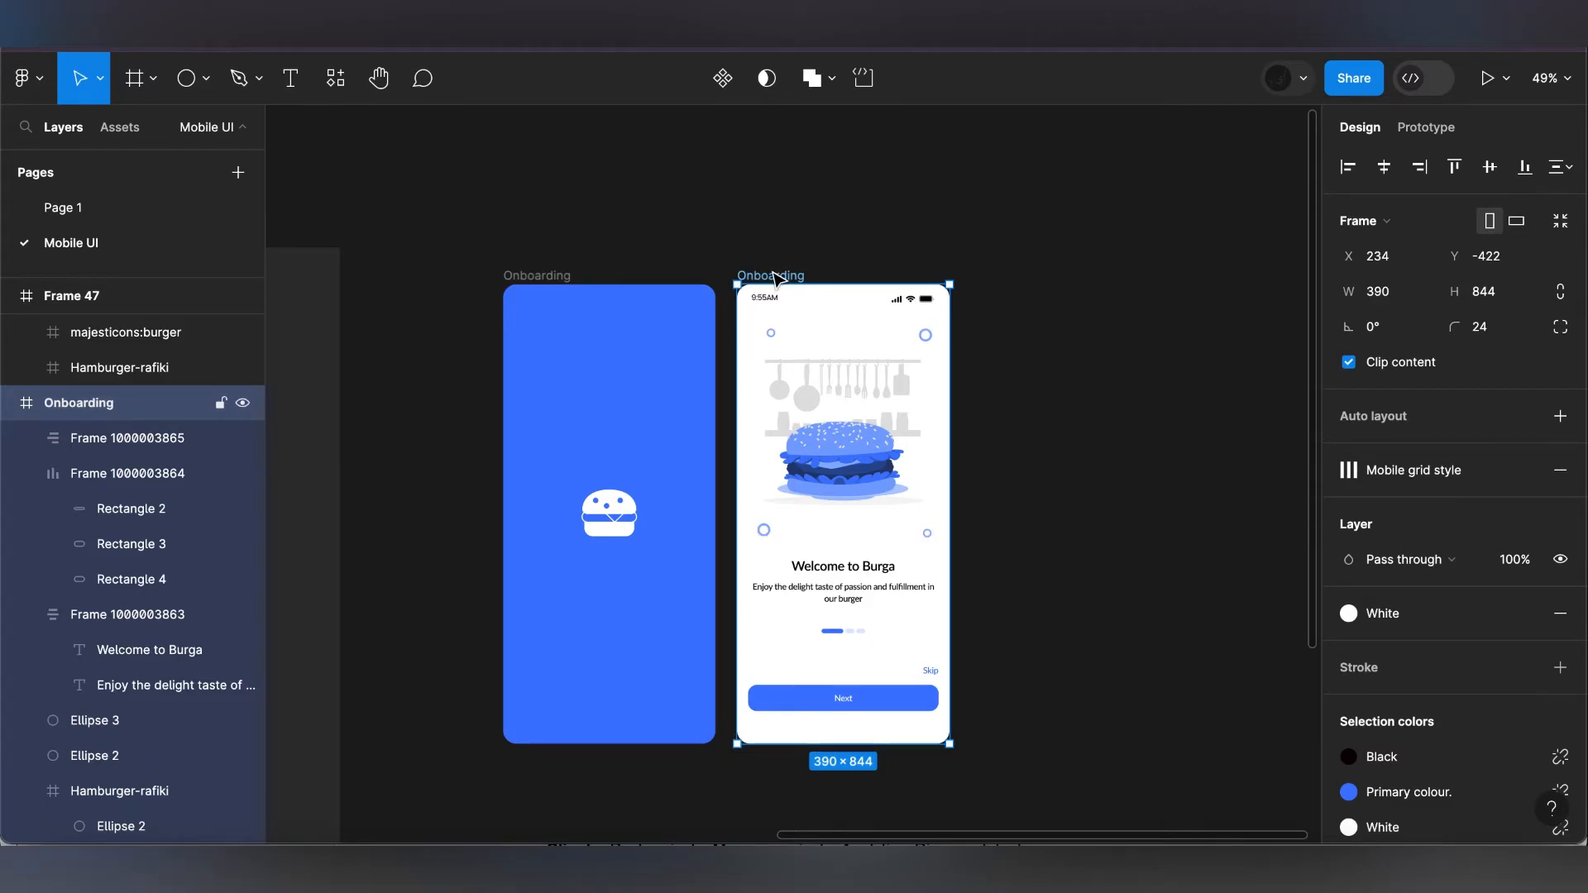
{"action": "key", "text": "ctrl+d"}
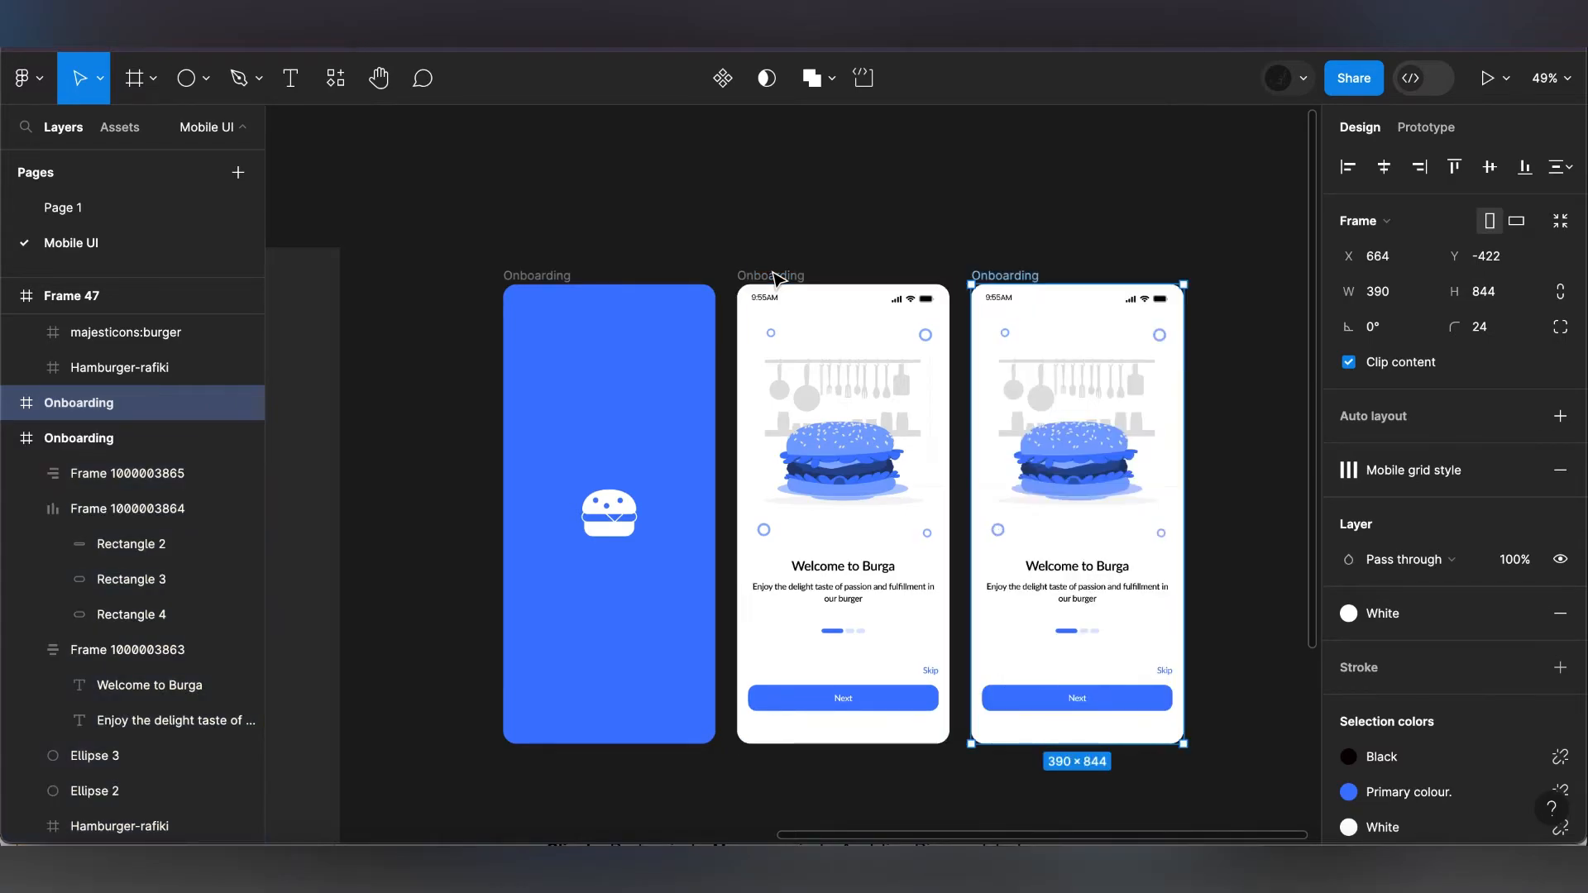
{"action": "left_click", "coordinate": [1114, 571]}
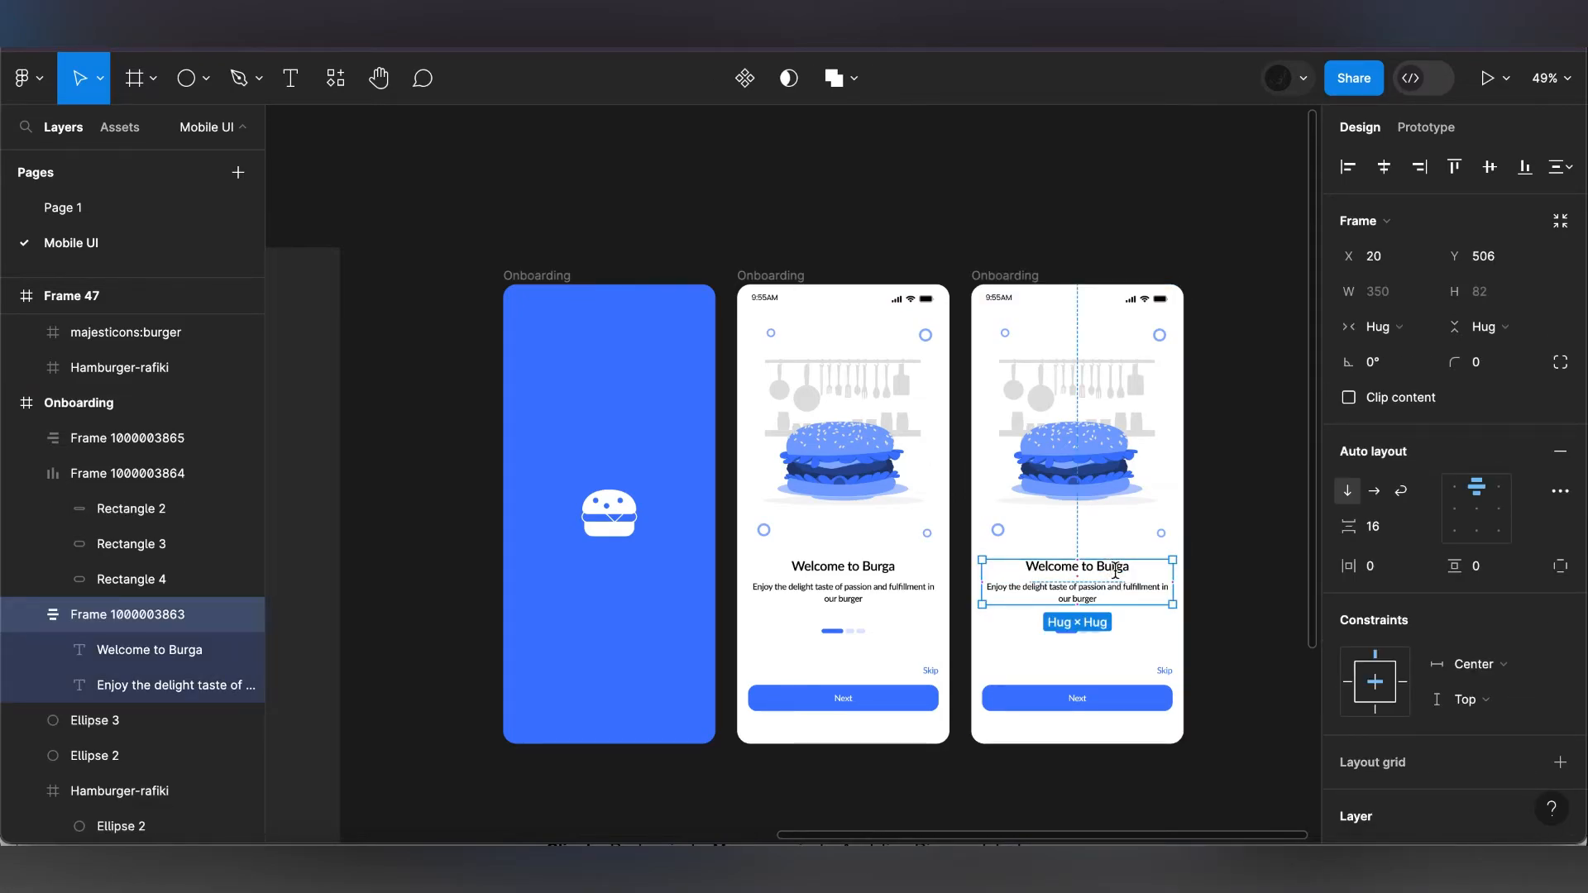
{"action": "double_click", "coordinate": [1114, 571]}
{"action": "type", "text": "A"}
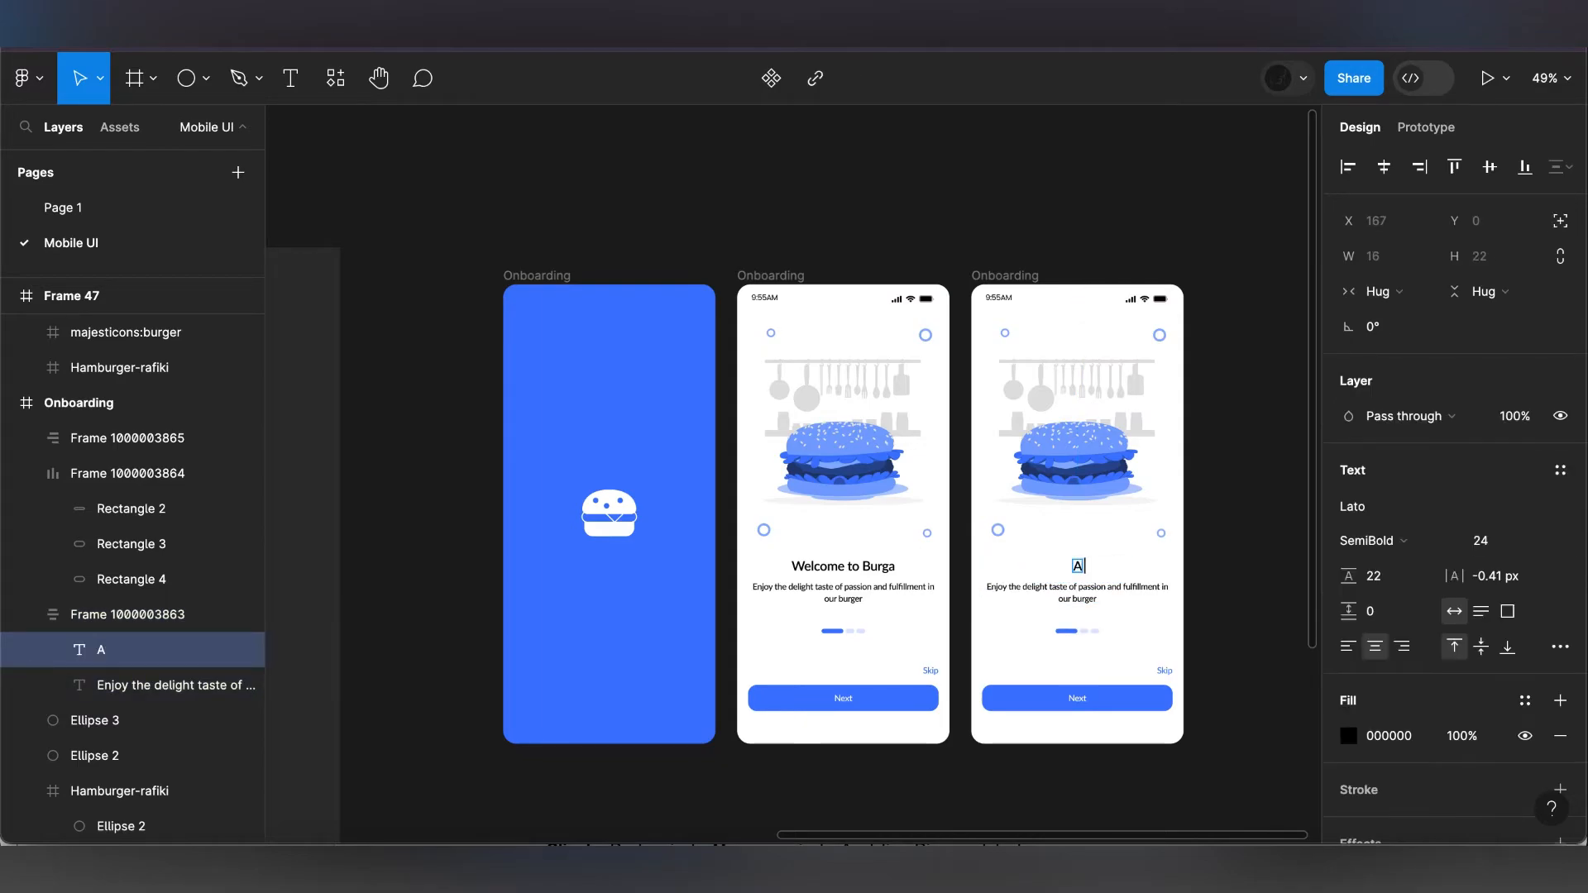
{"action": "type", "text": " good sensation"}
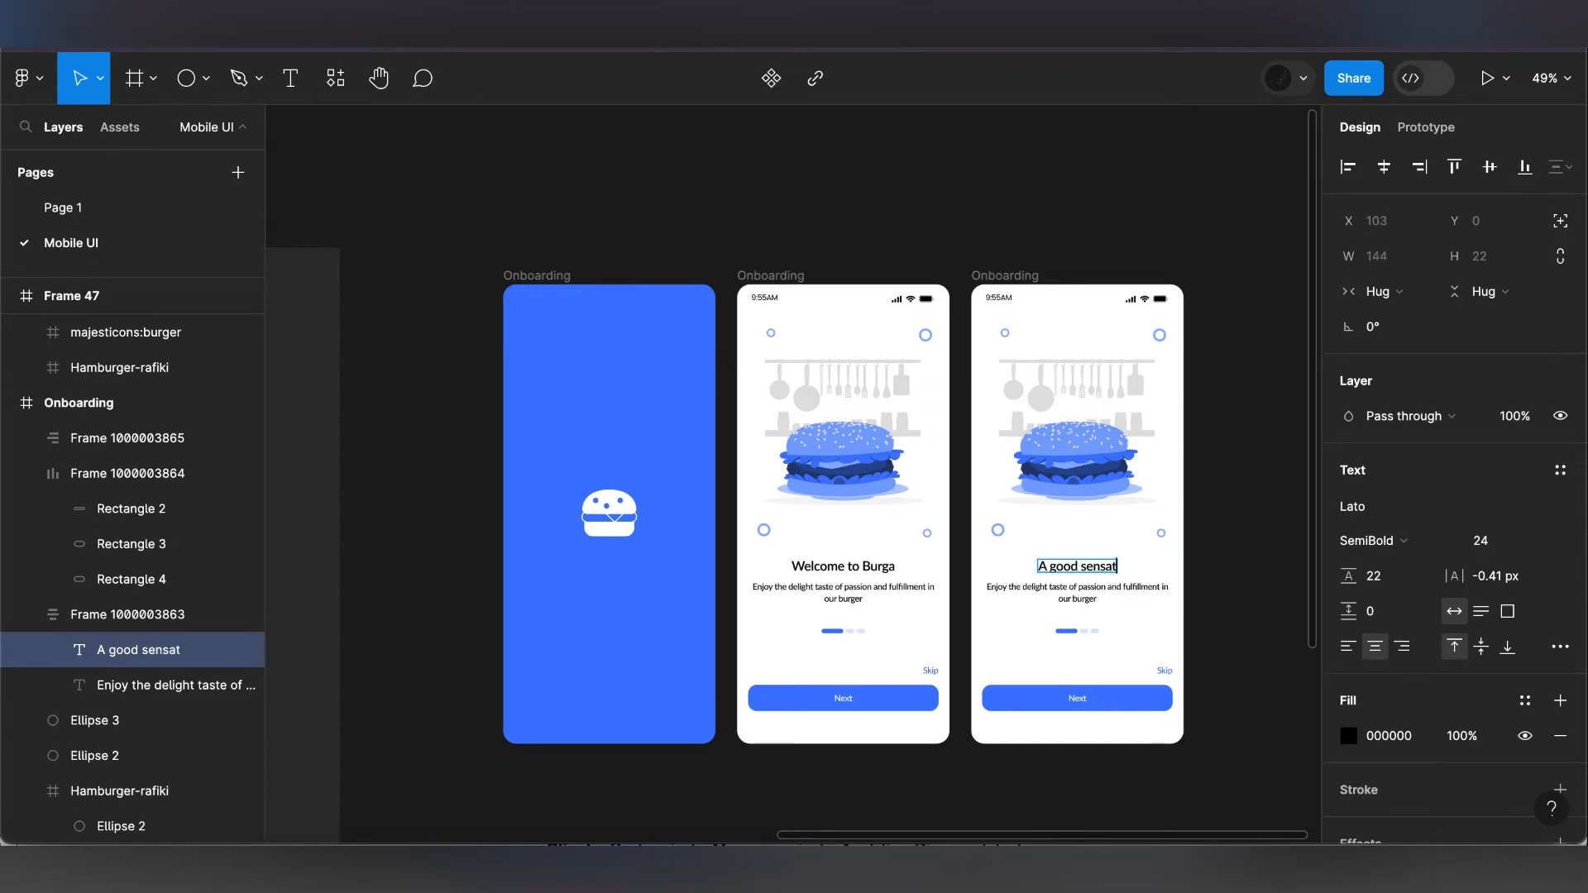
- Replace the description on the copied screen with "The beauty of the burger lies in the taste of our client’s taste bud."
{"action": "double_click", "coordinate": [1115, 597]}
{"action": "scroll", "coordinate": [1114, 595], "scroll_direction": "up", "scroll_amount": 3}
{"action": "scroll", "coordinate": [1115, 592], "scroll_direction": "up", "scroll_amount": 1}
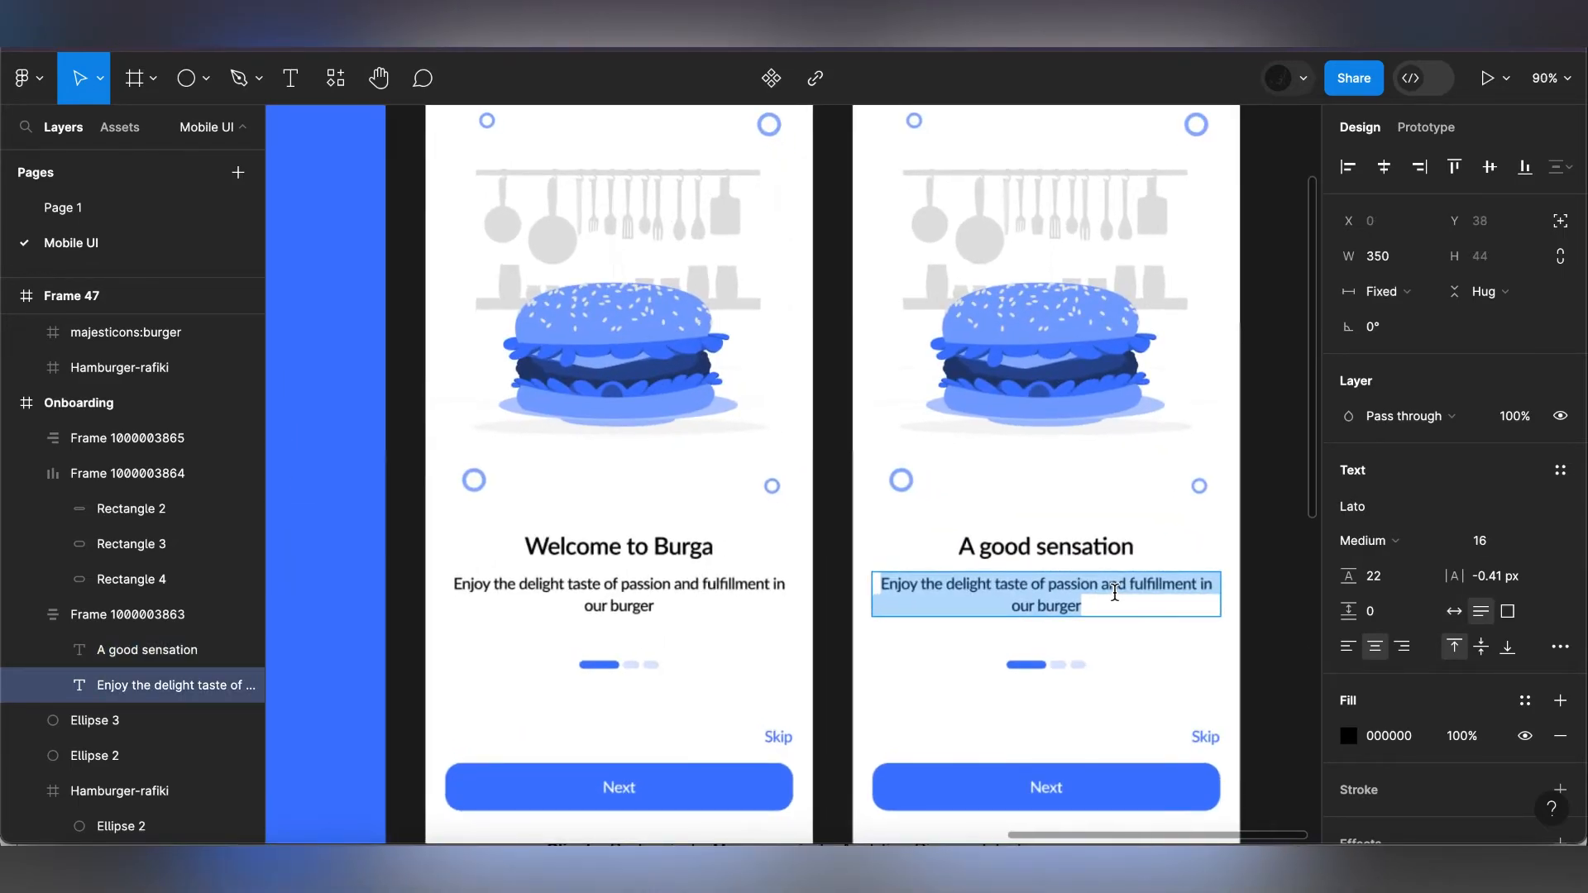
{"action": "type", "text": "The be"}
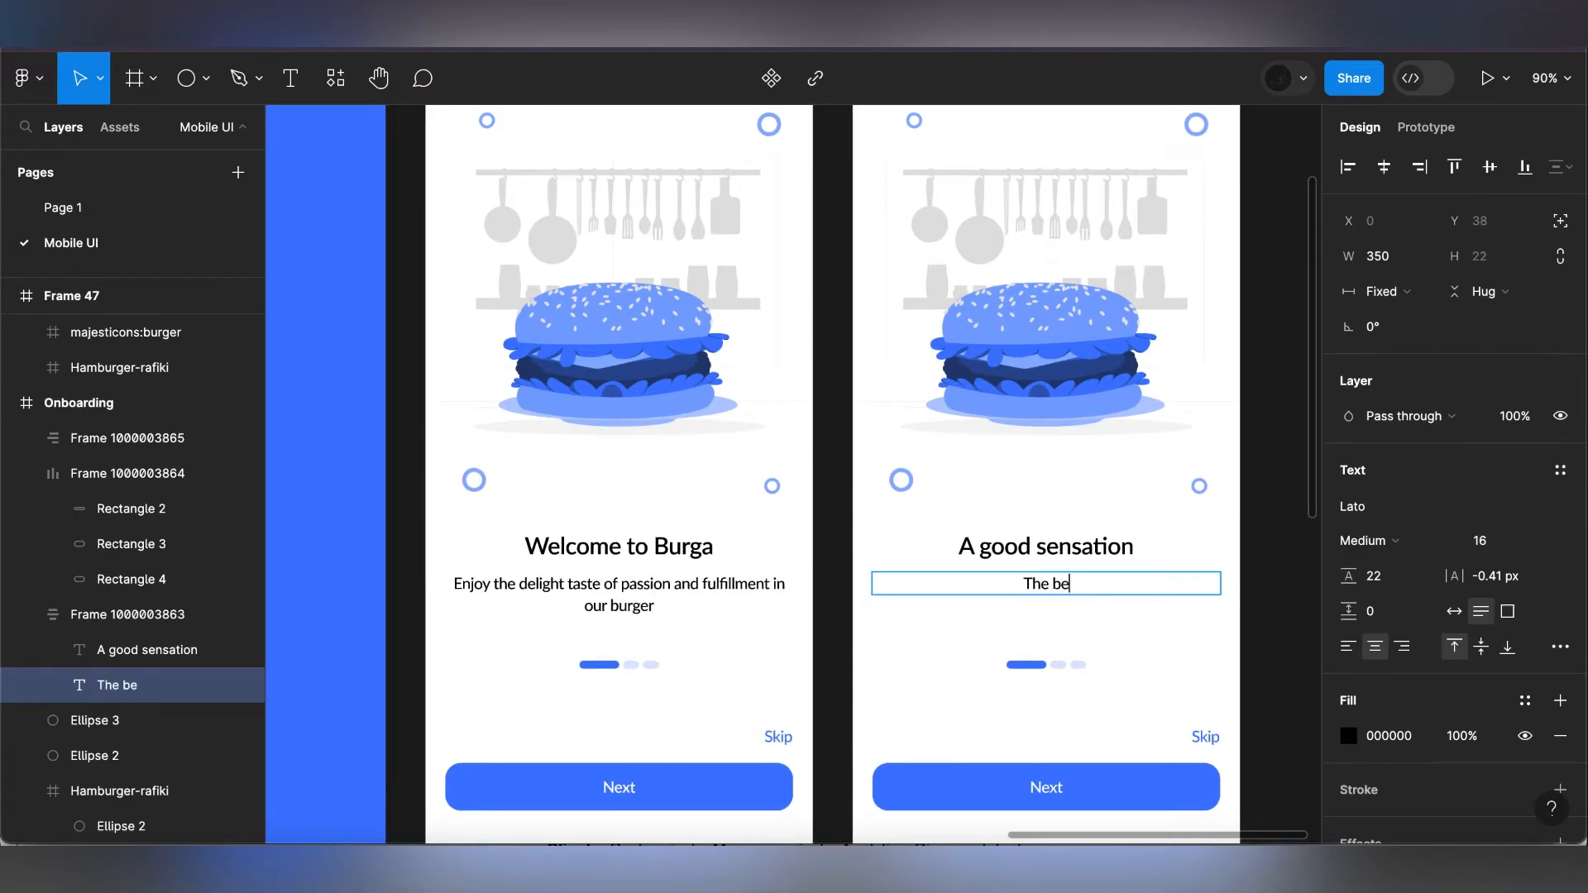
{"action": "type", "text": "auty of the burgar"}
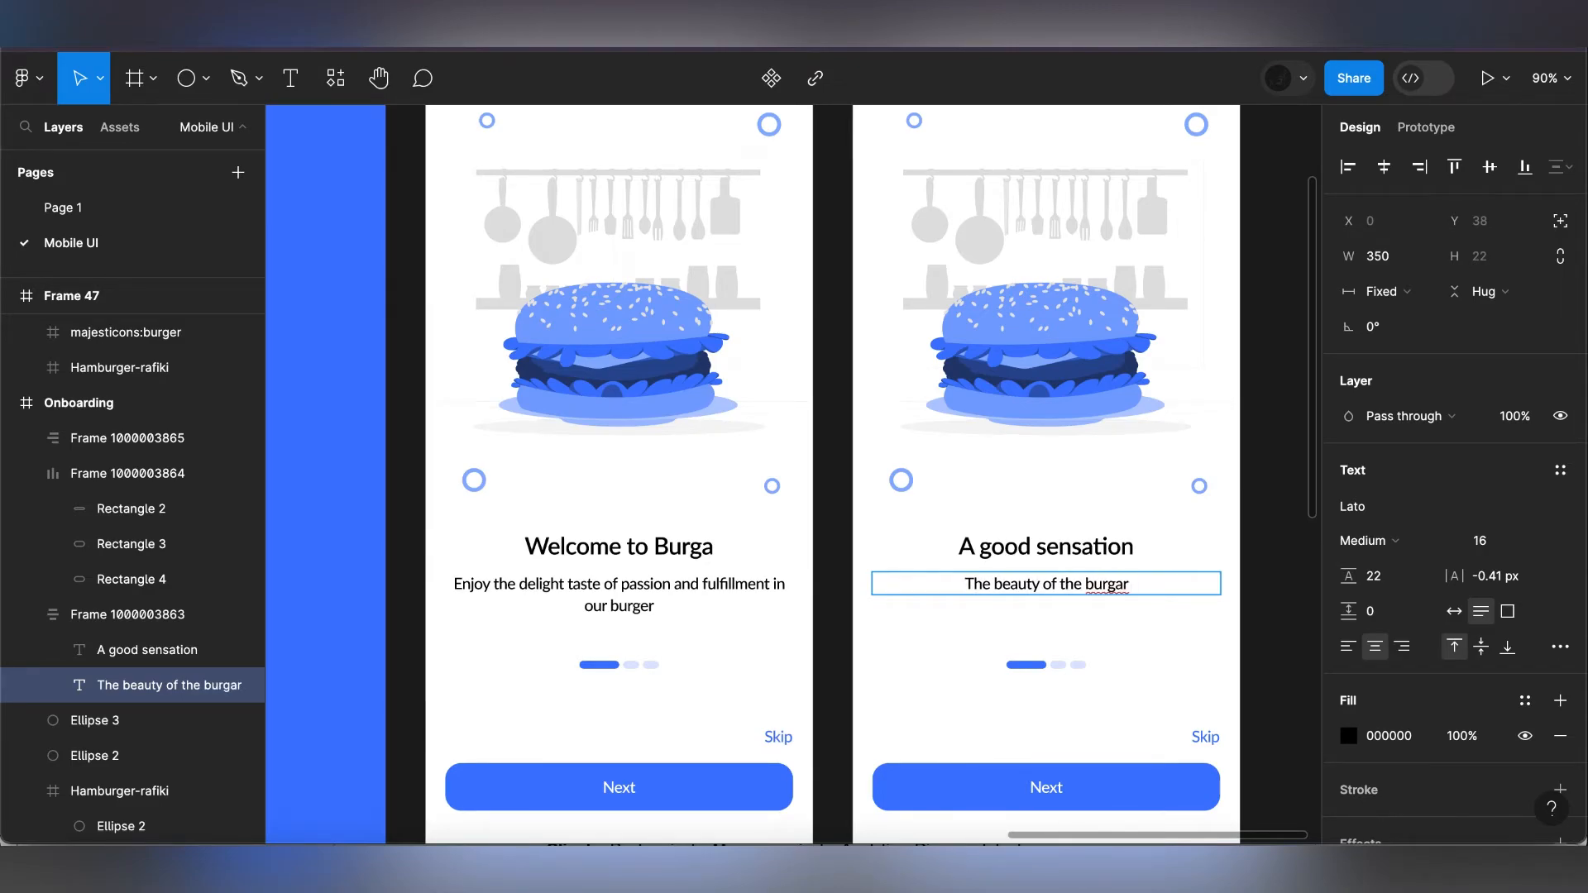
{"action": "key", "text": "BackSpace"}
{"action": "key", "text": "BackSpace"}
{"action": "type", "text": "er "}
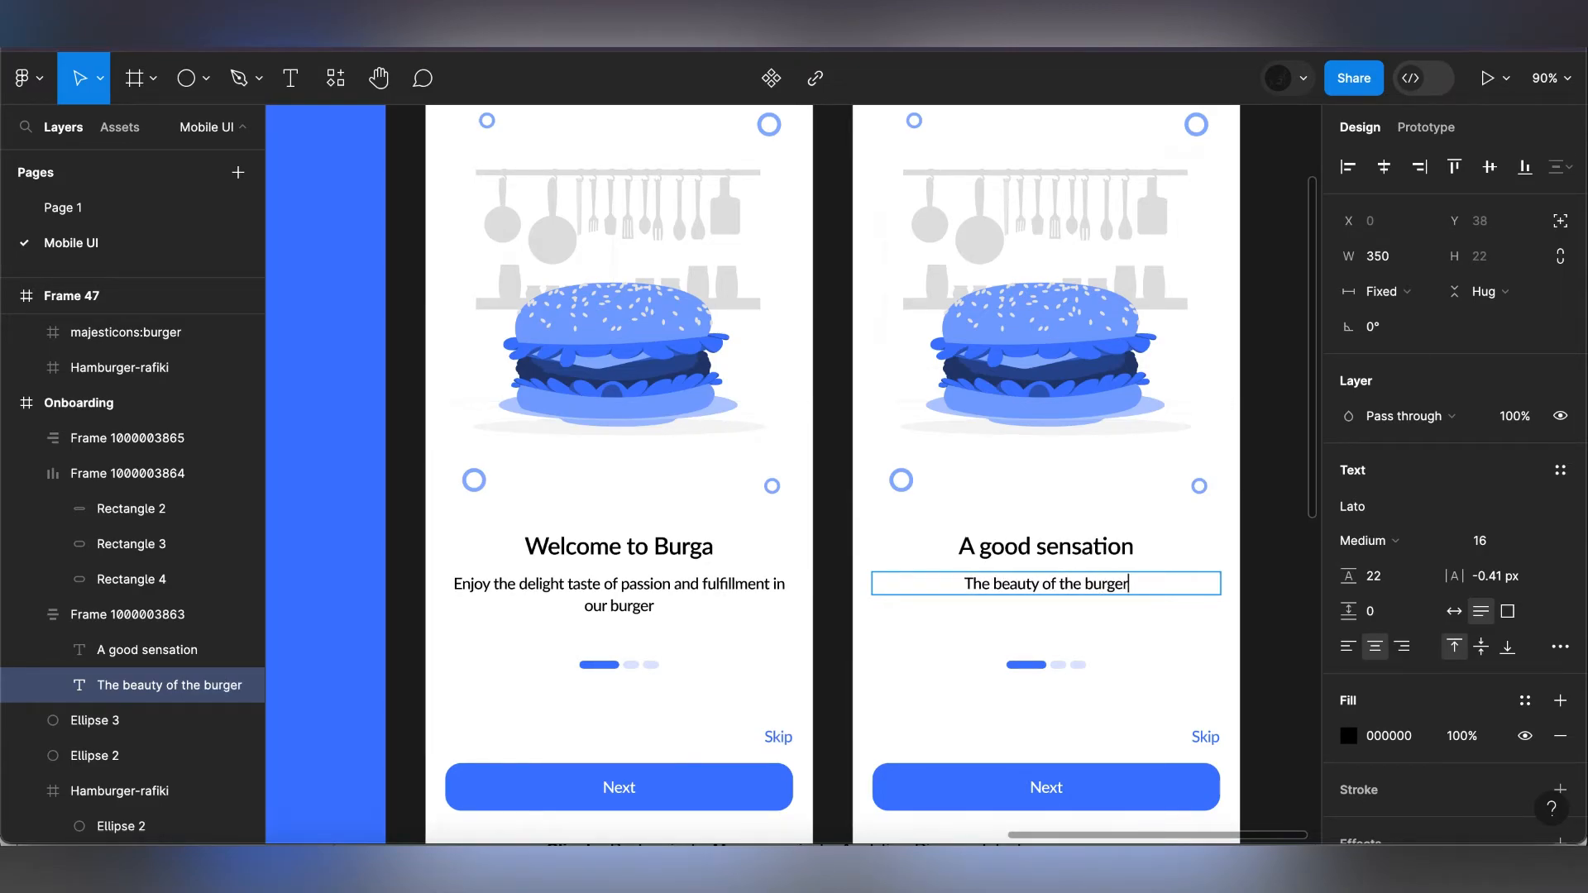
{"action": "type", "text": "lies in the taste "}
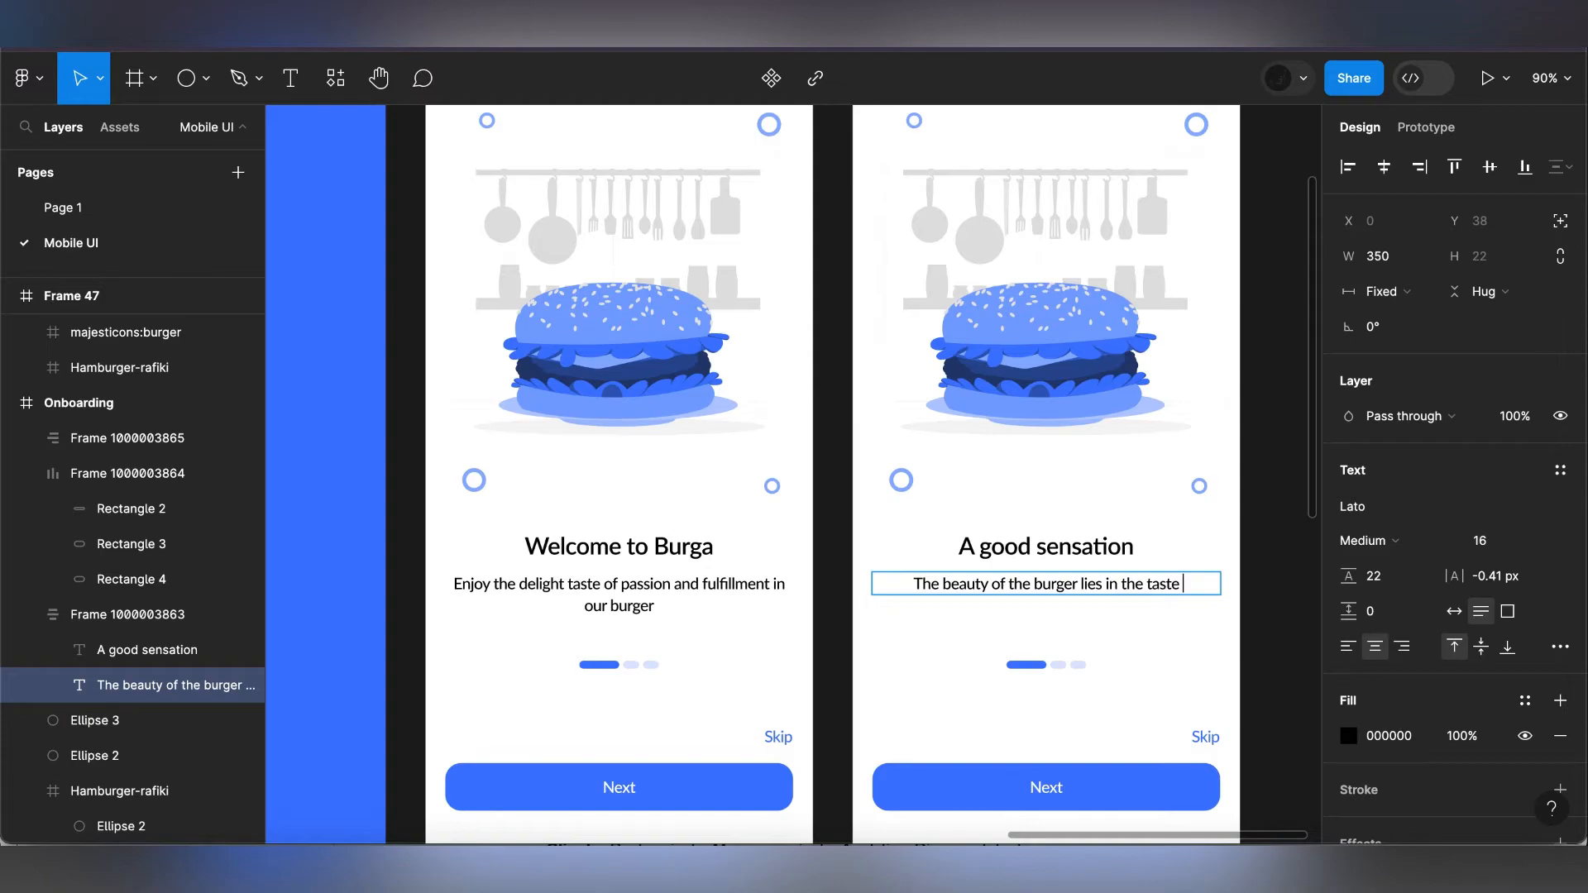
{"action": "type", "text": "o f"}
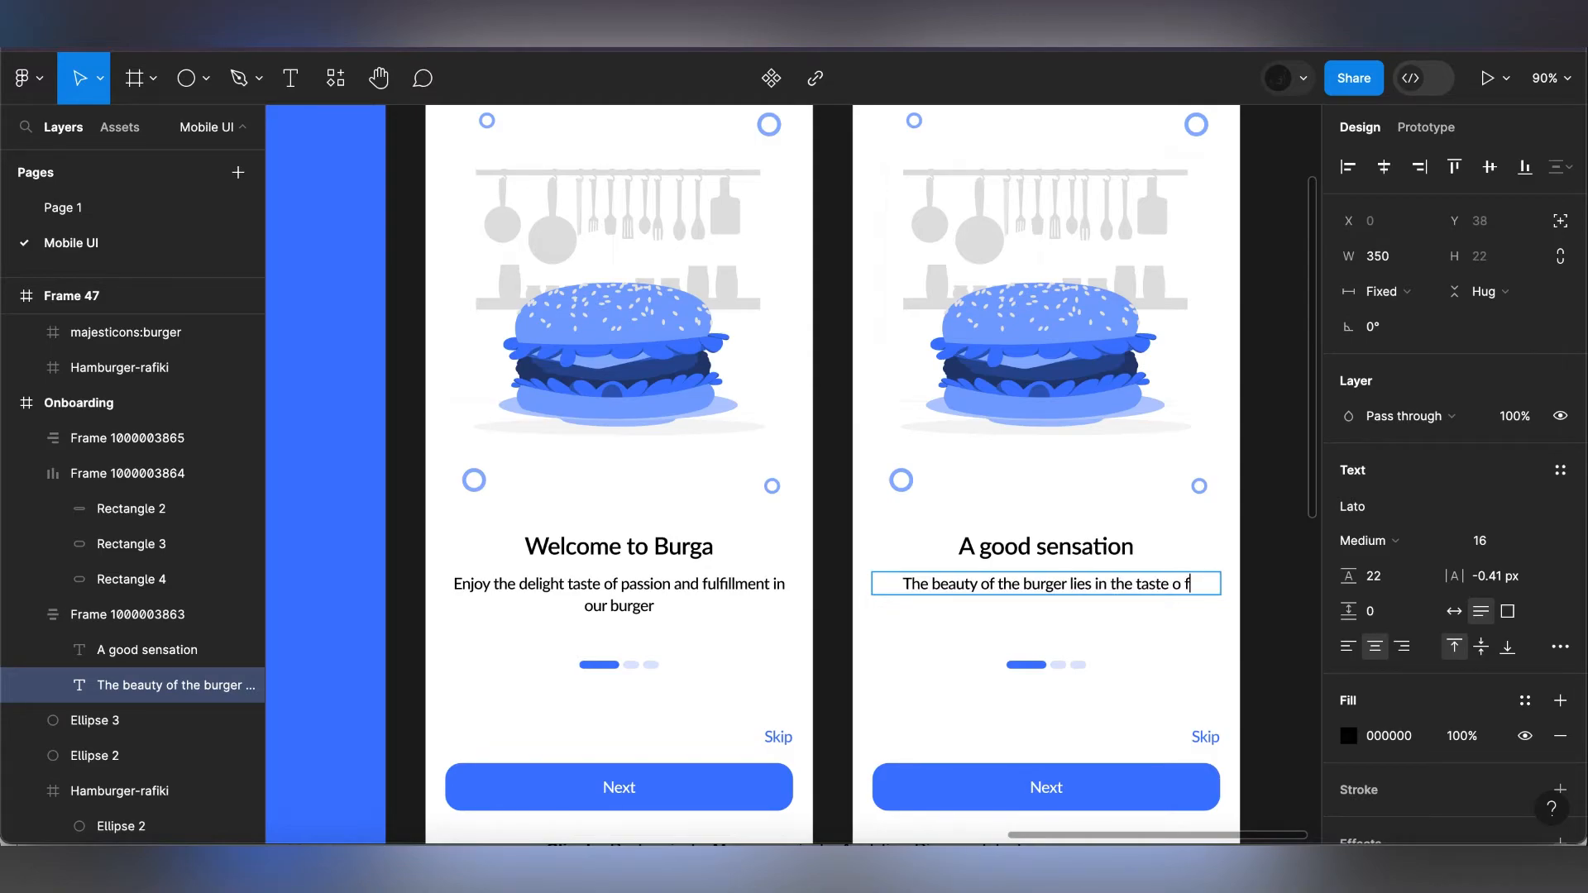
{"action": "key", "text": "BackSpace"}
{"action": "key", "text": "BackSpace"}
{"action": "type", "text": "f our clients"}
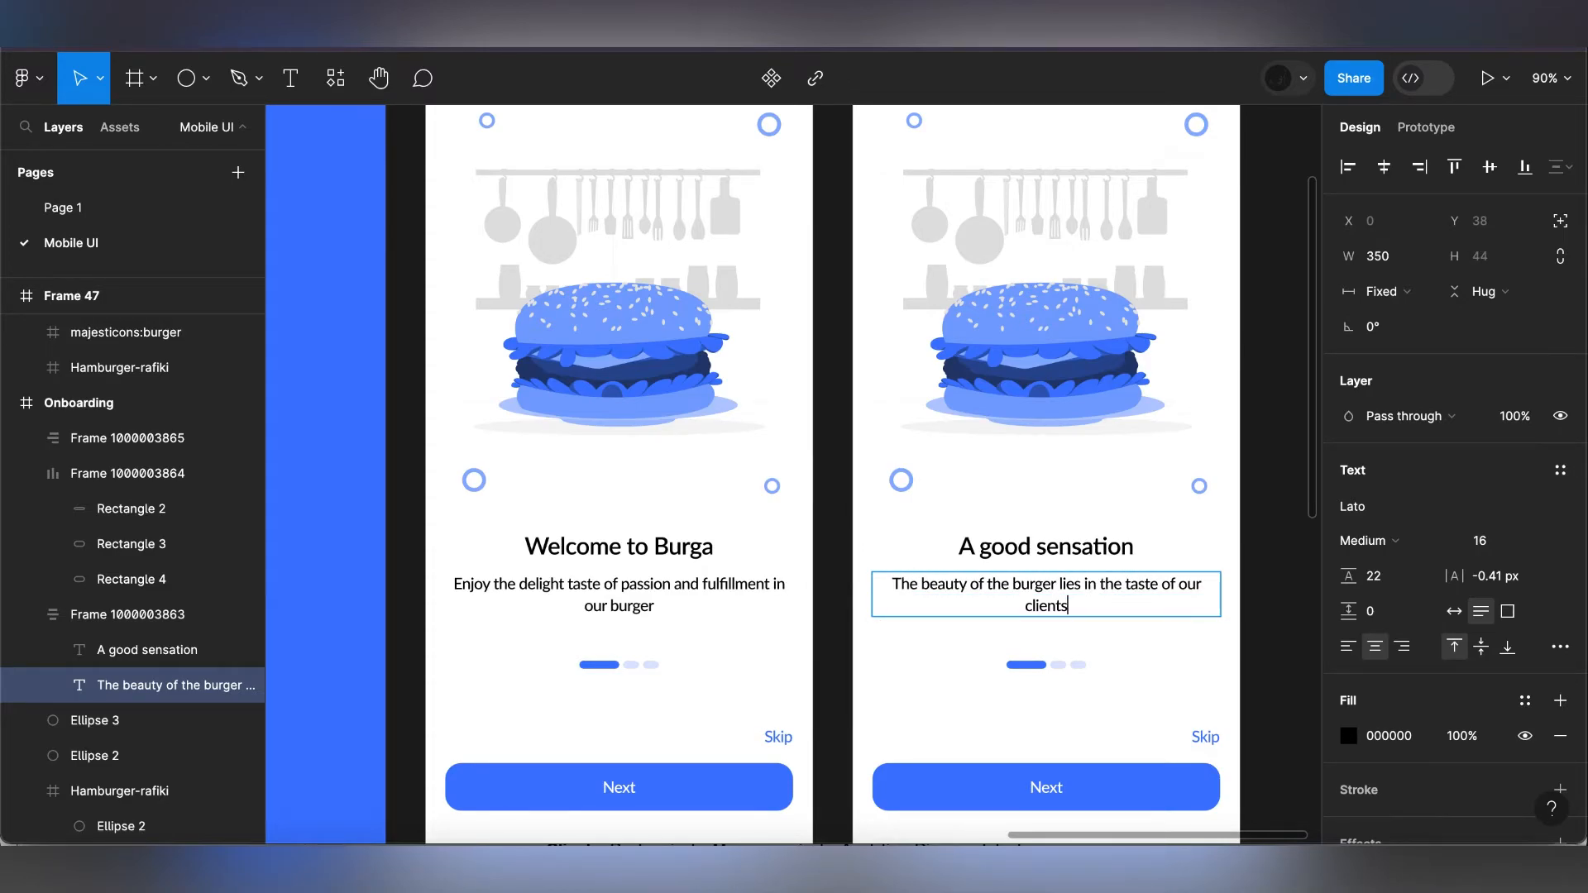
{"action": "type", "text": " to"}
{"action": "key", "text": "BackSpace"}
{"action": "key", "text": "BackSpace"}
{"action": "key", "text": "BackSpace"}
{"action": "key", "text": "BackSpace"}
{"action": "type", "text": "’s taste bud."}
- Add a full stop after "our burger" in the description of the "Welcome to Burga" screen
{"action": "left_click", "coordinate": [657, 603]}
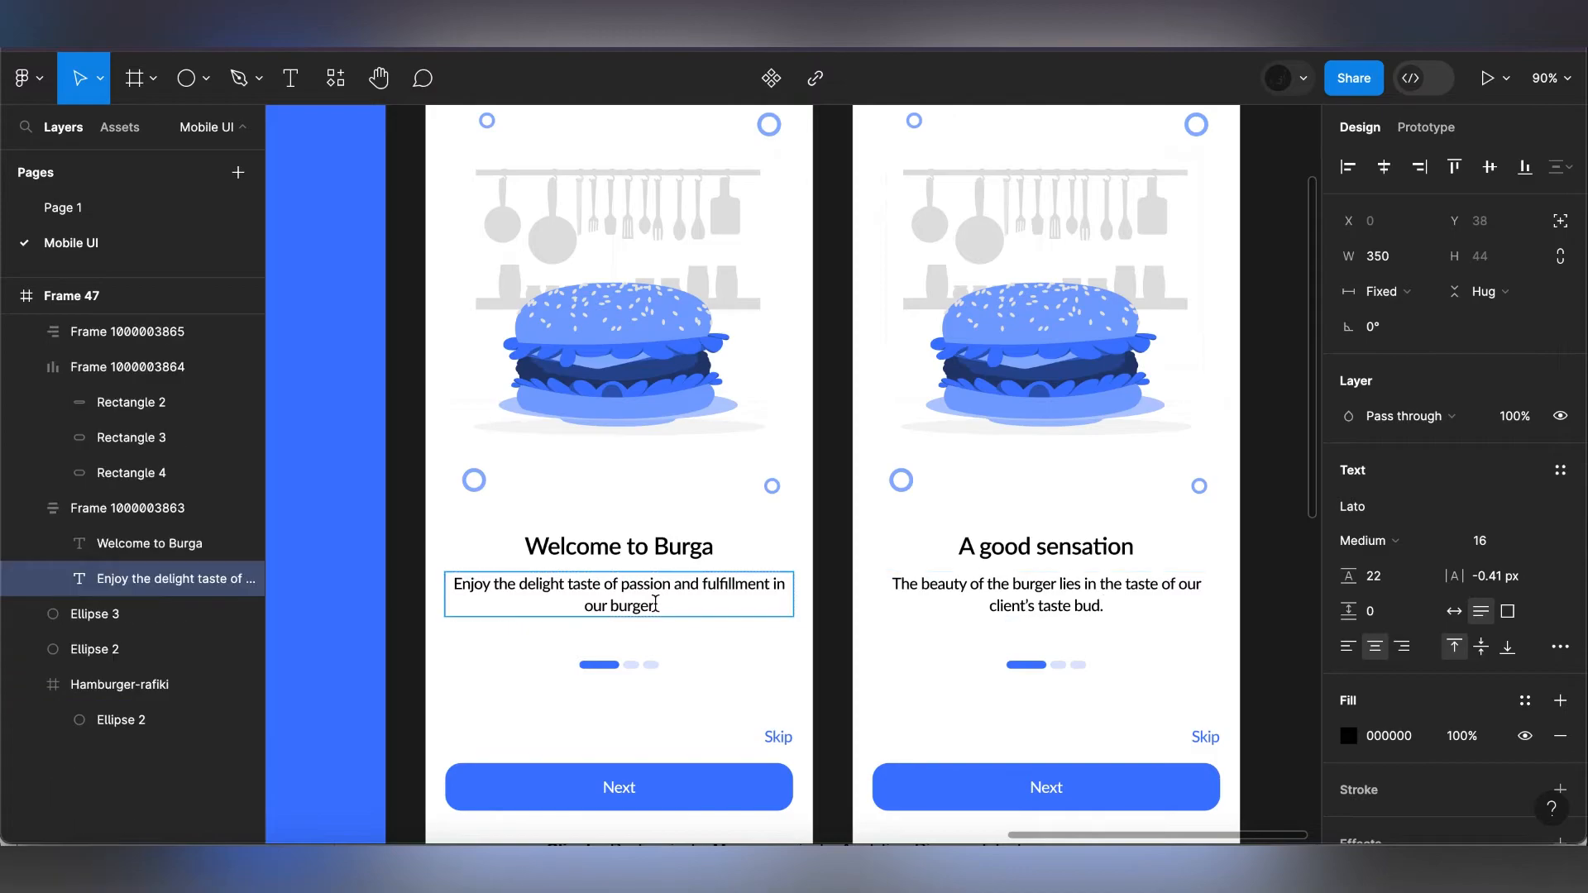
{"action": "double_click", "coordinate": [655, 603]}
{"action": "type", "text": "."}
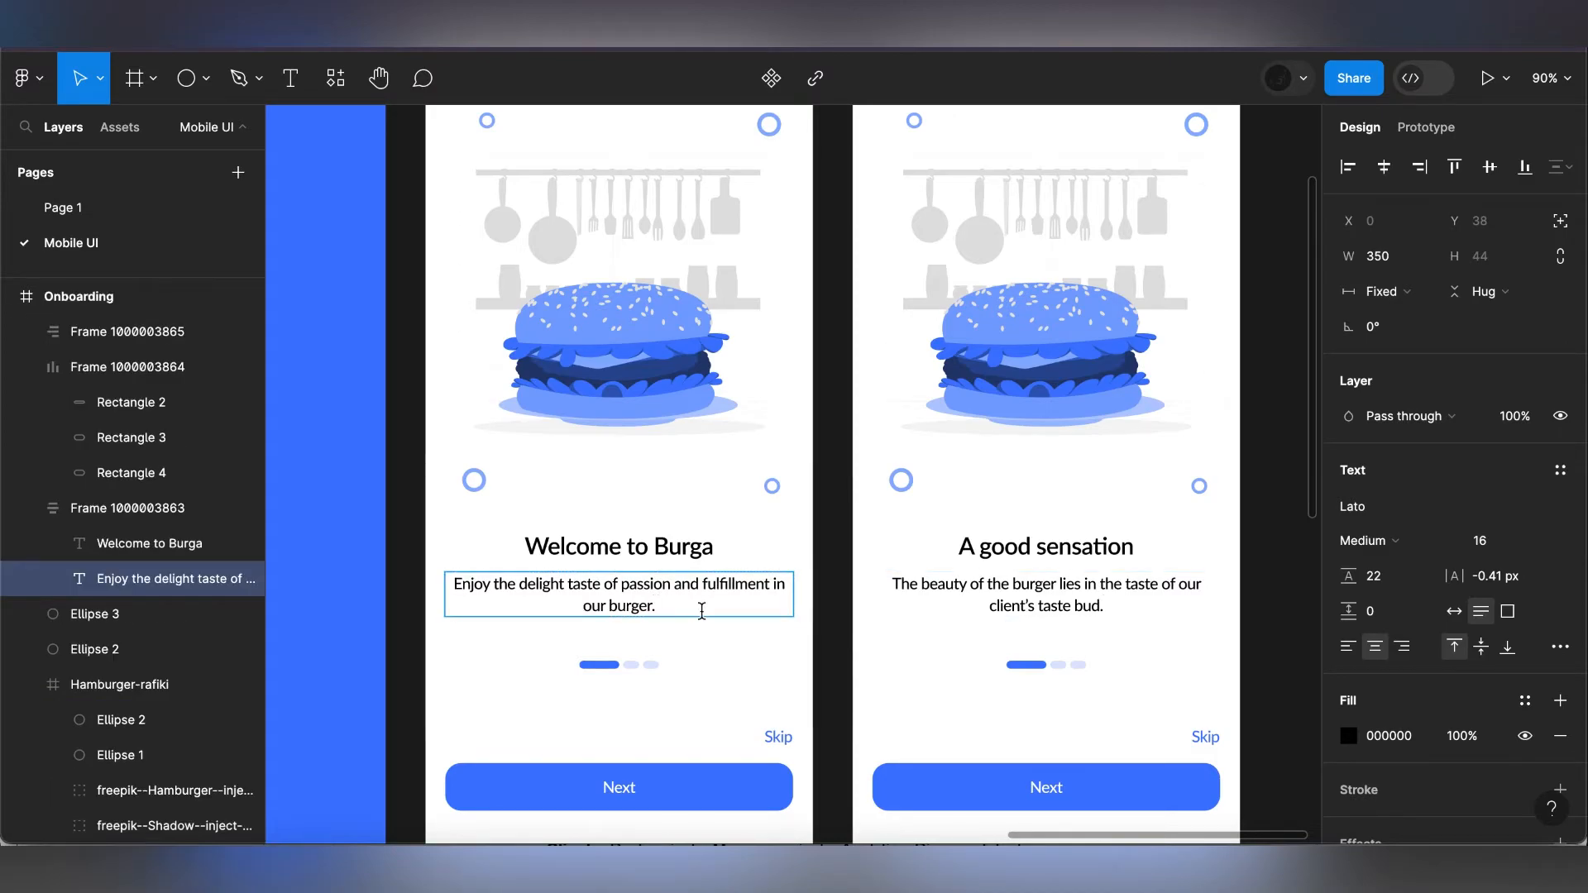
{"action": "key", "text": "Escape"}
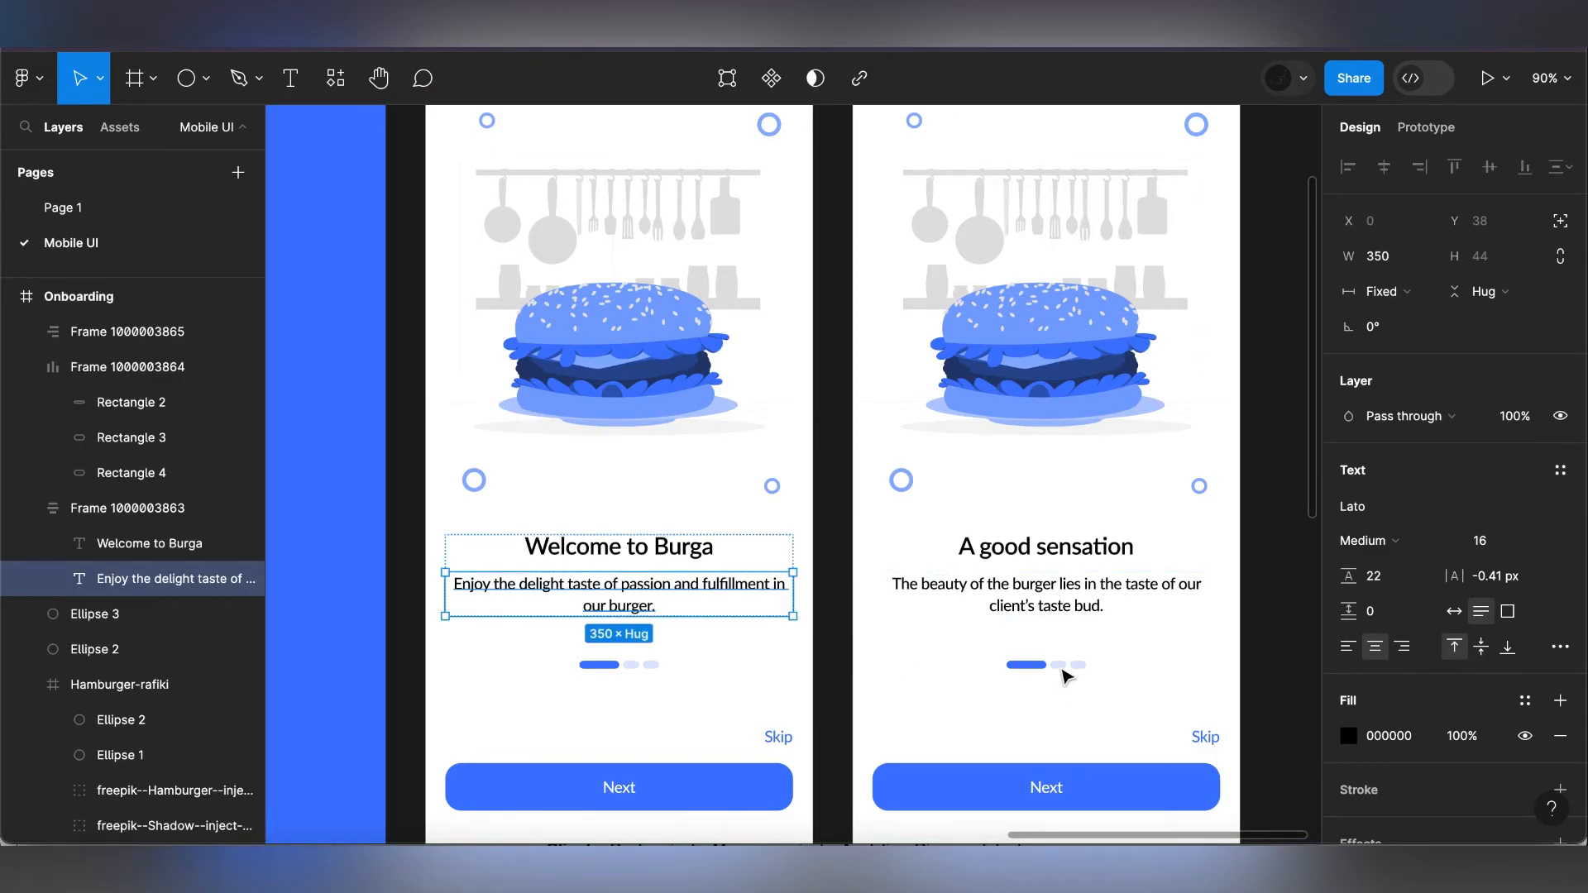
- Reorder the second screen's page indicator so the long active bar sits between the two short ones
{"action": "left_click", "coordinate": [1067, 674]}
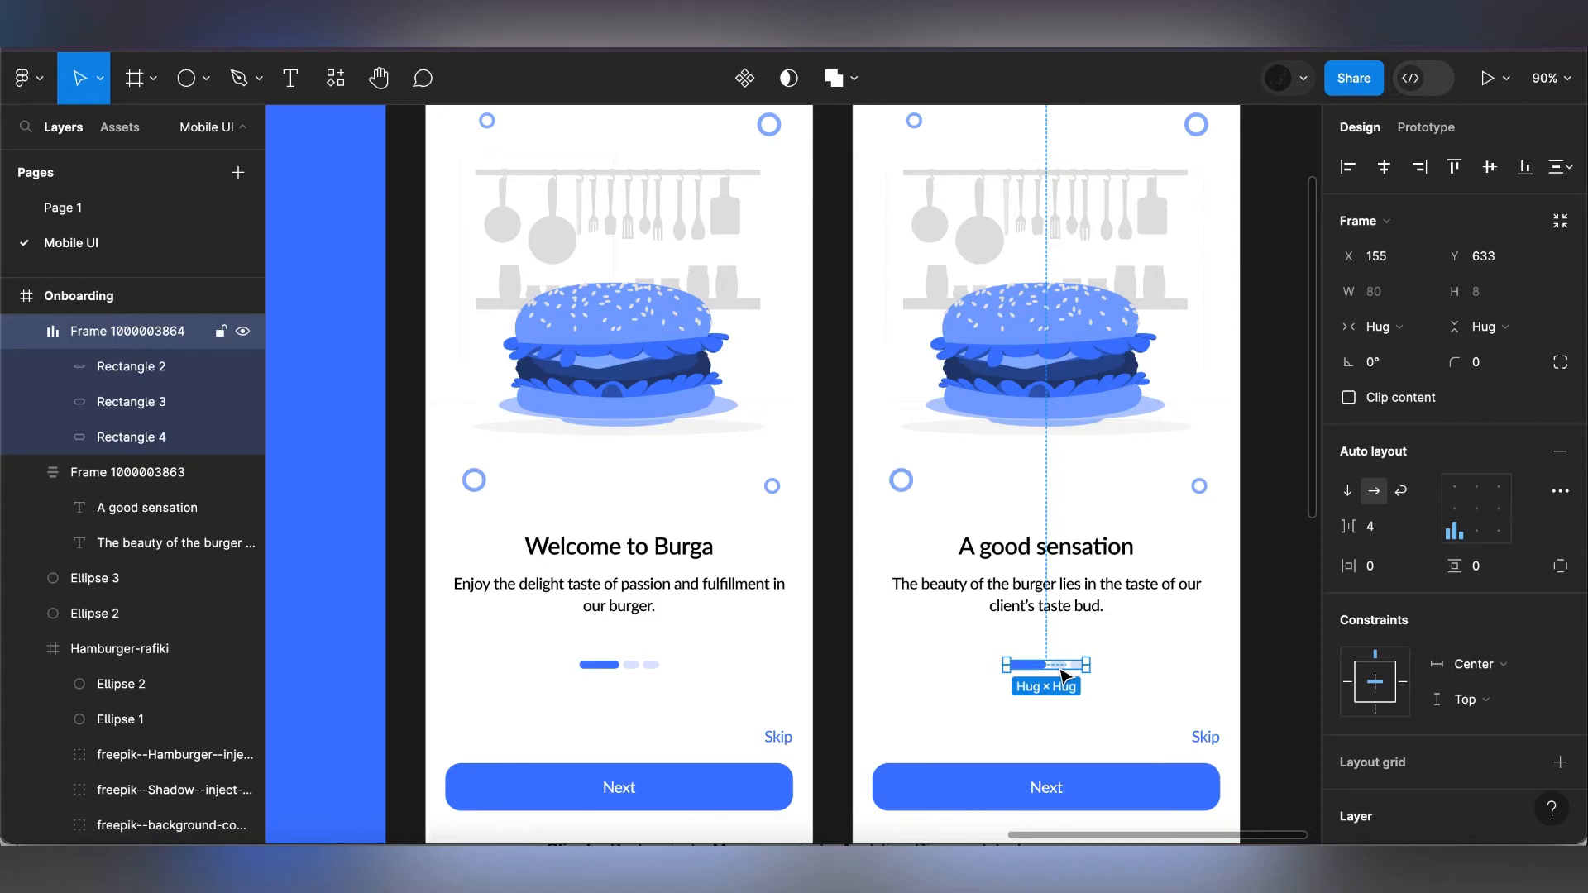
{"action": "left_click", "coordinate": [132, 367]}
{"action": "left_click_drag", "start_coordinate": [137, 370], "coordinate": [137, 407]}
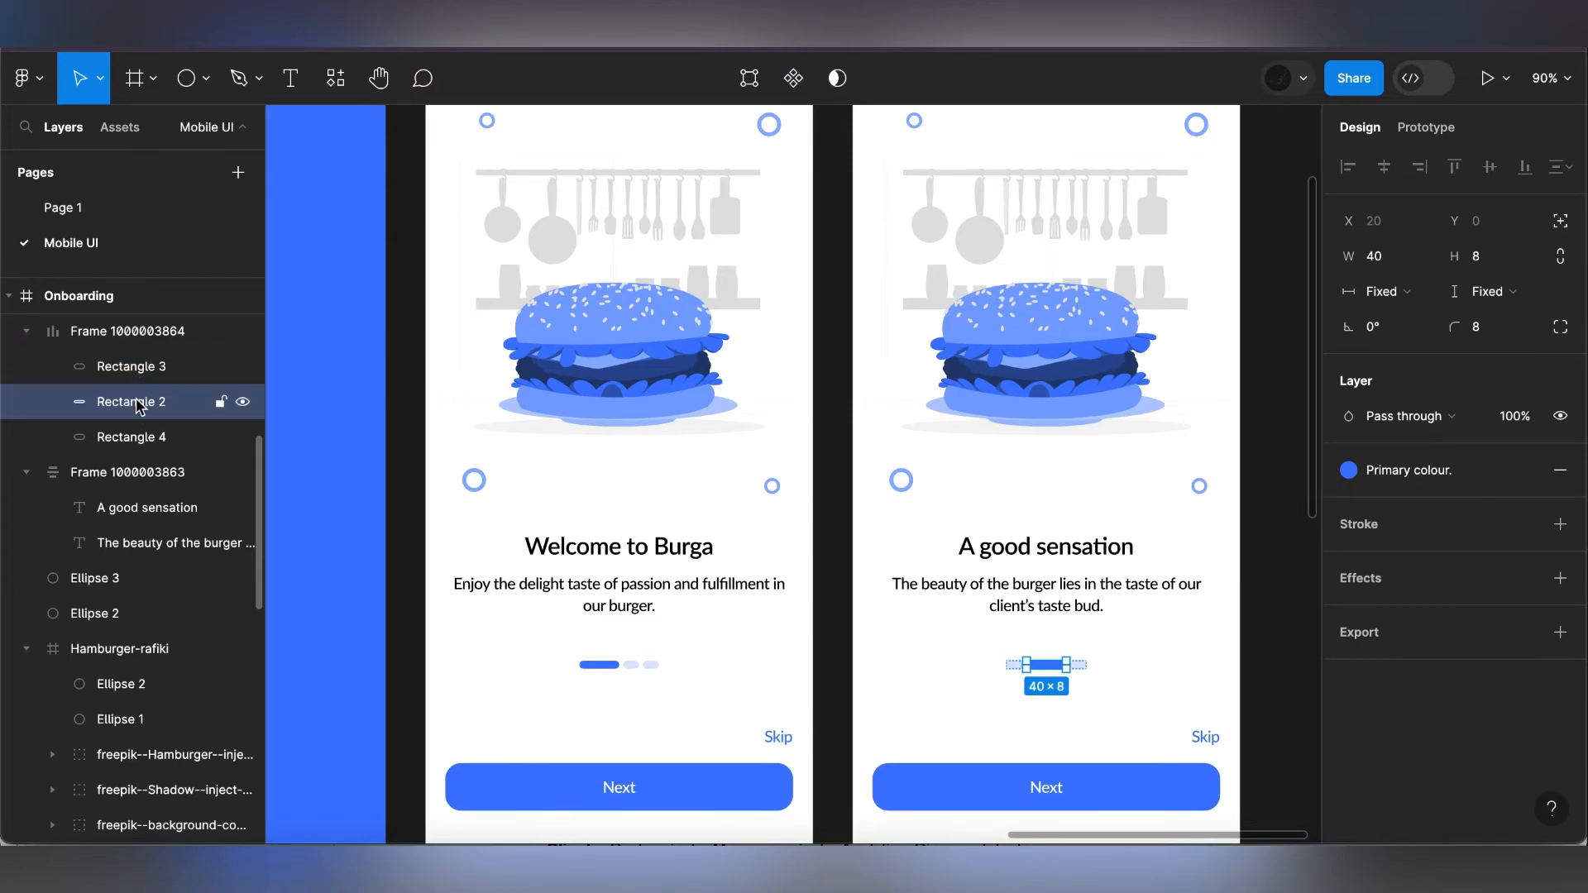
{"action": "scroll", "coordinate": [1093, 693], "scroll_direction": "up", "scroll_amount": 3}
{"action": "scroll", "coordinate": [1093, 693], "scroll_direction": "up", "scroll_amount": 2}
{"action": "left_click", "coordinate": [1092, 693]}
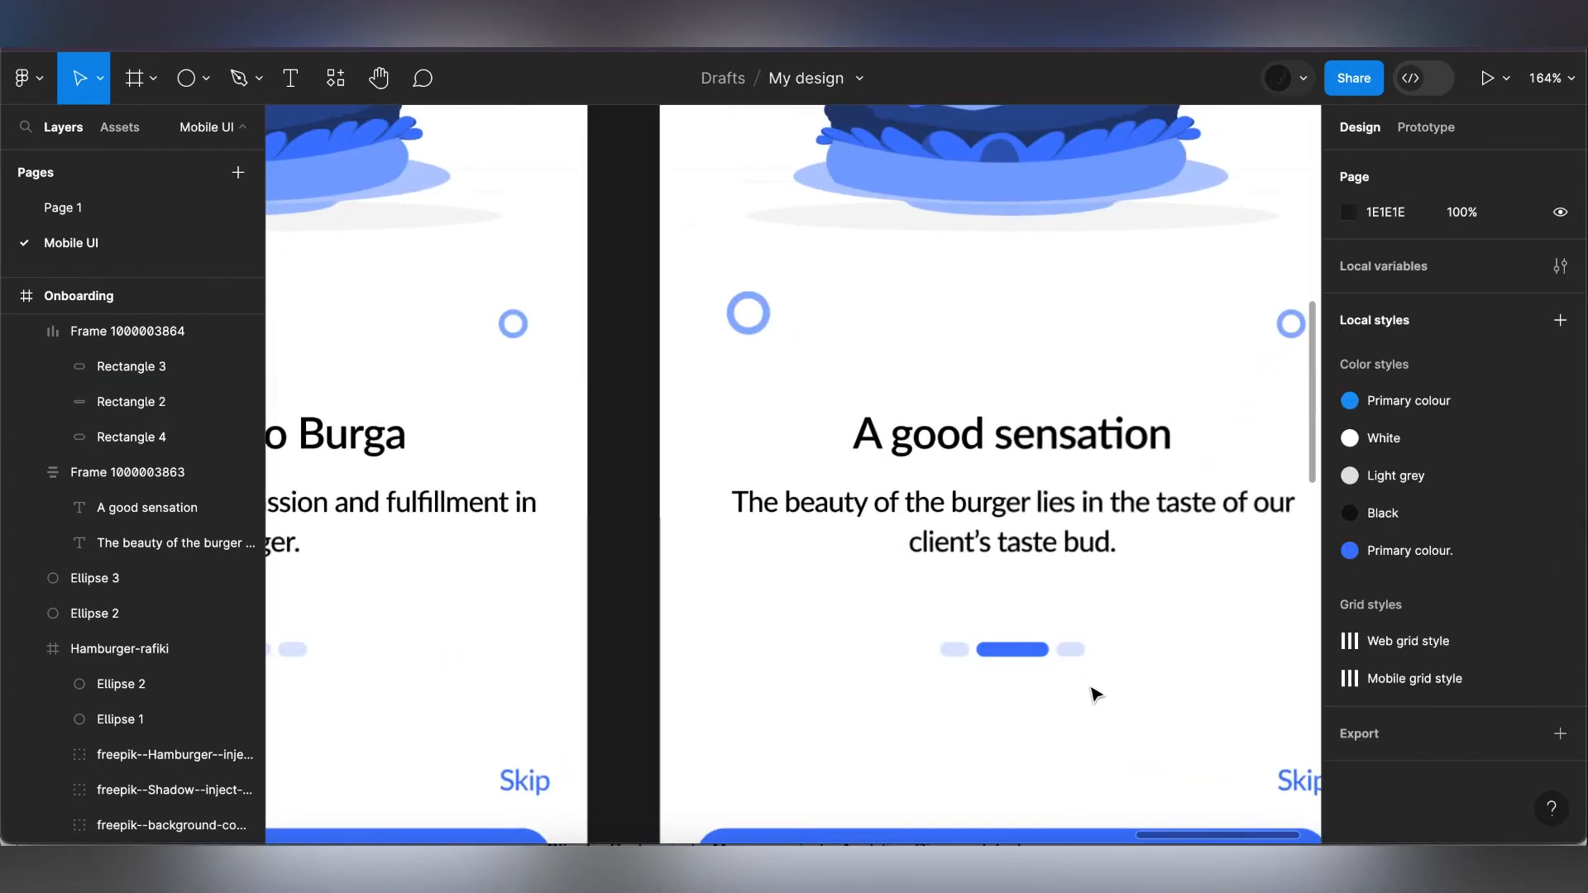
{"action": "scroll", "coordinate": [1092, 692], "scroll_direction": "down", "scroll_amount": 4}
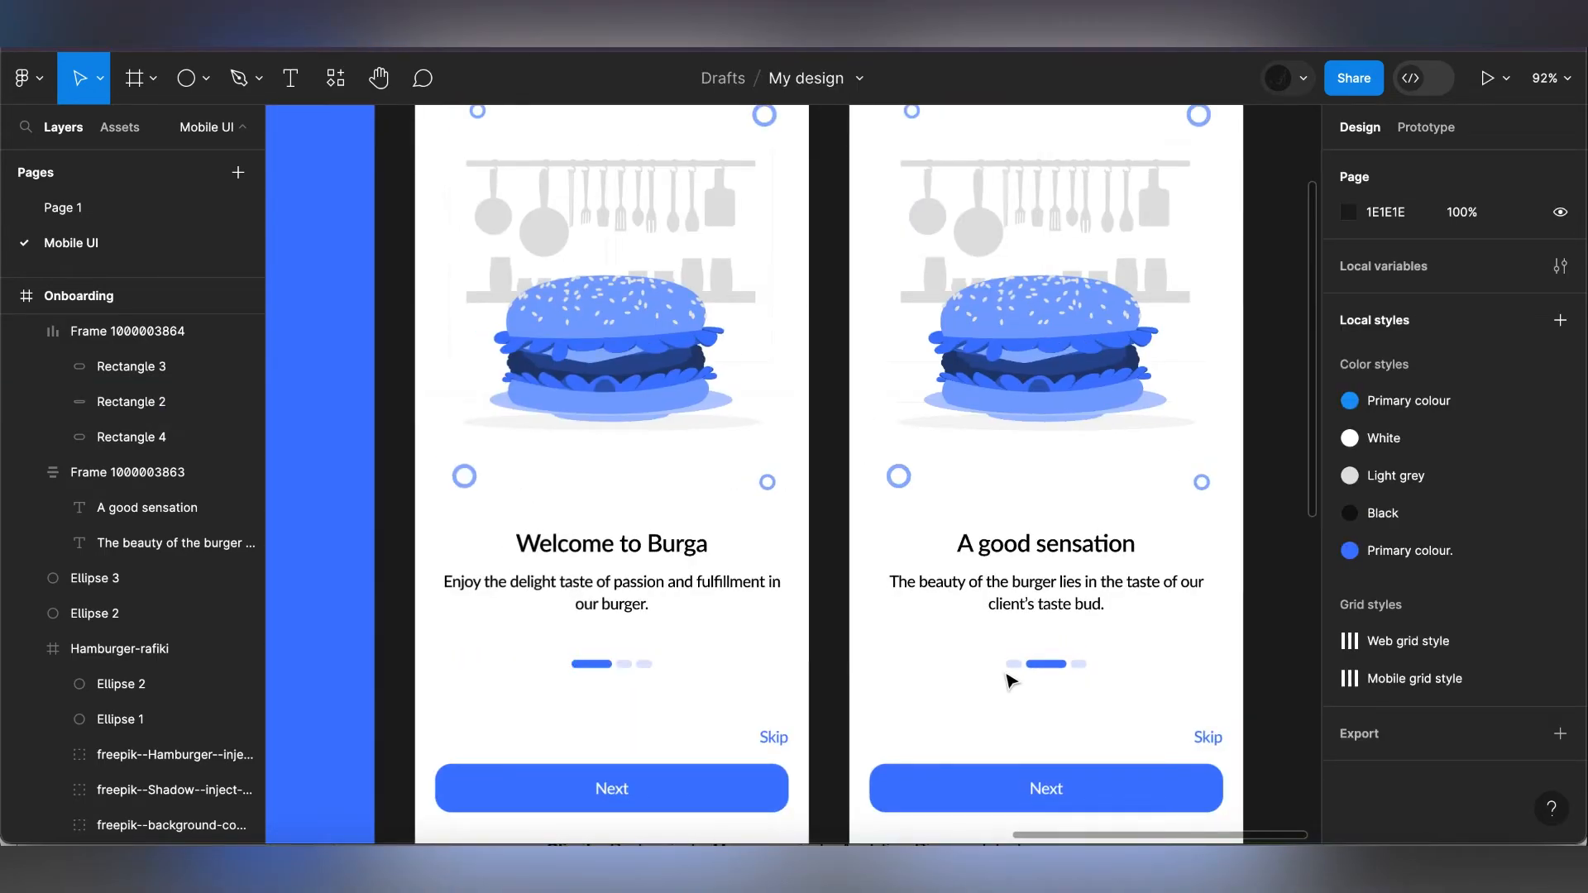
{"action": "left_click", "coordinate": [1040, 665]}
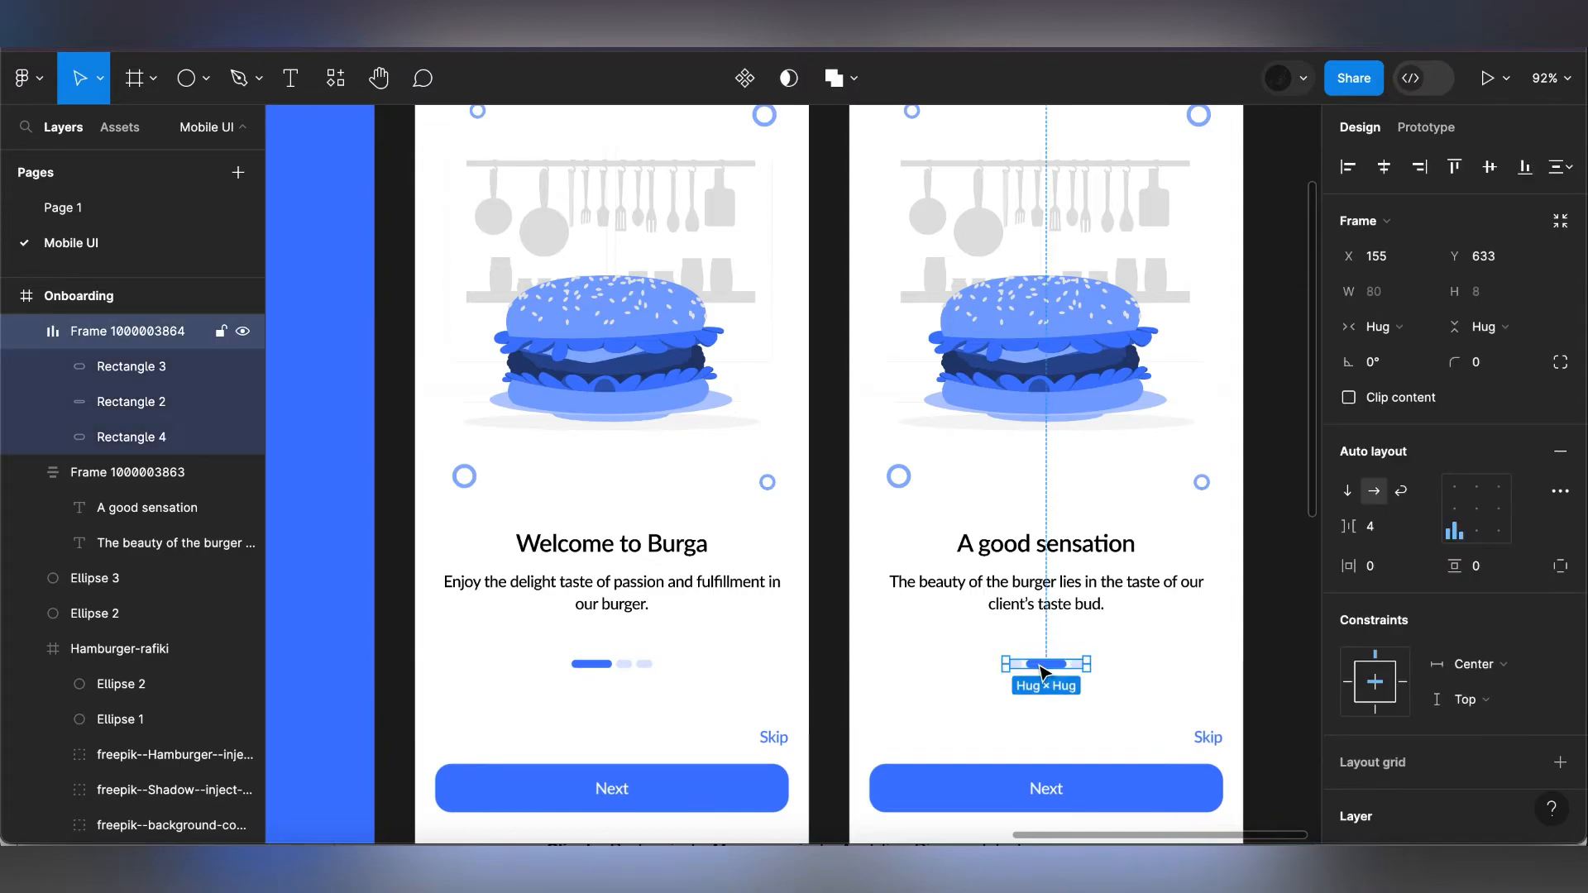
- Try to replace the second screen's burger illustration with the Hamburger-bro illustration copied from Frame 47
{"action": "left_click", "coordinate": [1108, 409]}
{"action": "scroll", "coordinate": [1108, 409], "scroll_direction": "down", "scroll_amount": 5}
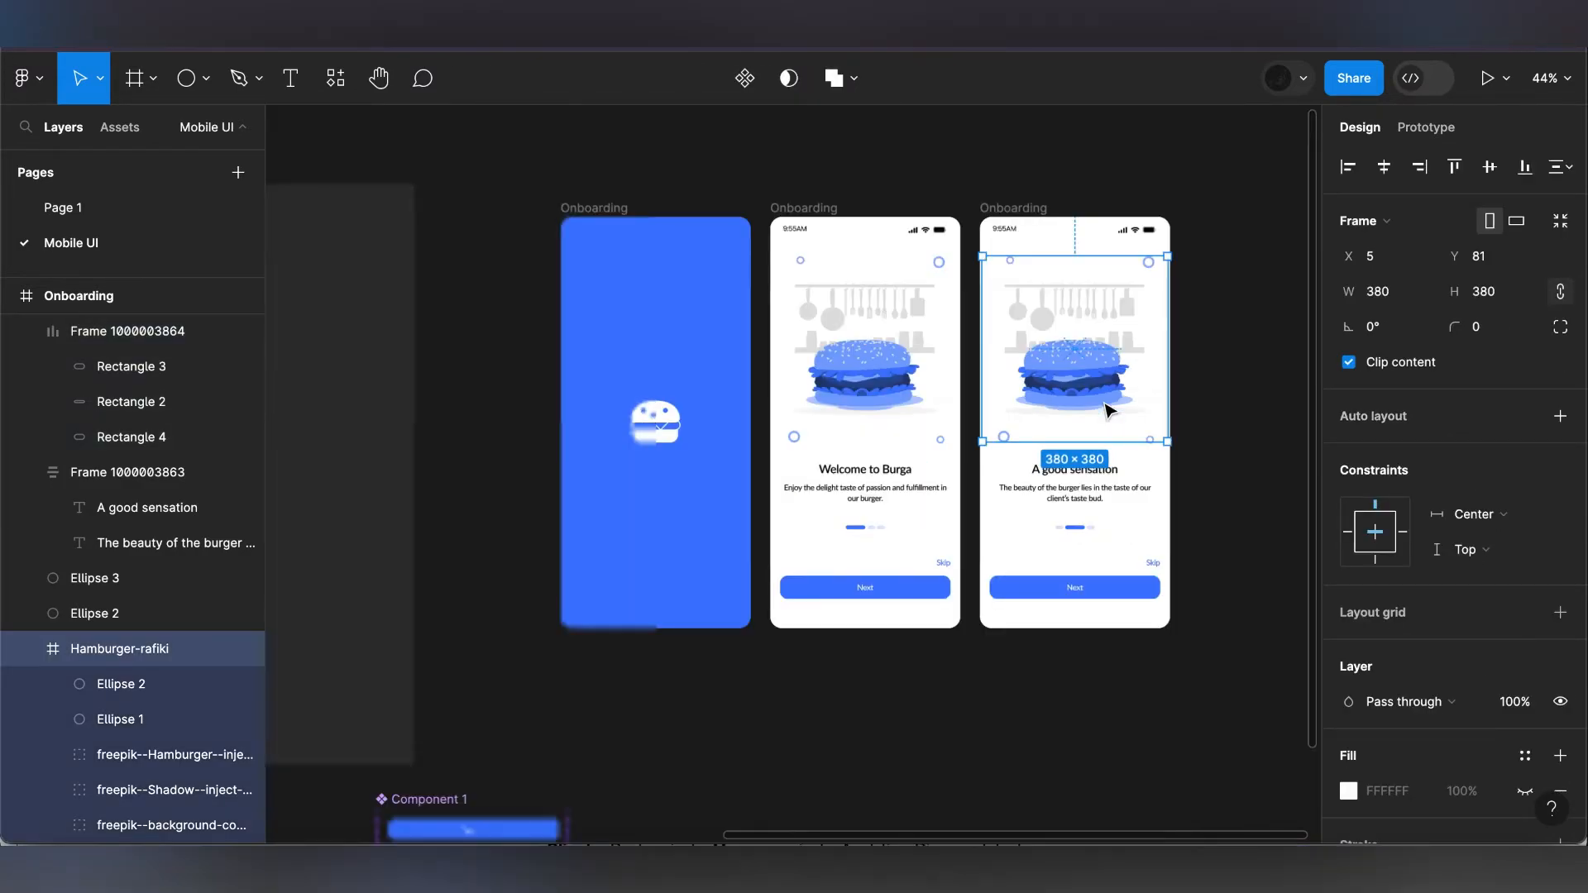
{"action": "scroll", "coordinate": [1108, 409], "scroll_direction": "down", "scroll_amount": 3}
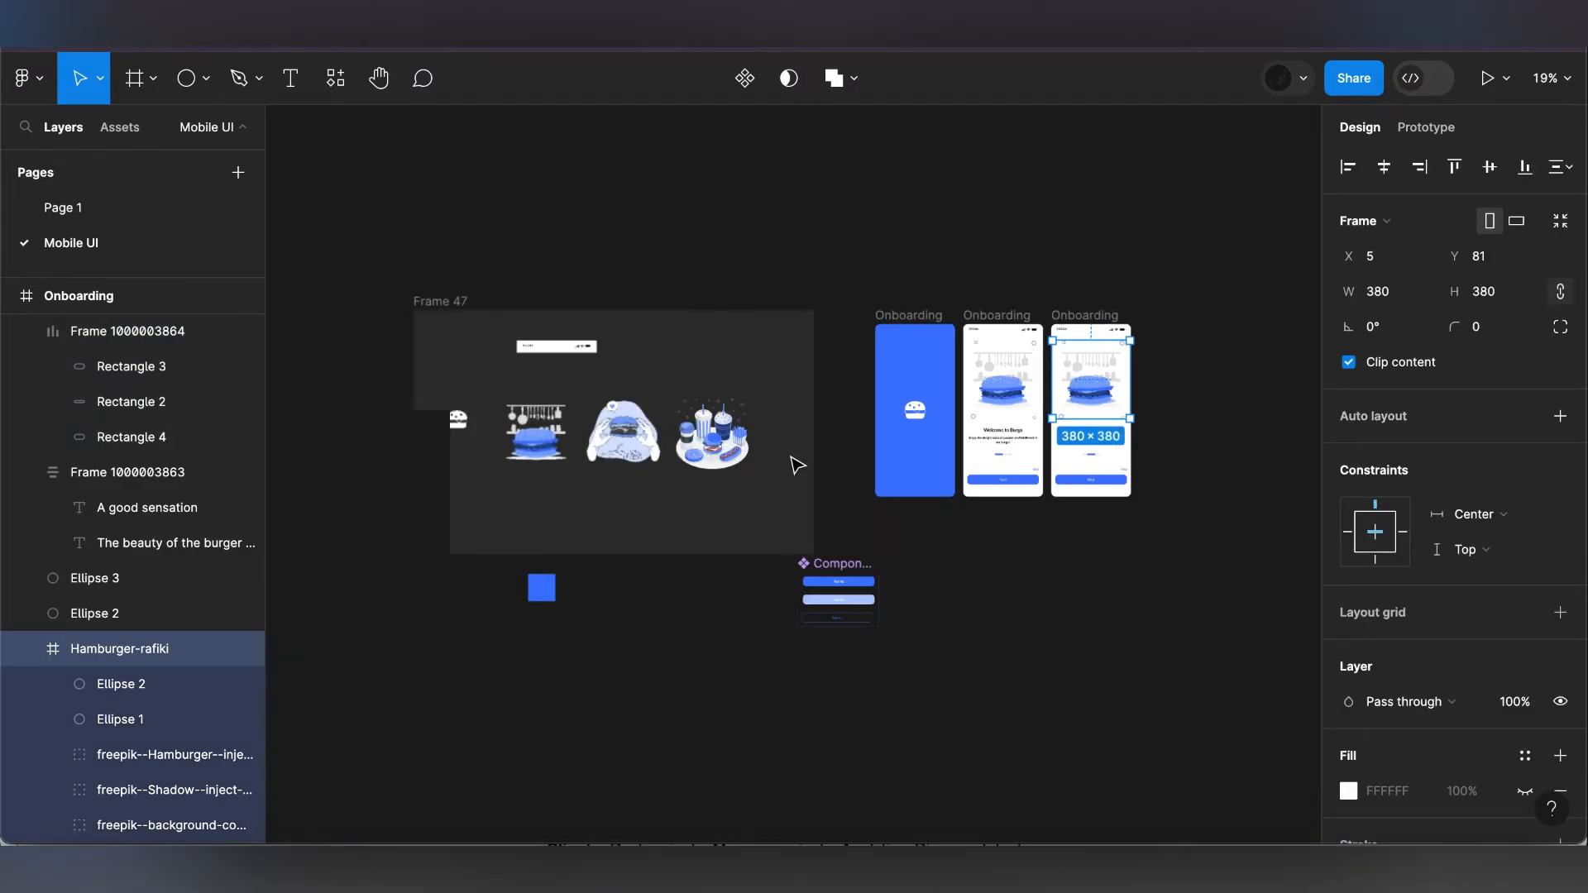
{"action": "left_click", "coordinate": [644, 460]}
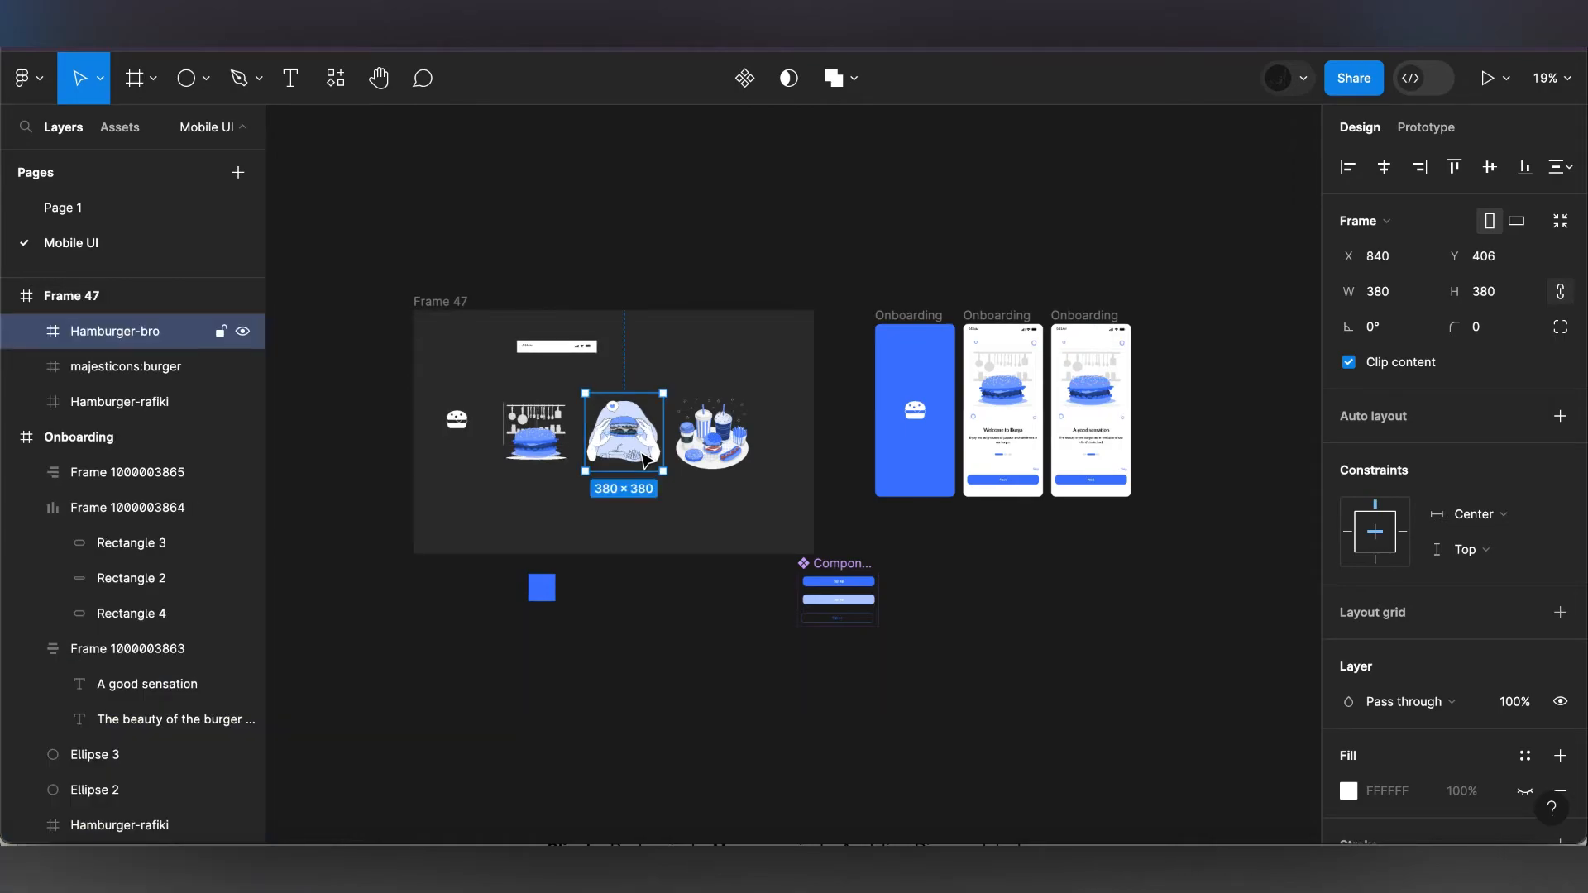
{"action": "left_click", "coordinate": [1104, 390]}
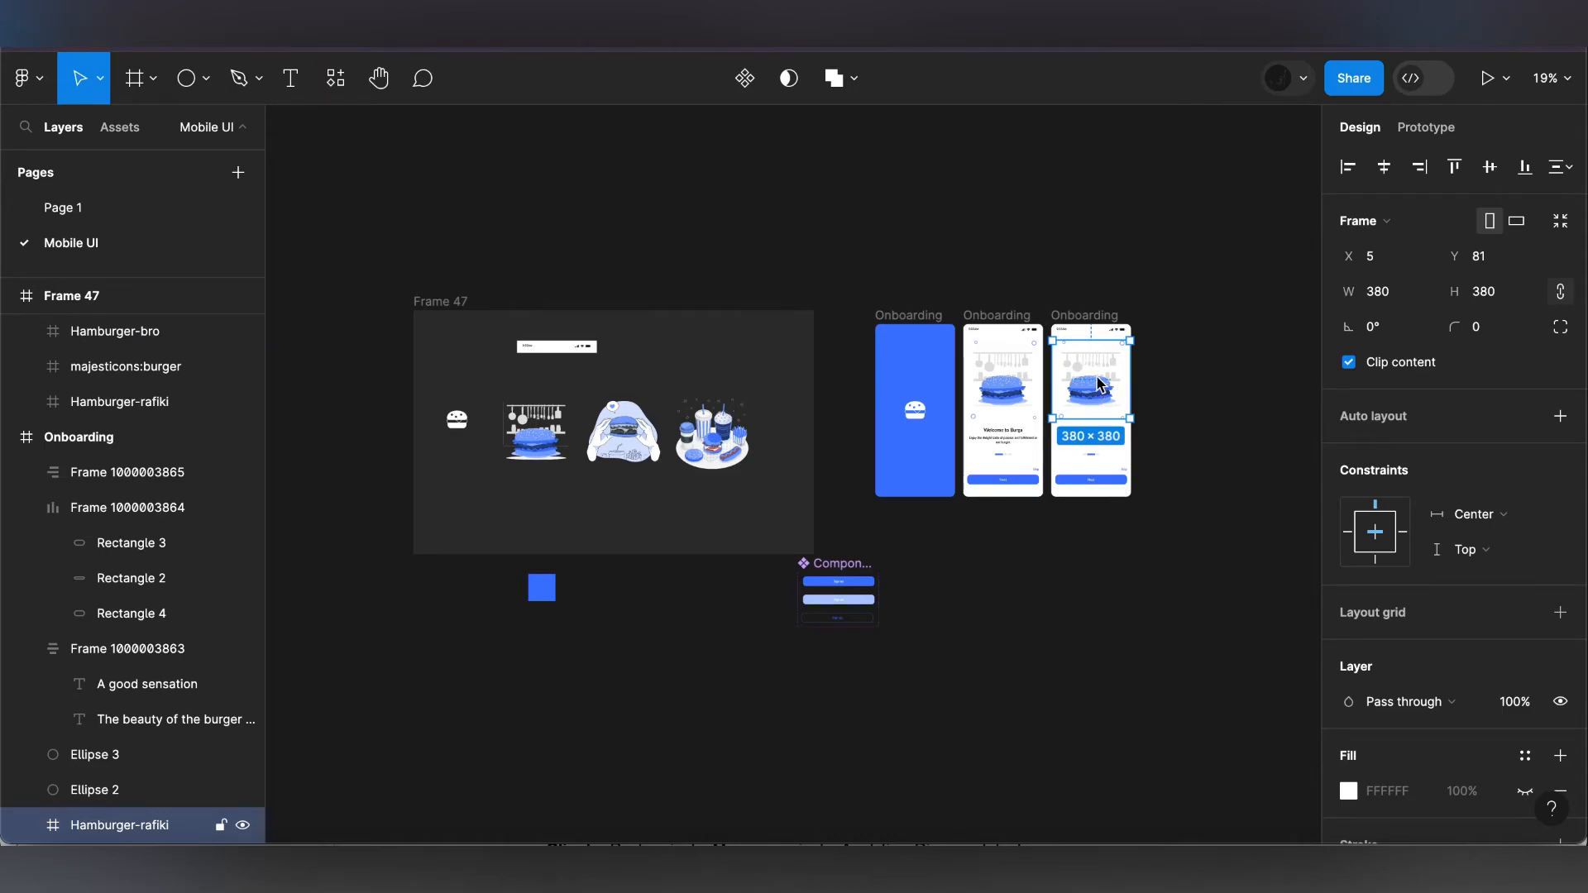
{"action": "right_click", "coordinate": [1100, 383]}
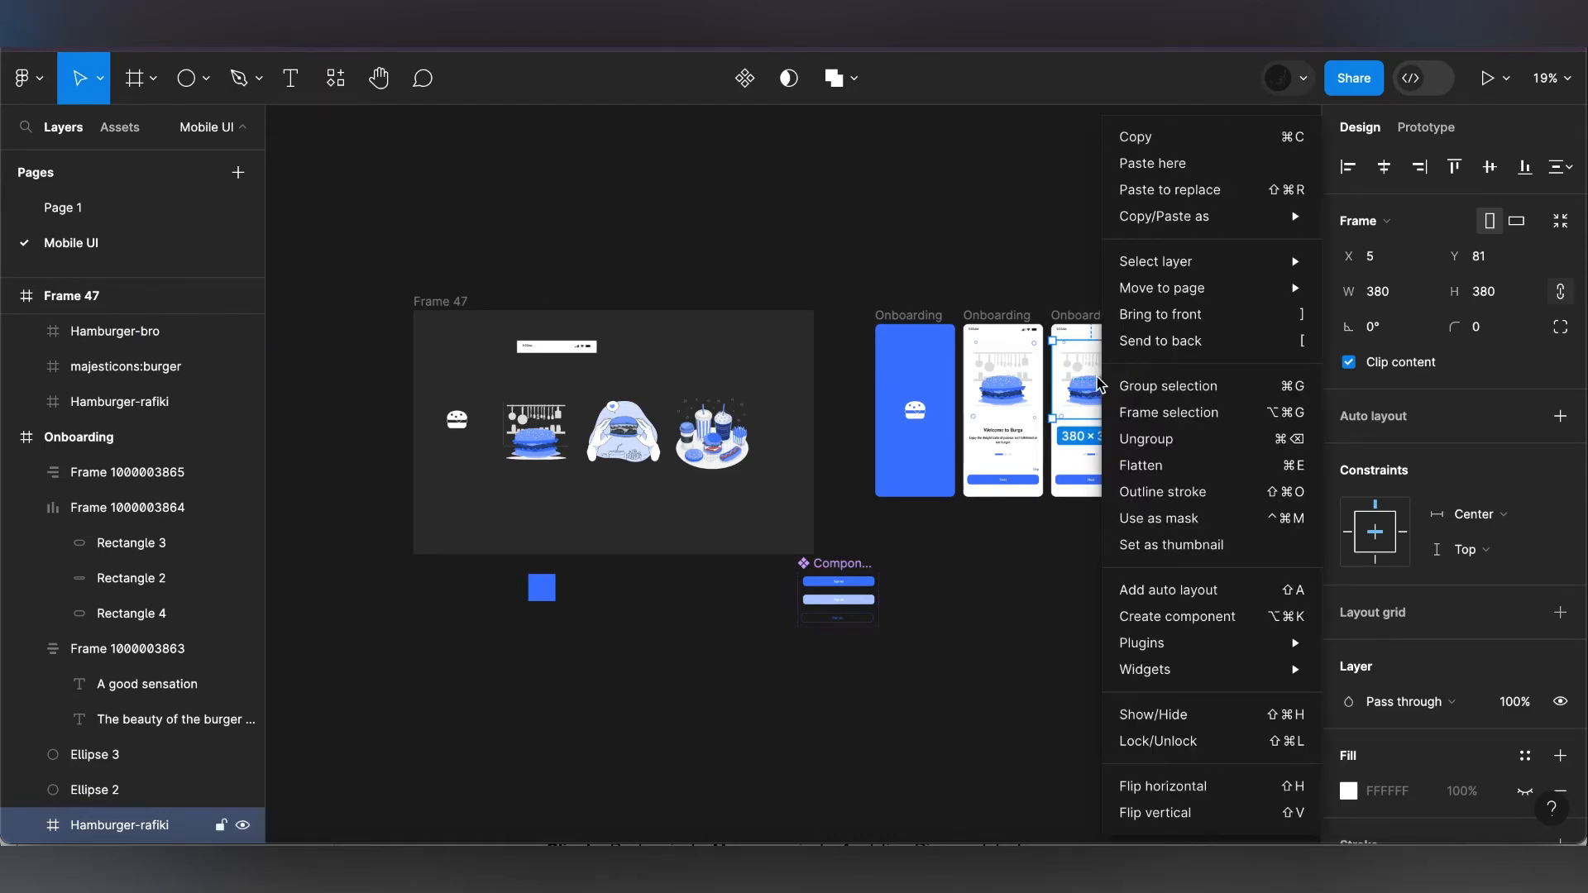
{"action": "left_click", "coordinate": [1144, 198]}
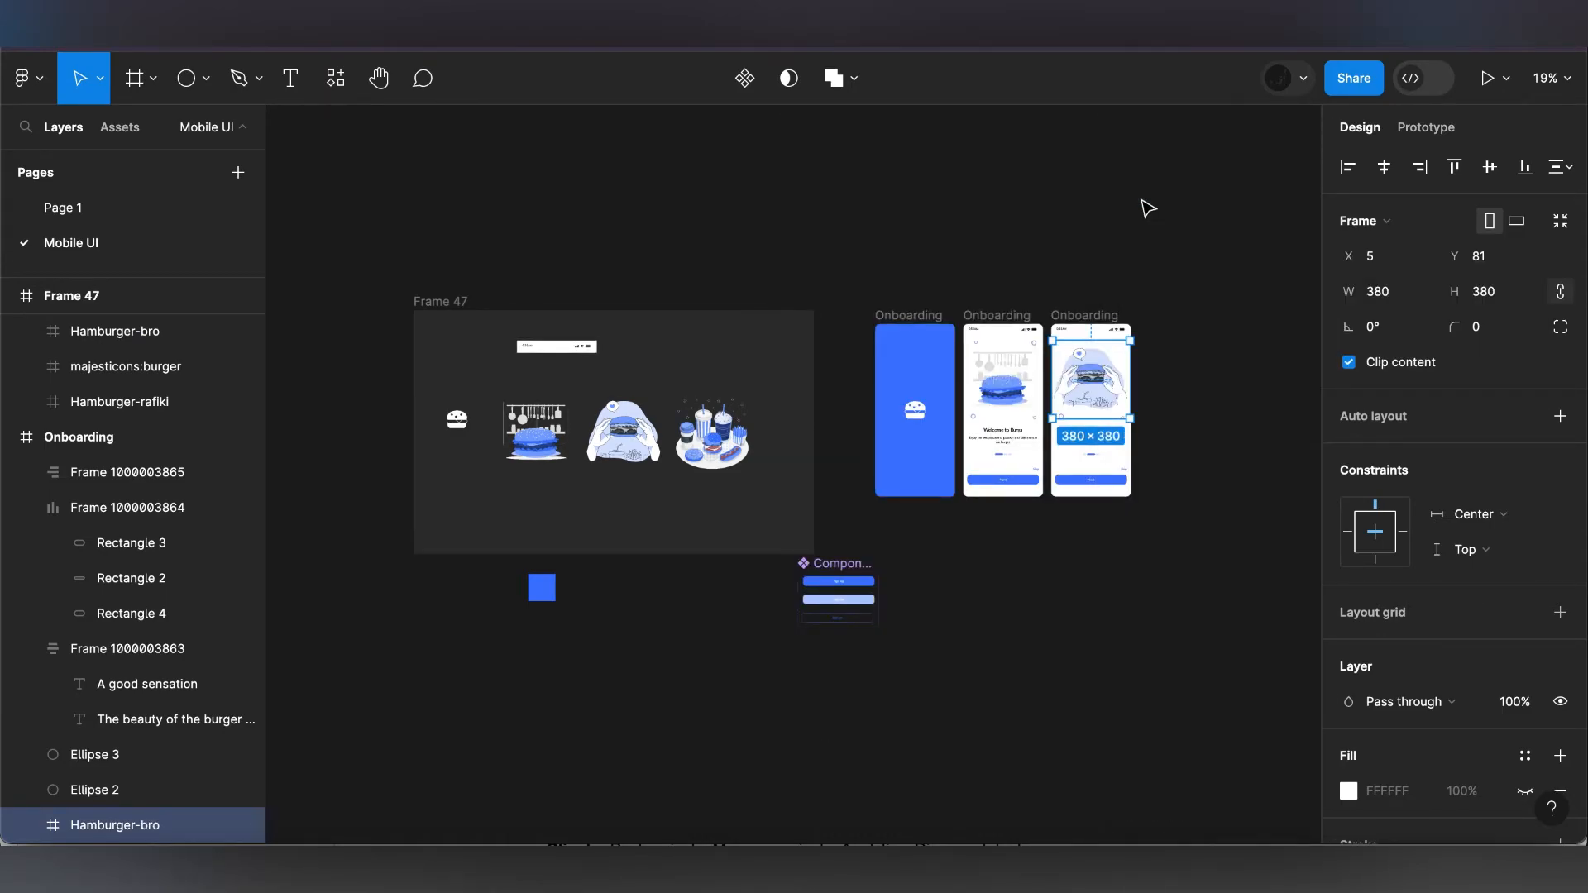
{"action": "scroll", "coordinate": [1182, 392], "scroll_direction": "up", "scroll_amount": 5}
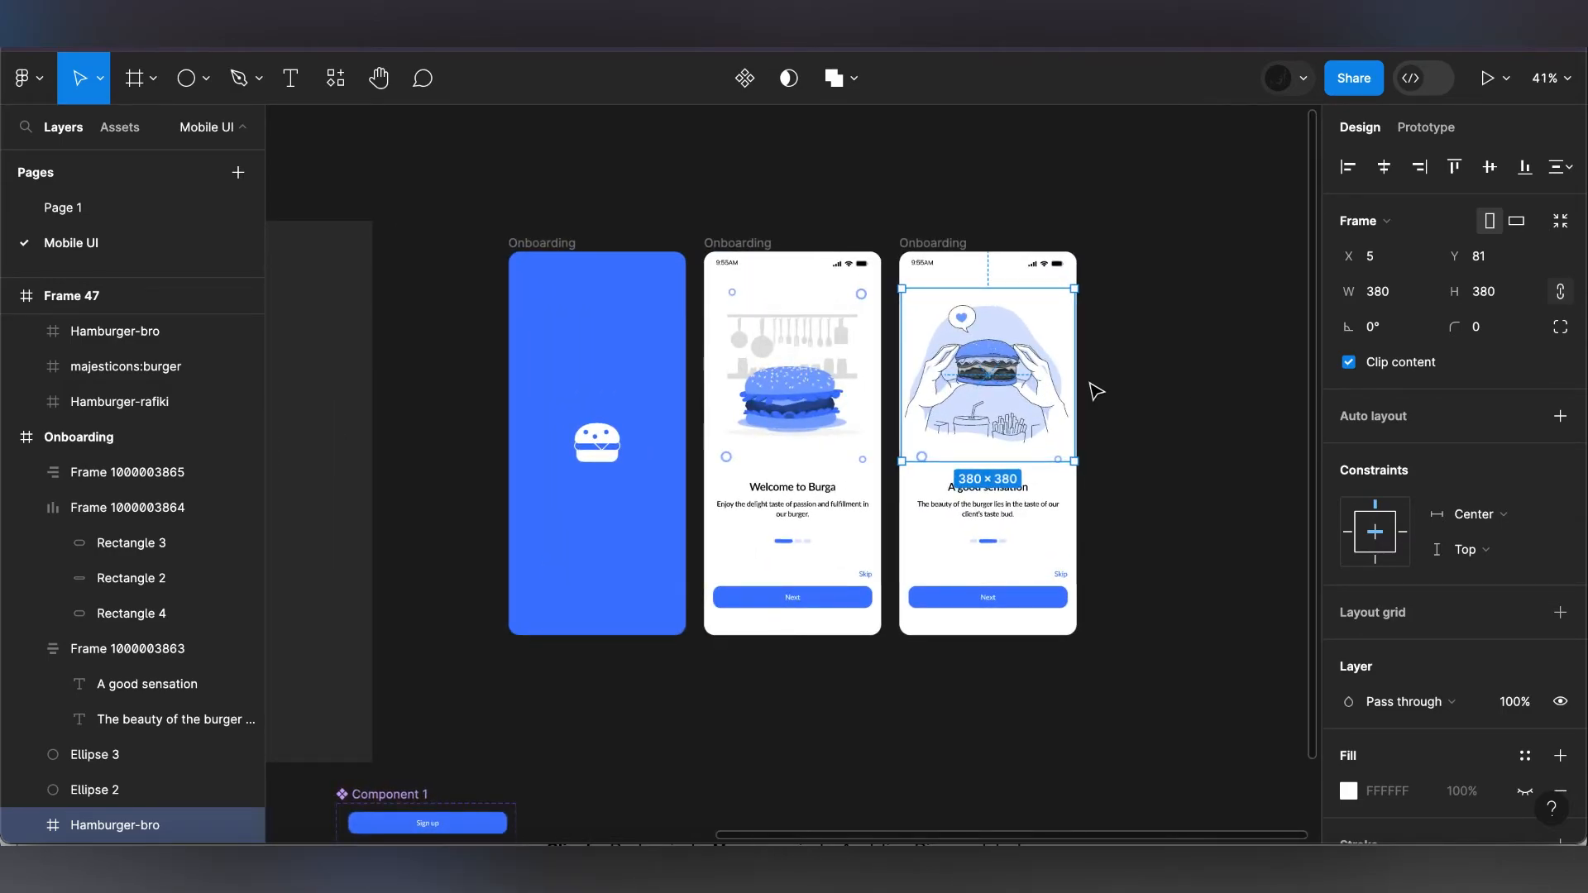
{"action": "key", "text": "ctrl+z"}
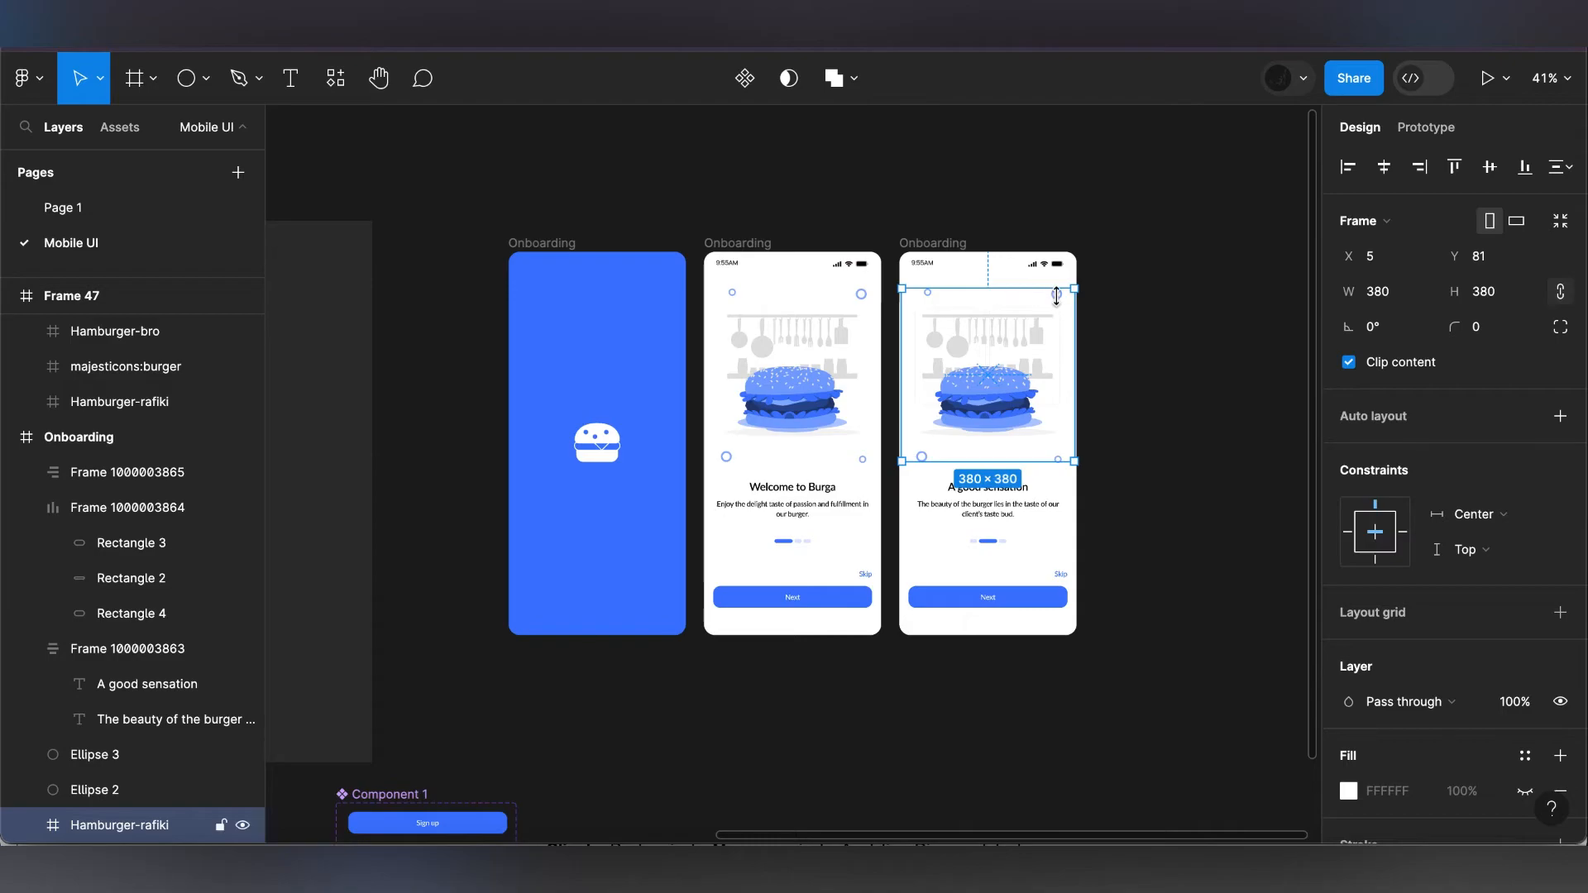
- Move Ellipse 1 and Ellipse 2 out of the Hamburger-rafiki frame on the "A good sensation" screen, placing them directly above it
{"action": "scroll", "coordinate": [1058, 305], "scroll_direction": "up", "scroll_amount": 1}
{"action": "scroll", "coordinate": [1058, 304], "scroll_direction": "up", "scroll_amount": 3}
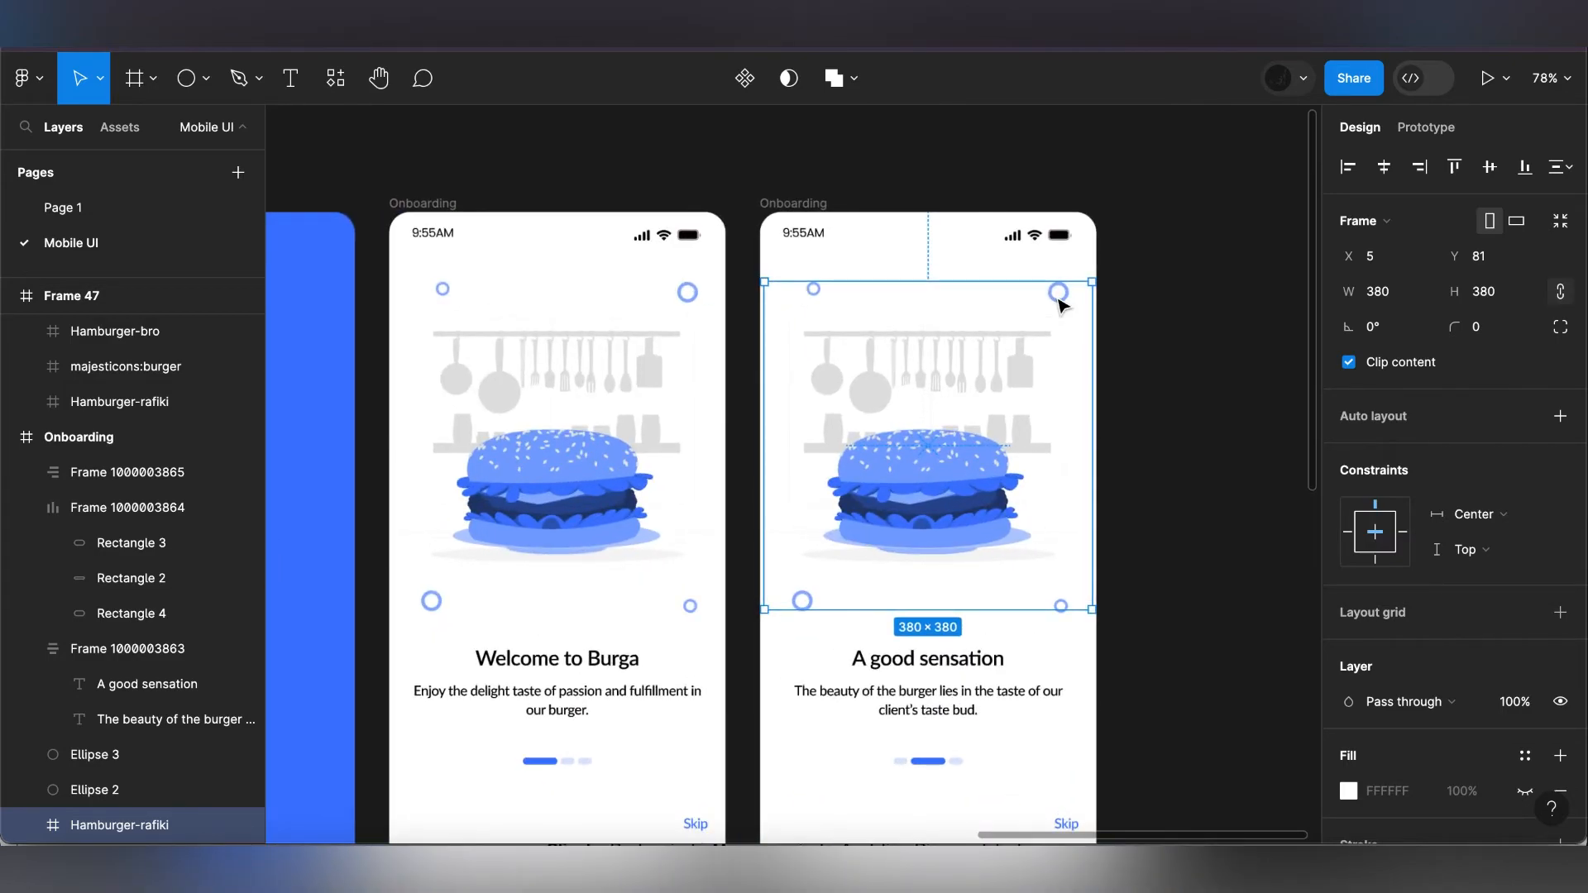
{"action": "left_click", "coordinate": [1058, 296]}
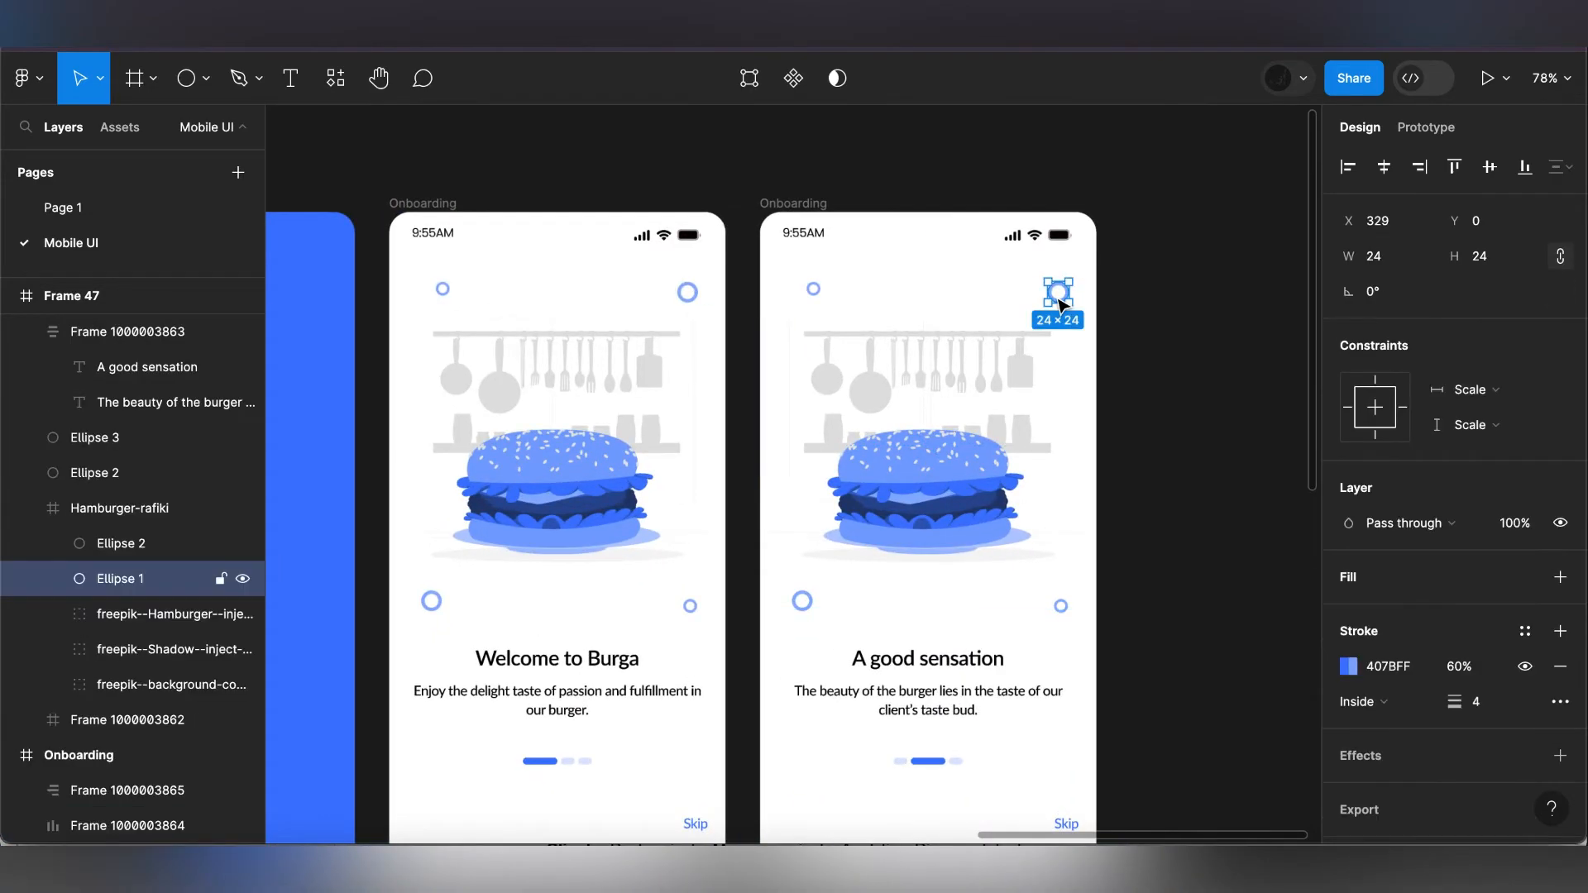
{"action": "left_click", "coordinate": [107, 543]}
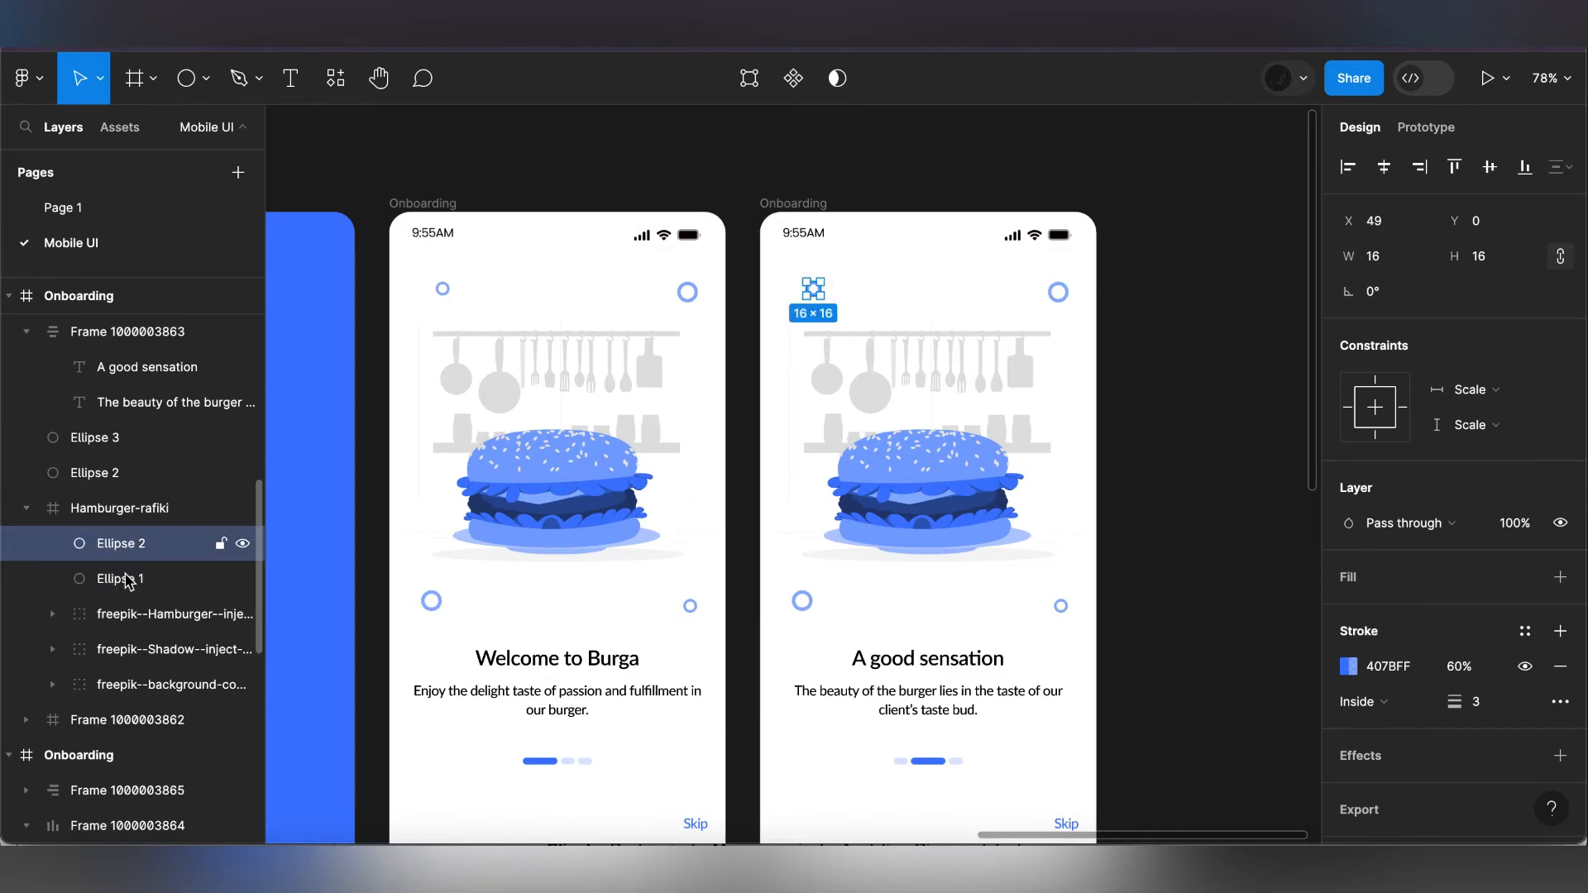
{"action": "left_click", "coordinate": [128, 583], "text": "shift"}
{"action": "left_click_drag", "start_coordinate": [129, 583], "coordinate": [116, 495]}
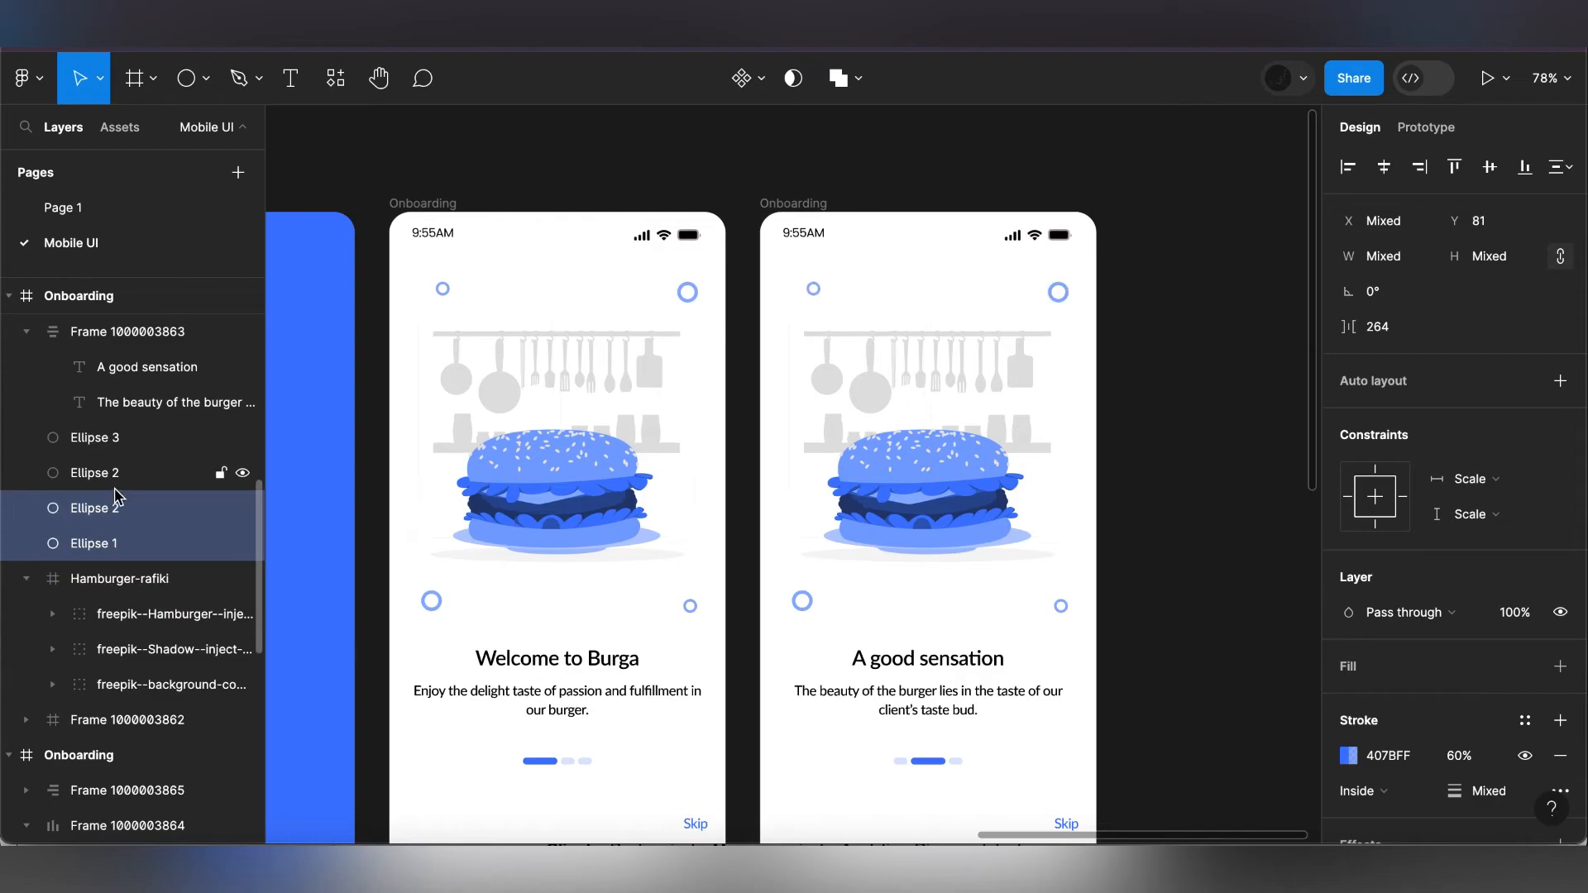
- Take Ellipse 1 and Ellipse 2 out of the Hamburger-rafiki frame on the "Welcome to Burga" screen, placing them directly above it
{"action": "left_click", "coordinate": [546, 493]}
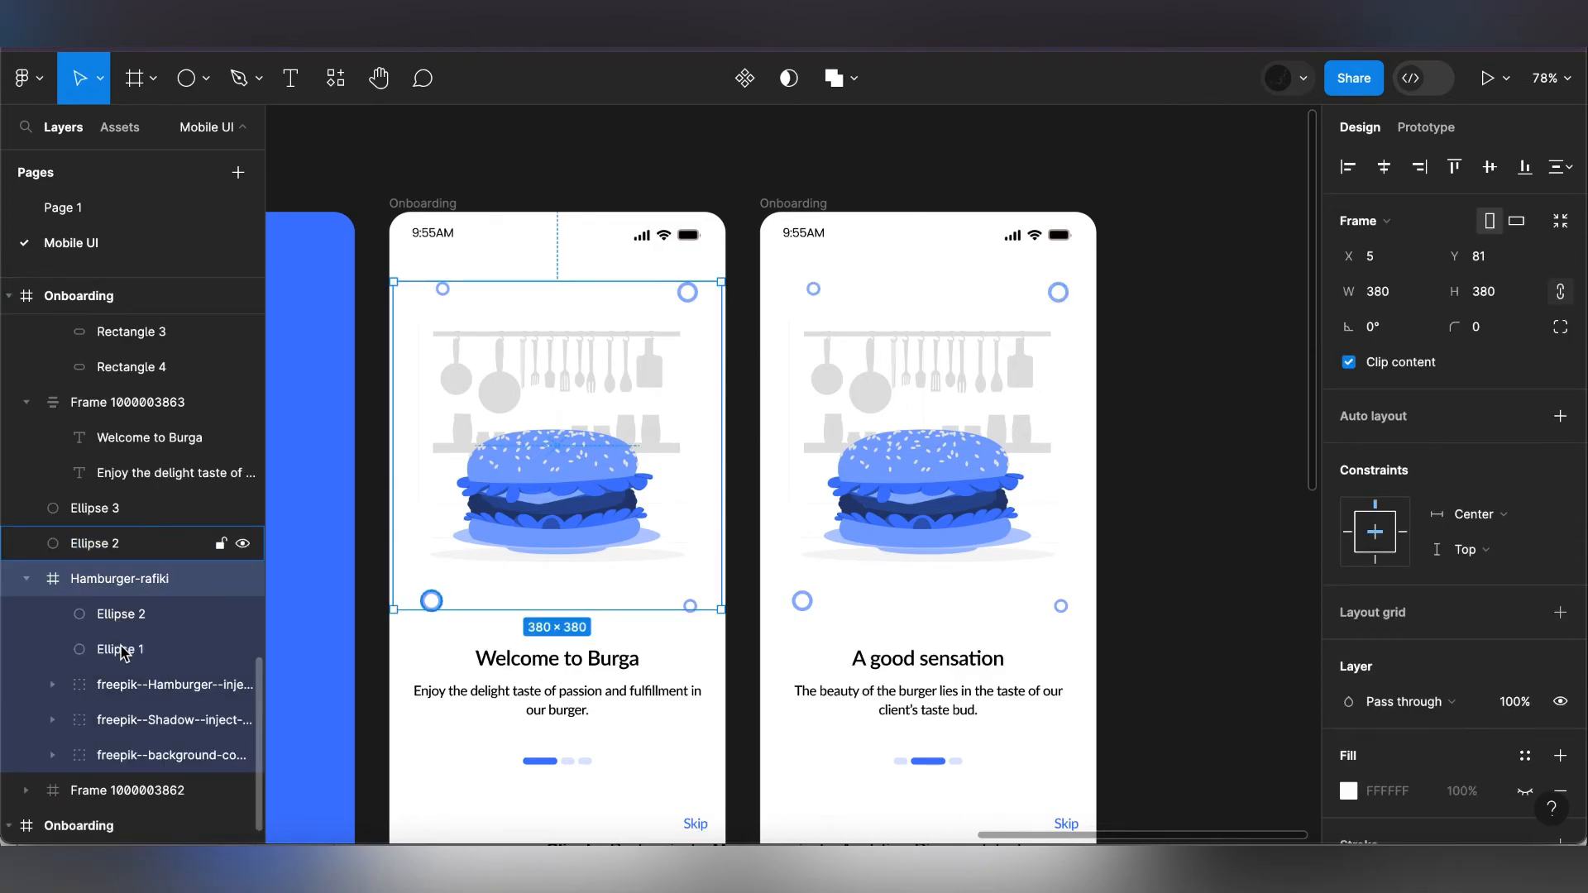
{"action": "left_click", "coordinate": [121, 614]}
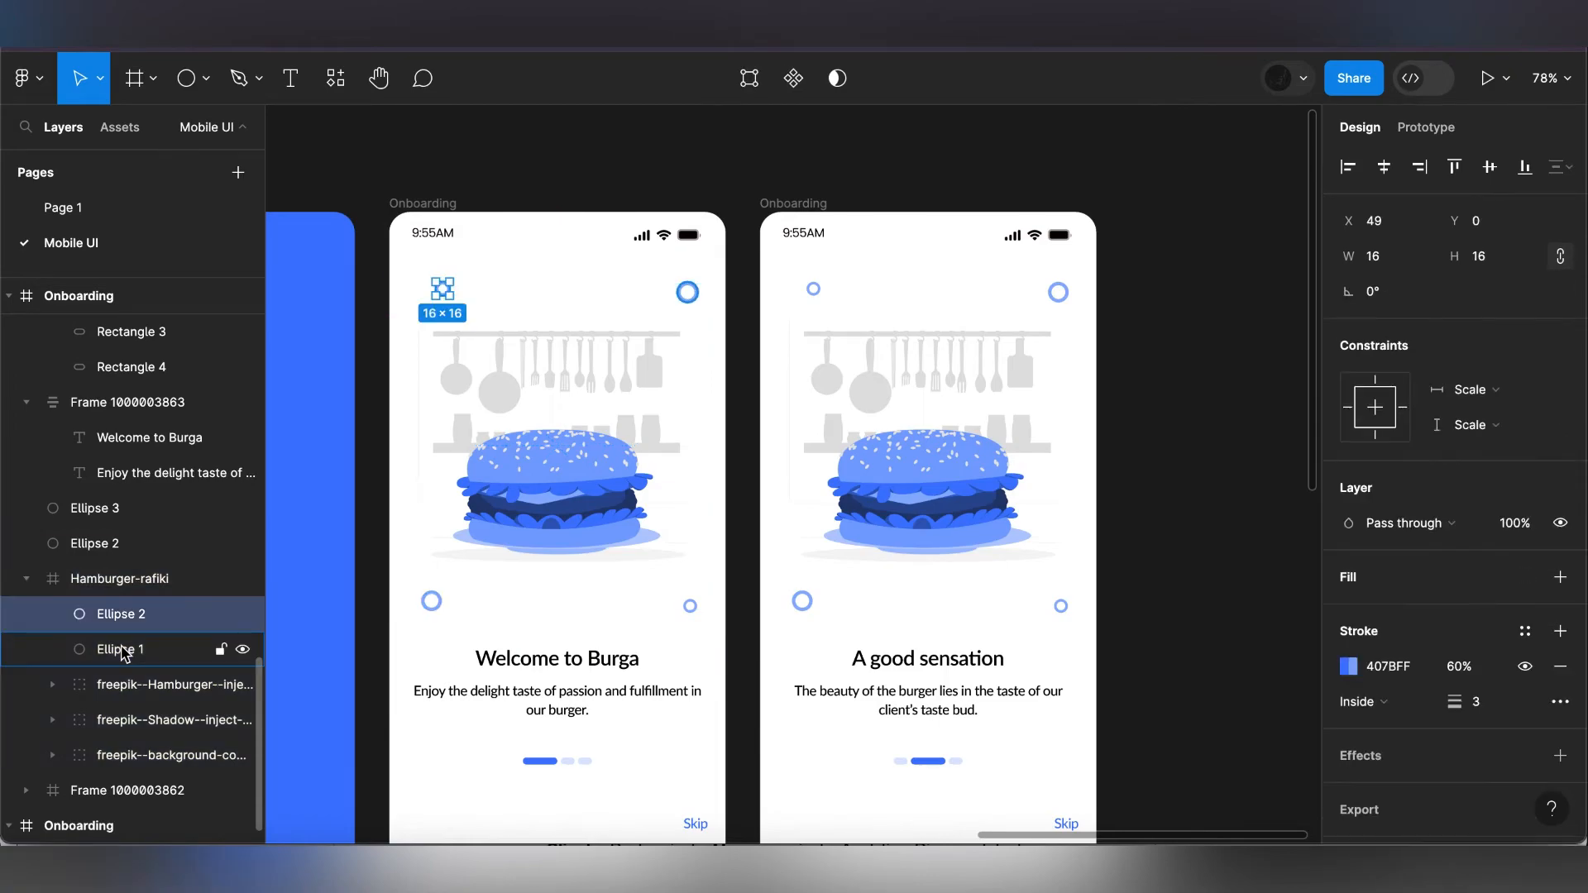
{"action": "left_click", "coordinate": [121, 650]}
{"action": "left_click", "coordinate": [124, 622], "text": "shift"}
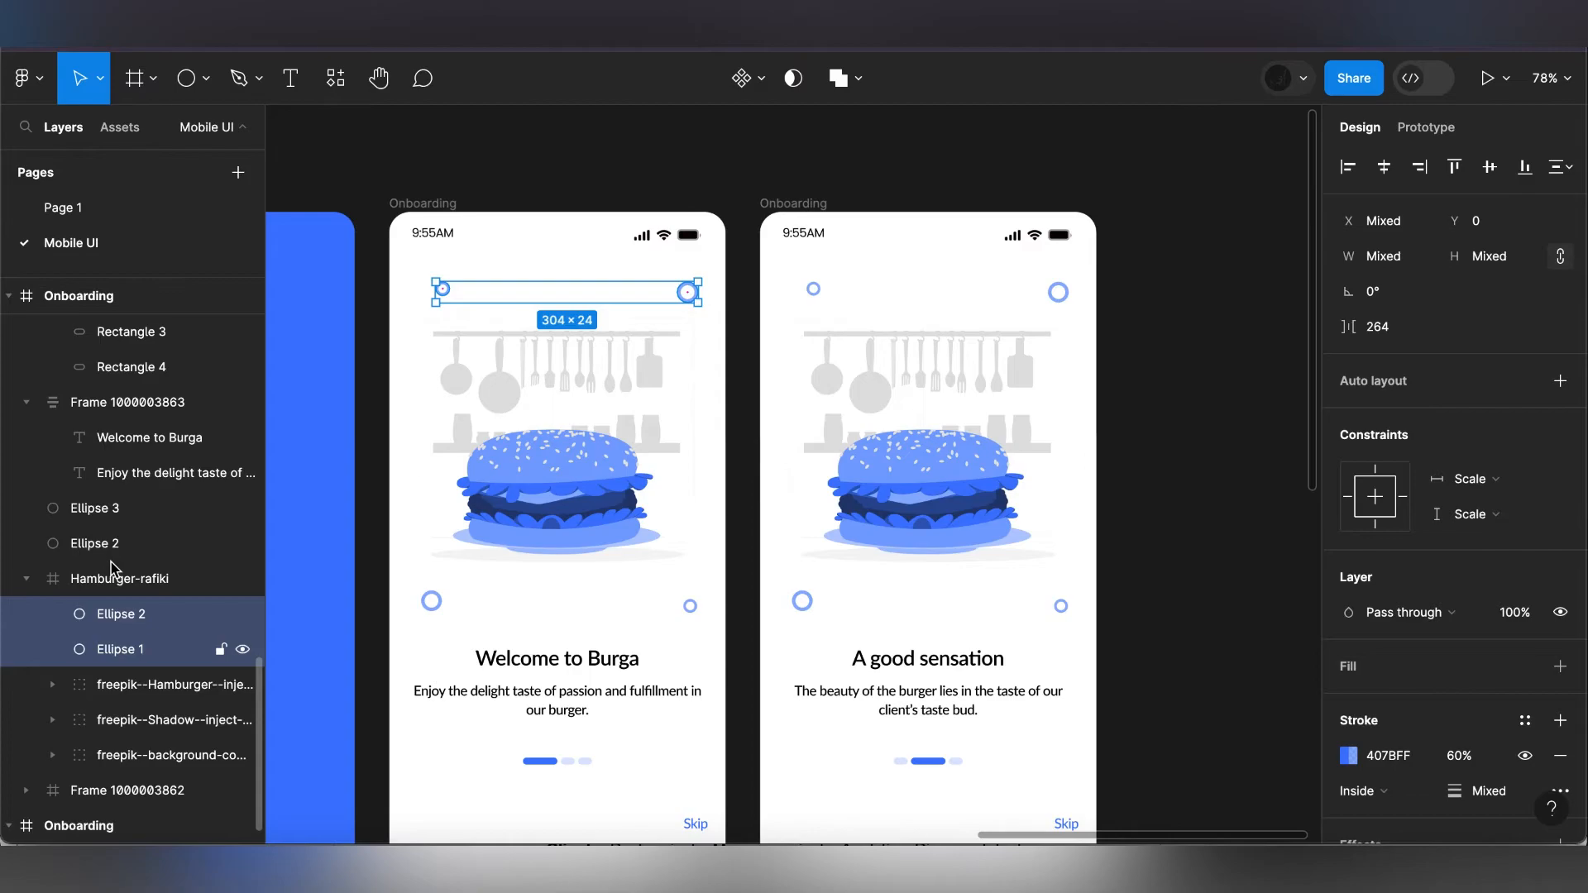
{"action": "left_click_drag", "start_coordinate": [111, 568], "coordinate": [111, 571]}
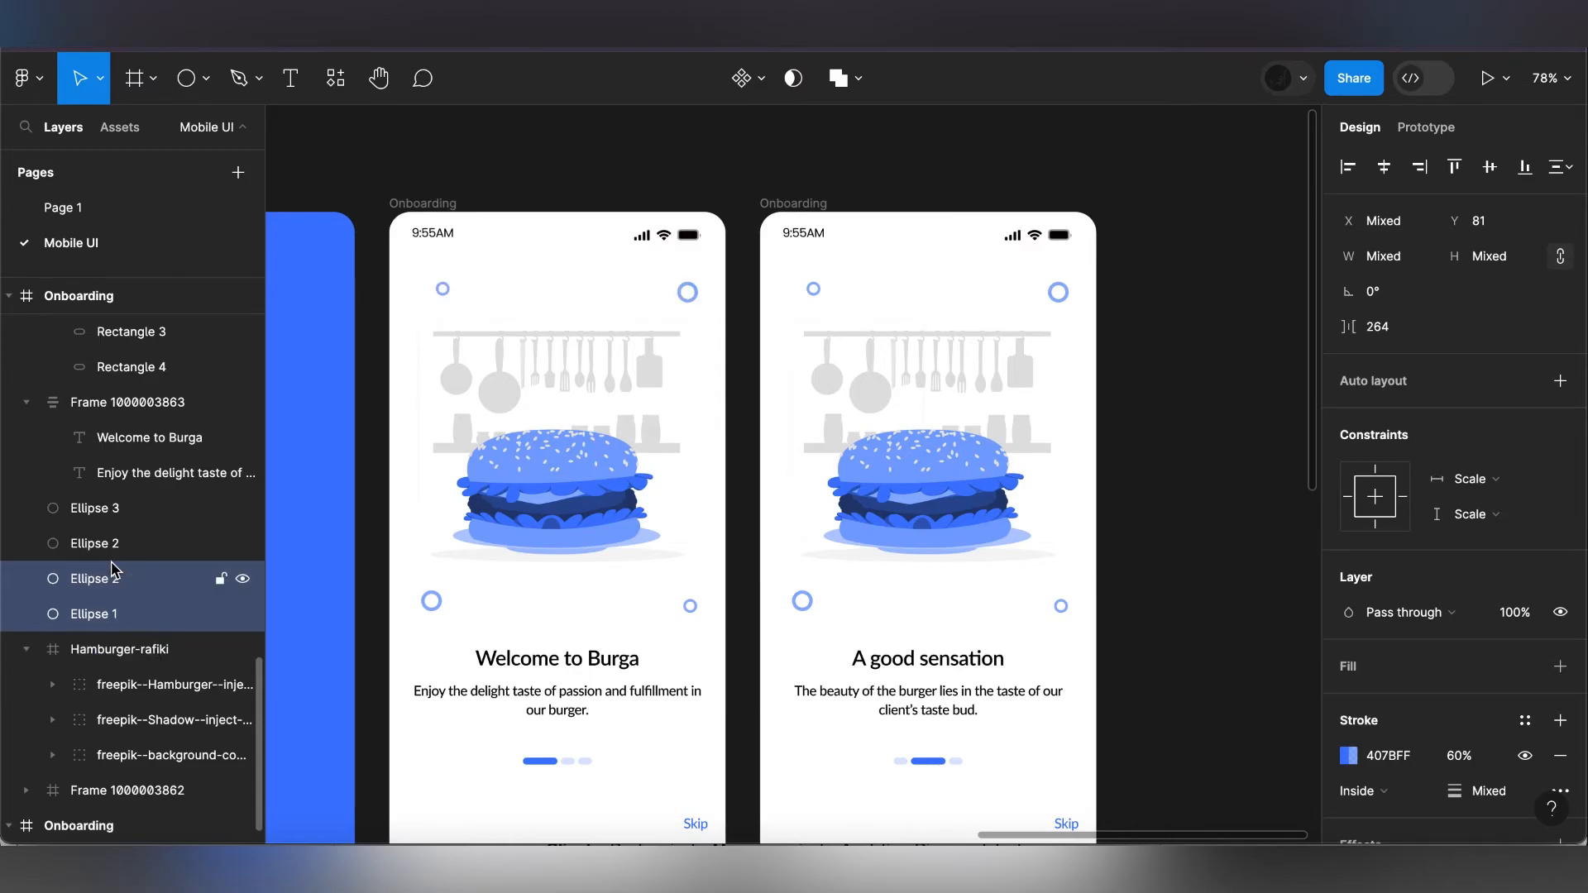
- Replace the burger illustration on the "A good sensation" screen with the copied Hamburger-bro illustration
{"action": "left_click", "coordinate": [897, 457]}
{"action": "right_click", "coordinate": [900, 457]}
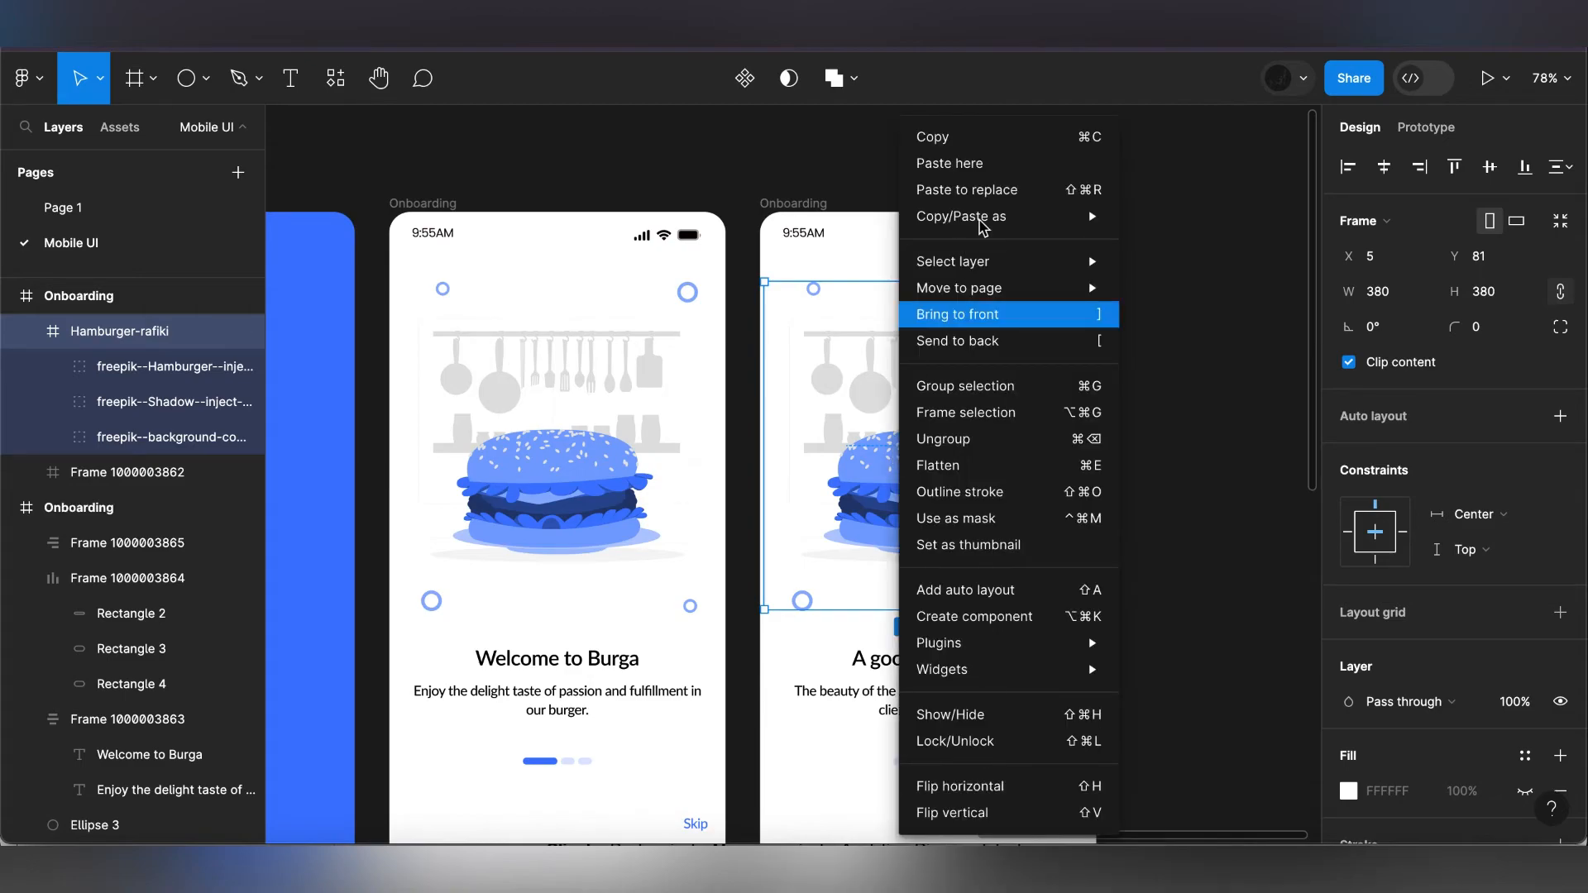
{"action": "left_click", "coordinate": [984, 190]}
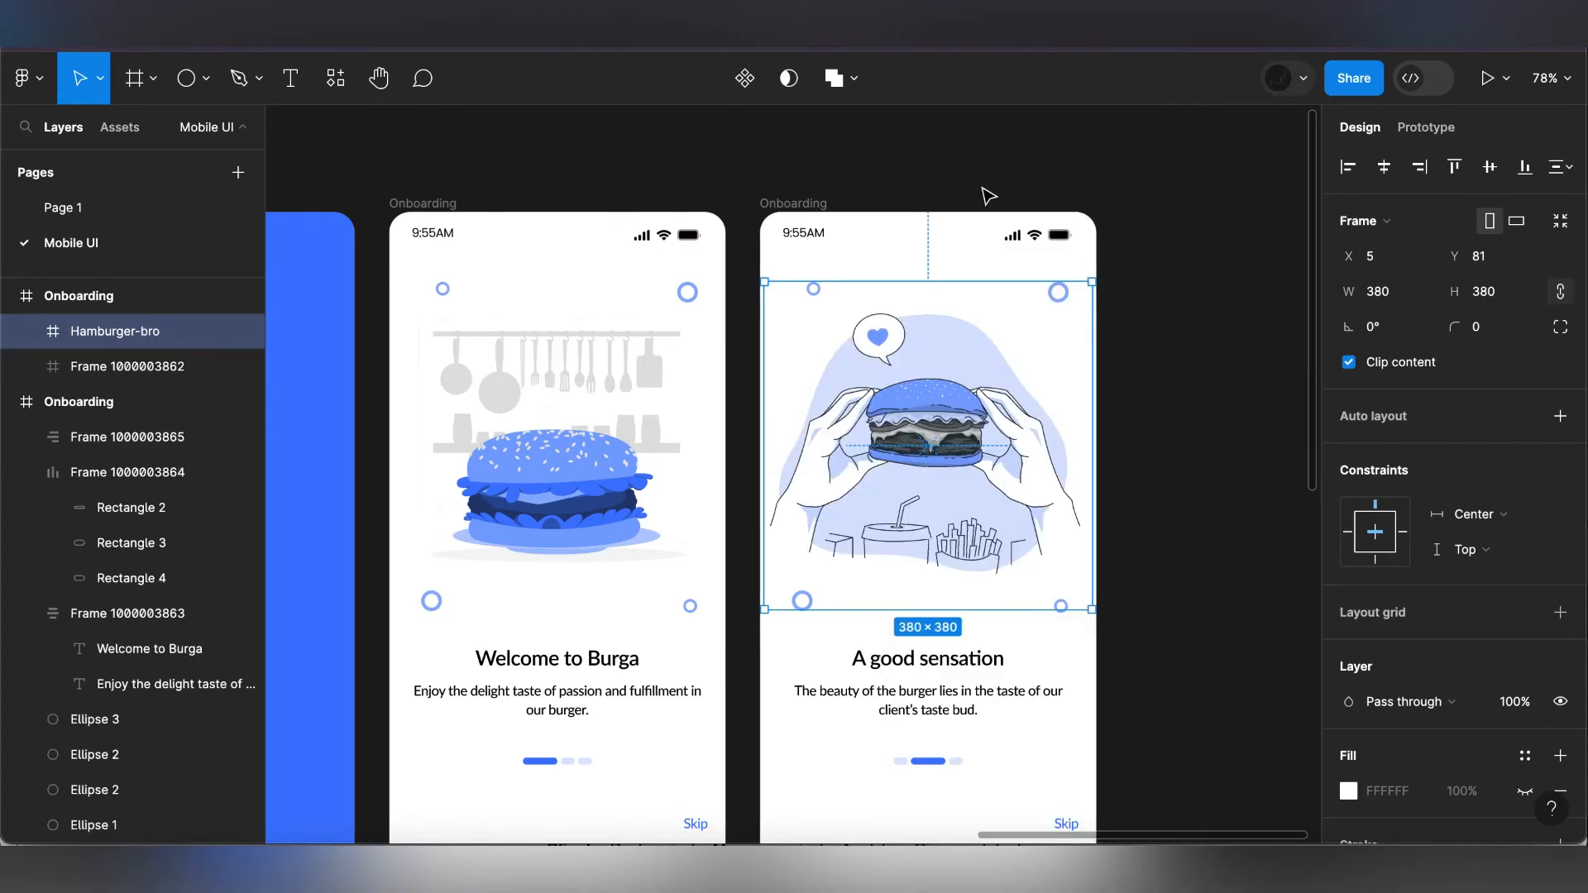
- Reposition the large upper circle on the "A good sensation" screen to X 321, Y 81
{"action": "left_click", "coordinate": [1061, 300]}
{"action": "left_click_drag", "start_coordinate": [1064, 304], "coordinate": [1059, 308]}
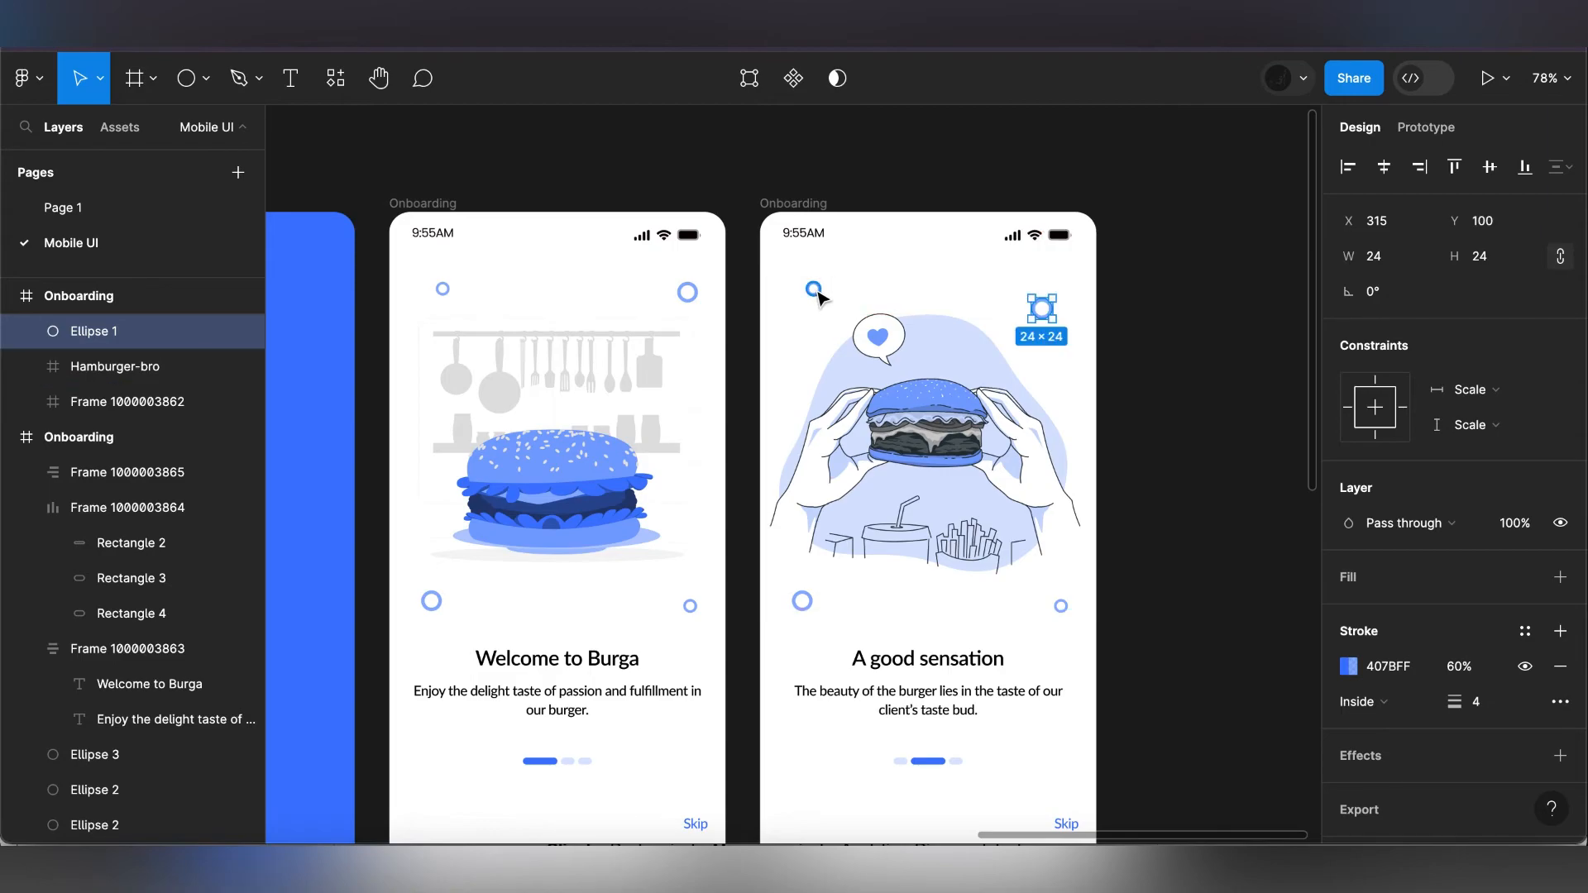
{"action": "key", "text": "shift+Up"}
{"action": "key", "text": "shift+Up"}
{"action": "key", "text": "shift+Right"}
{"action": "key", "text": "shift+Right"}
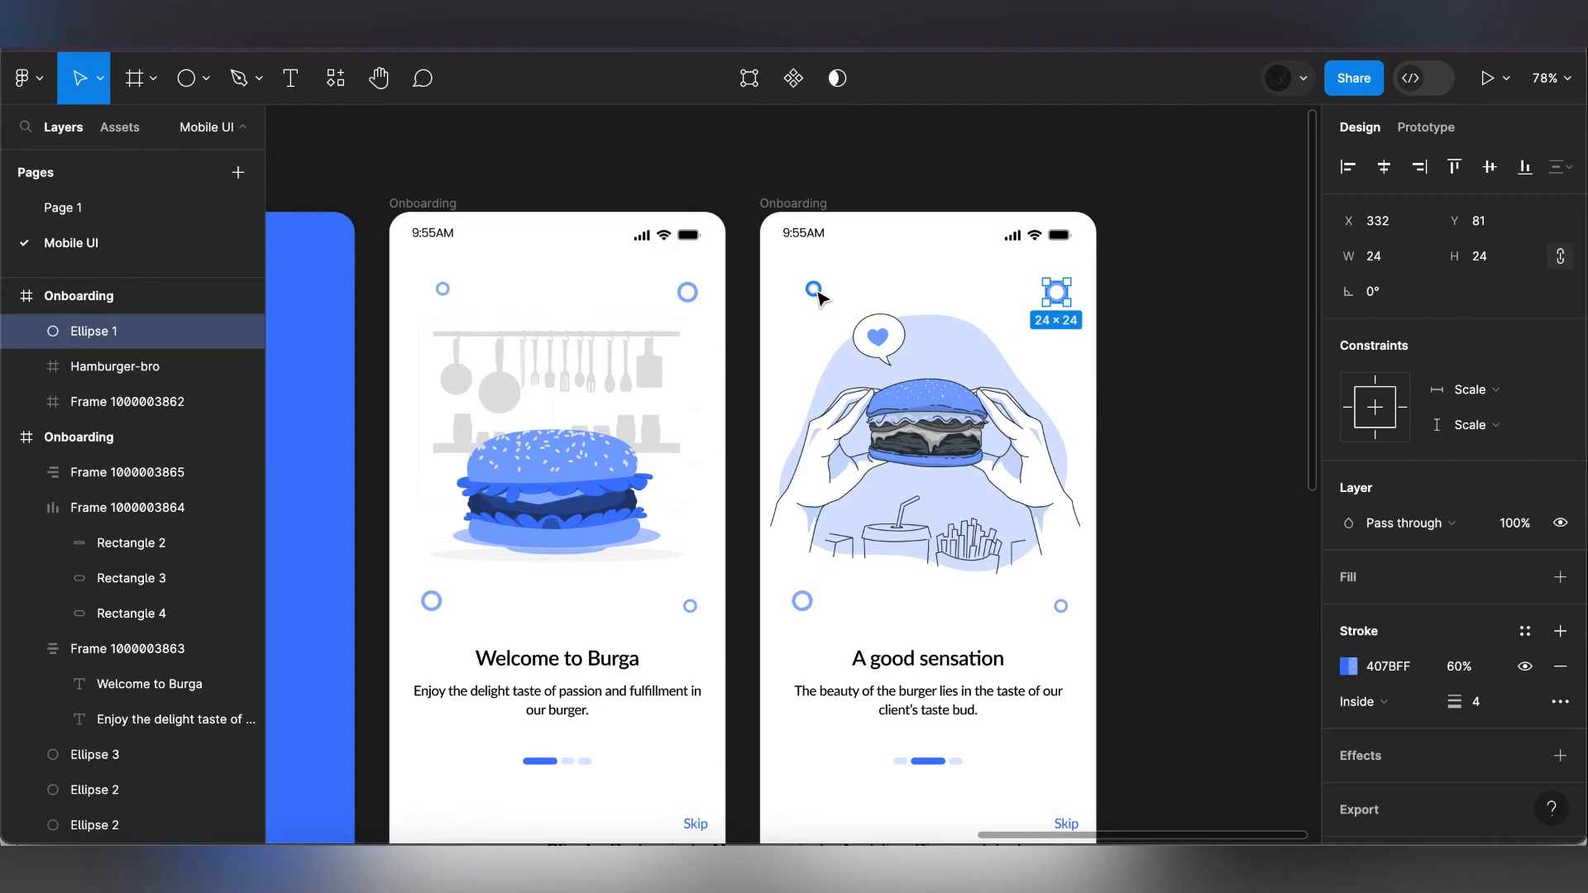
{"action": "key", "text": "Left"}
{"action": "key", "text": "Left"}
{"action": "key", "text": "Left"}
{"action": "key", "text": "Left"}
{"action": "key", "text": "Left"}
{"action": "key", "text": "Left"}
{"action": "key", "text": "Left"}
{"action": "key", "text": "Left"}
{"action": "key", "text": "Left"}
{"action": "key", "text": "Left"}
{"action": "key", "text": "Left"}
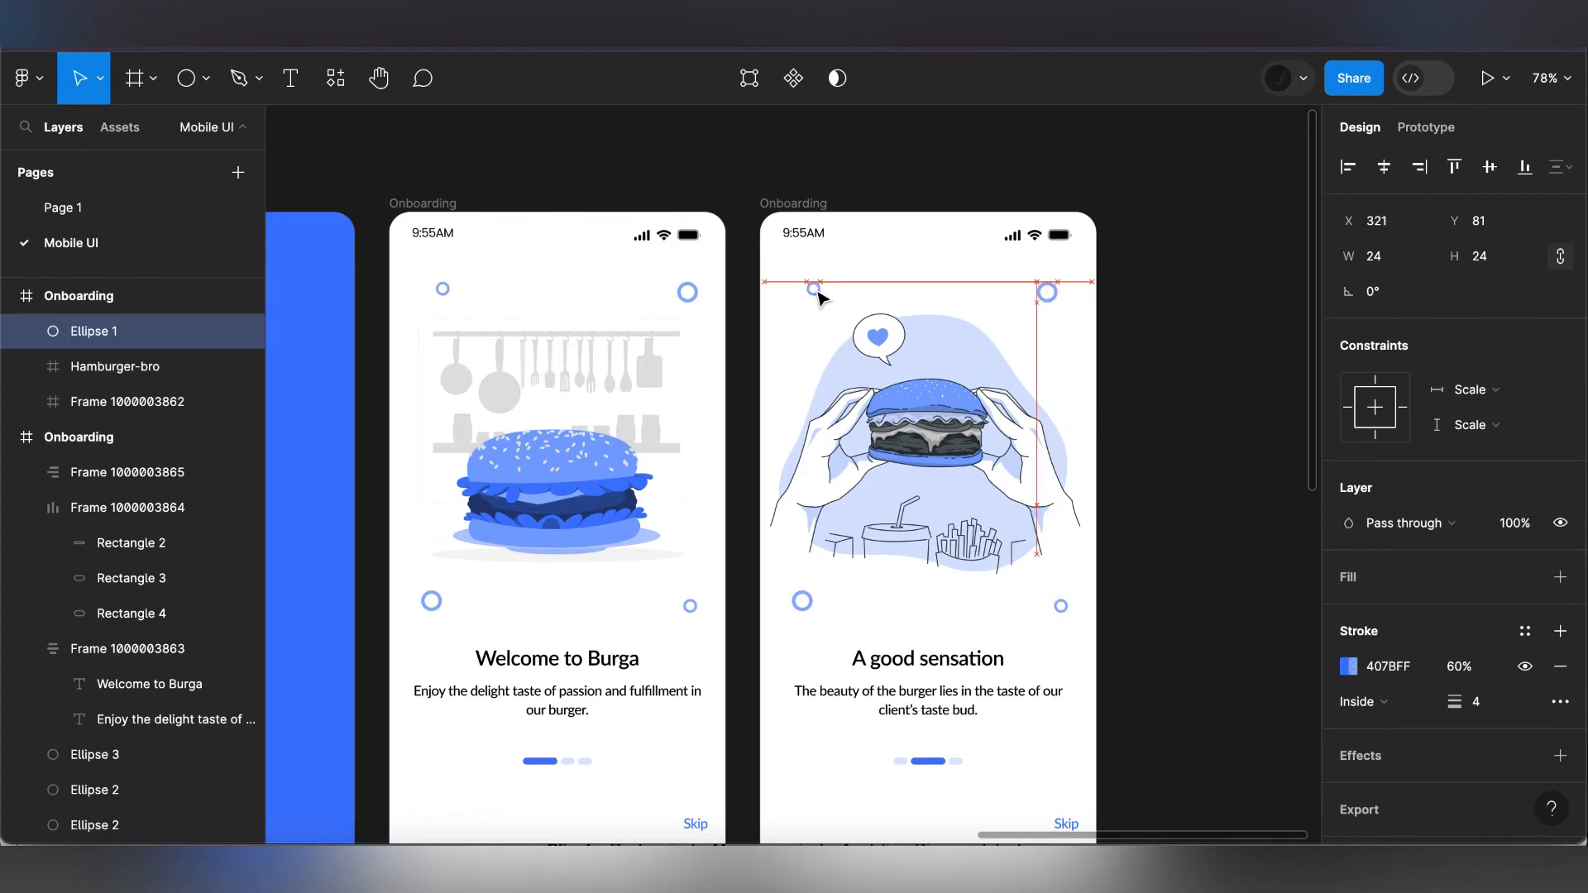
- Shift the small upper circle on the "A good sensation" screen inward to X 72, keeping it at Y 81
{"action": "left_click", "coordinate": [818, 296]}
{"action": "key", "text": "Right"}
{"action": "key", "text": "Right"}
{"action": "key", "text": "Right"}
{"action": "key", "text": "Right"}
{"action": "key", "text": "Right"}
{"action": "key", "text": "Right"}
{"action": "key", "text": "Right"}
{"action": "key", "text": "Right"}
{"action": "key", "text": "Right"}
{"action": "key", "text": "Right"}
{"action": "key", "text": "Right"}
{"action": "key", "text": "Right"}
{"action": "key", "text": "Right"}
{"action": "key", "text": "Right"}
{"action": "key", "text": "Right"}
{"action": "key", "text": "Right"}
{"action": "key", "text": "Right"}
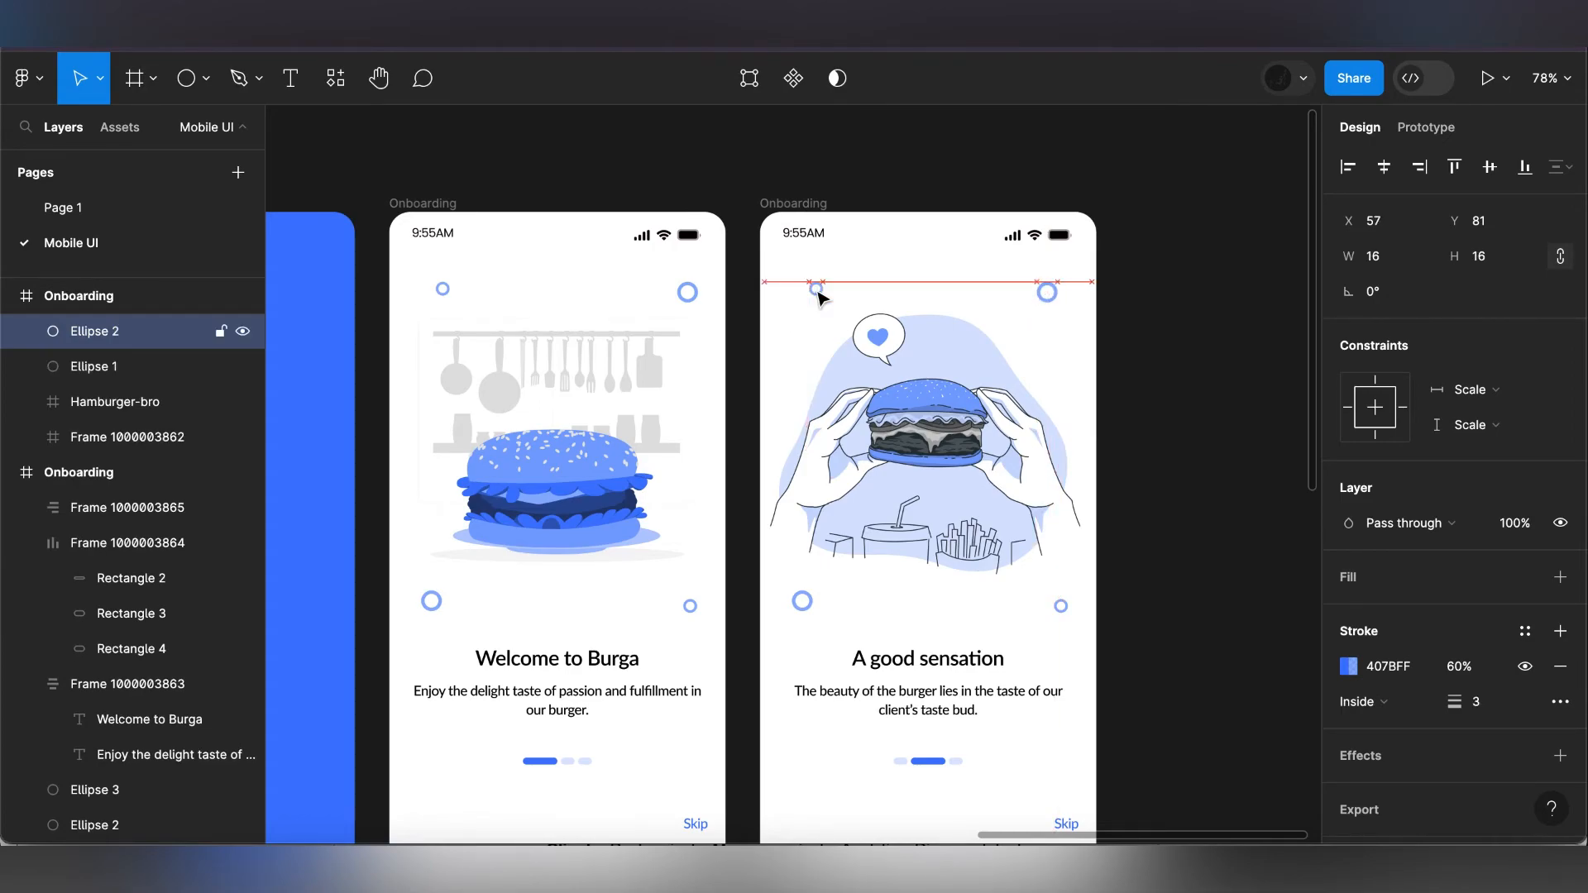
{"action": "key", "text": "Right"}
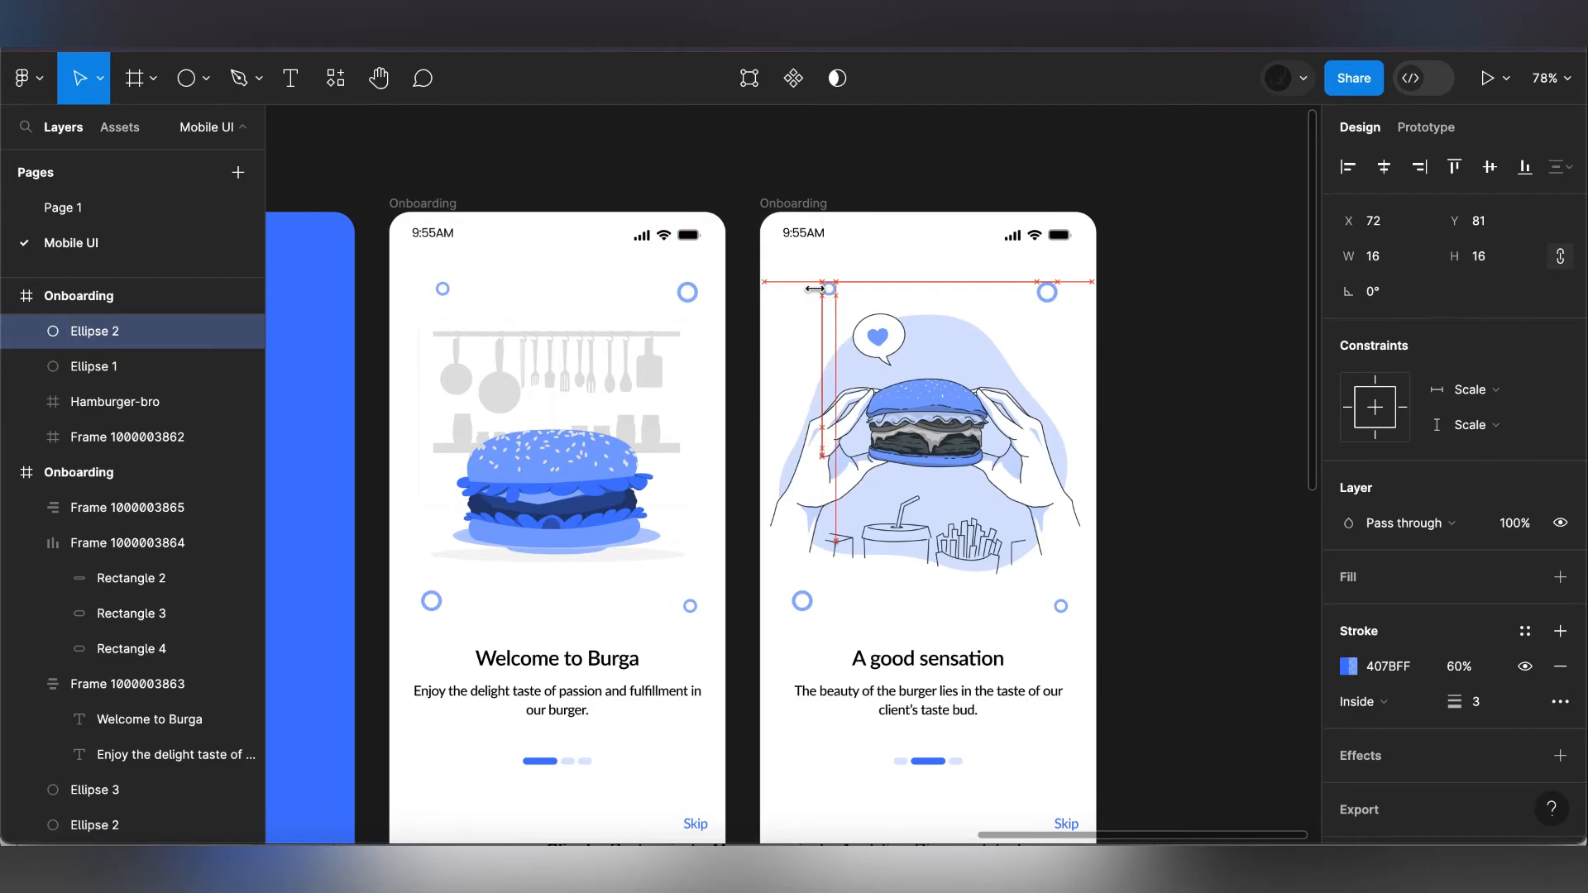
- Nudge the large circle below the Hamburger-bro illustration inward by about 10 px
{"action": "left_click", "coordinate": [814, 608]}
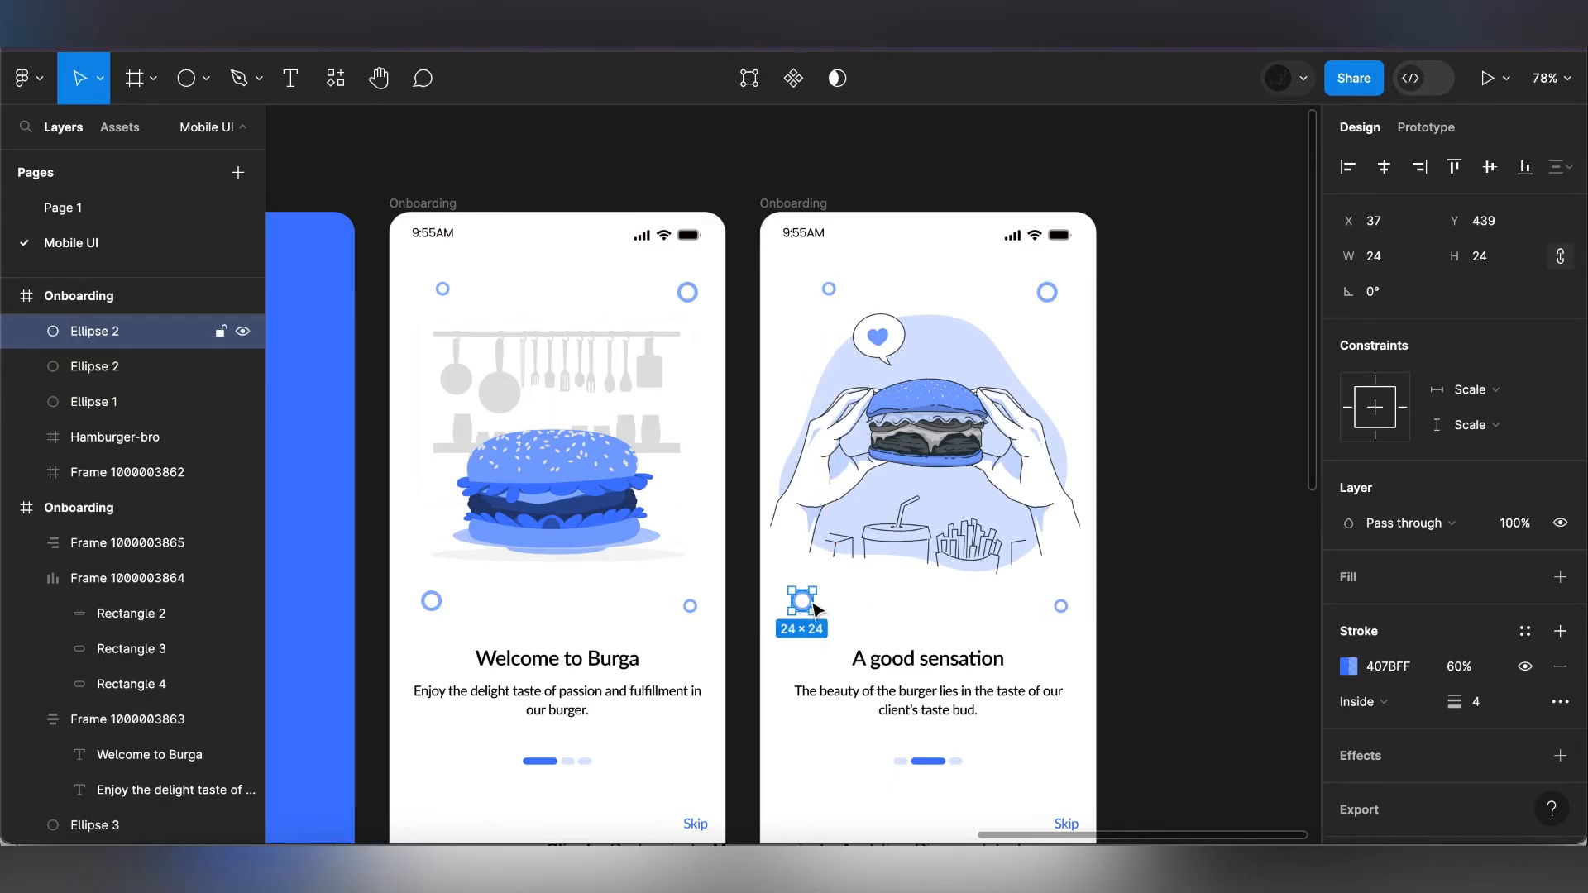
{"action": "key", "text": "Right"}
{"action": "key", "text": "Right"}
{"action": "key", "text": "Right"}
{"action": "key", "text": "Right"}
{"action": "key", "text": "Right"}
{"action": "key", "text": "Right"}
{"action": "key", "text": "Right"}
{"action": "key", "text": "Right"}
{"action": "key", "text": "Right"}
{"action": "key", "text": "Right"}
{"action": "key", "text": "Right"}
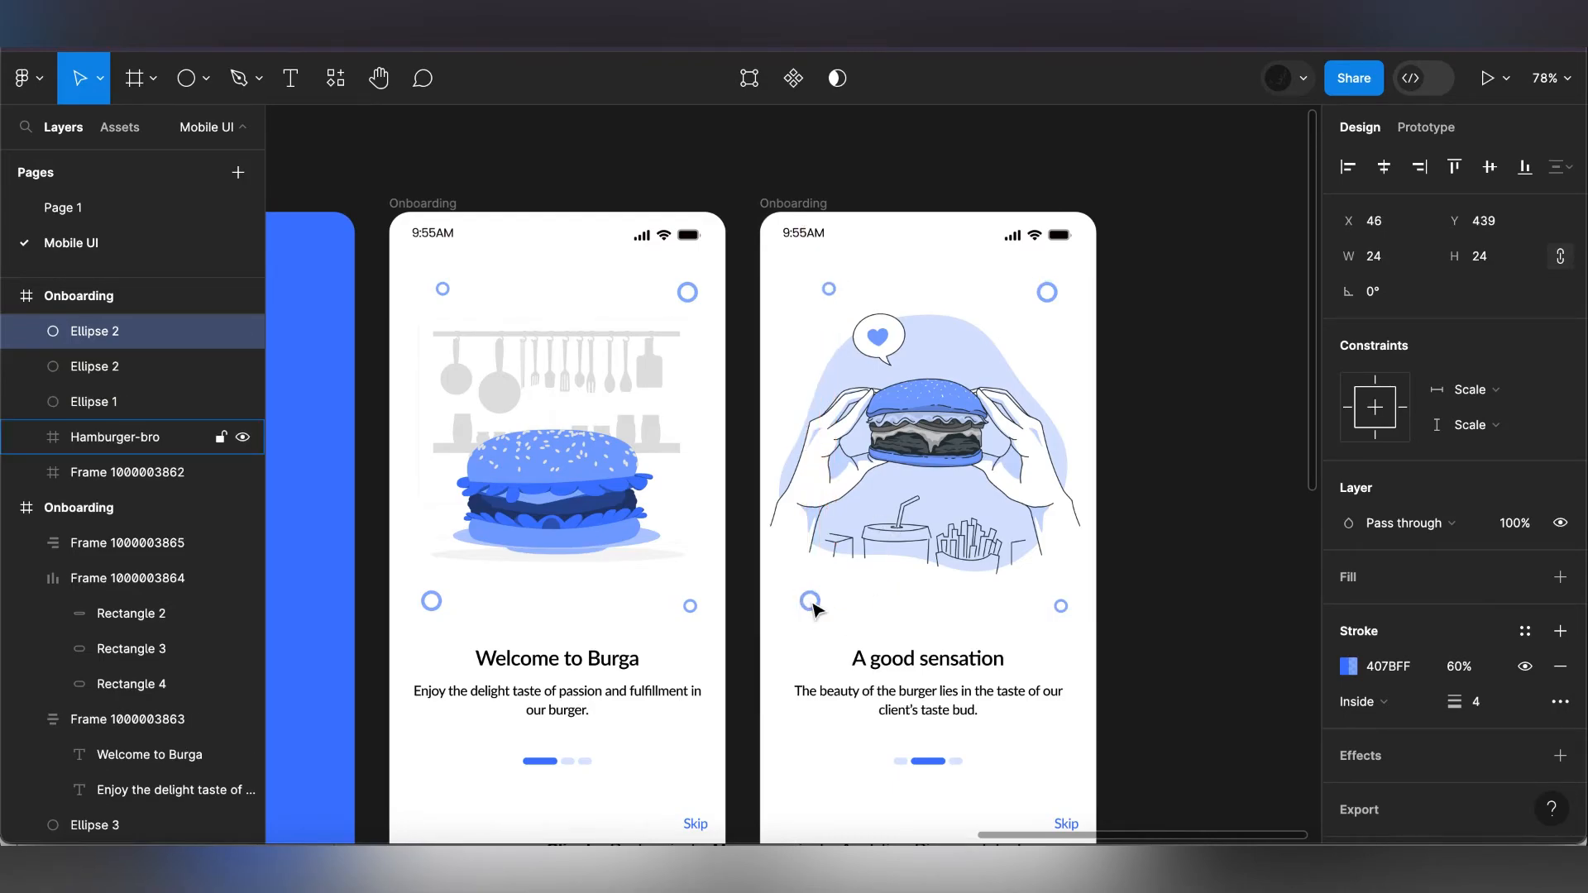
- Shift the small circle below the Hamburger-bro illustration inward to X 322 and clear the selection
{"action": "left_click", "coordinate": [1062, 609]}
{"action": "key", "text": "Left"}
{"action": "key", "text": "Left"}
{"action": "key", "text": "Left"}
{"action": "key", "text": "Left"}
{"action": "key", "text": "Left"}
{"action": "key", "text": "Left"}
{"action": "key", "text": "Left"}
{"action": "key", "text": "Left"}
{"action": "key", "text": "Left"}
{"action": "key", "text": "Left"}
{"action": "key", "text": "Left"}
{"action": "key", "text": "Left"}
{"action": "key", "text": "Left"}
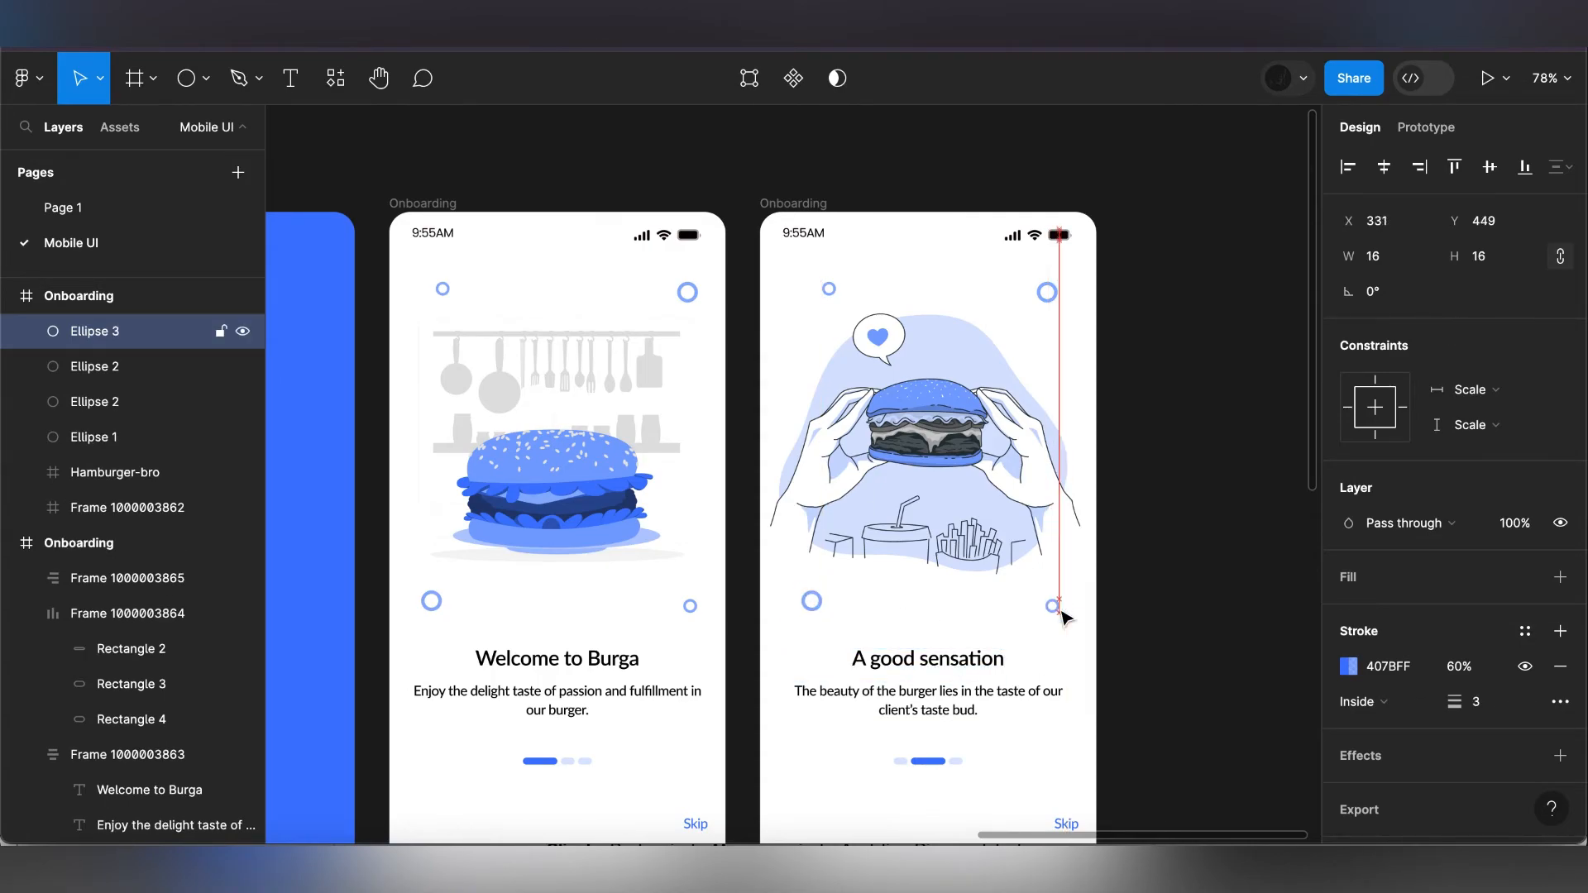
{"action": "key", "text": "Left"}
{"action": "key", "text": "Left"}
{"action": "key", "text": "Left"}
{"action": "key", "text": "Left"}
{"action": "key", "text": "Left"}
{"action": "key", "text": "Left"}
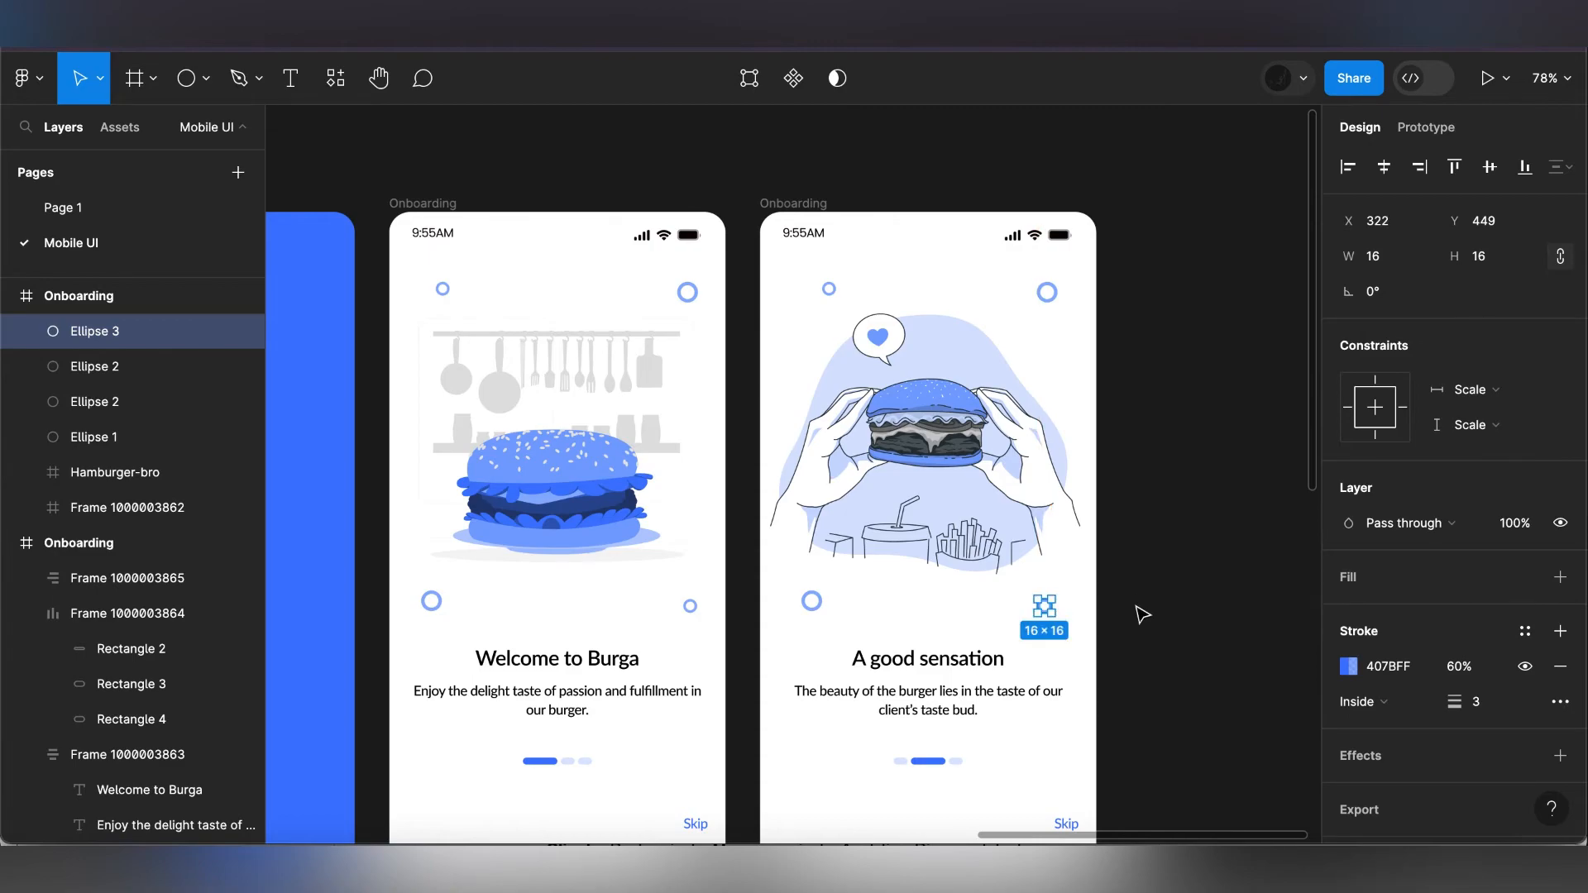
{"action": "left_click", "coordinate": [1136, 607]}
- Duplicate the "A good sensation" onboarding screen to create another screen beside it
{"action": "scroll", "coordinate": [1138, 612], "scroll_direction": "down", "scroll_amount": 3}
{"action": "scroll", "coordinate": [1138, 612], "scroll_direction": "down", "scroll_amount": 3}
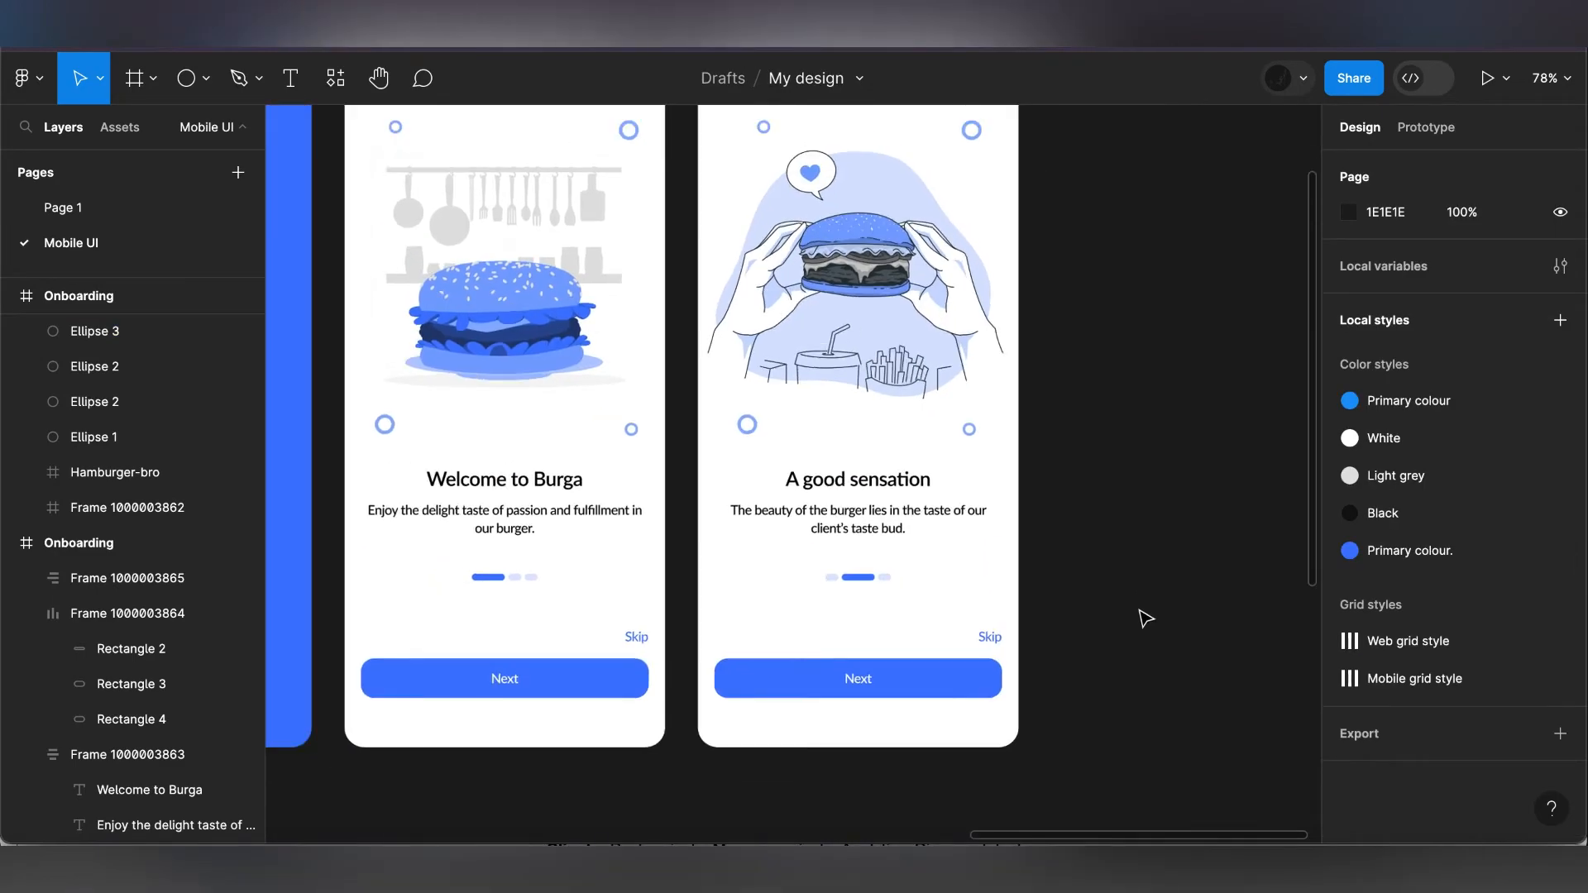
{"action": "scroll", "coordinate": [1139, 612], "scroll_direction": "right", "scroll_amount": 1}
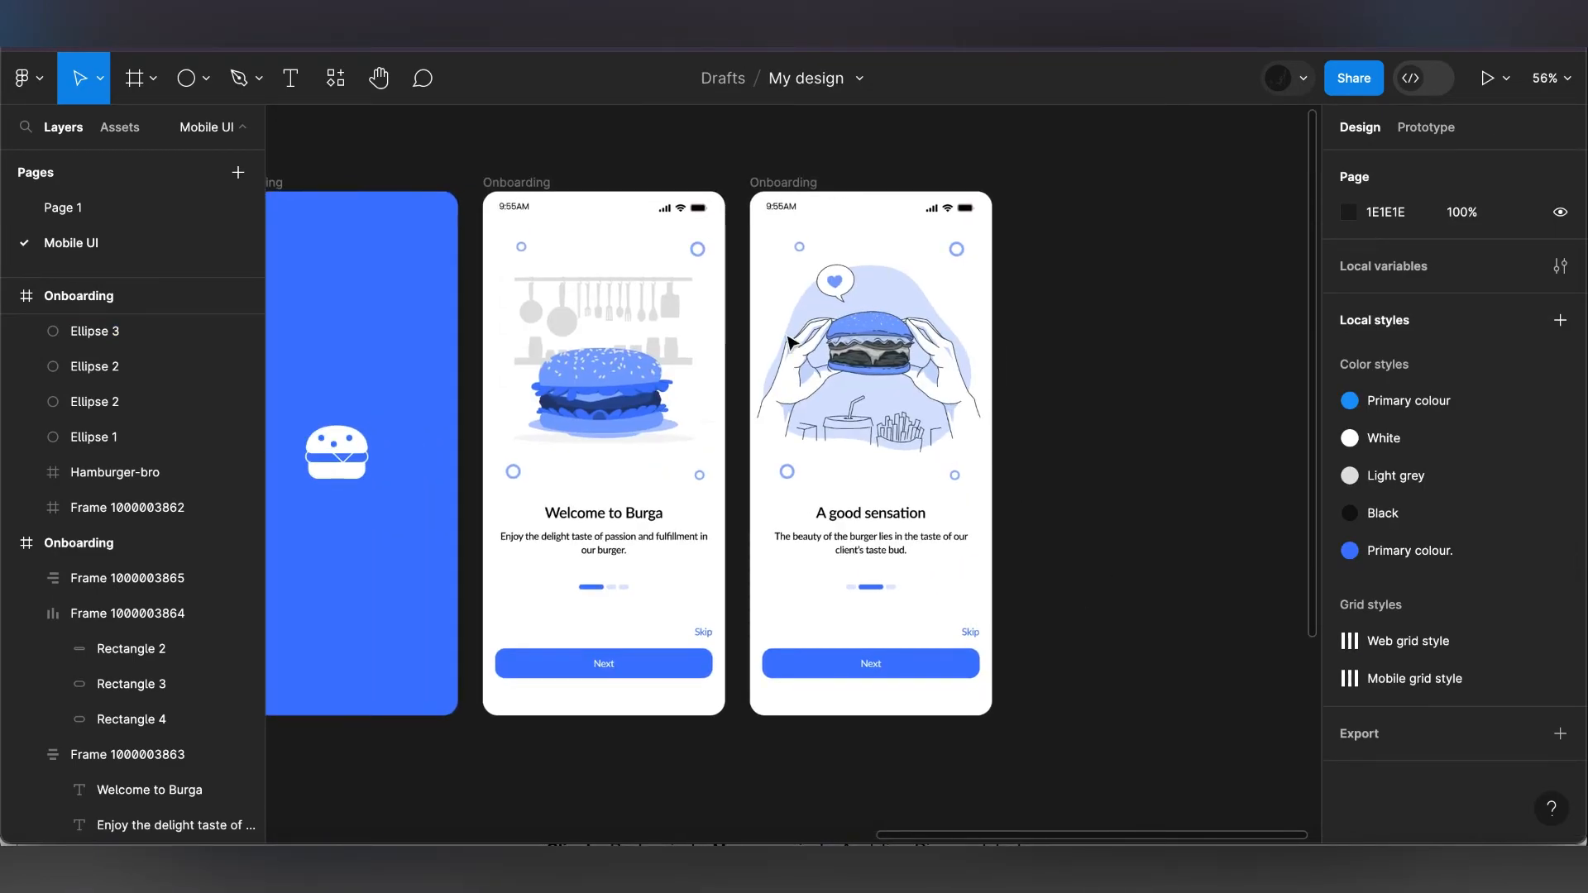
{"action": "left_click", "coordinate": [776, 181]}
{"action": "key", "text": "ctrl+d"}
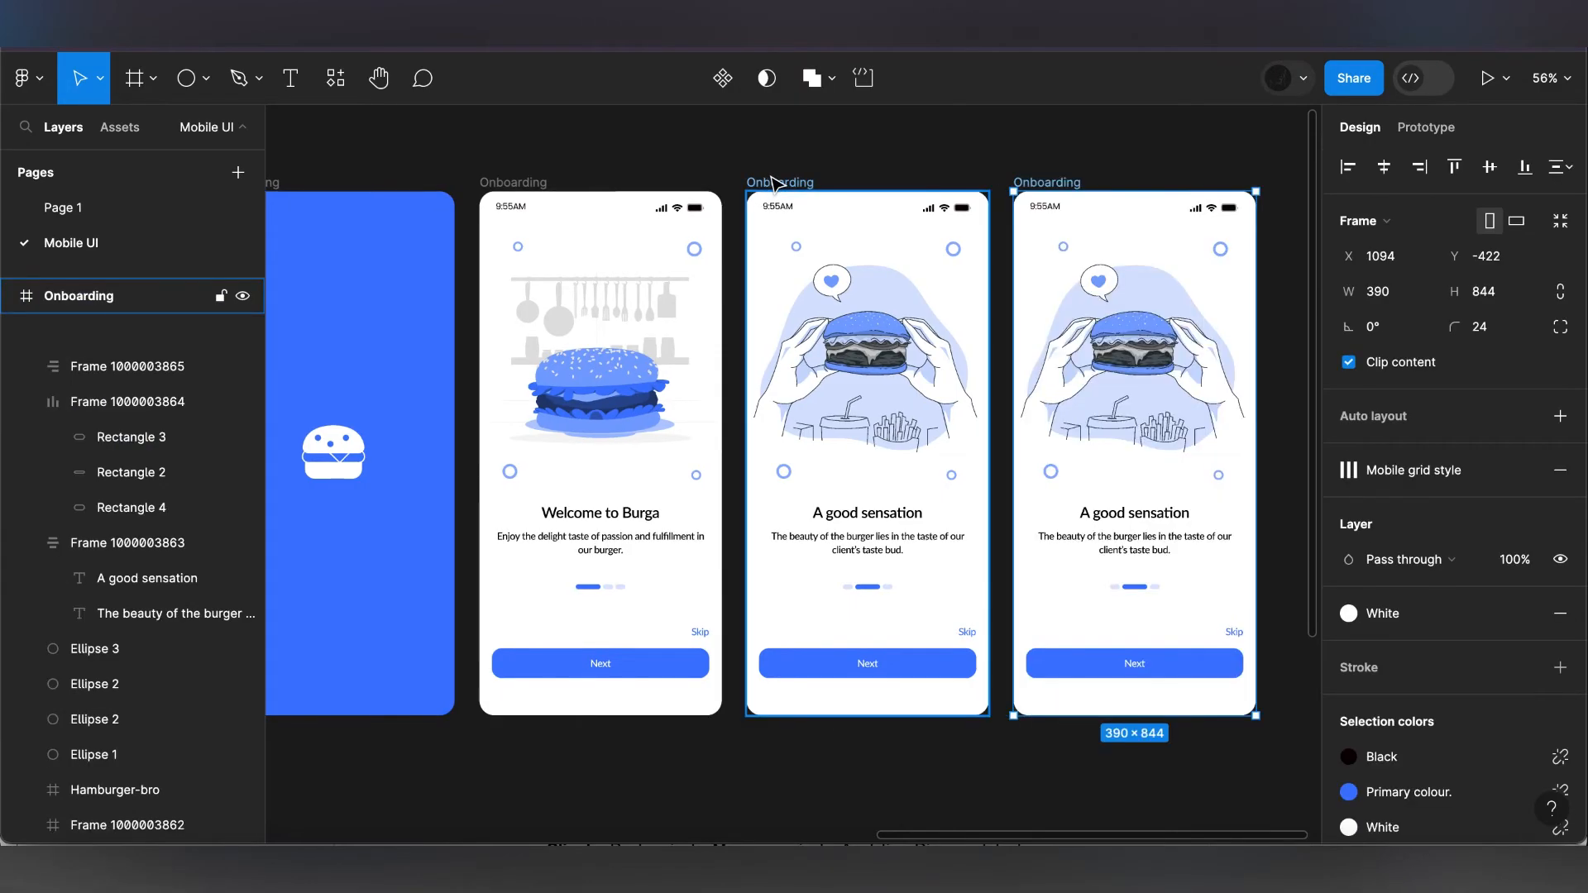
- Change the heading on the duplicated screen to "Taste with comapny"
{"action": "left_click", "coordinate": [1126, 313]}
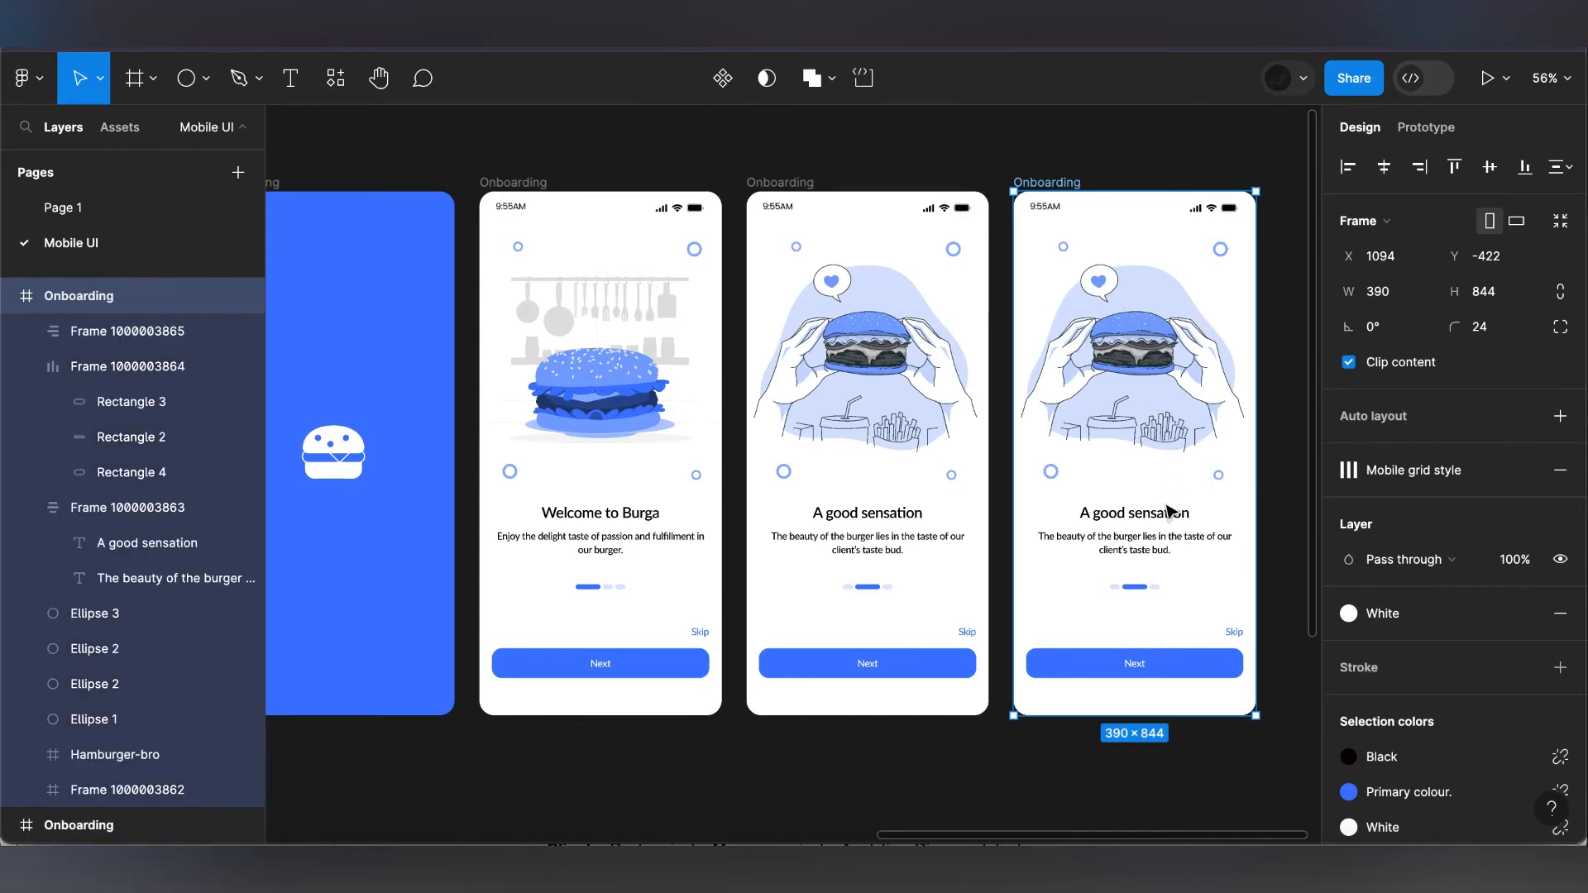
{"action": "left_click", "coordinate": [1162, 508]}
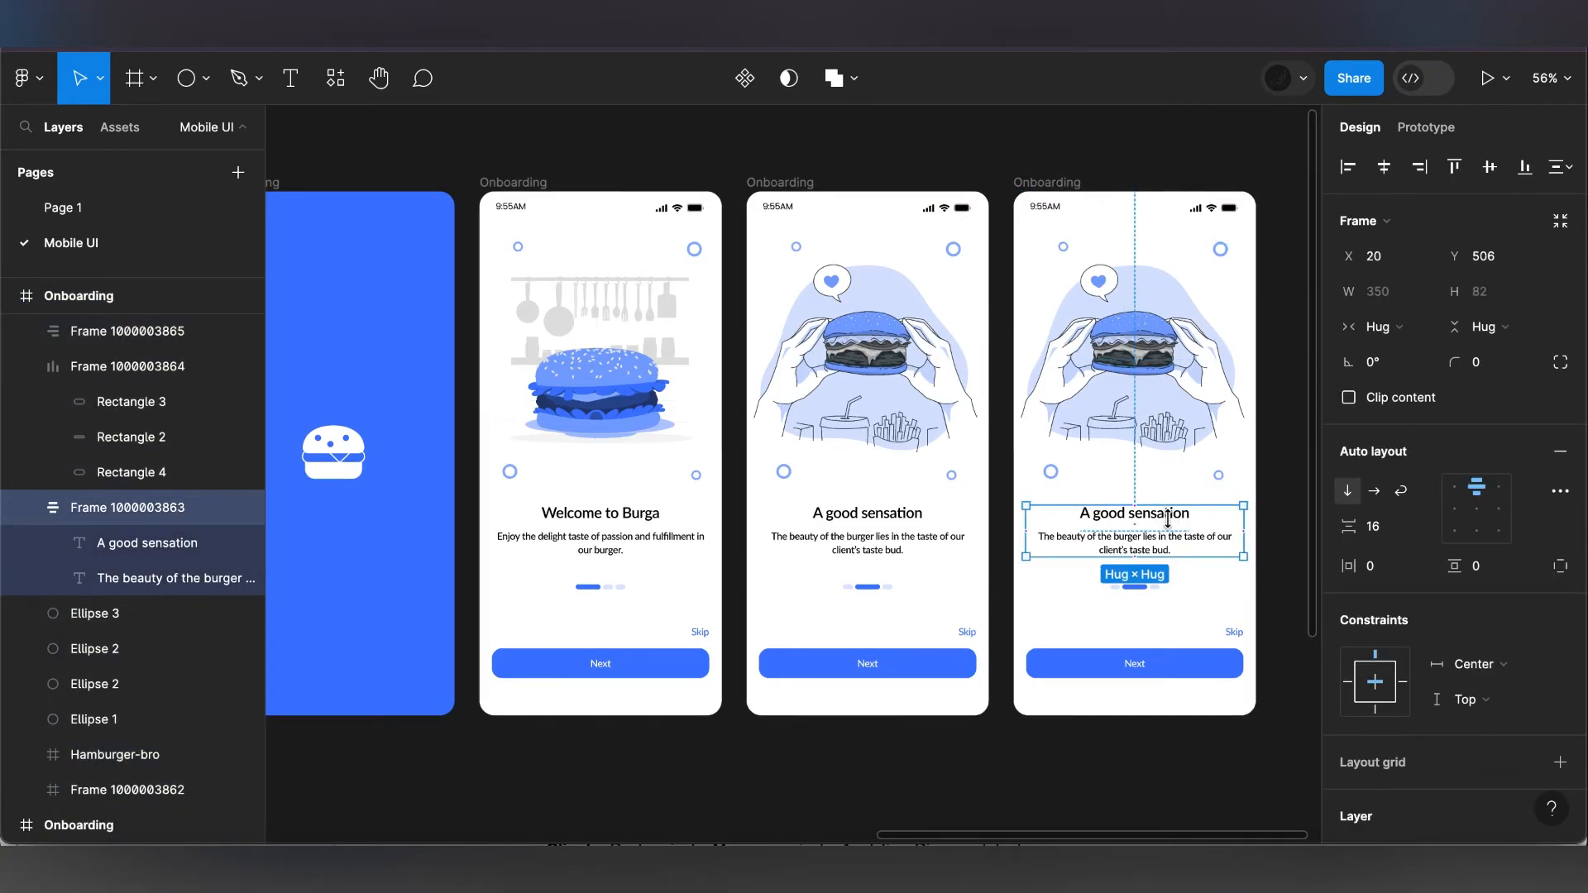
{"action": "double_click", "coordinate": [1171, 521]}
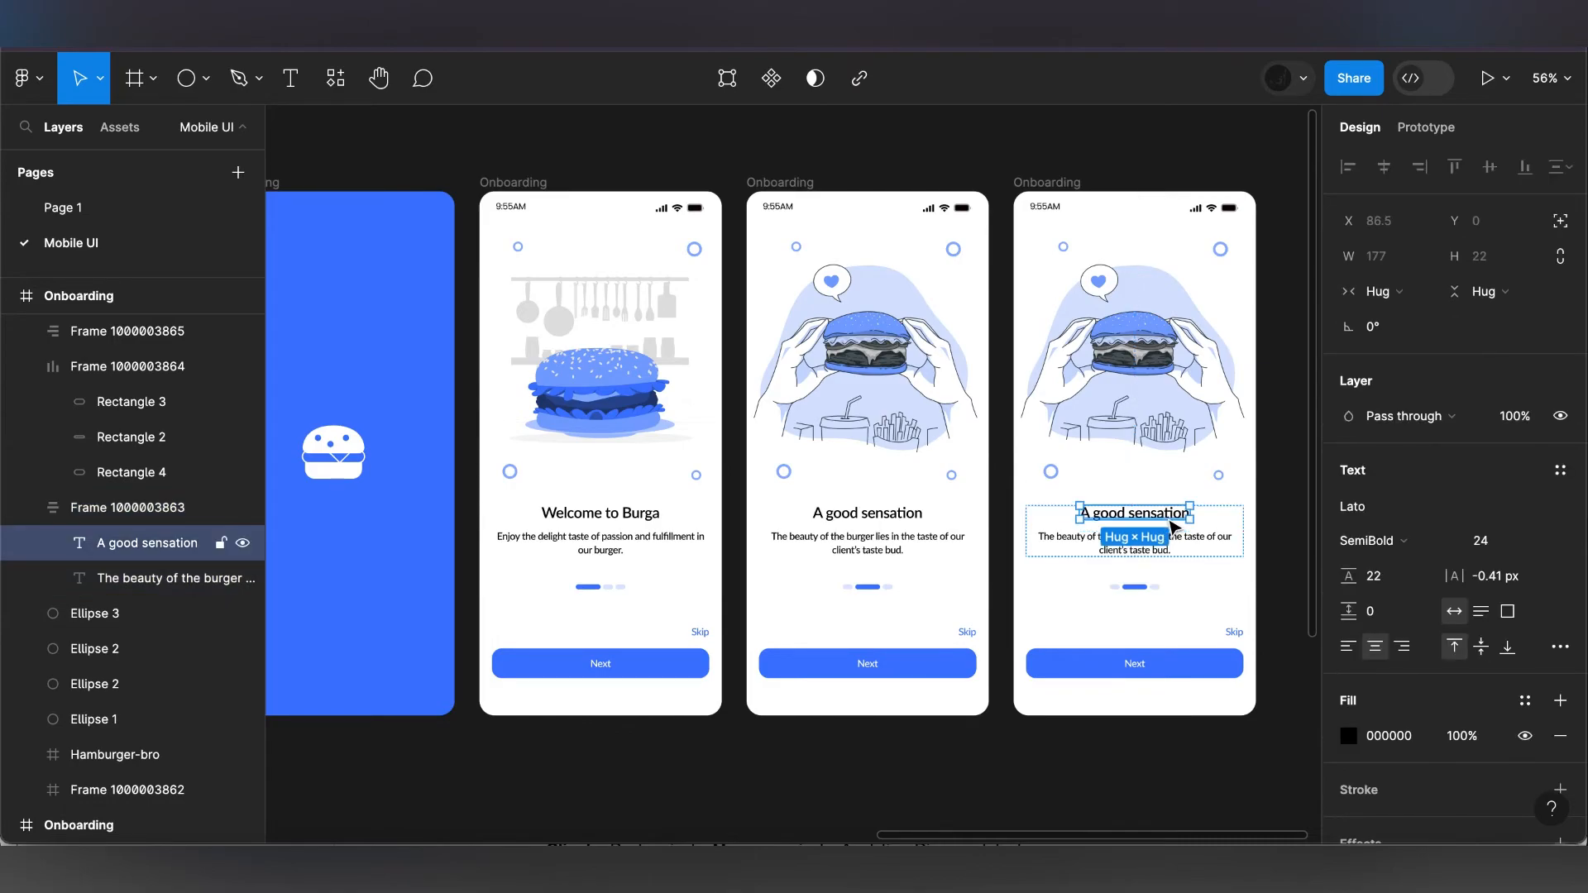
{"action": "double_click", "coordinate": [1169, 519]}
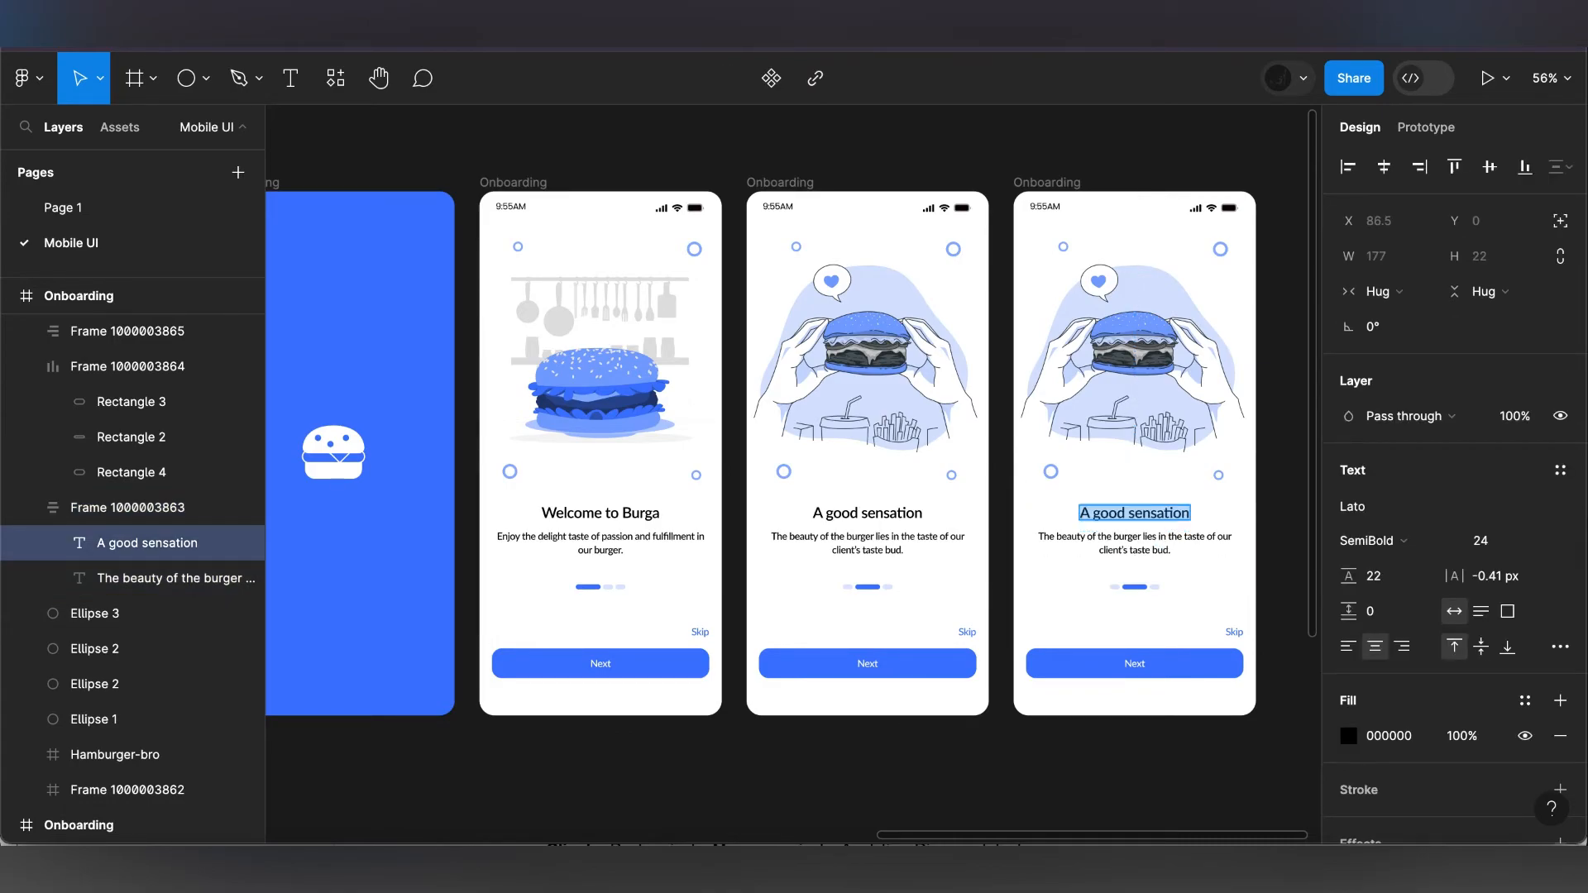
{"action": "type", "text": "Taste"}
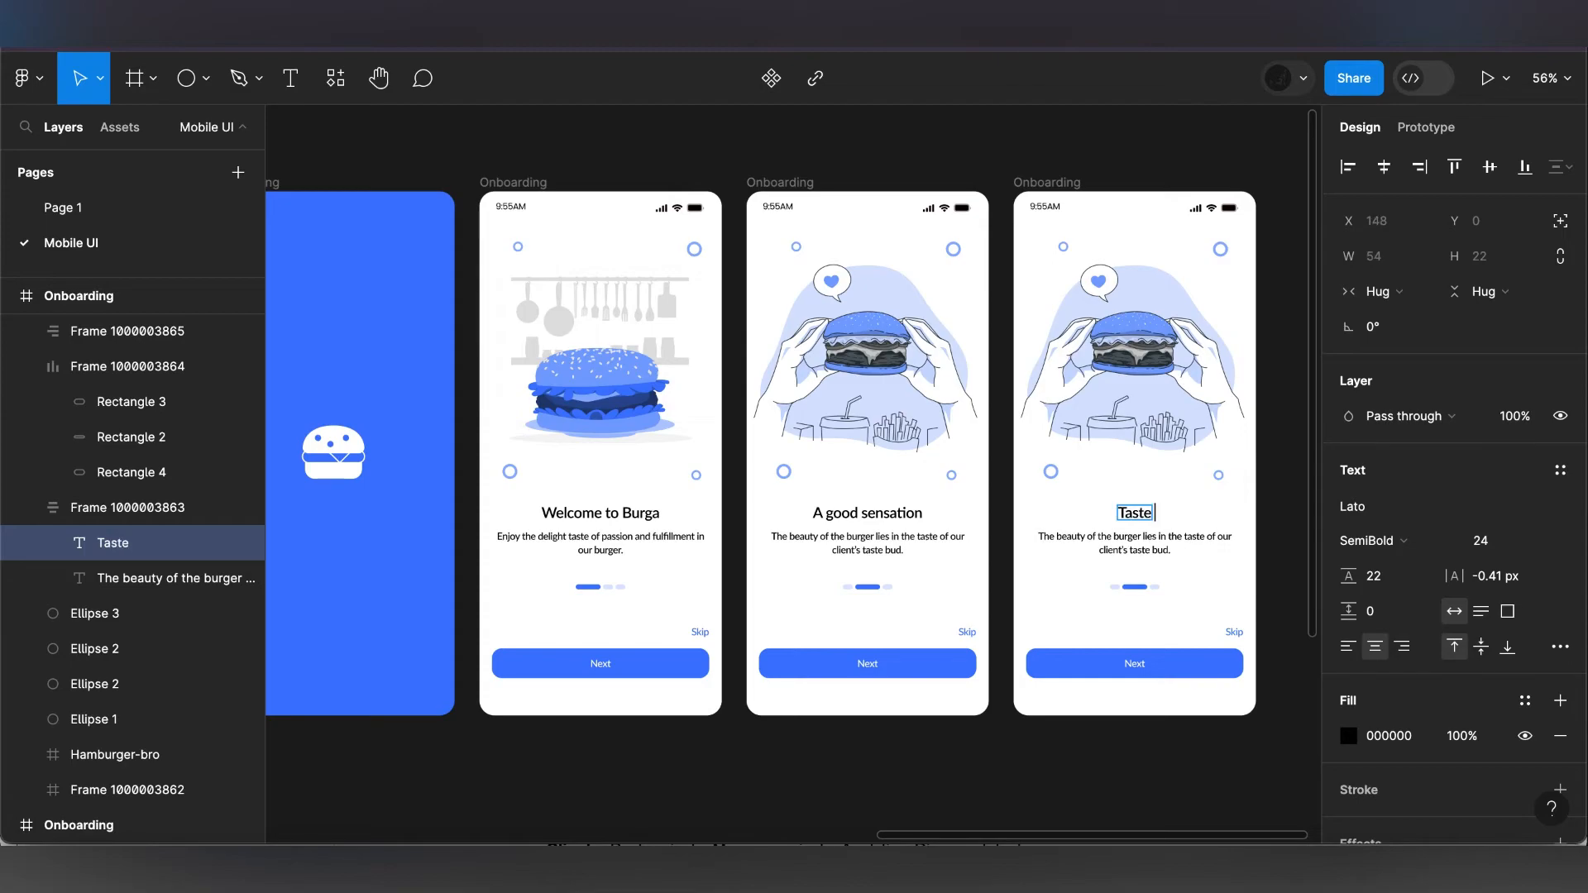
{"action": "type", "text": " with comapny"}
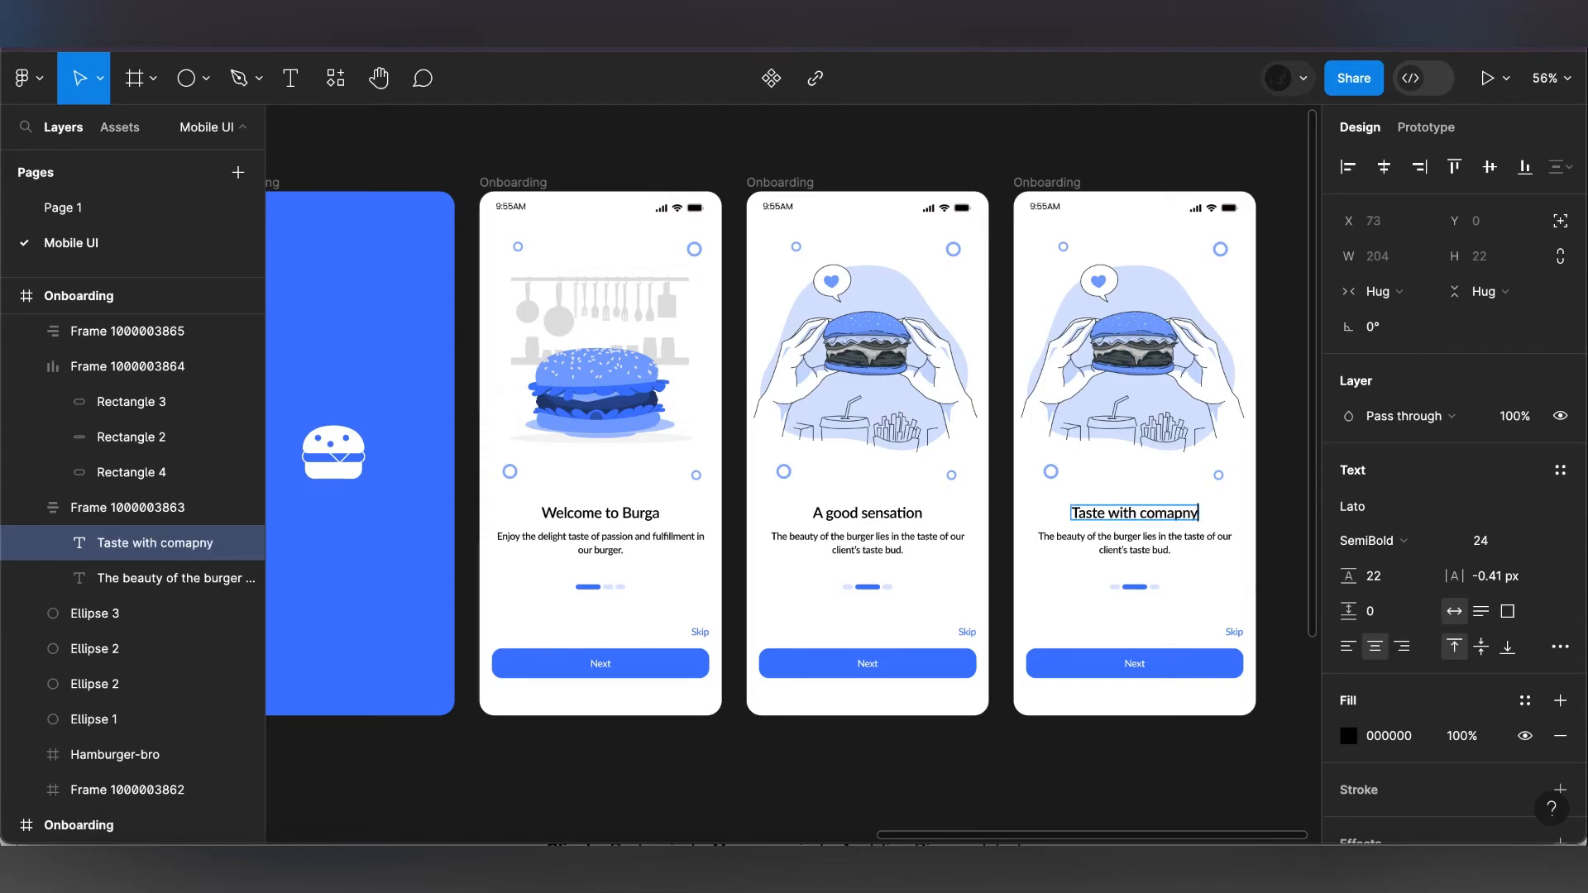
- Replace the description on the duplicated screen with "You can enjoy with everyone around you as you enjoy blissful feeling."
{"action": "left_click", "coordinate": [1160, 533]}
{"action": "double_click", "coordinate": [1159, 533]}
{"action": "type", "text": "You can enjoy"}
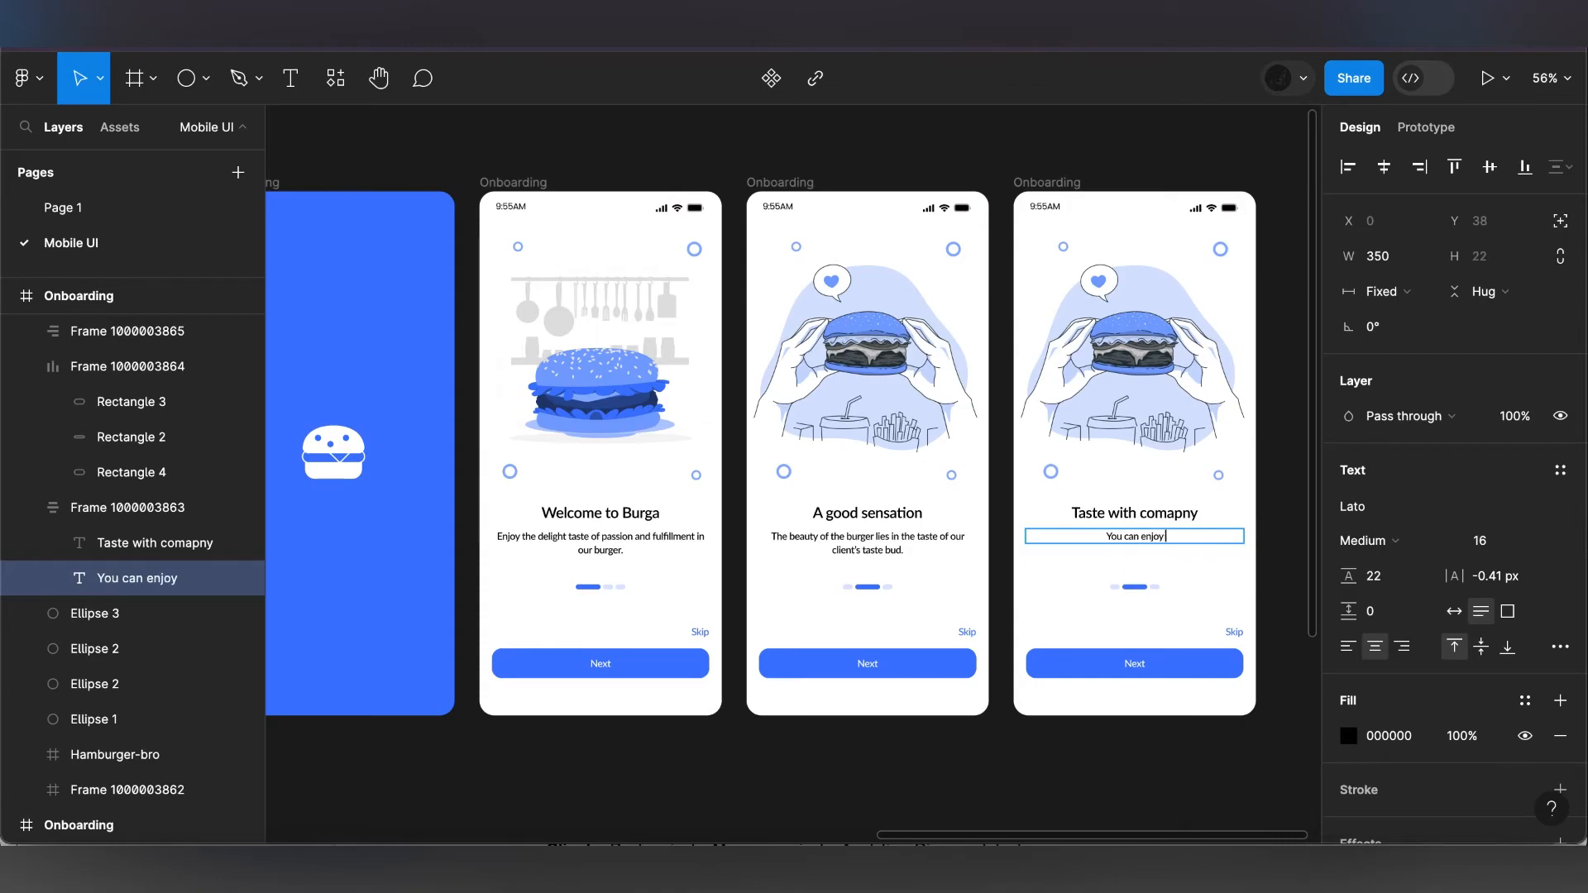
{"action": "type", "text": " with everyone arounf y"}
{"action": "key", "text": "BackSpace"}
{"action": "key", "text": "BackSpace"}
{"action": "key", "text": "BackSpace"}
{"action": "type", "text": "d you as you enjoy blisf"}
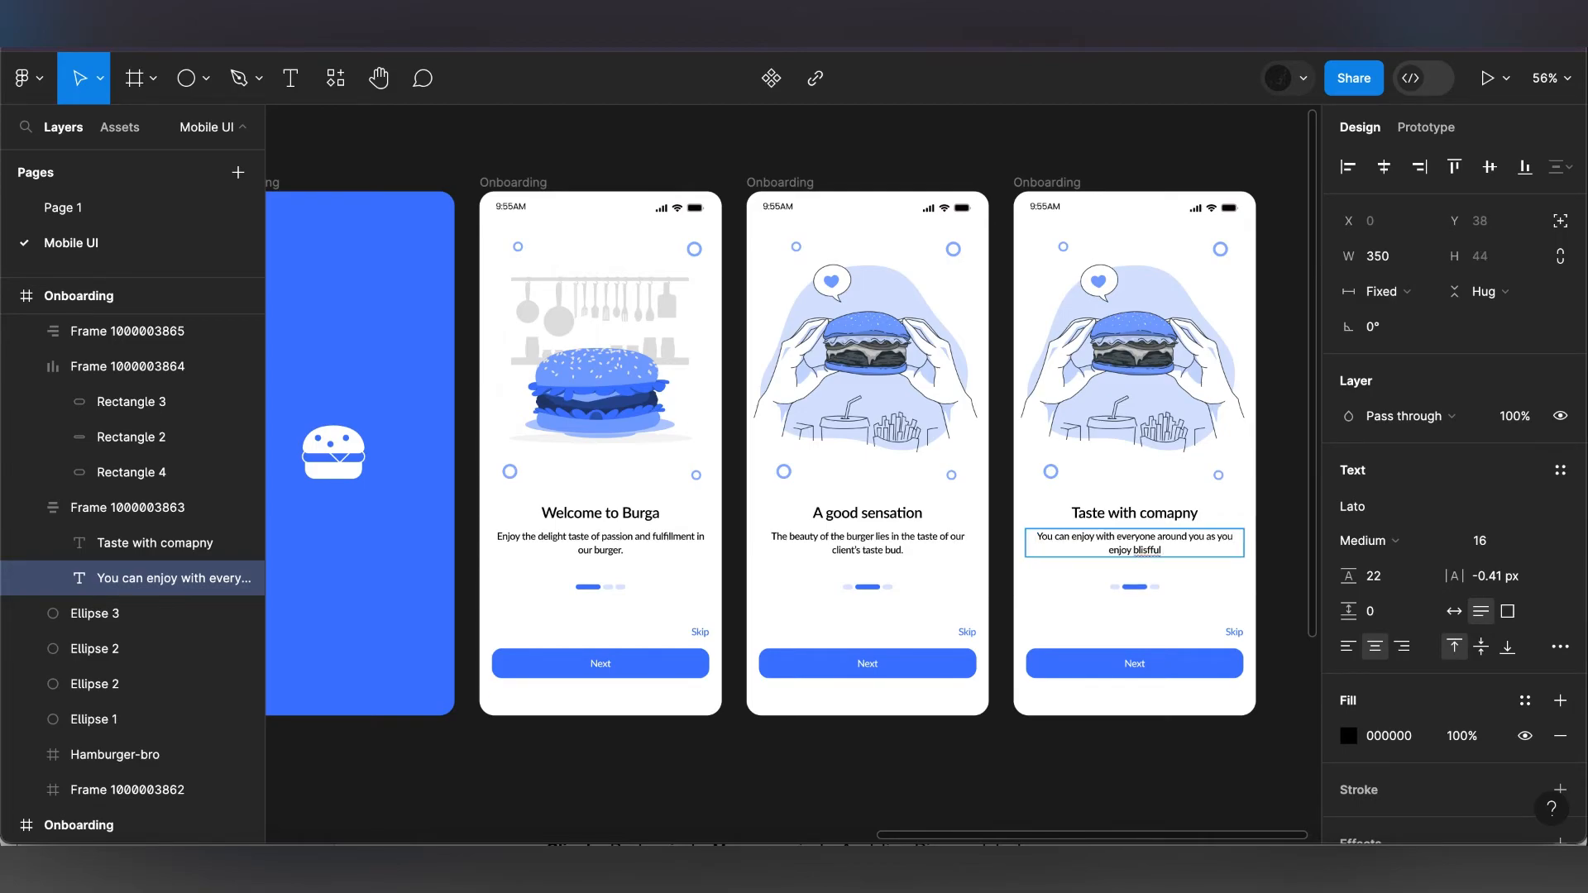
{"action": "type", "text": "ful feeling."}
{"action": "right_click", "coordinate": [1140, 547]}
{"action": "left_click", "coordinate": [1161, 557]}
- Reorder the newest screen's page indicator so the long active bar, Rectangle 2, comes last after the two short ones
{"action": "scroll", "coordinate": [1172, 577], "scroll_direction": "up", "scroll_amount": 5}
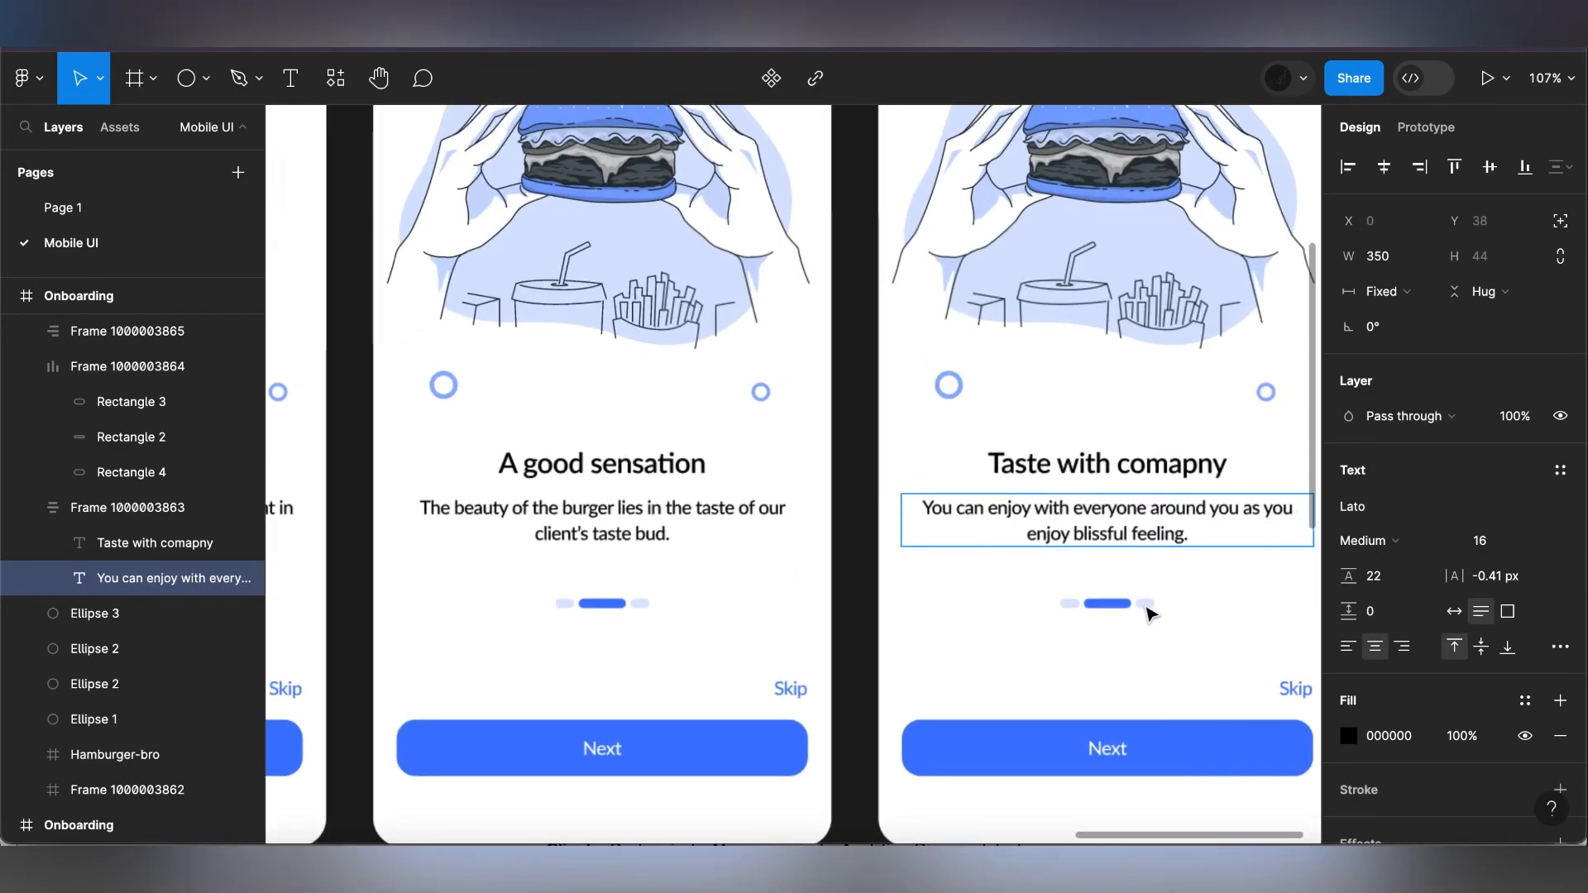
{"action": "left_click", "coordinate": [1146, 609]}
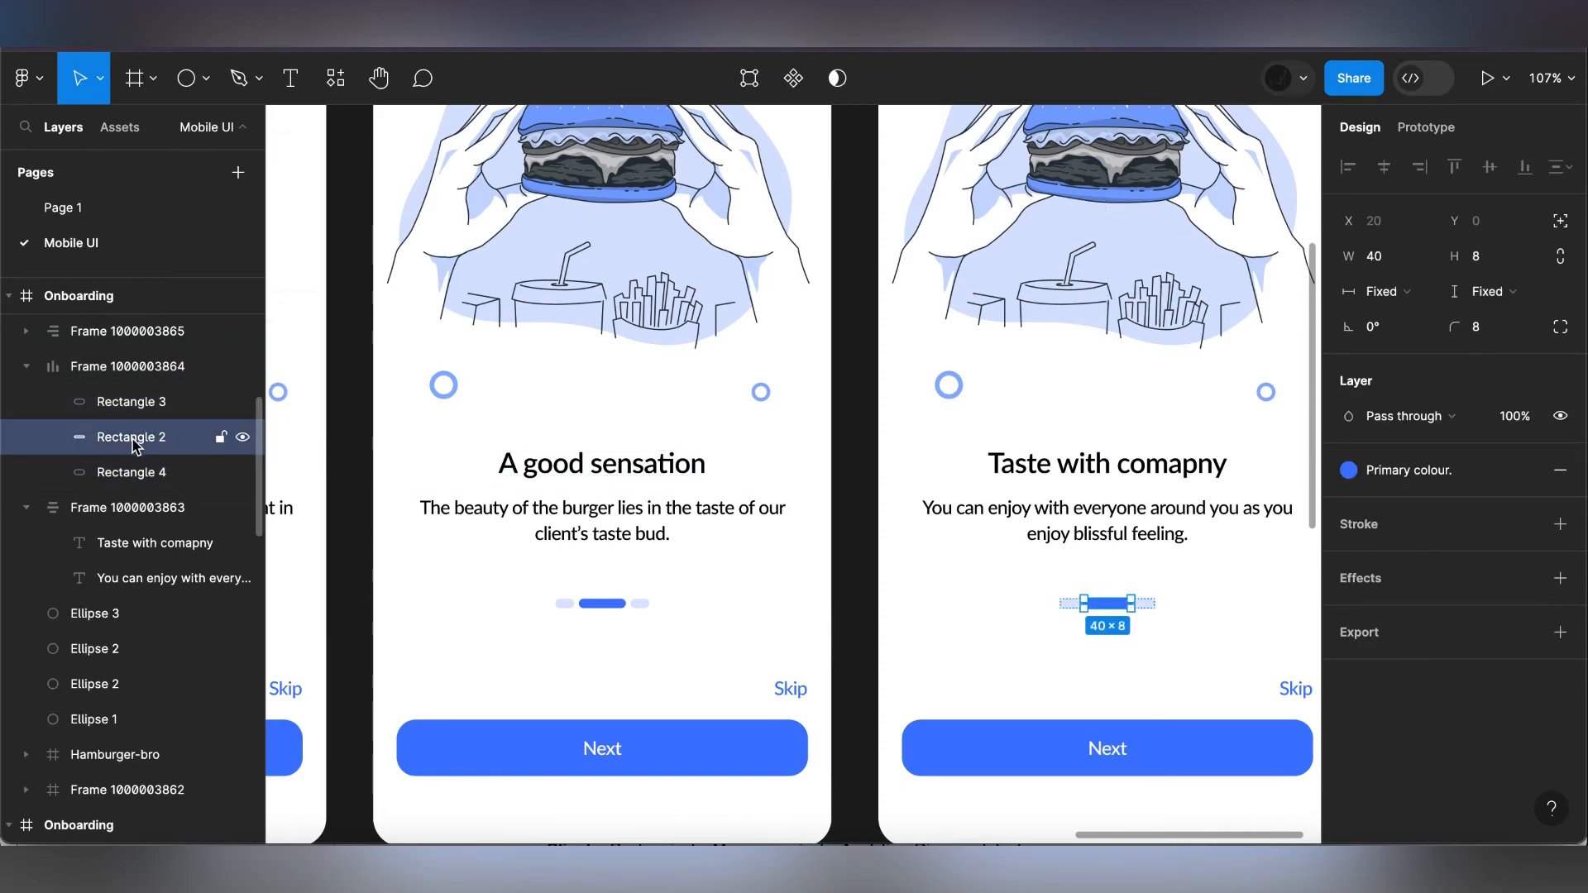
{"action": "left_click_drag", "start_coordinate": [132, 440], "coordinate": [129, 488]}
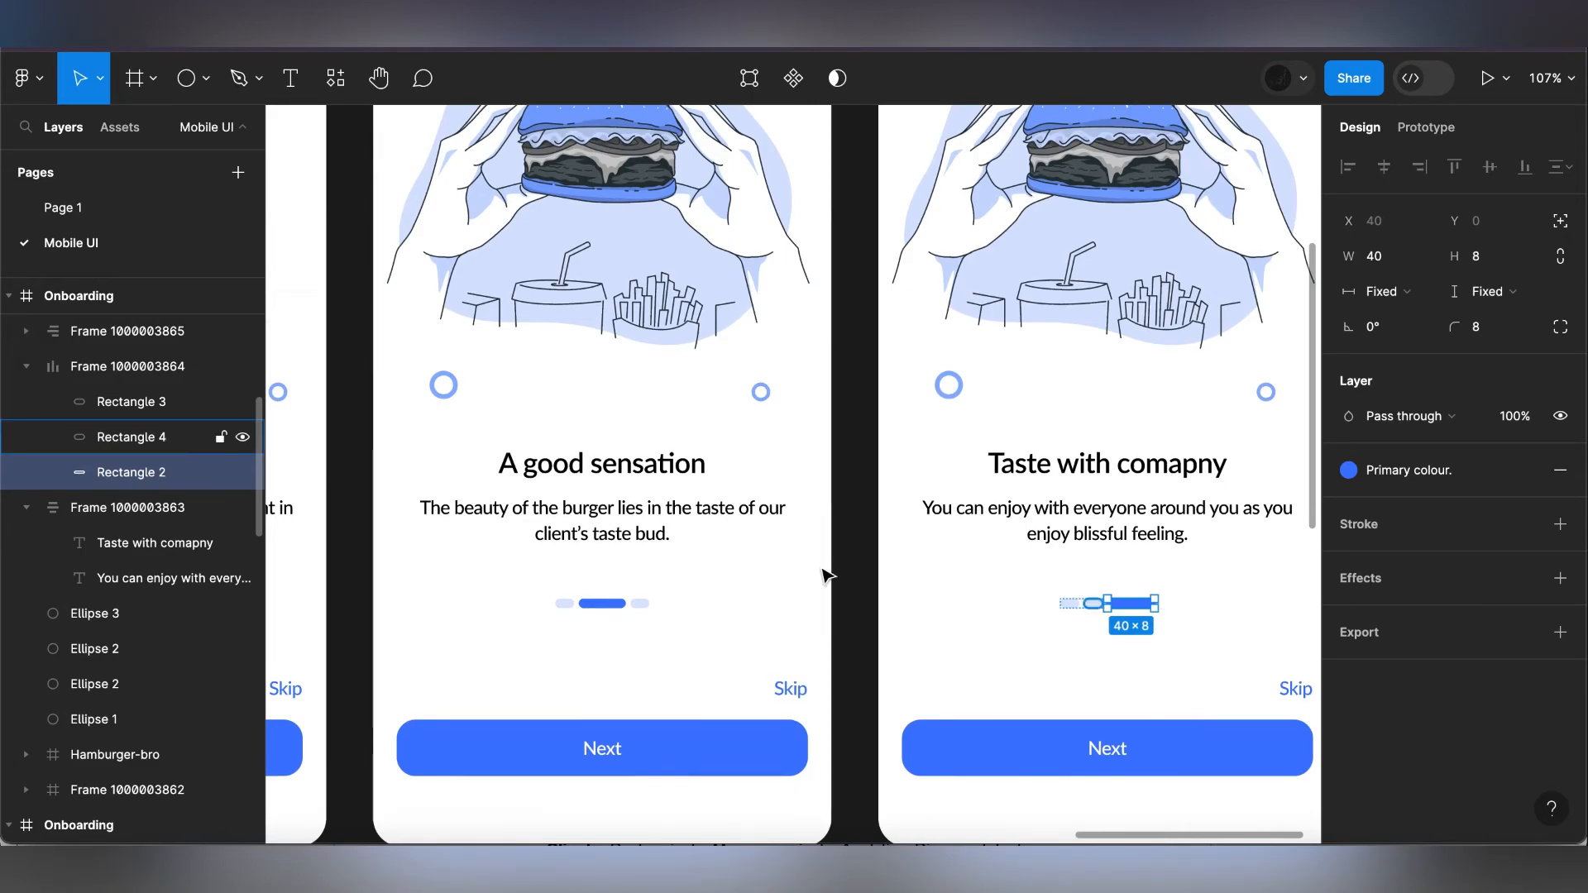
{"action": "left_click", "coordinate": [1119, 527]}
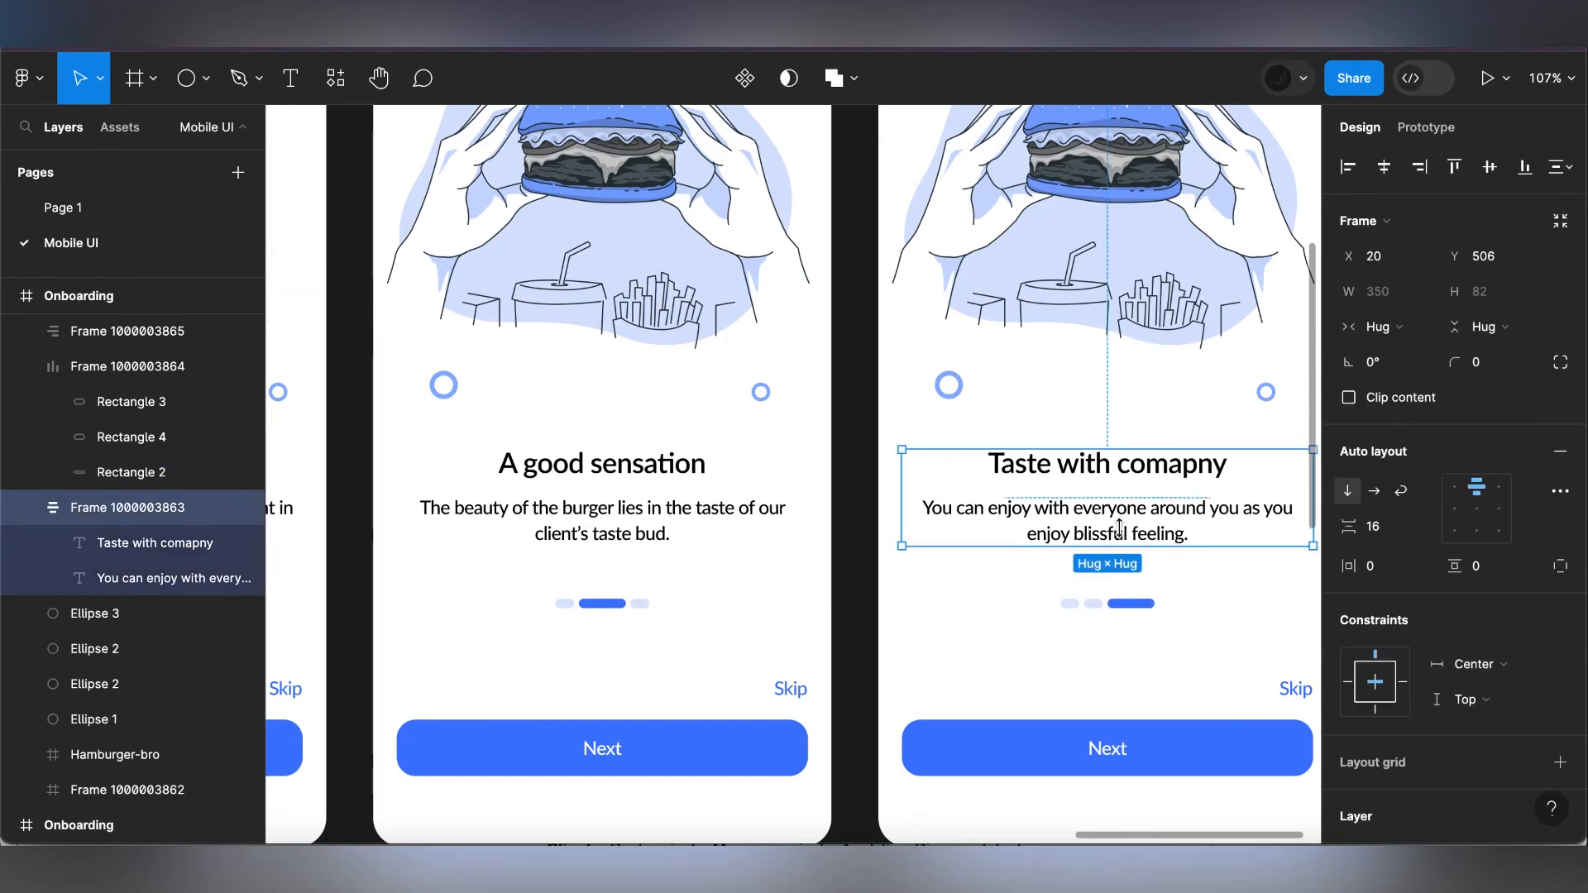
{"action": "scroll", "coordinate": [1120, 527], "scroll_direction": "down", "scroll_amount": 5}
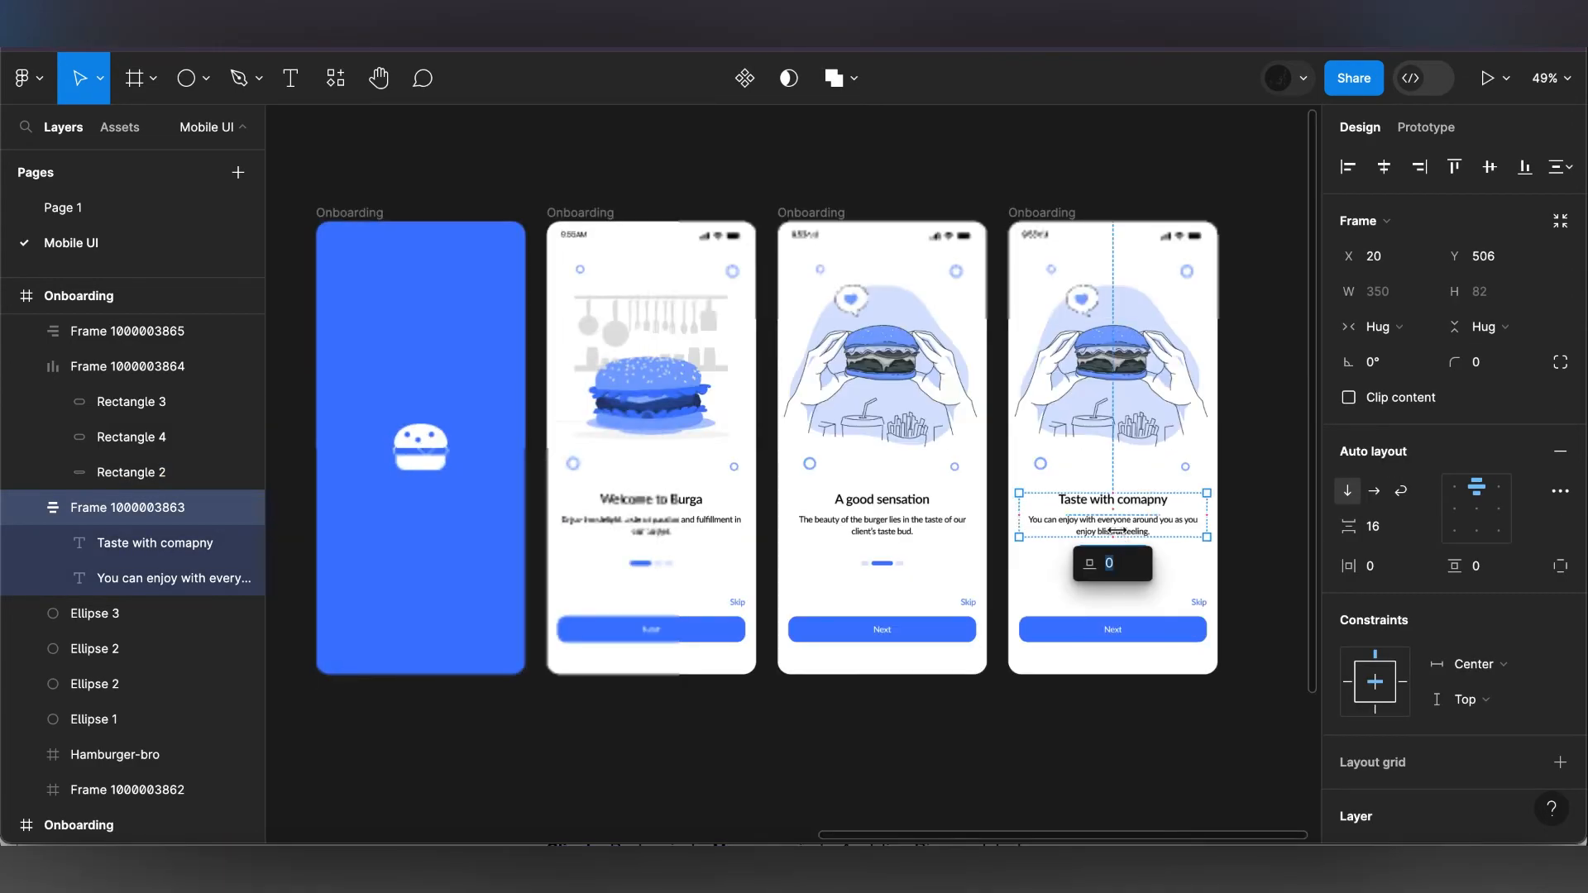
- Replace the hands-holding-burger illustration on the "Taste with comapny" screen with a copy of the fast food-amico 1 illustration
{"action": "scroll", "coordinate": [1117, 530], "scroll_direction": "left", "scroll_amount": 3}
{"action": "scroll", "coordinate": [1119, 536], "scroll_direction": "down", "scroll_amount": 3}
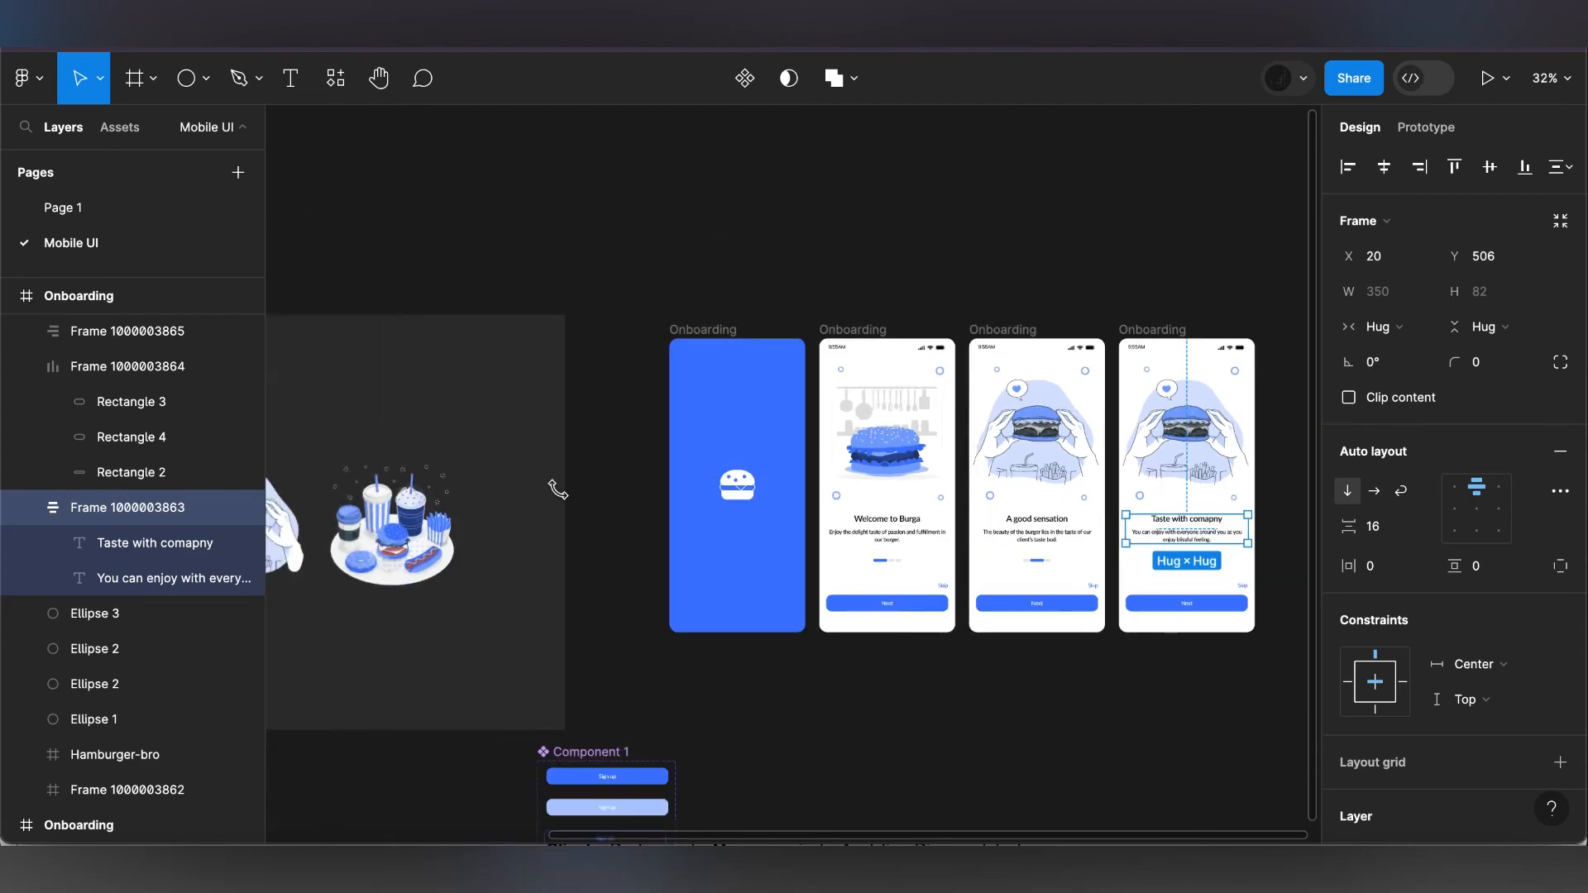
{"action": "left_click", "coordinate": [436, 525]}
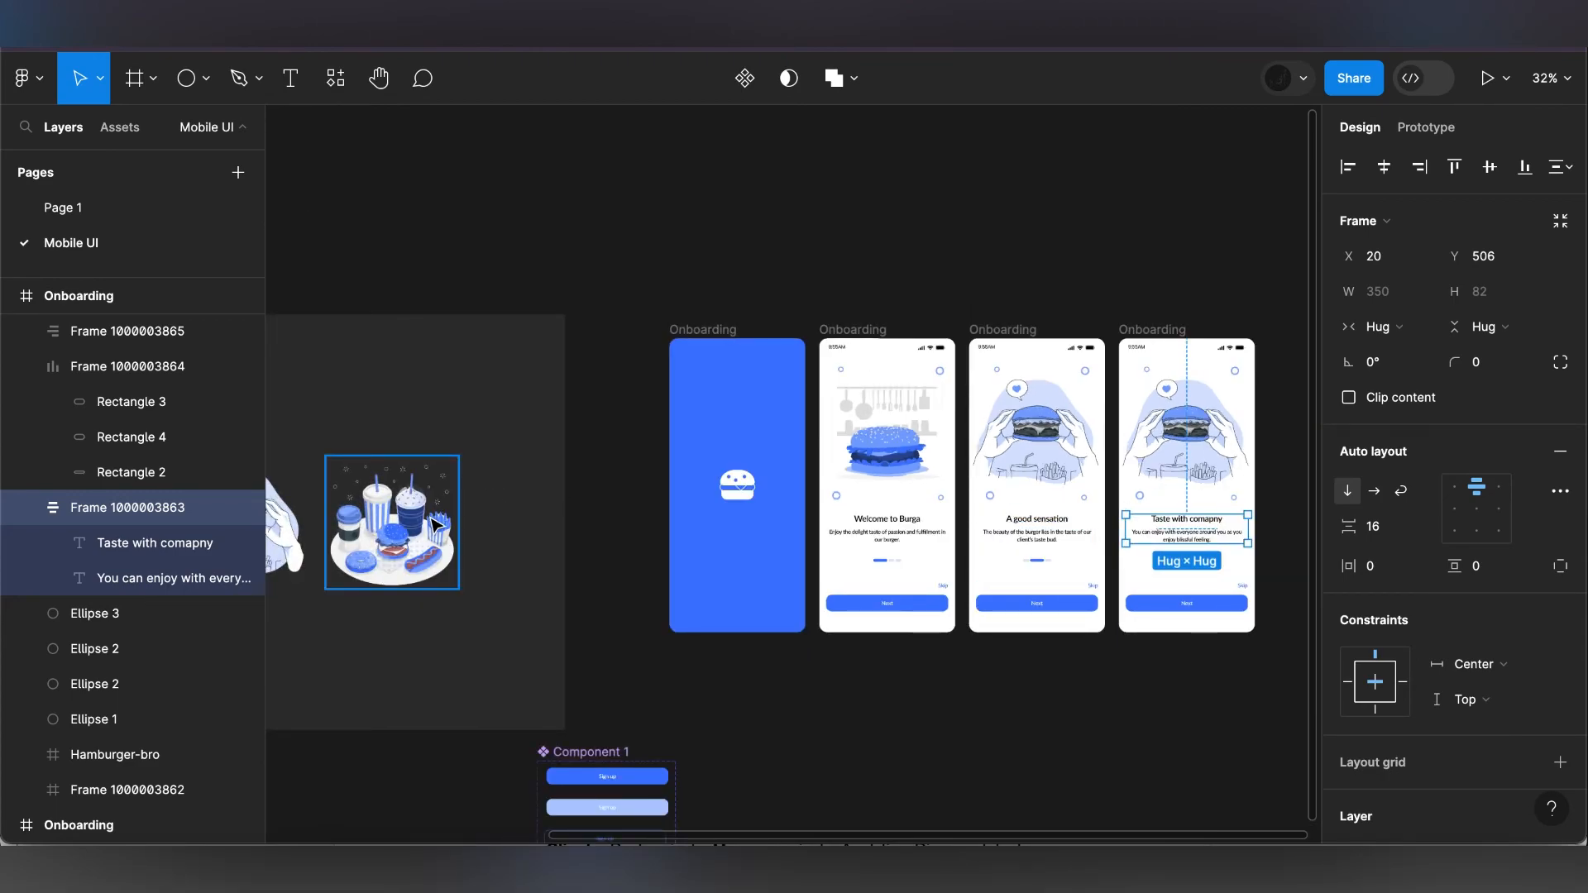
{"action": "left_click", "coordinate": [1163, 427]}
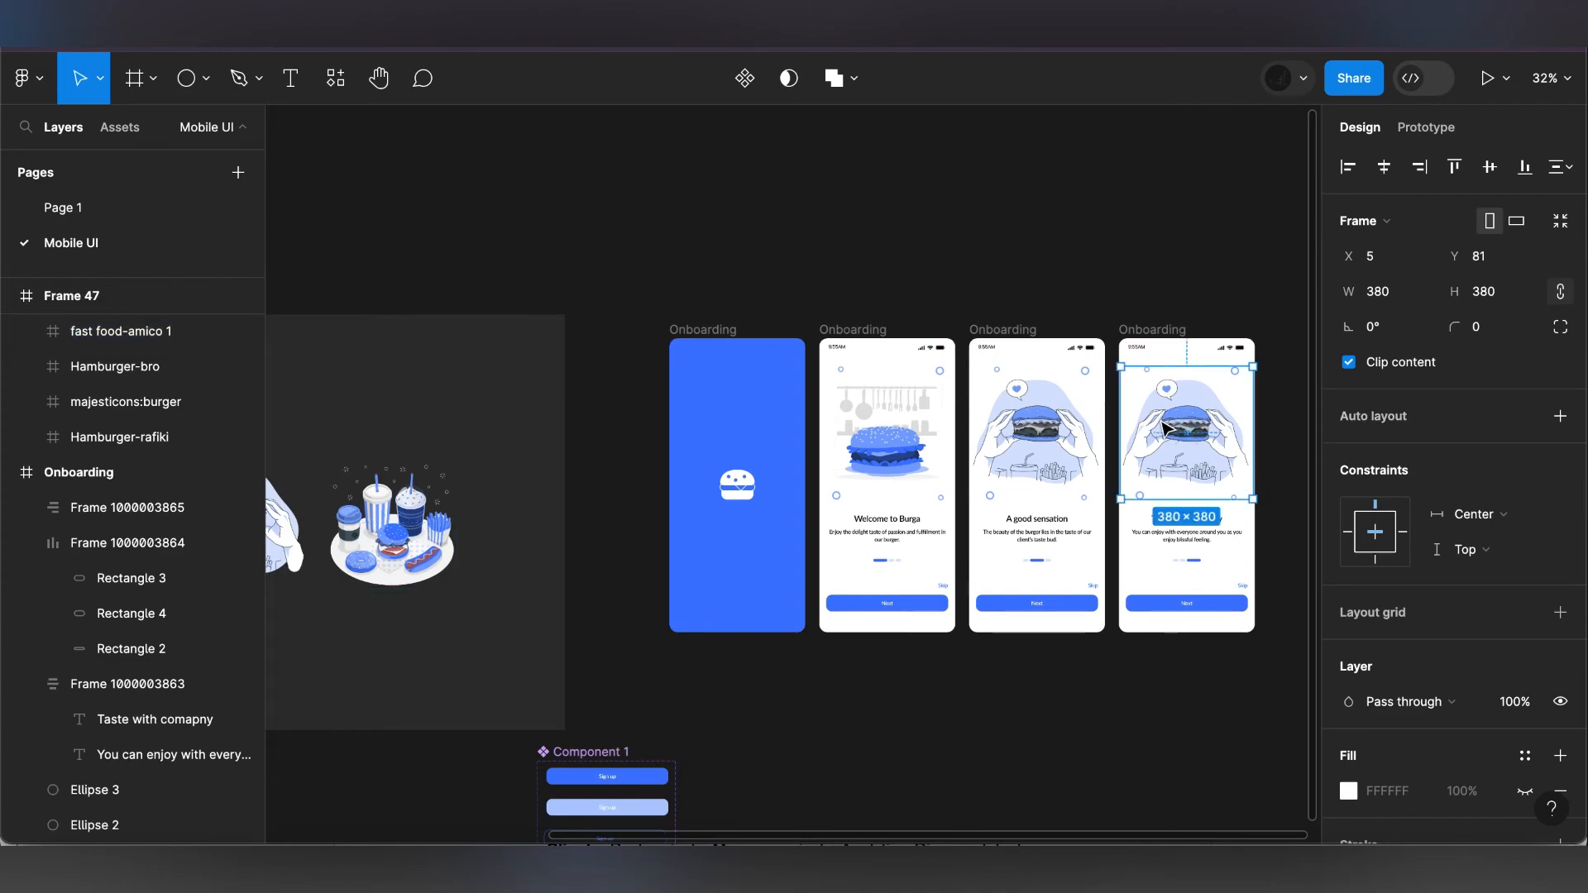
{"action": "right_click", "coordinate": [1162, 428]}
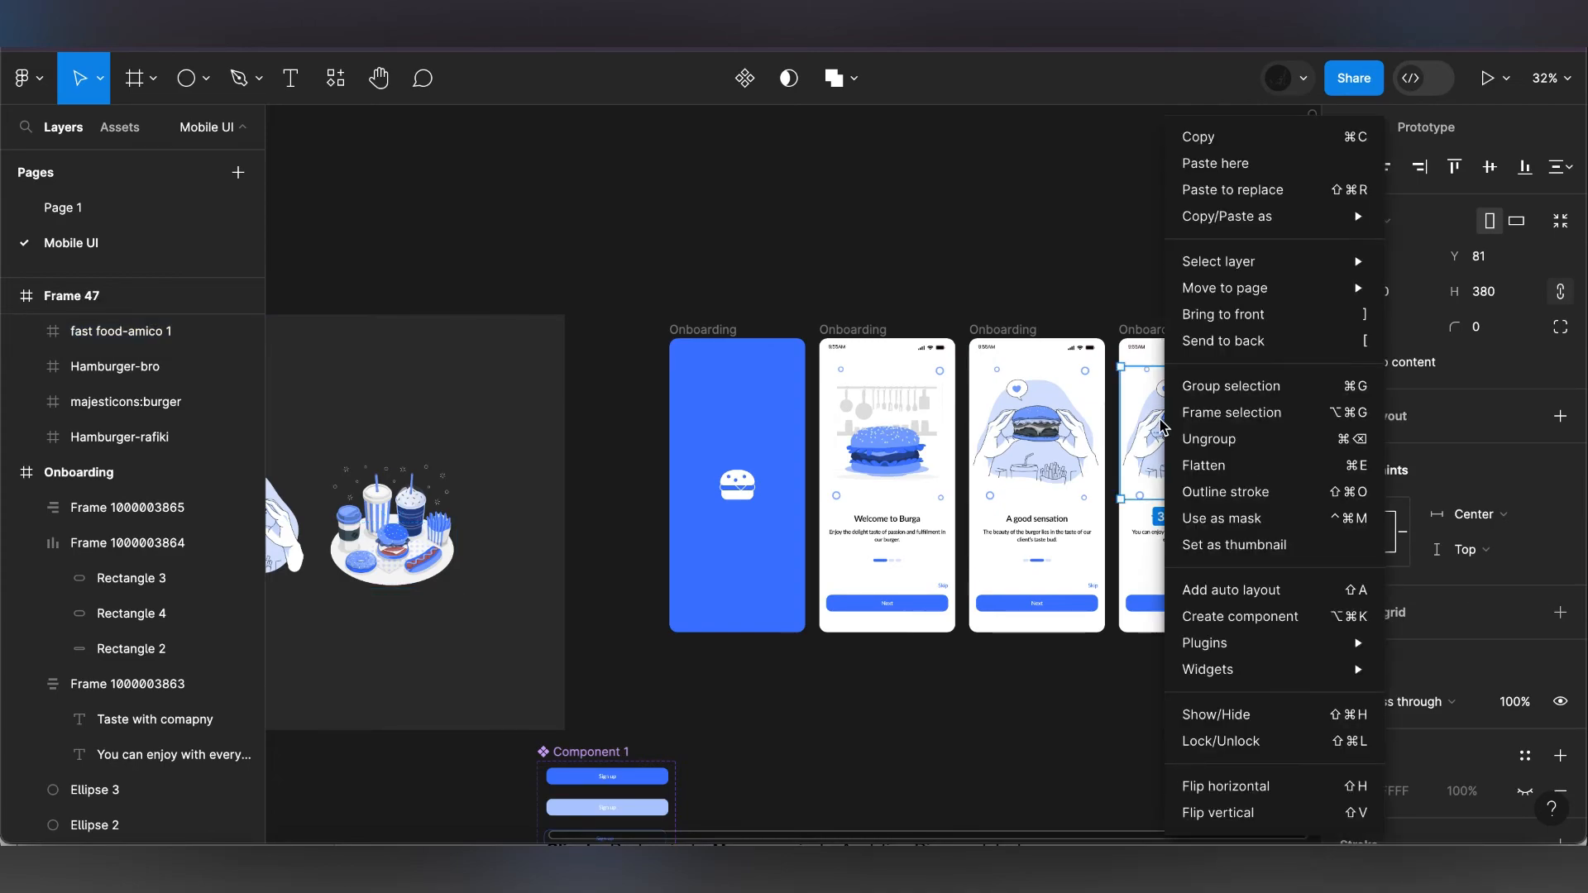
{"action": "left_click", "coordinate": [1250, 196]}
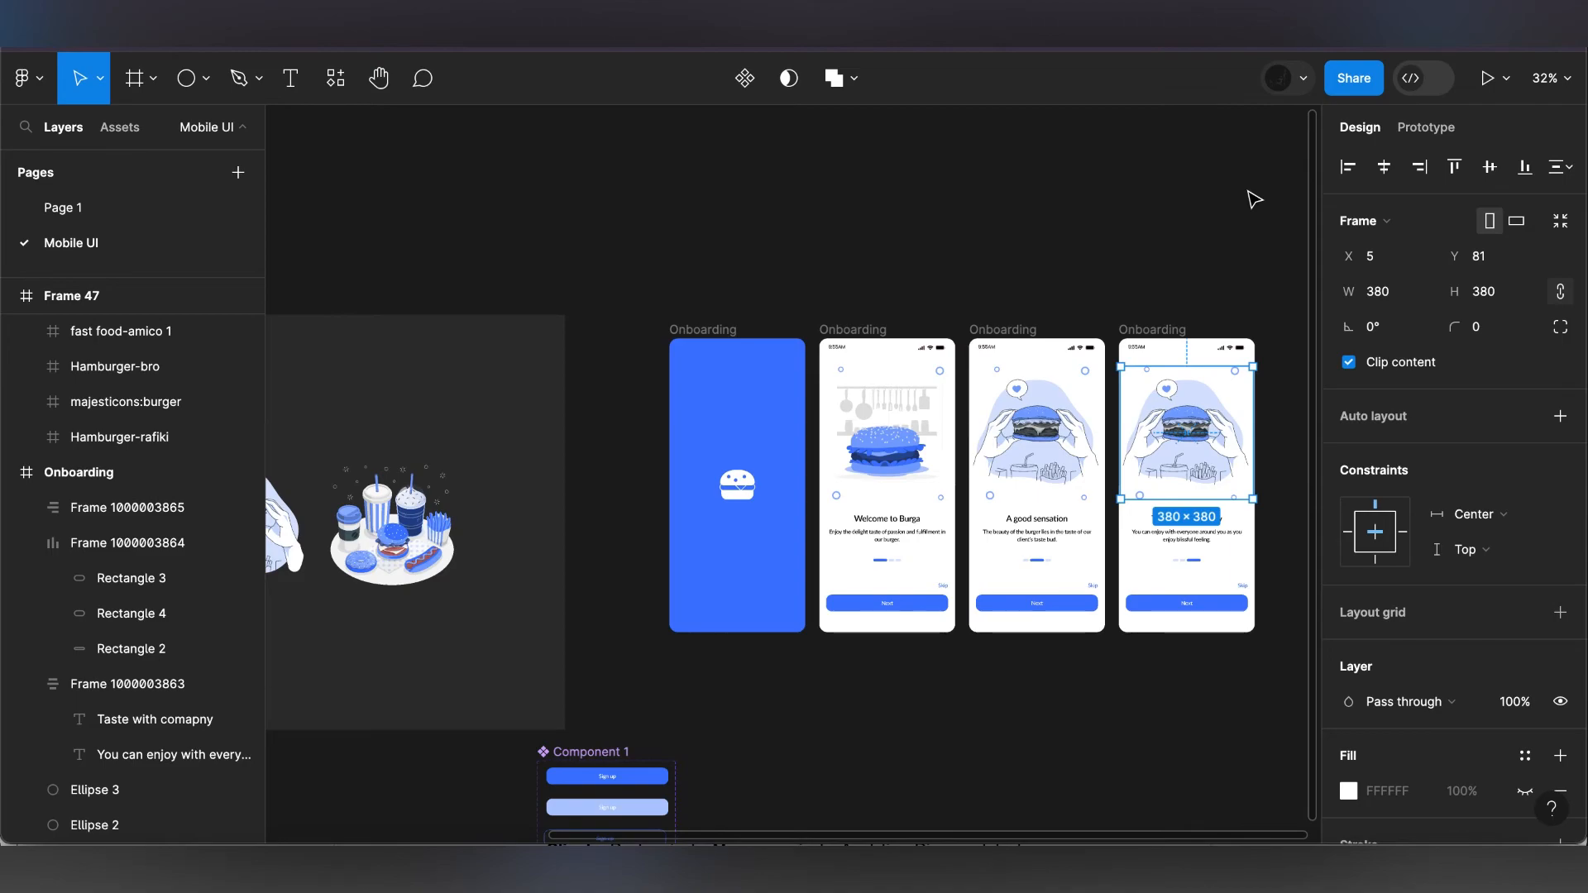
- Spread the decorative rings around the fast food illustration outward, with the large upper ring at about X 334 and the small one at about X 45
{"action": "scroll", "coordinate": [1246, 318], "scroll_direction": "up", "scroll_amount": 5, "text": "ctrl"}
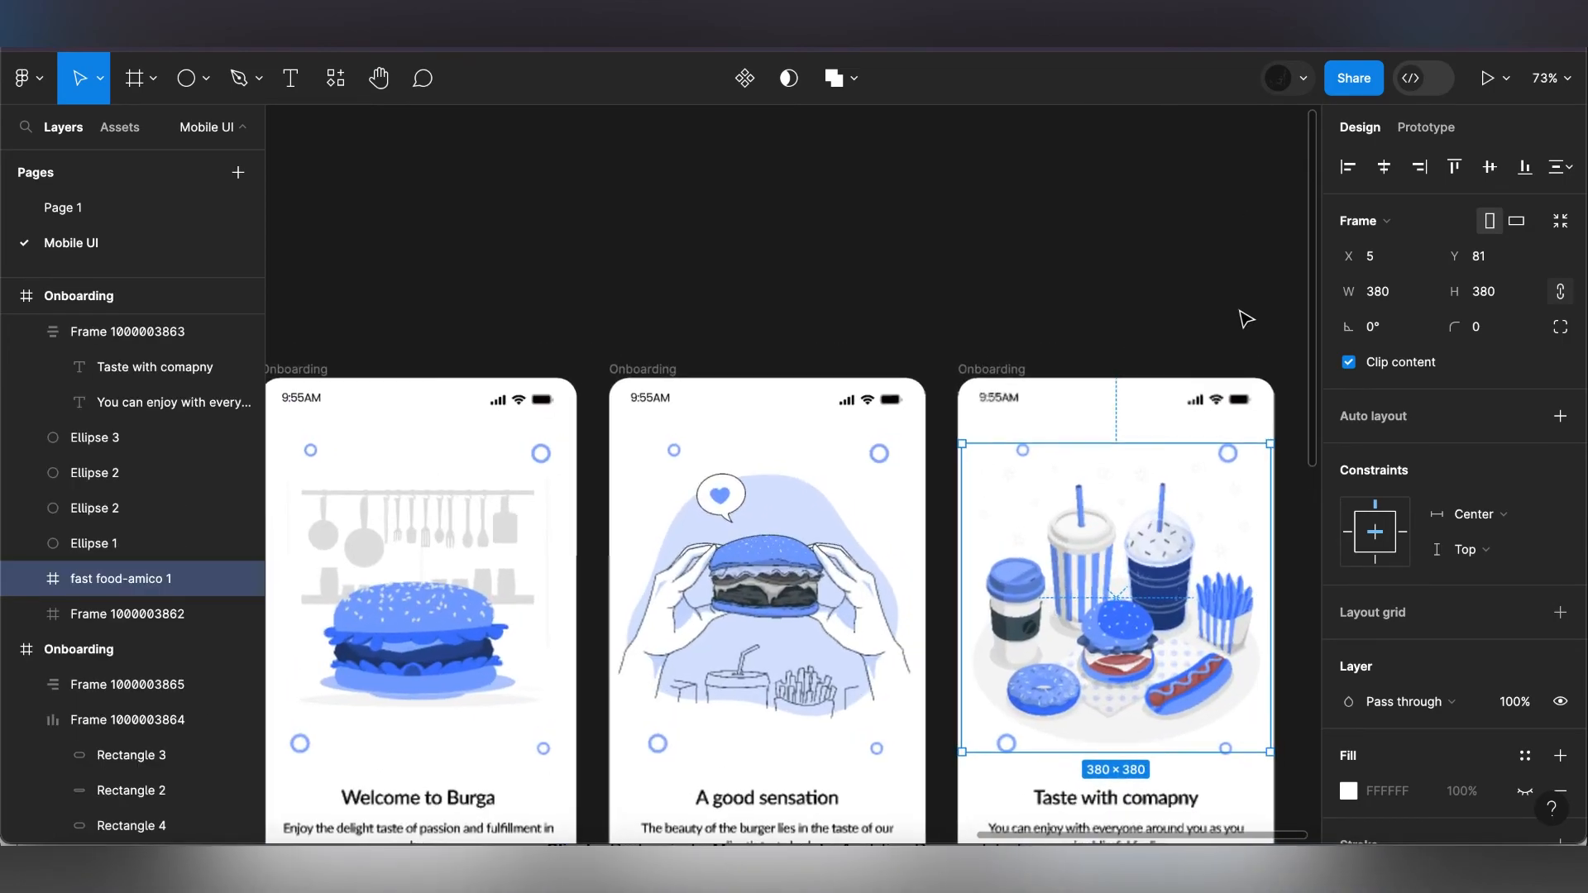
{"action": "scroll", "coordinate": [1244, 316], "scroll_direction": "down", "scroll_amount": 3}
{"action": "scroll", "coordinate": [1244, 316], "scroll_direction": "right", "scroll_amount": 2}
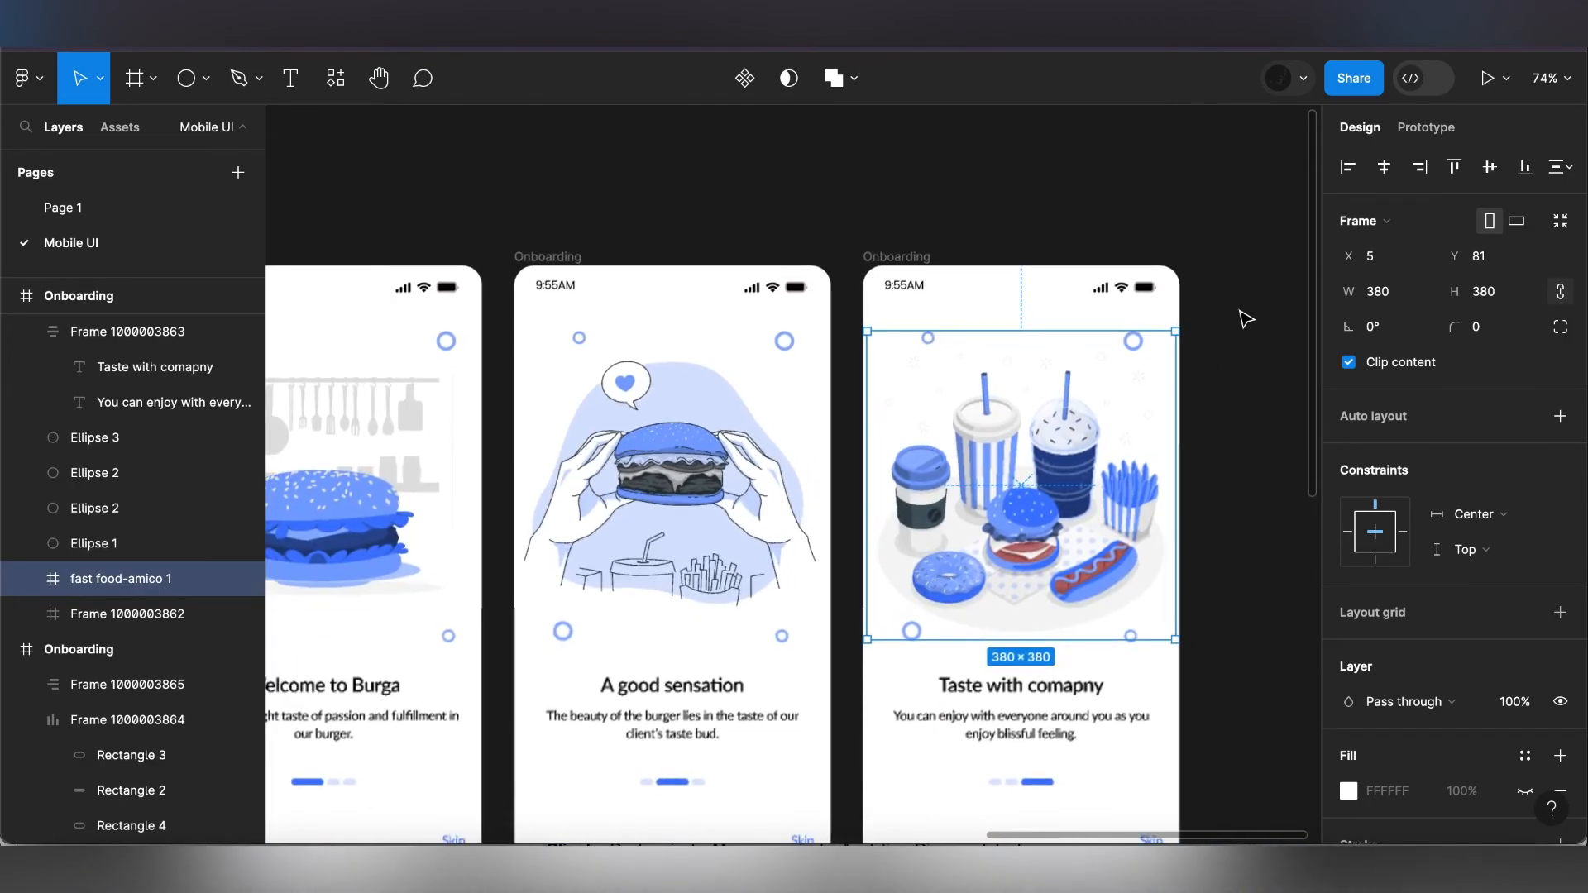
{"action": "left_click", "coordinate": [1137, 348]}
{"action": "left_click_drag", "start_coordinate": [1138, 349], "coordinate": [1142, 353]}
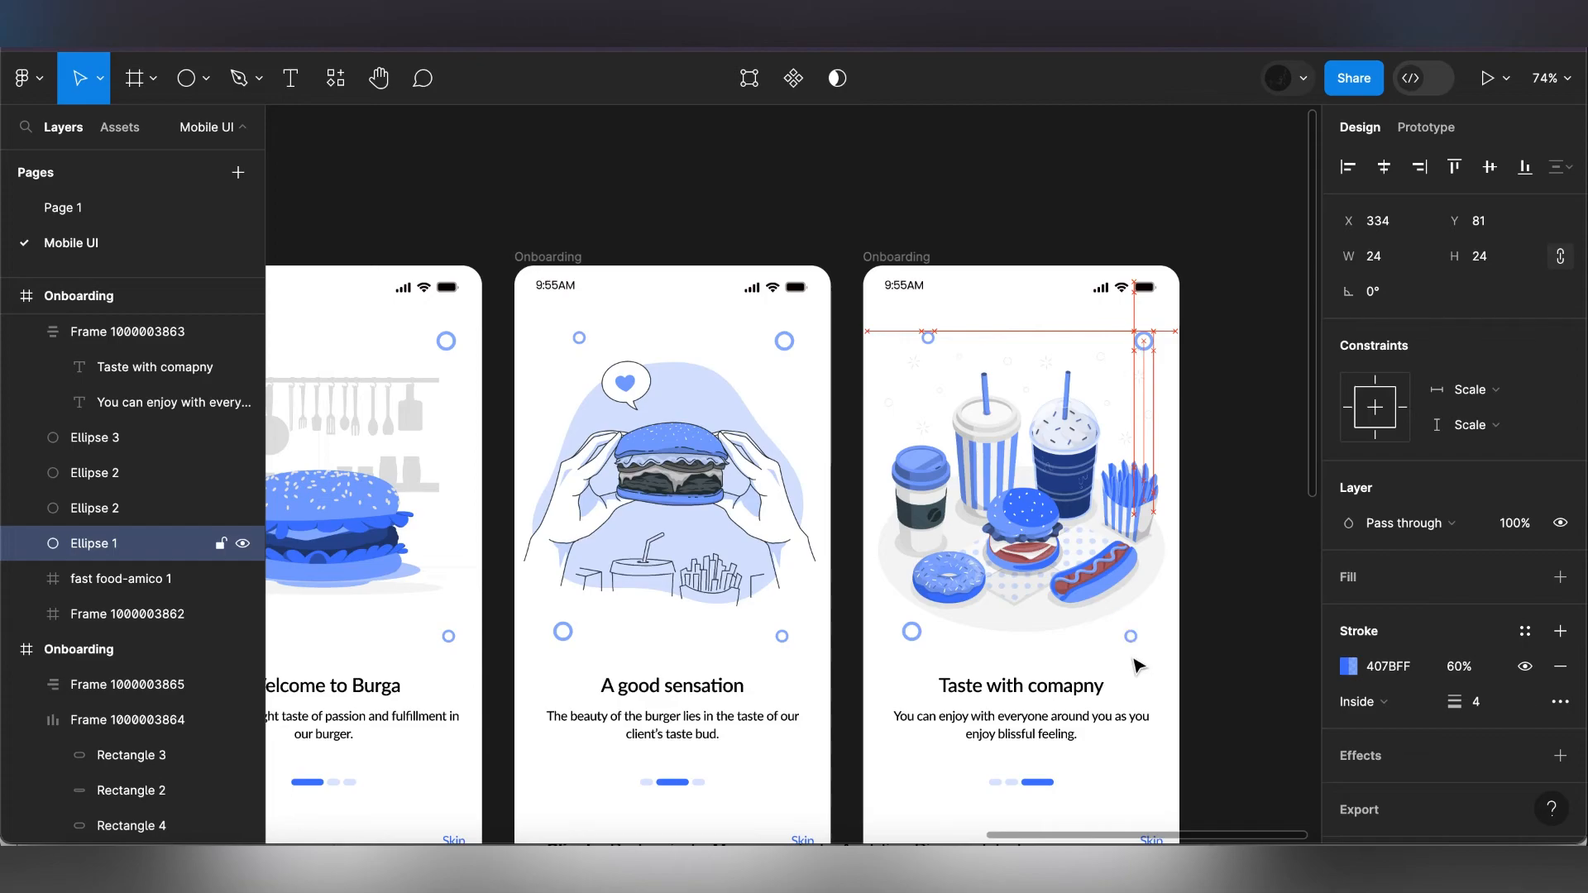
{"action": "left_click_drag", "start_coordinate": [1131, 637], "coordinate": [1133, 641]}
{"action": "left_click_drag", "start_coordinate": [920, 639], "coordinate": [911, 632]}
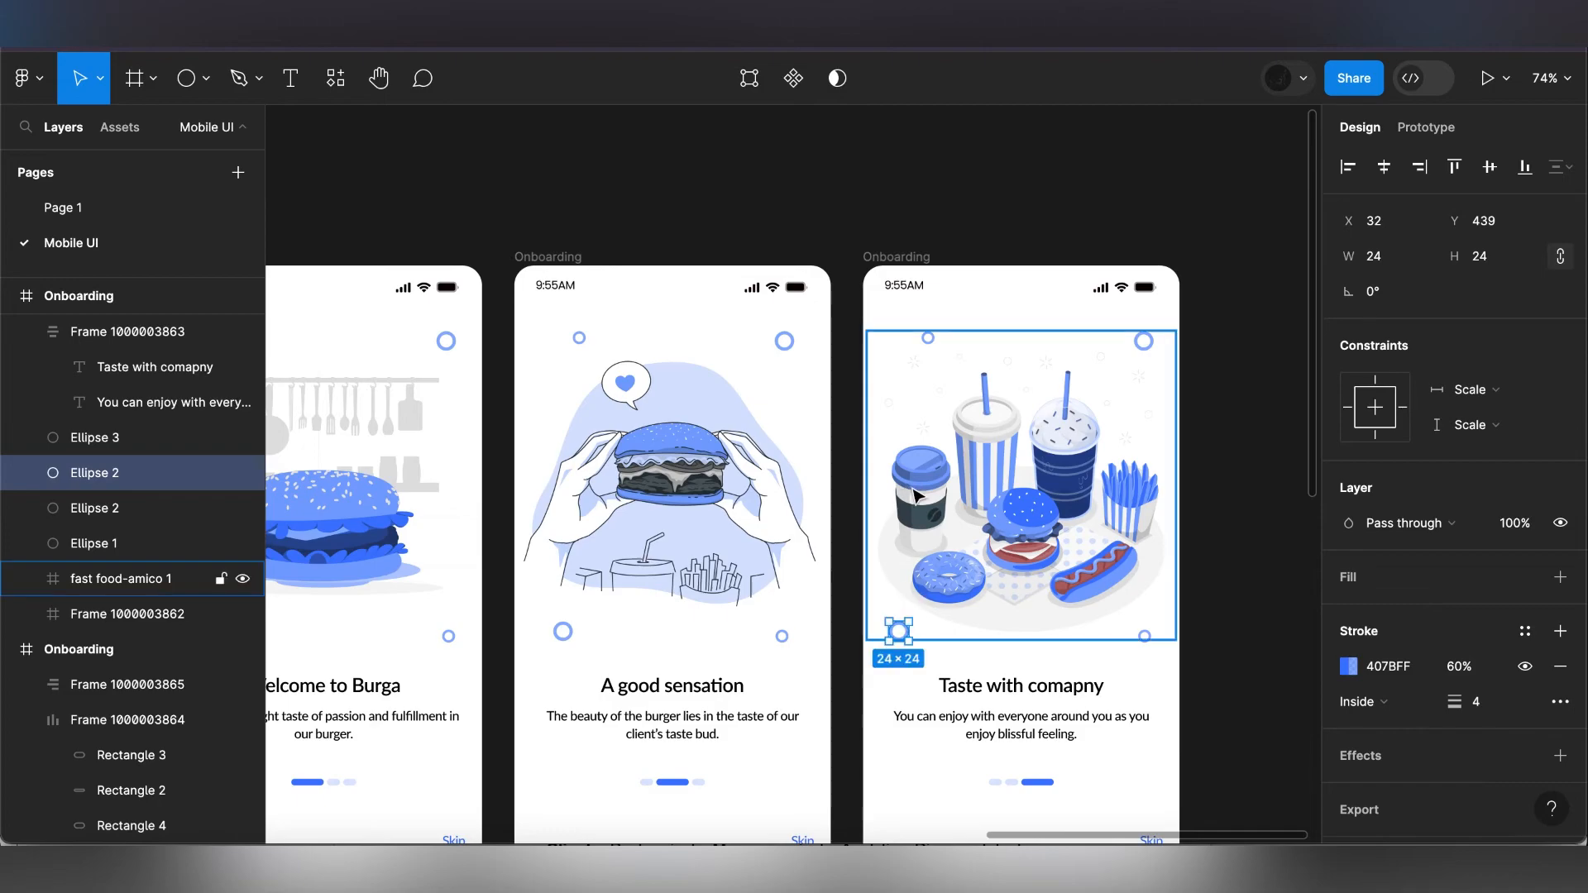
{"action": "left_click", "coordinate": [929, 341]}
{"action": "left_click_drag", "start_coordinate": [932, 345], "coordinate": [915, 339]}
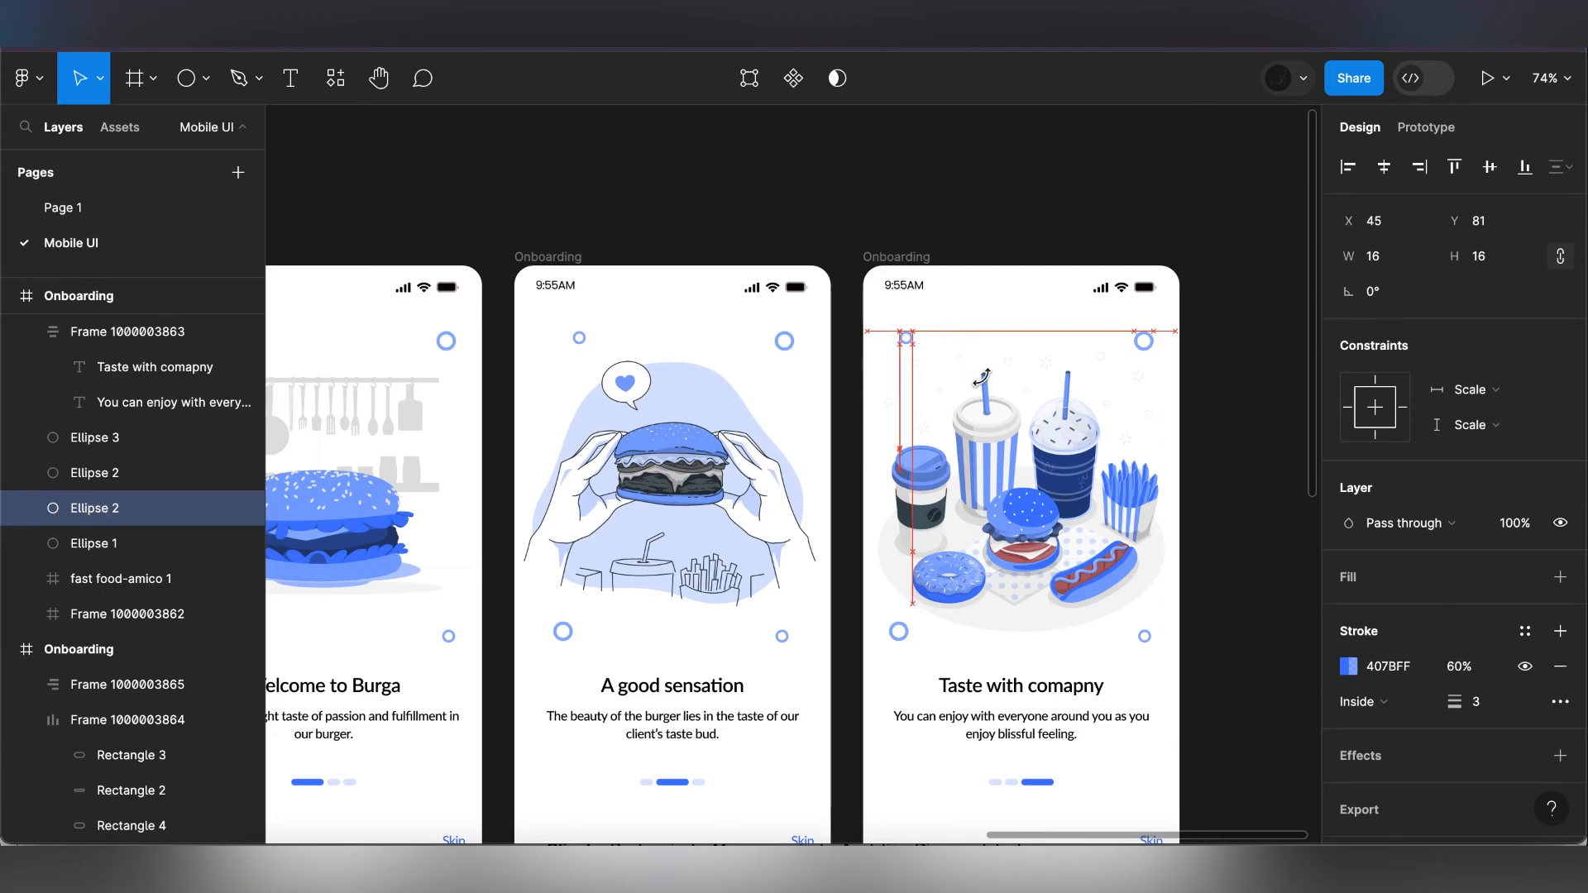
- Change the button label on the "Taste with comapny" screen to "Get started"
{"action": "scroll", "coordinate": [984, 378], "scroll_direction": "down", "scroll_amount": 3}
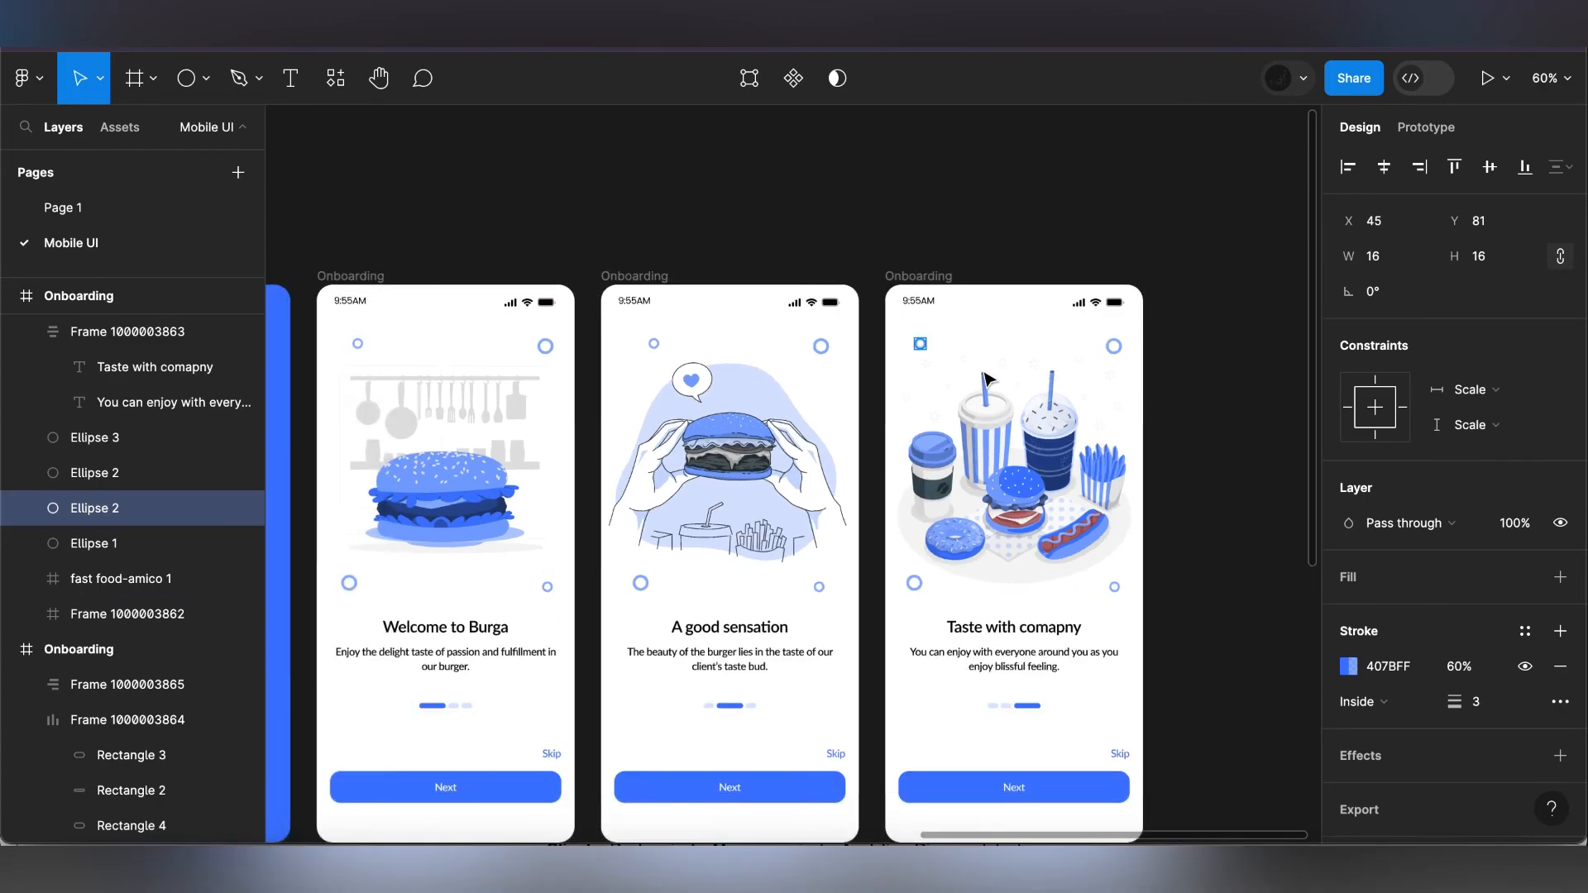
{"action": "scroll", "coordinate": [984, 378], "scroll_direction": "down", "scroll_amount": 3}
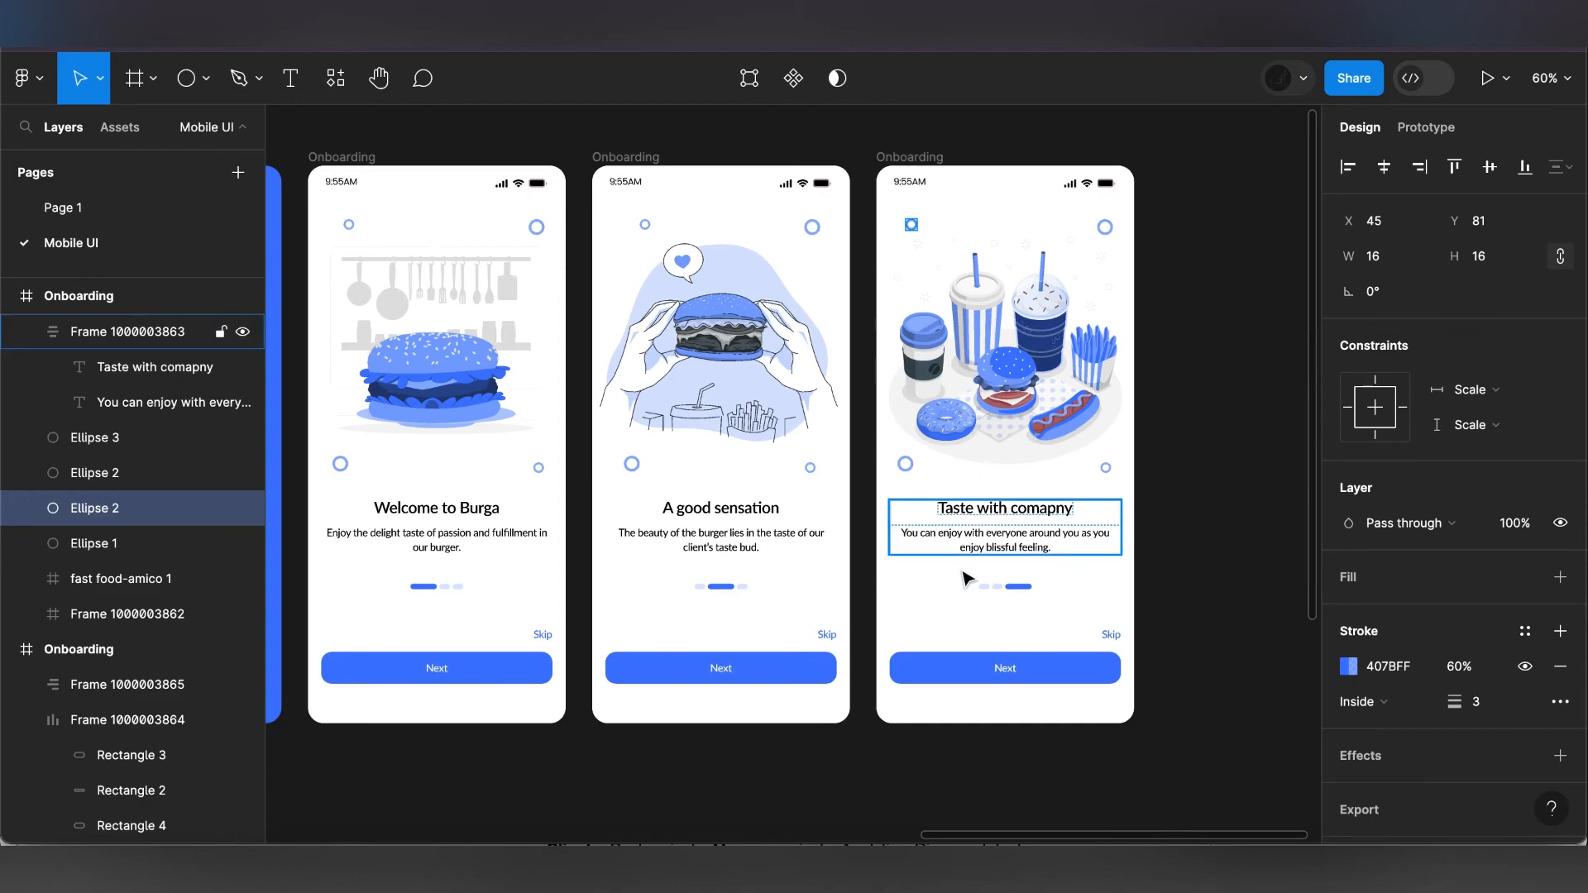
{"action": "left_click", "coordinate": [1004, 670]}
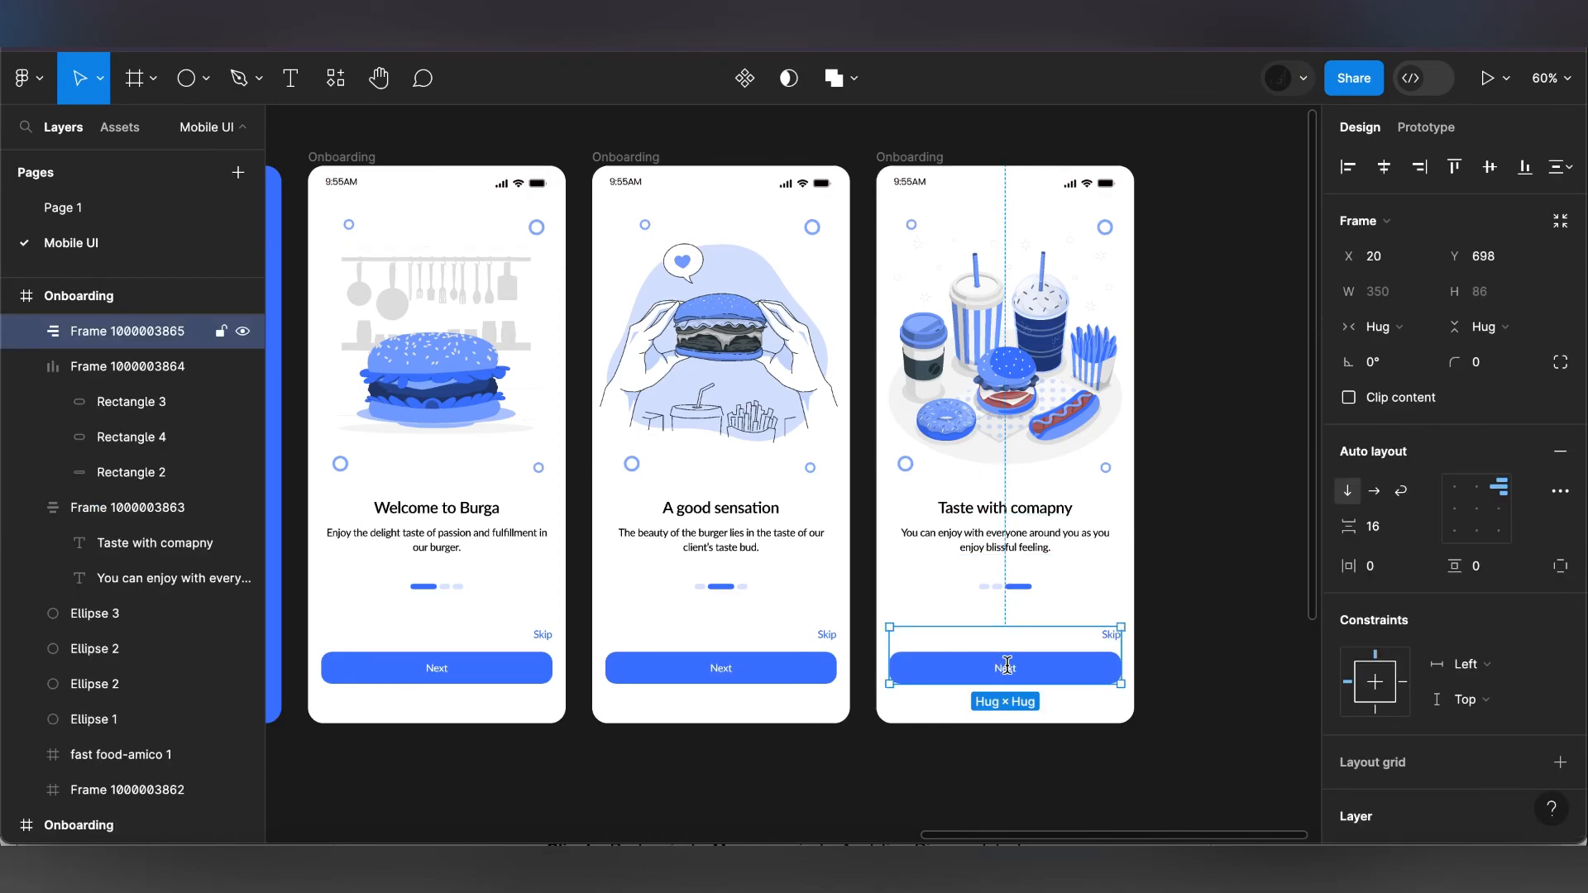
{"action": "left_click", "coordinate": [1006, 666]}
{"action": "type", "text": "Get star"}
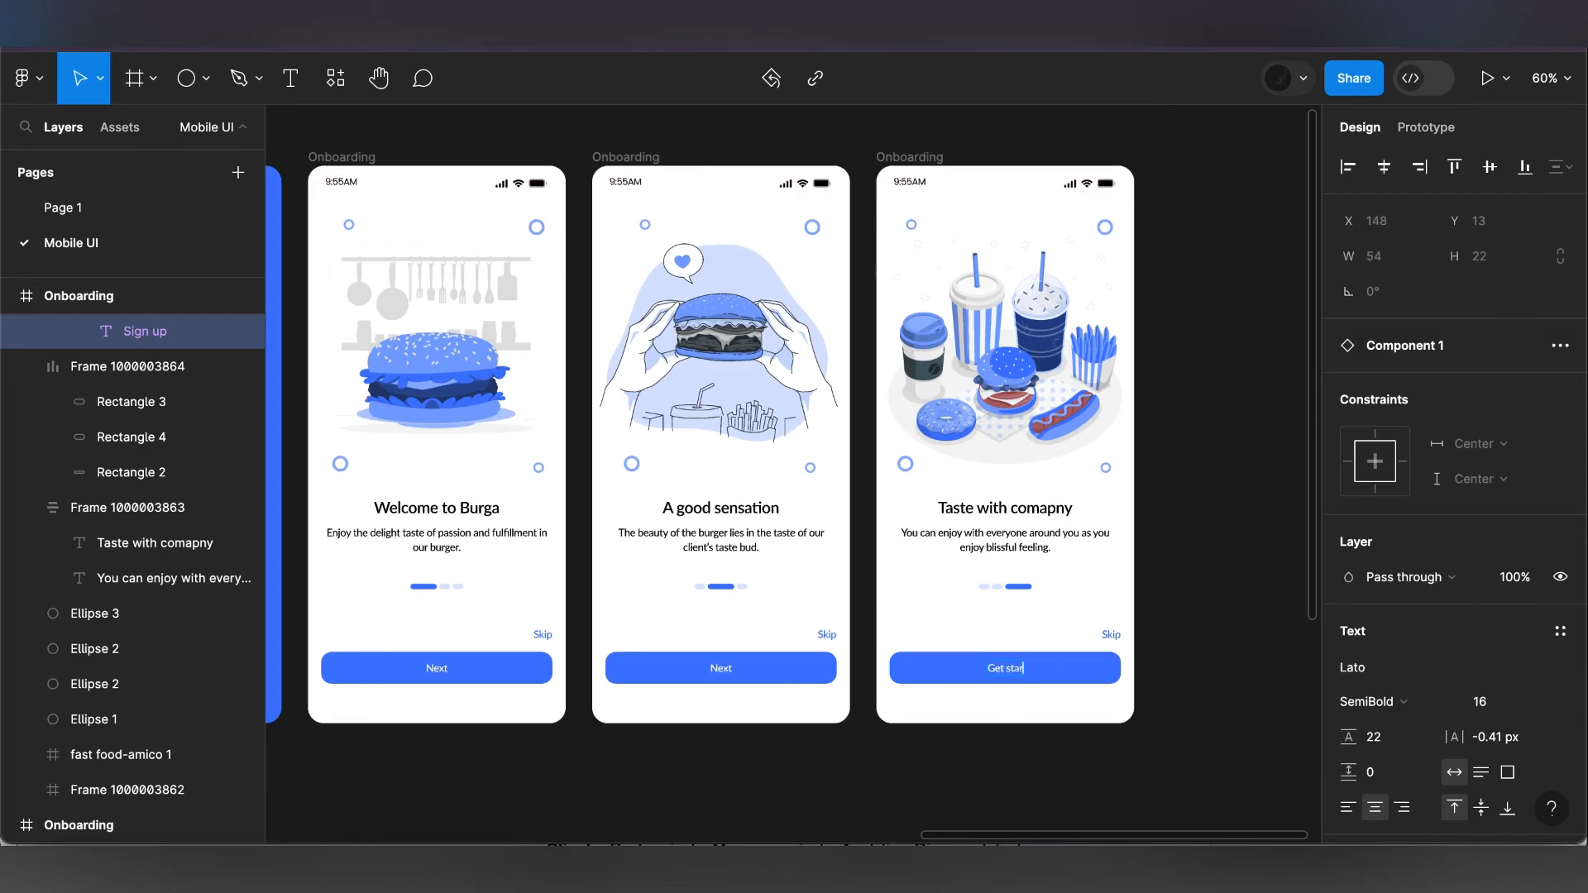
{"action": "type", "text": "ted"}
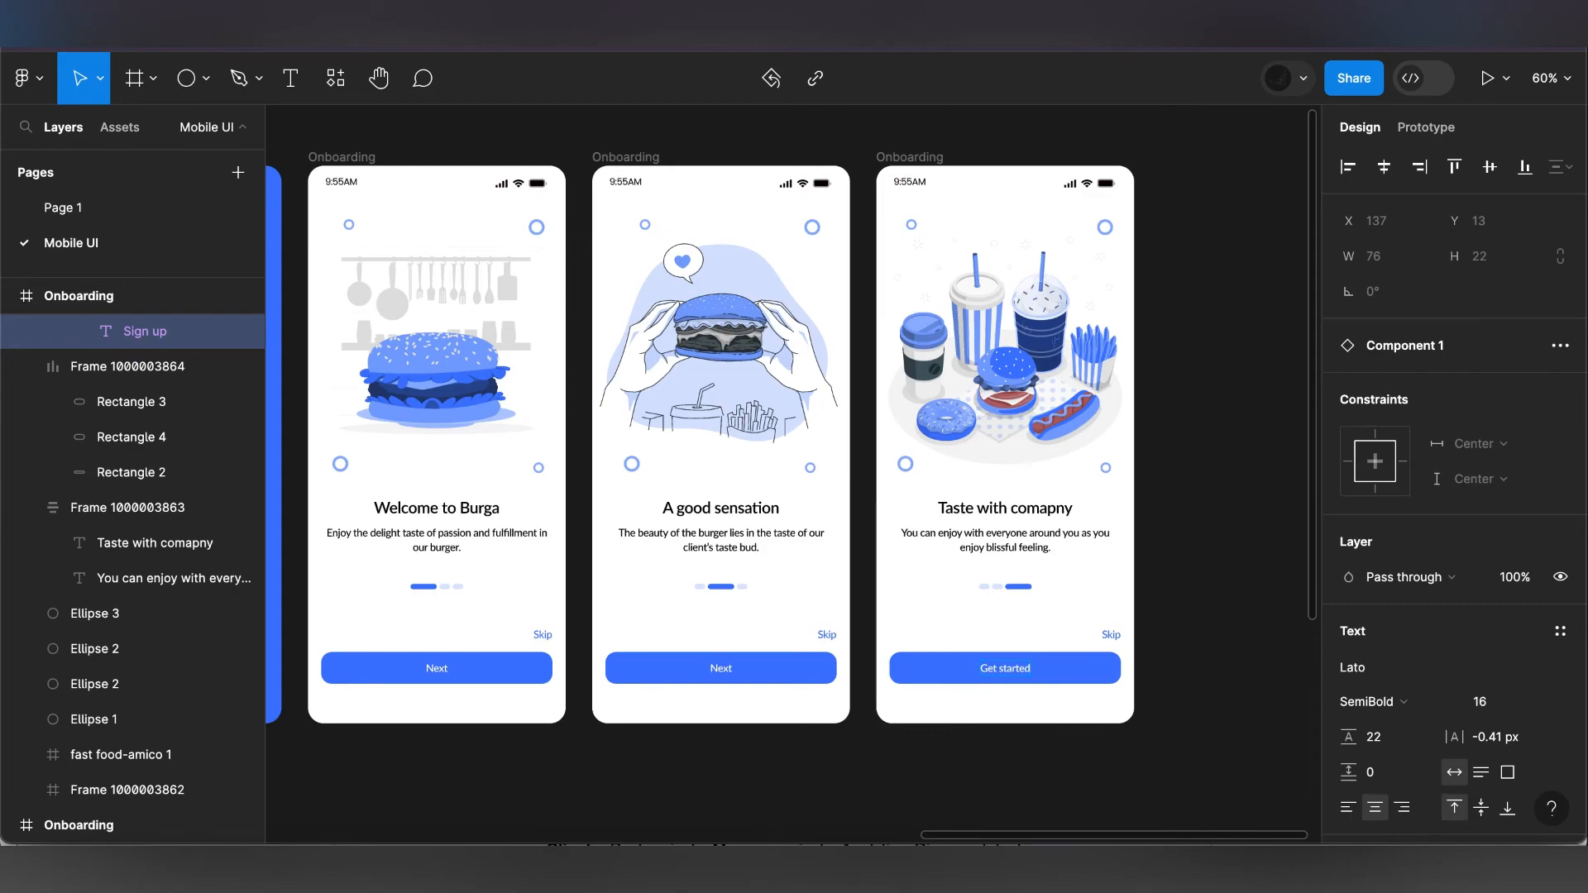
{"action": "key", "text": "Escape"}
{"action": "left_click", "coordinate": [1175, 687]}
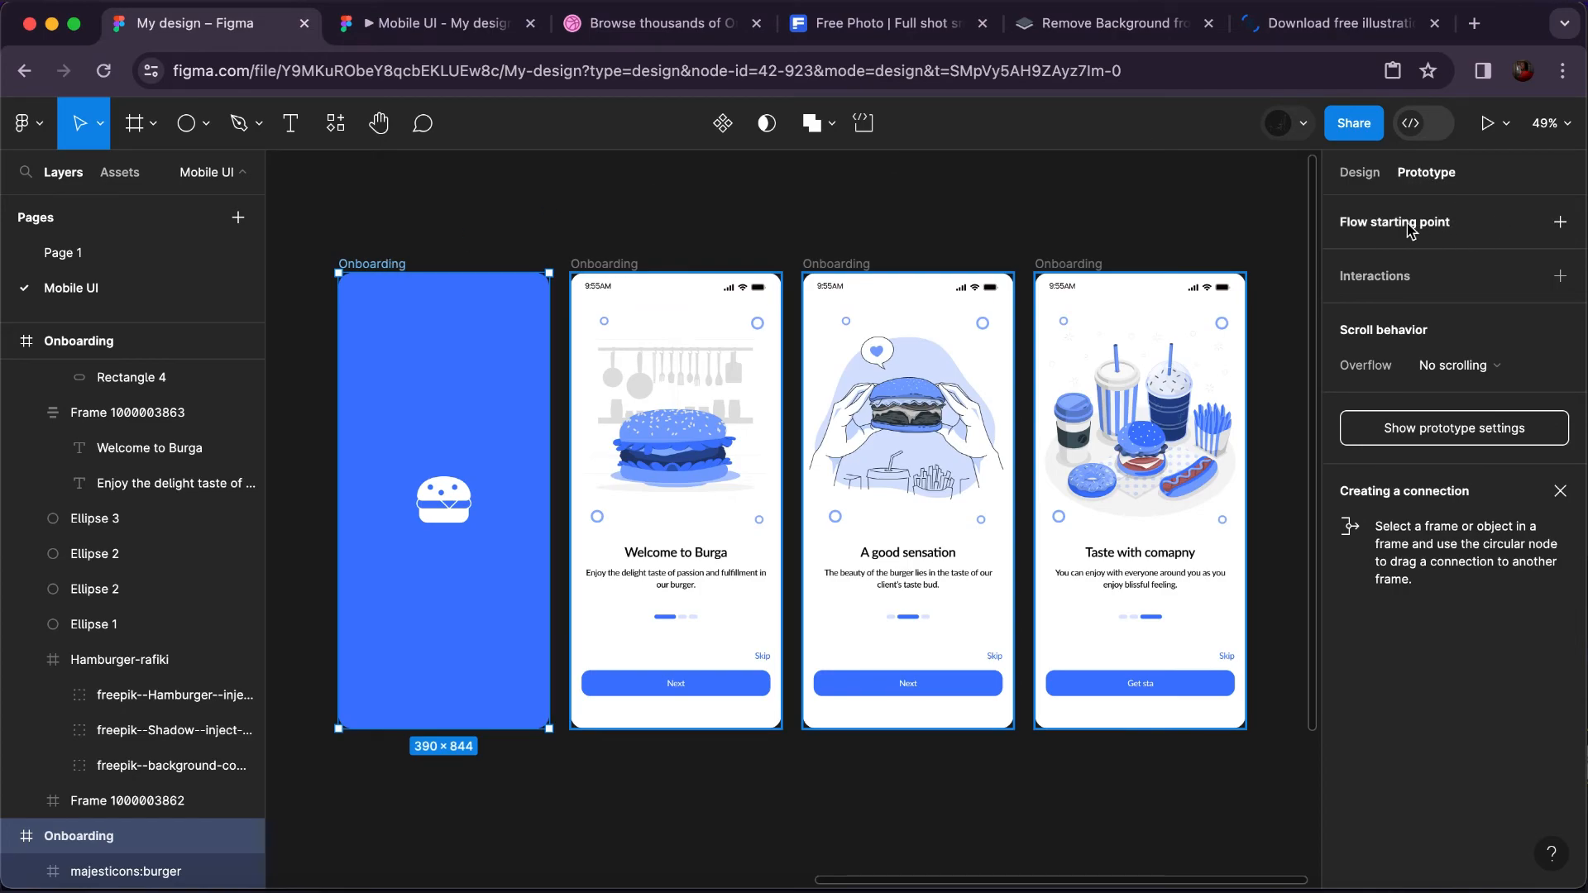
- Make the blue splash screen the flow starting point and connect it to the "Welcome to Burga" screen
{"action": "left_click", "coordinate": [1560, 224]}
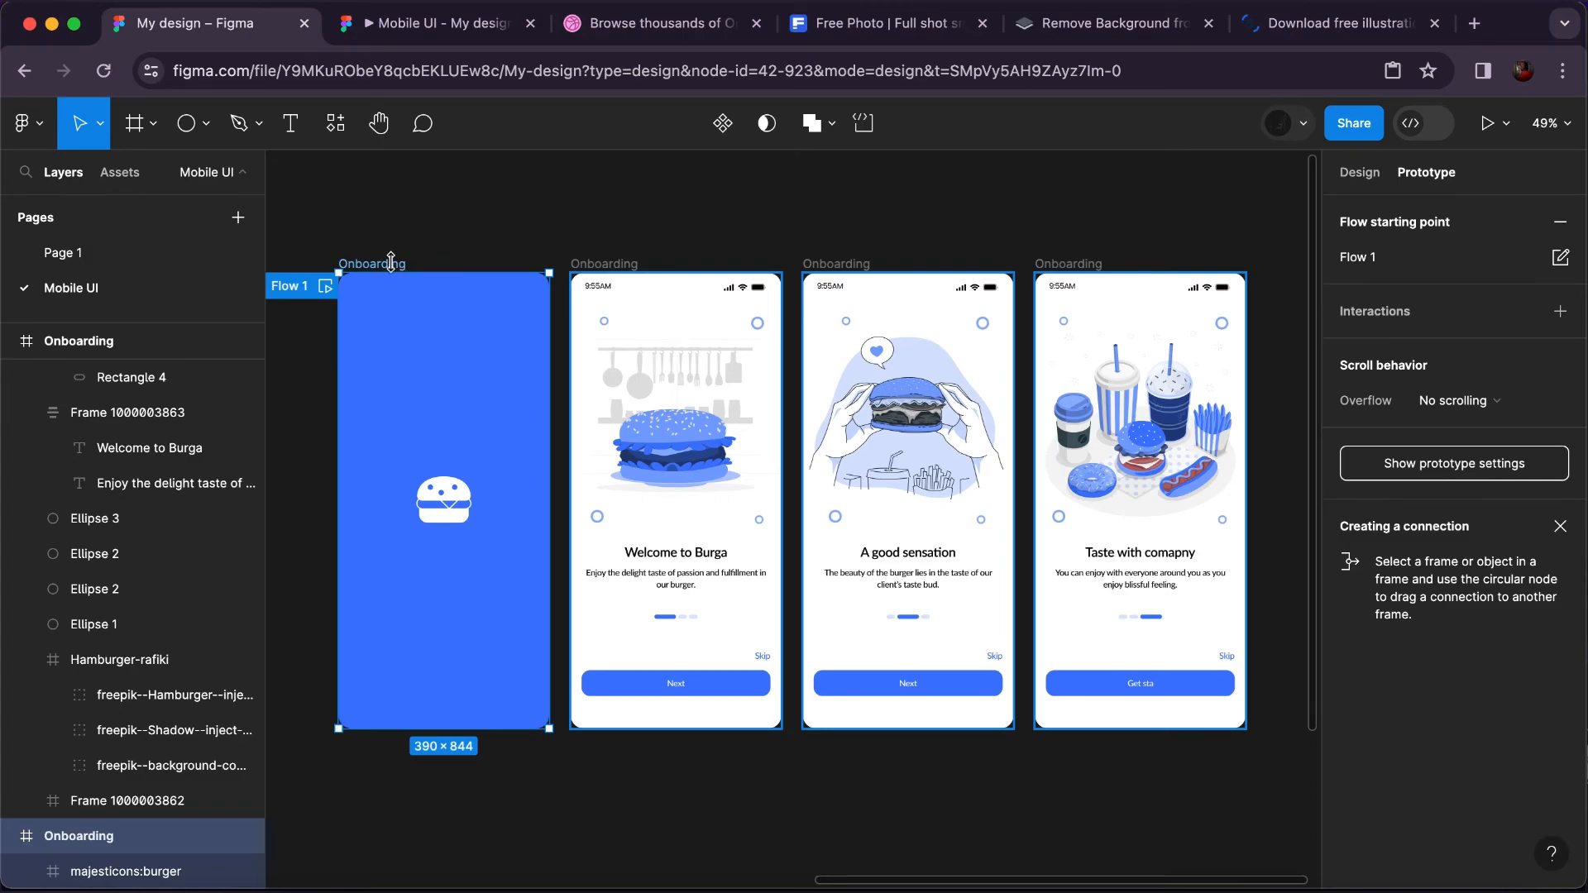
{"action": "mouse_move", "coordinate": [444, 278]}
{"action": "left_click_drag", "start_coordinate": [549, 500], "coordinate": [649, 410]}
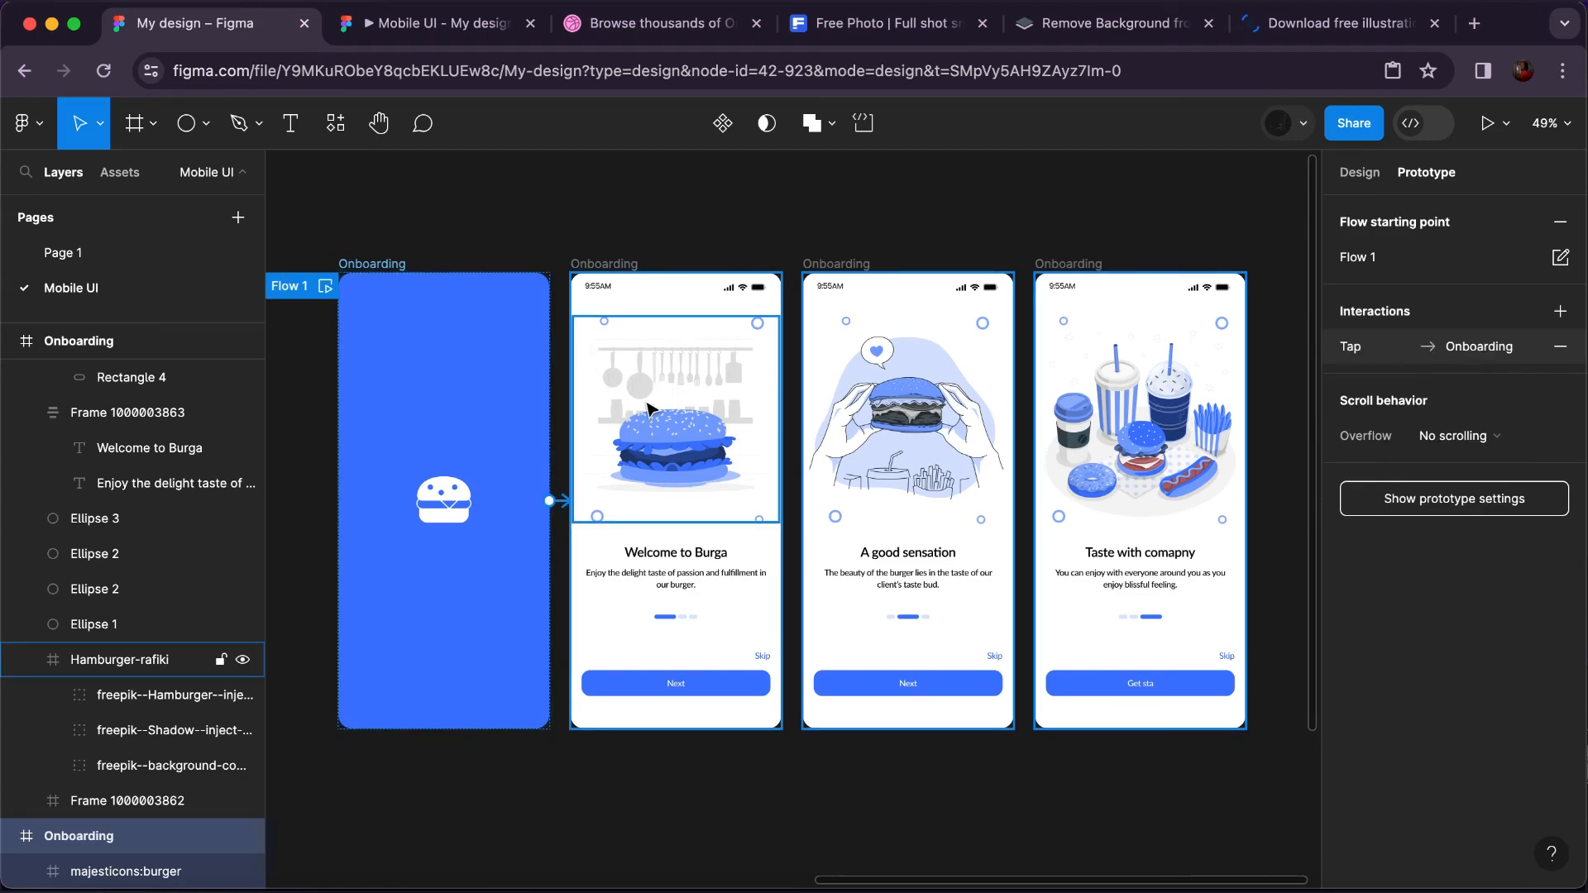
- Set the splash screen's connection to trigger After delay and use the Instant animation
{"action": "left_click", "coordinate": [570, 502]}
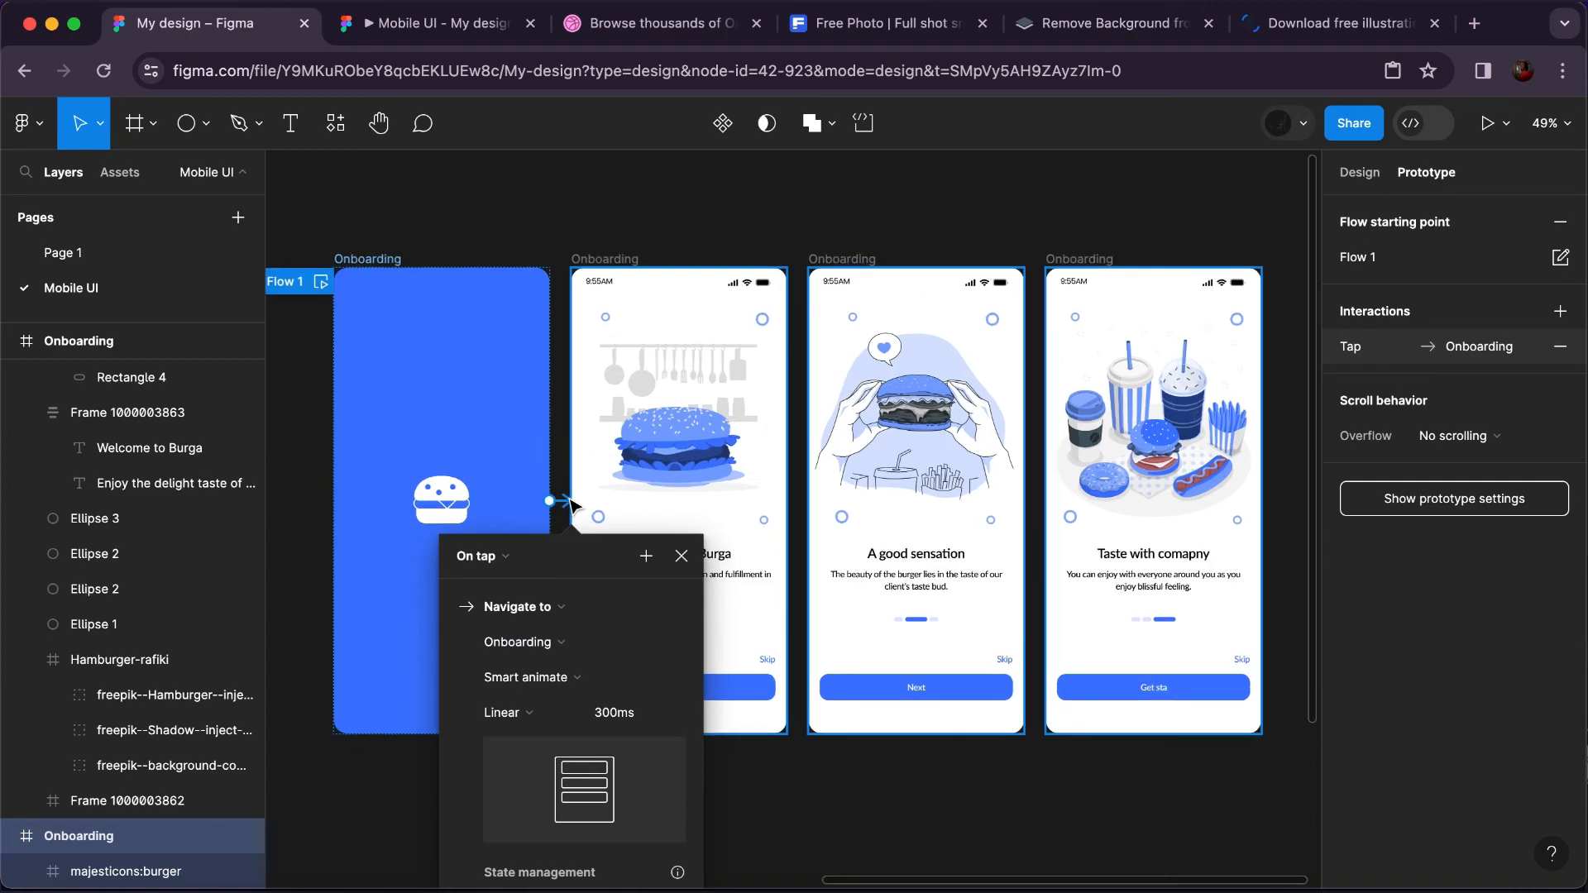
{"action": "scroll", "coordinate": [570, 502], "scroll_direction": "up", "scroll_amount": 5}
{"action": "scroll", "coordinate": [571, 501], "scroll_direction": "up", "scroll_amount": 2}
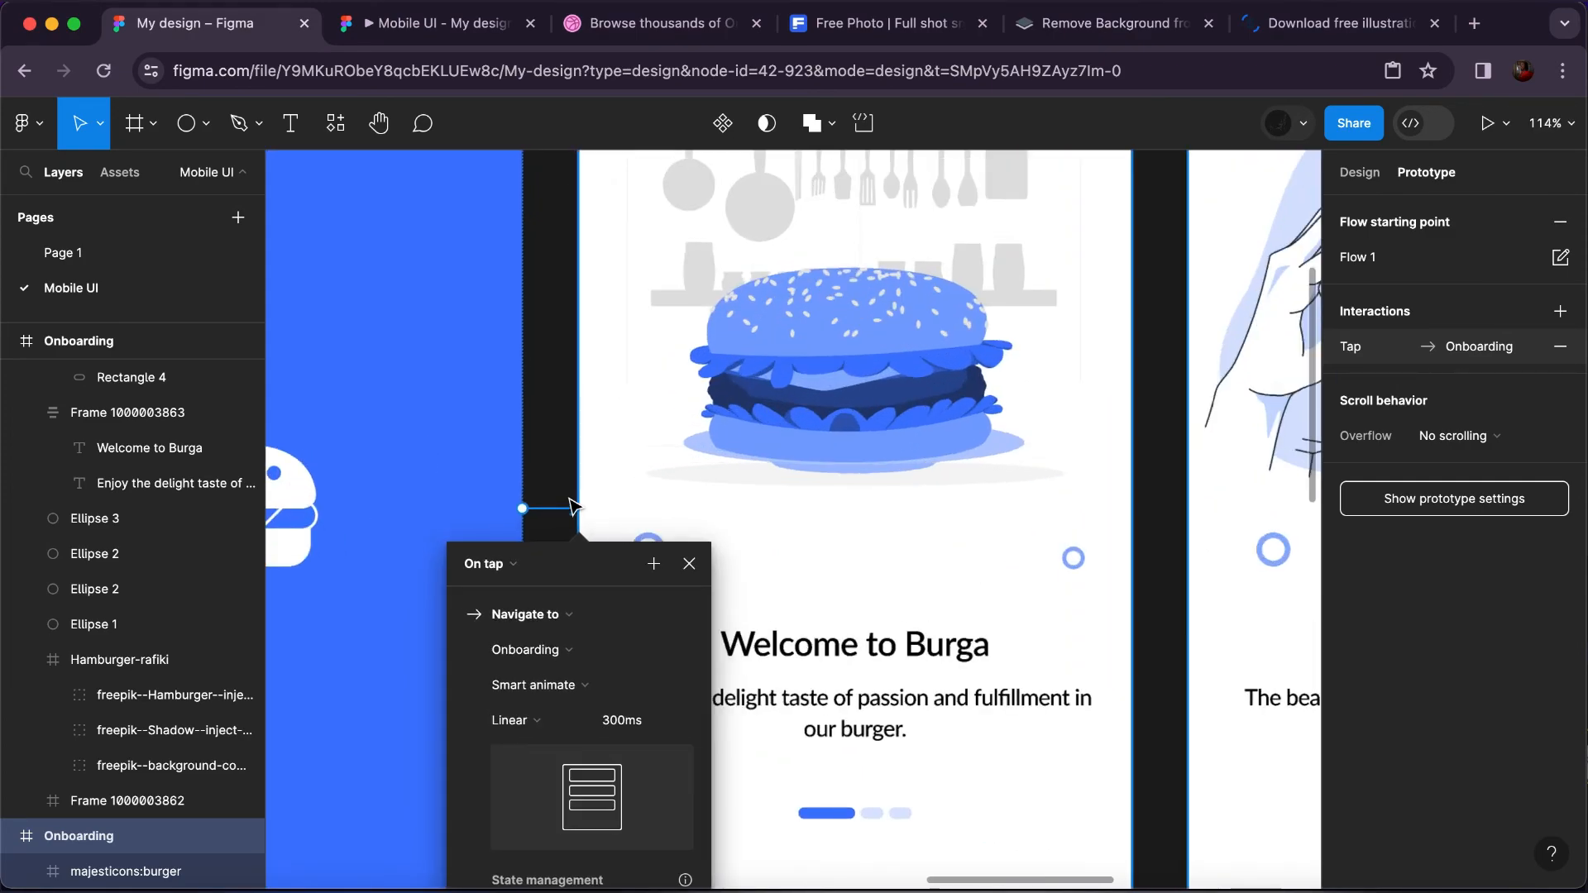
{"action": "left_click", "coordinate": [501, 566]}
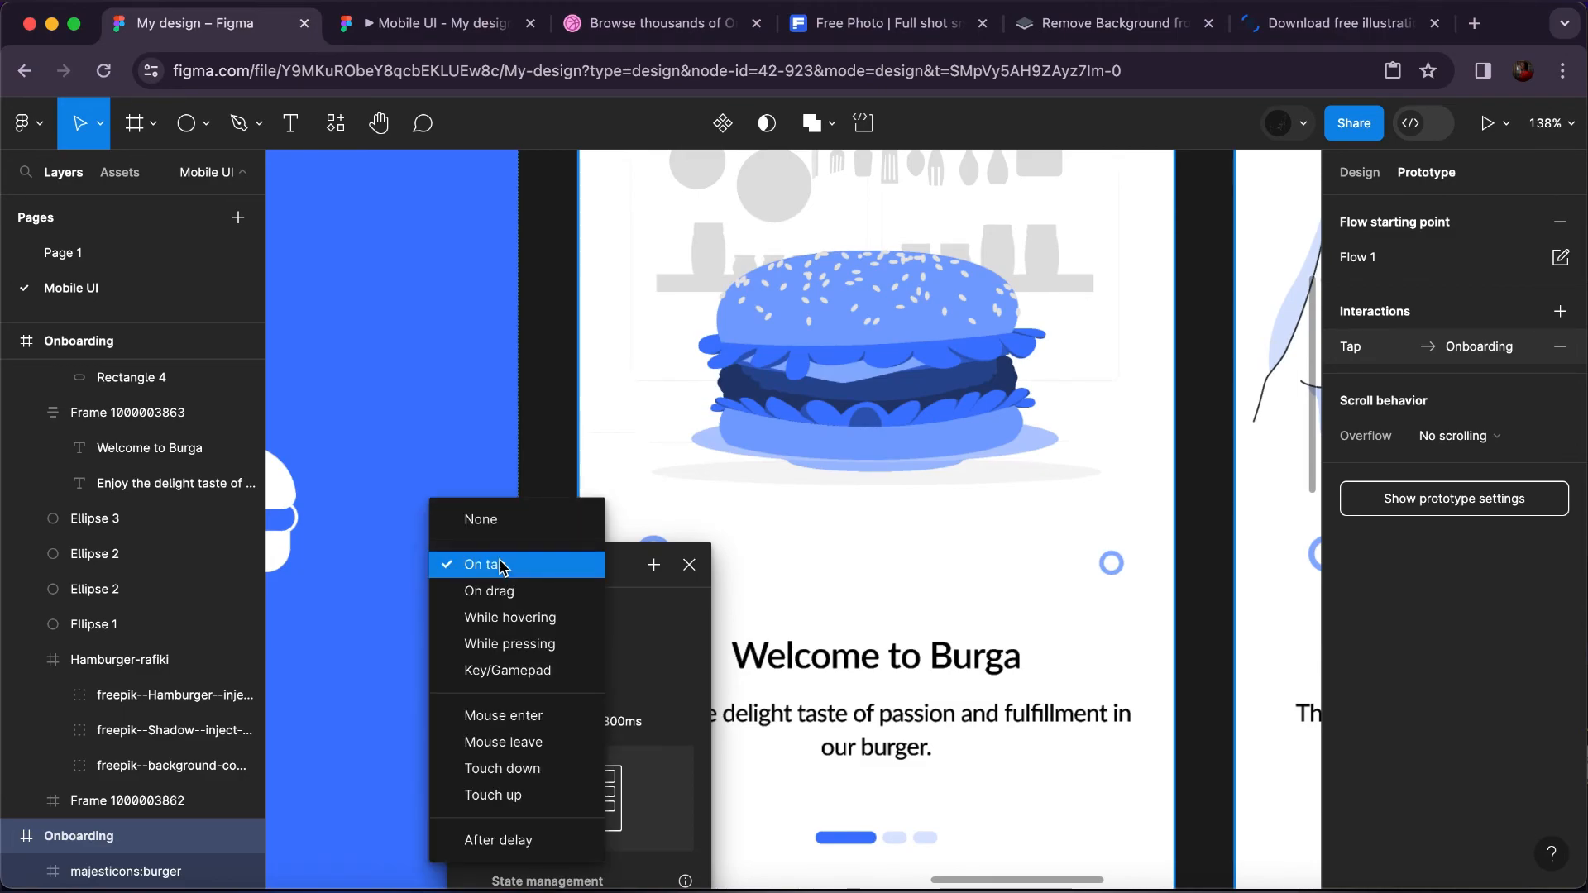
{"action": "left_click", "coordinate": [518, 840]}
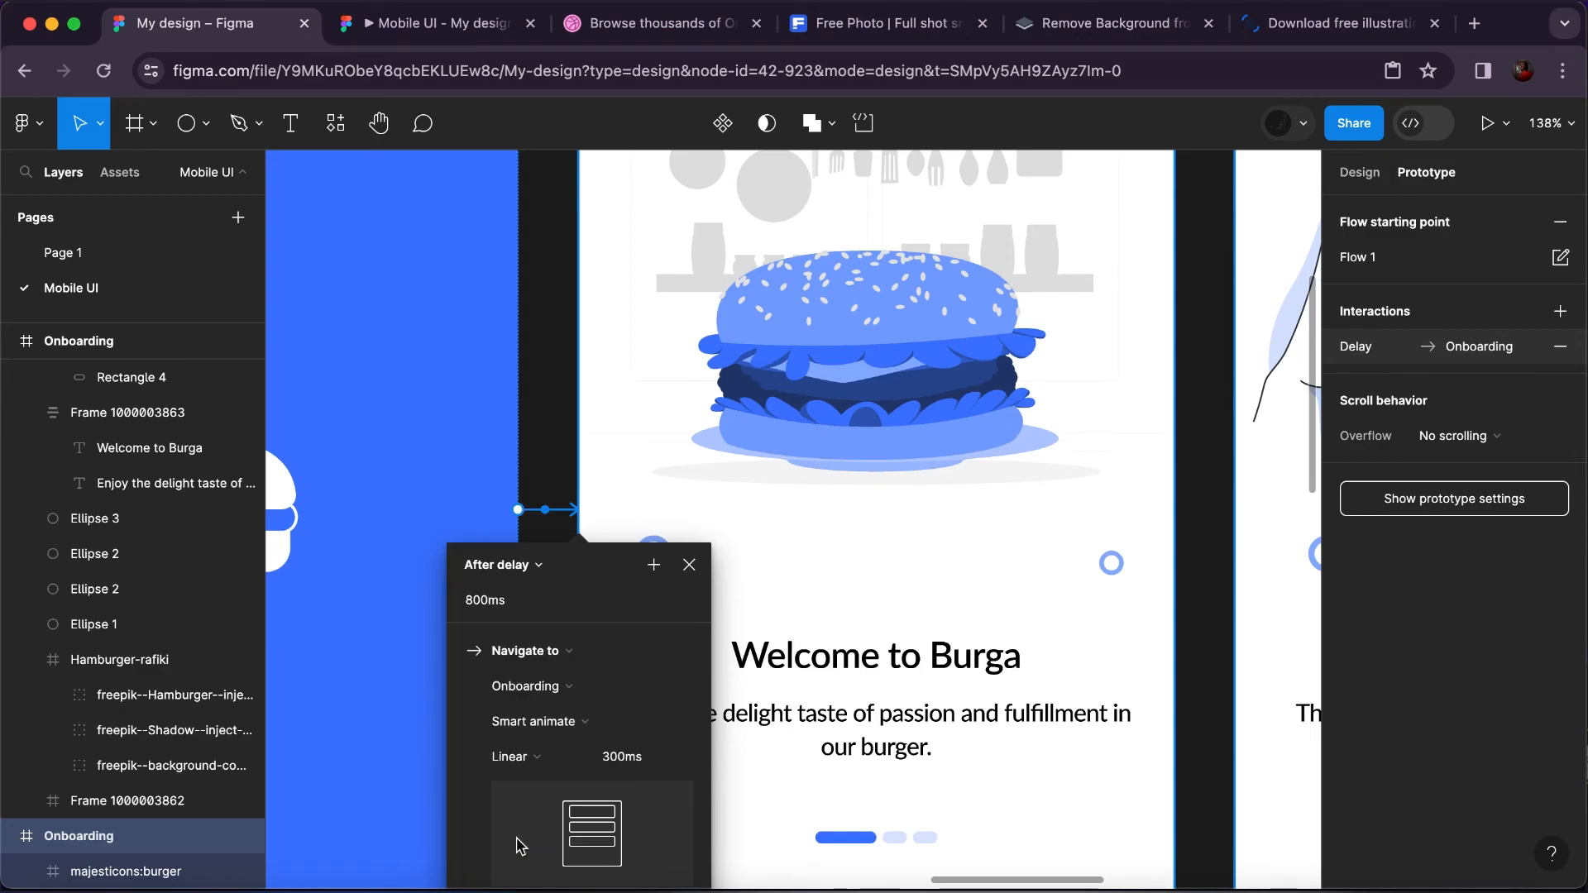
{"action": "left_click", "coordinate": [552, 727]}
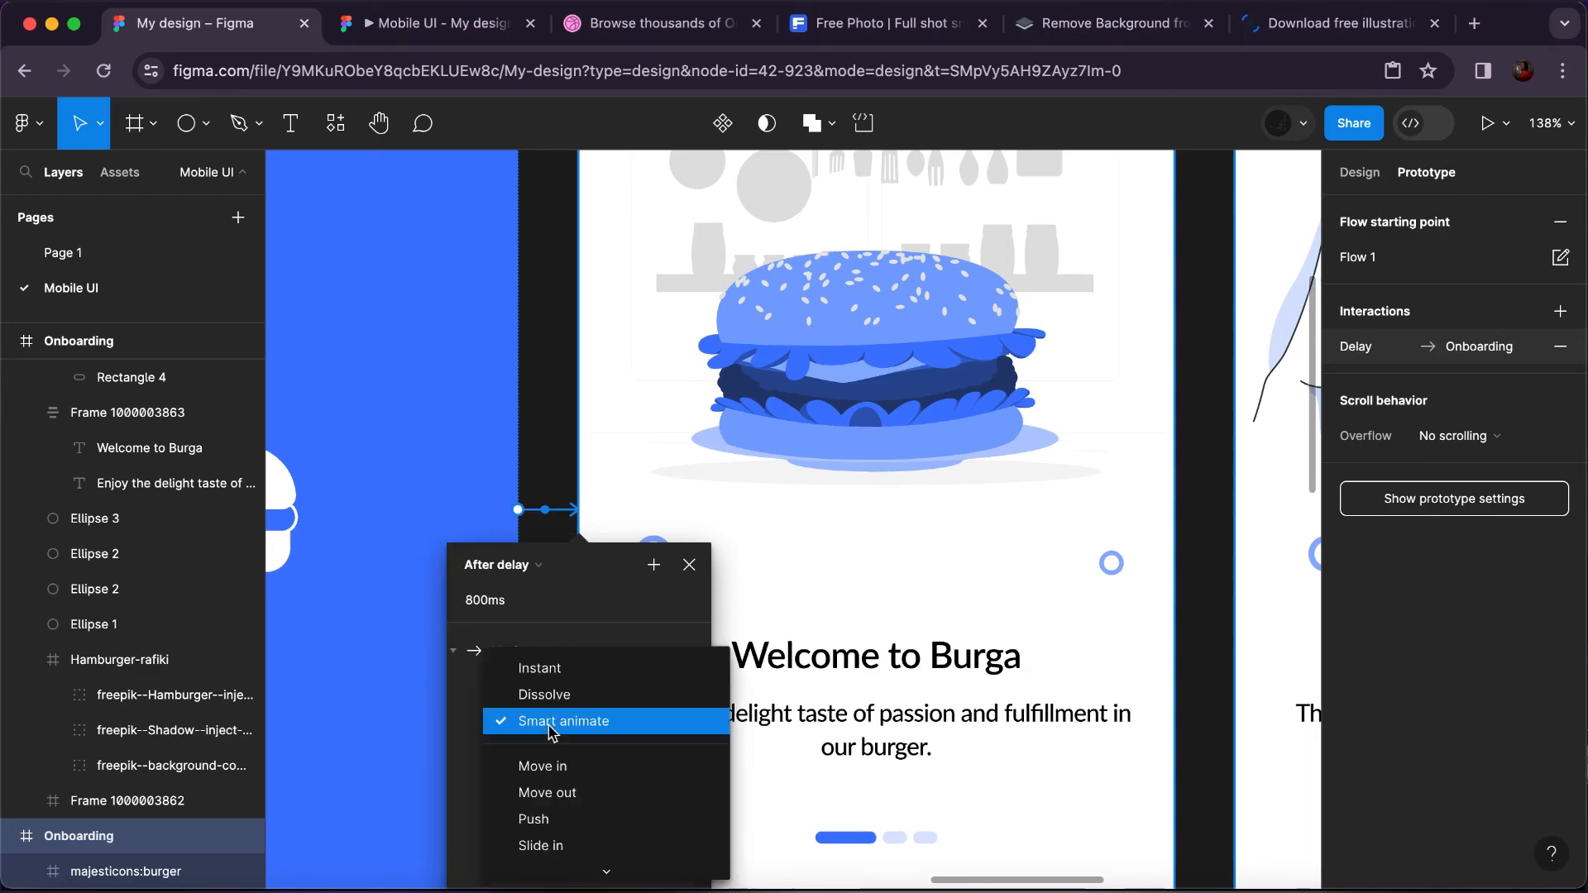
{"action": "left_click", "coordinate": [568, 670]}
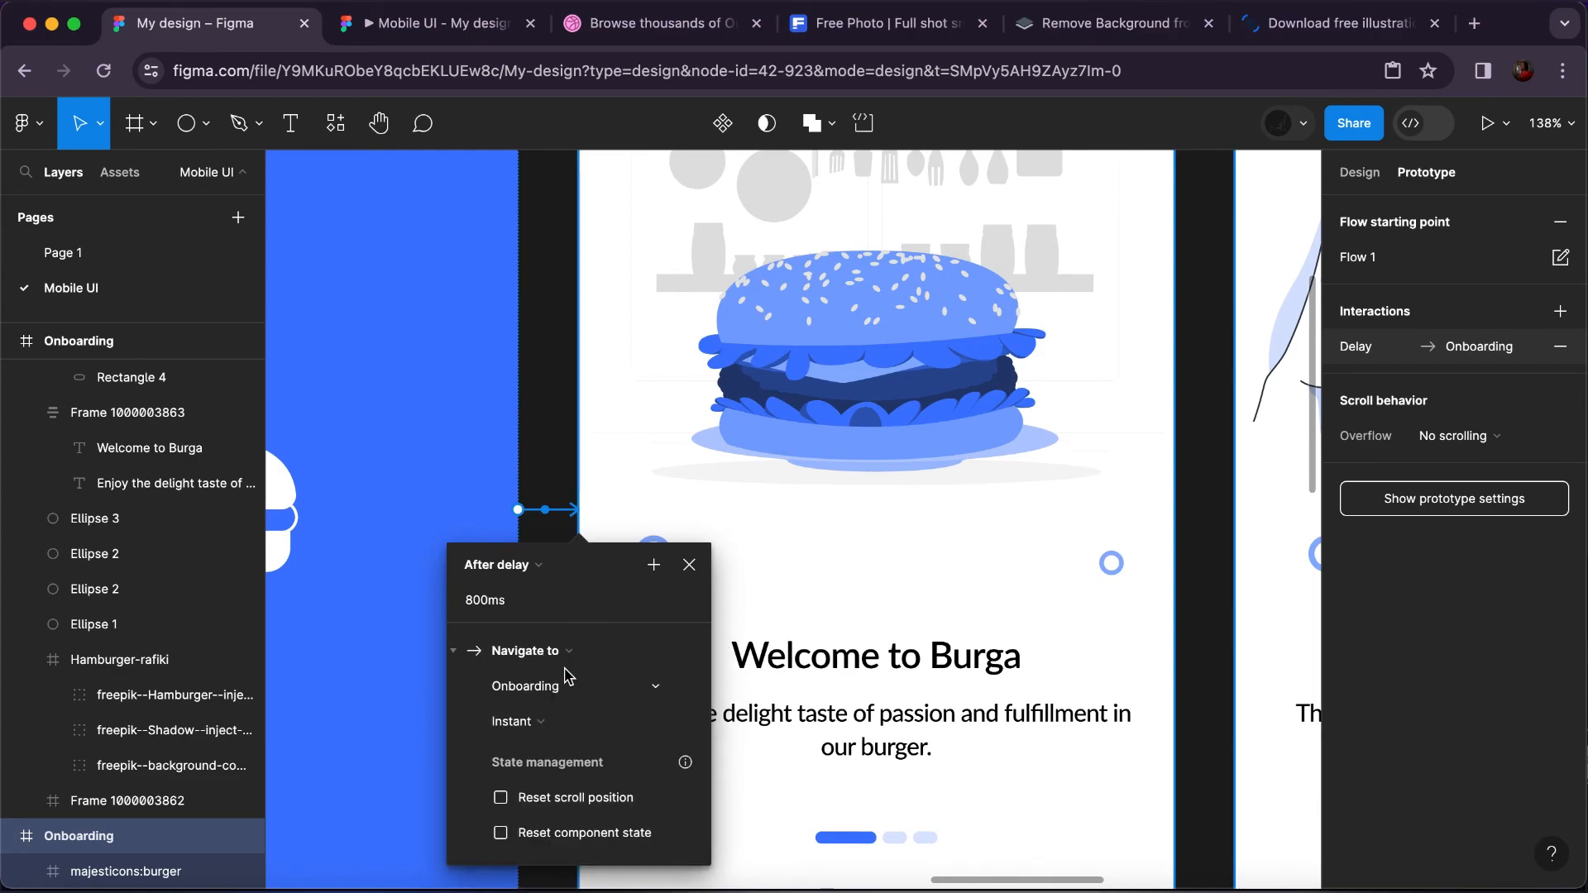
{"action": "left_click", "coordinate": [689, 565]}
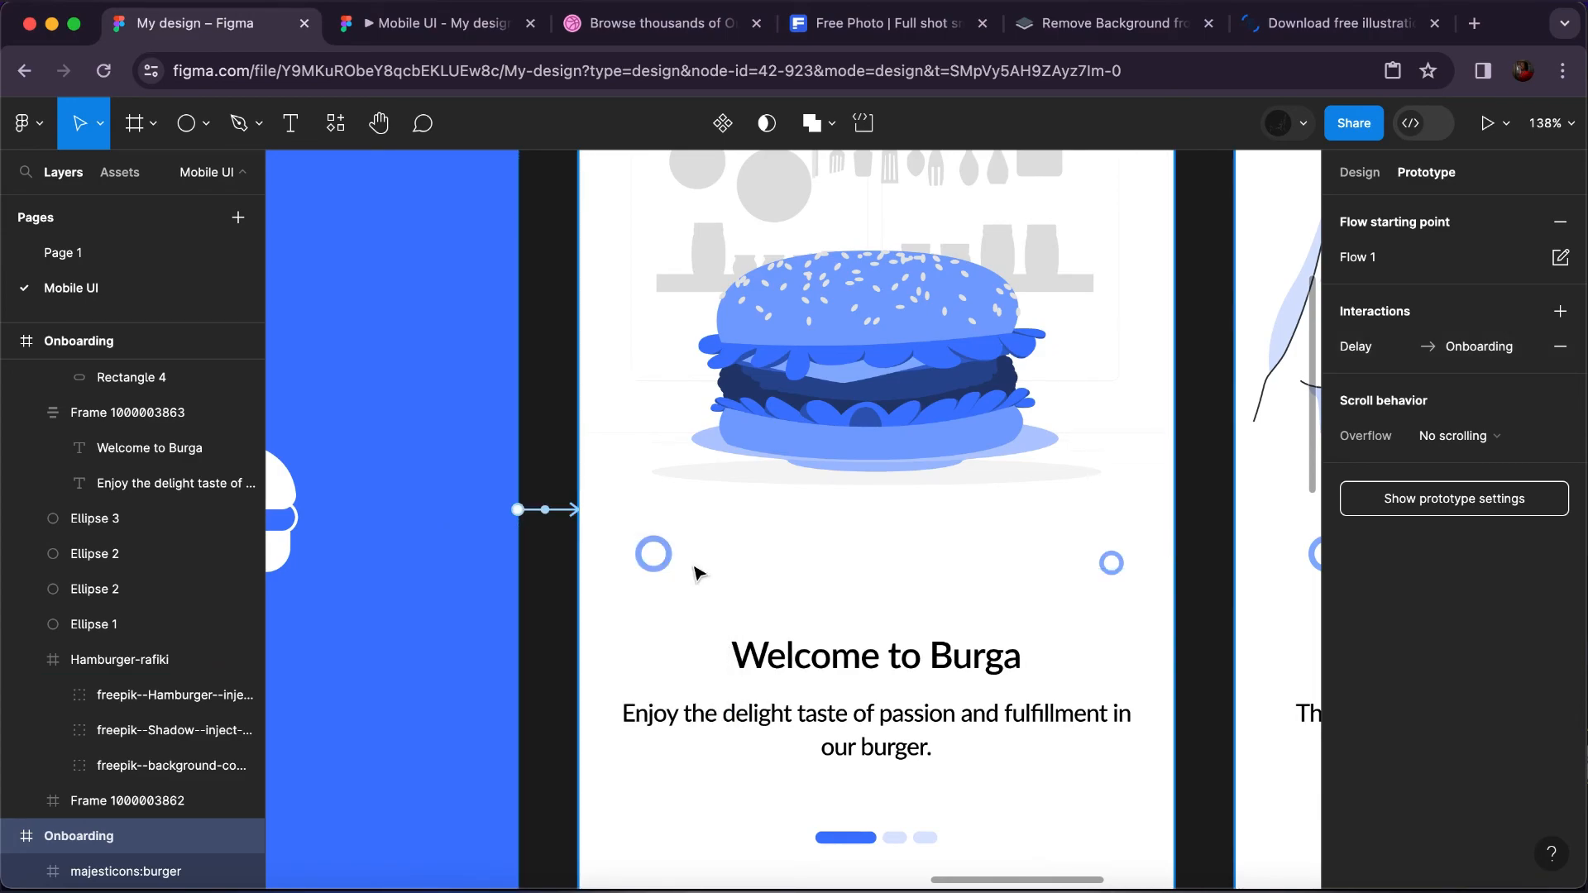
- Connect the Next button on the "Welcome to Burga" screen to the "A good sensation" screen
{"action": "scroll", "coordinate": [694, 572], "scroll_direction": "down", "scroll_amount": 10}
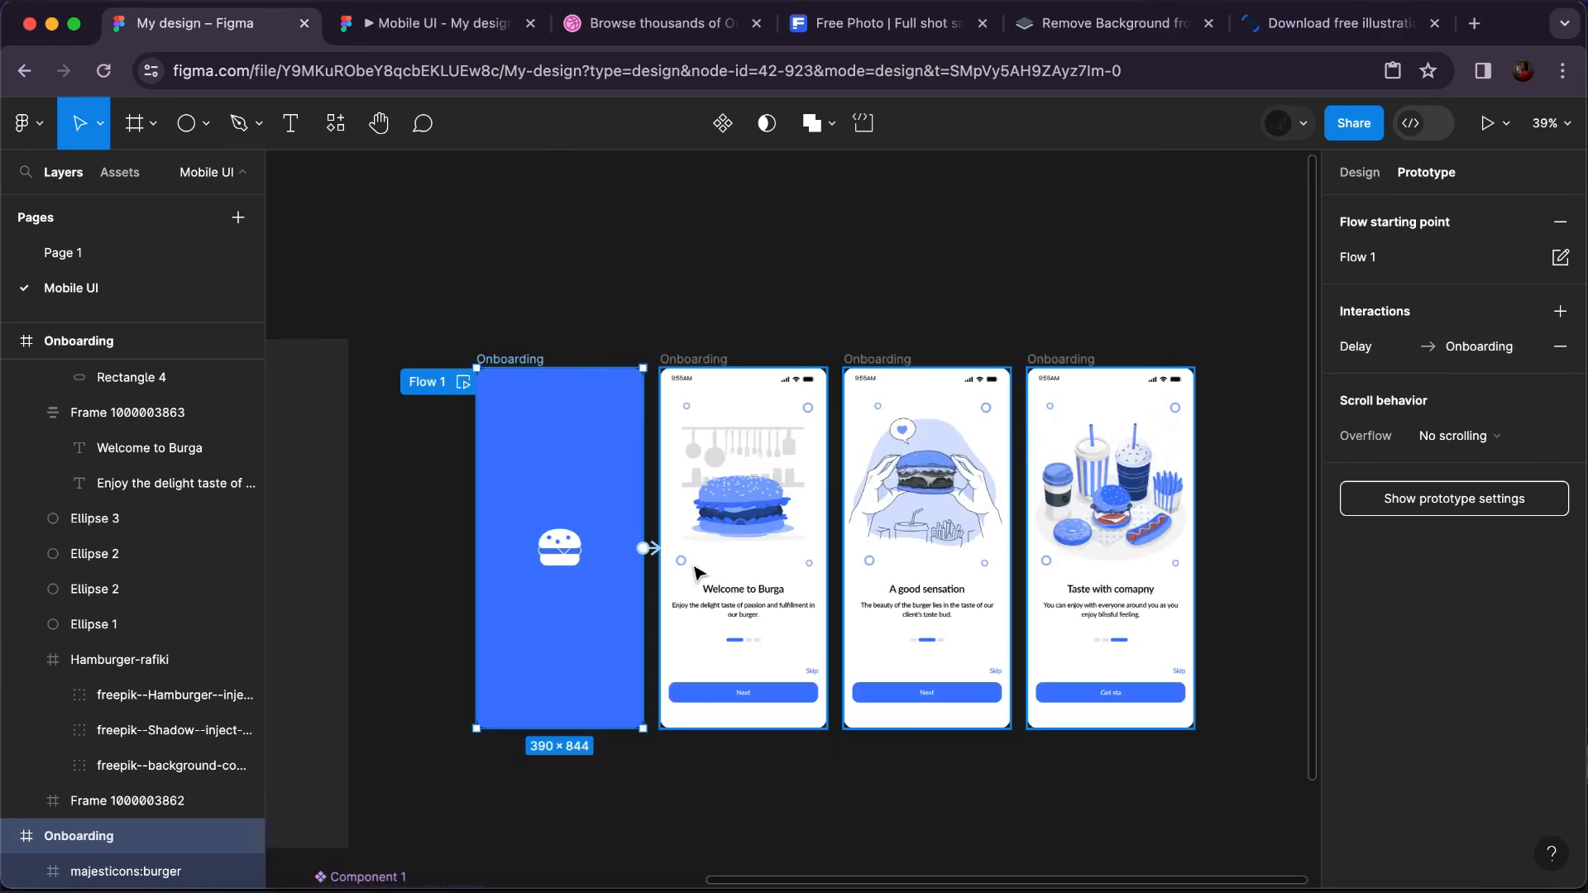
{"action": "left_click", "coordinate": [752, 691]}
{"action": "left_click", "coordinate": [758, 696]}
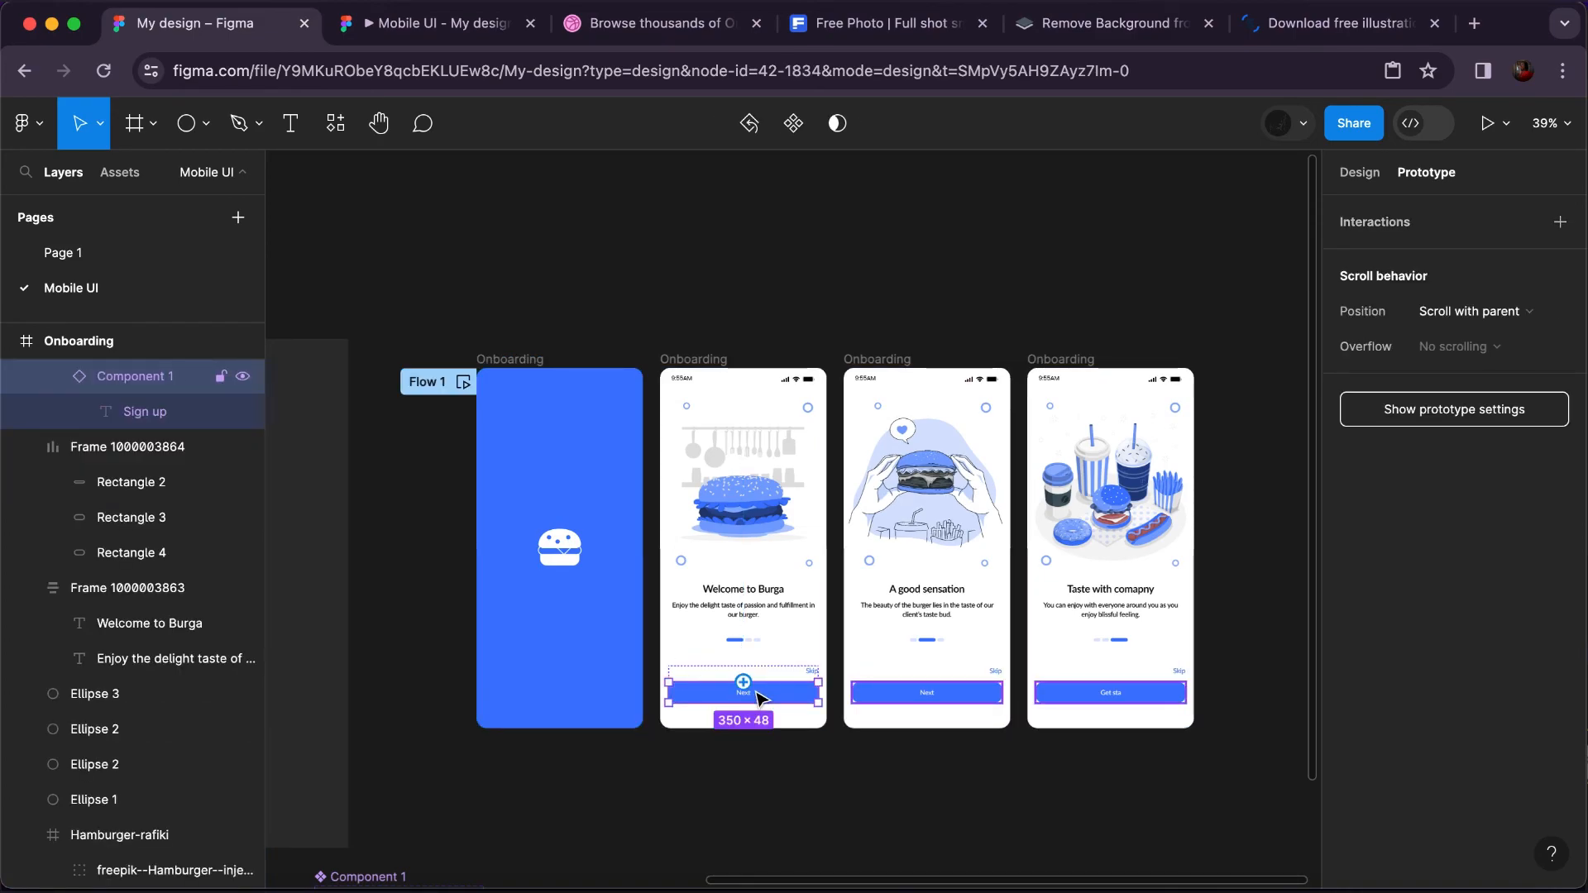
{"action": "scroll", "coordinate": [758, 697], "scroll_direction": "up", "scroll_amount": 5}
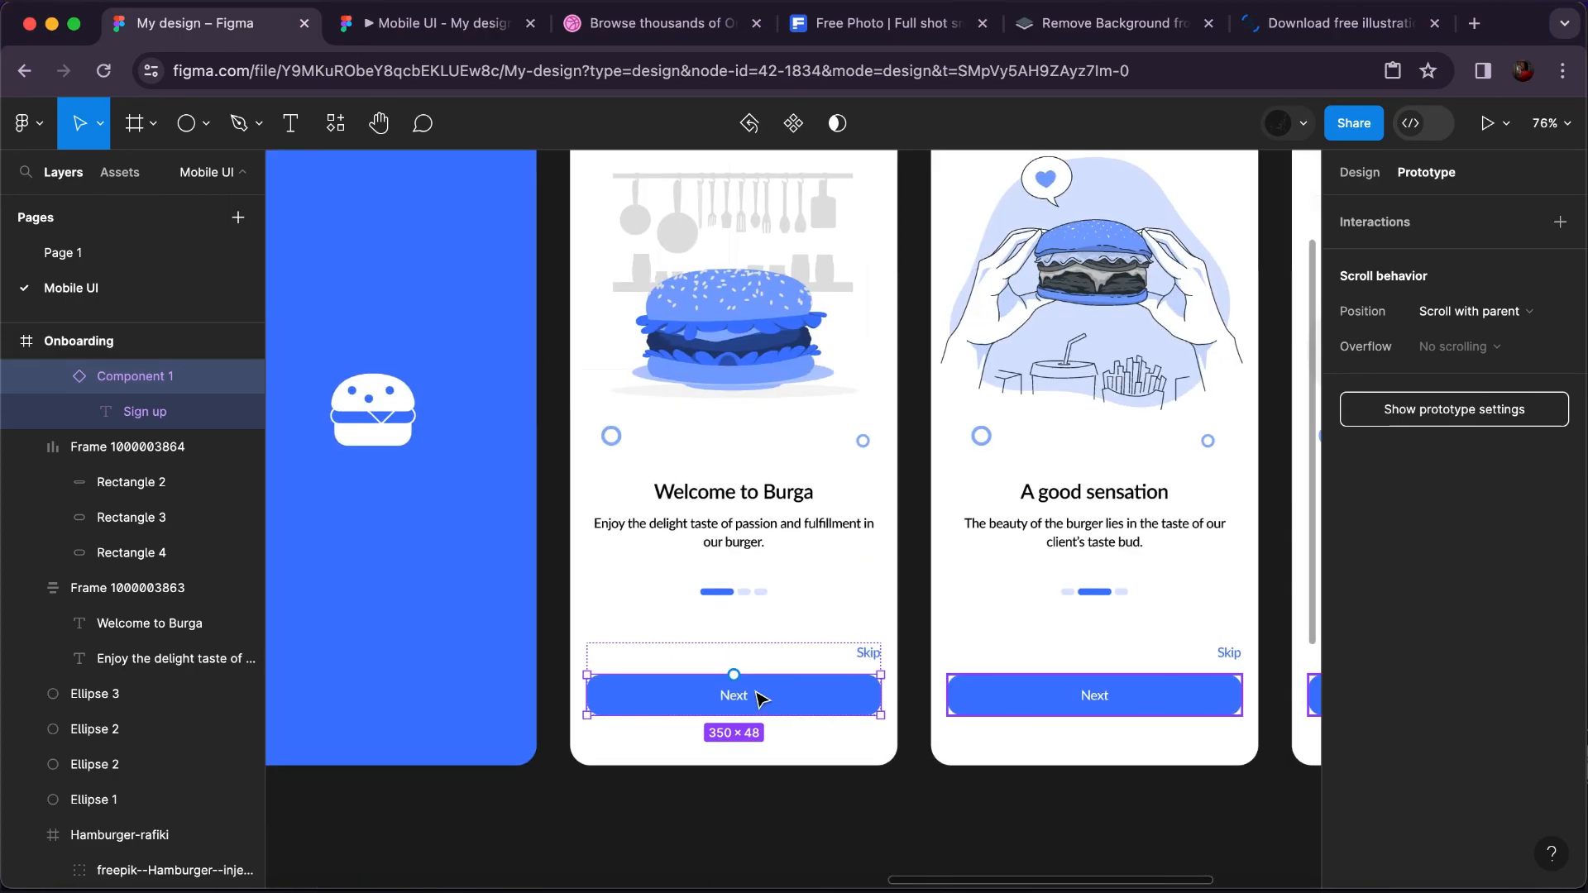
{"action": "scroll", "coordinate": [757, 697], "scroll_direction": "right", "scroll_amount": 3}
{"action": "scroll", "coordinate": [757, 697], "scroll_direction": "down", "scroll_amount": 2}
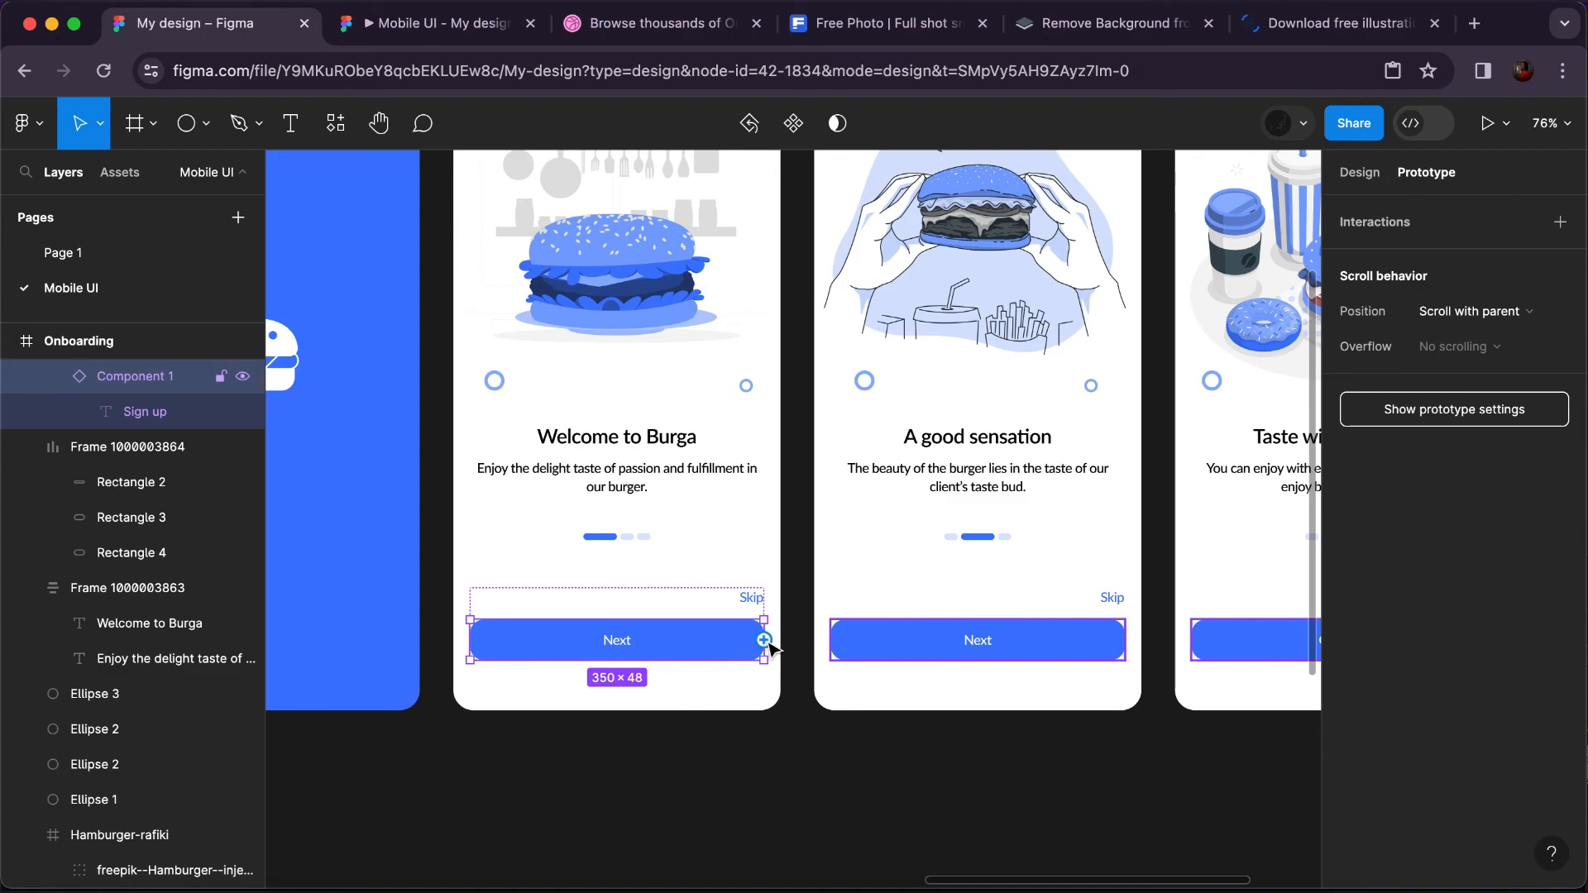
{"action": "left_click_drag", "start_coordinate": [763, 640], "coordinate": [858, 575]}
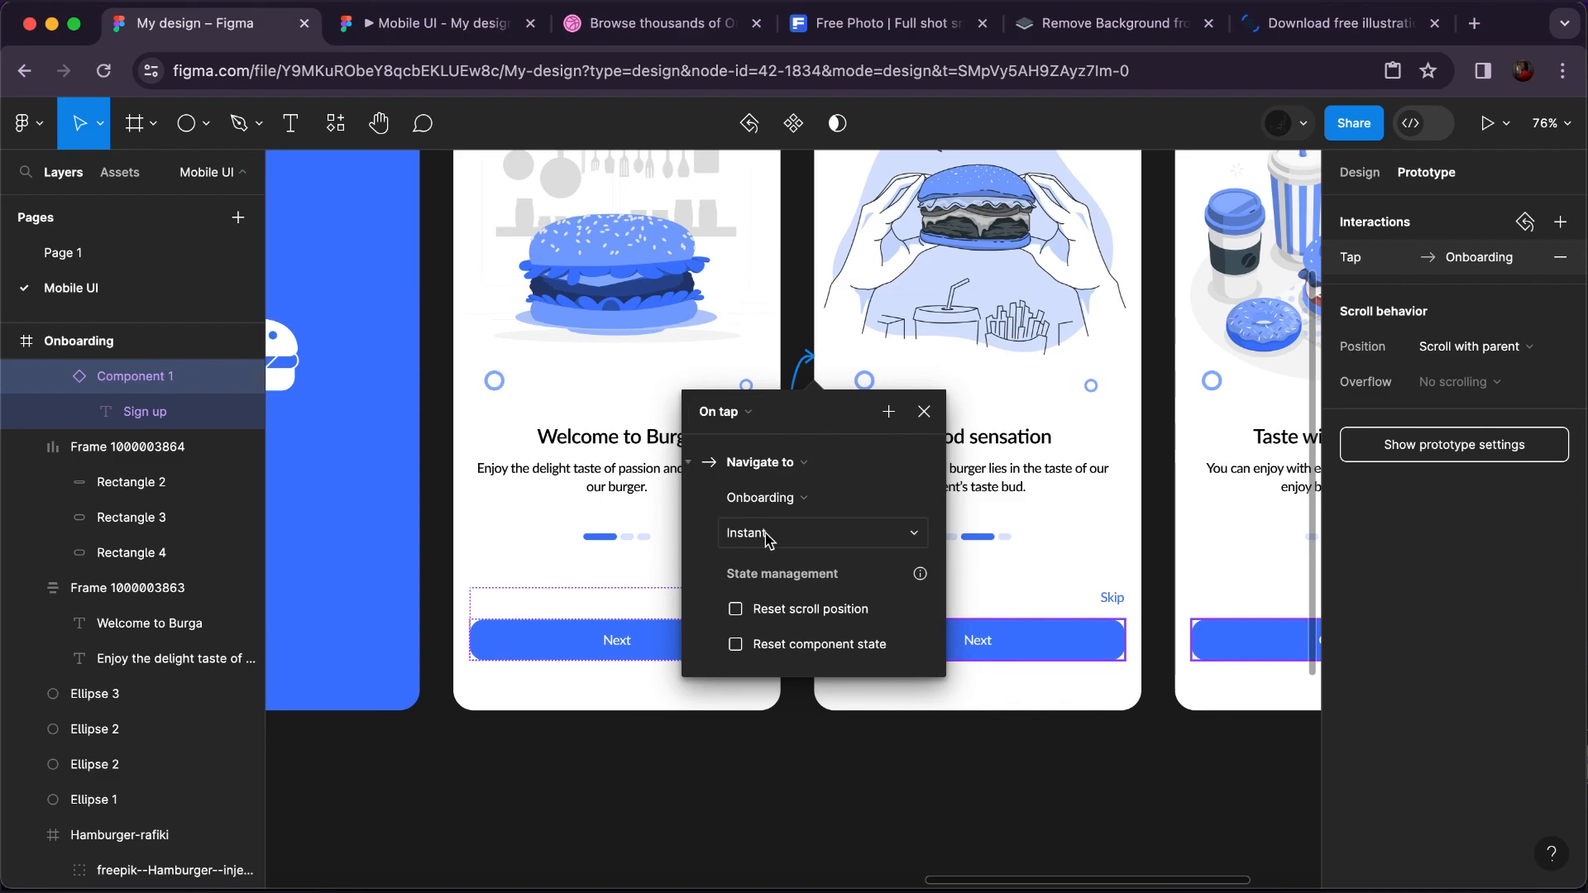
- Set the Next button's on-tap transition to Smart animate with Linear easing
{"action": "left_click", "coordinate": [808, 532]}
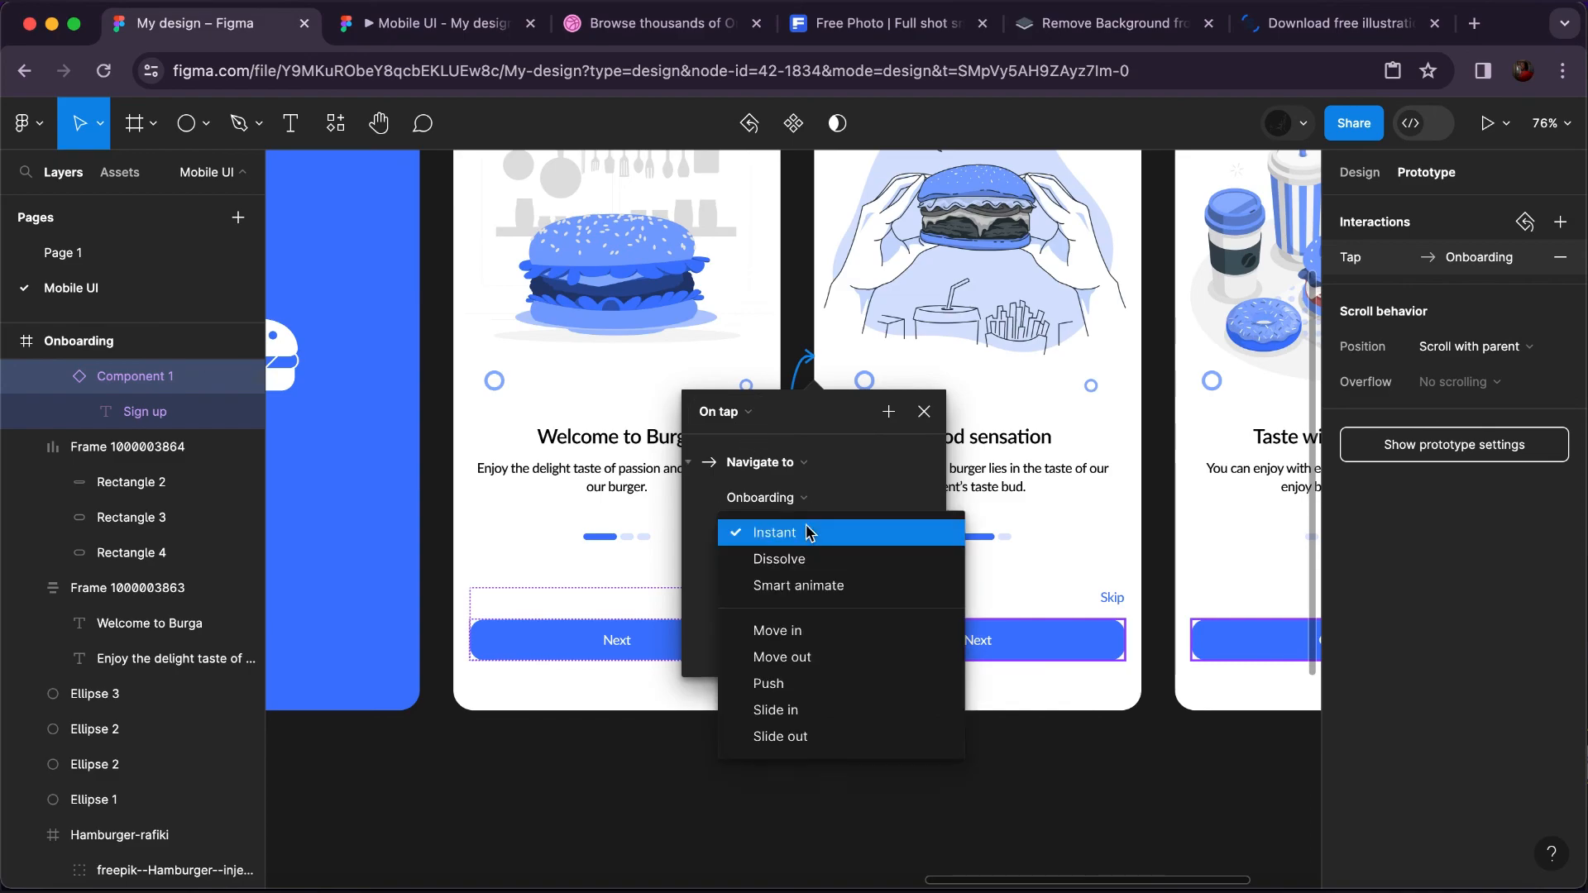
{"action": "left_click", "coordinate": [802, 587]}
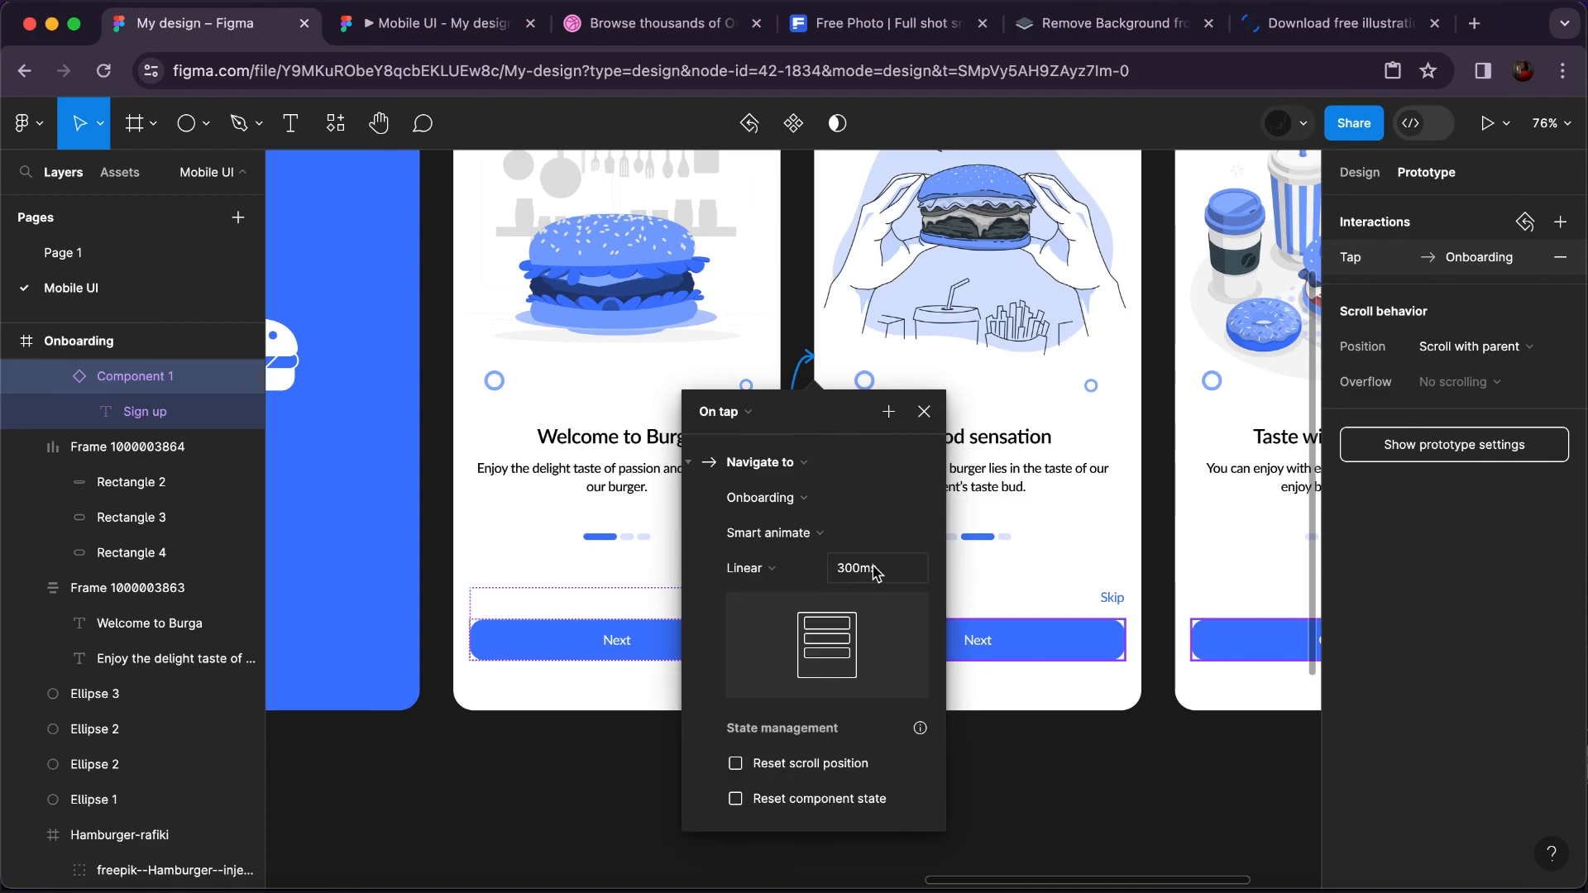
{"action": "left_click", "coordinate": [785, 576]}
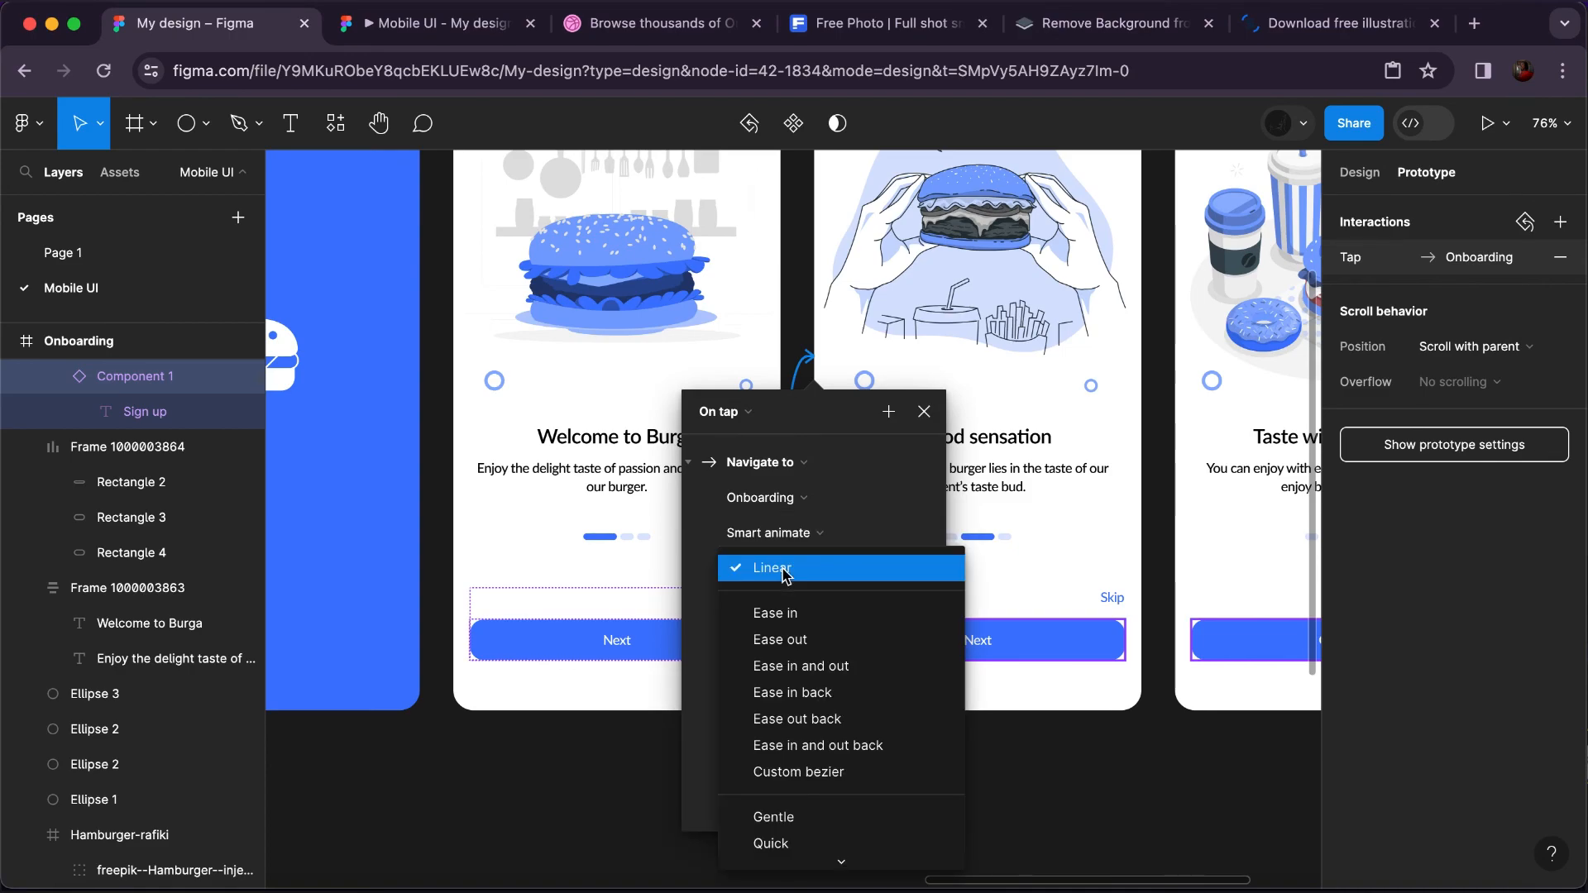
{"action": "left_click", "coordinate": [785, 574]}
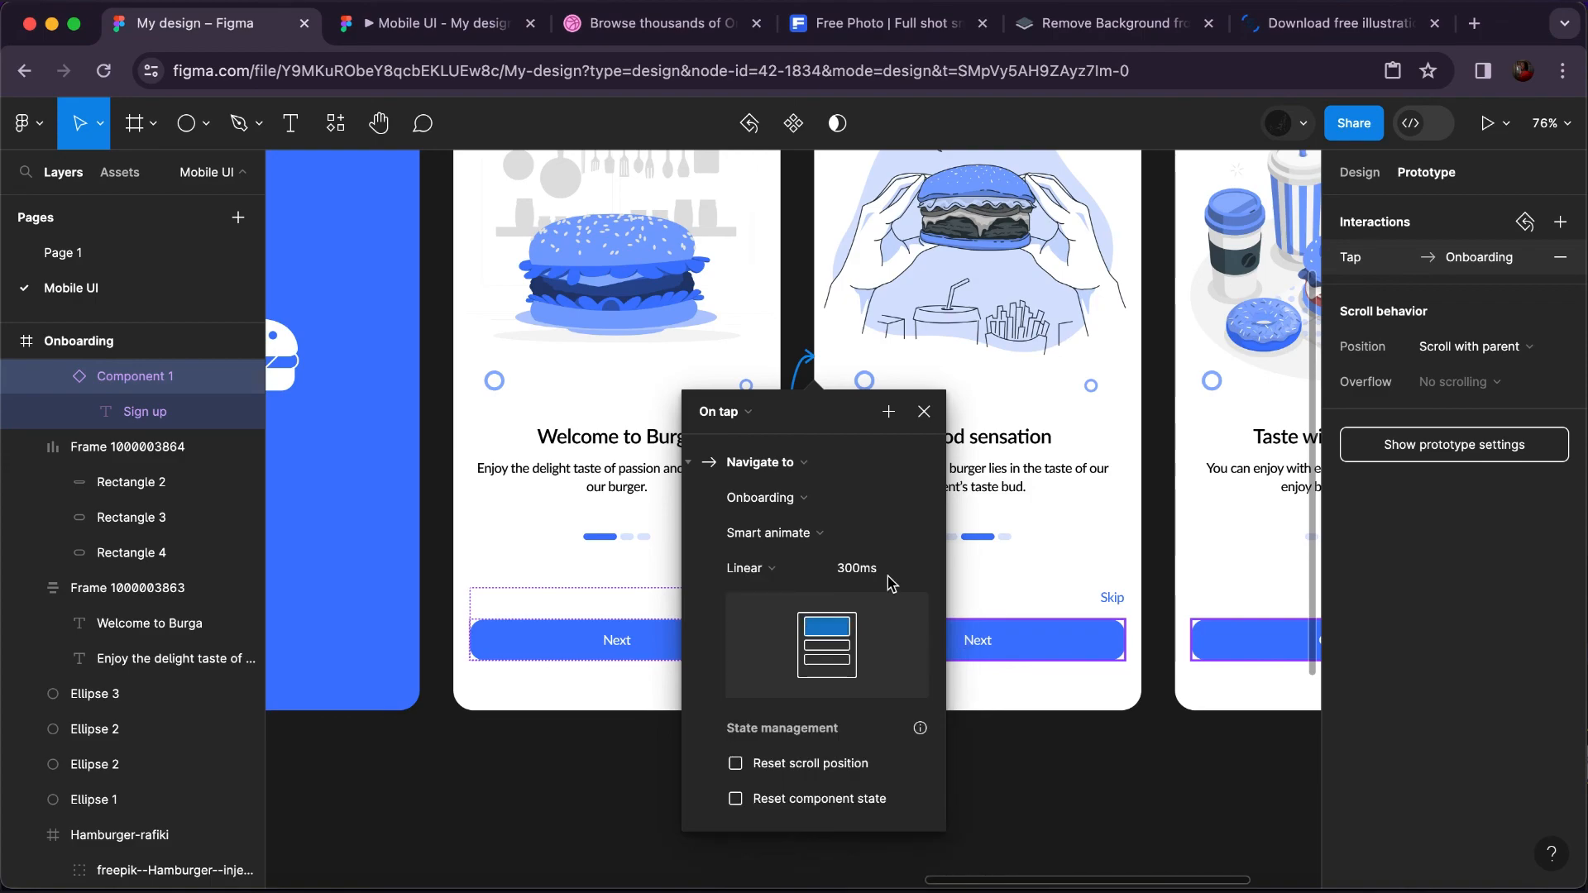
{"action": "left_click", "coordinate": [924, 417]}
{"action": "scroll", "coordinate": [909, 579], "scroll_direction": "up", "scroll_amount": 3}
{"action": "scroll", "coordinate": [910, 629], "scroll_direction": "right", "scroll_amount": 4}
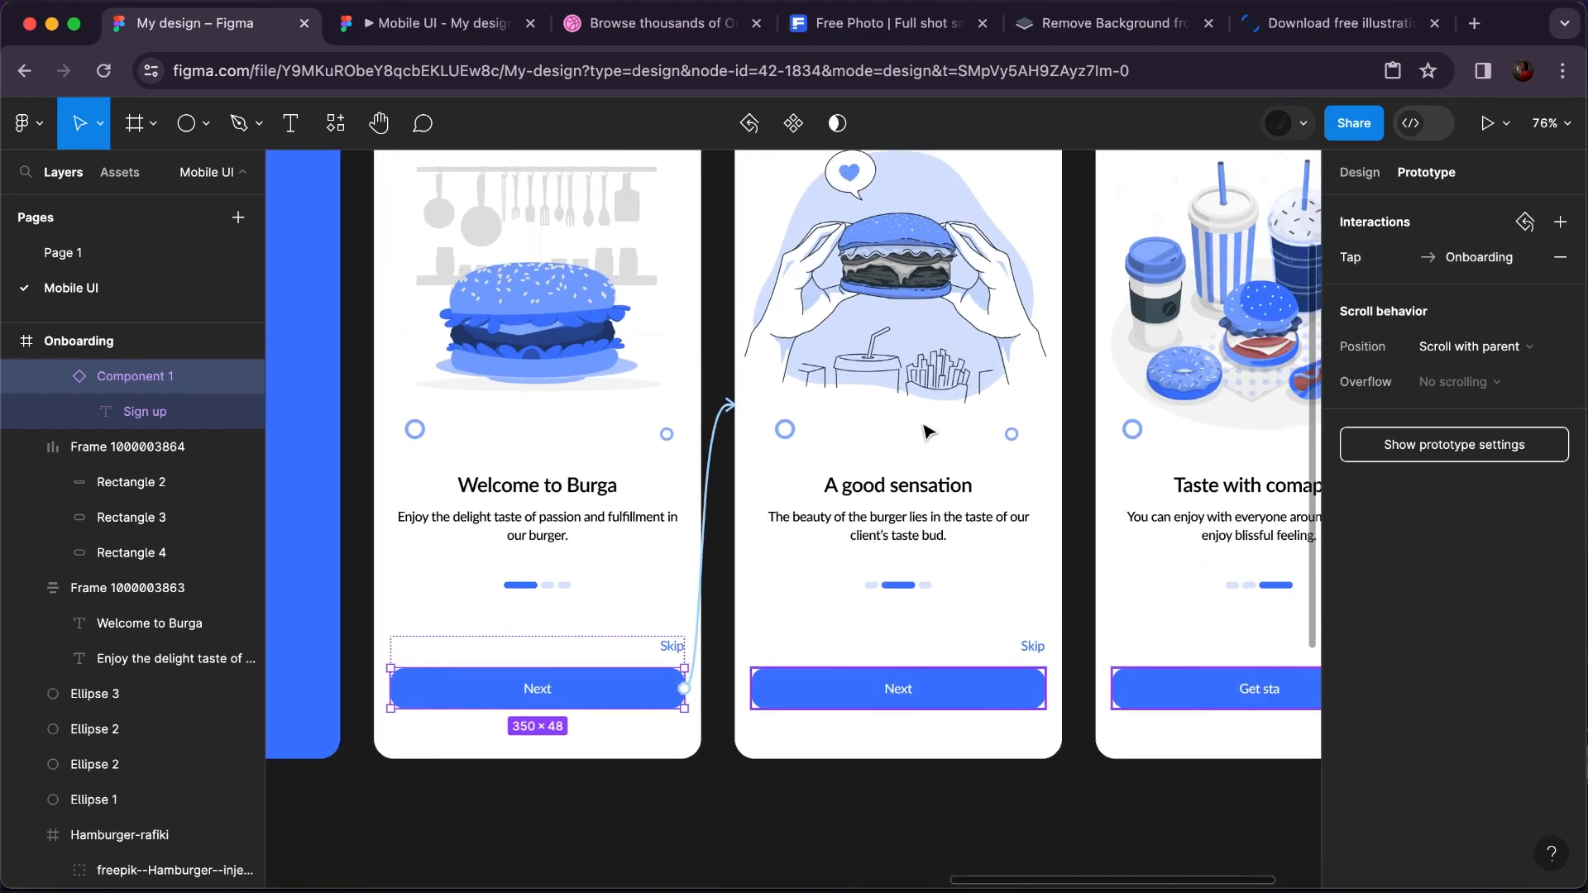
- Check the on-tap transition settings of the Next button's connection from the "A good sensation" screen to "Taste with comapny"
{"action": "scroll", "coordinate": [897, 729], "scroll_direction": "right", "scroll_amount": 1}
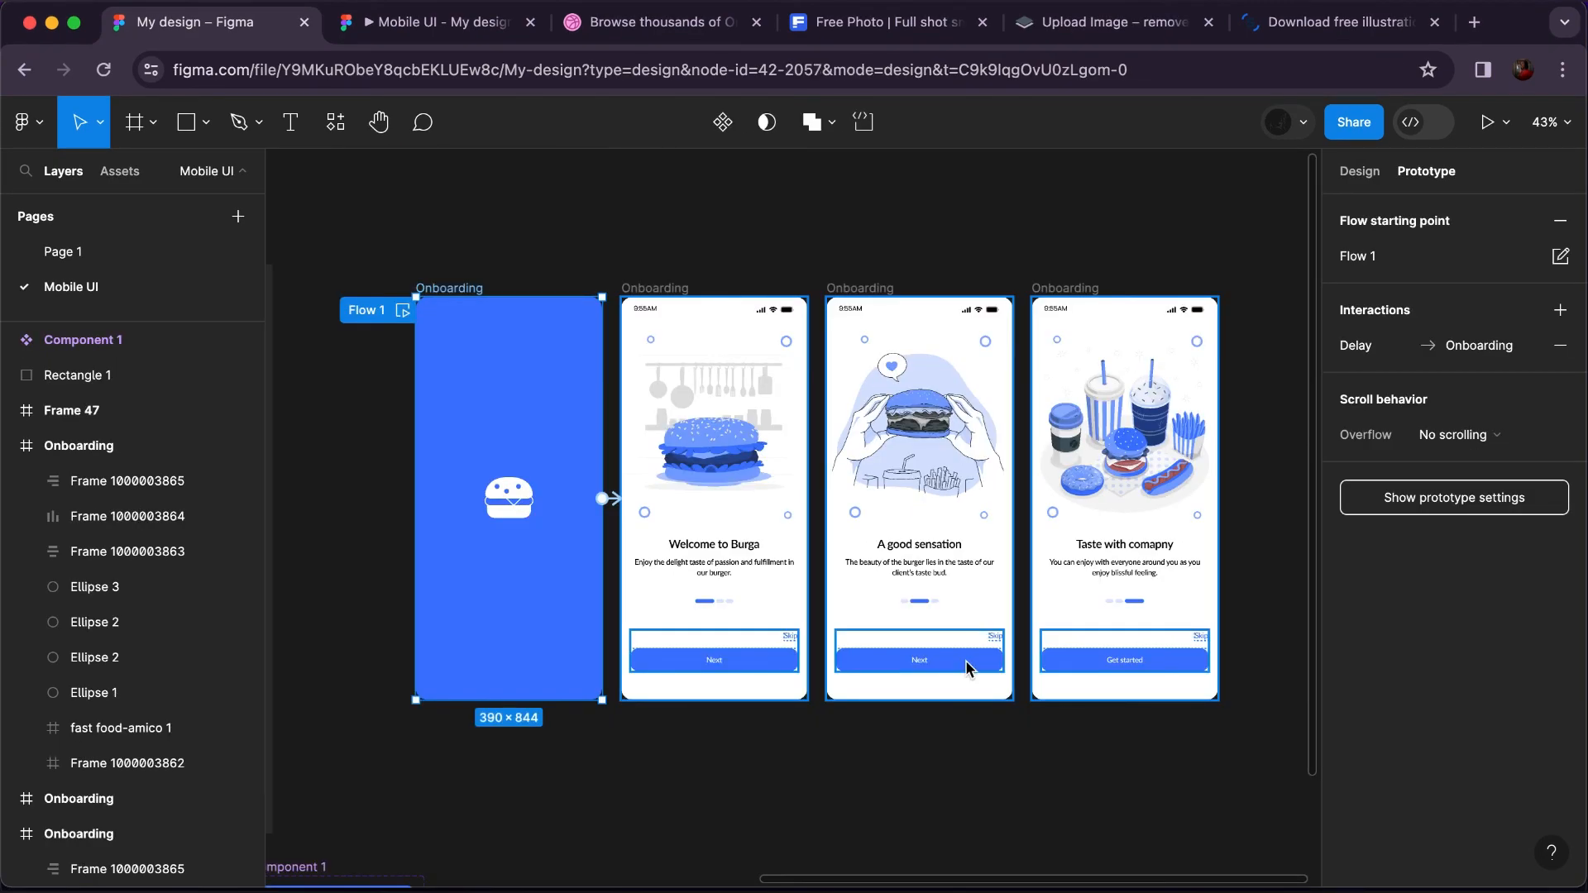
{"action": "left_click", "coordinate": [965, 660]}
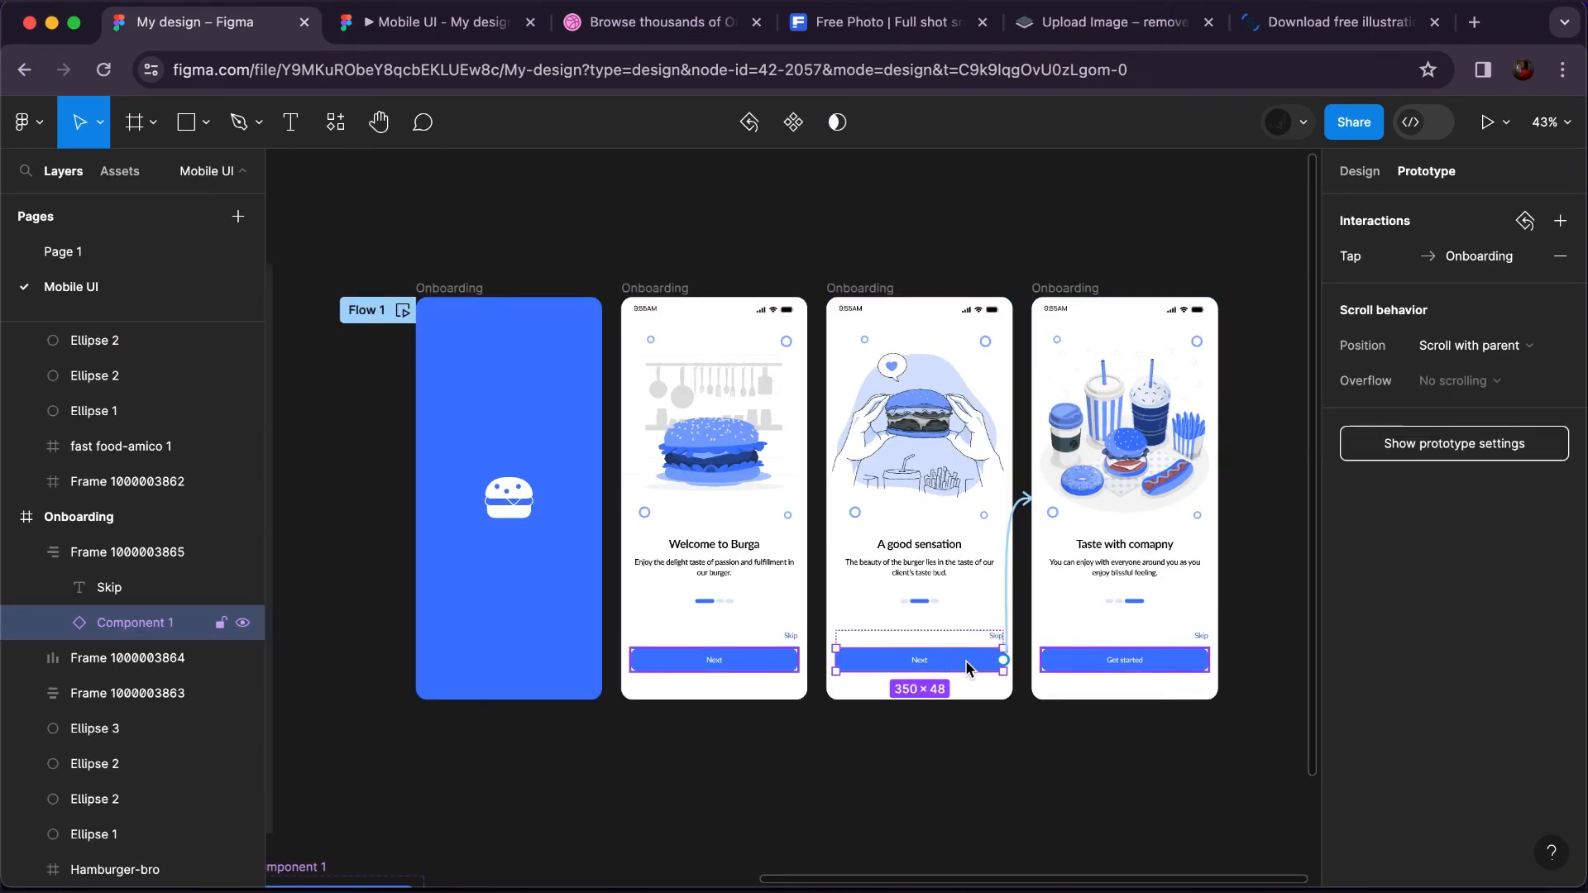
{"action": "left_click", "coordinate": [1006, 597]}
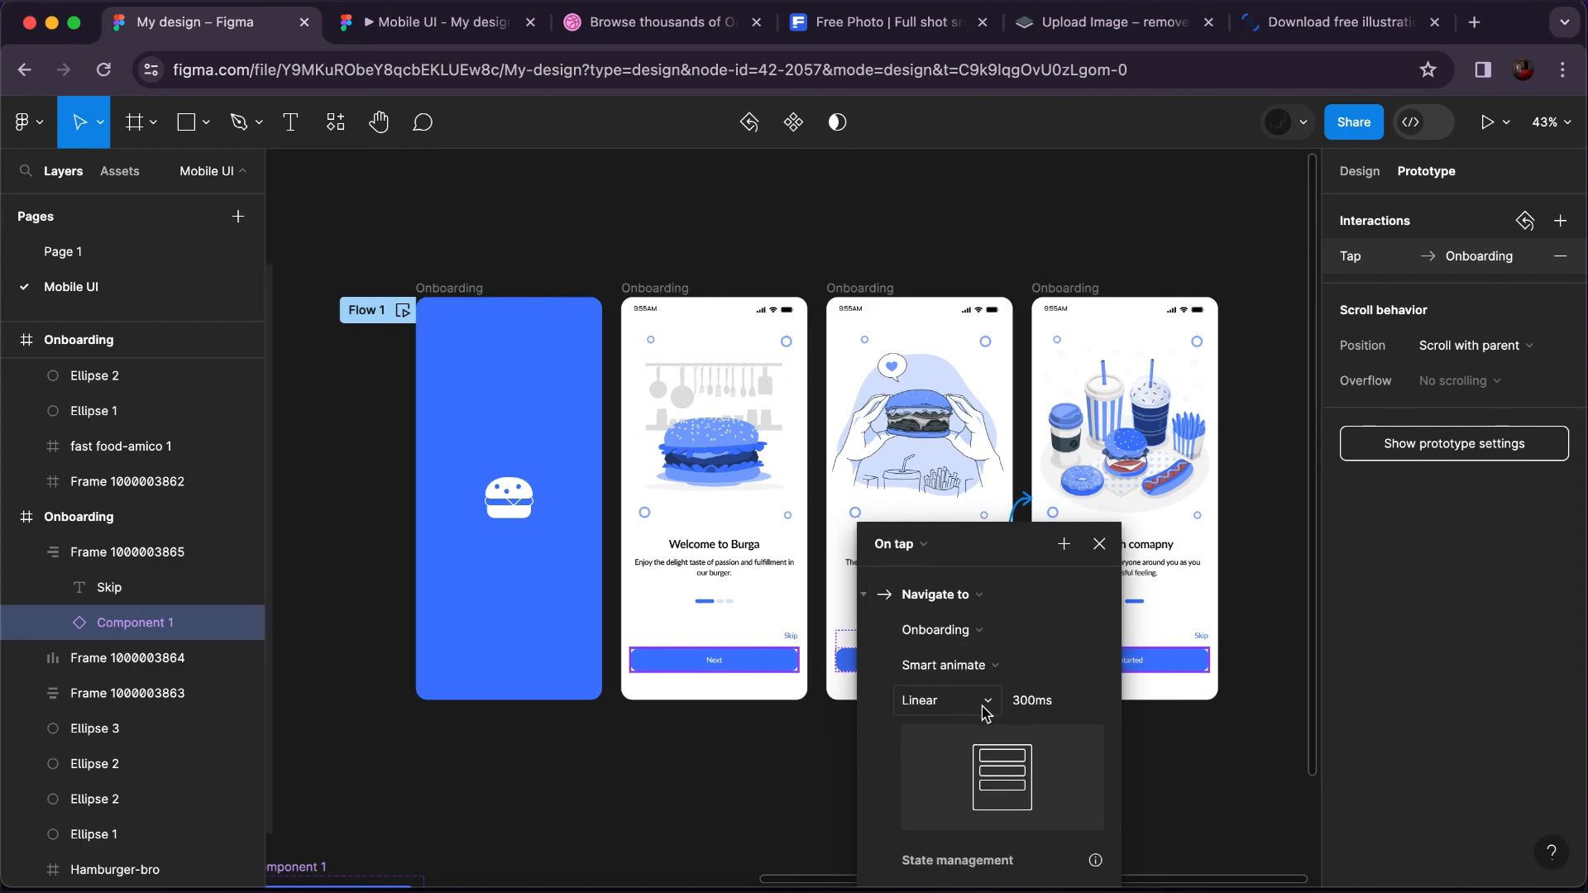
{"action": "left_click", "coordinate": [1101, 549]}
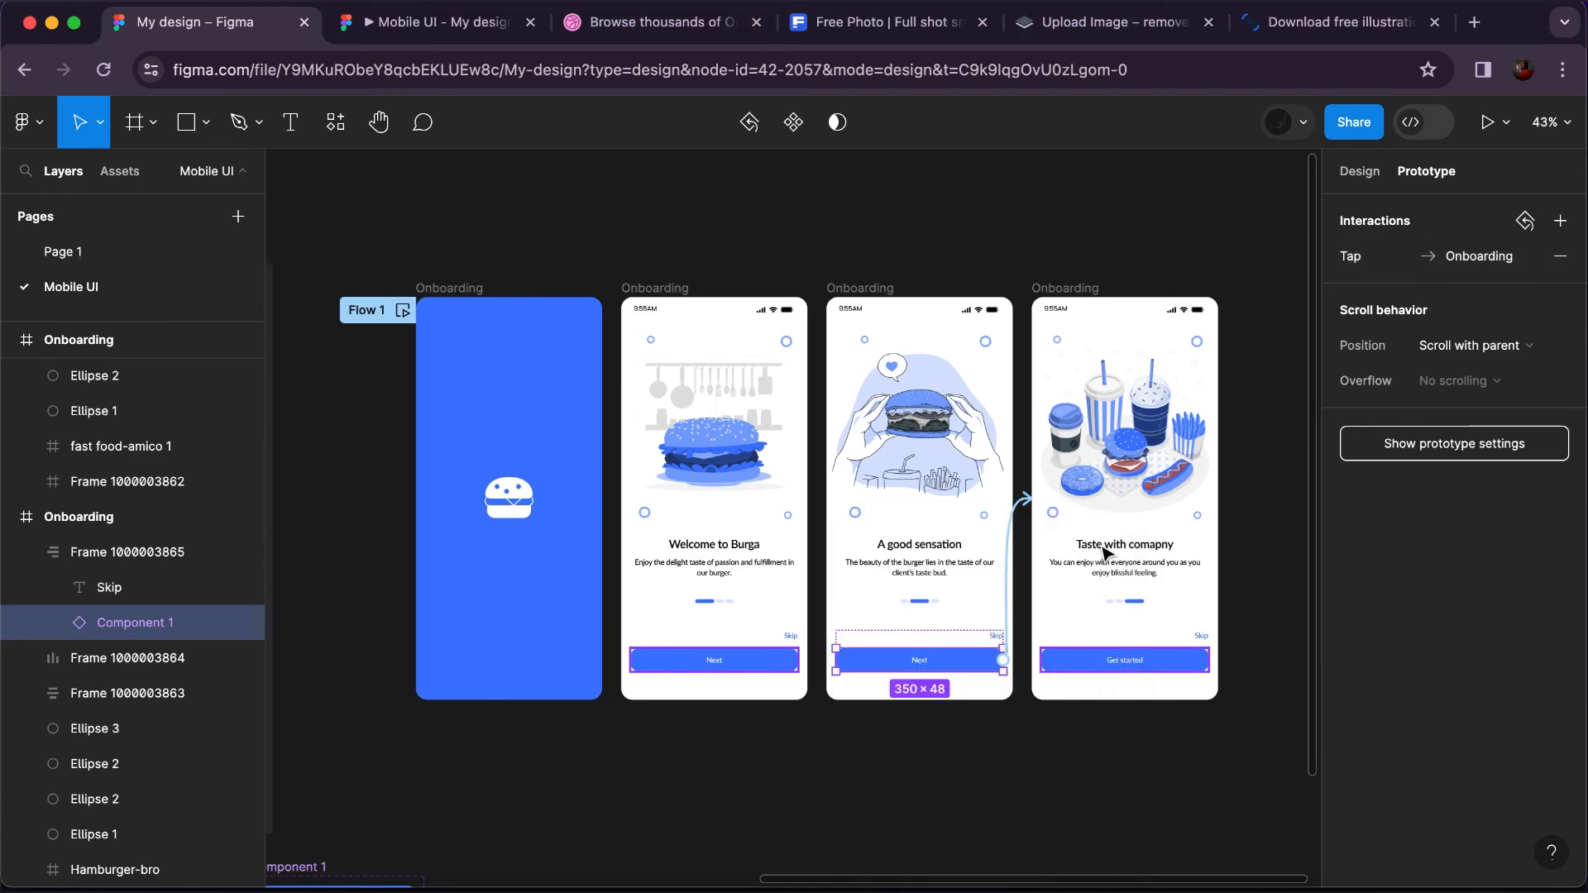
- Play the prototype preview and repeatedly run through the flow from the splash screen across the onboarding screens using their Next buttons
{"action": "left_click", "coordinate": [1486, 131]}
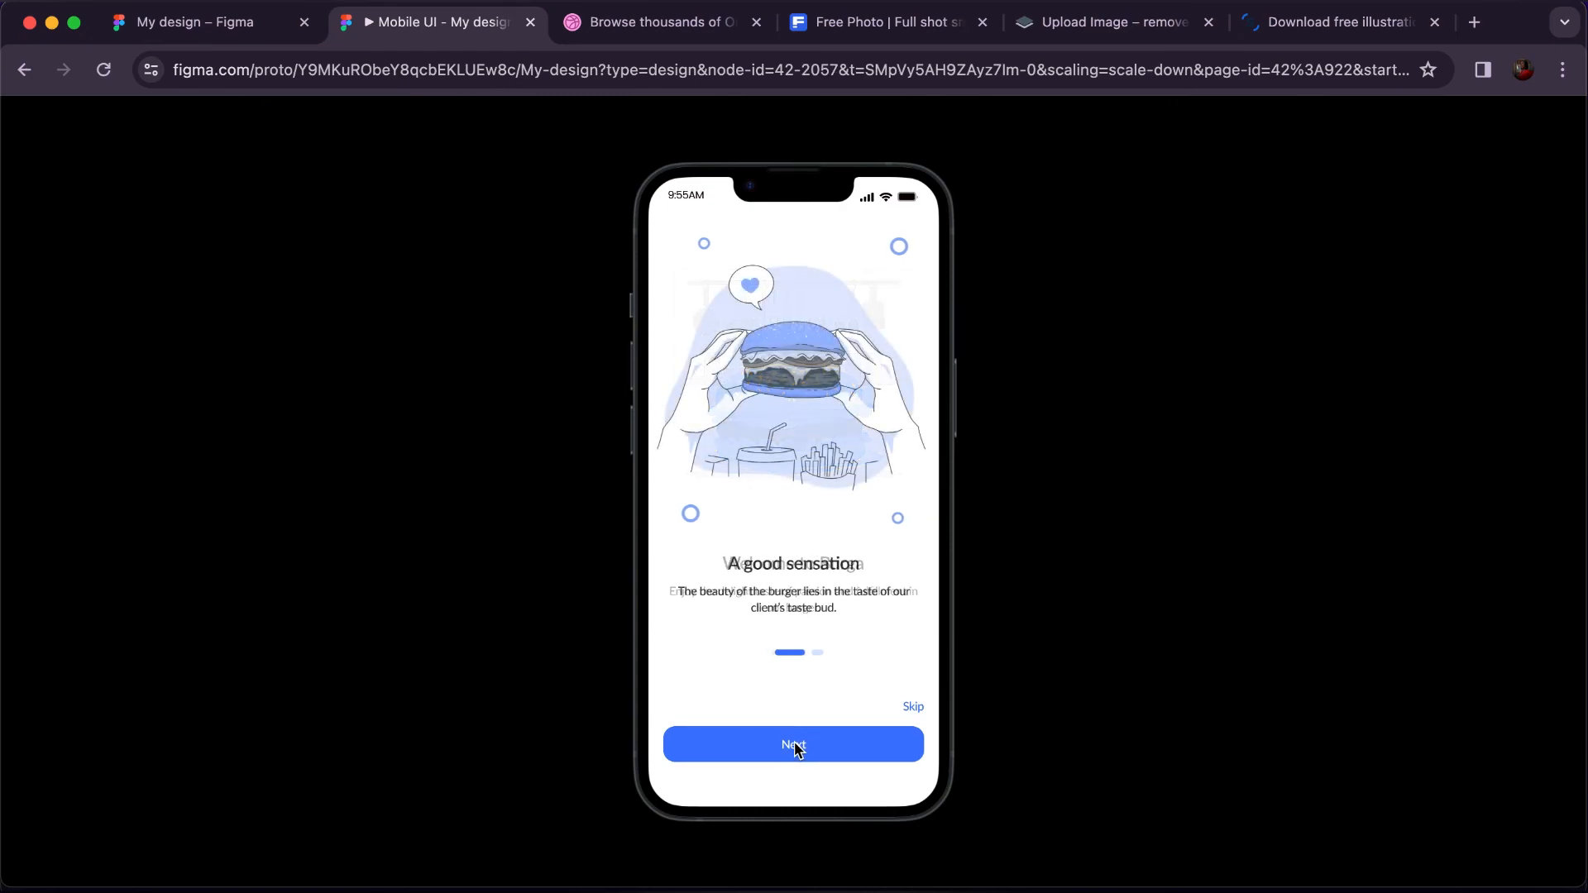
{"action": "left_click", "coordinate": [794, 746]}
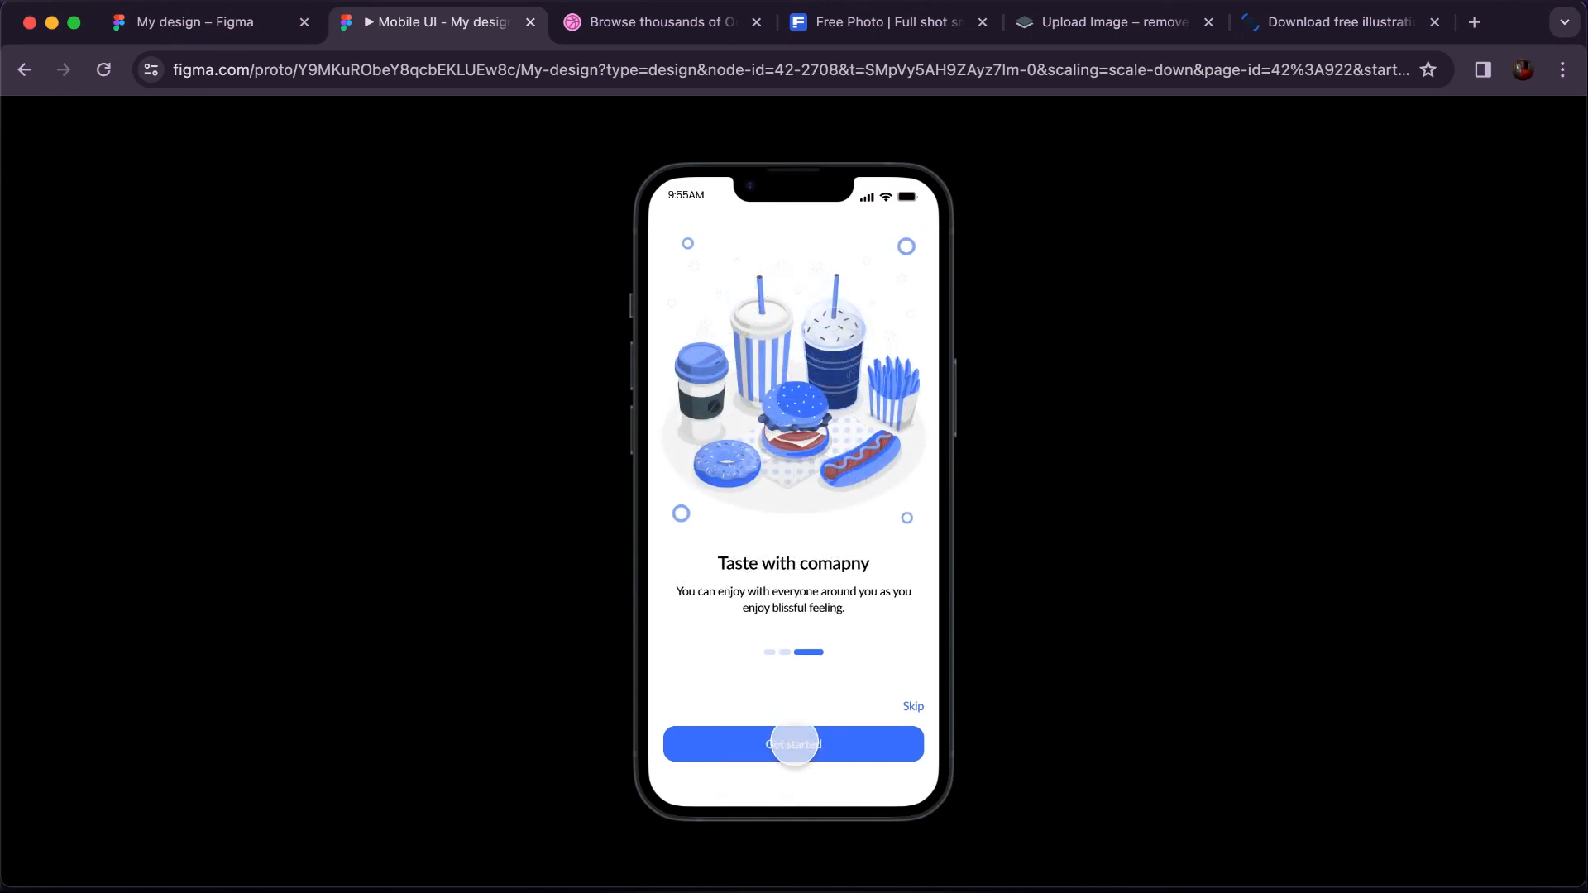
{"action": "left_click", "coordinate": [794, 743]}
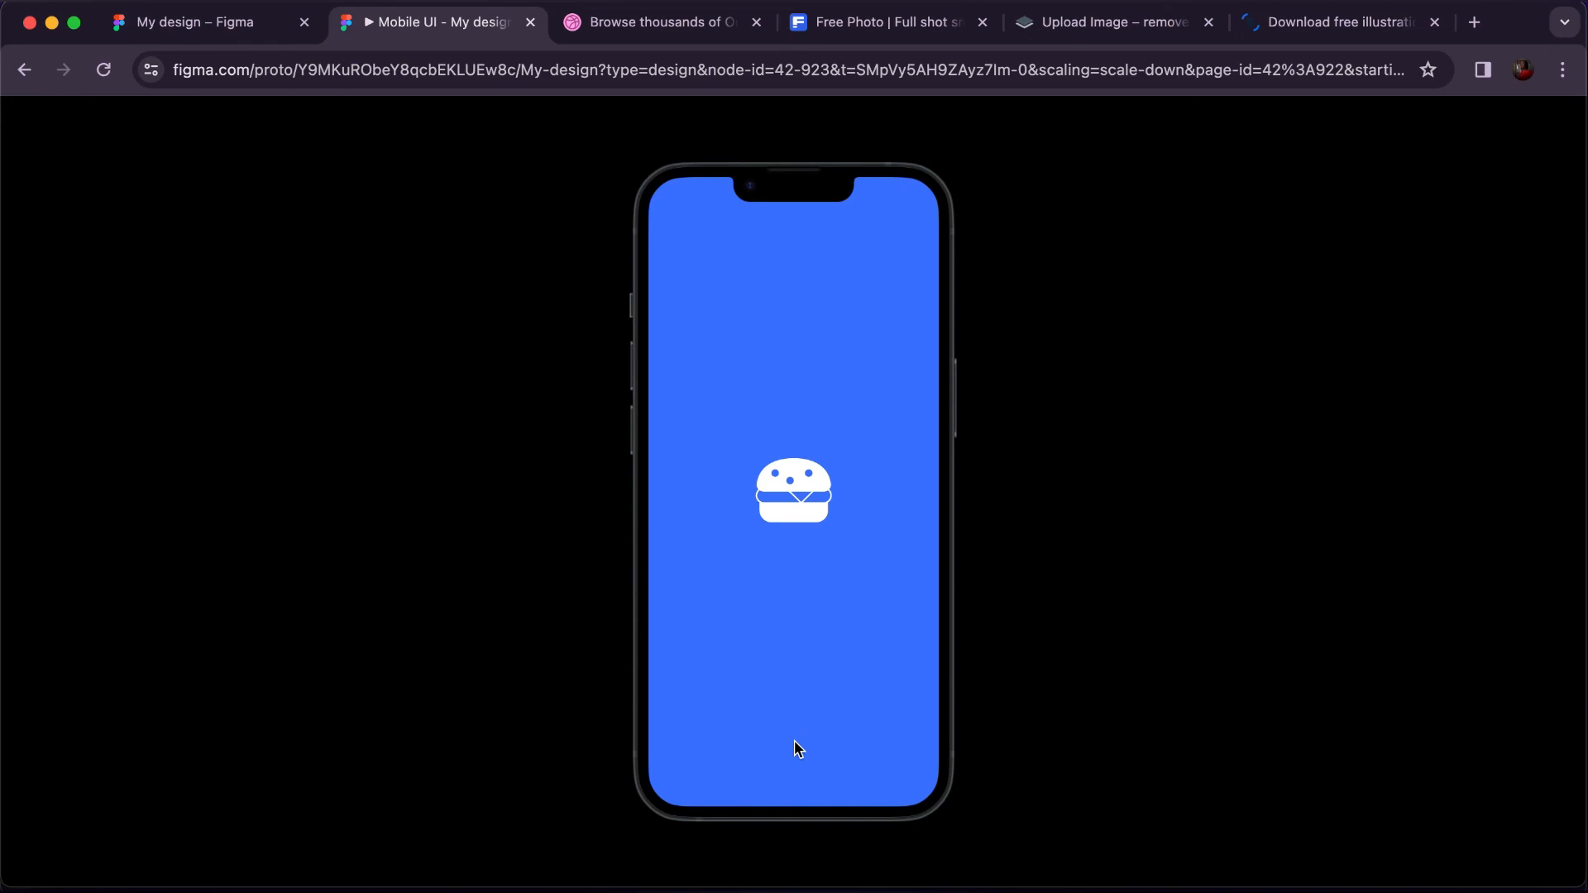
{"action": "left_click", "coordinate": [795, 747]}
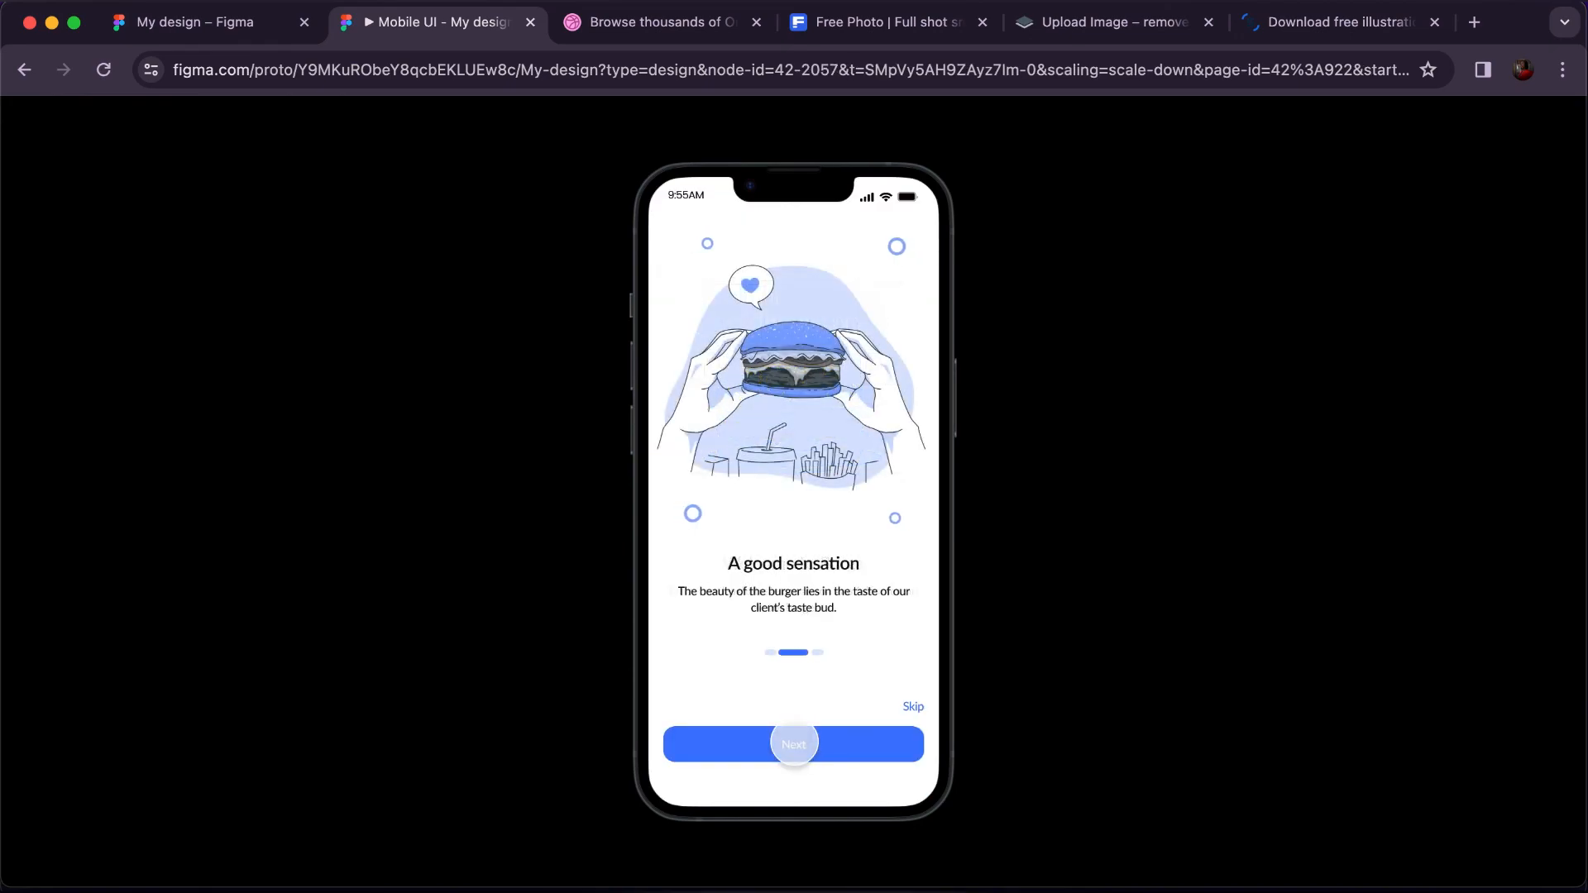
{"action": "left_click", "coordinate": [795, 747]}
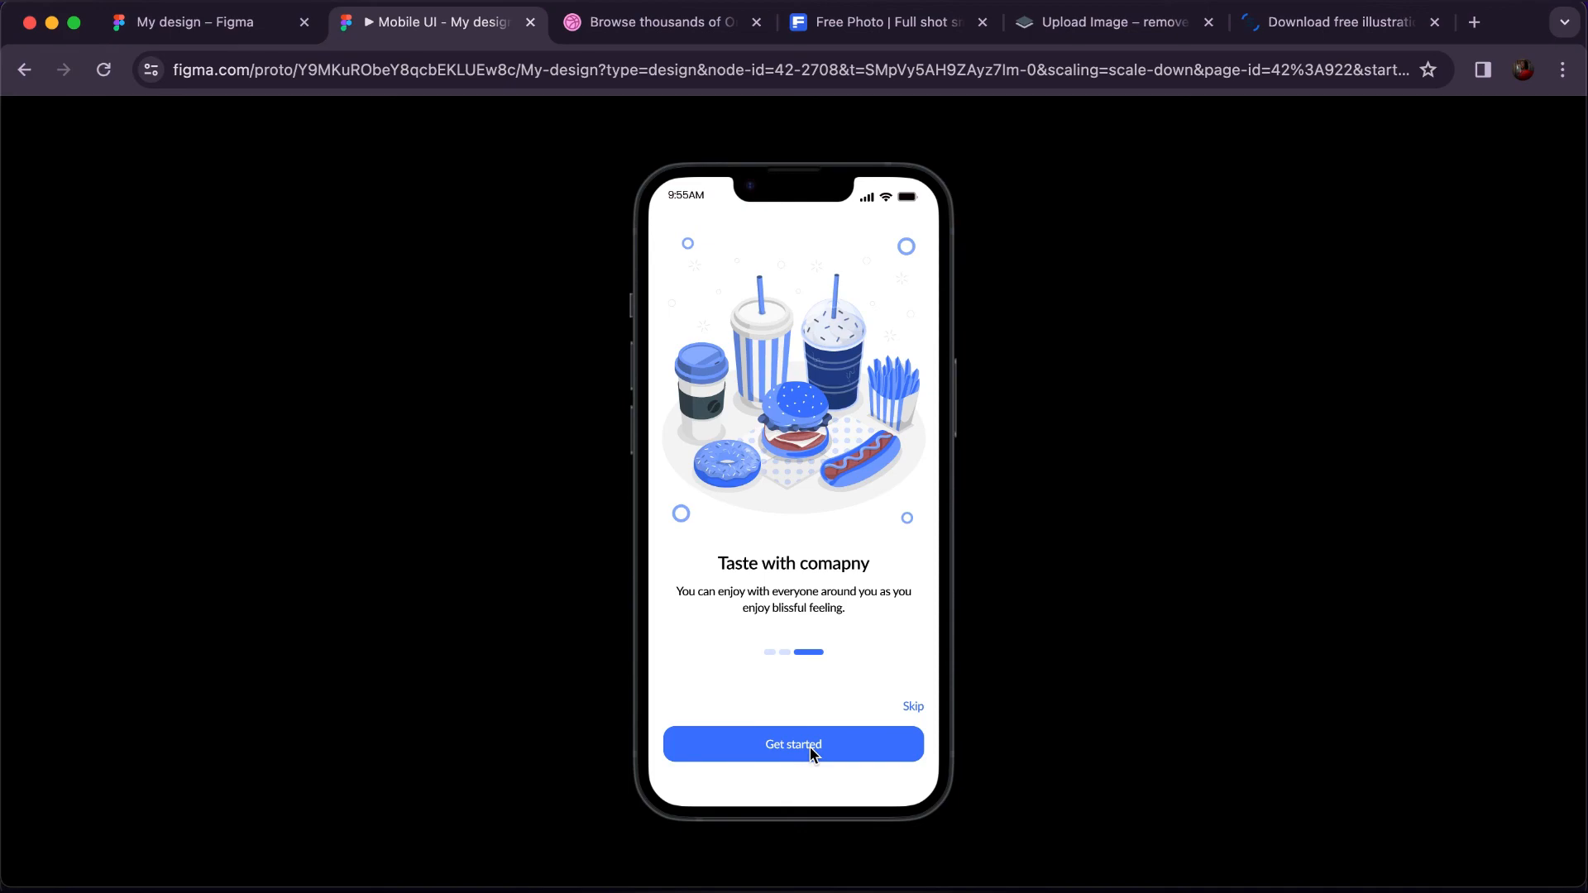
{"action": "left_click", "coordinate": [811, 748]}
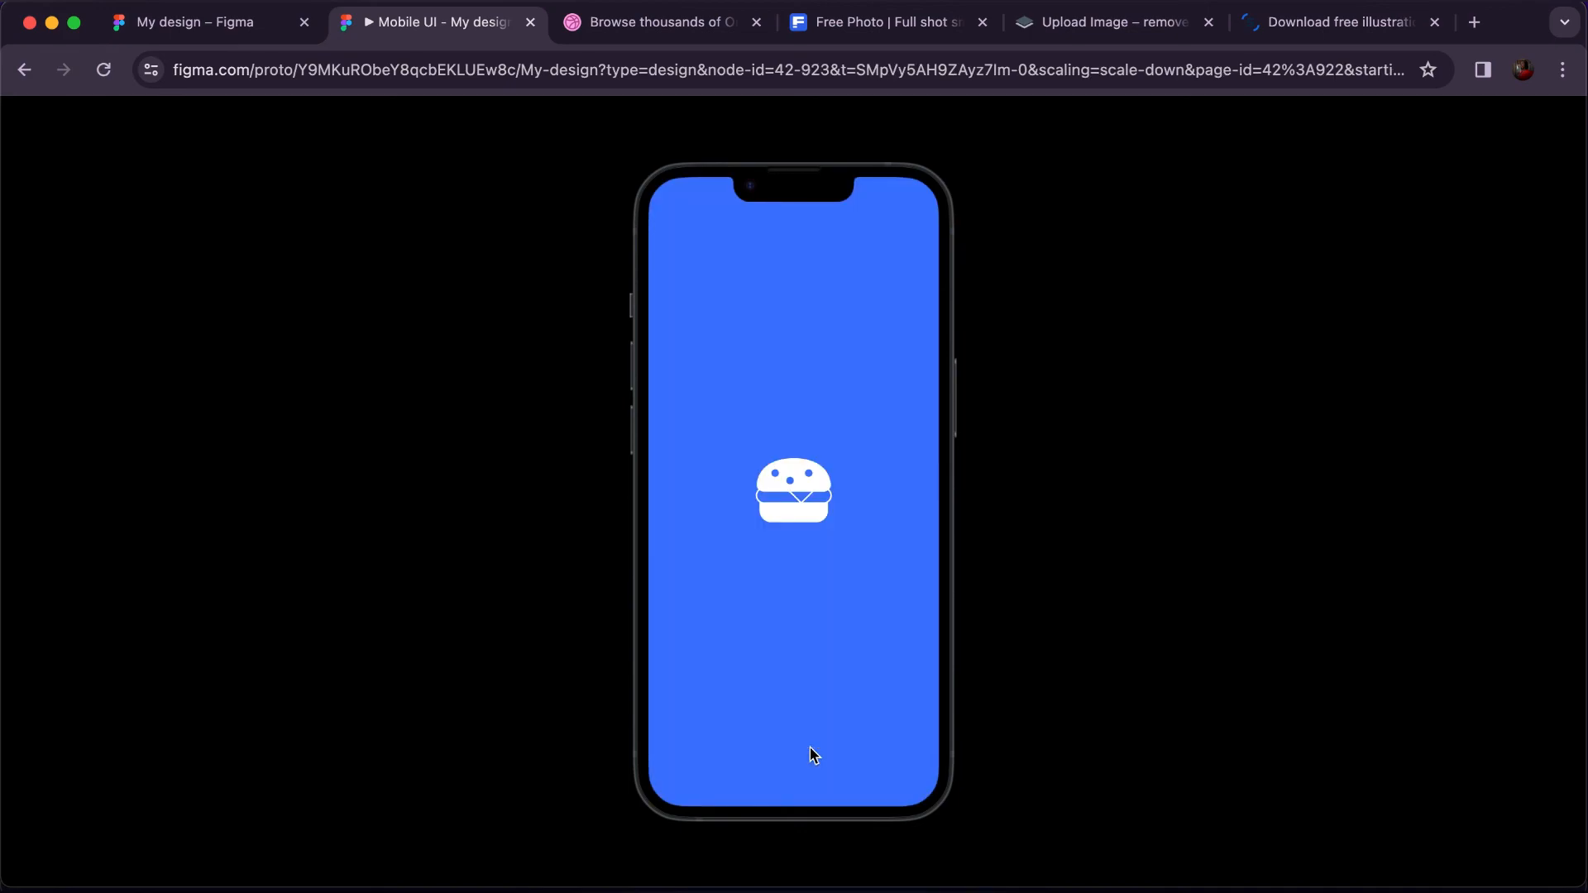
{"action": "left_click", "coordinate": [796, 746]}
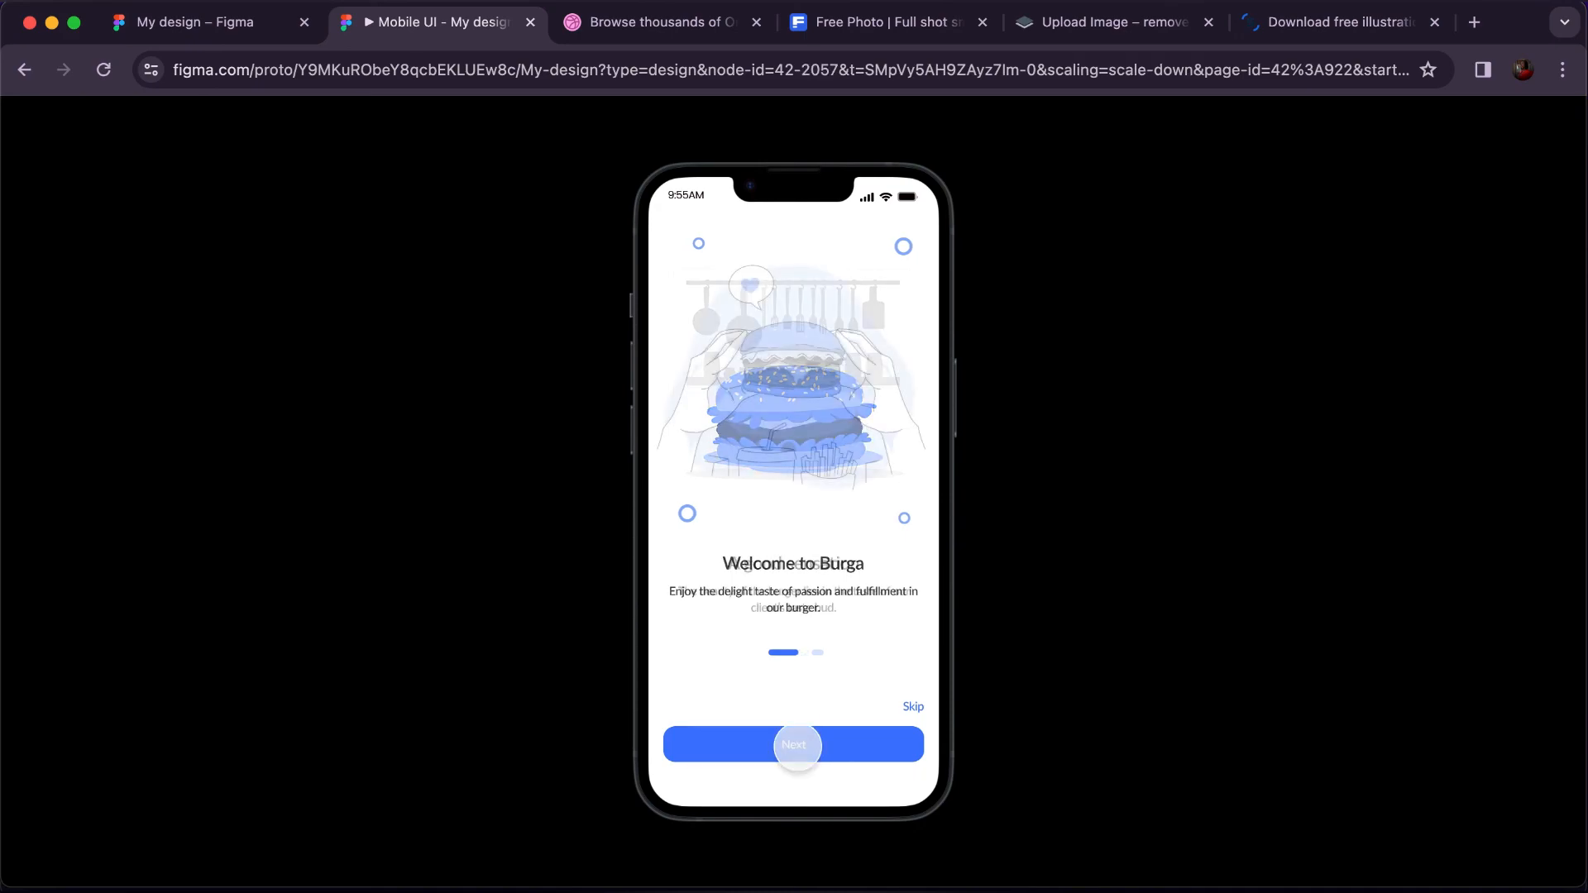
{"action": "left_click", "coordinate": [797, 747]}
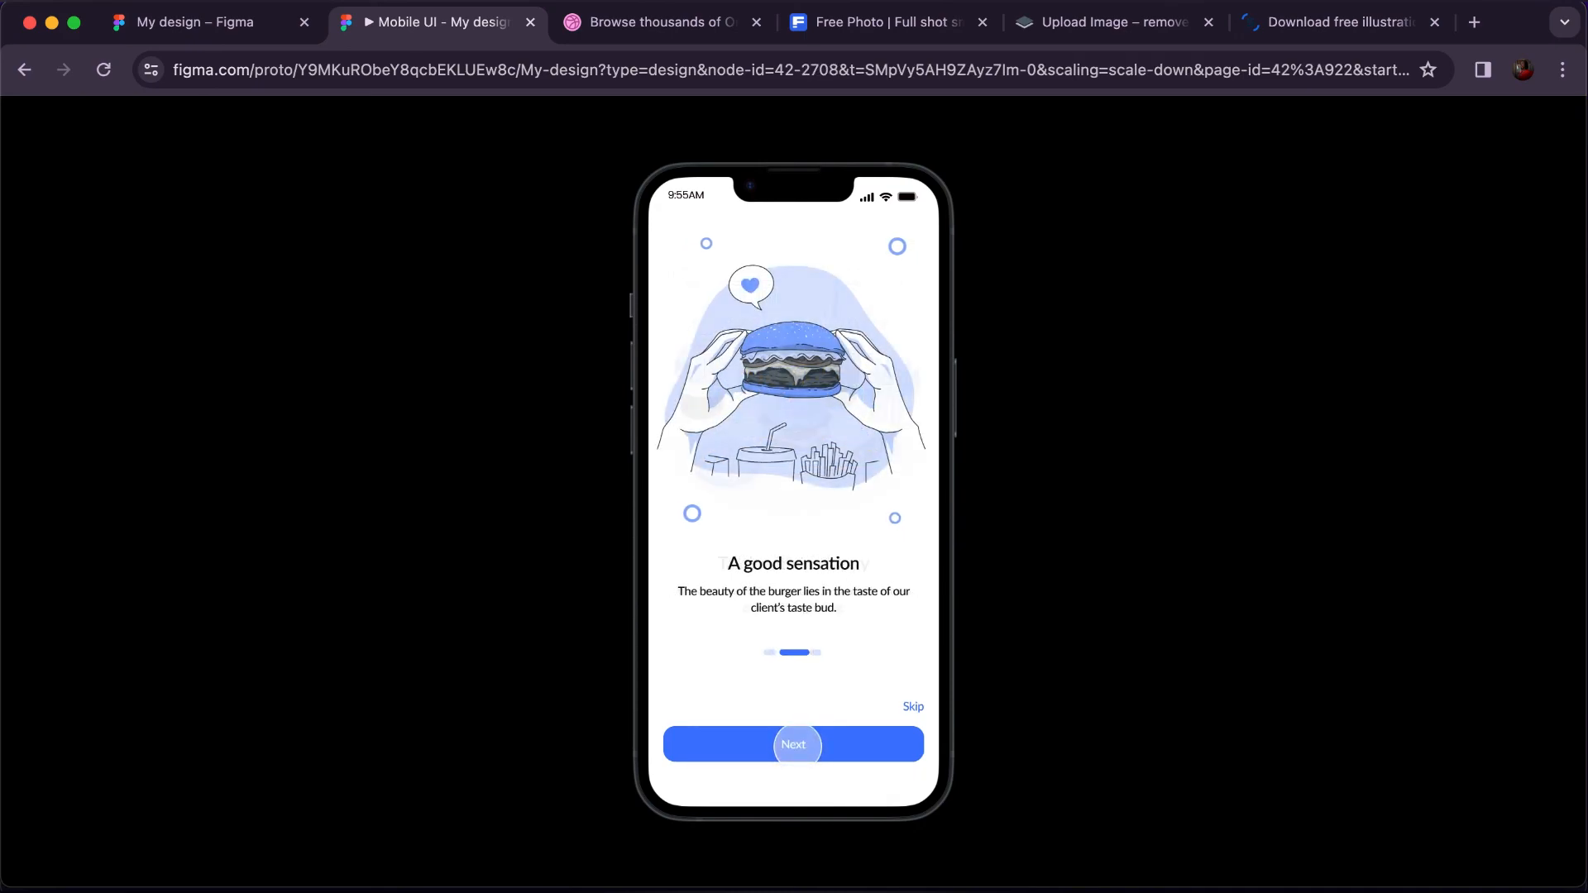